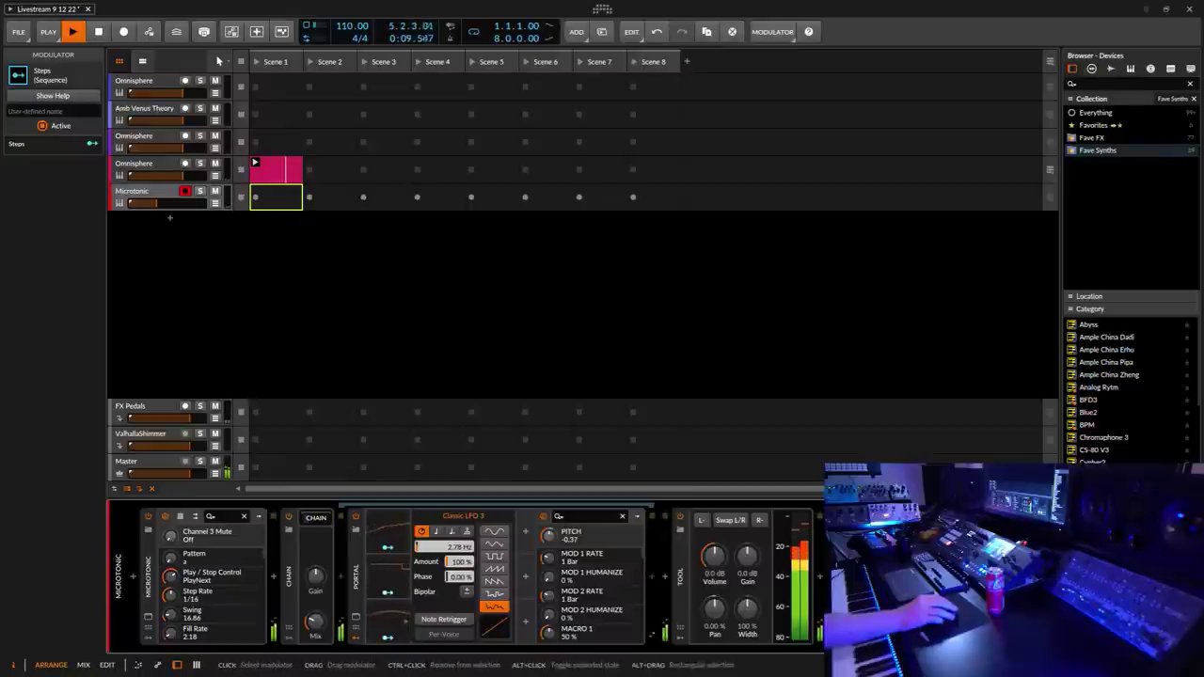
Step: Map the Steps modulator to the Filter's frequency on the Microtonic track with a modulation amount of about 22.82
scroll(613, 553, "right", 3)
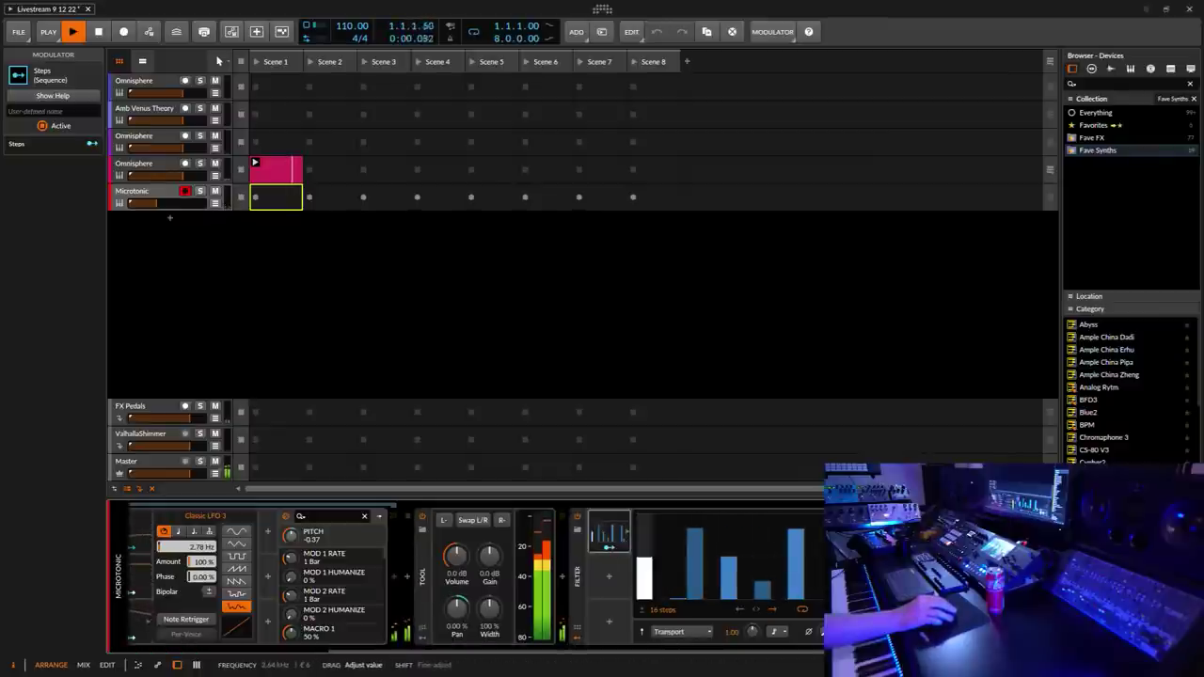
left_click(610, 546)
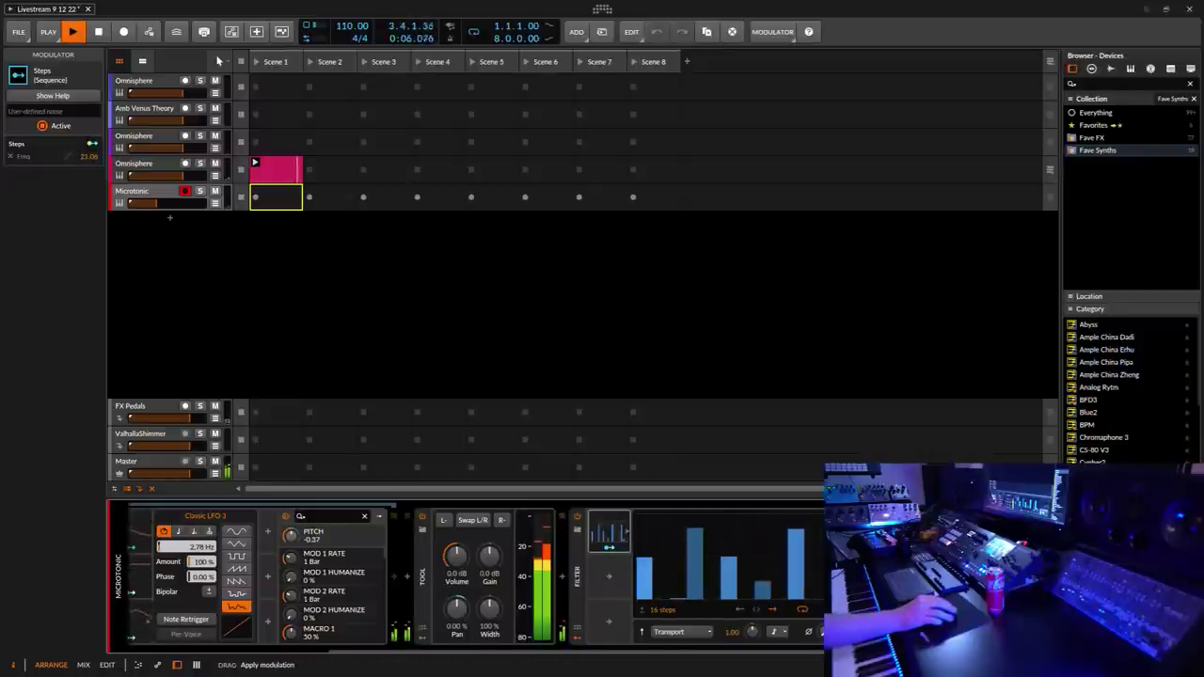
key("Escape")
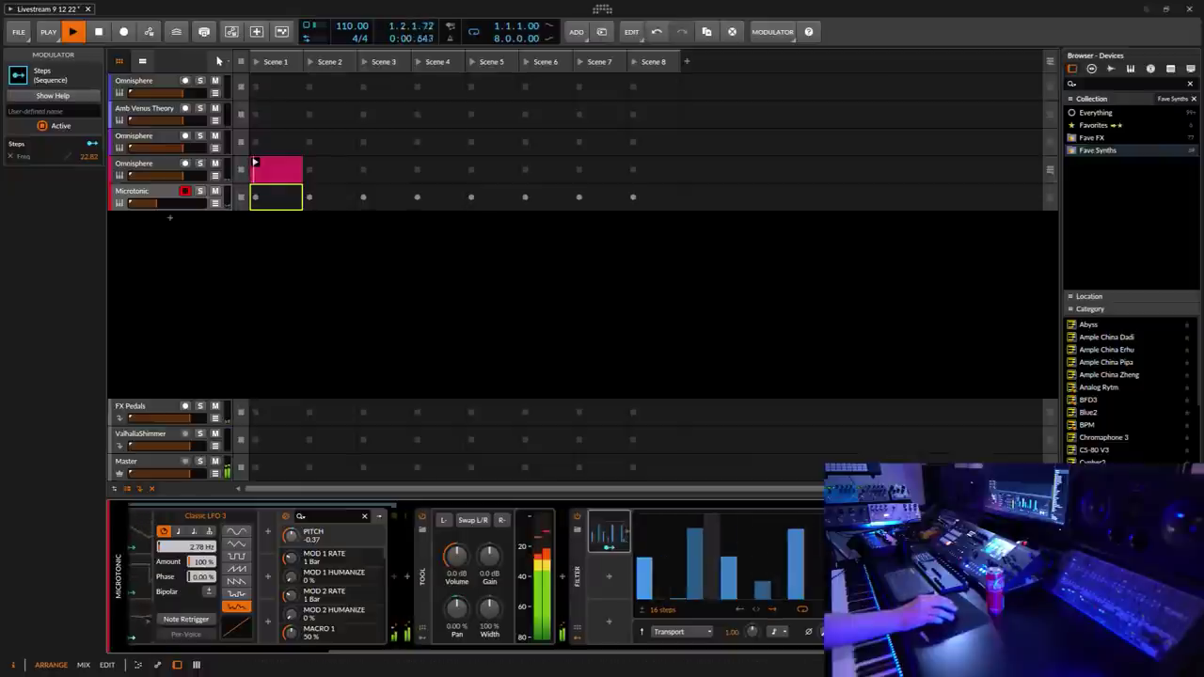
Step: Change the Steps modulator's timebase to a slower note value and redraw several of its step levels
left_click(775, 637)
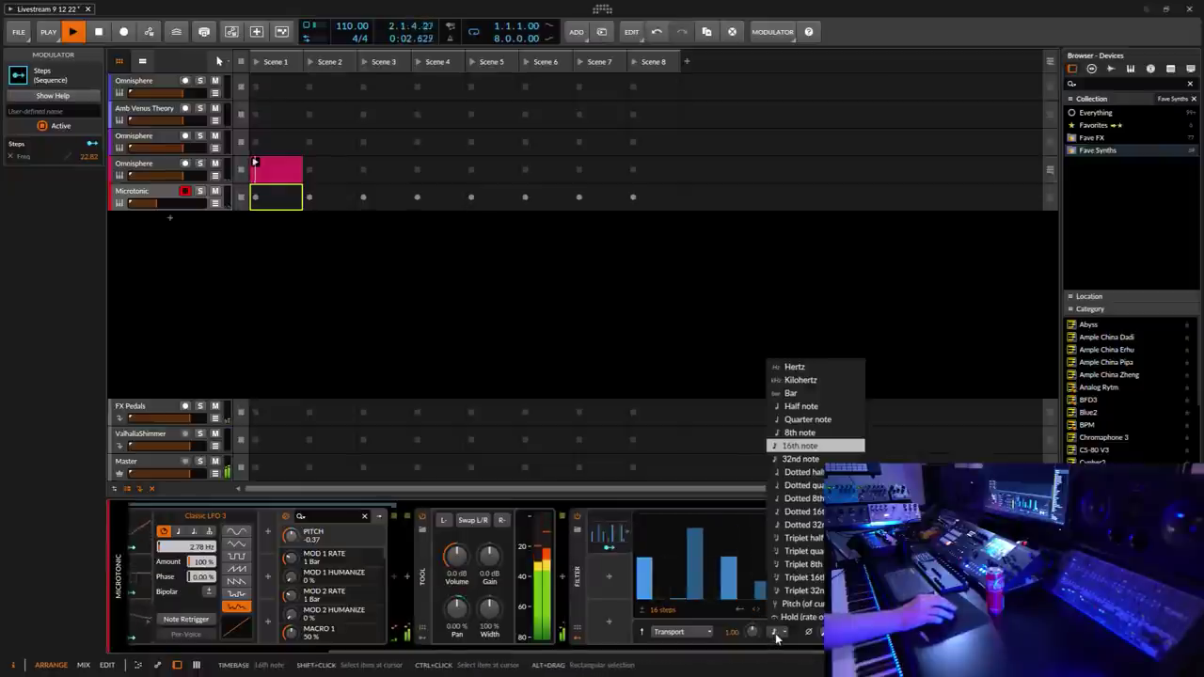
left_click(800, 425)
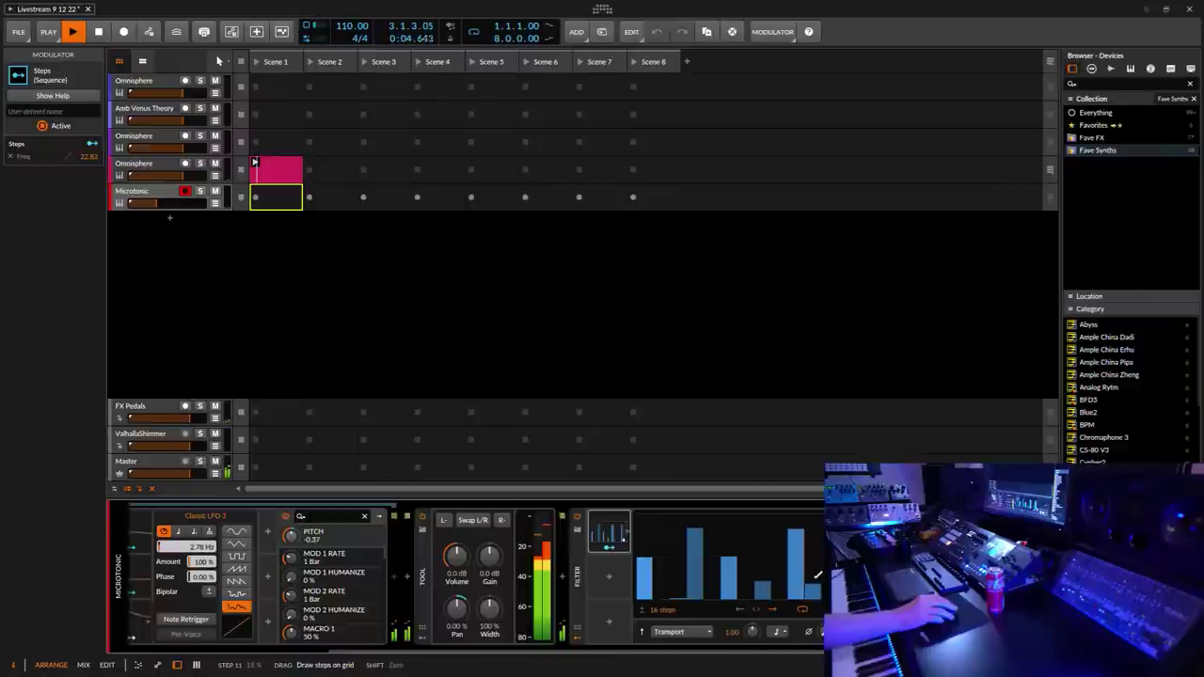
mouse_move(751, 591)
left_mouse_down()
mouse_move(703, 552)
mouse_move(713, 535)
left_mouse_up()
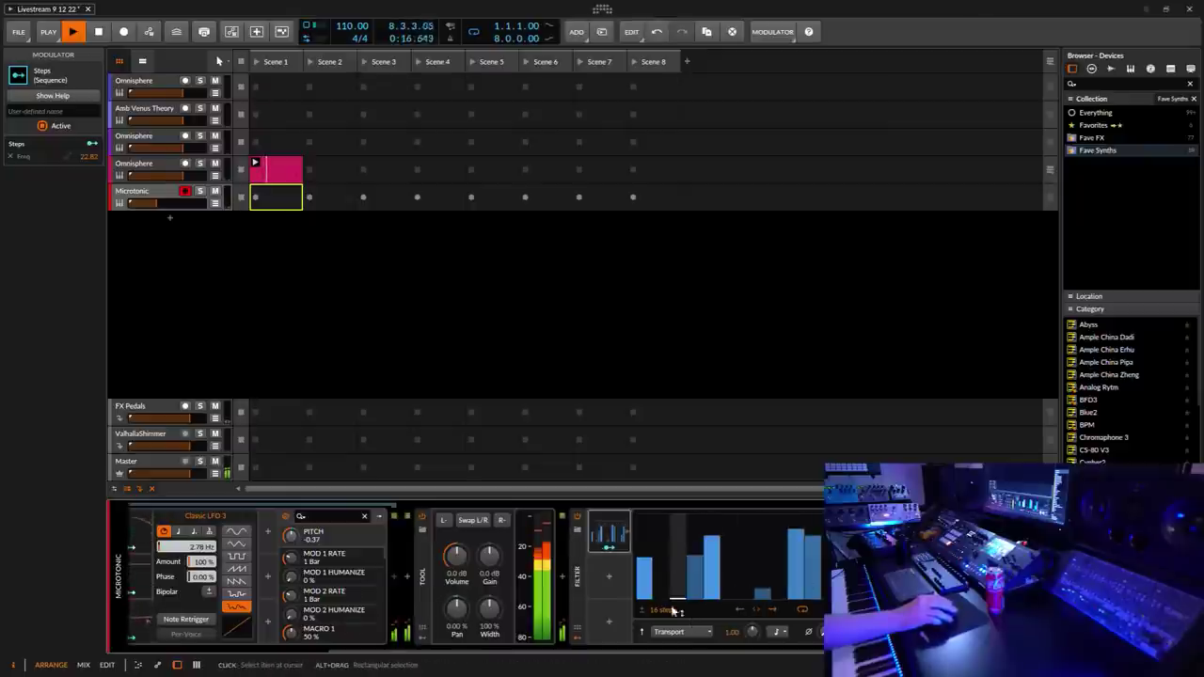
Step: Save the project
left_click(20, 34)
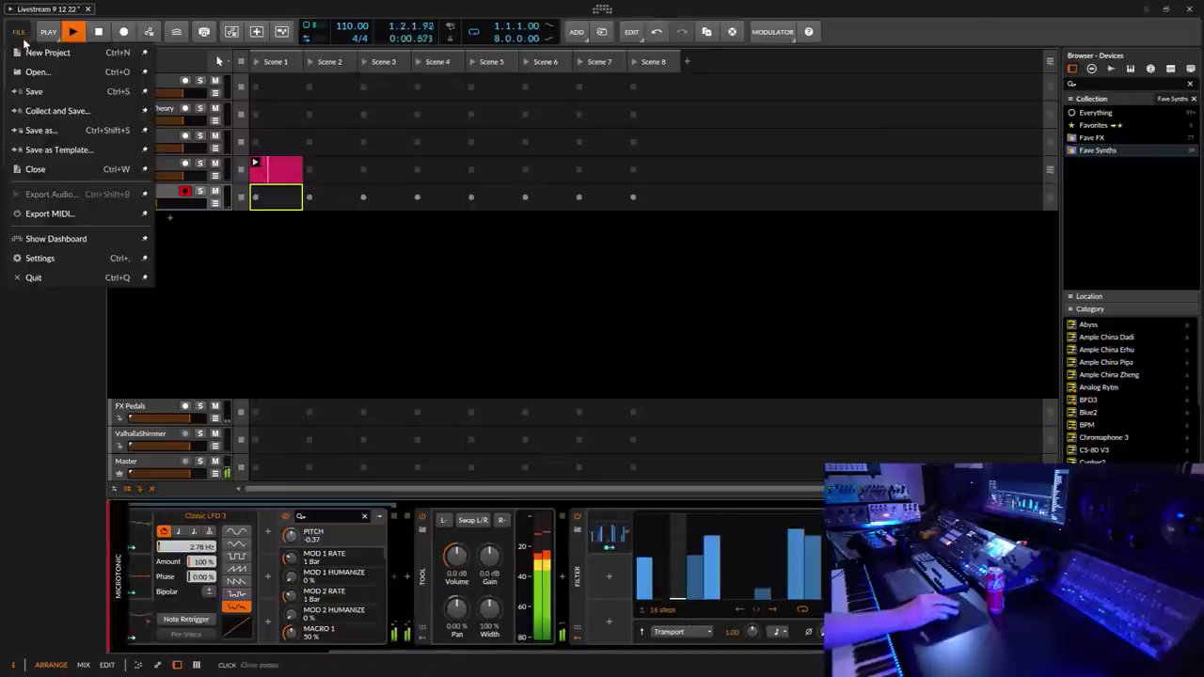
left_click(34, 91)
Step: Record a percussion clip into the Scene 1 slot of the Amb Venus Theory track
left_click(138, 114)
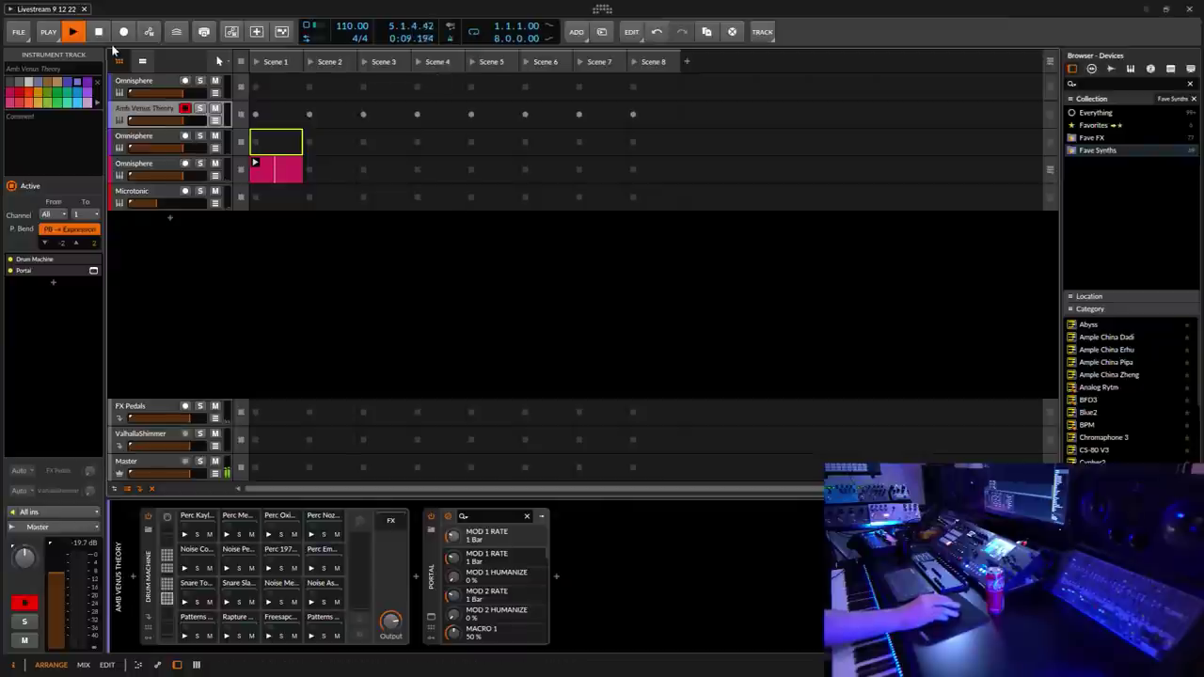
left_click(49, 36)
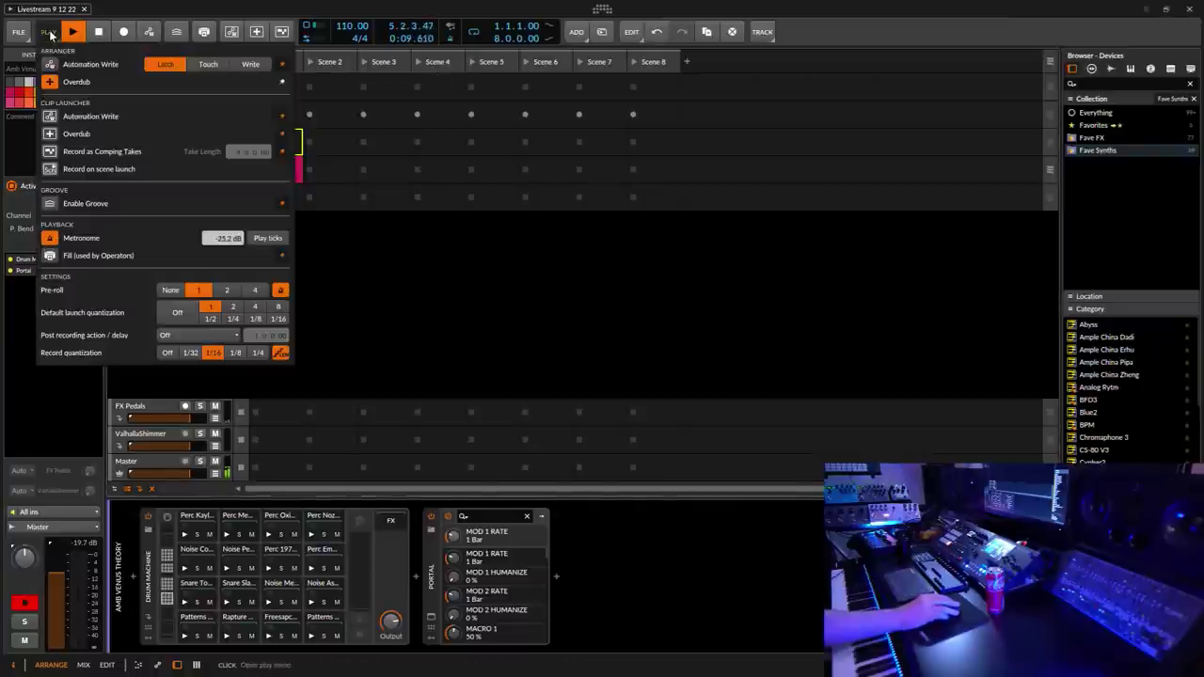
left_click(420, 250)
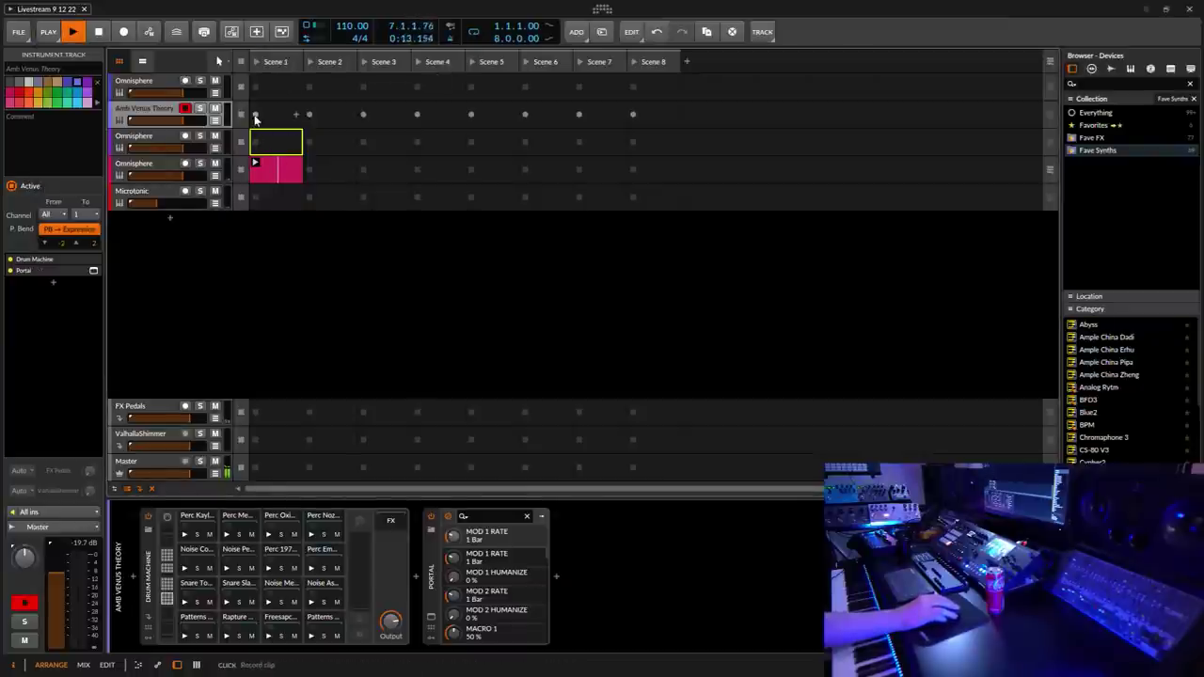
left_click(255, 115)
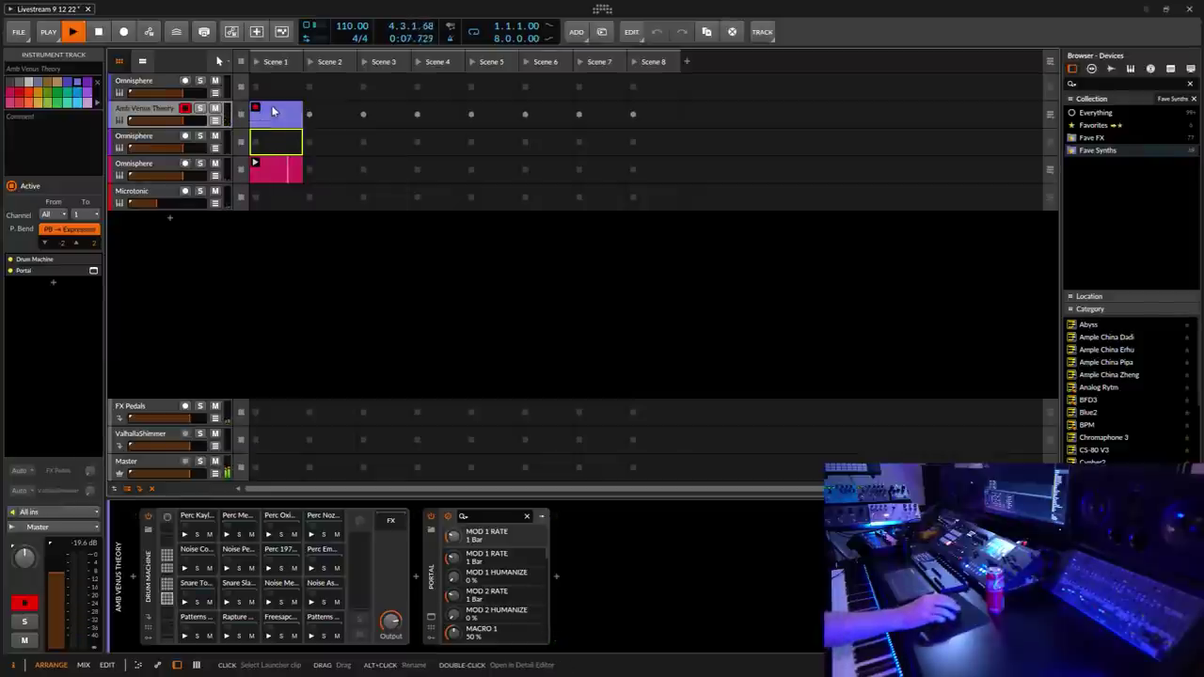
left_click(255, 110)
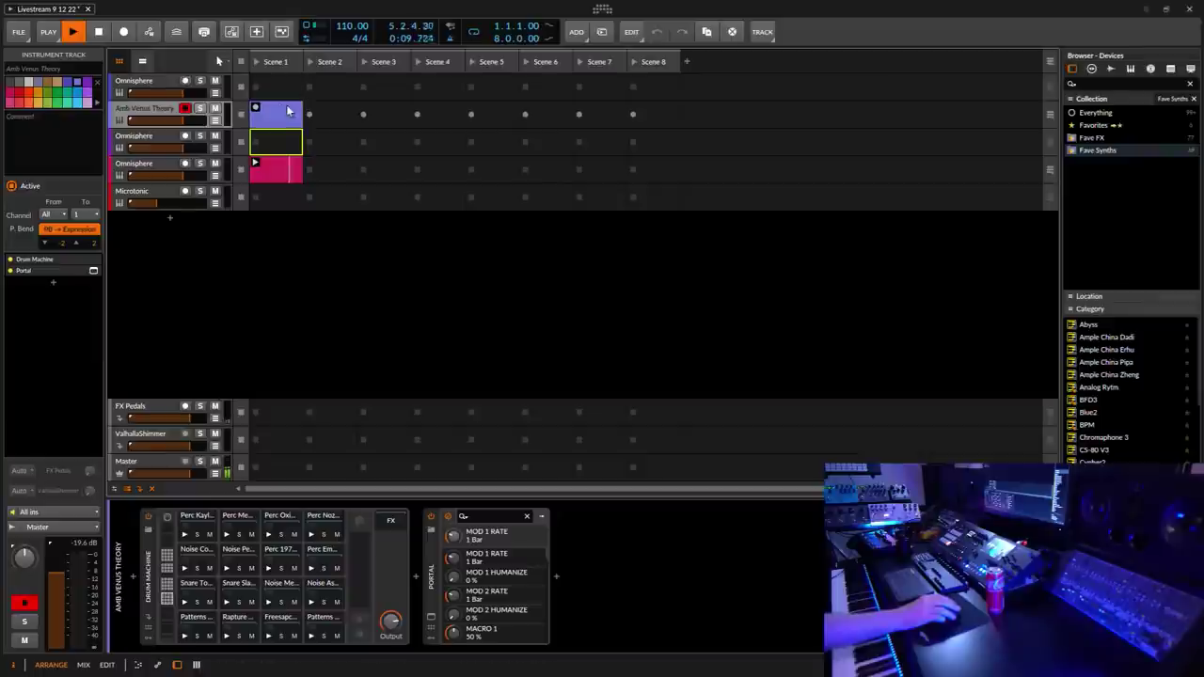
Step: Open the new Amb Venus Theory clip in an enlarged note editor and shorten its loop to four bars
double_click(285, 112)
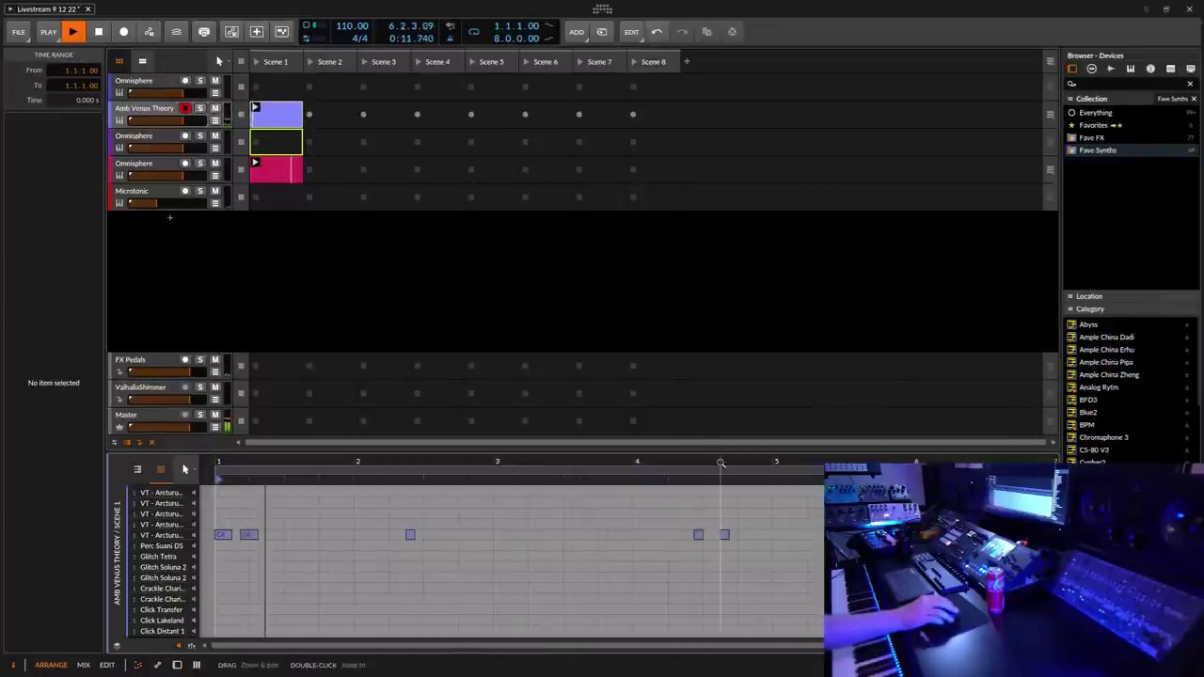
left_click_drag(720, 452, 656, 186)
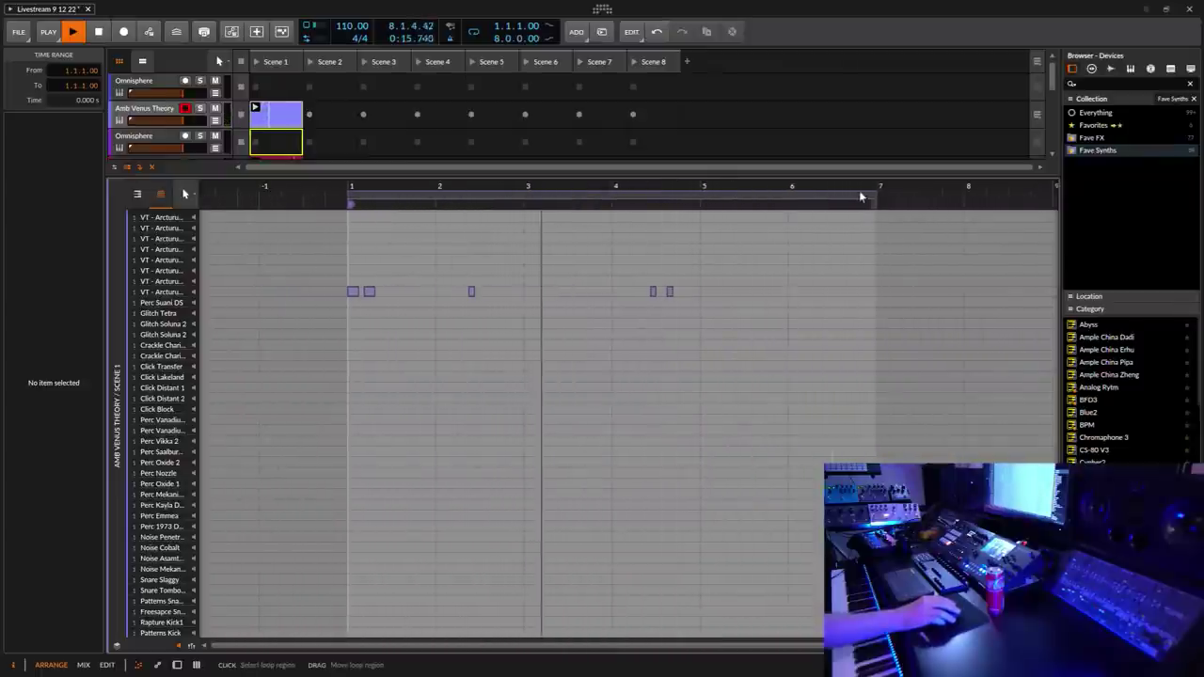
left_click_drag(861, 196, 704, 197)
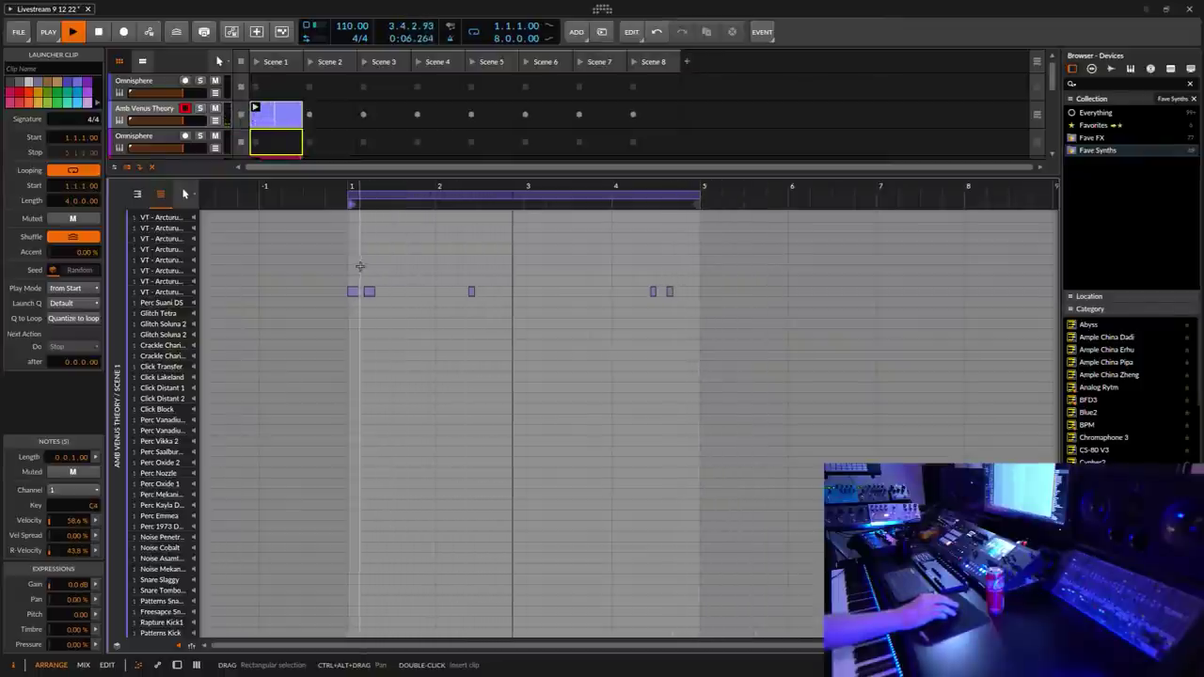
Step: Lower the chance of the second and third notes to 58.5 % and of the last note to 55.5 %
left_click_drag(361, 266, 506, 350)
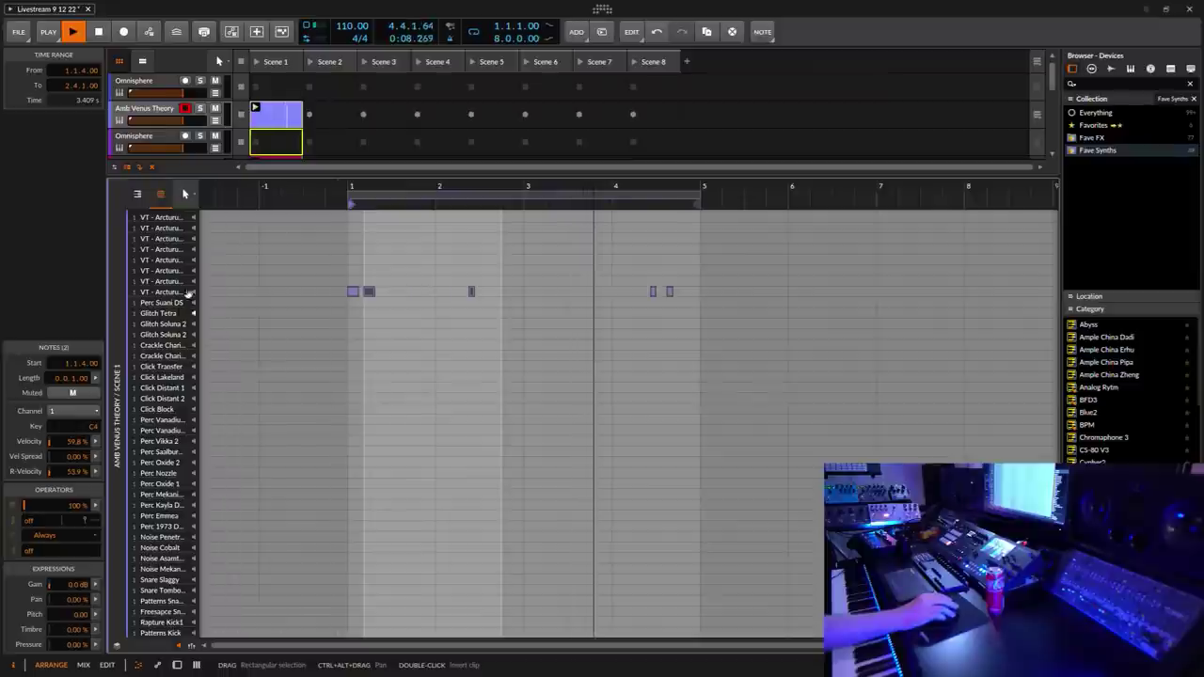
left_click_drag(66, 505, 66, 544)
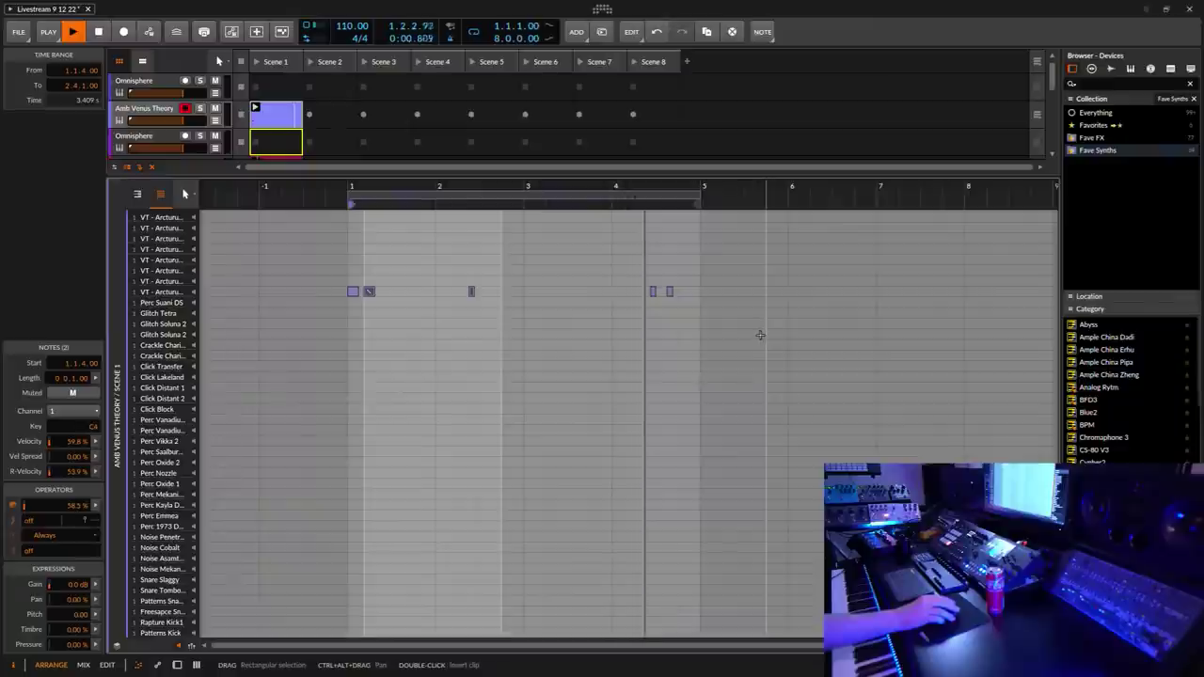
left_click_drag(716, 265, 662, 339)
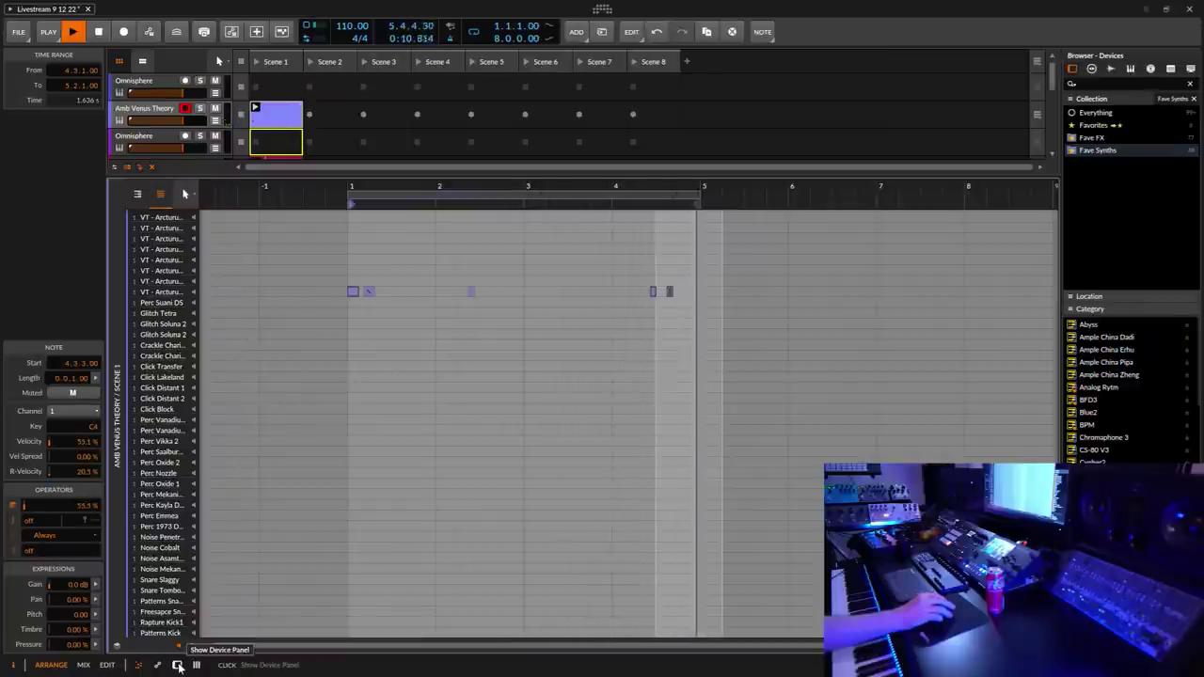
Step: Return to the Amb Venus Theory track's devices and overdub several layers of percussion into its playing Scene 1 clip
left_click(177, 665)
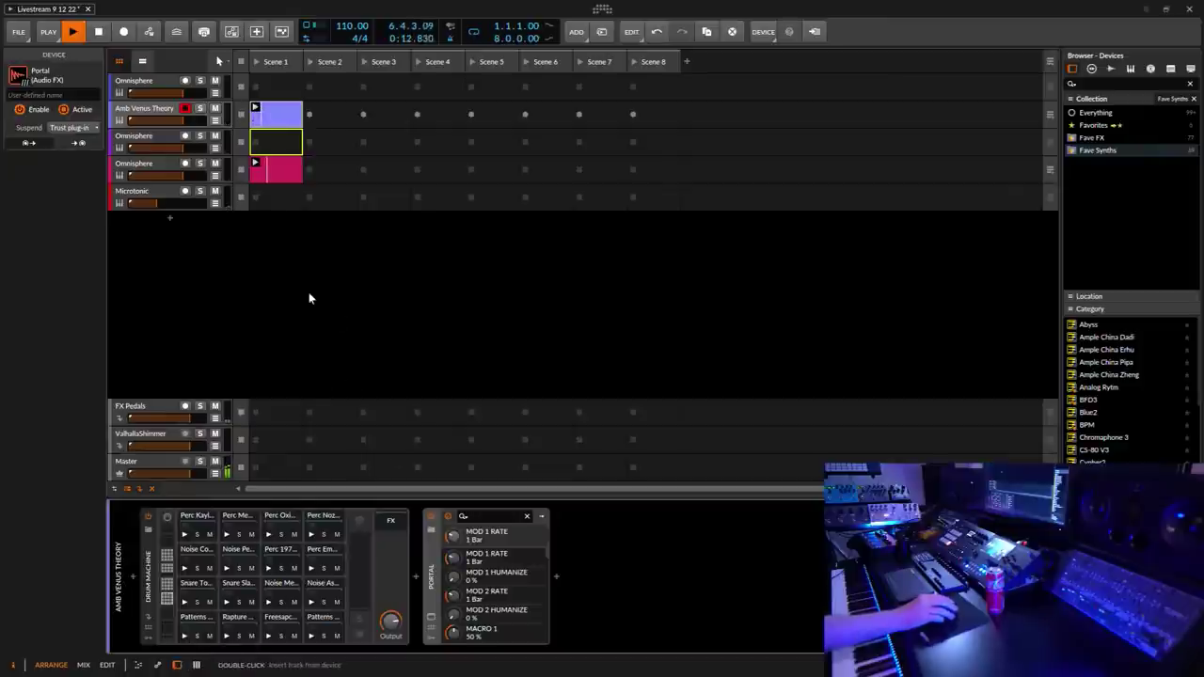
left_click(157, 112)
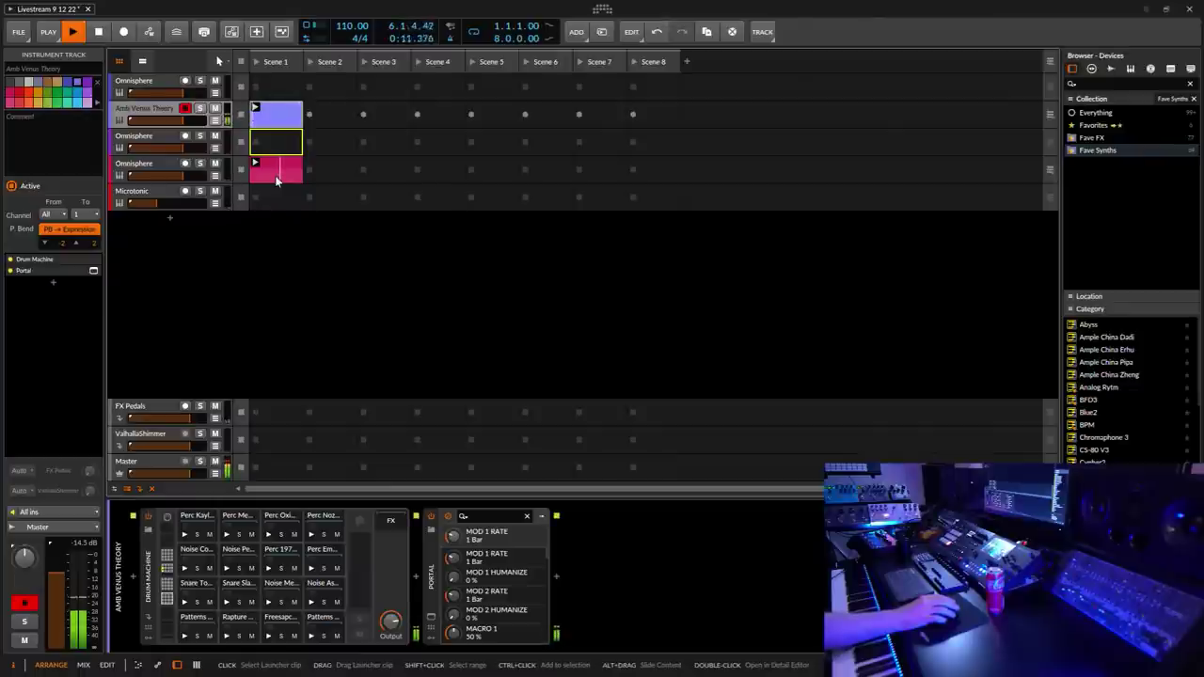
left_click(258, 34)
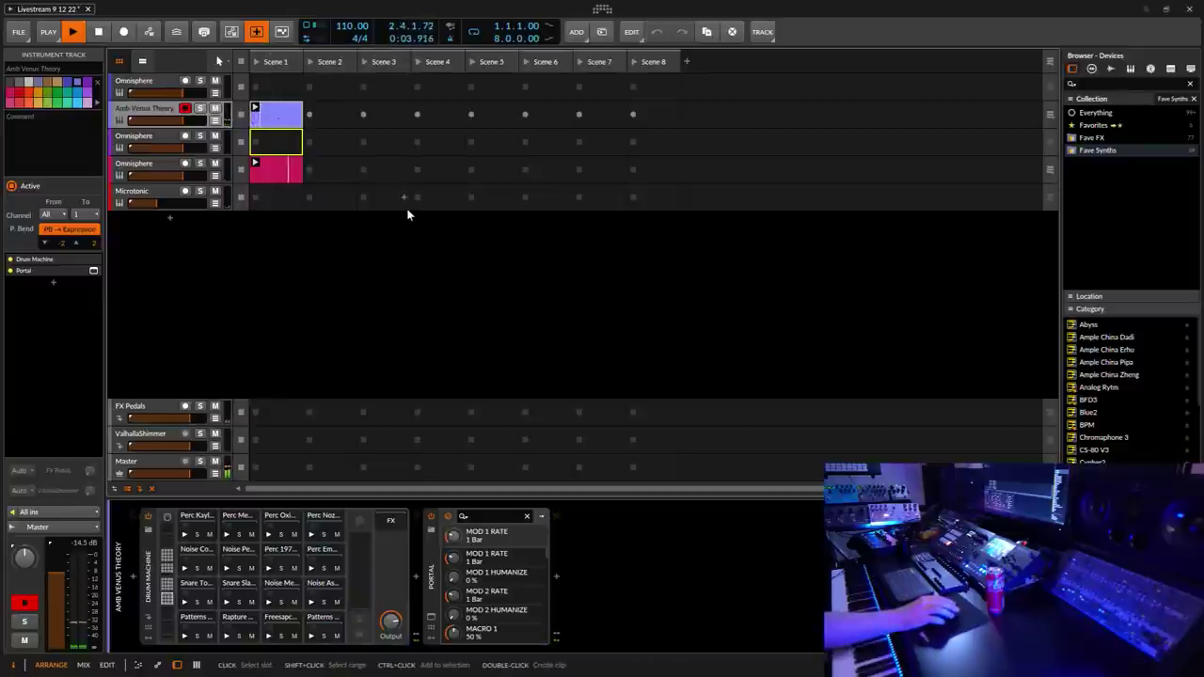
left_click(257, 34)
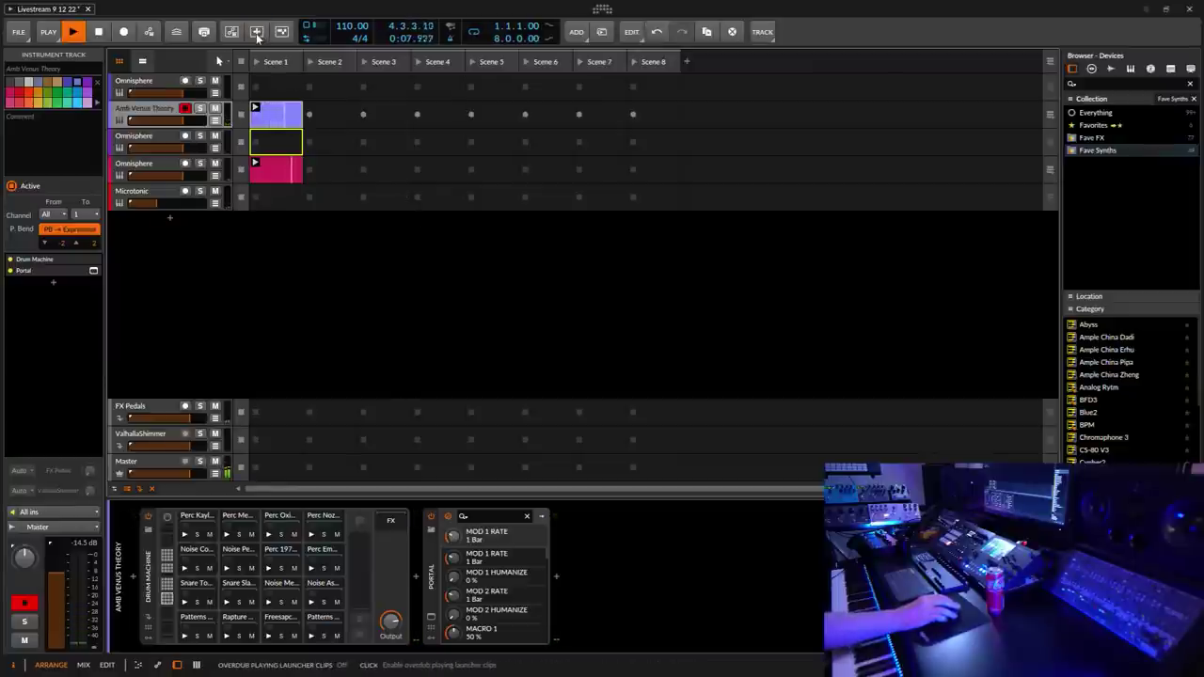
left_click(257, 34)
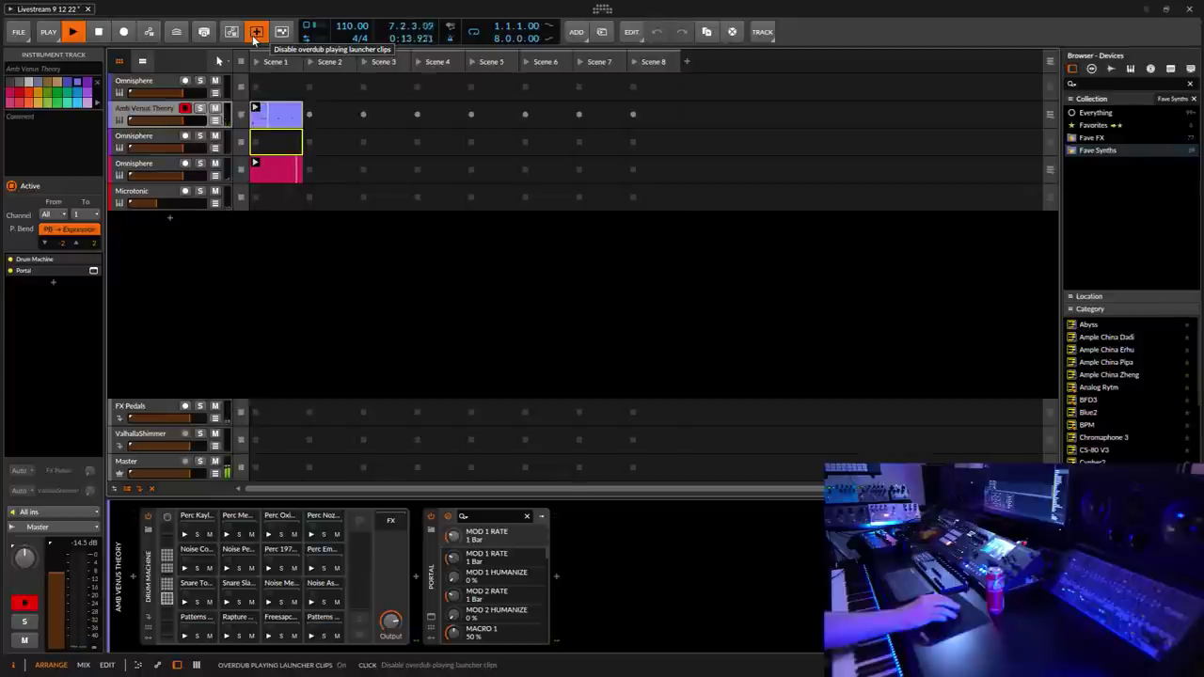
left_click(257, 34)
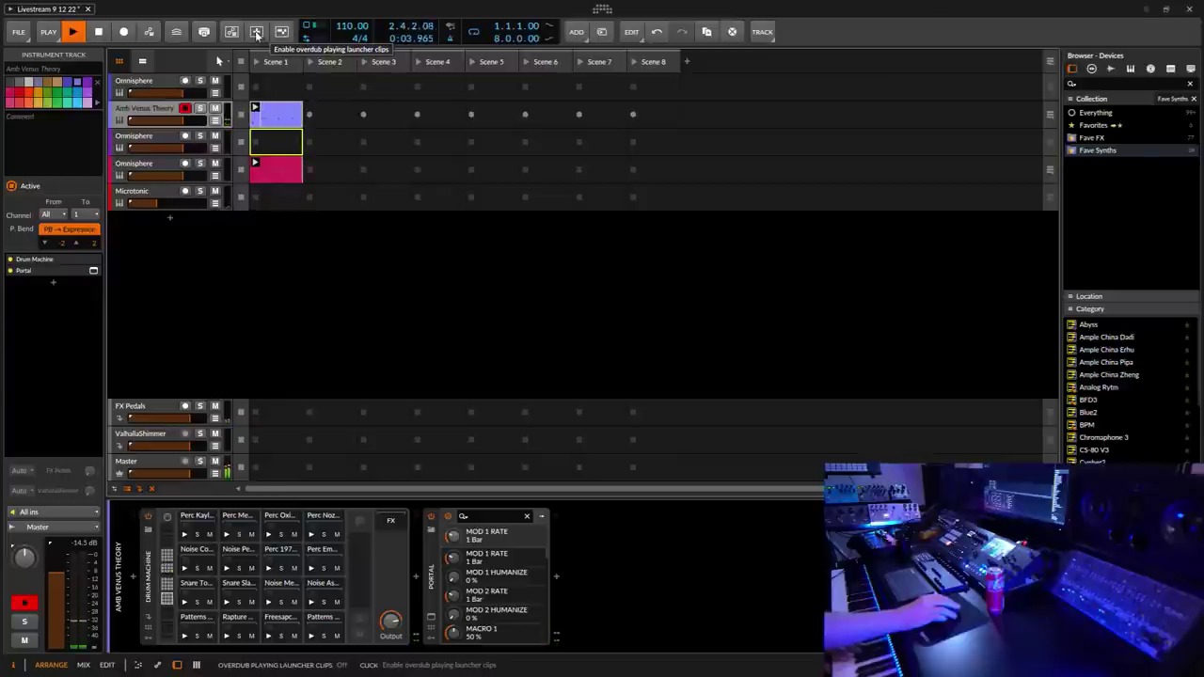
left_click(257, 34)
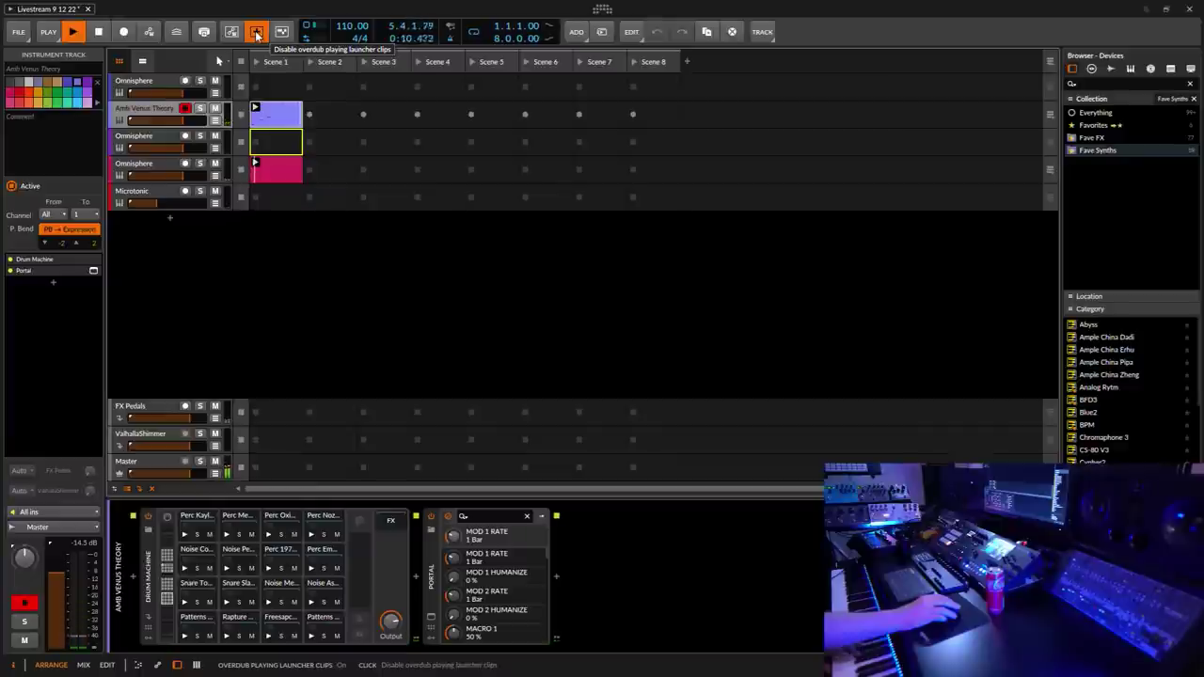
left_click(256, 34)
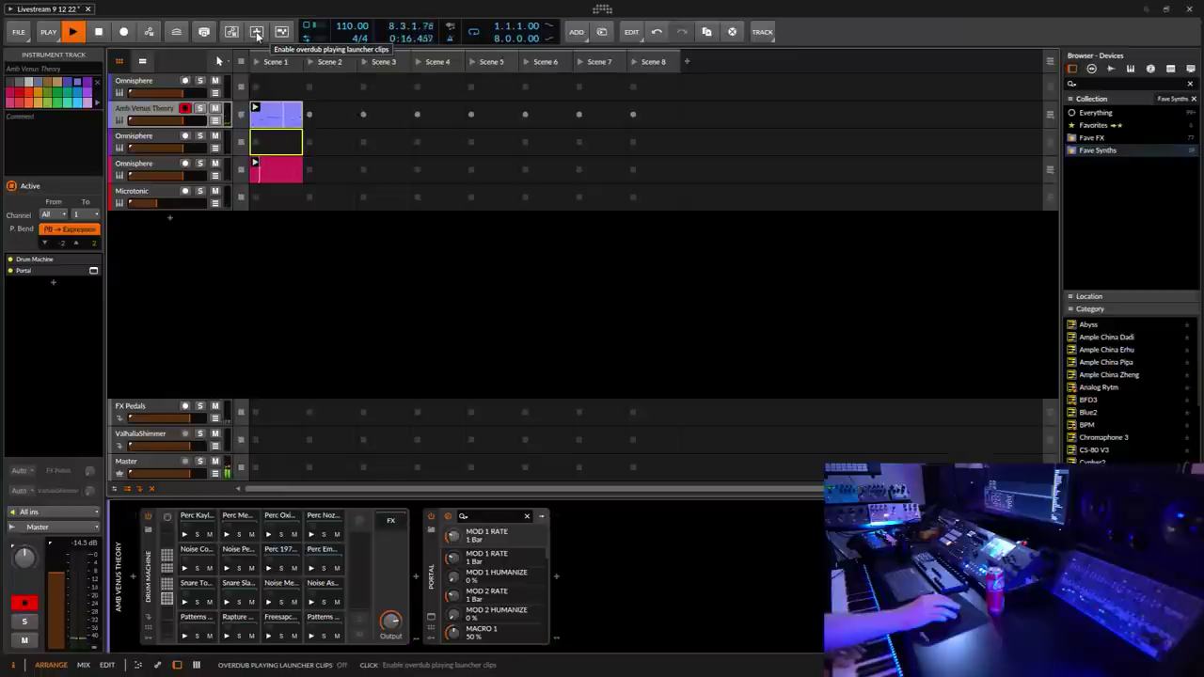
left_click(257, 34)
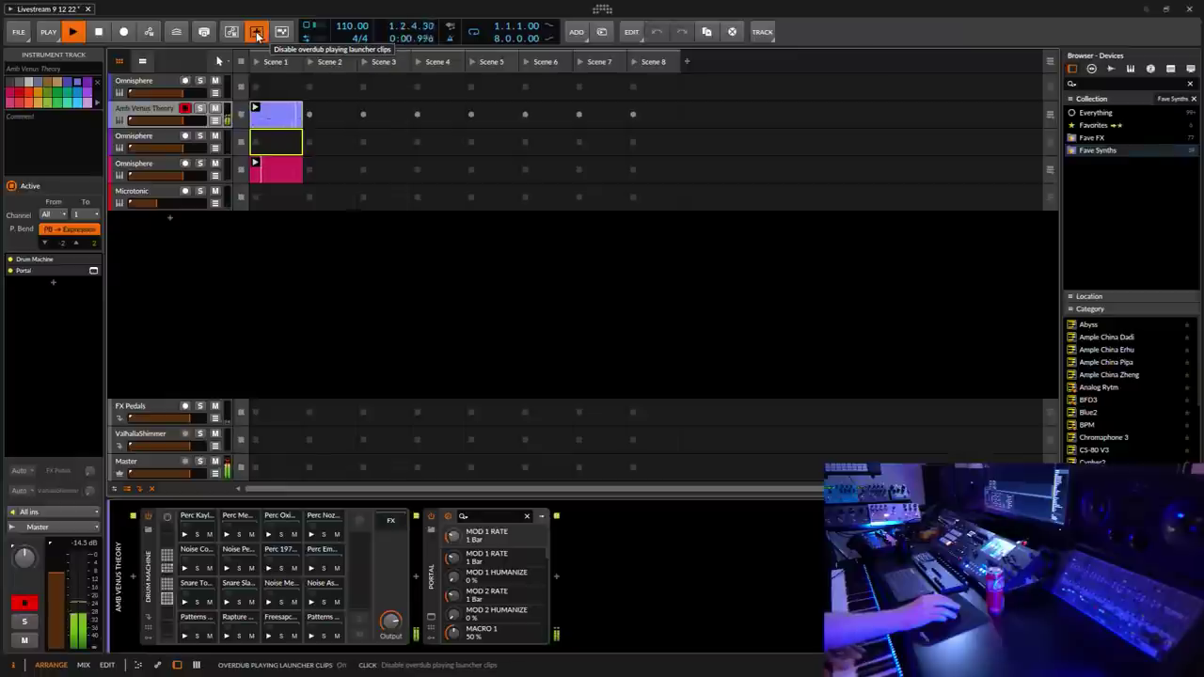
left_click(256, 33)
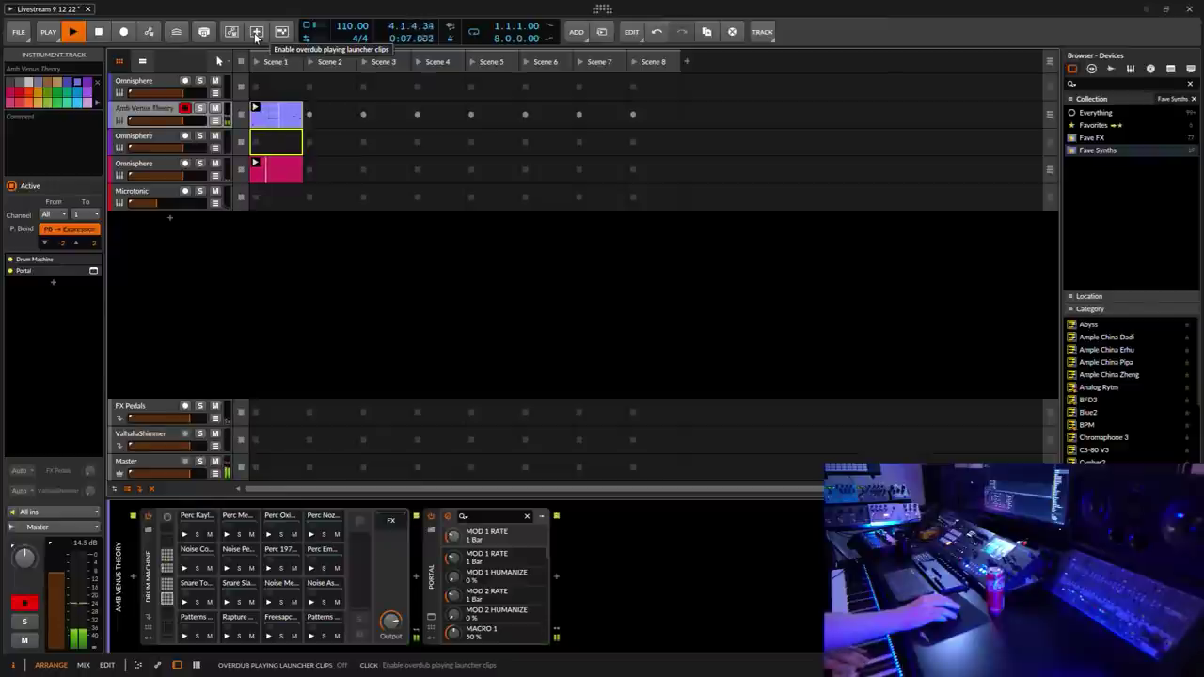
left_click(256, 34)
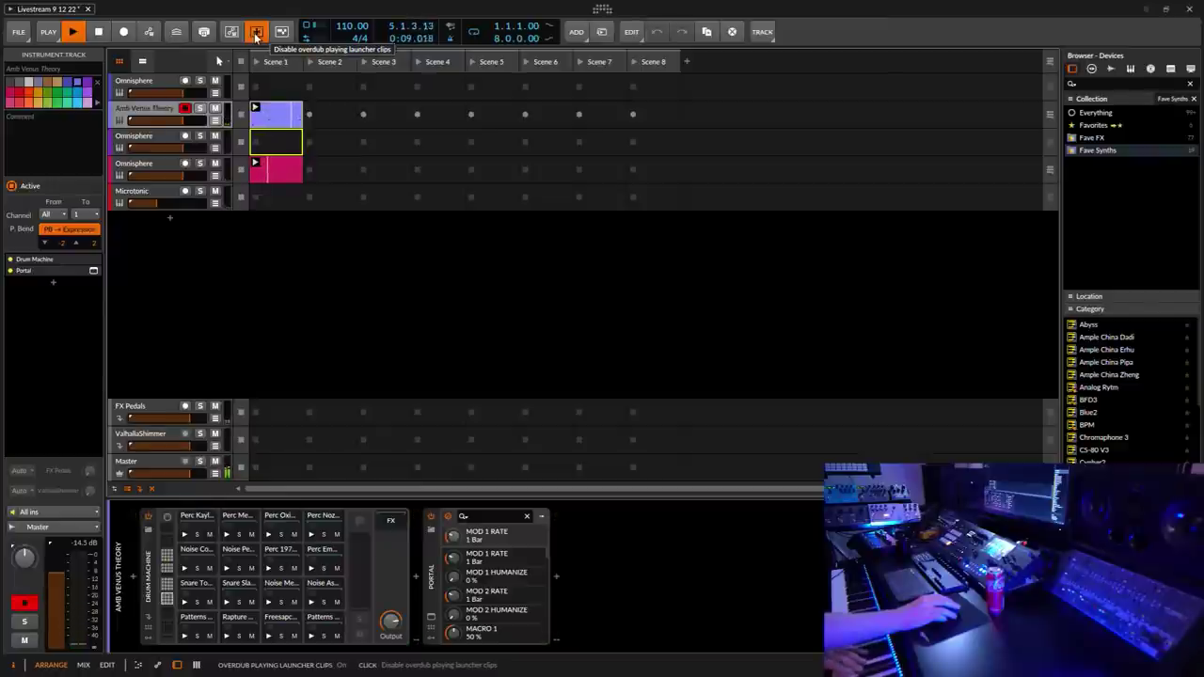
left_click(256, 34)
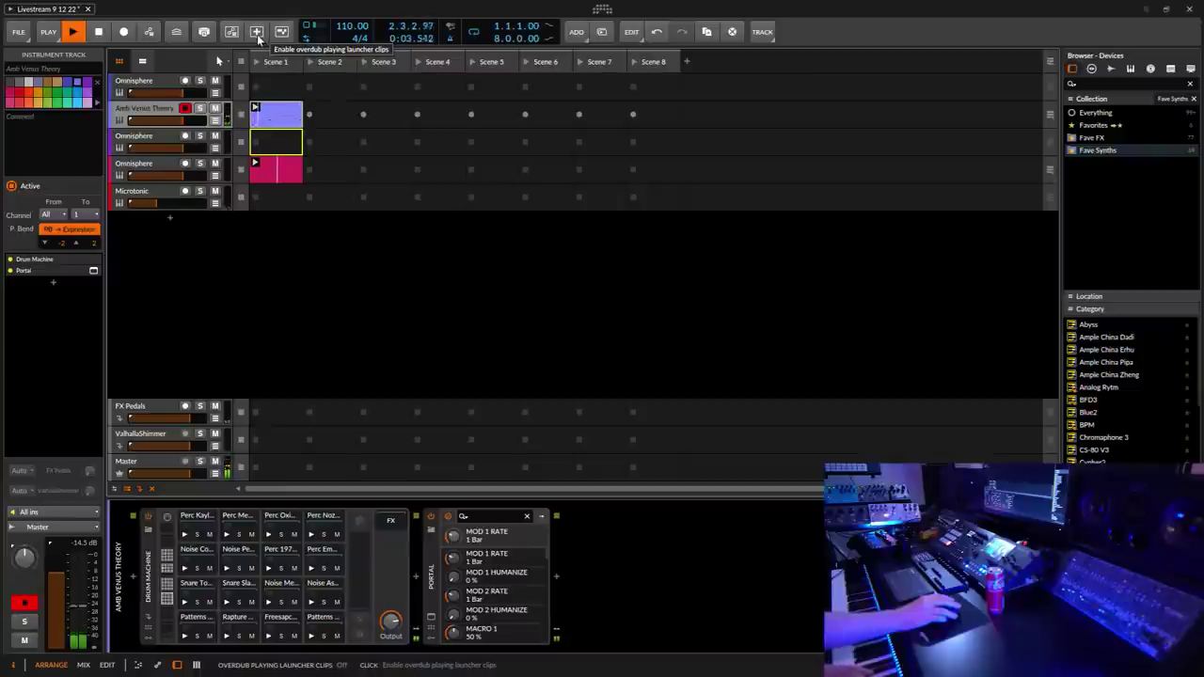
left_click(257, 32)
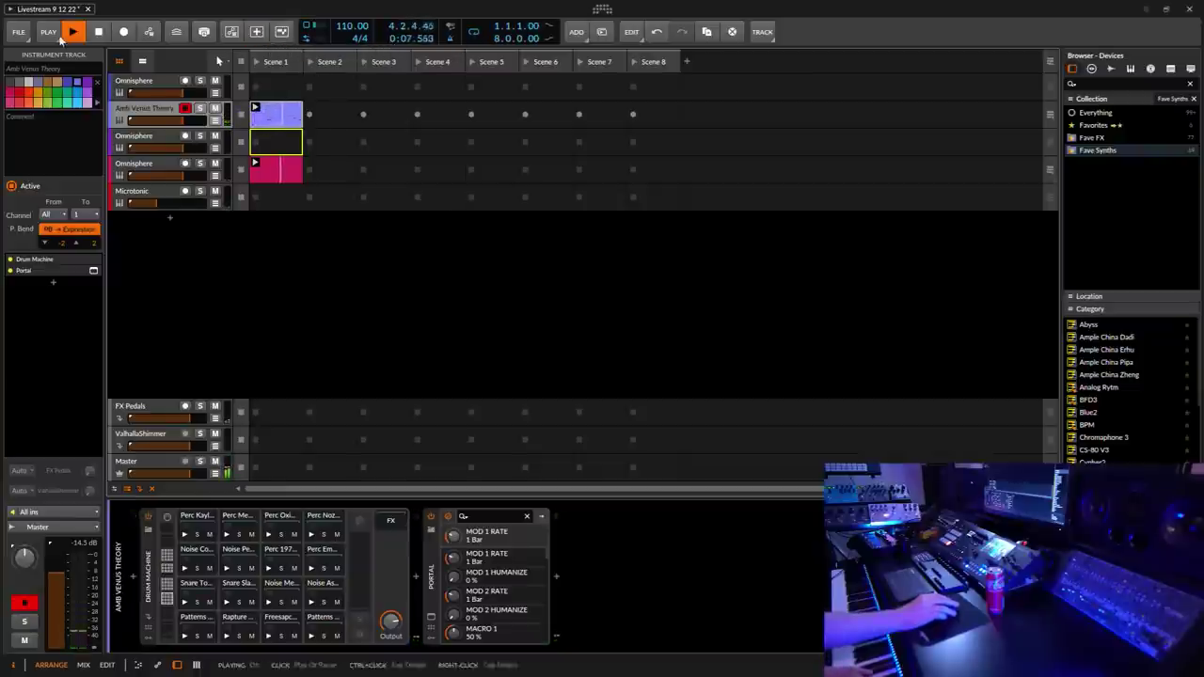
Step: Set the metronome volume to -21.6 dB
left_click(48, 32)
left_click_drag(235, 242, 235, 230)
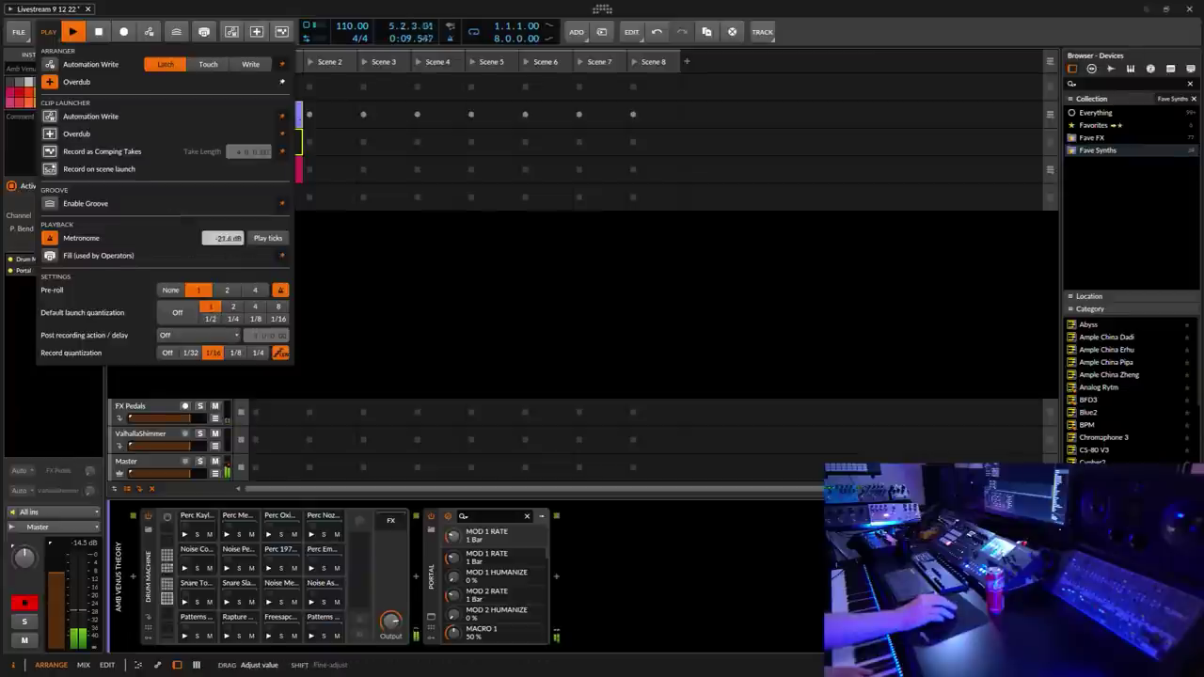
left_click(938, 38)
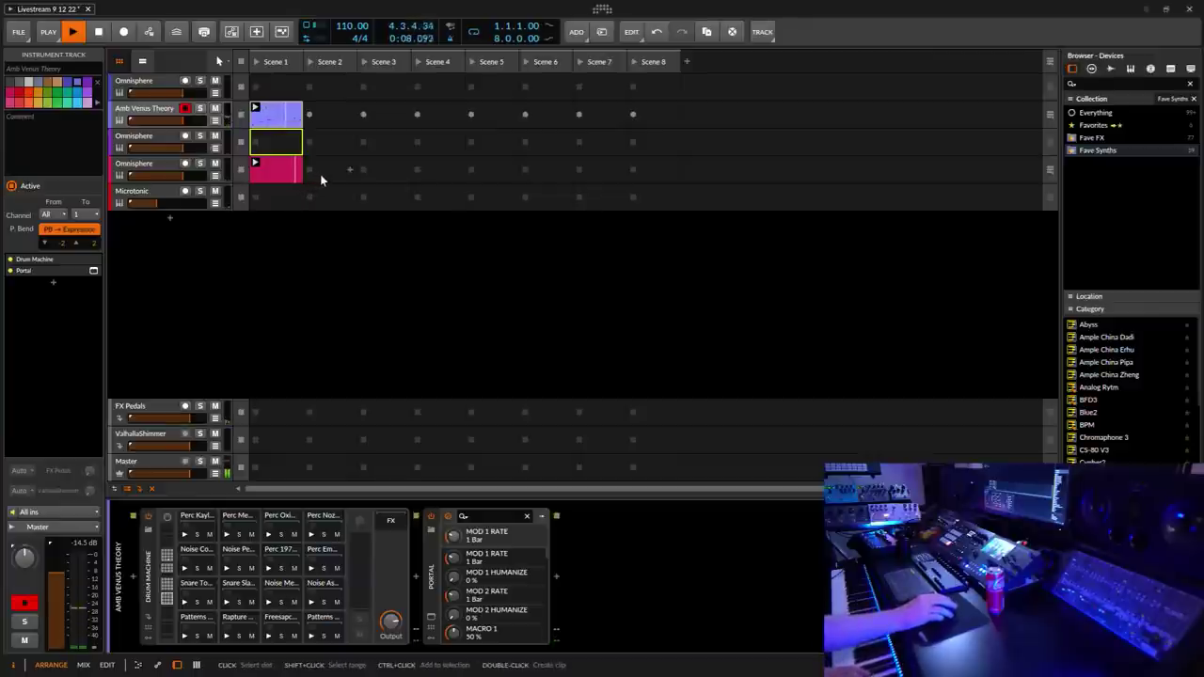
Step: Overdub one more short pass into the Amb Venus Theory clip, leaving launcher overdub off
left_click(256, 32)
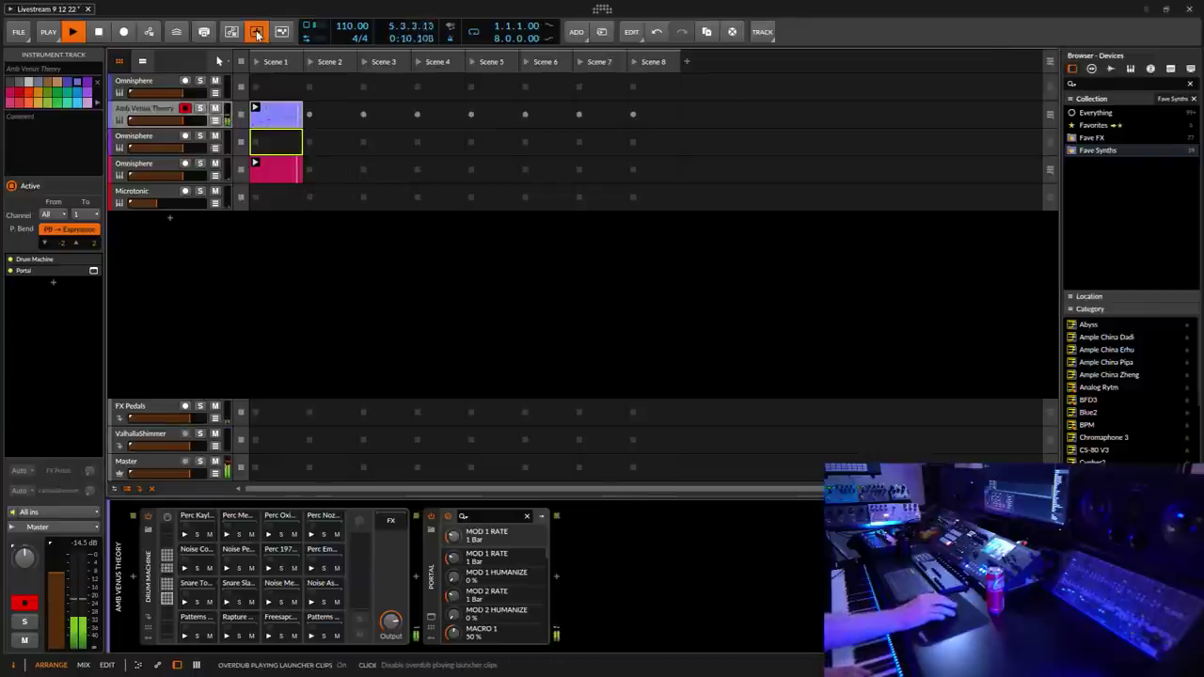
left_click(257, 32)
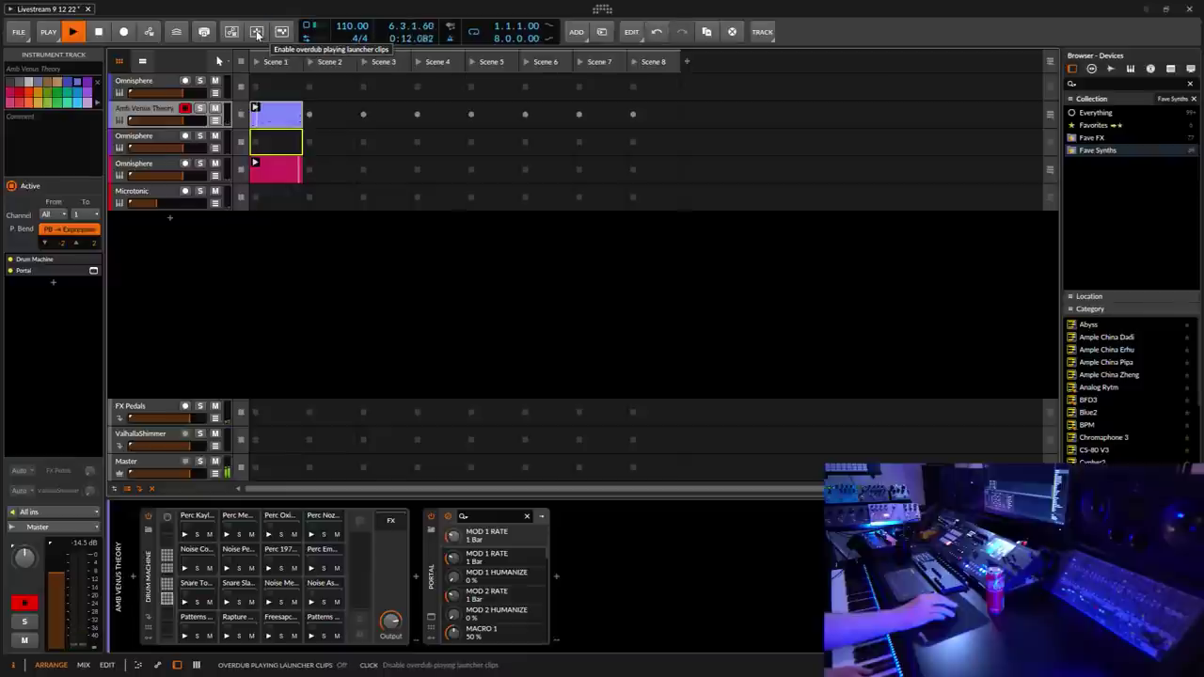
Step: Overdub two more percussion passes into the playing Amb Venus Theory clip, turn overdub off, and mute the Microtonic track
left_click(256, 32)
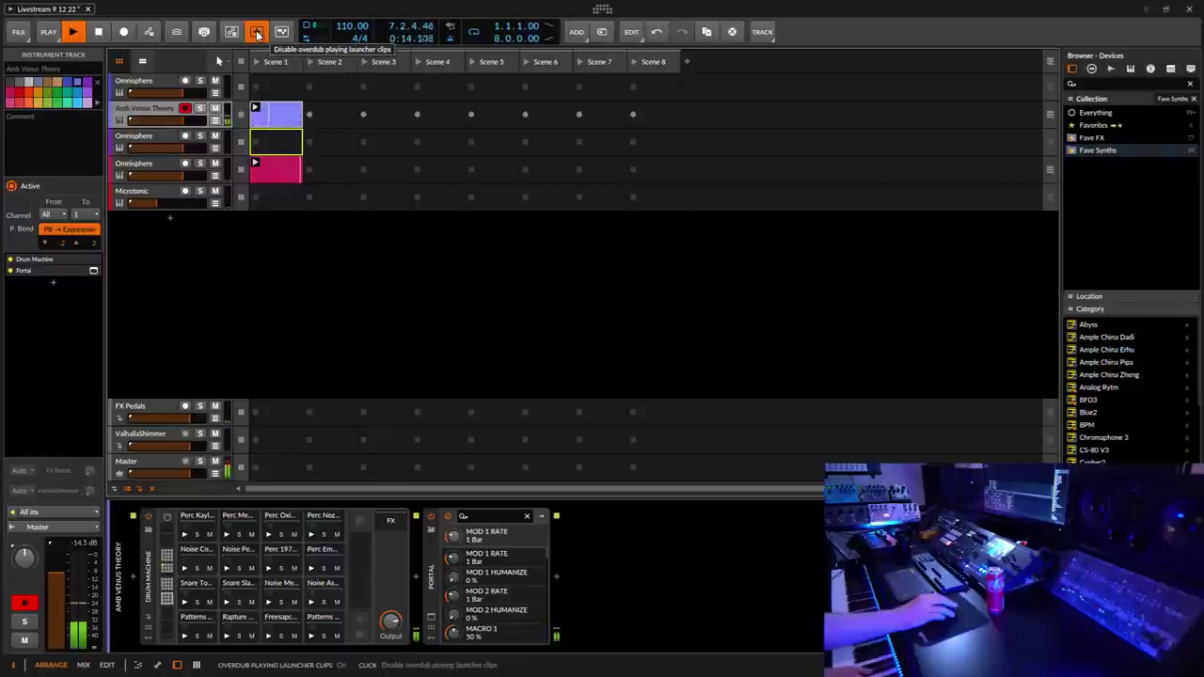
left_click(257, 32)
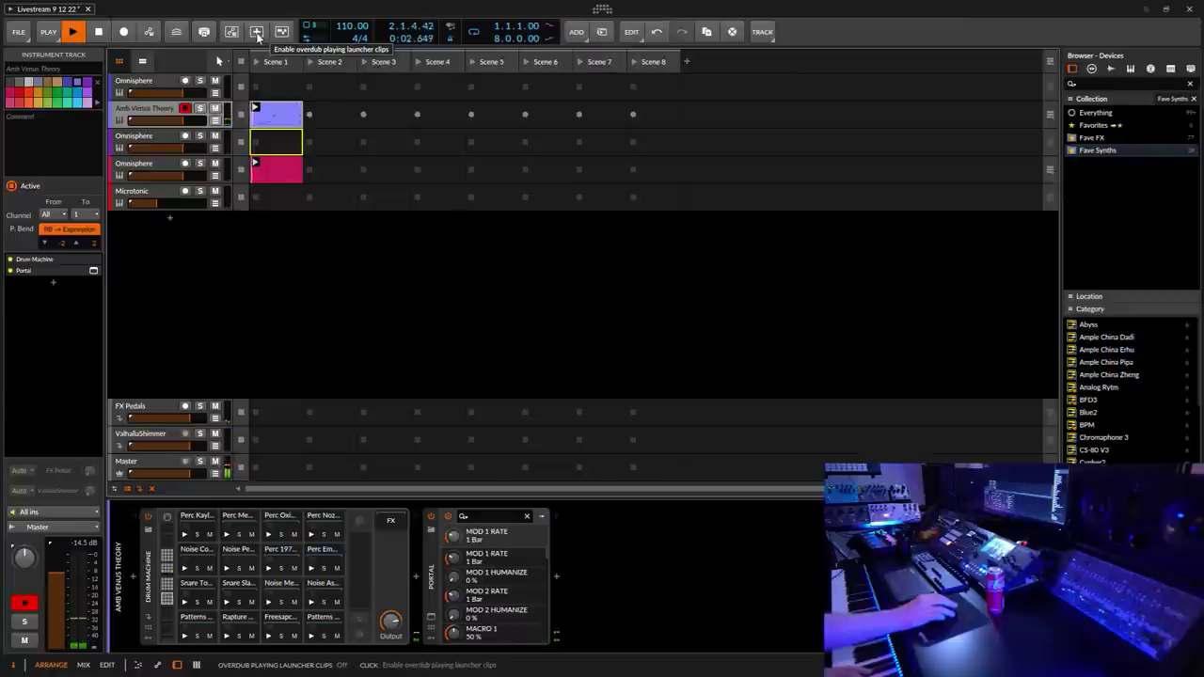
left_click(256, 33)
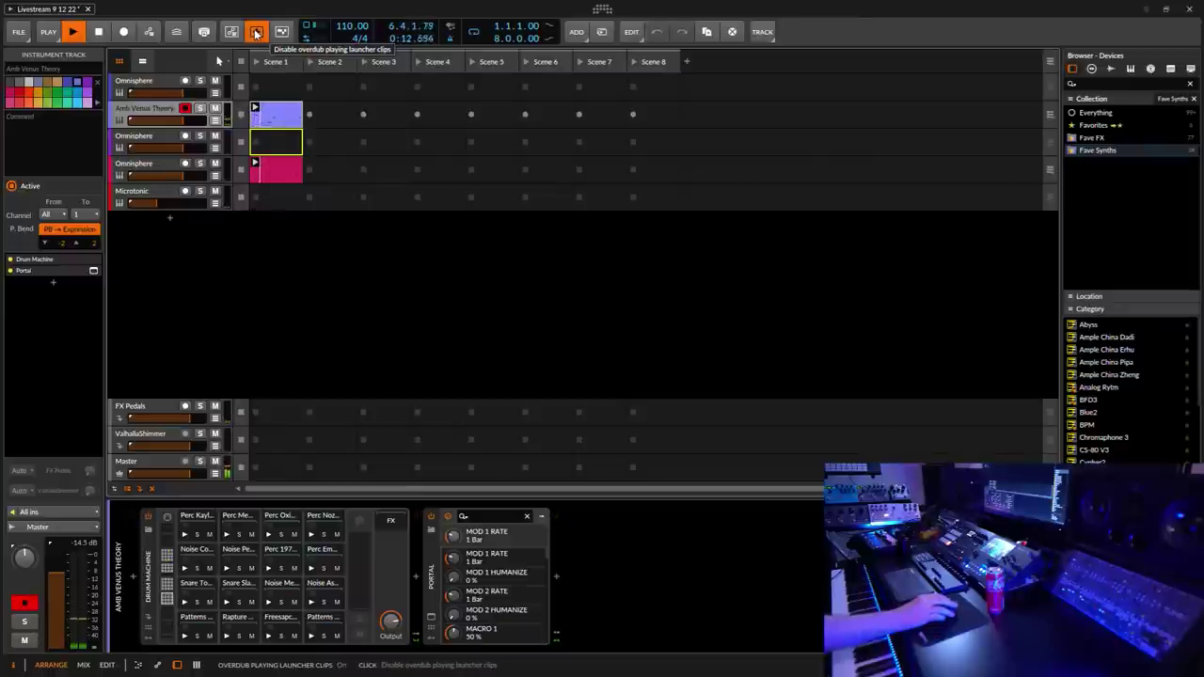
left_click(256, 33)
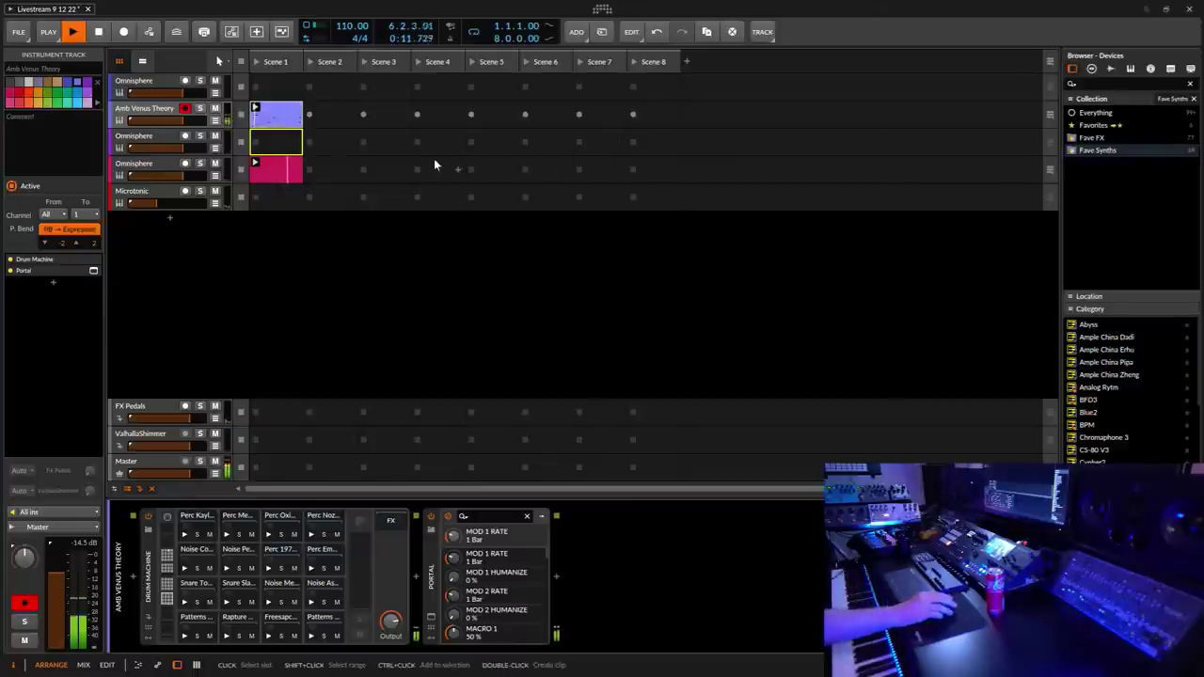
left_click(214, 191)
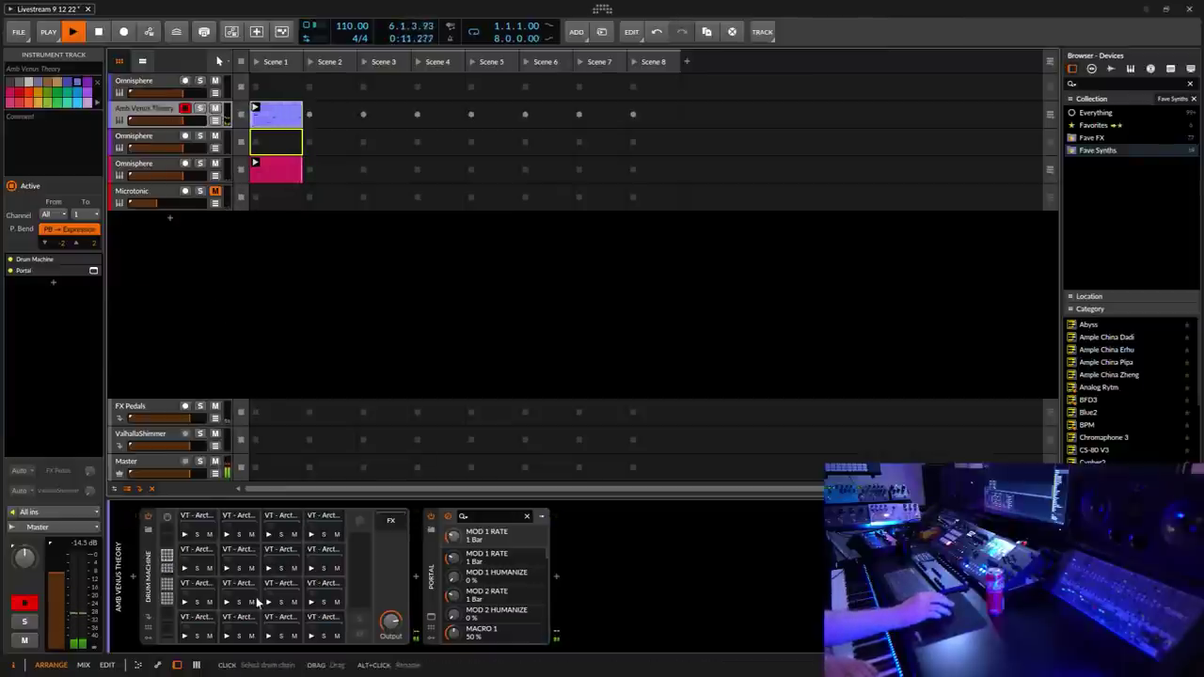
Step: Add ValhallaRoom from the Fave FX collection to the Arcturus Perc 8 drum pad and set its mix to 25.8 %
left_click(197, 551)
scroll(659, 621, "right", 1)
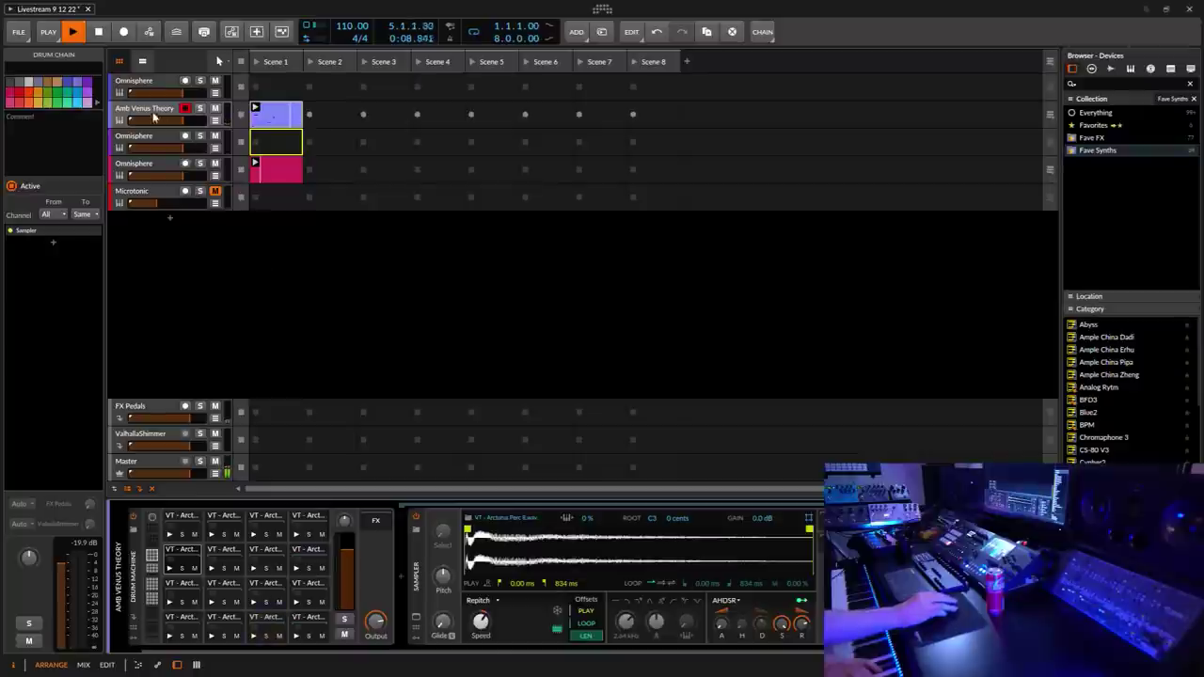
left_click(153, 117)
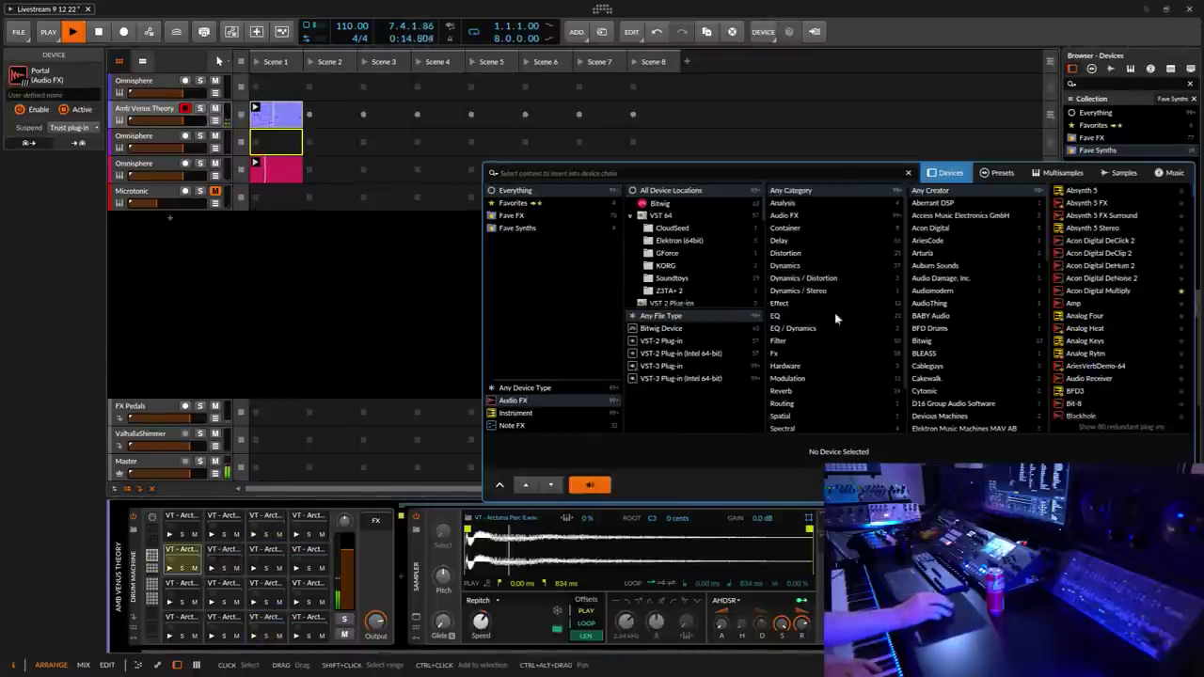
left_click(512, 216)
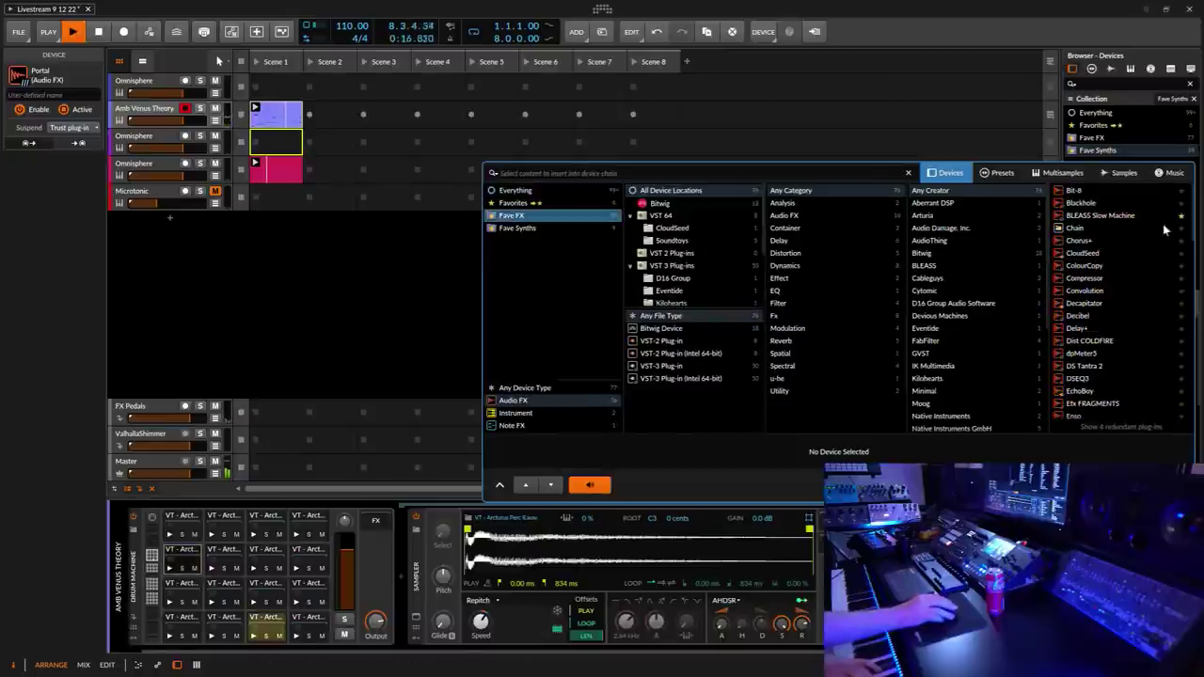
scroll(1179, 419, "down", 10)
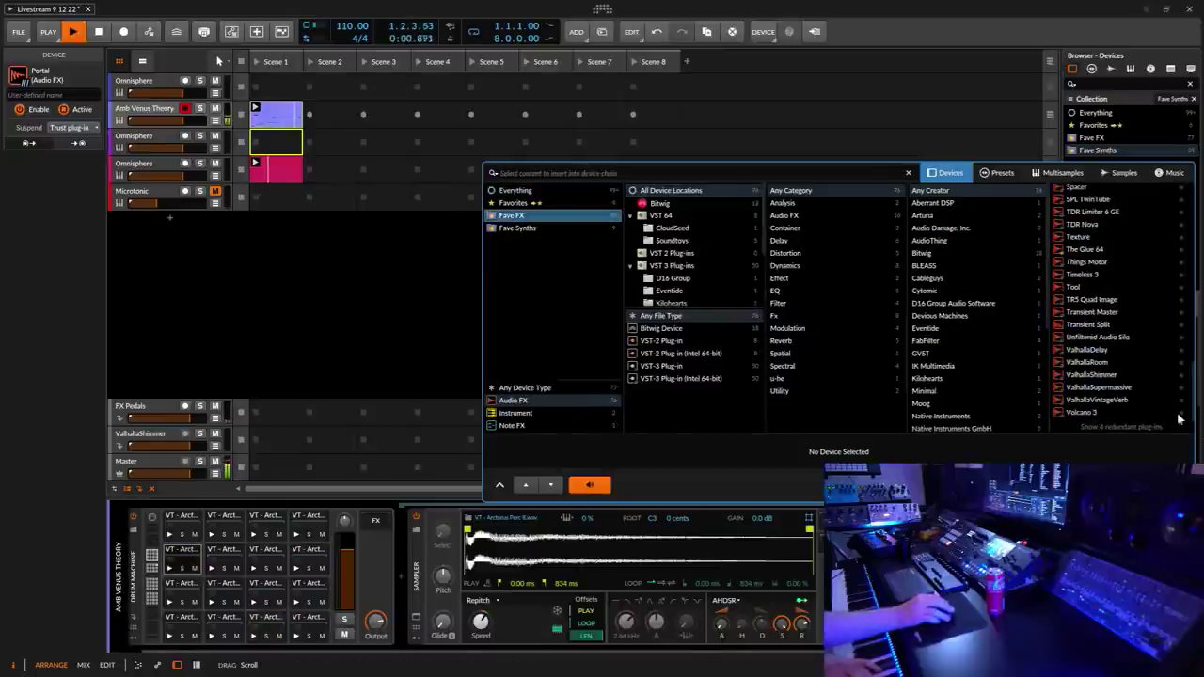
left_click(1086, 361)
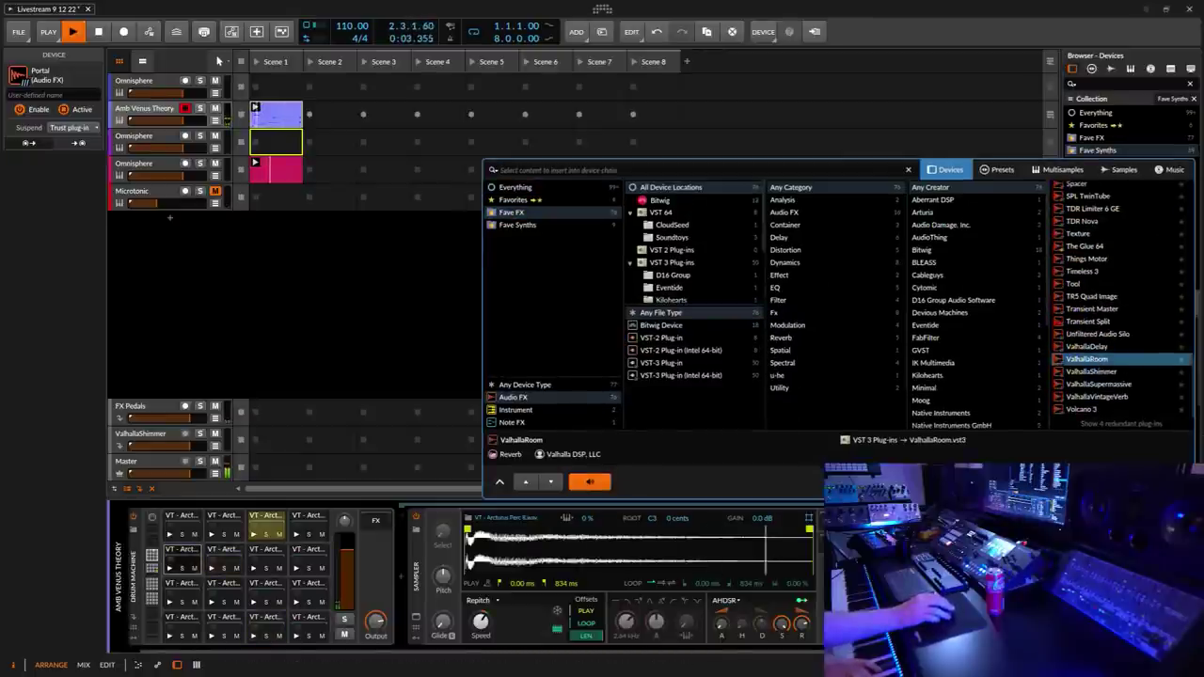
key("Return")
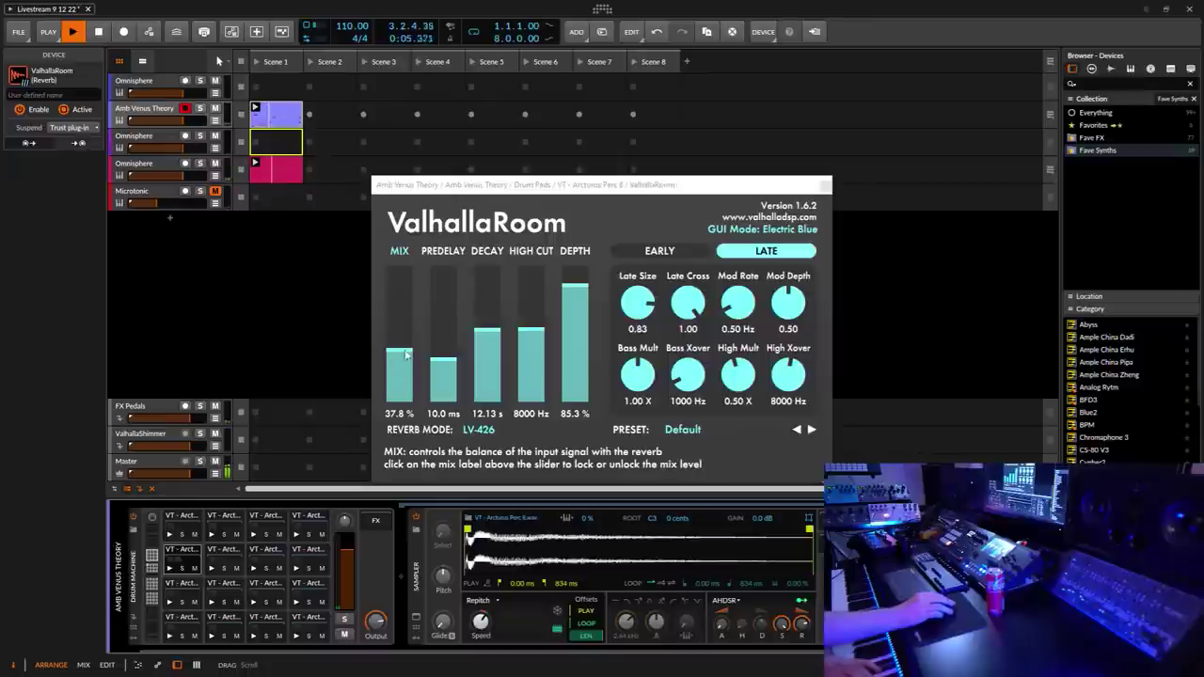
left_click_drag(403, 351, 406, 372)
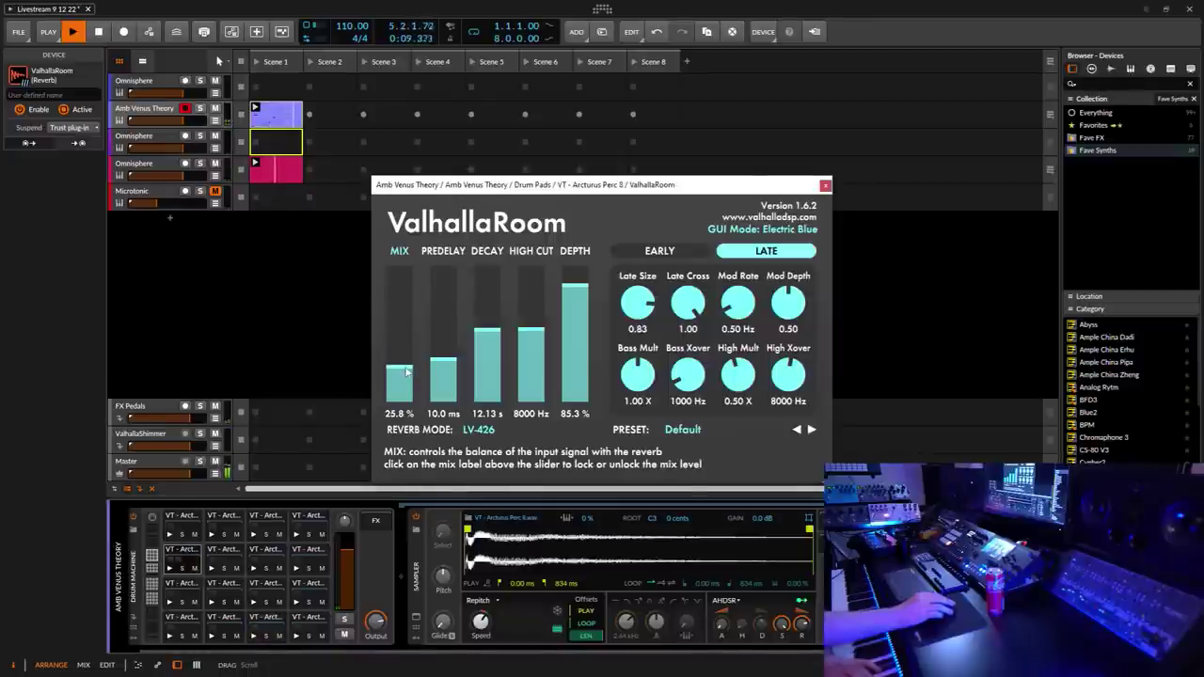
left_click(825, 184)
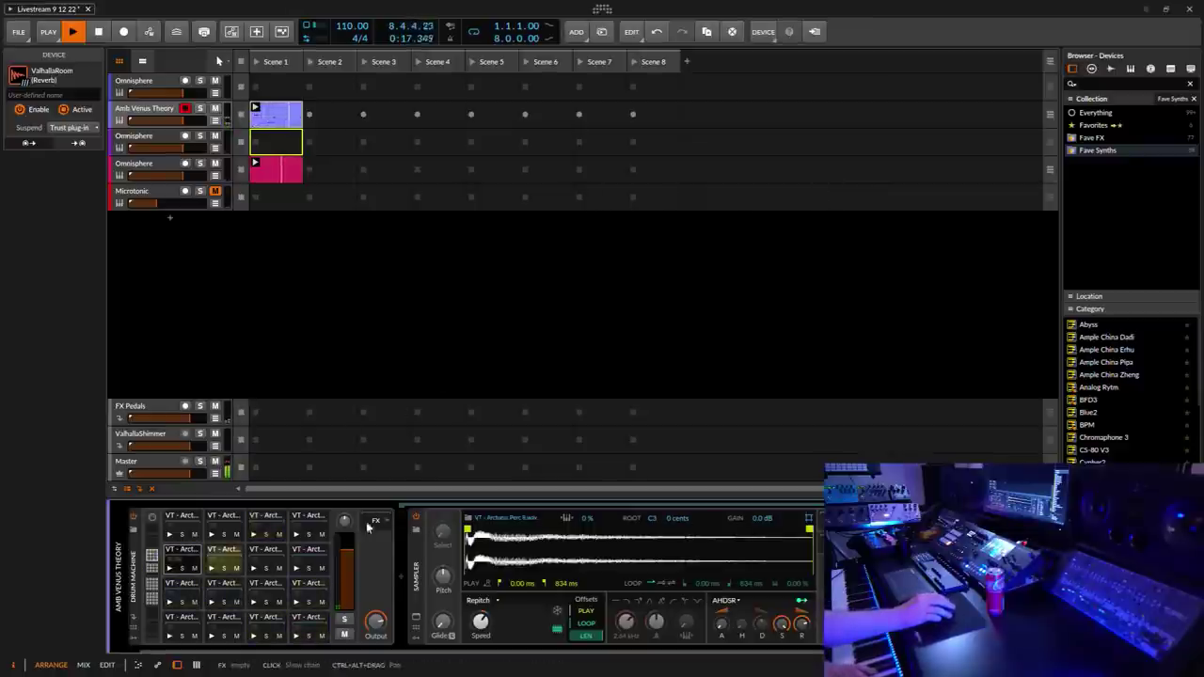
Step: Lower the pitch of the Arcturus Perc 7 pad's Sampler and adjust its envelope decay
left_click(233, 557)
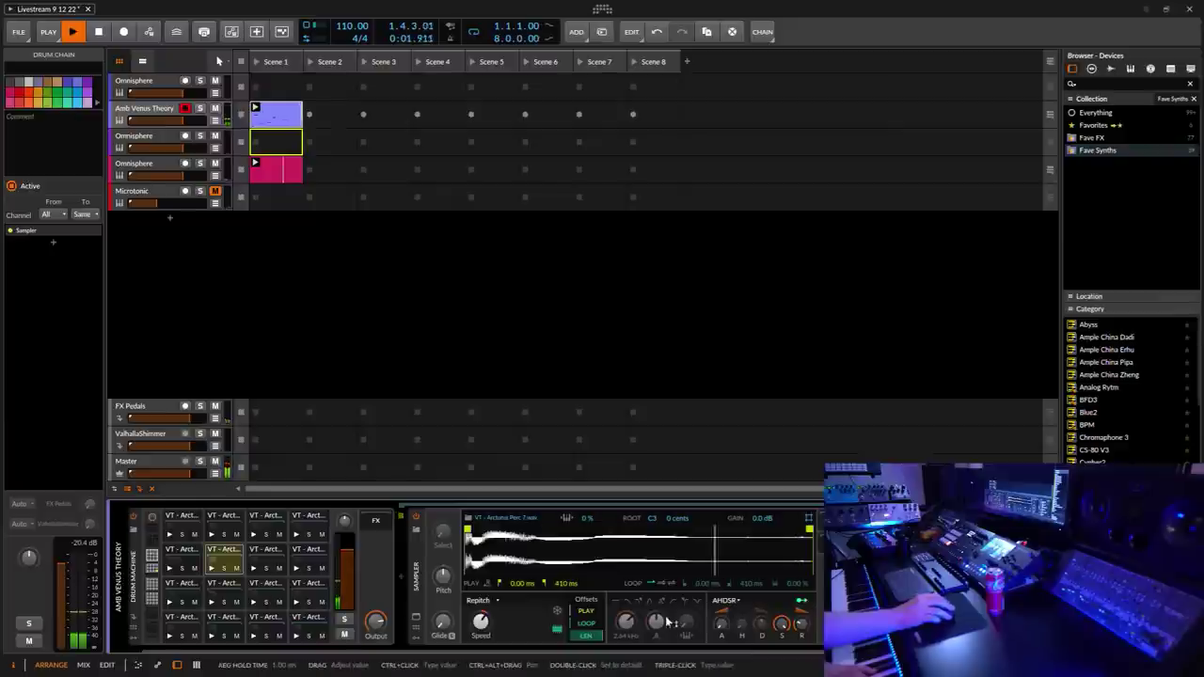
mouse_move(442, 575)
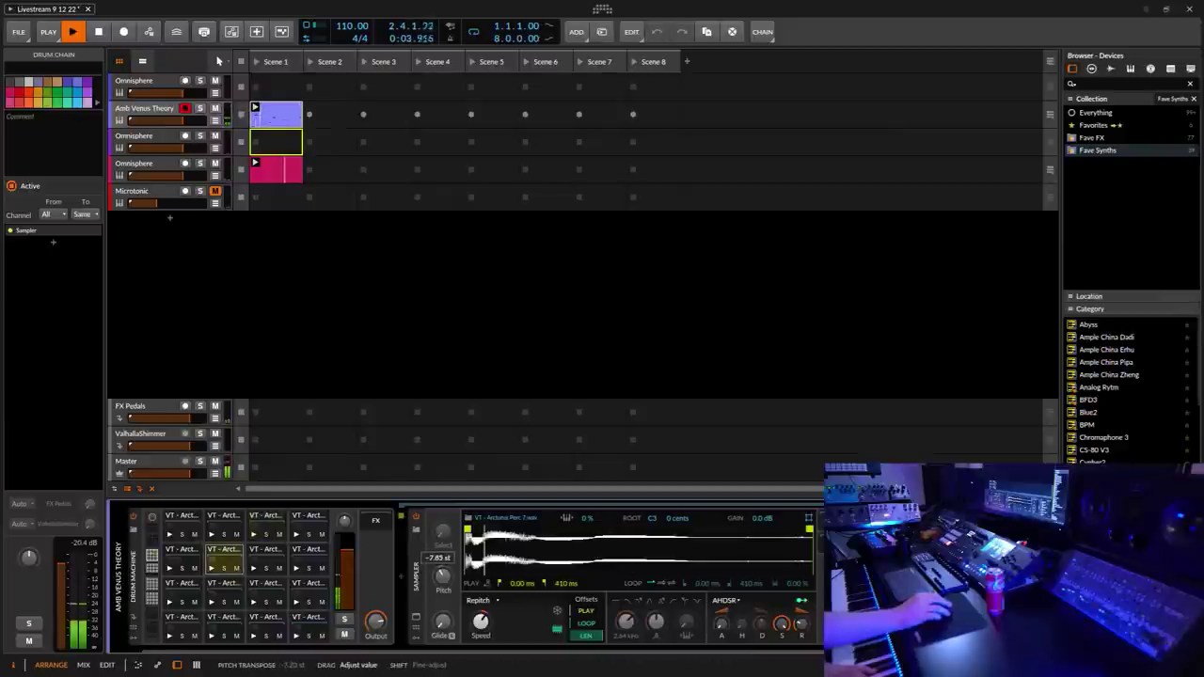
left_click_drag(443, 576, 442, 577)
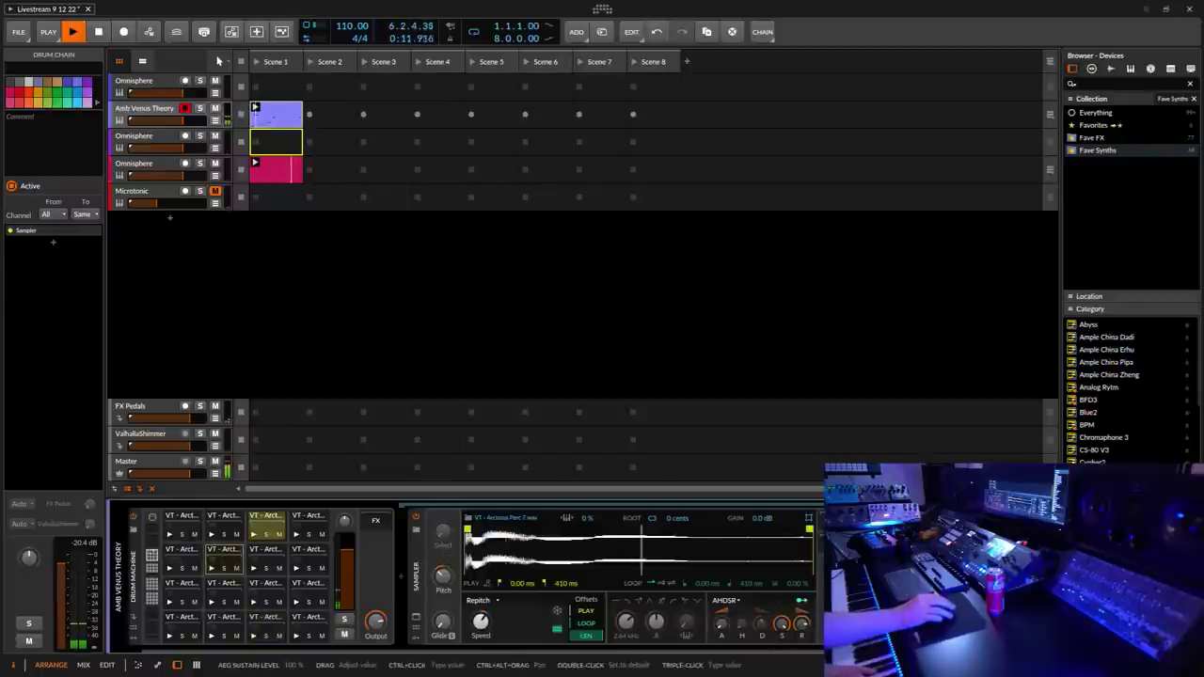
left_click_drag(761, 623, 761, 619)
Step: Add the ColourCopy delay from the Fave FX collection after the Sampler on the Arcturus Perc 7 pad
left_click(53, 242)
left_click(511, 216)
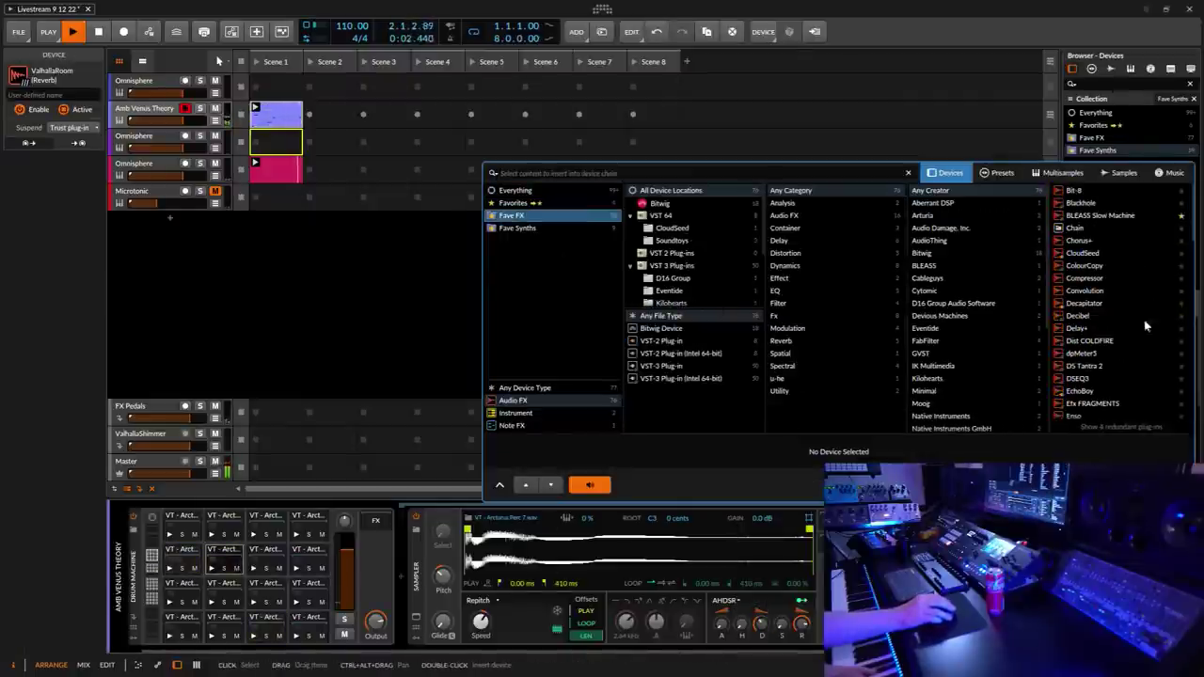
left_click(1086, 266)
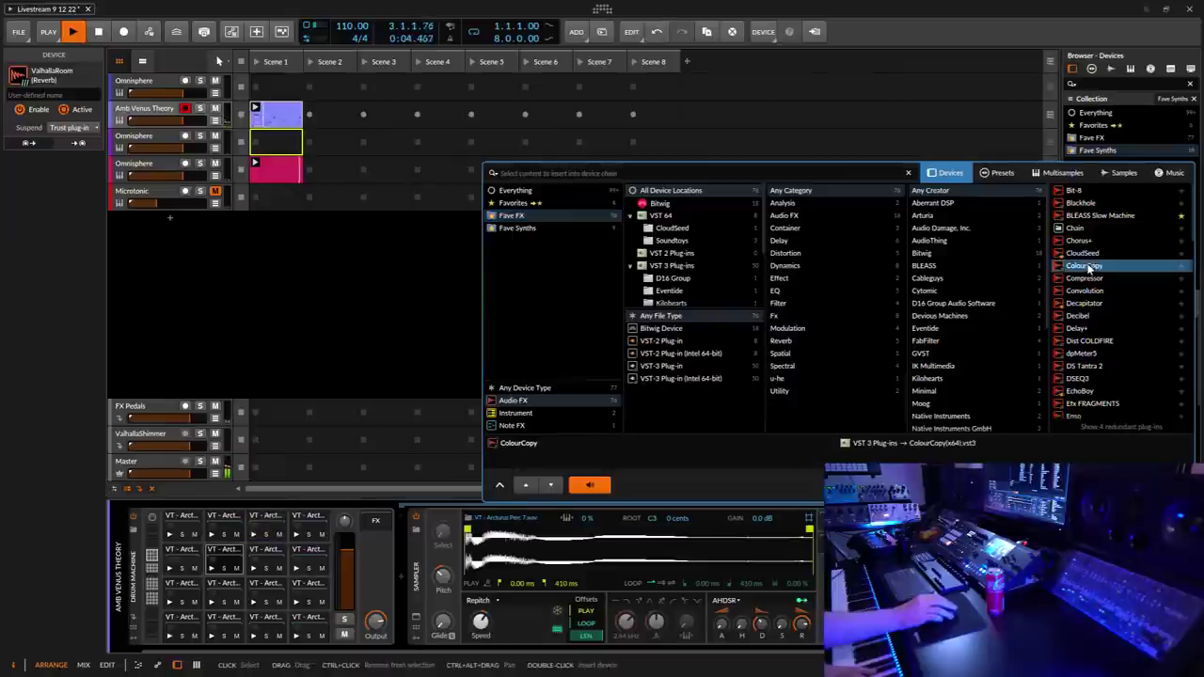
key("Return")
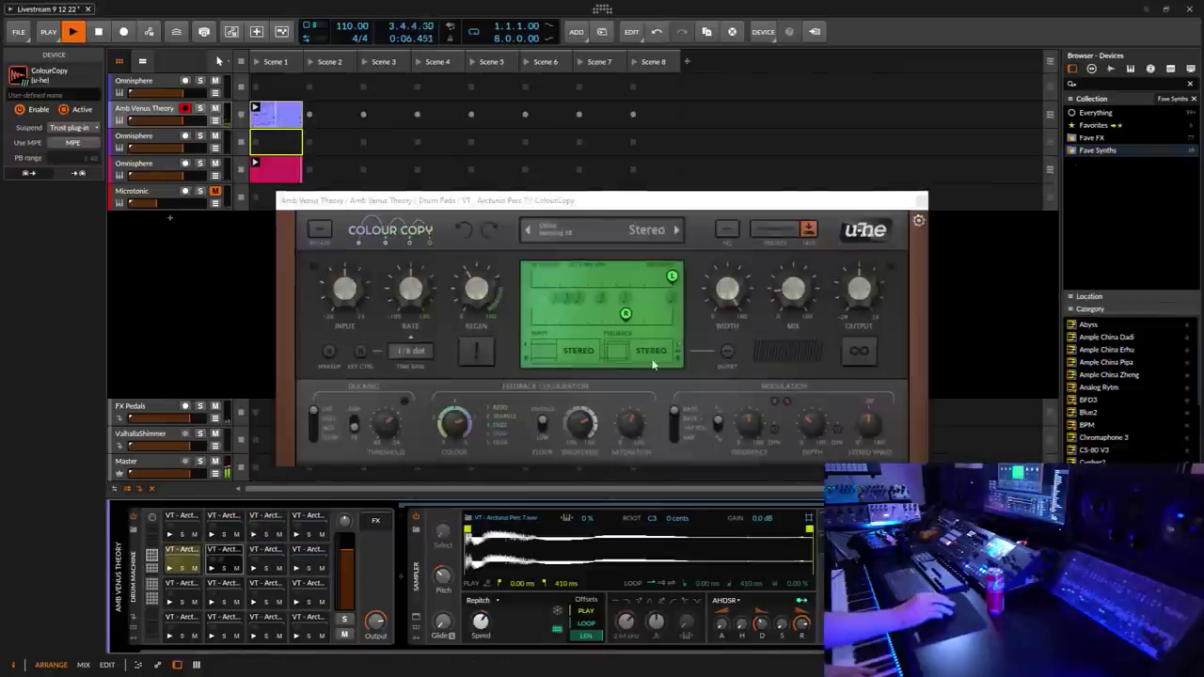
Step: Adjust the ColourCopy delay's brightness, set its regeneration to 63, and close its window
left_click_drag(613, 205, 683, 128)
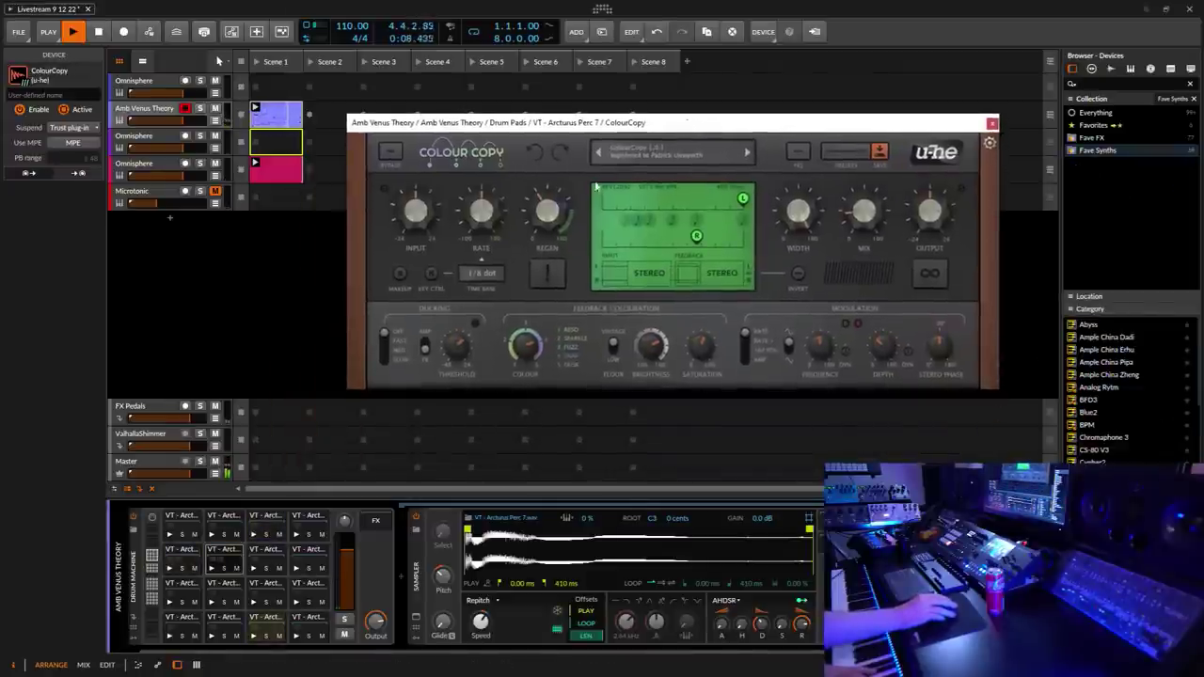
left_click_drag(561, 207, 576, 188)
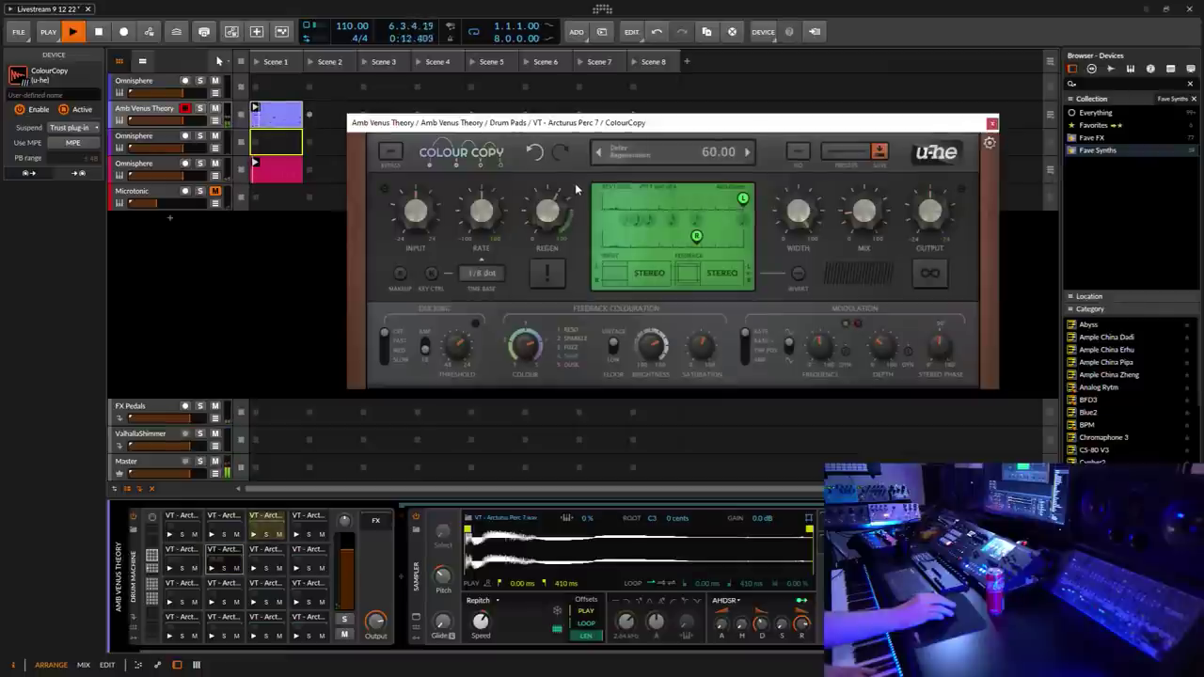
left_click_drag(649, 346, 642, 354)
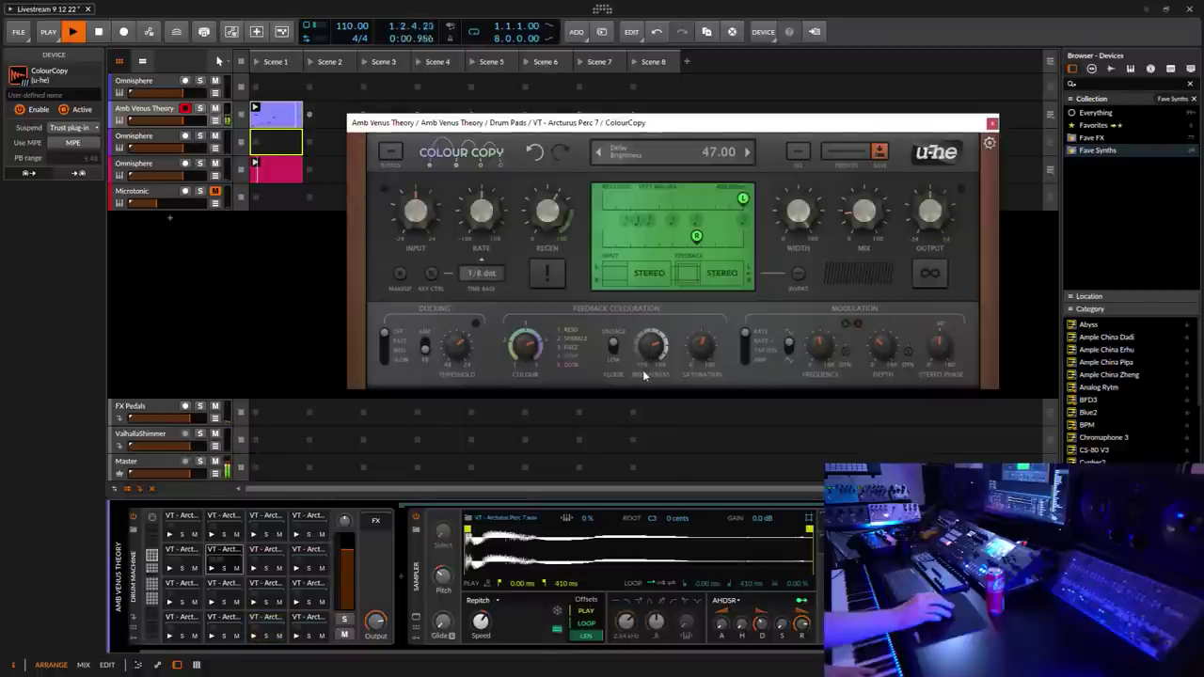
left_click_drag(643, 372, 645, 346)
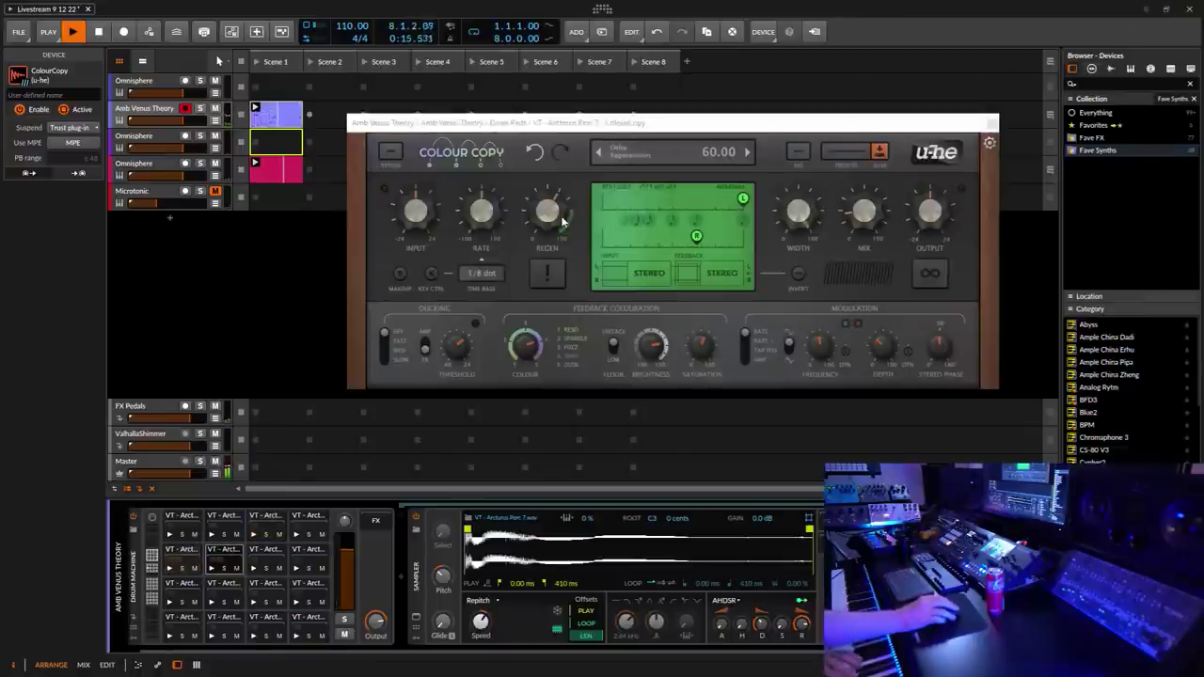
mouse_move(564, 217)
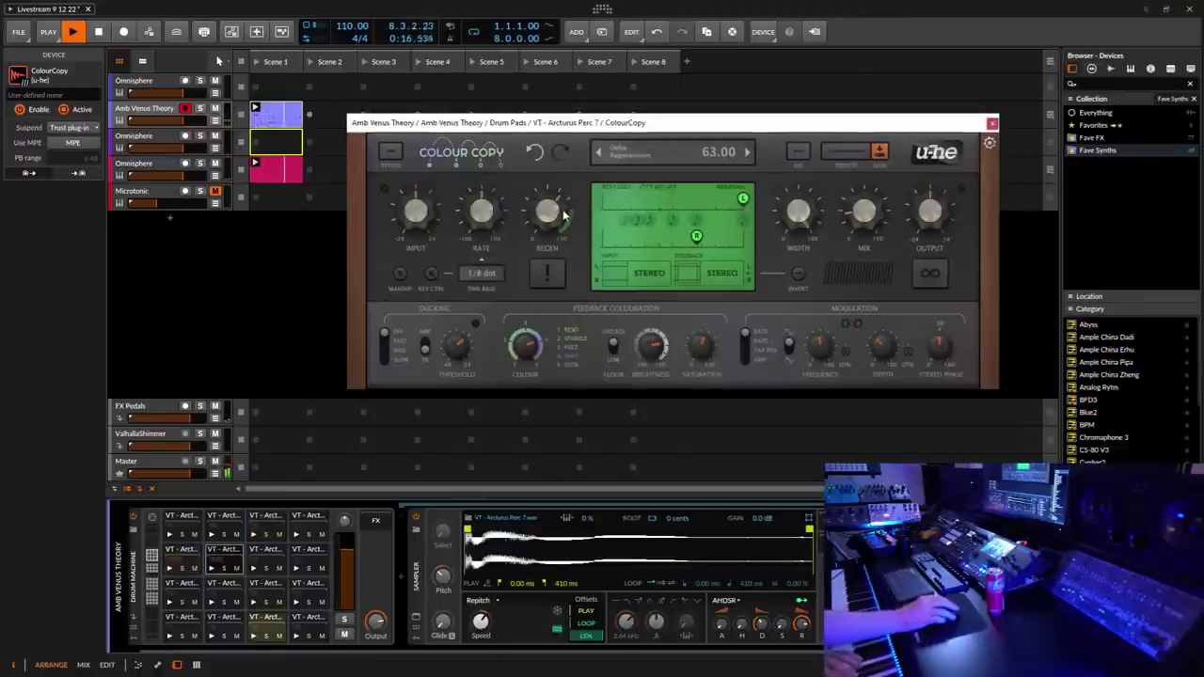
left_click(992, 122)
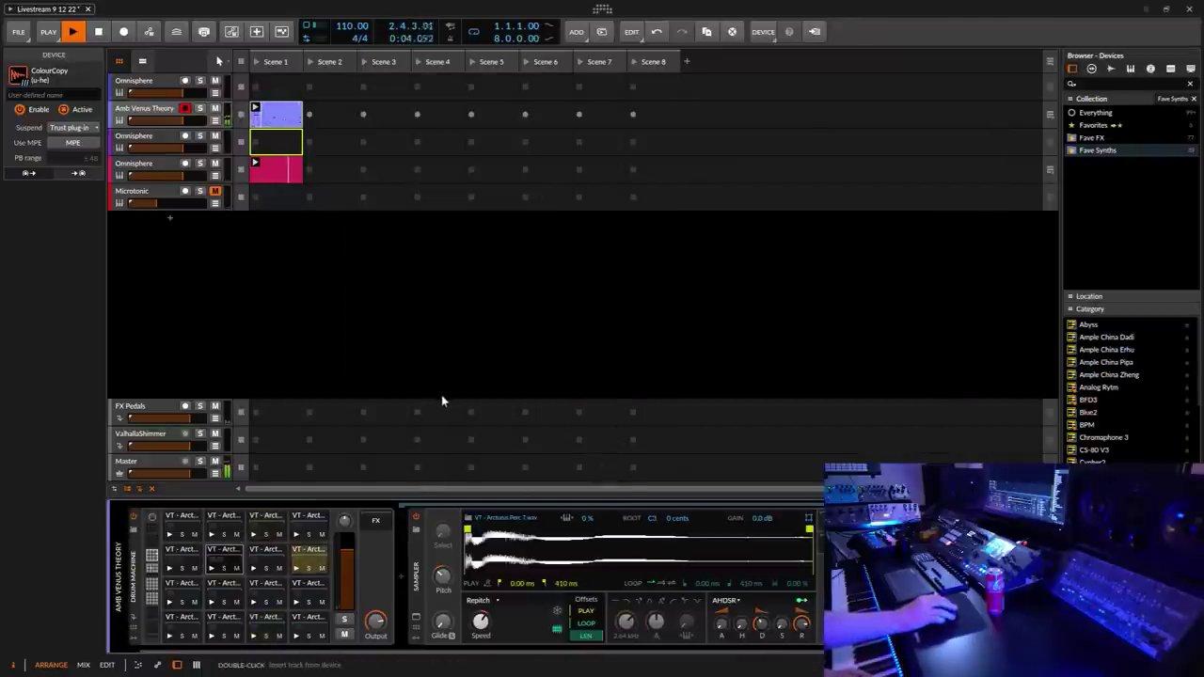
Step: Set the Sampler filter frequency on the Arcturus Processed Kick pad to 1.61 kHz
left_click(308, 562)
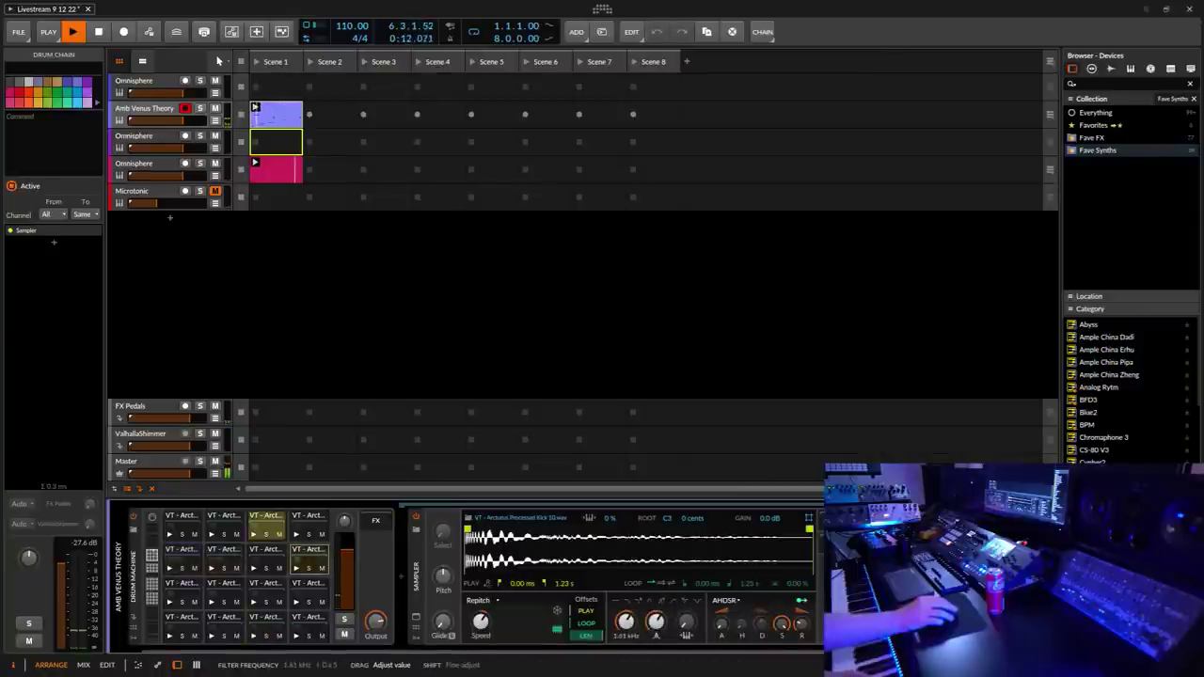
left_click_drag(626, 621, 625, 644)
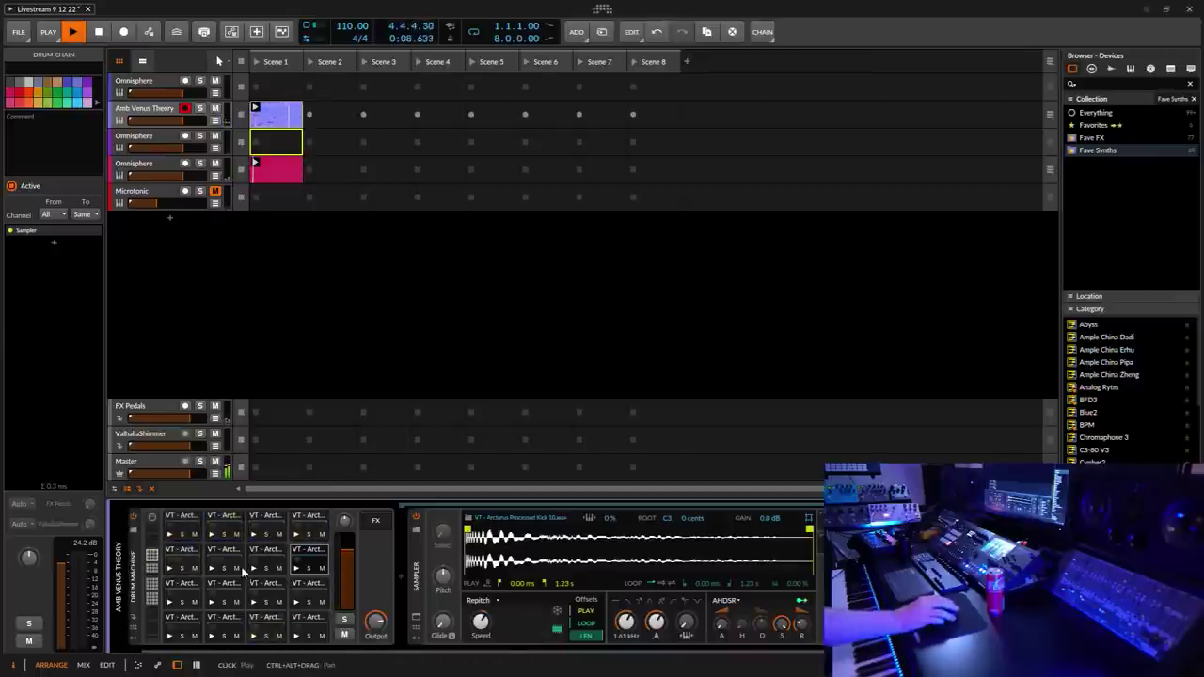
Step: Add ValhallaDelay from the Fave FX collection to the Arcturus Hat 27 drum pad
left_click(268, 622)
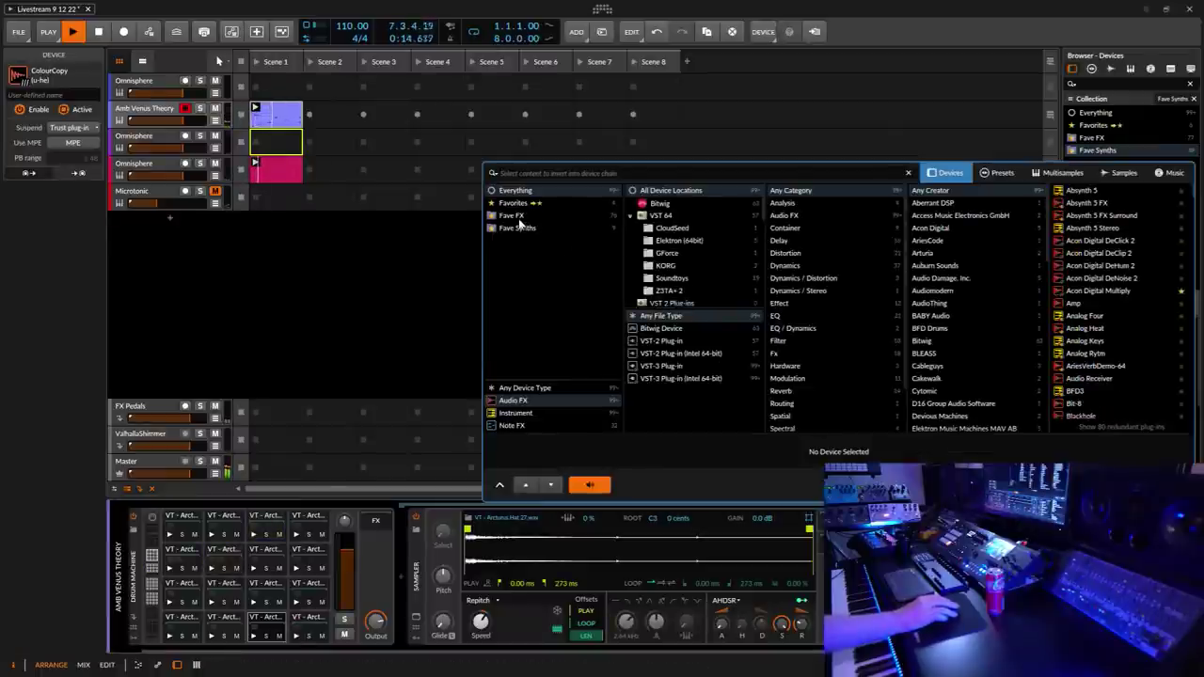
left_click(518, 217)
scroll(1191, 419, "down", 10)
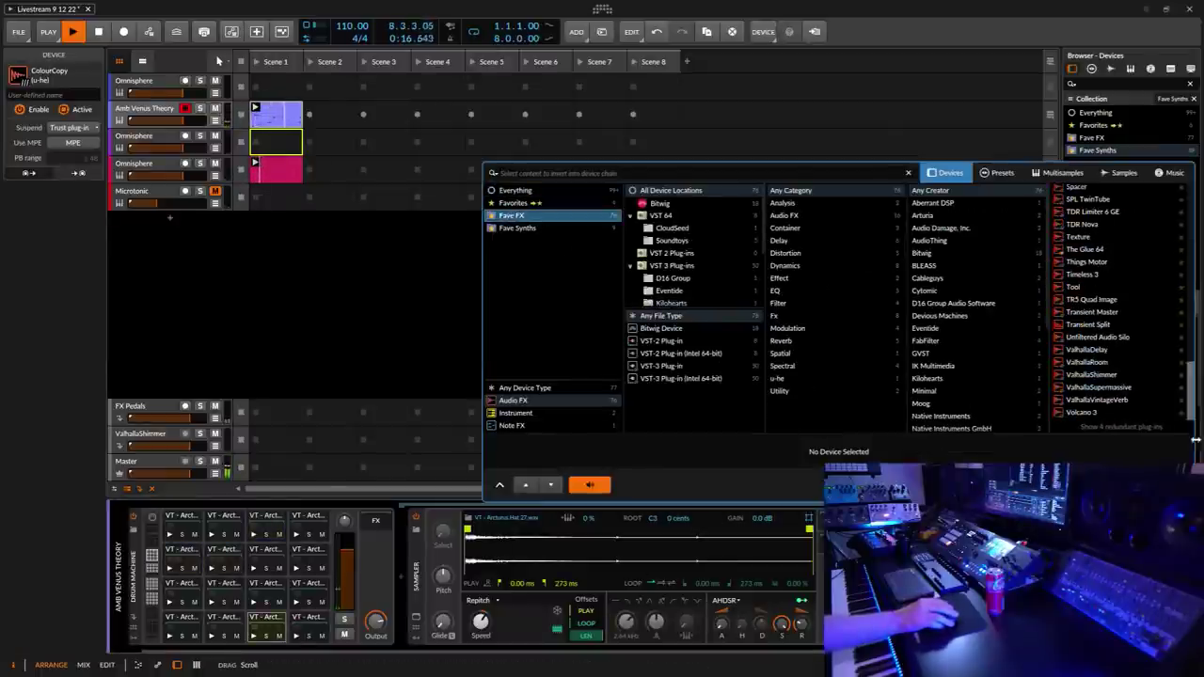
left_click(1095, 349)
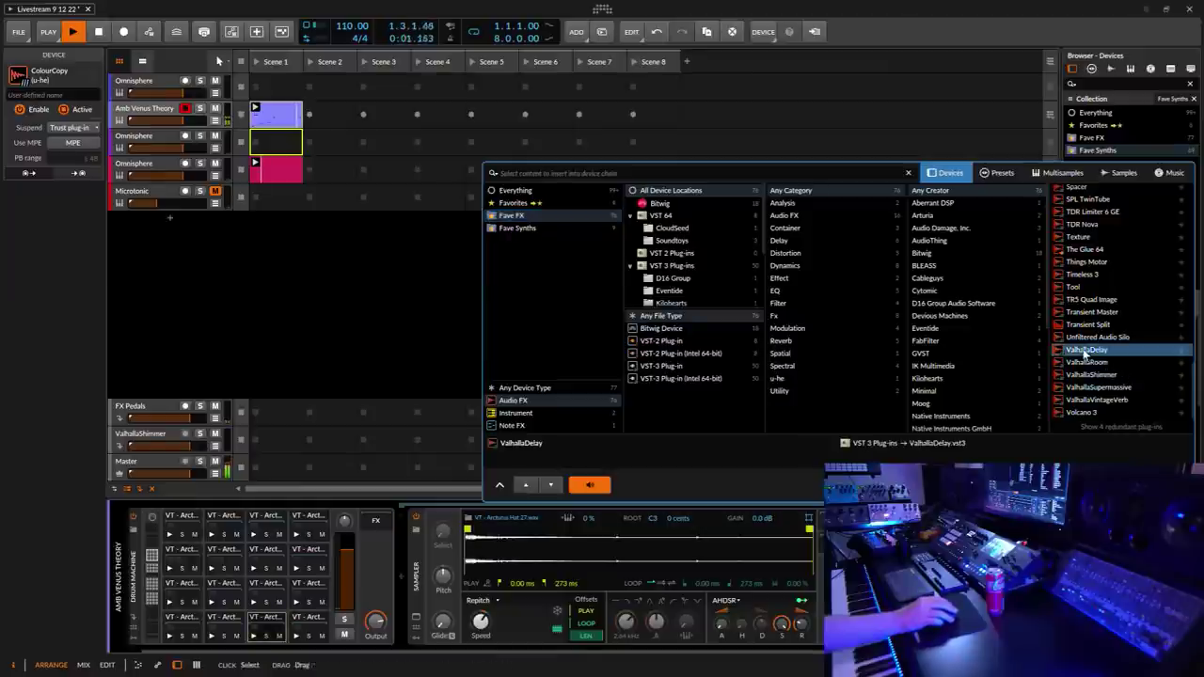
key("Return")
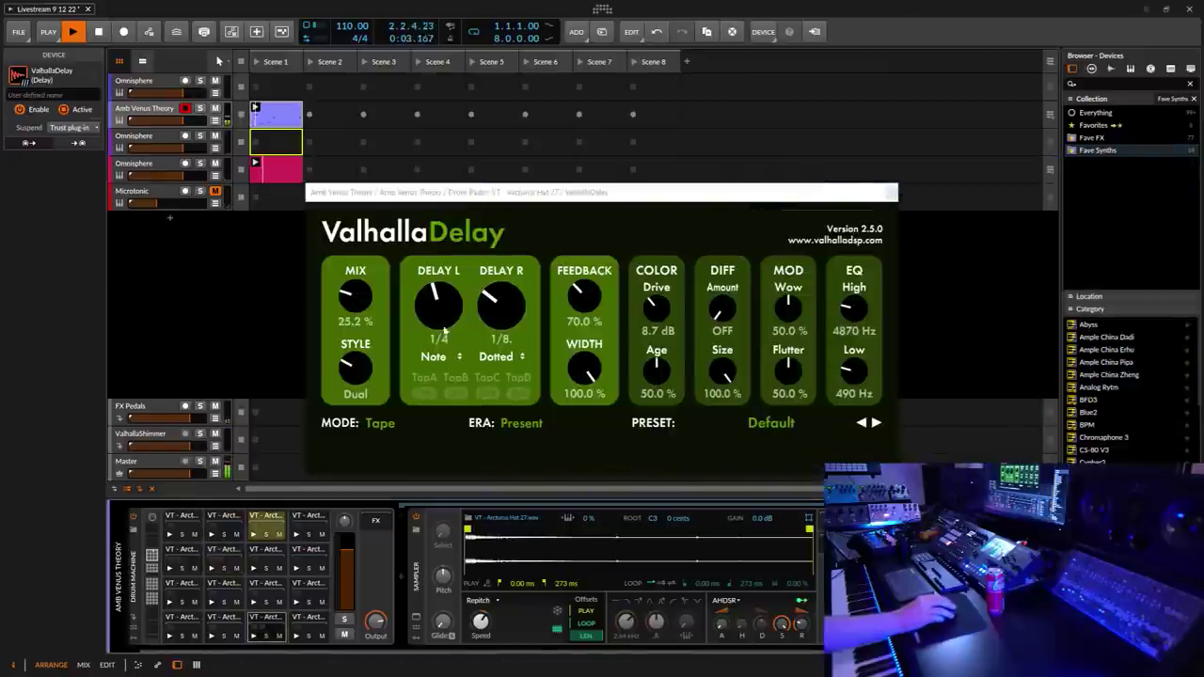
Step: Set the ValhallaDelay mix to 42.8 % and its feedback to 90 %, and return to the drum pads
left_click_drag(367, 297, 371, 281)
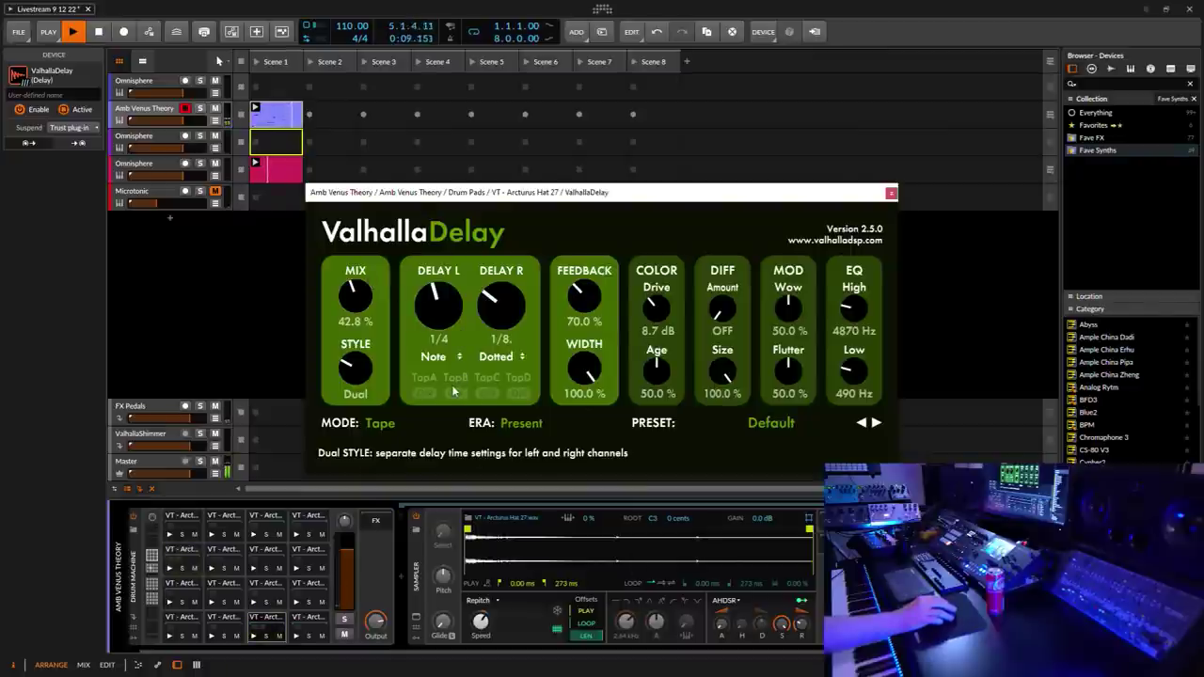
left_click_drag(573, 322, 594, 304)
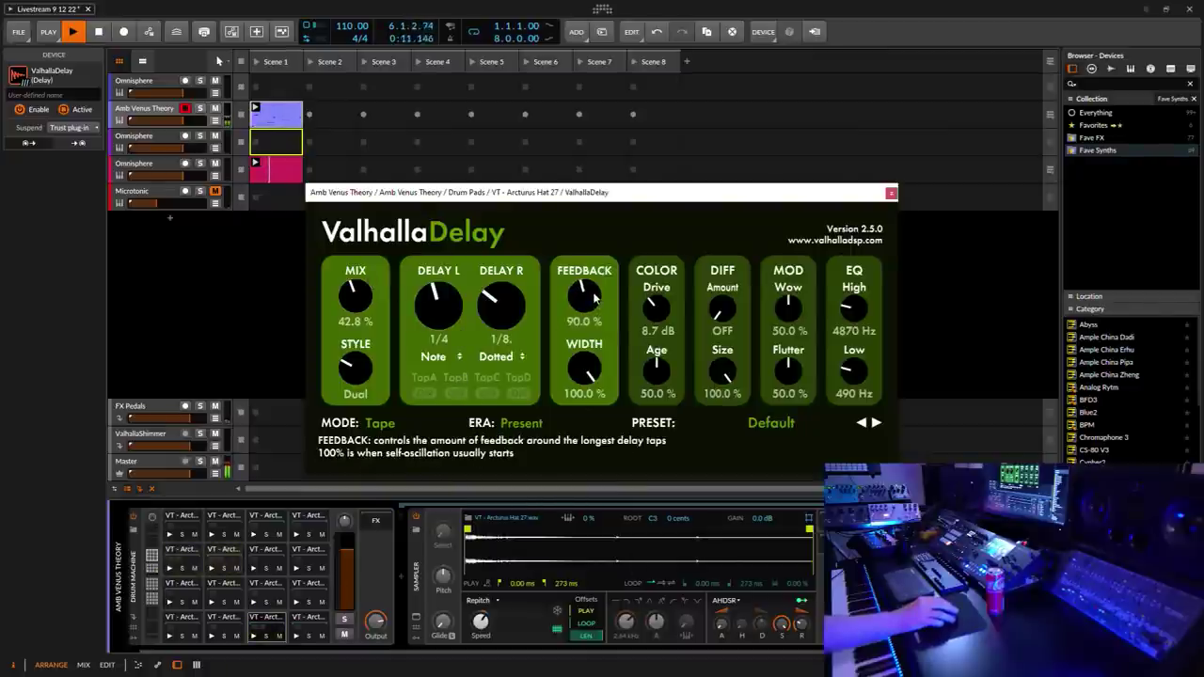
key("Escape")
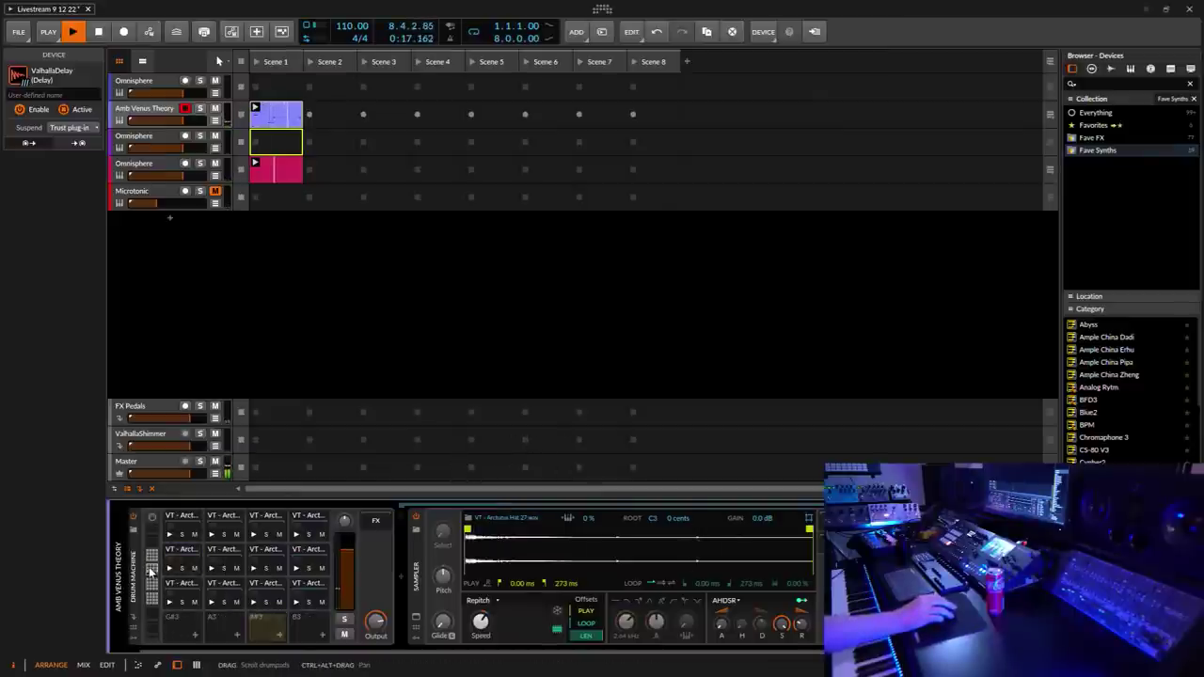
scroll(263, 621, "down", 1)
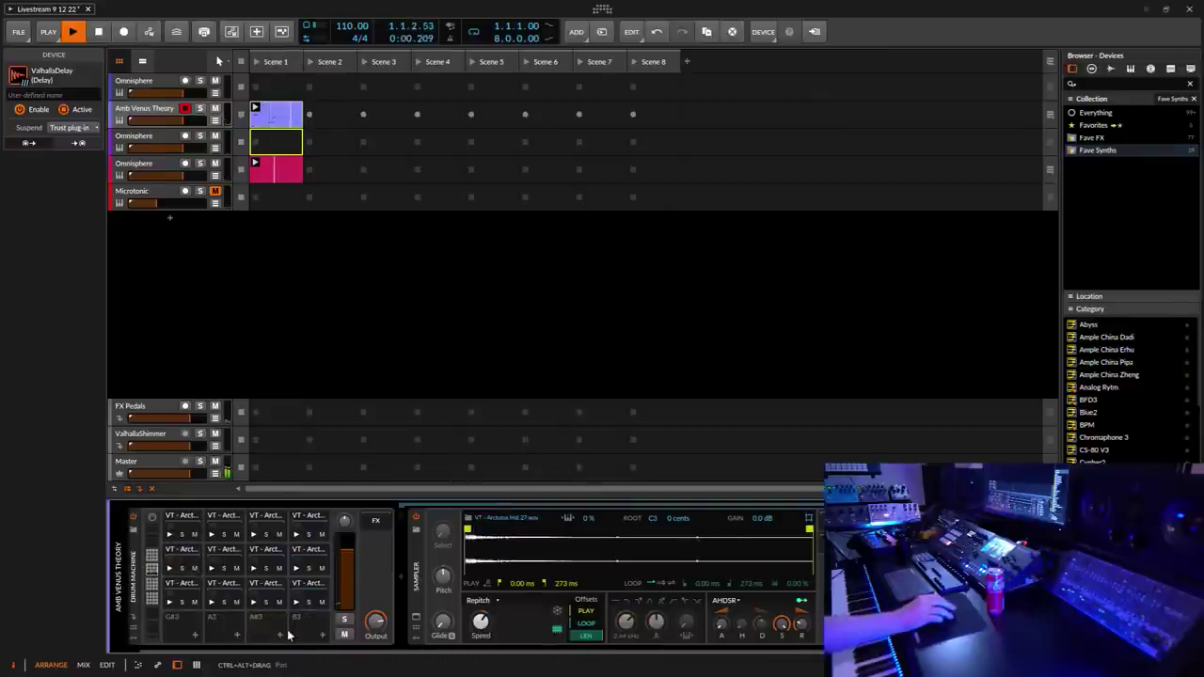
Step: Adjust the Sampler's envelope release on the Arcturus Hat 12 drum pad and the Sampler's pitch on the Arcturus Snare 15 pad
left_click(235, 599)
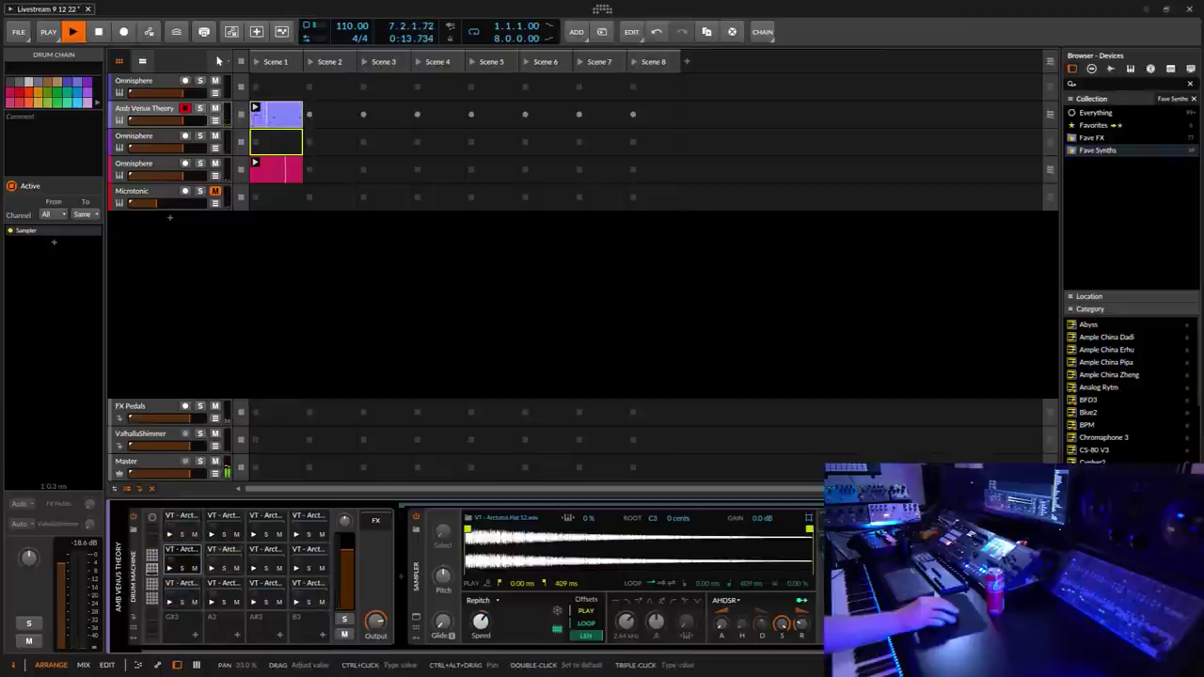
left_click_drag(800, 624, 801, 621)
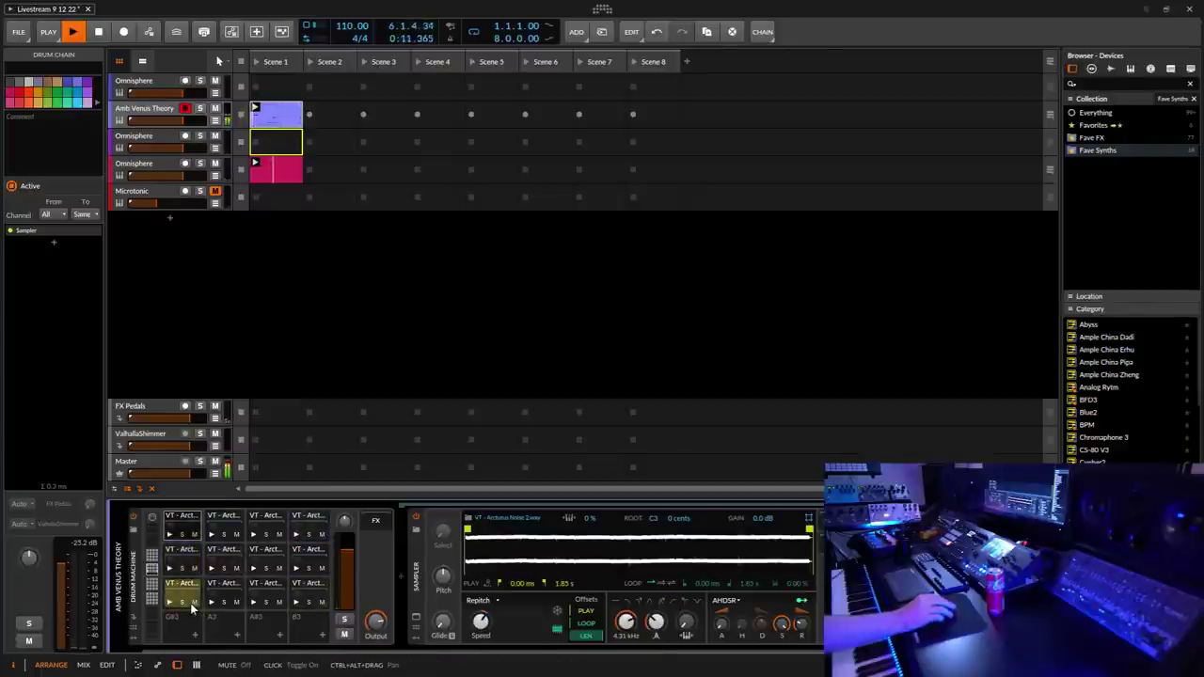
scroll(244, 564, "down", 1)
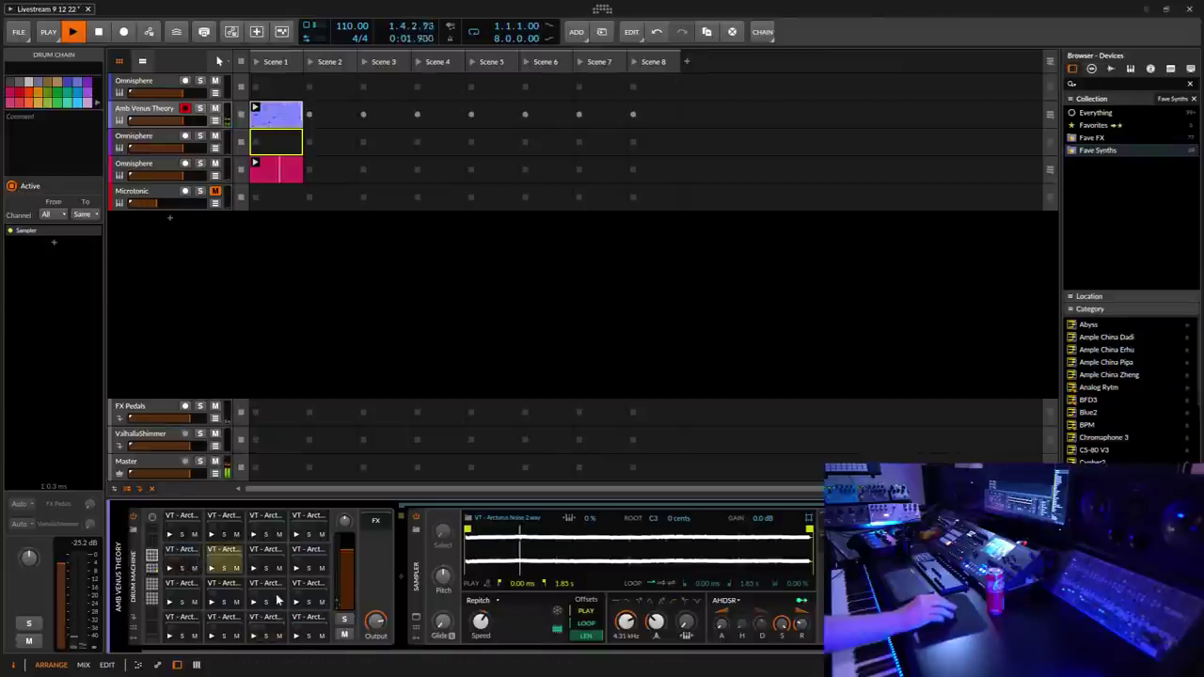
left_click(262, 538)
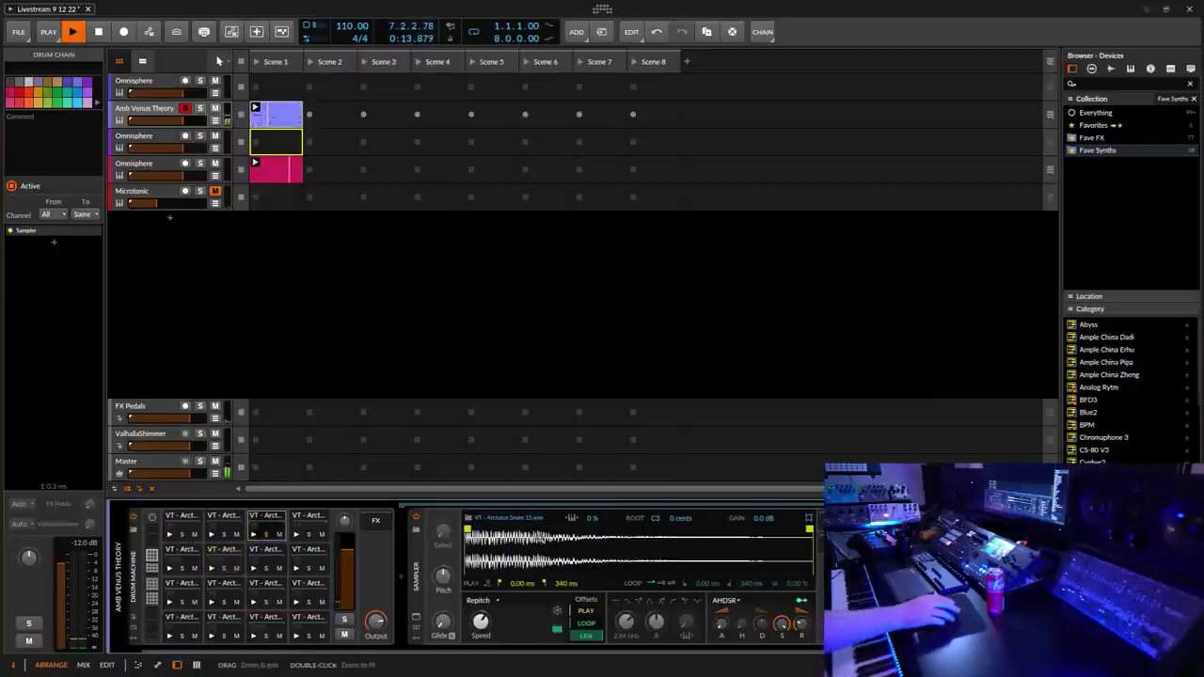
left_click_drag(443, 576, 442, 572)
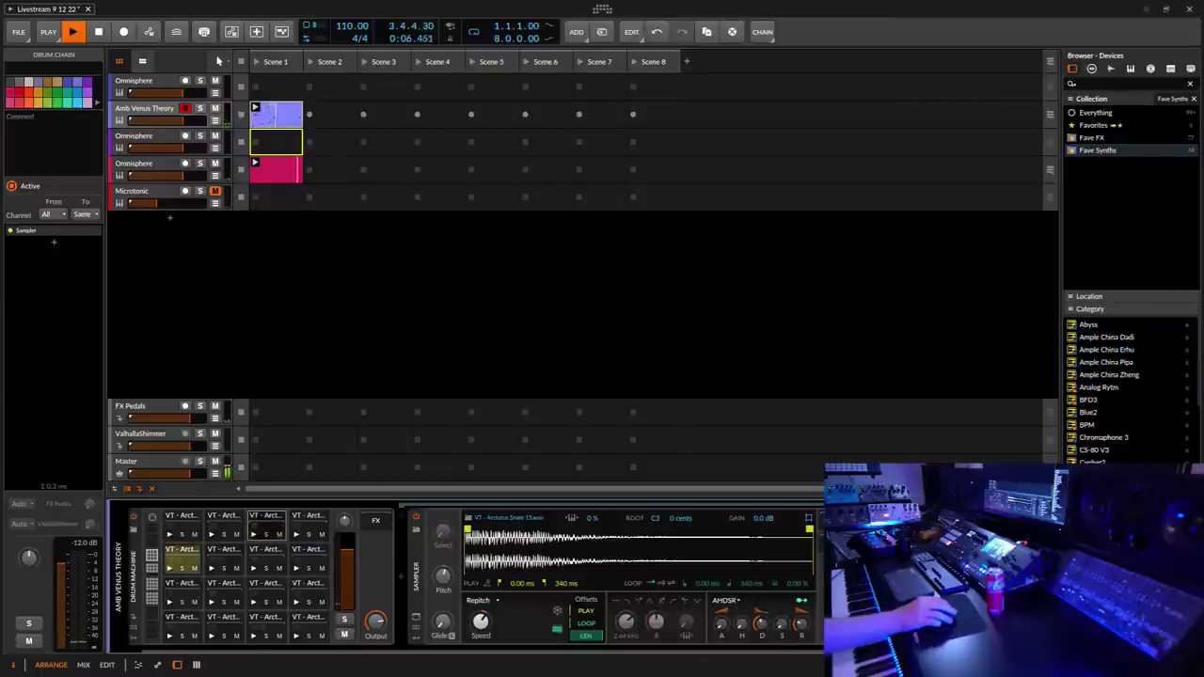
Step: Add ValhallaSupermassive from the Fave FX collection to the Arcturus Snare 15 drum pad
left_click(512, 215)
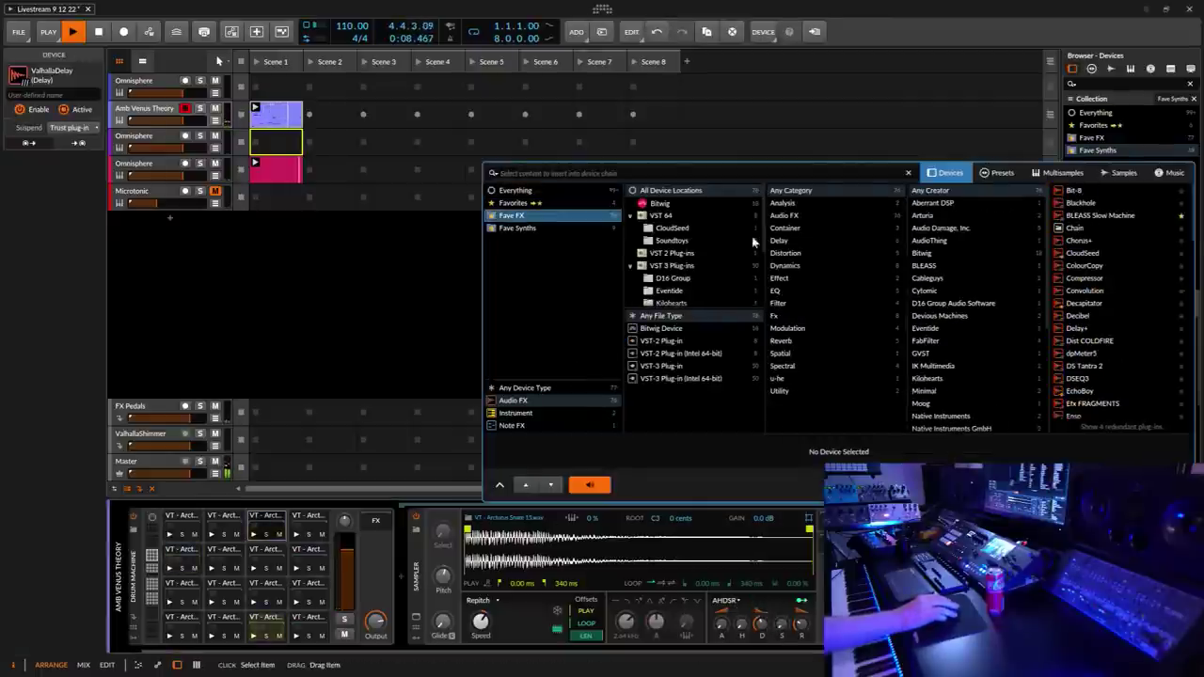
left_click_drag(1193, 216, 1192, 395)
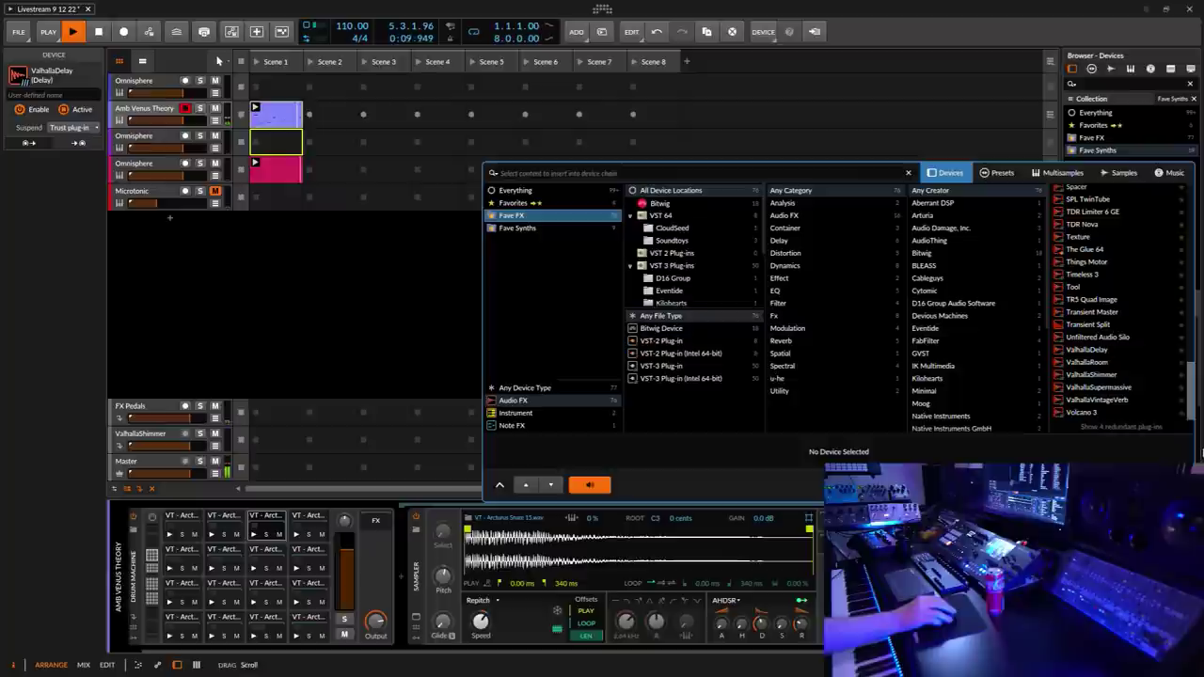
left_click(1099, 386)
key("Return")
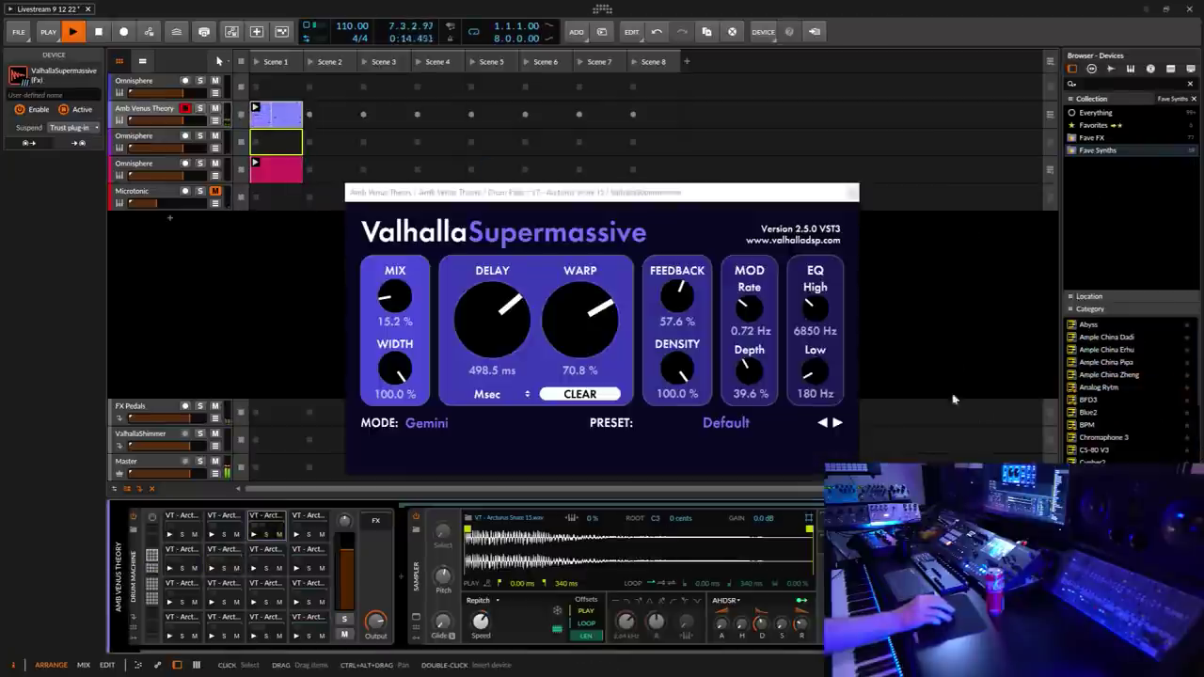
Step: Set the ValhallaSupermassive mix to 23.6 % and close its window
left_click_drag(671, 196, 768, 94)
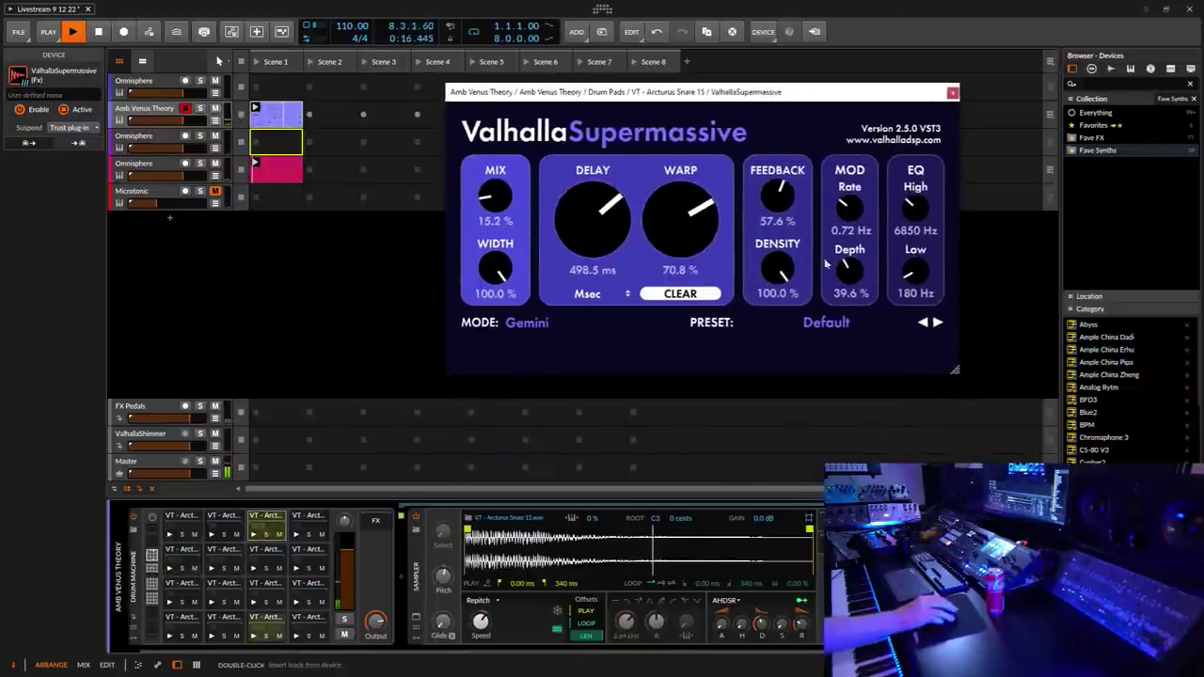
left_click_drag(486, 199, 513, 183)
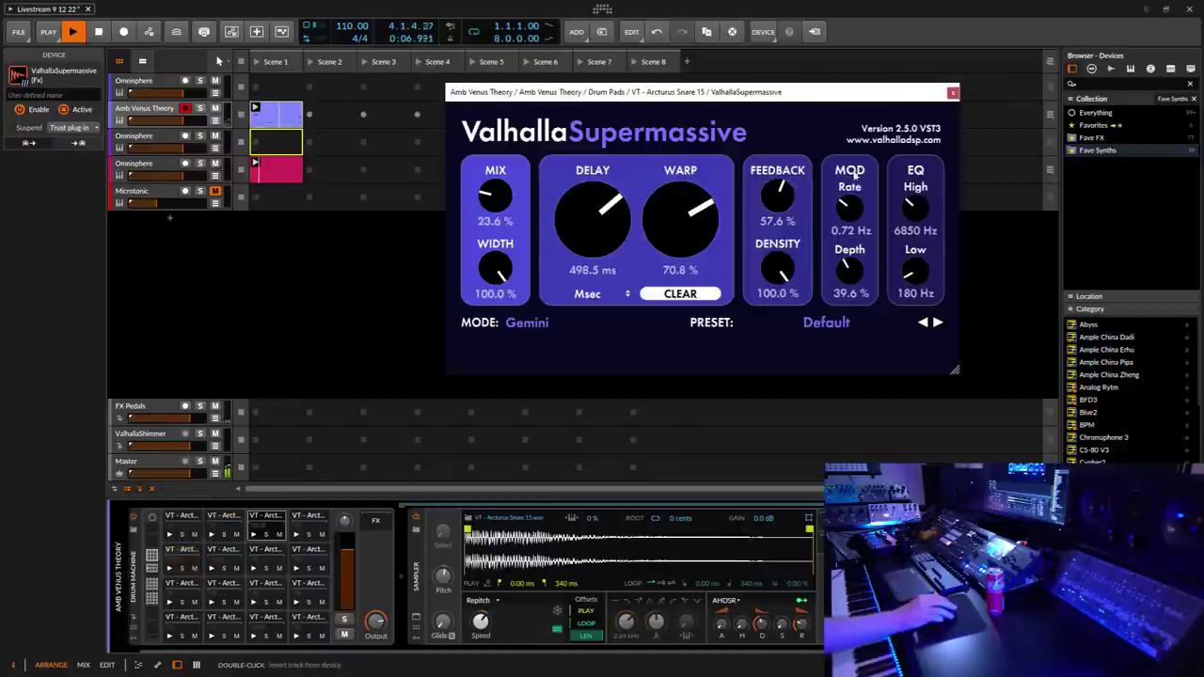
left_click(952, 92)
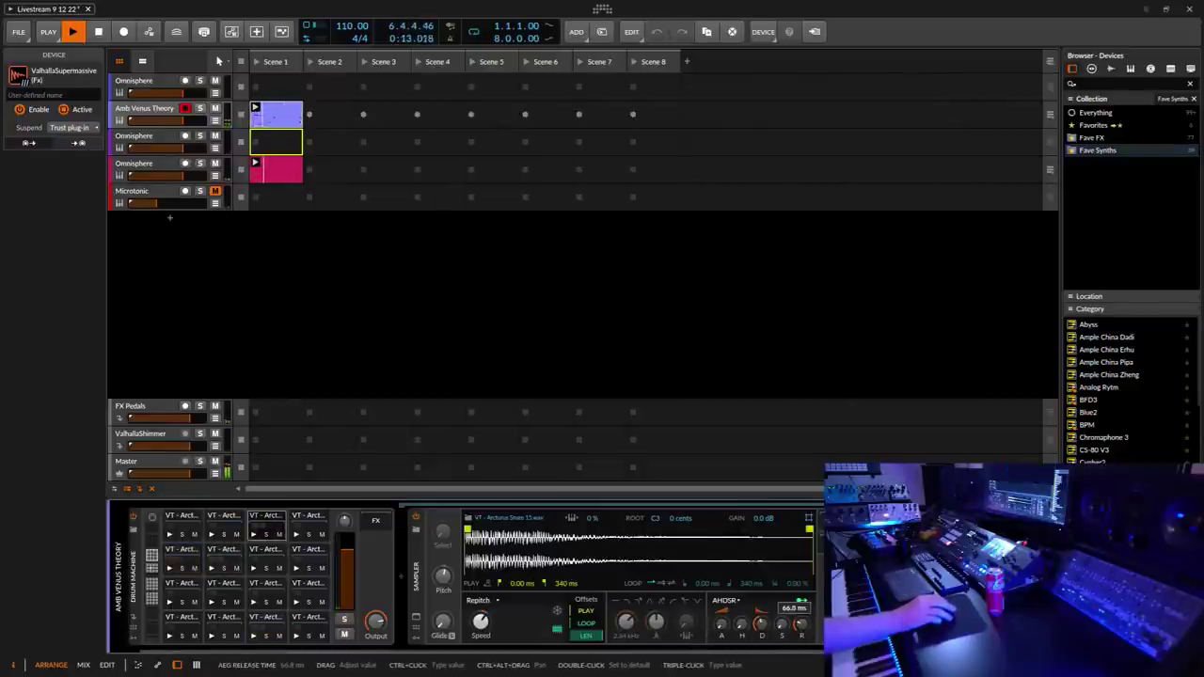
Step: Adjust the Sampler's envelope release on the Arcturus Snare 15 pad and set its filter frequency to 1.17 kHz
left_click_drag(800, 622, 801, 593)
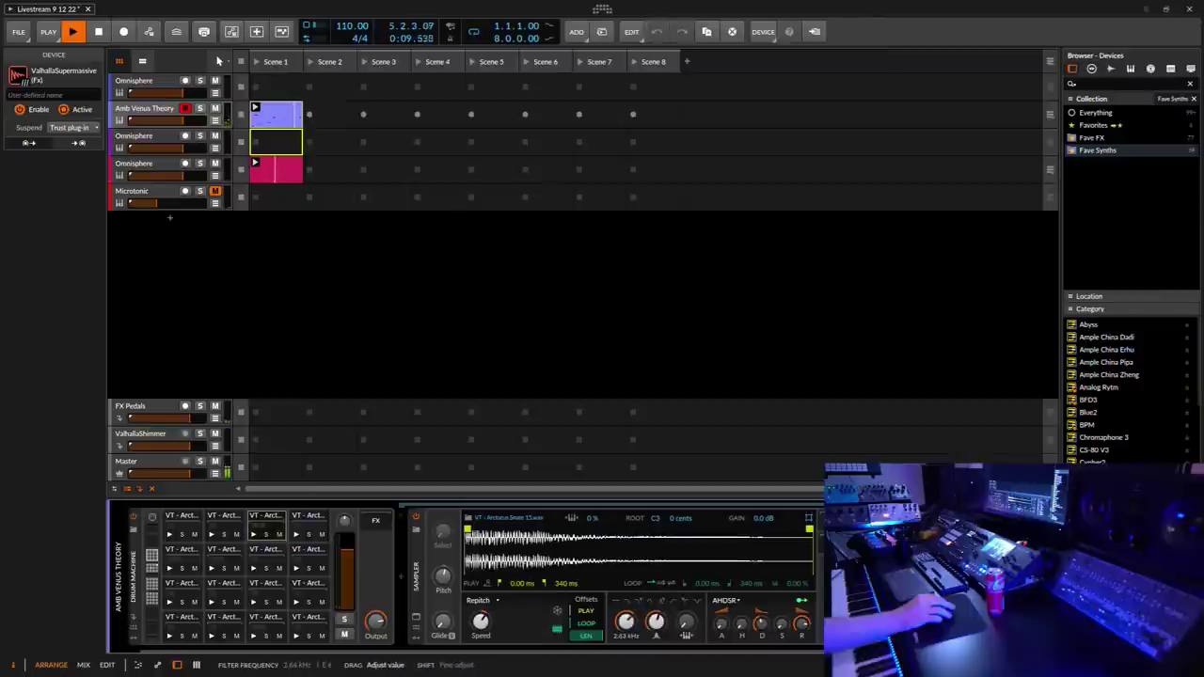
left_click_drag(624, 621, 624, 643)
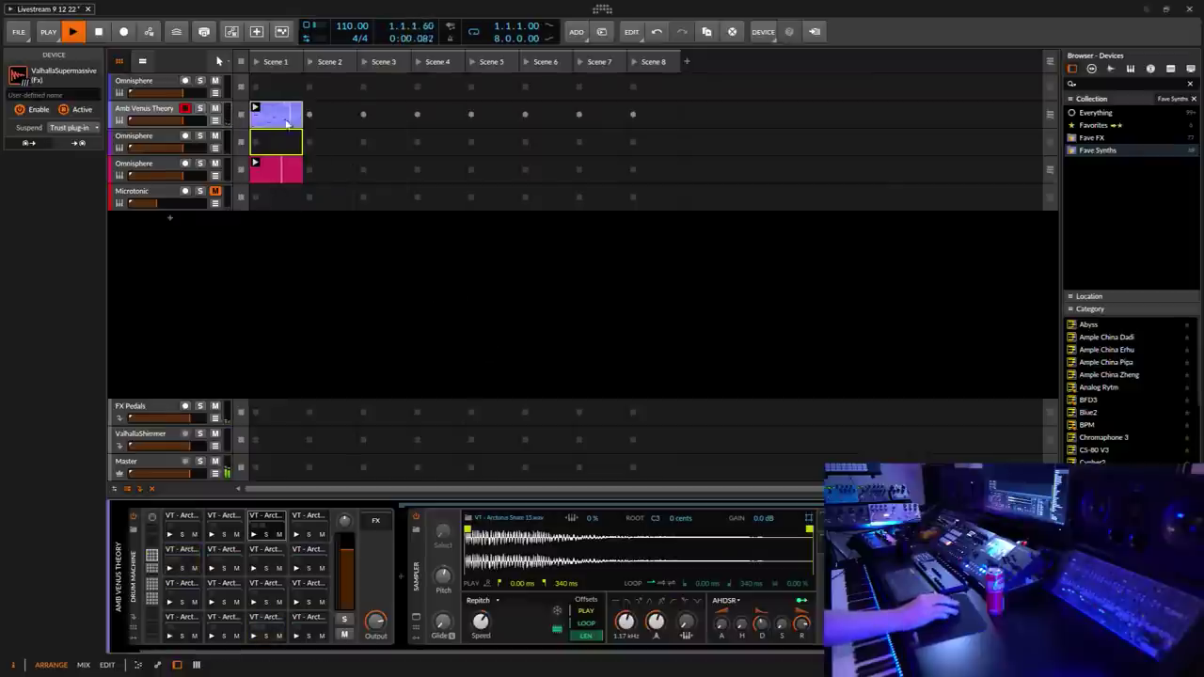
Step: Adjust the chance operator for all notes in the Amb Venus Theory clip and return to the device chain
key("e")
key("z")
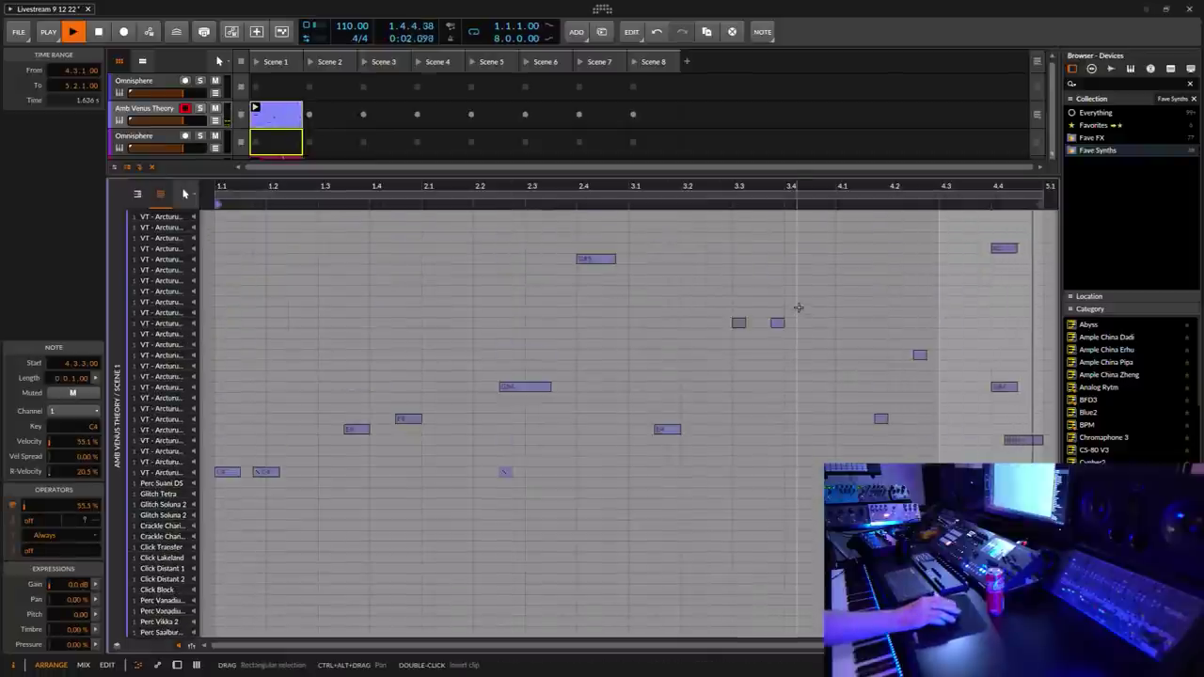
left_click_drag(823, 188, 240, 535)
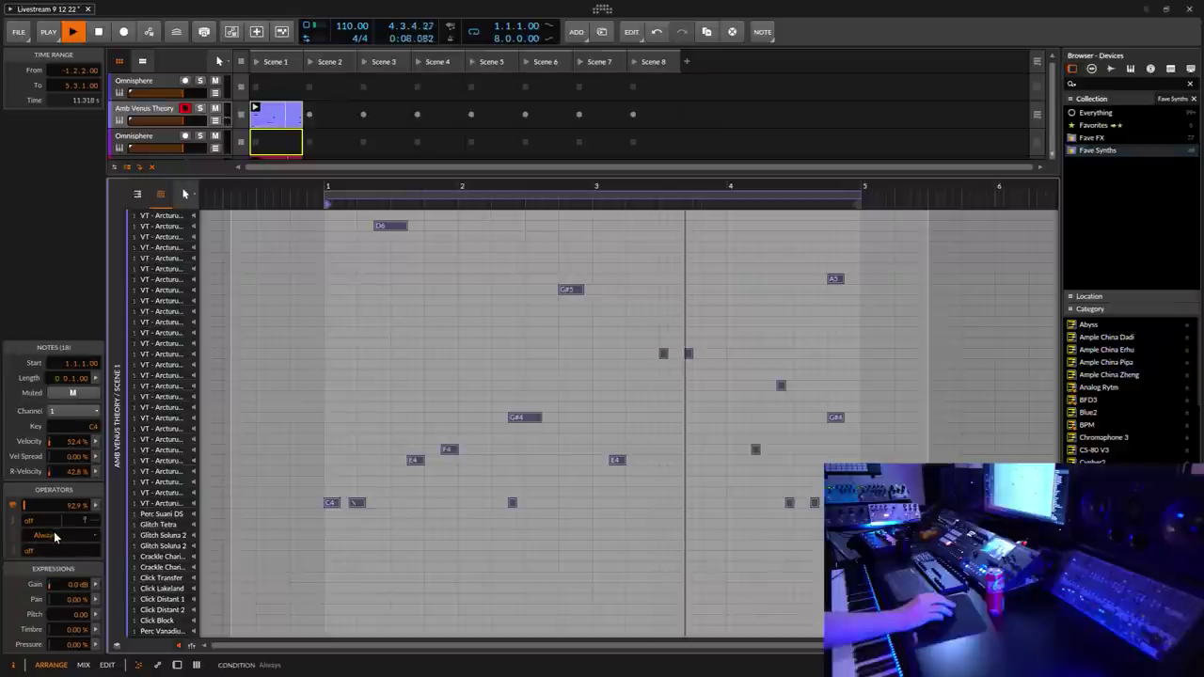
left_click_drag(75, 505, 75, 574)
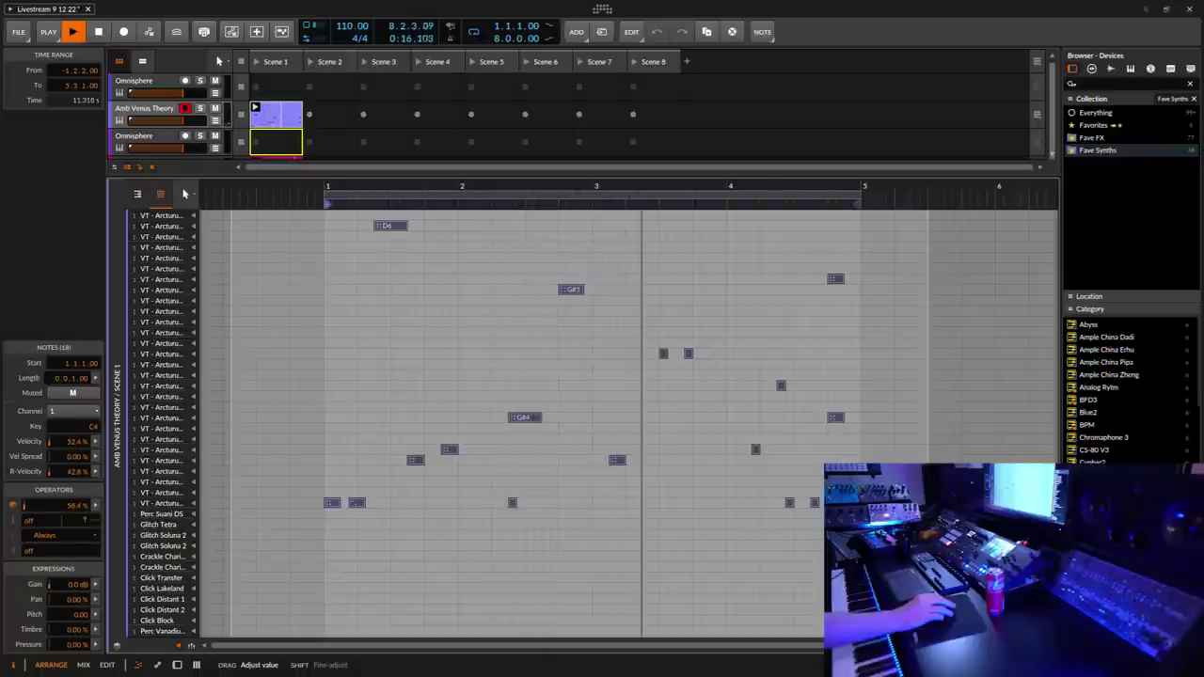
left_click(177, 665)
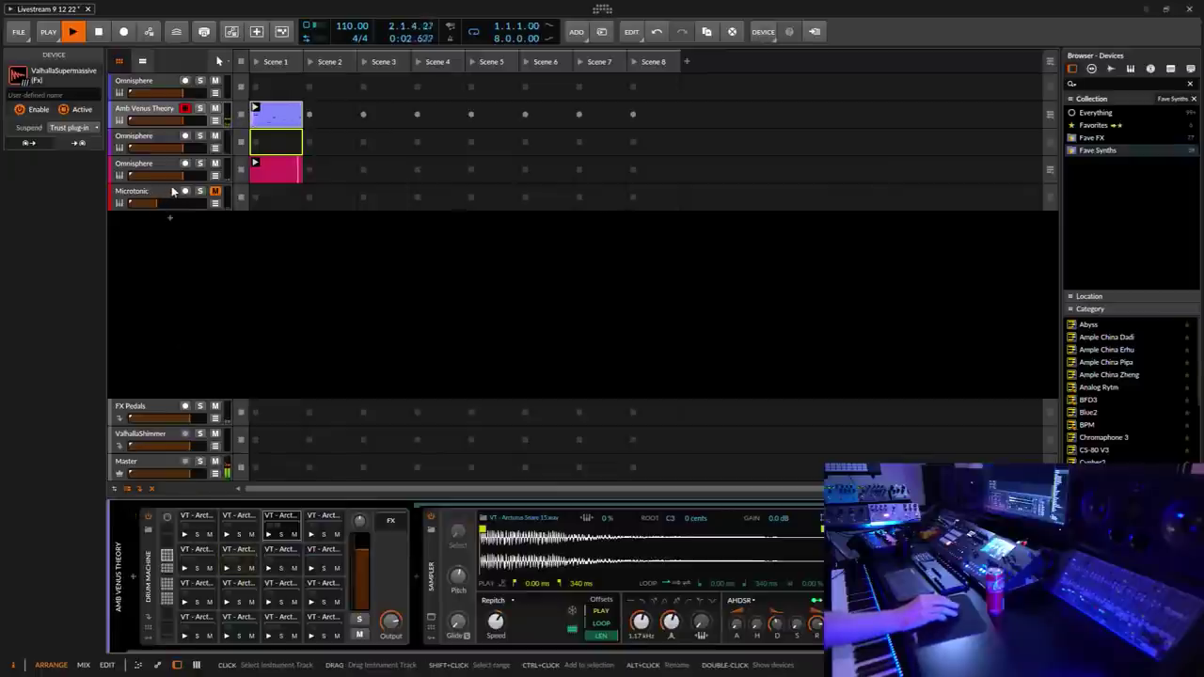
Step: Unmute the Microtonic track and fine-tune its volume against the rest of the mix
left_click(164, 194)
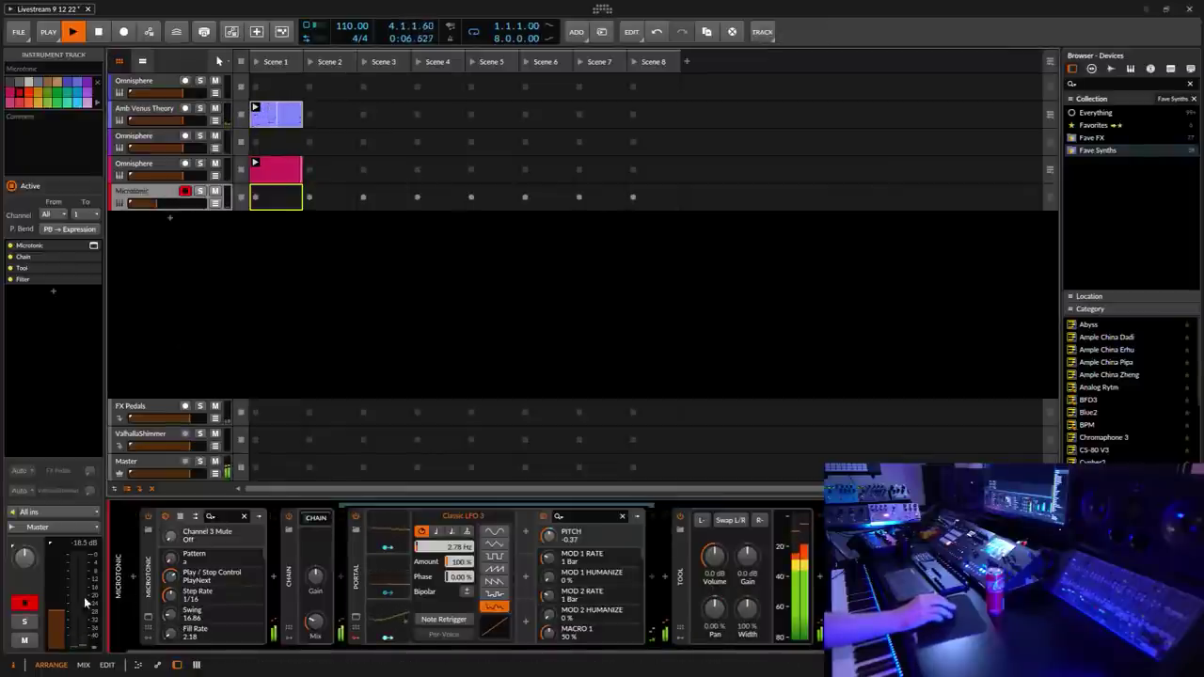
left_click_drag(64, 619, 64, 618)
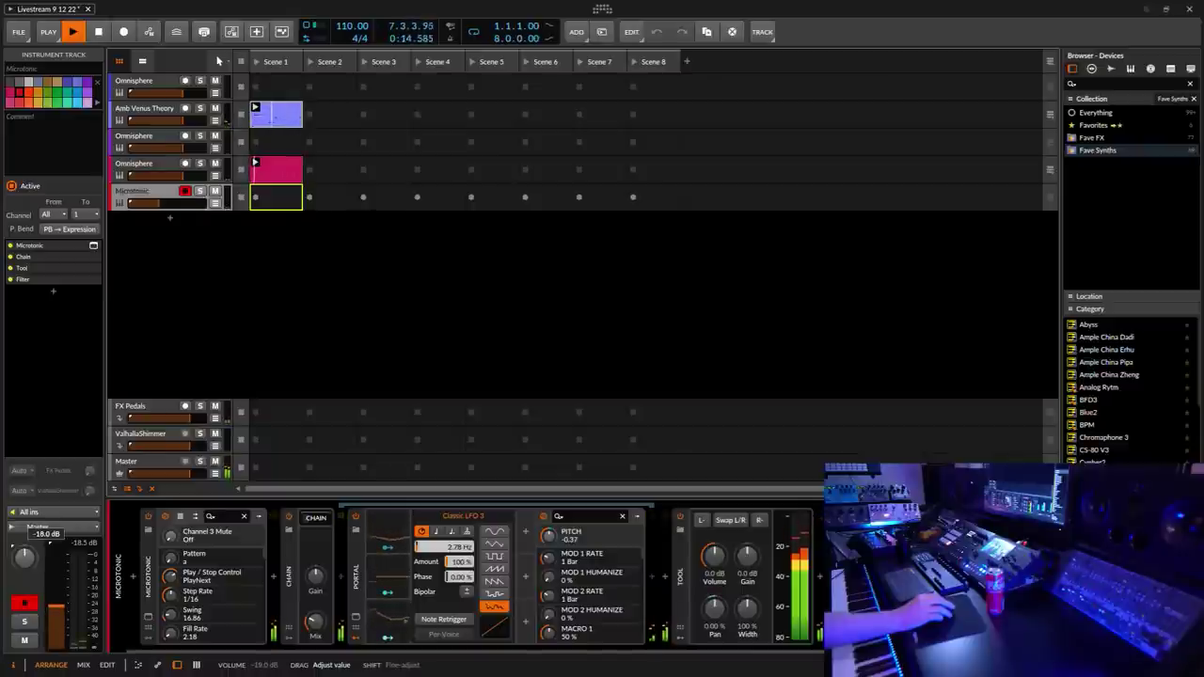
left_click_drag(64, 618, 63, 620)
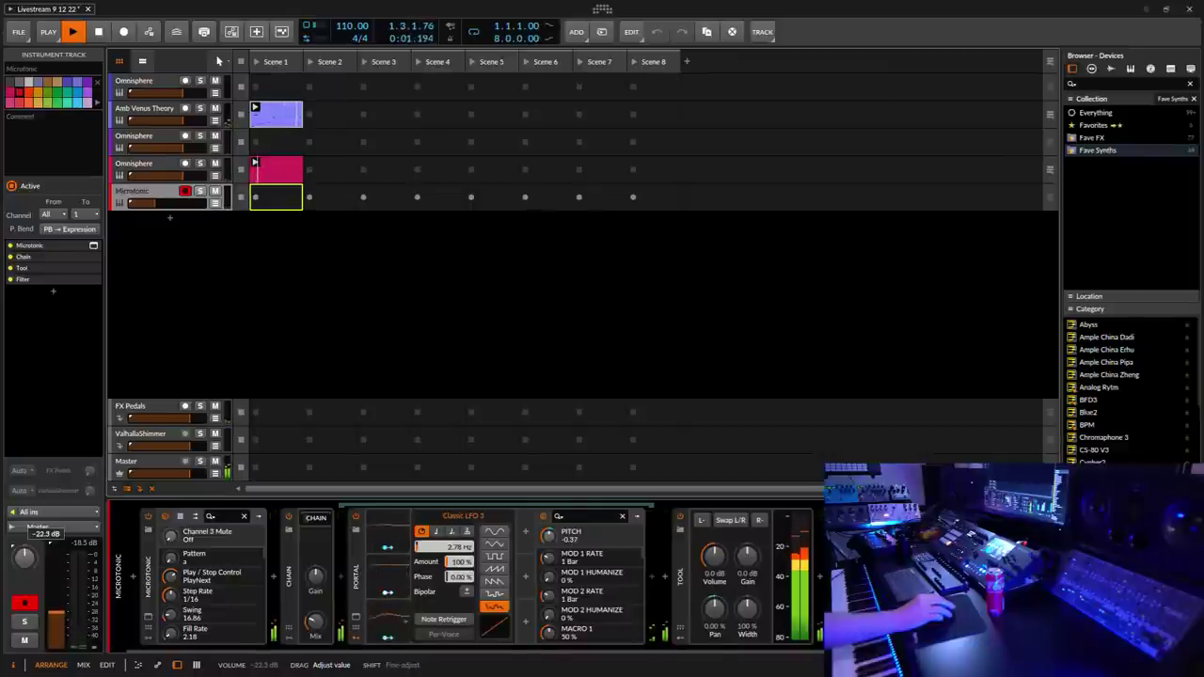
left_click_drag(64, 620, 64, 622)
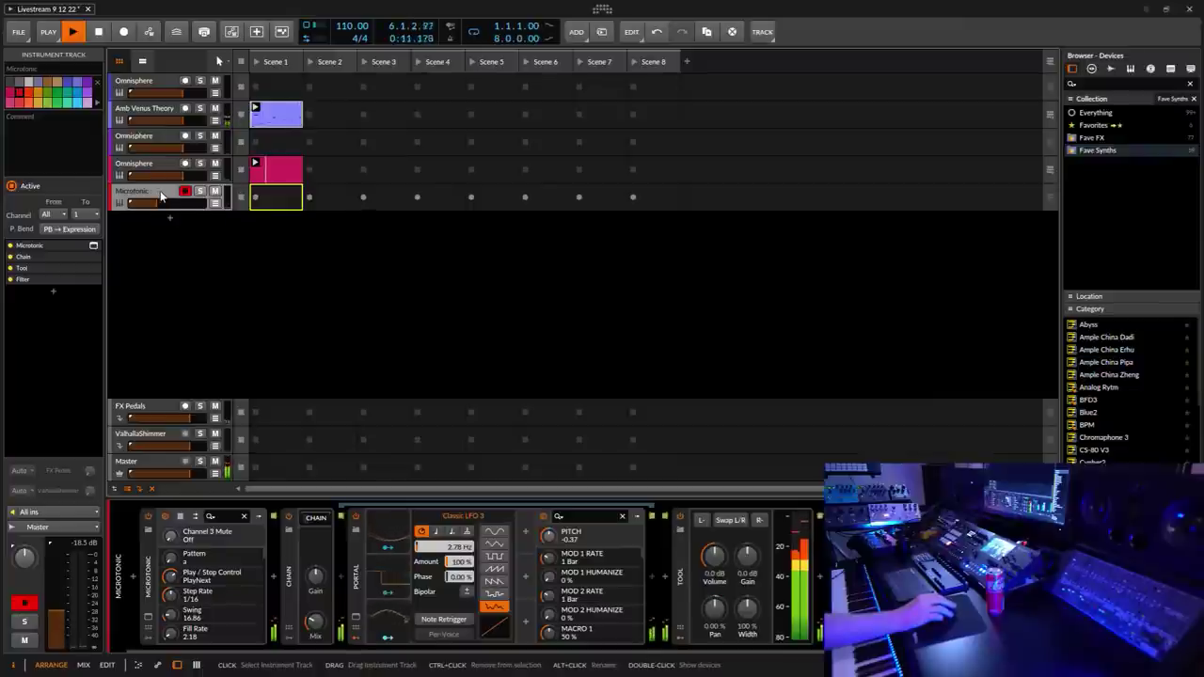
Step: Browse the Fave Synths collection and add Zebra2 on a new instrument track below Microtonic
left_click(159, 108)
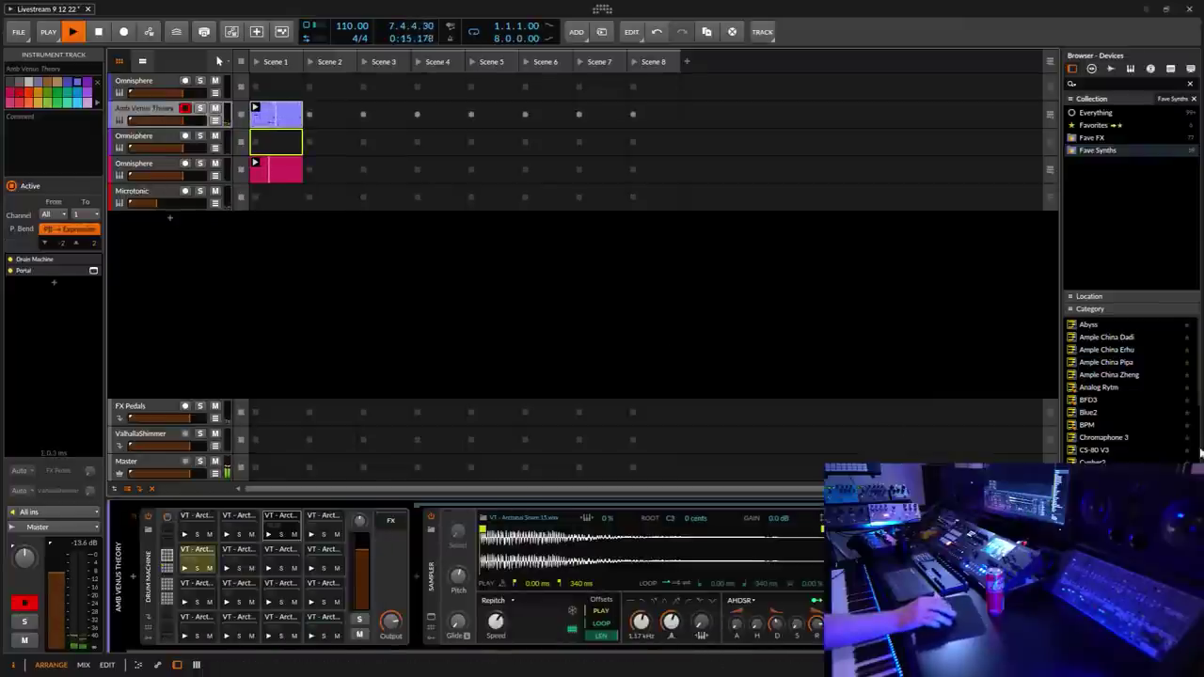
left_click(1100, 150)
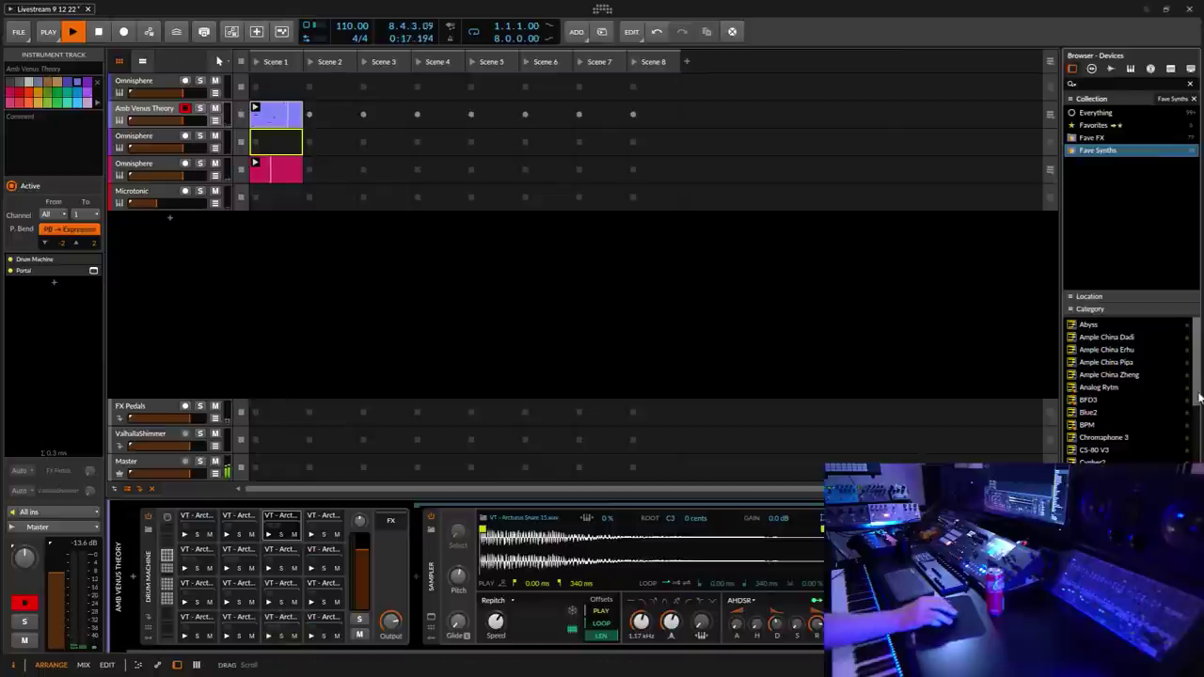
scroll(1199, 394, "down", 10)
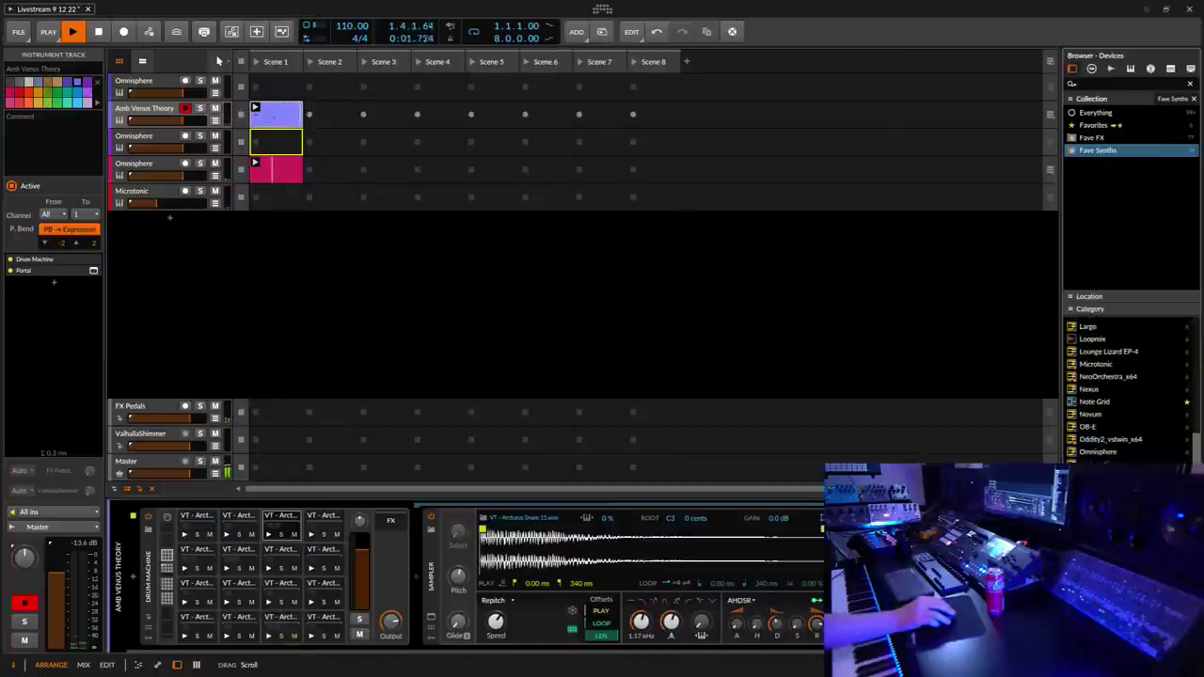
mouse_move(1096, 453)
left_mouse_down()
mouse_move(664, 342)
mouse_move(1045, 433)
mouse_move(1035, 488)
mouse_move(1112, 459)
left_mouse_up()
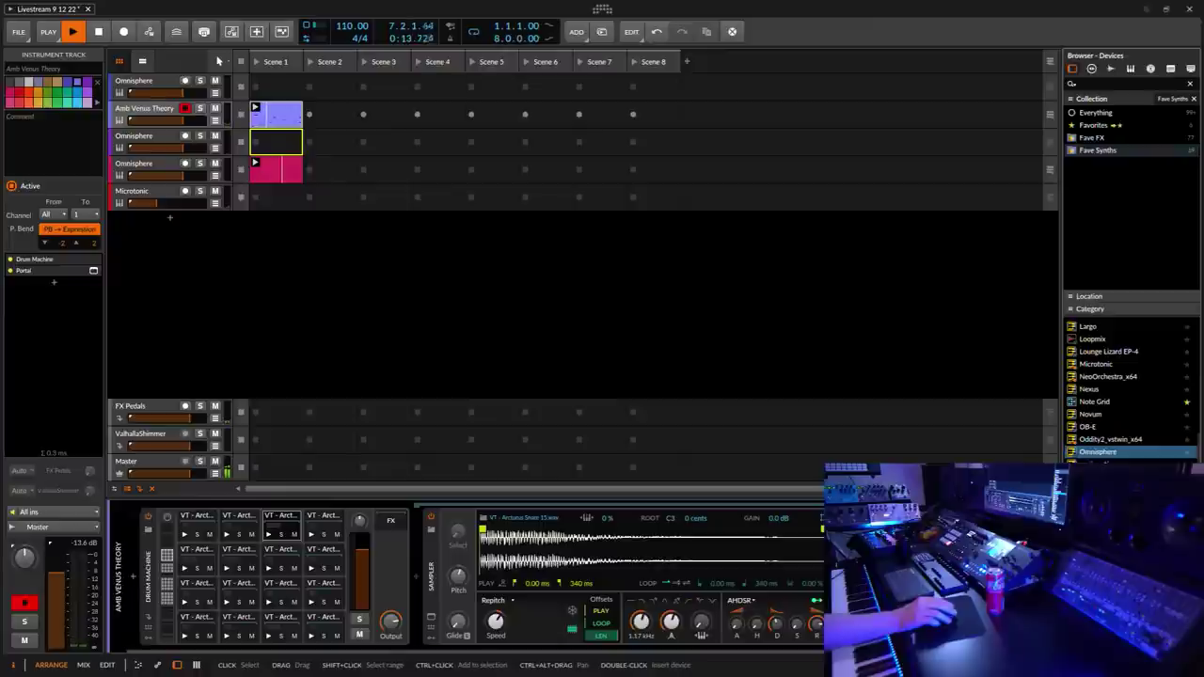
scroll(1129, 390, "down", 6)
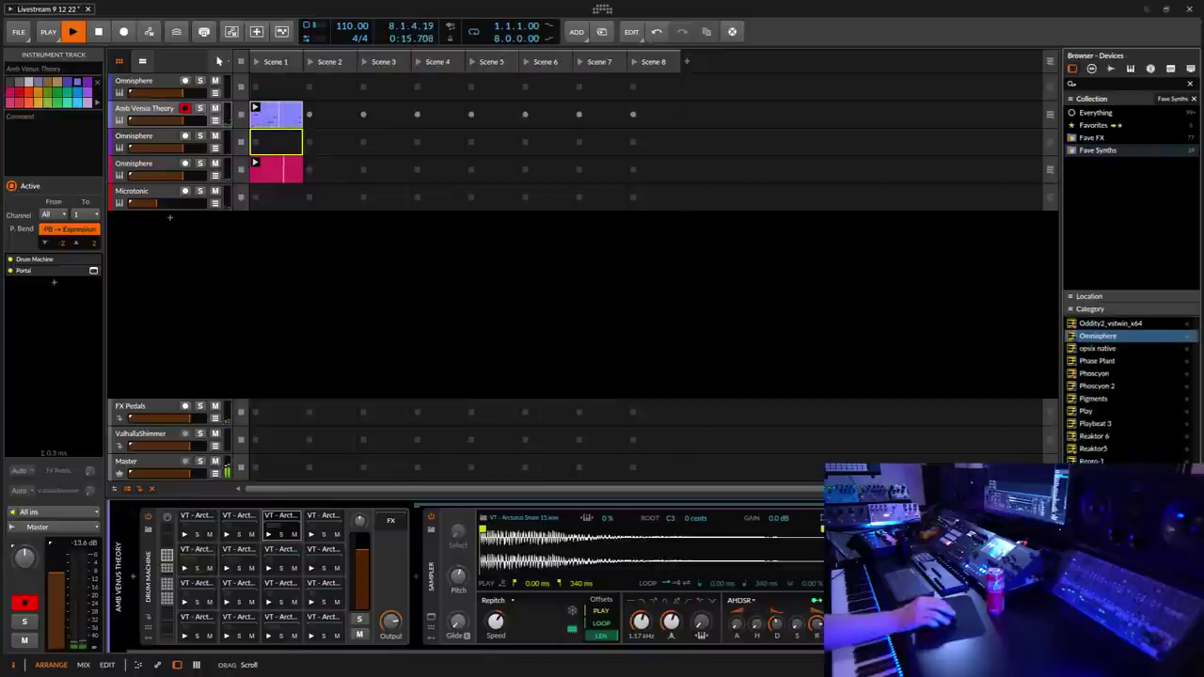
scroll(1129, 390, "down", 2)
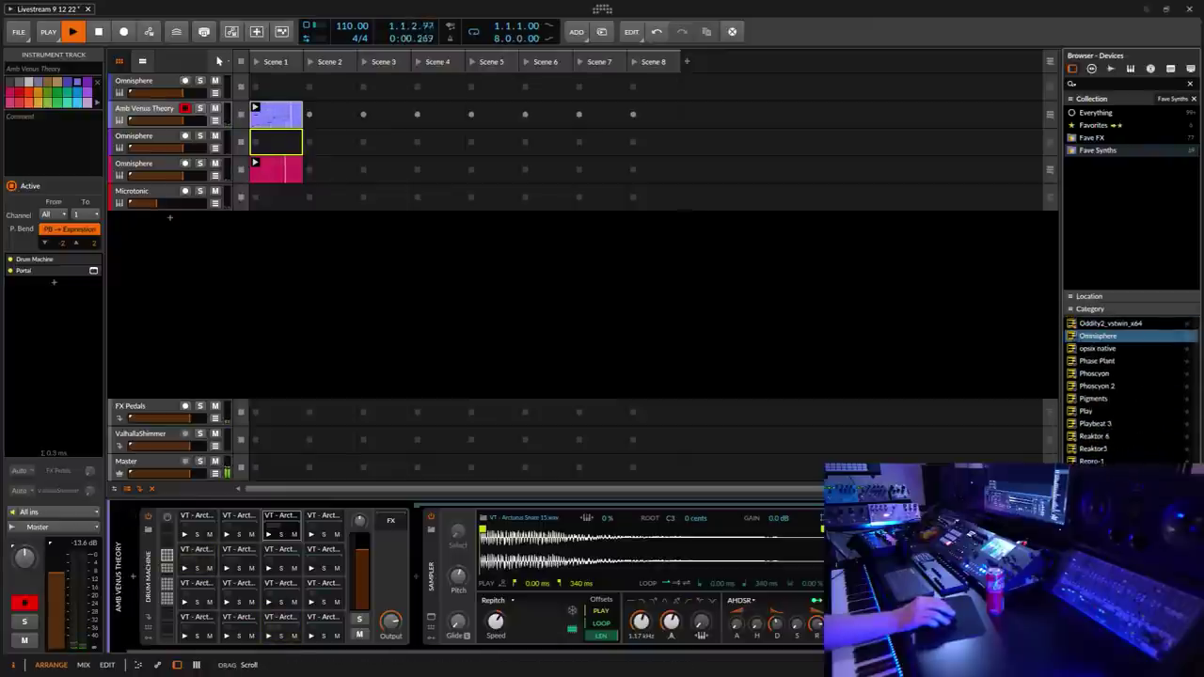
scroll(1129, 390, "up", 5)
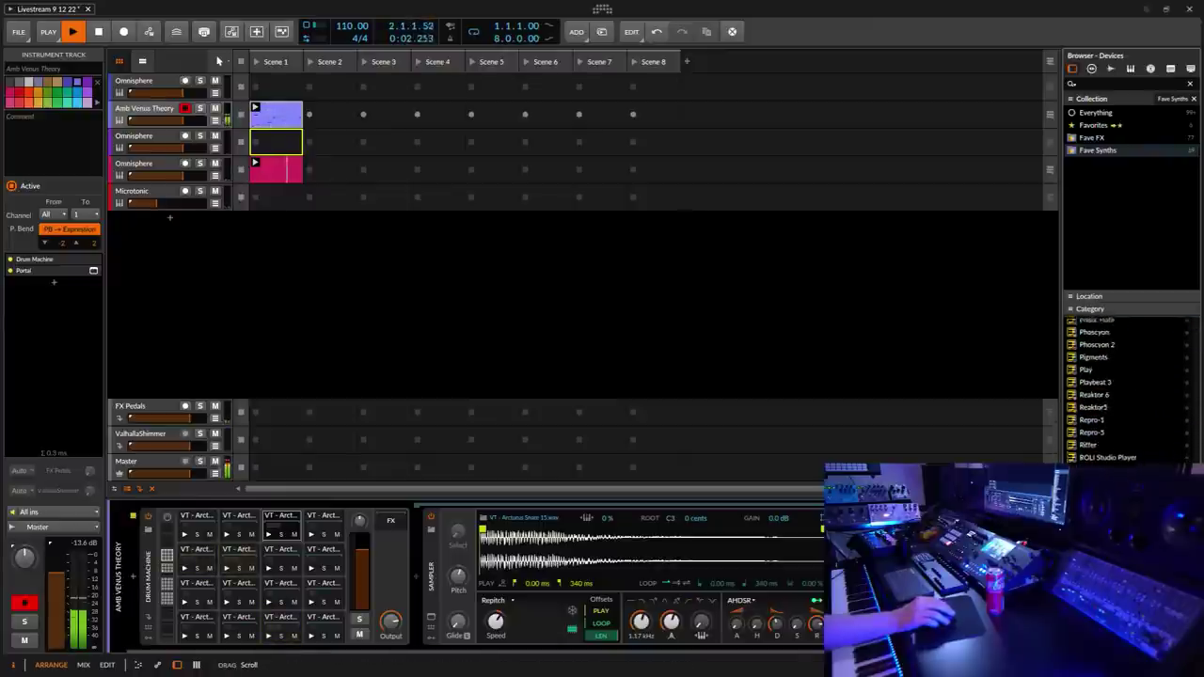
scroll(1129, 390, "up", 5)
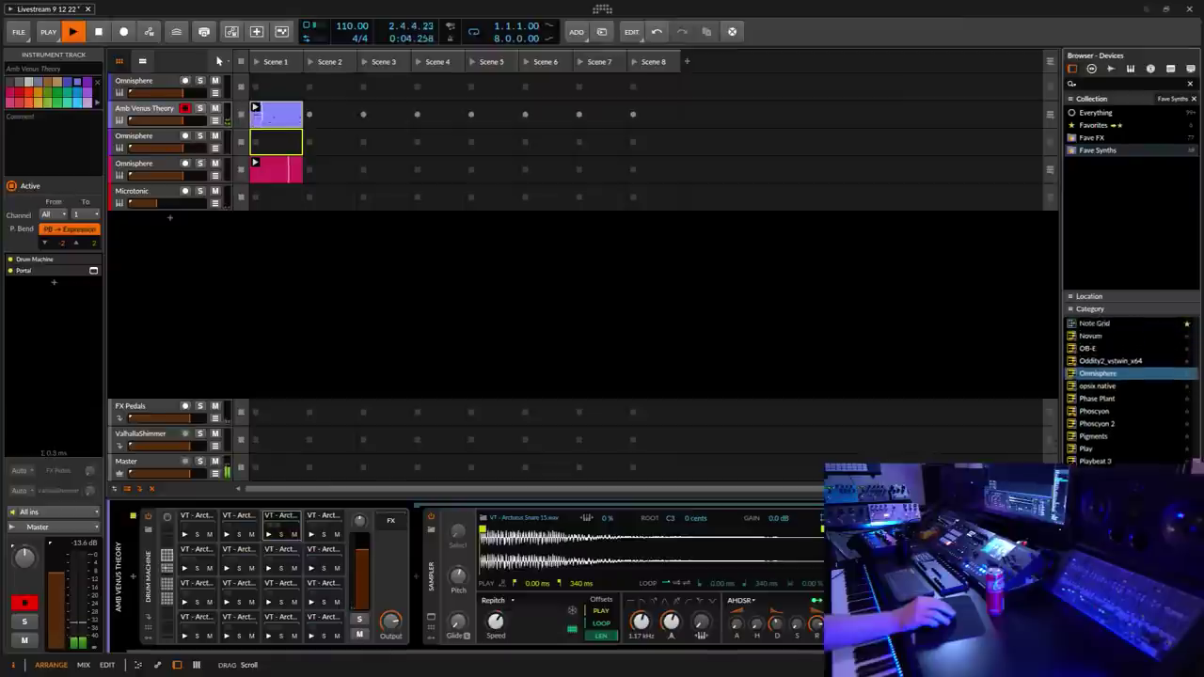
scroll(1128, 390, "up", 1)
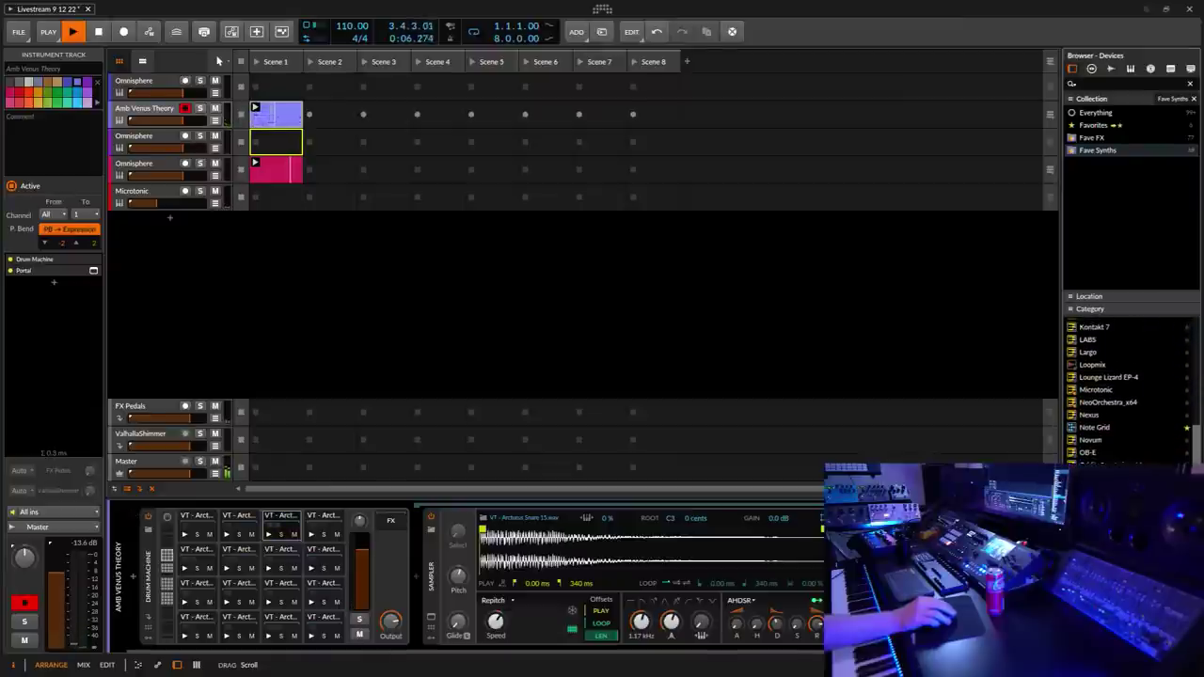
scroll(1129, 390, "up", 3)
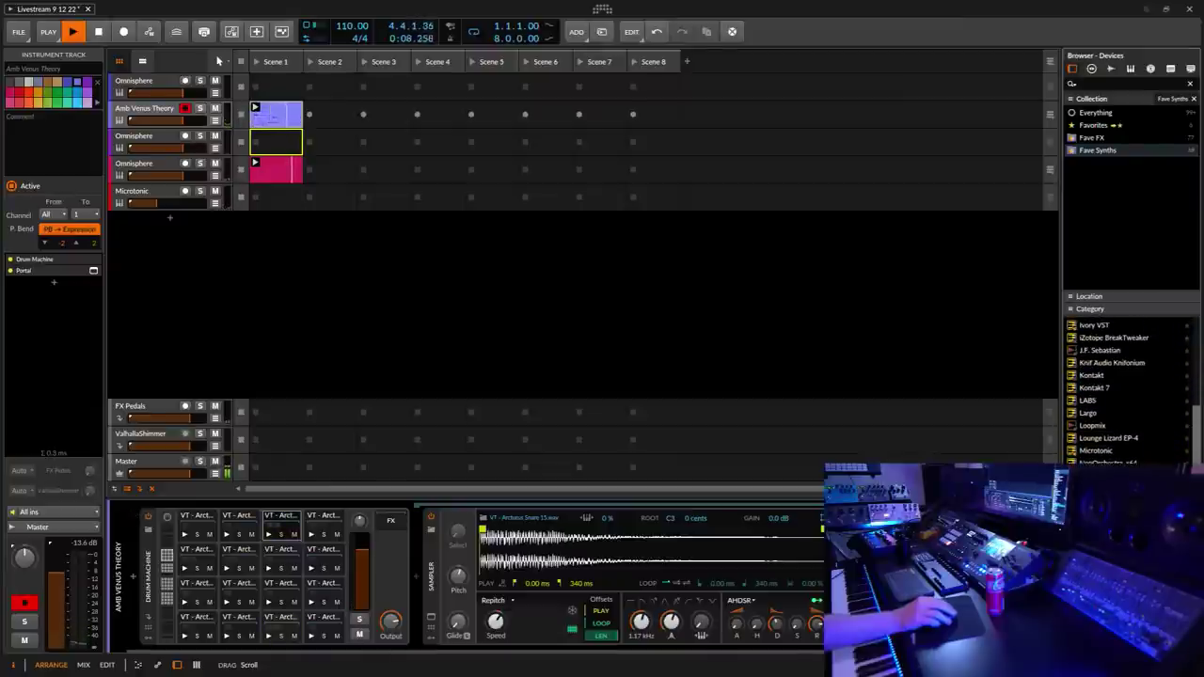
scroll(1182, 454, "up", 4)
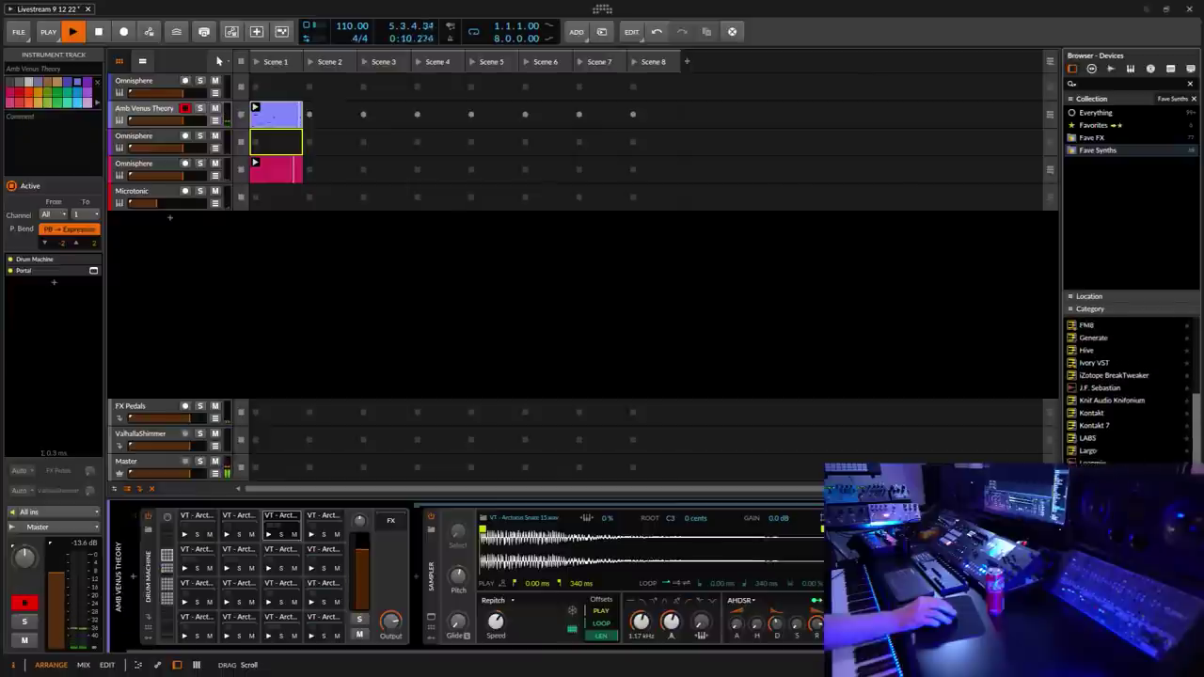
scroll(1182, 453, "up", 8)
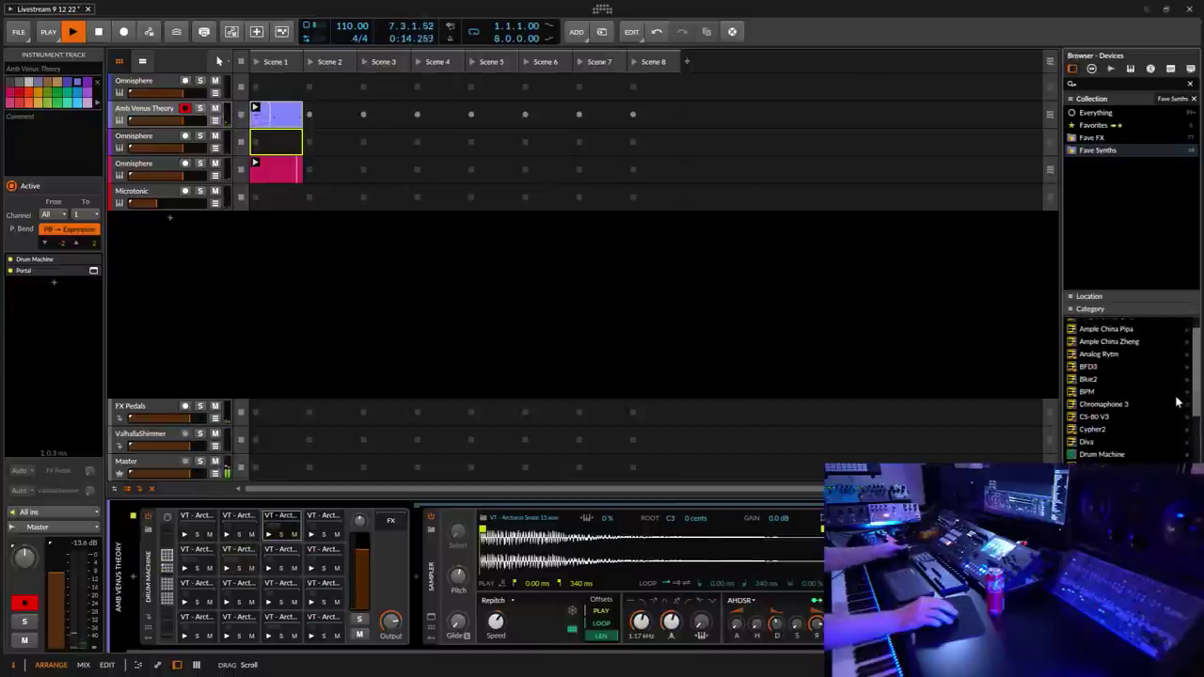
scroll(1176, 400, "up", 2)
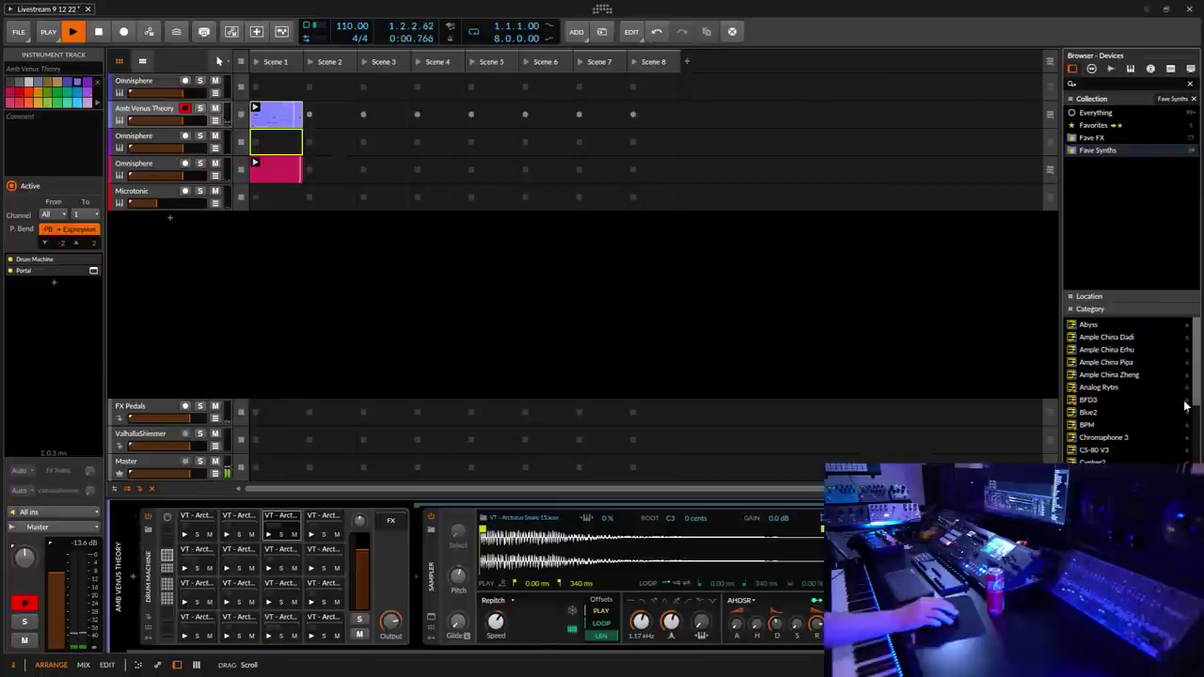
scroll(1185, 404, "down", 10)
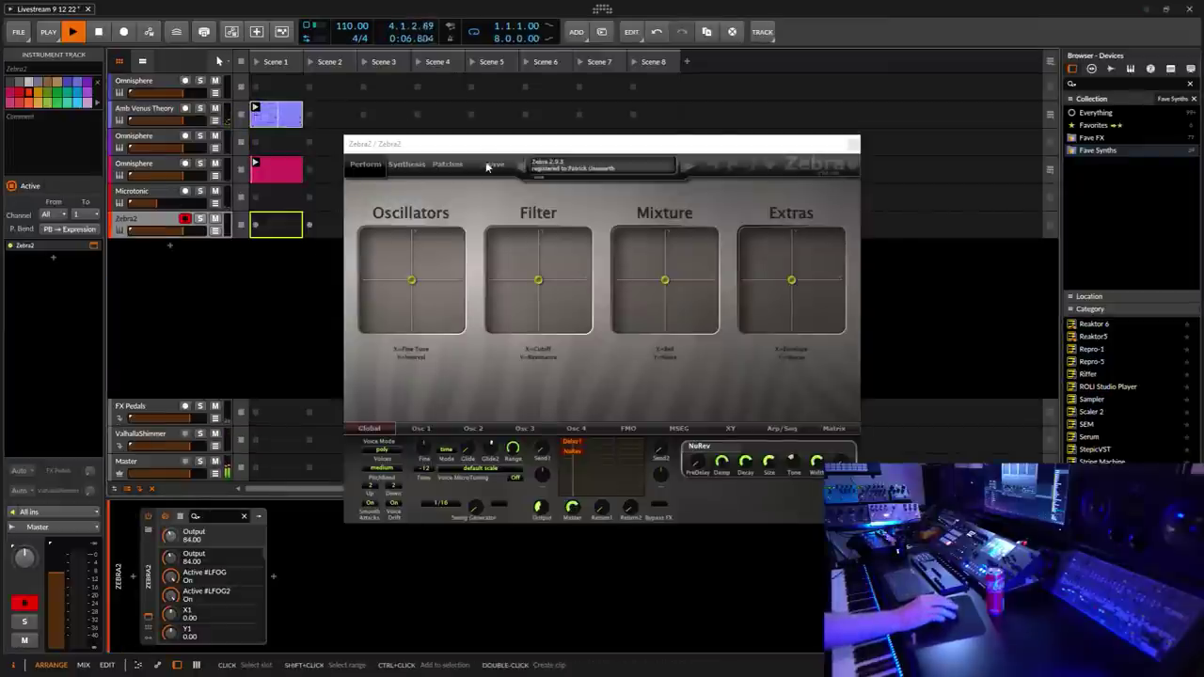
Step: Load the BL Afram patch from the Zebra Lazarus Vol 1 folder in Zebra2 and lower the Zebra2 track's volume
left_click(453, 164)
left_click_drag(457, 144, 602, 118)
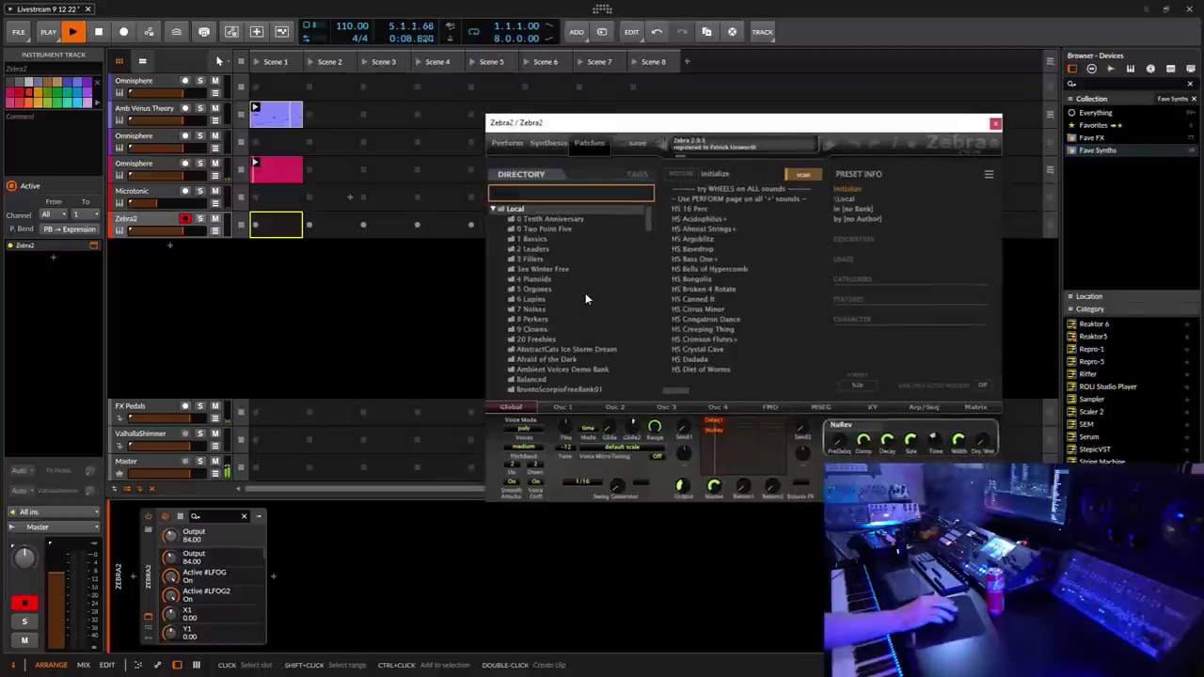
scroll(585, 299, "down", 5)
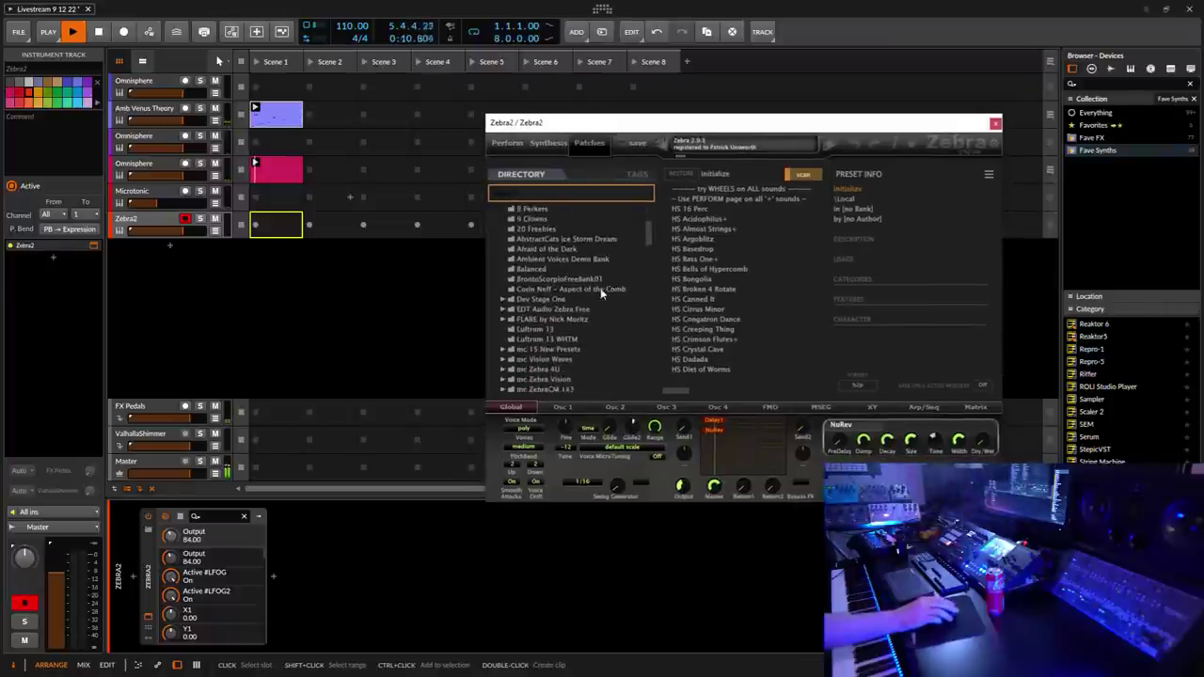
scroll(600, 288, "down", 5)
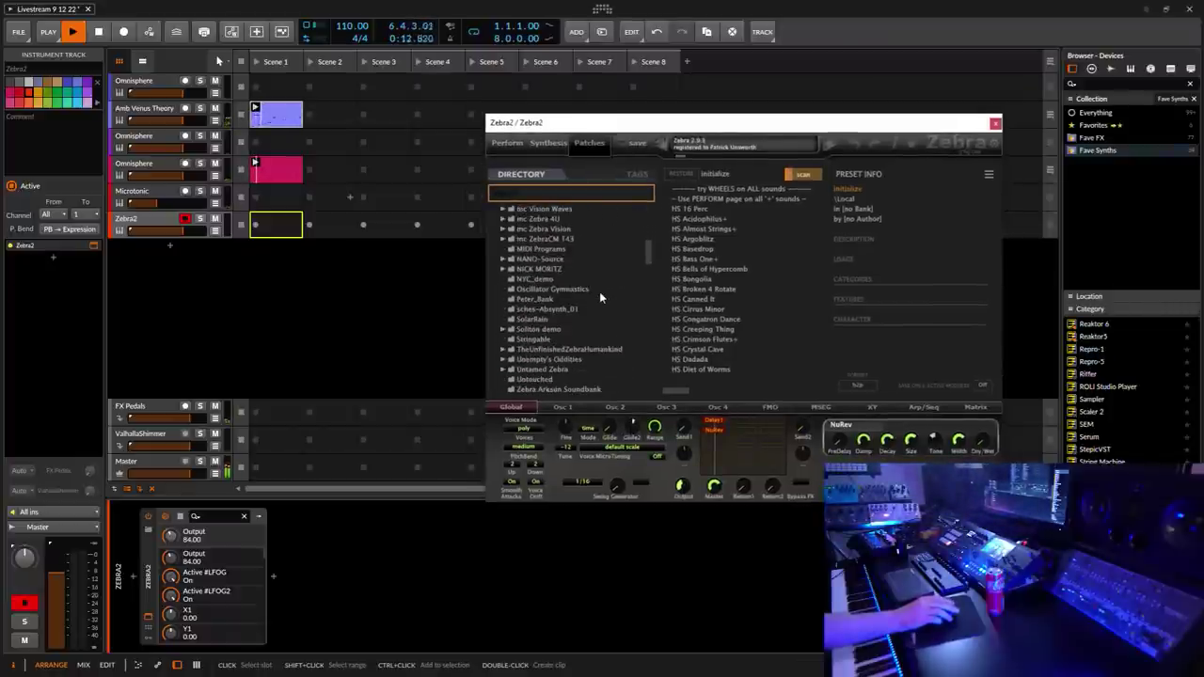
scroll(600, 298, "up", 6)
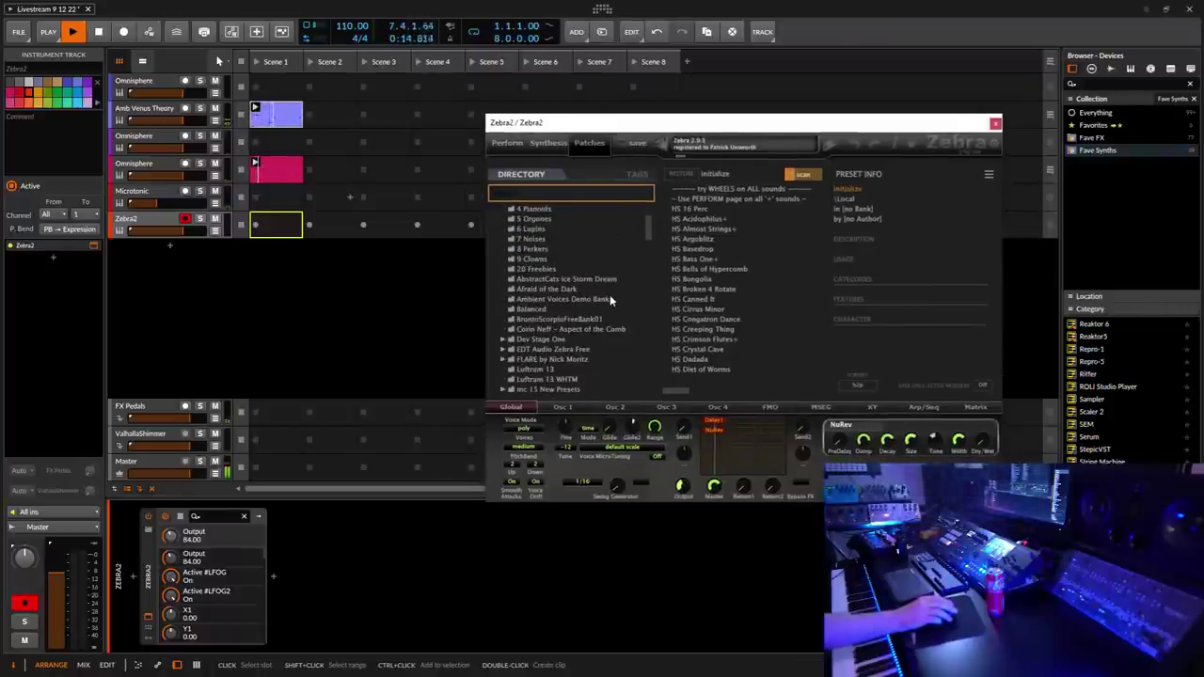
left_click_drag(652, 229, 638, 271)
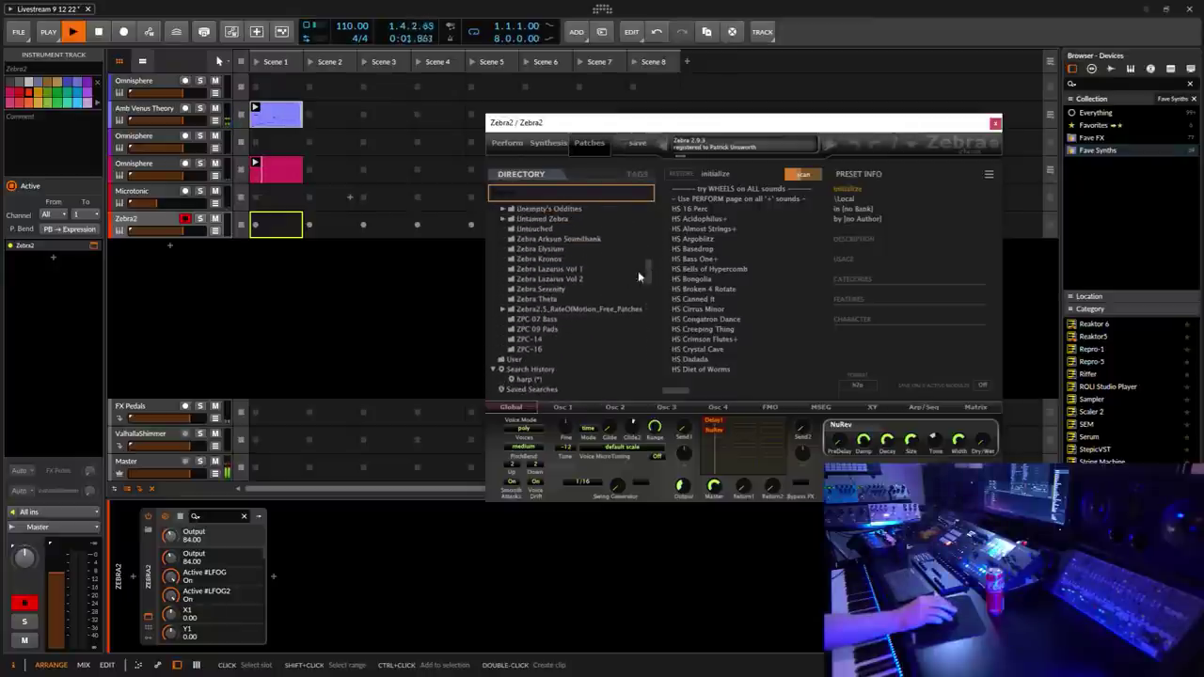
left_click(556, 270)
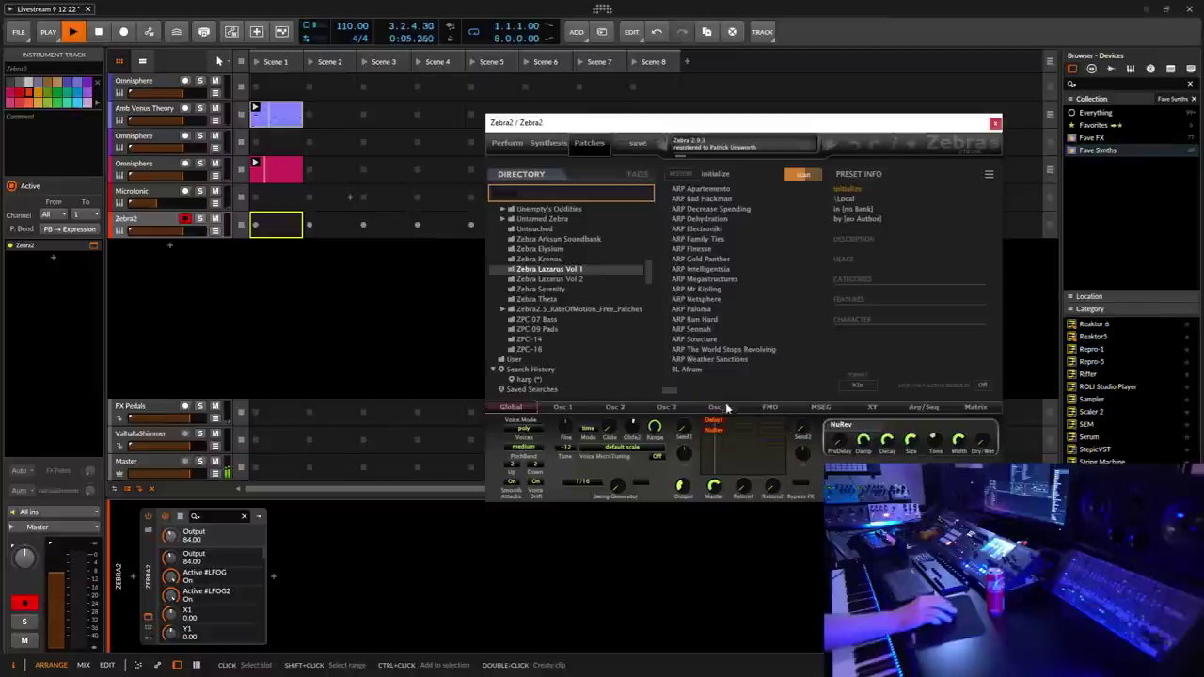
left_click(685, 368)
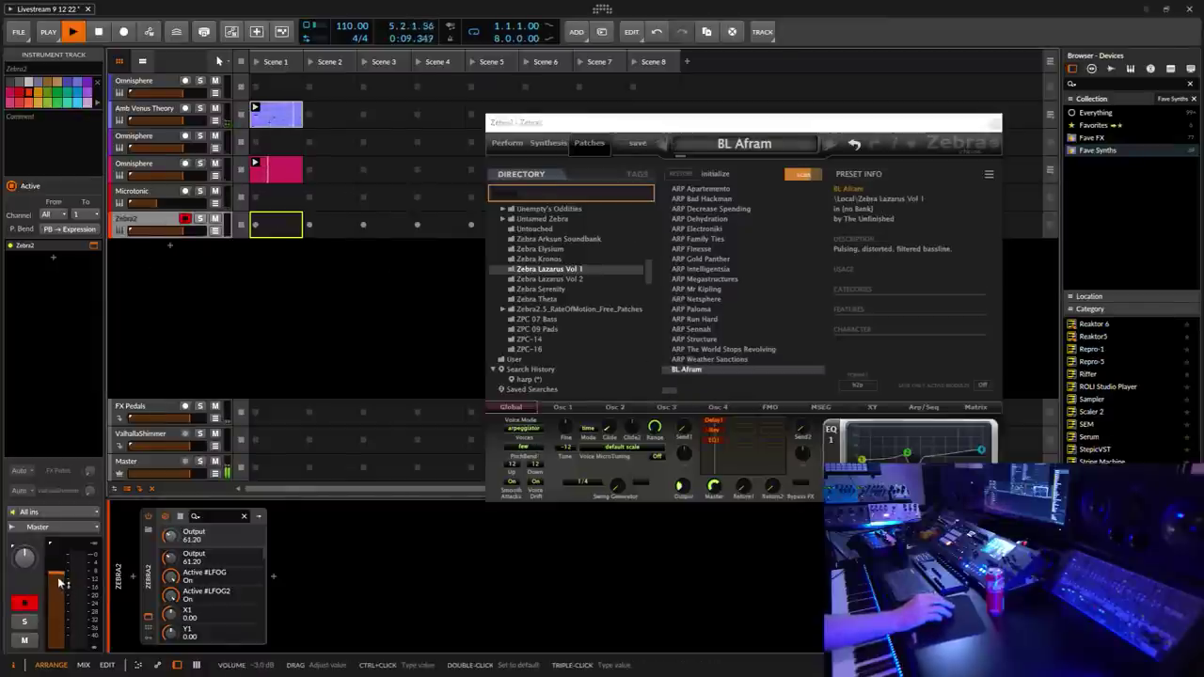
left_click_drag(56, 572, 57, 605)
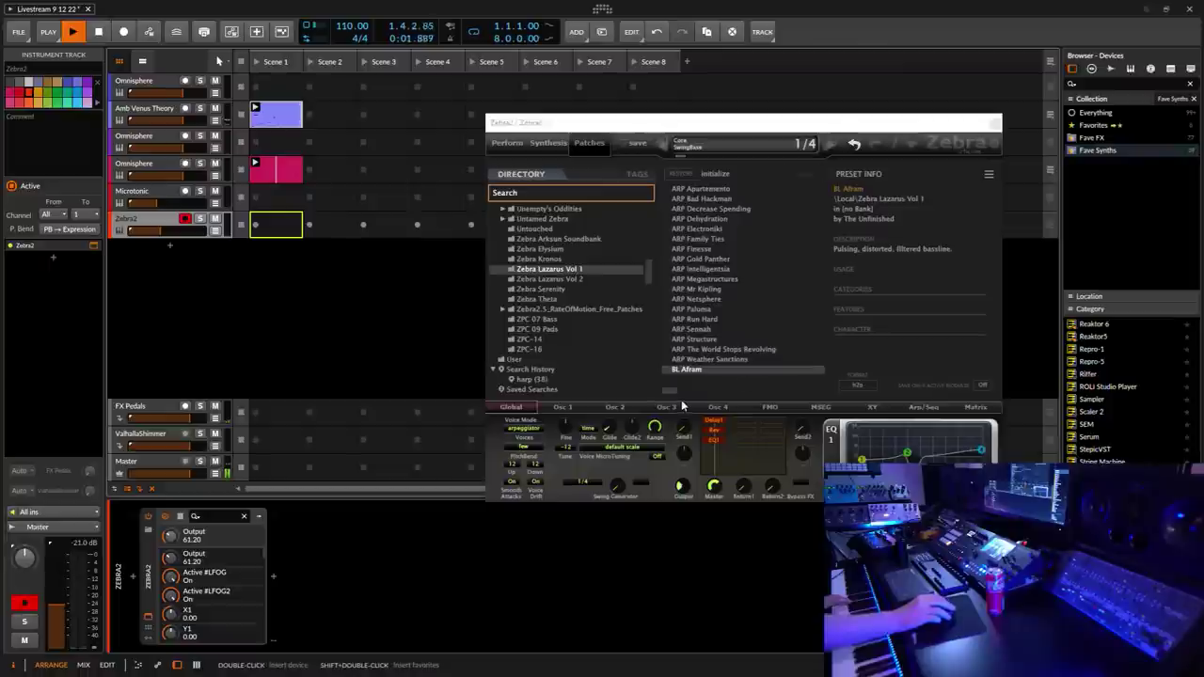
Step: Audition the Zebra Lazarus Vol 1 bass patches from BL Akron onward and load BL Fiorentina
scroll(686, 390, "down", 5)
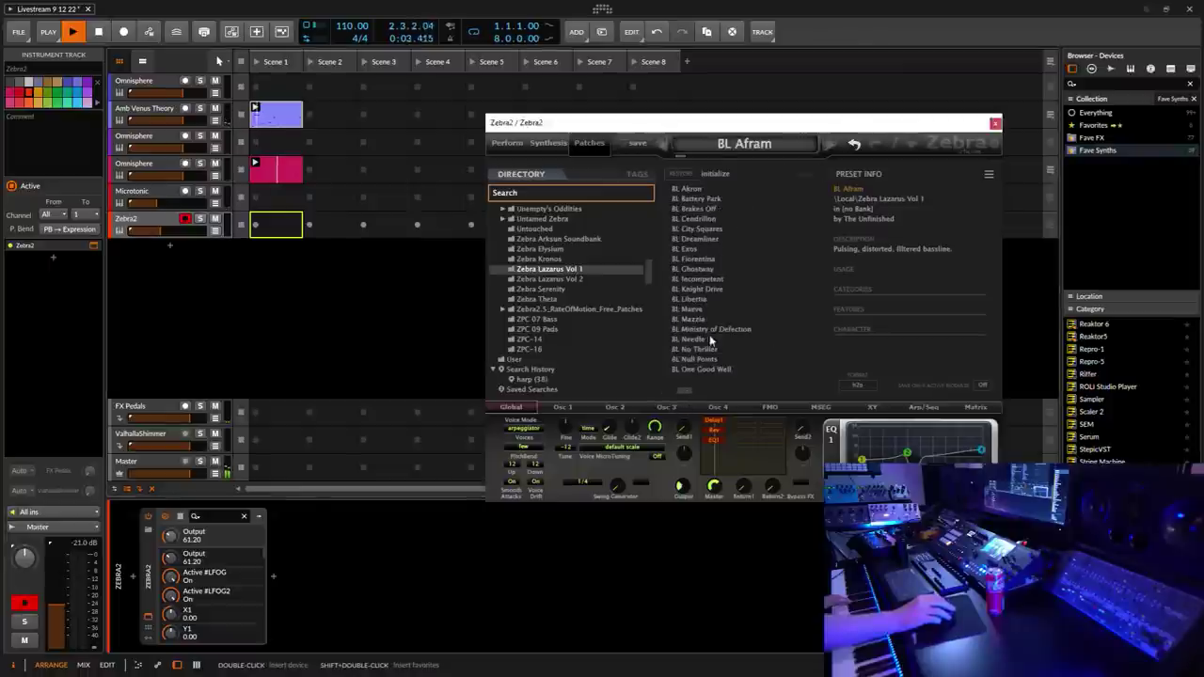
left_click(686, 189)
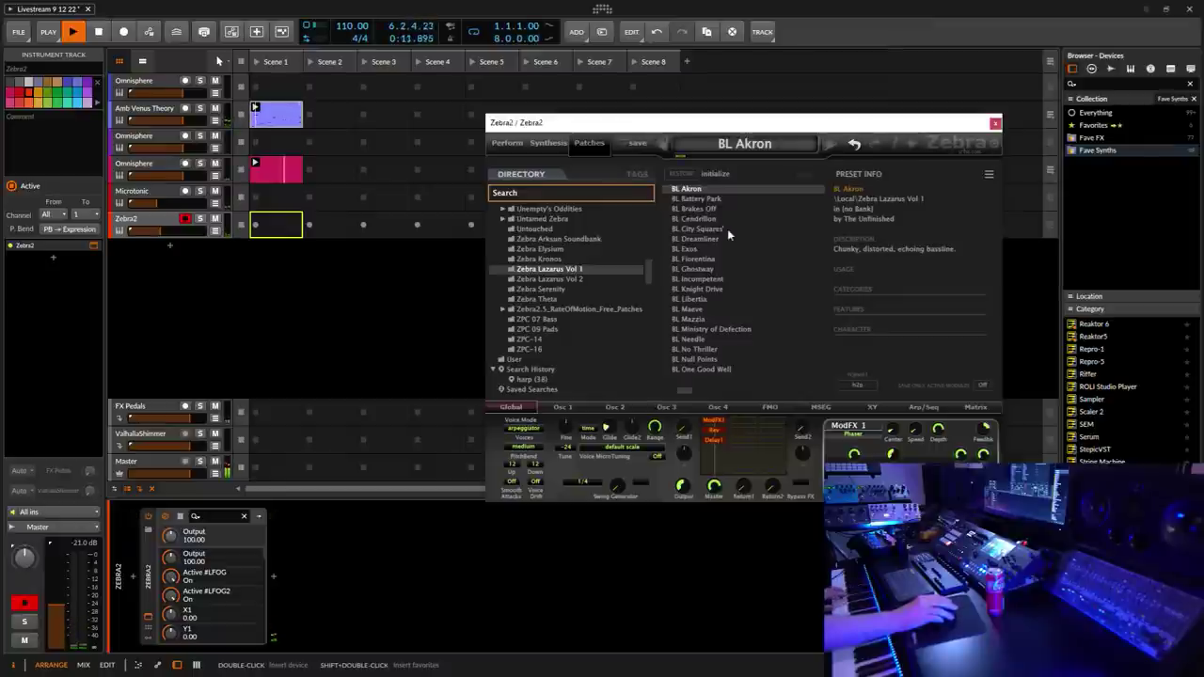
key("Down")
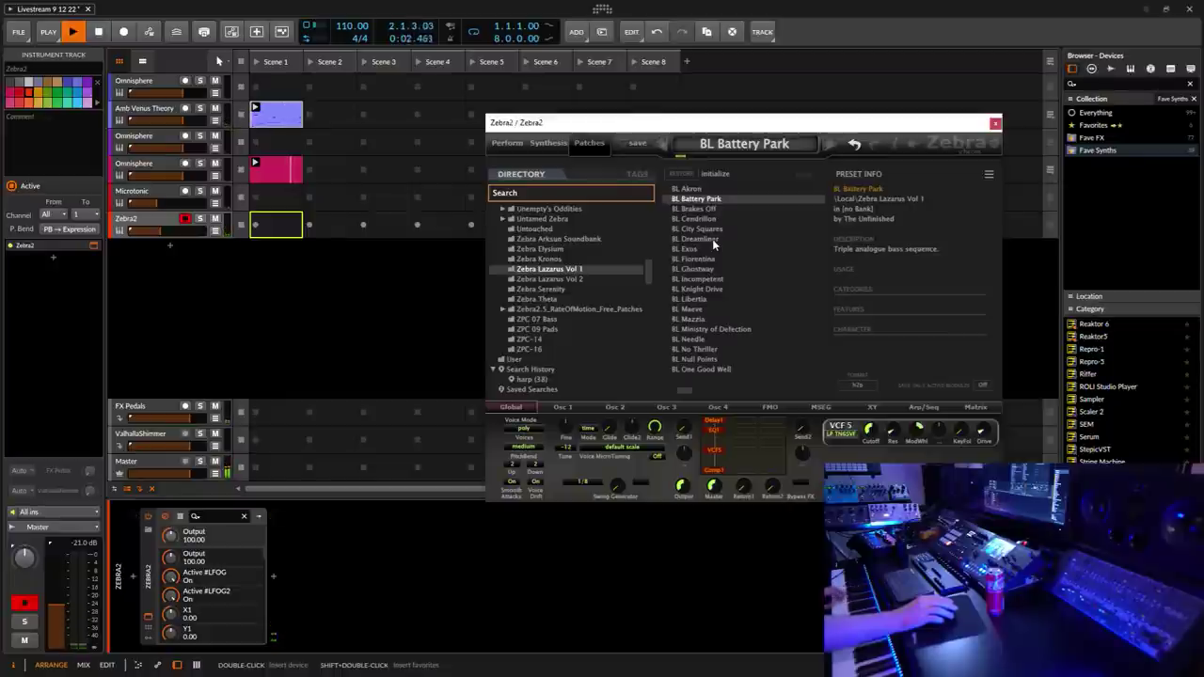
left_click(707, 209)
left_click(700, 219)
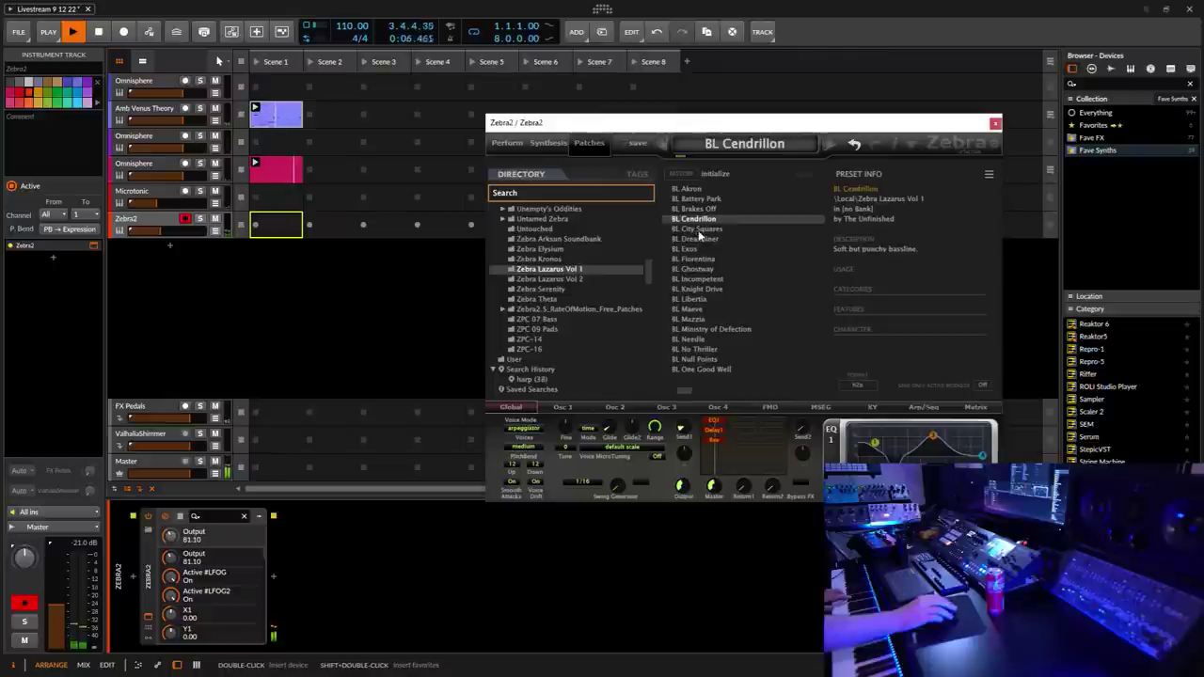
left_click(700, 230)
left_click(702, 239)
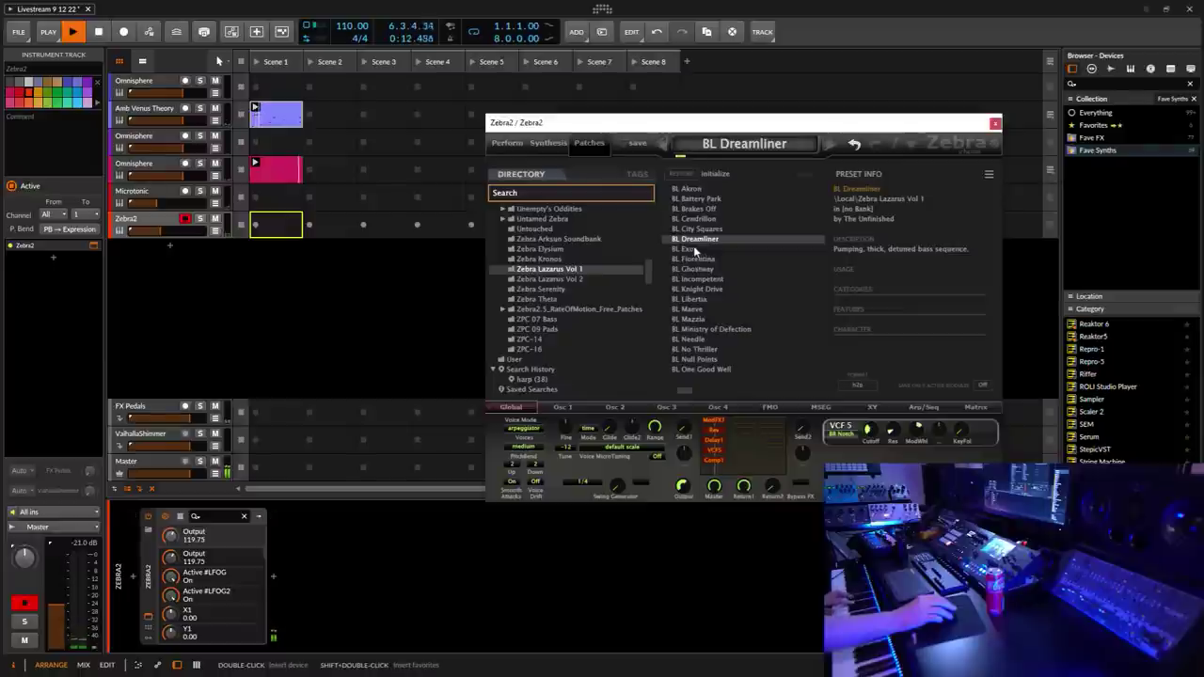
left_click(690, 251)
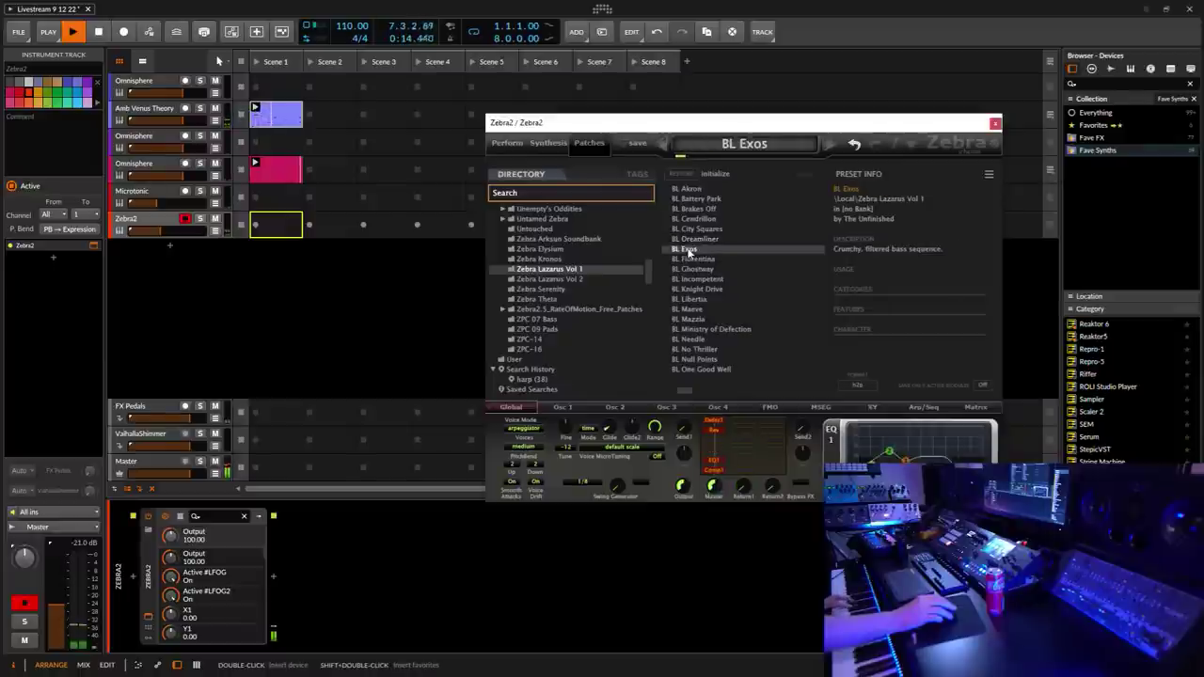
left_click(696, 259)
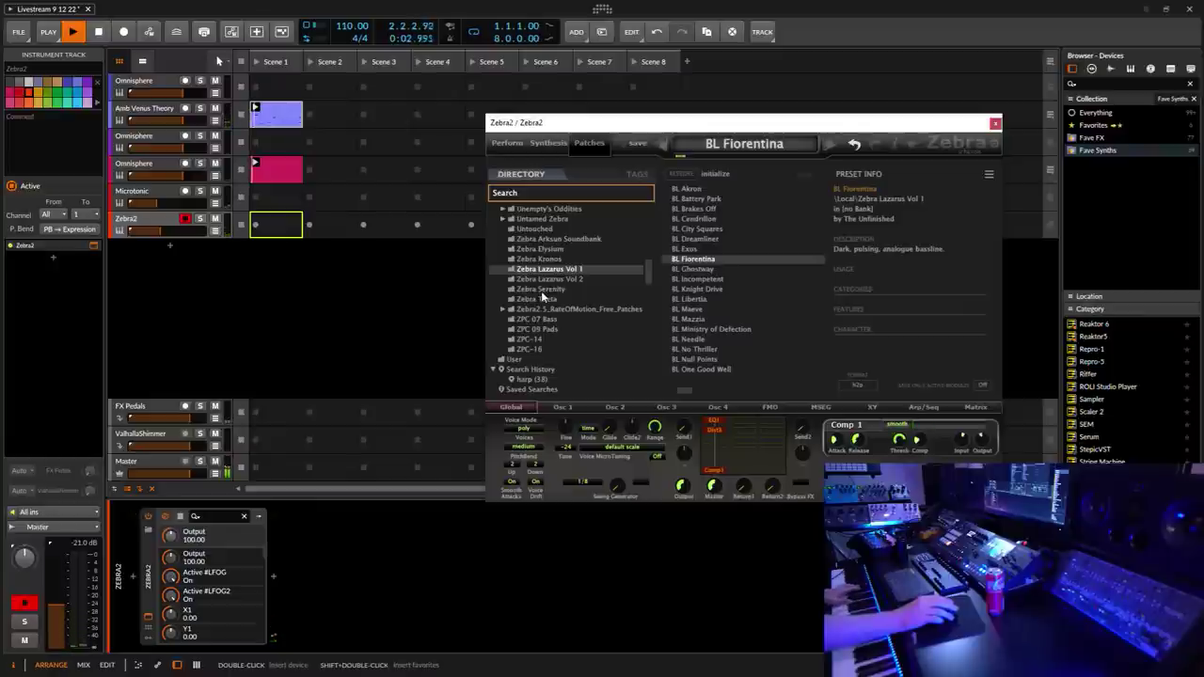
Step: Raise the Zebra2 track's volume to -9.9 dB and close the synth window
left_click(37, 529)
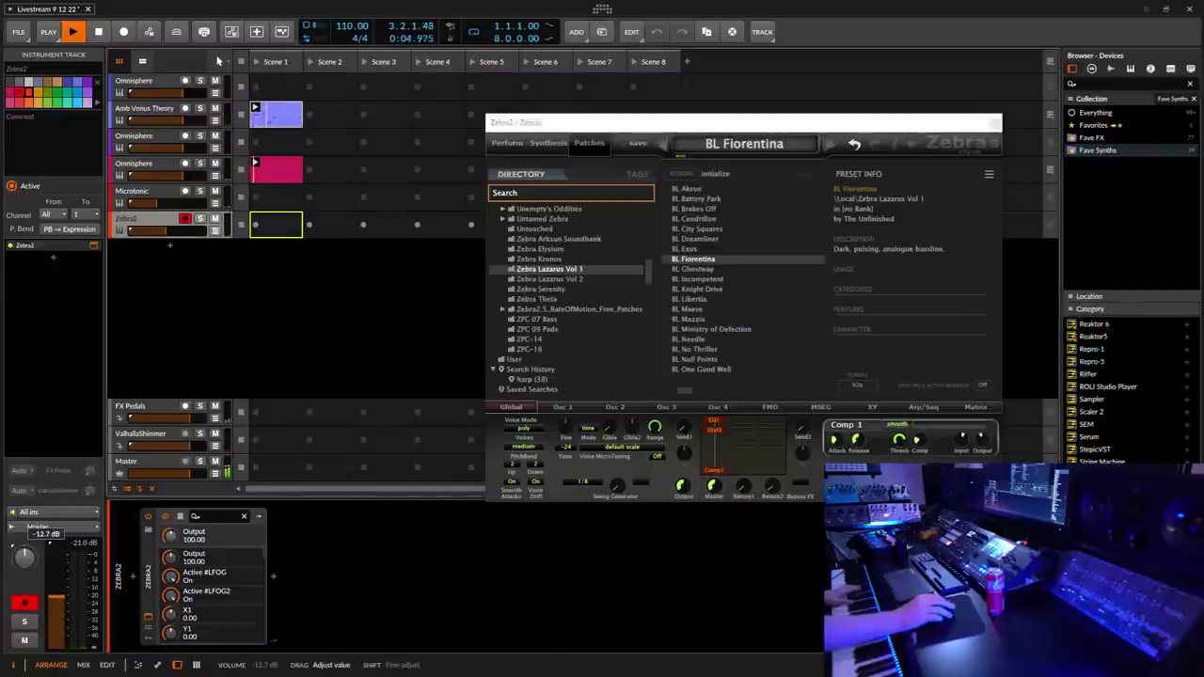
left_click_drag(36, 532, 49, 536)
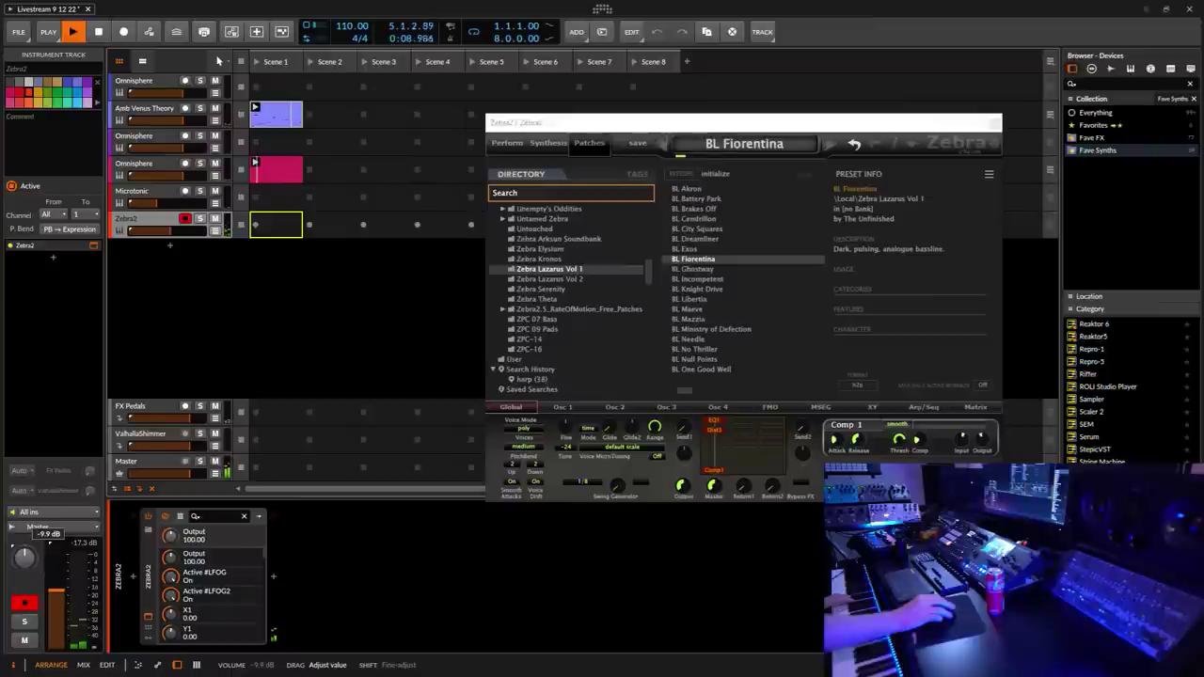
left_click_drag(49, 536, 49, 535)
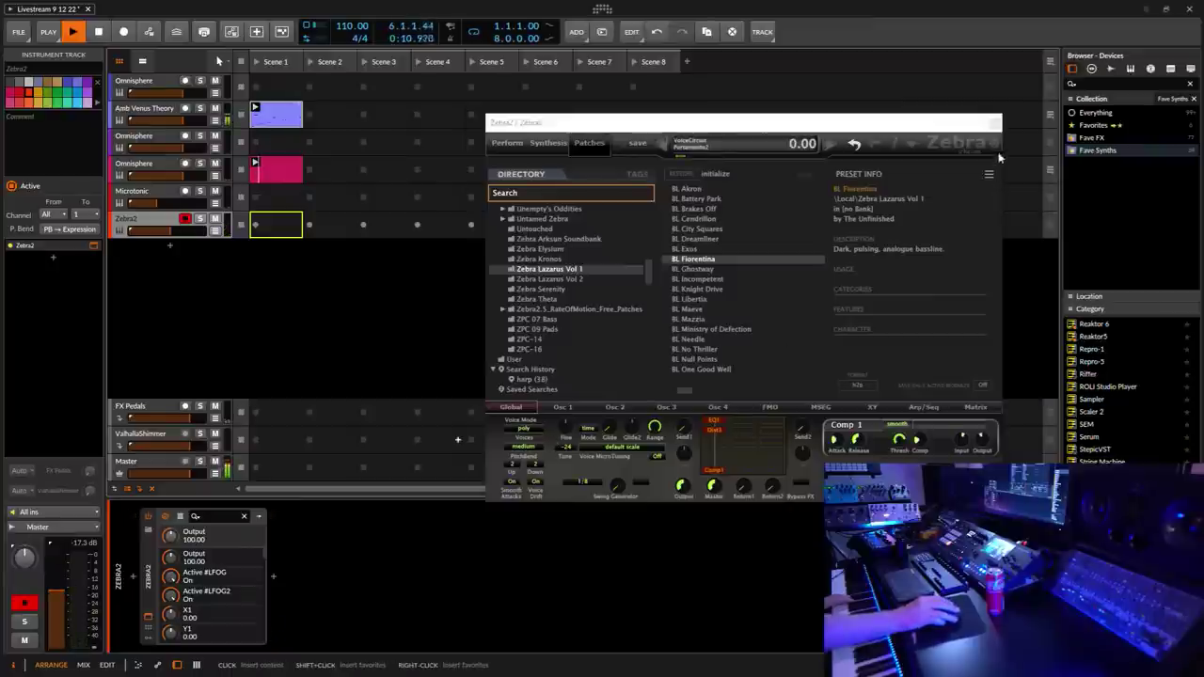
left_click(995, 124)
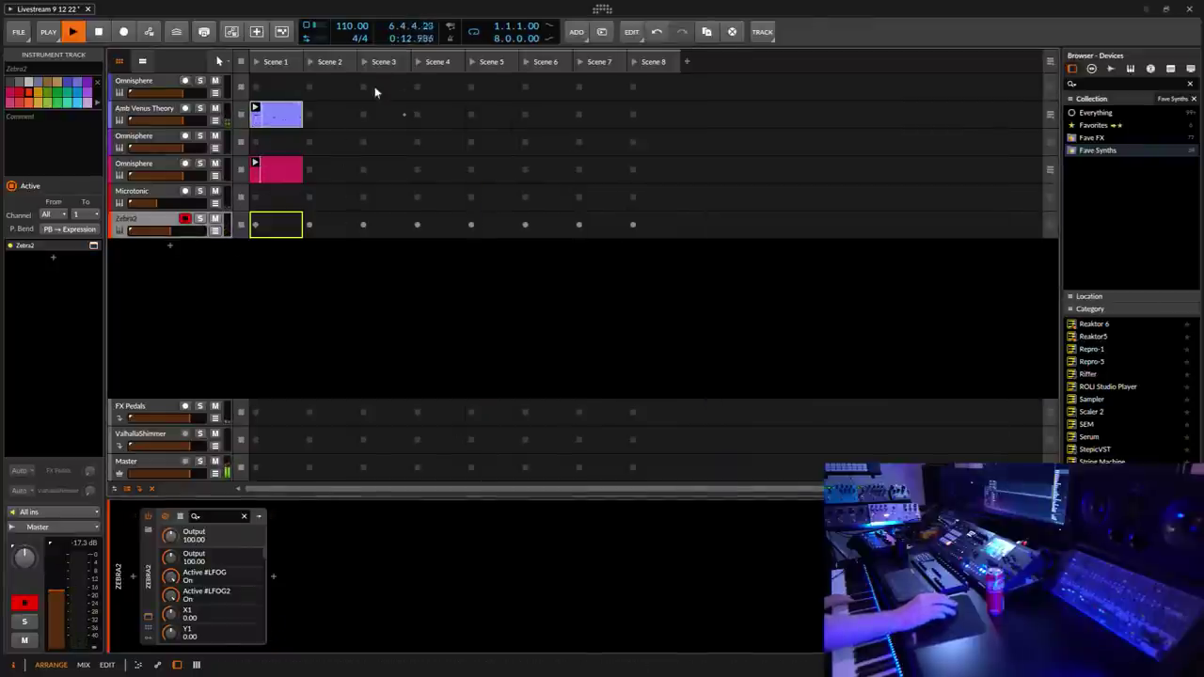
Step: Record a bass clip in Scene 1 on the Zebra2 track, shorten its loop to 13 bars and return to the device chain
left_click(255, 226)
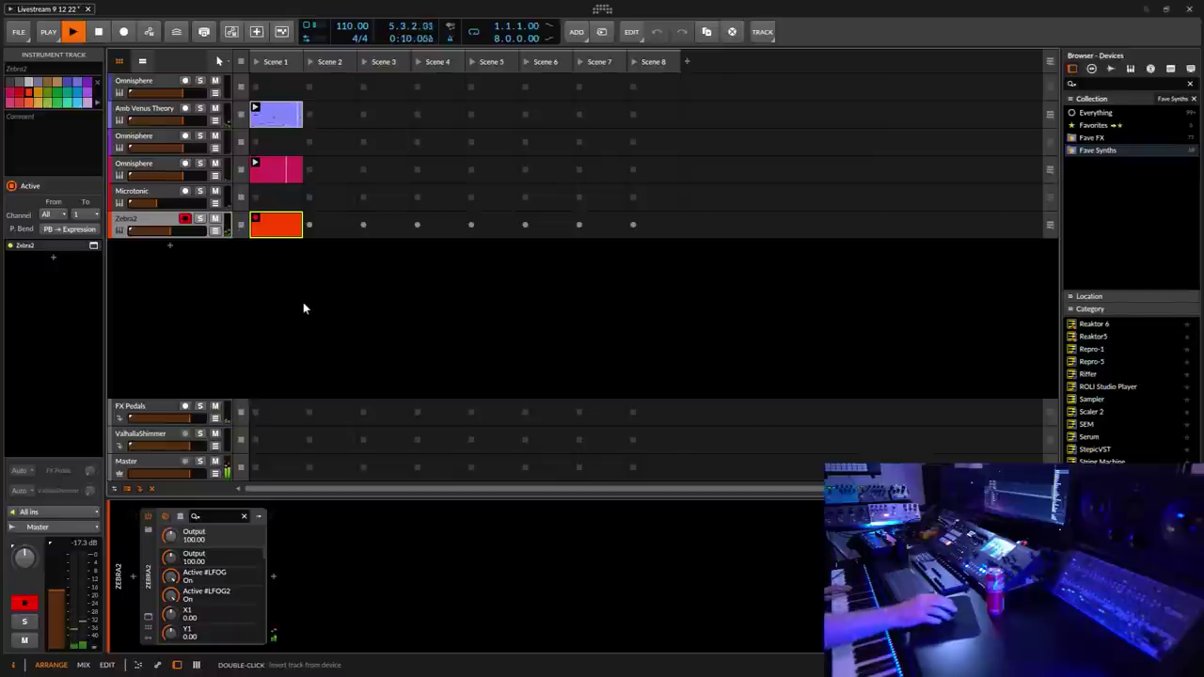
double_click(276, 224)
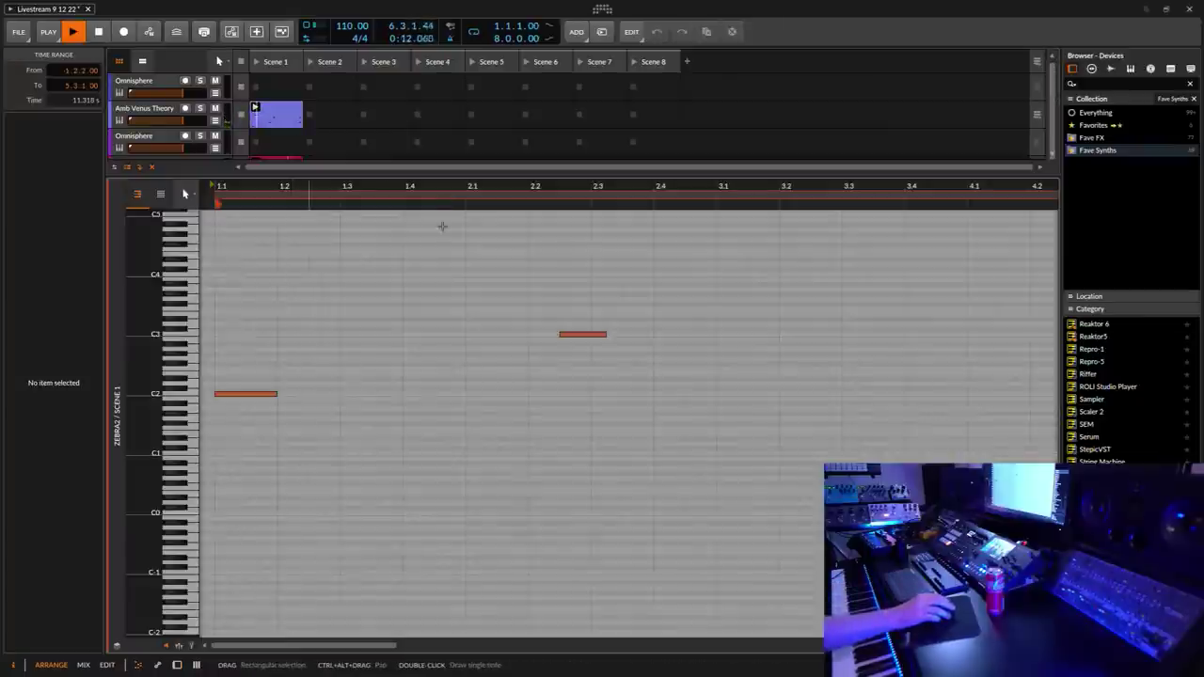
left_click_drag(780, 193, 340, 193)
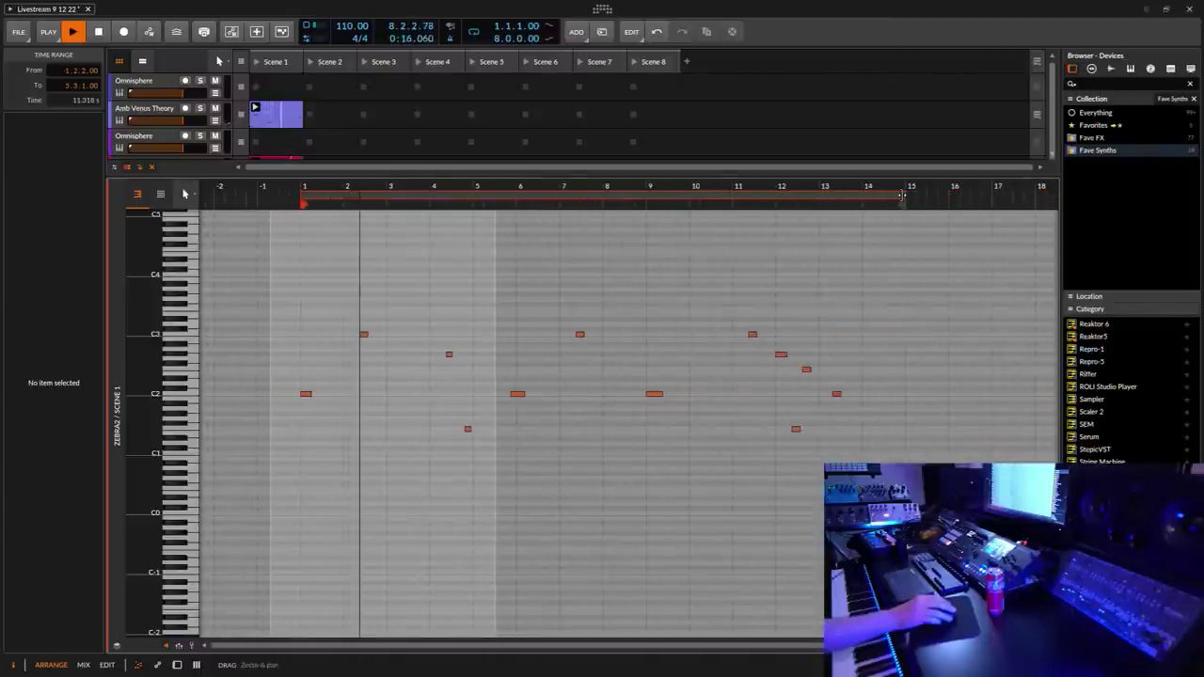
left_click(626, 513)
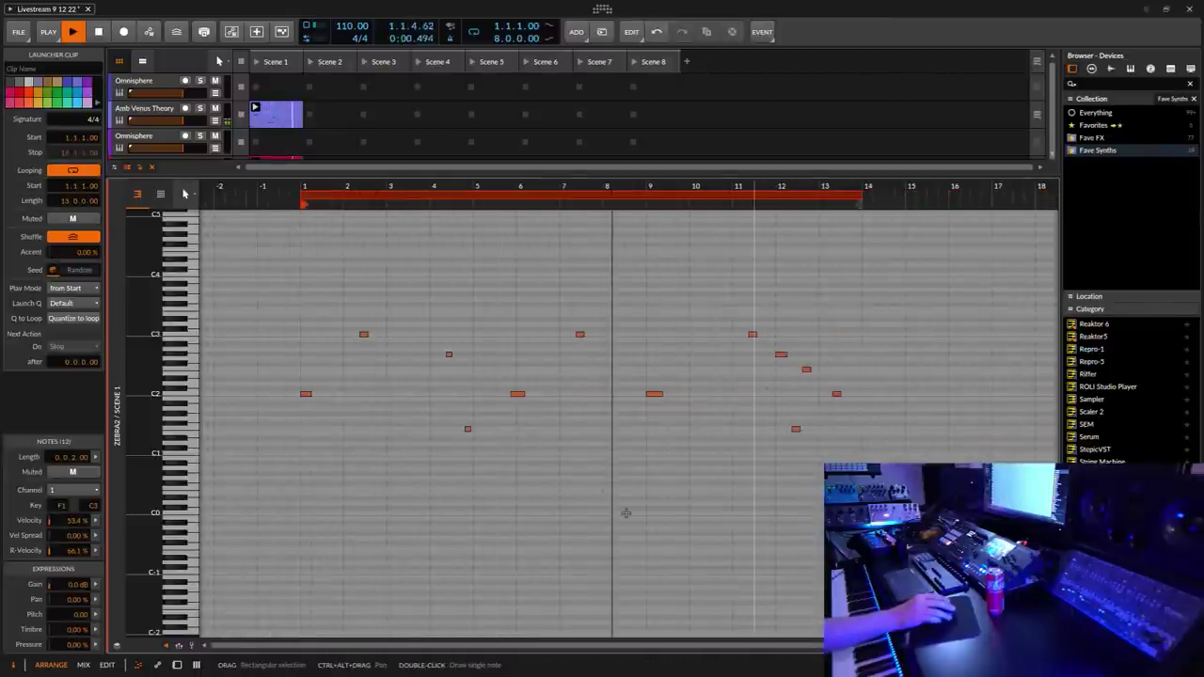
left_click(177, 665)
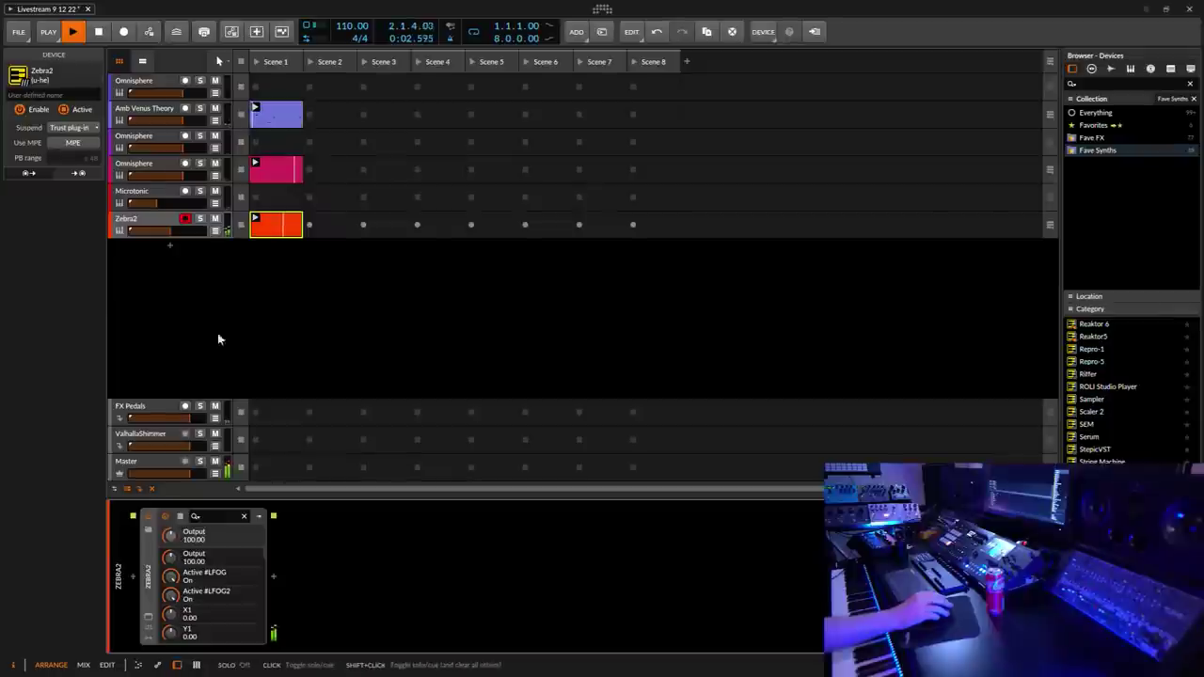
Step: Raise the Zebra2 track's volume to -5.7 dB against the playing clips
left_click(154, 218)
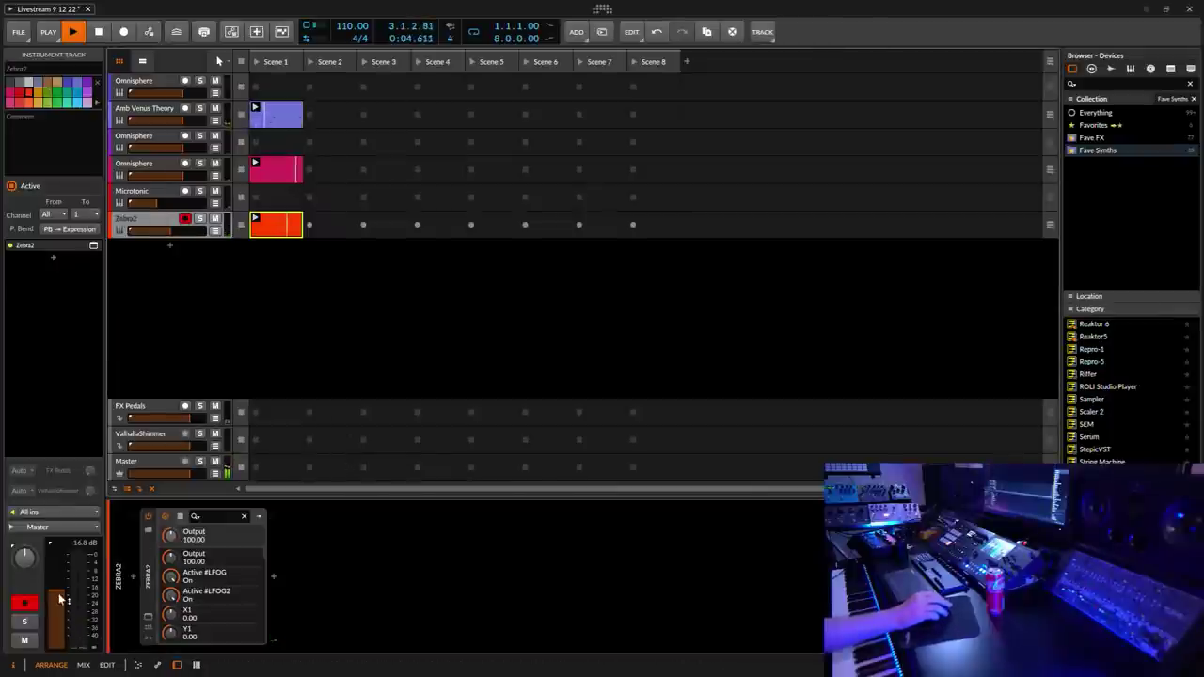
left_click_drag(61, 599, 58, 581)
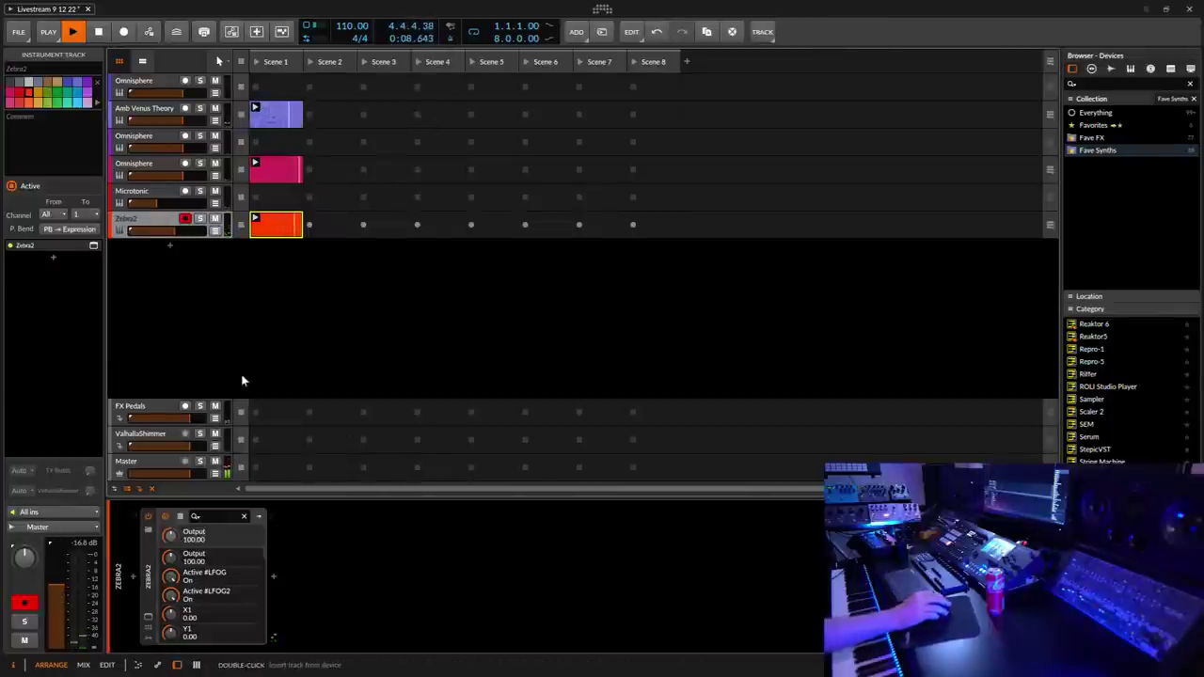
left_click_drag(57, 587, 57, 581)
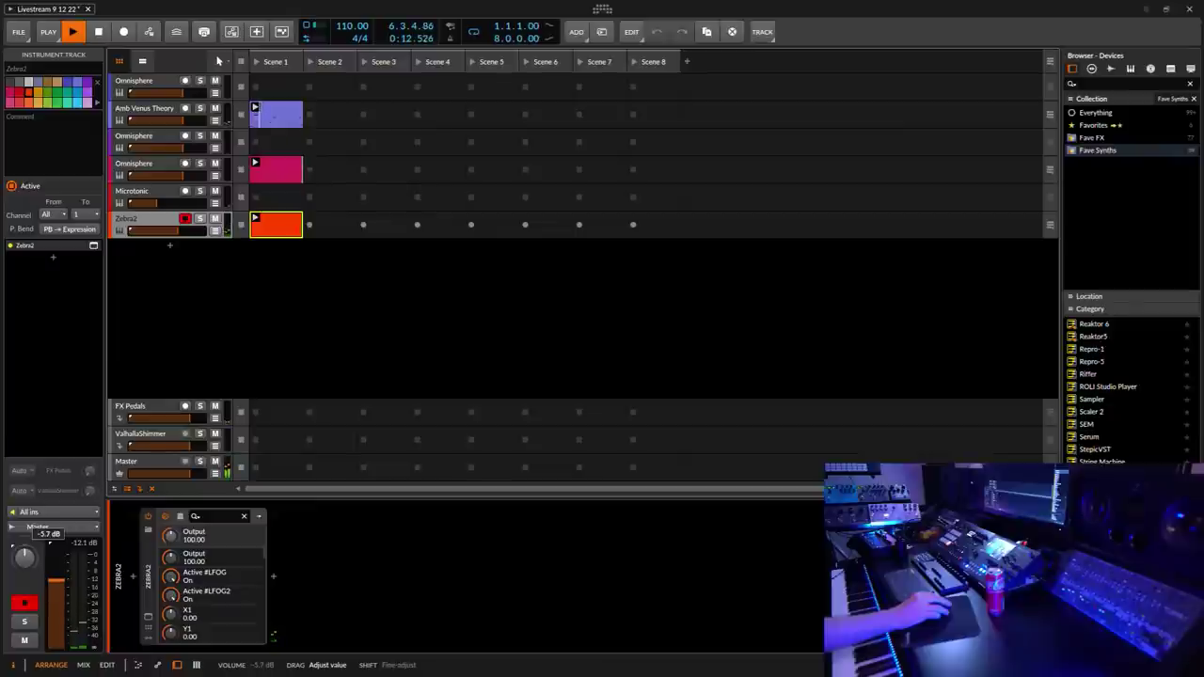
Step: Add ColourCopy from the Fave FX collection after Zebra2 and move its window clear of the device chain
left_click(273, 576)
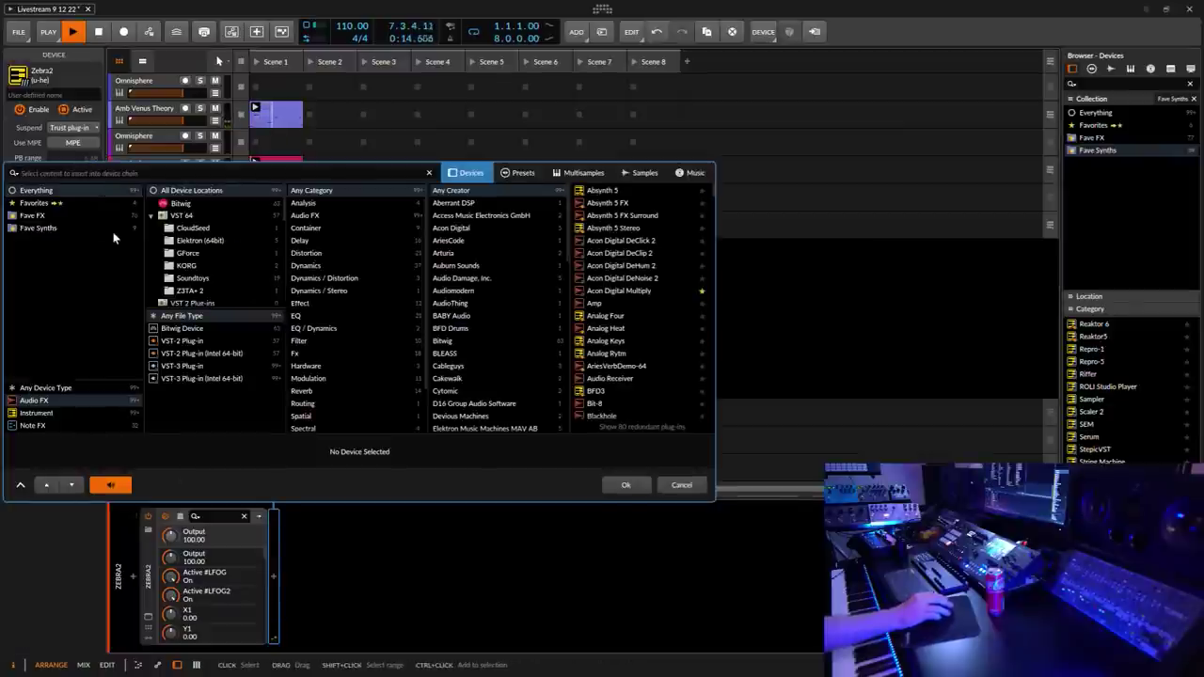
left_click(32, 215)
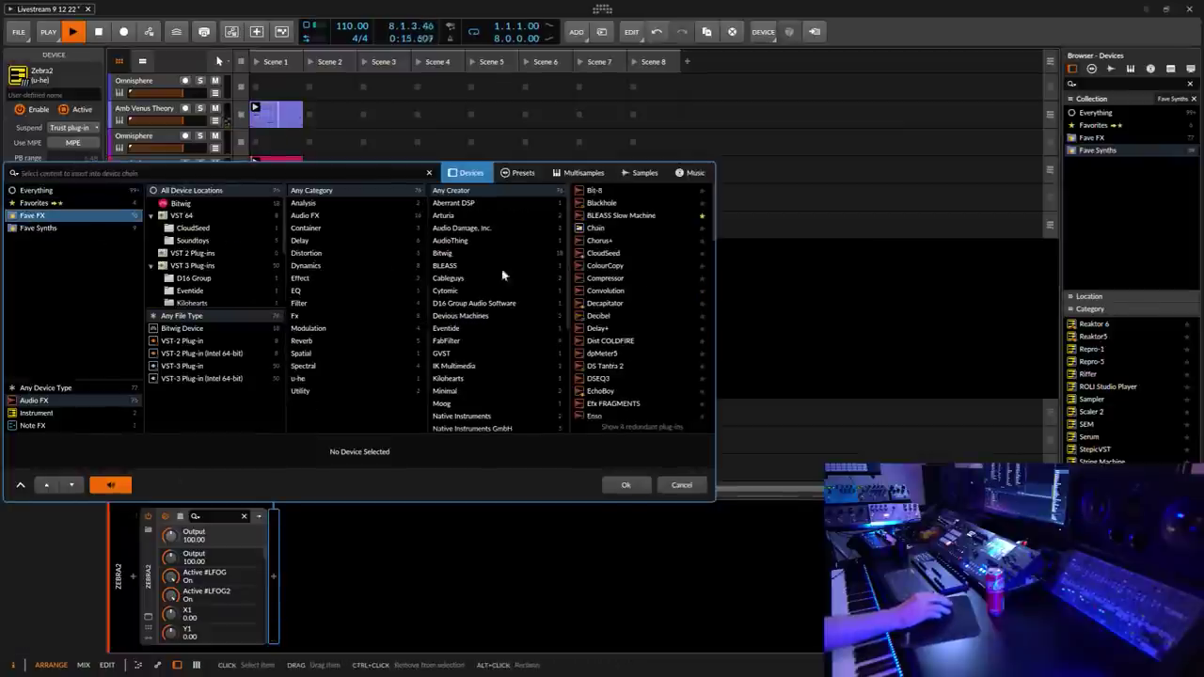
left_click(621, 266)
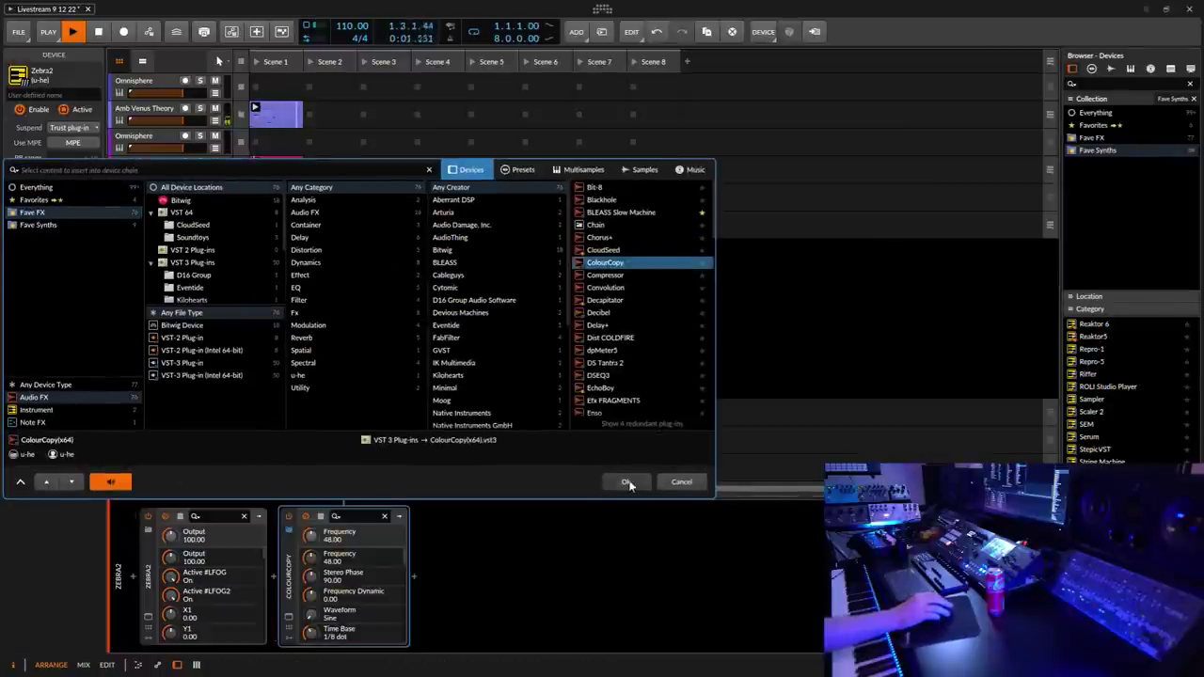
left_click(628, 482)
left_click_drag(658, 199, 794, 73)
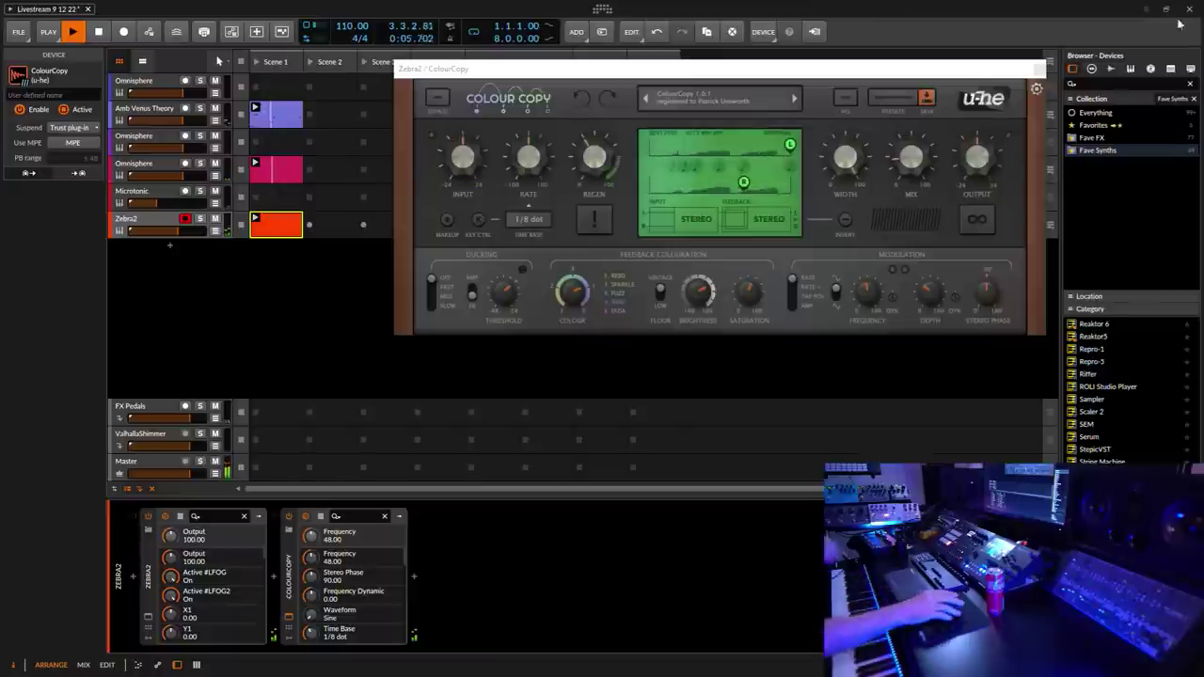
Step: Set ColourCopy's regeneration to 63 and its mix to 33
left_click(598, 150)
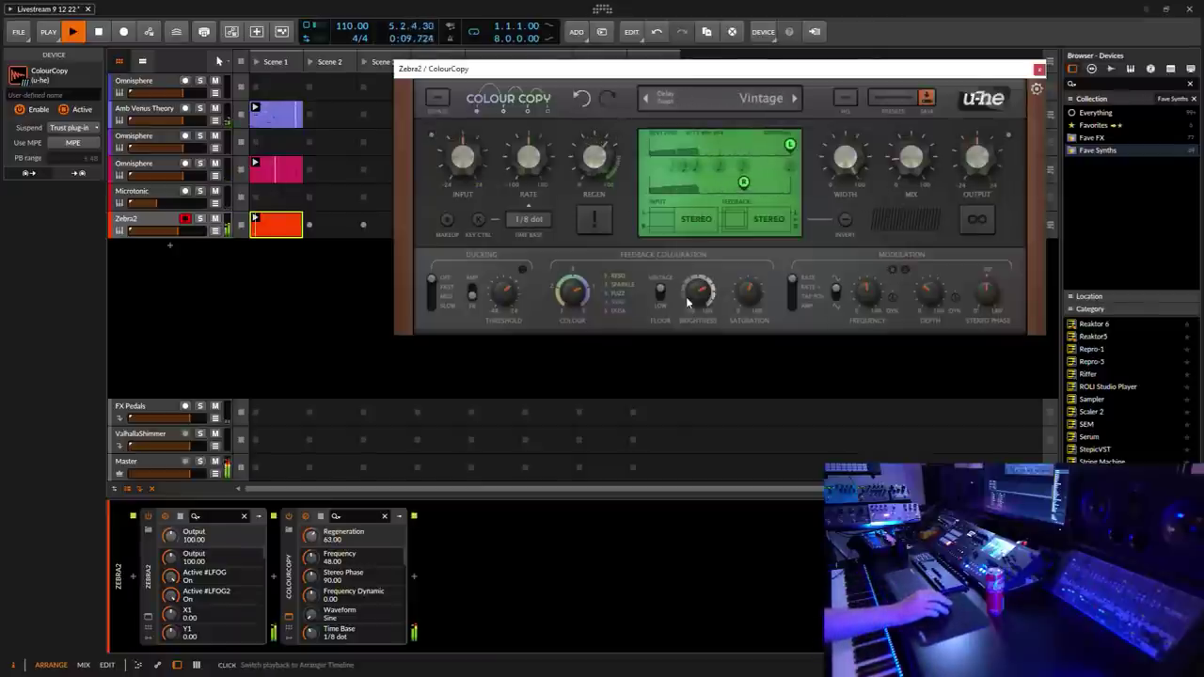
left_click(699, 292)
left_click(911, 160)
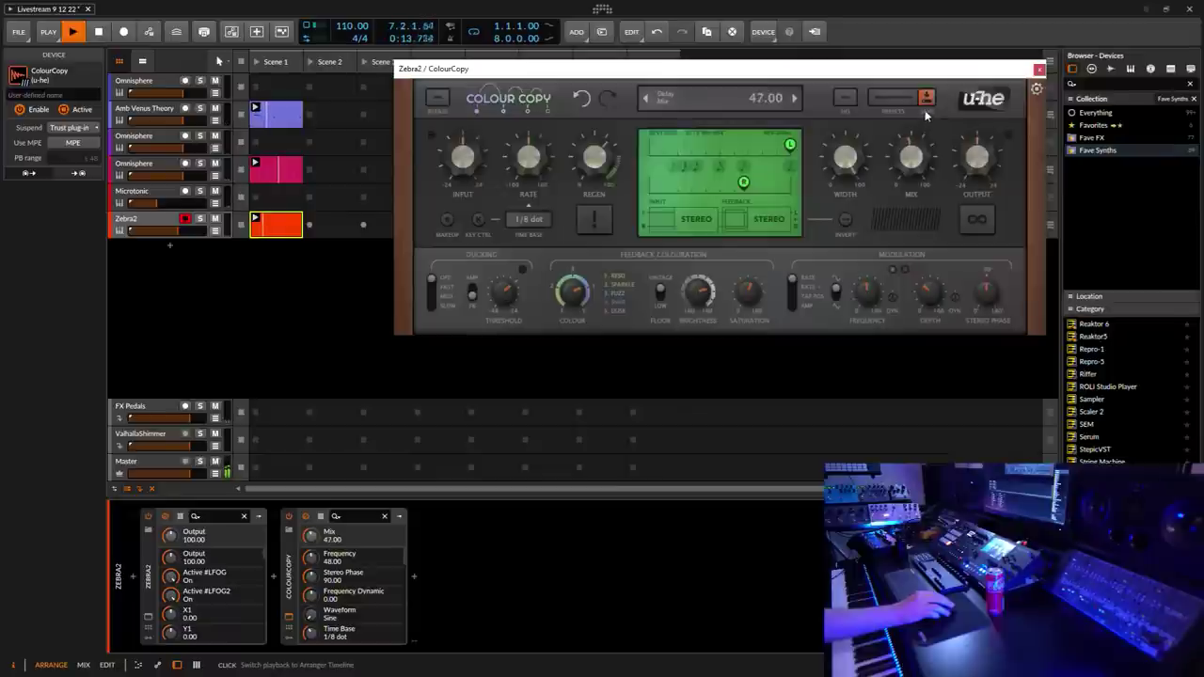
left_click_drag(926, 115, 922, 130)
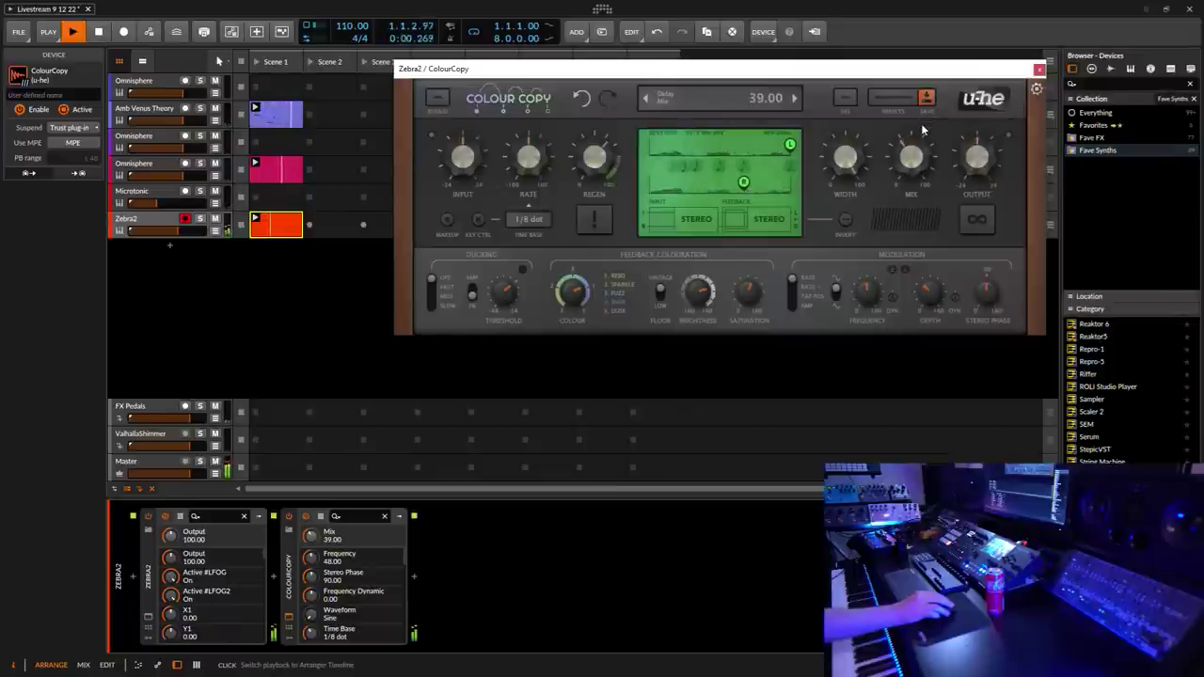
left_click_drag(922, 130, 923, 134)
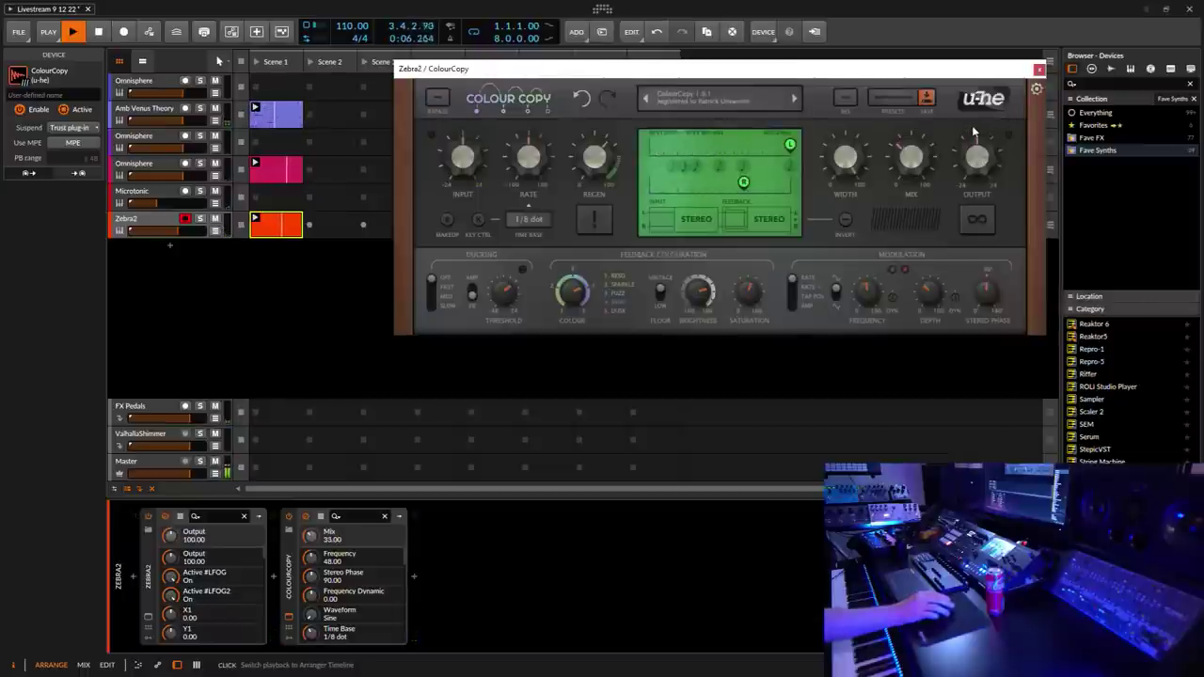
Step: Set ColourCopy's colour to 3.80 and its brightness to 42, then close the plug-in window
mouse_move(828, 188)
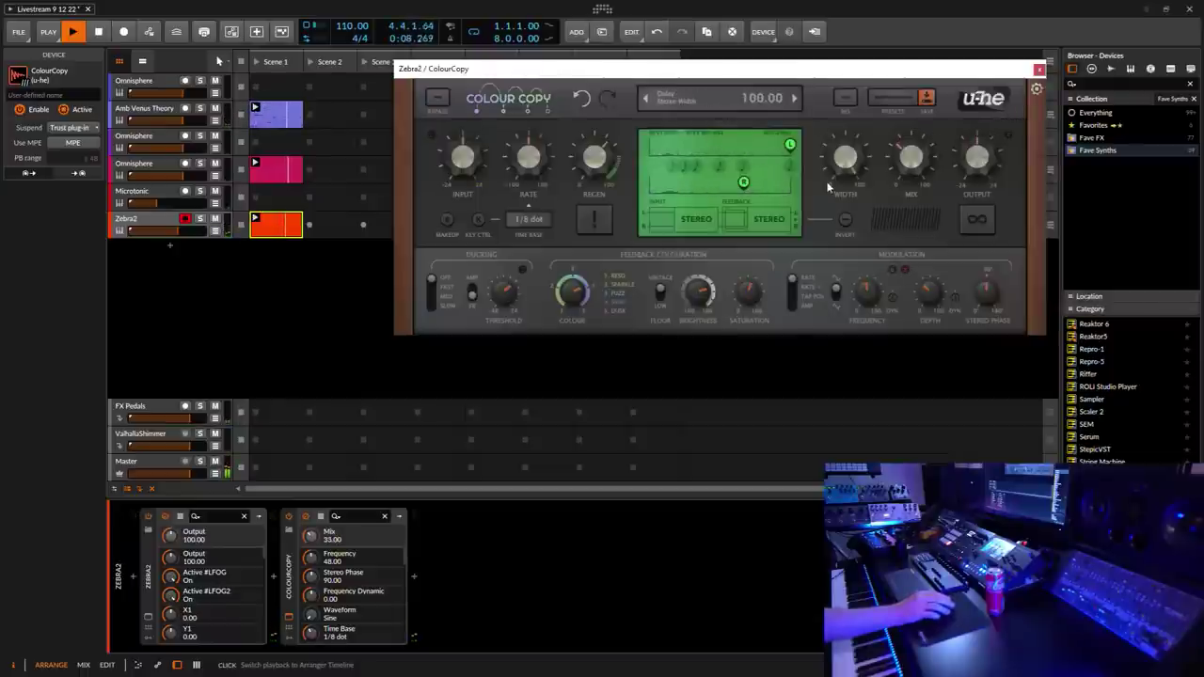
left_click(698, 299)
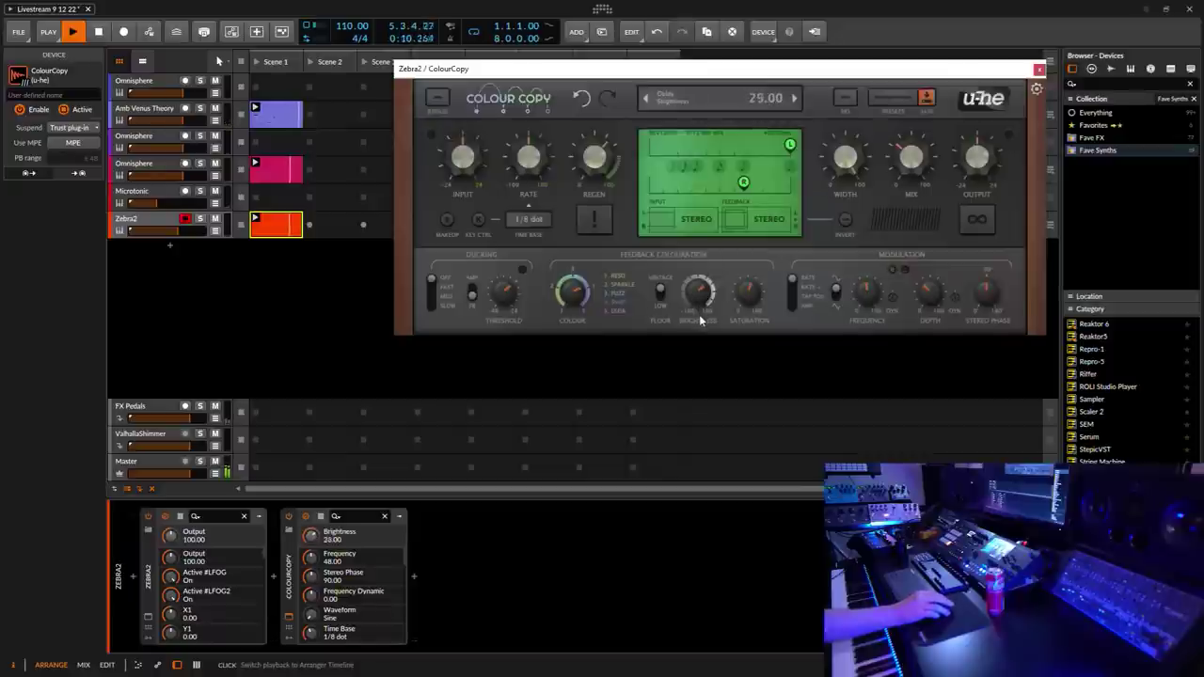
left_click(574, 300)
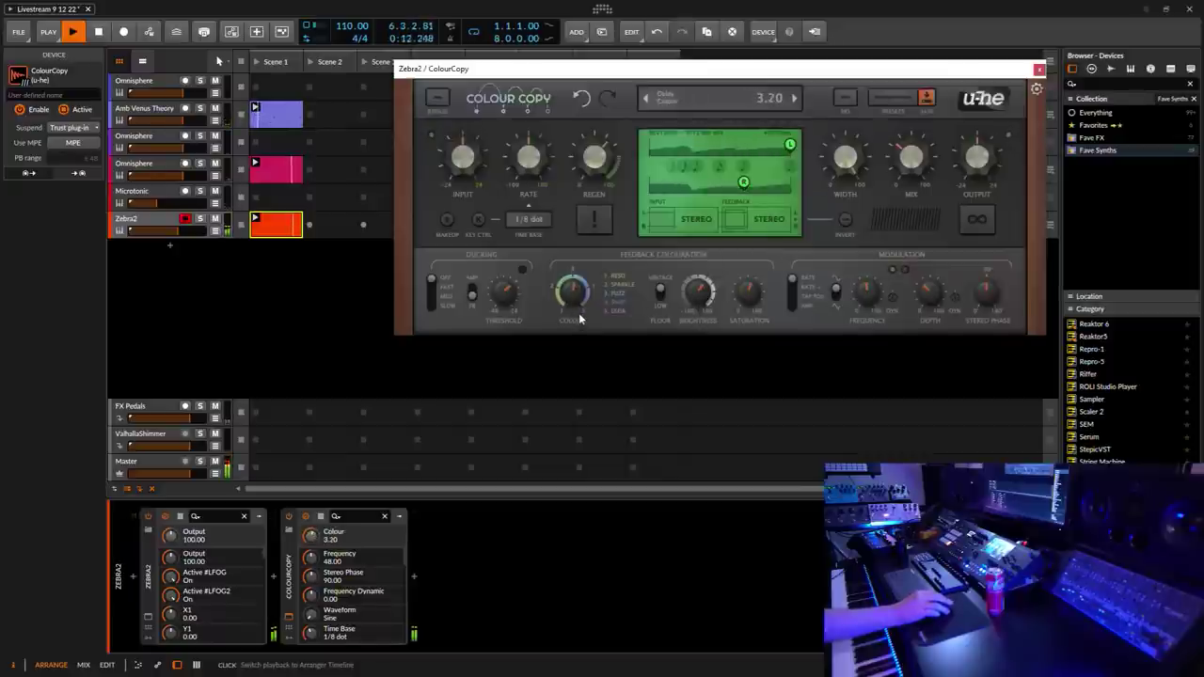
left_click_drag(580, 320, 582, 302)
scroll(581, 303, "up", 1)
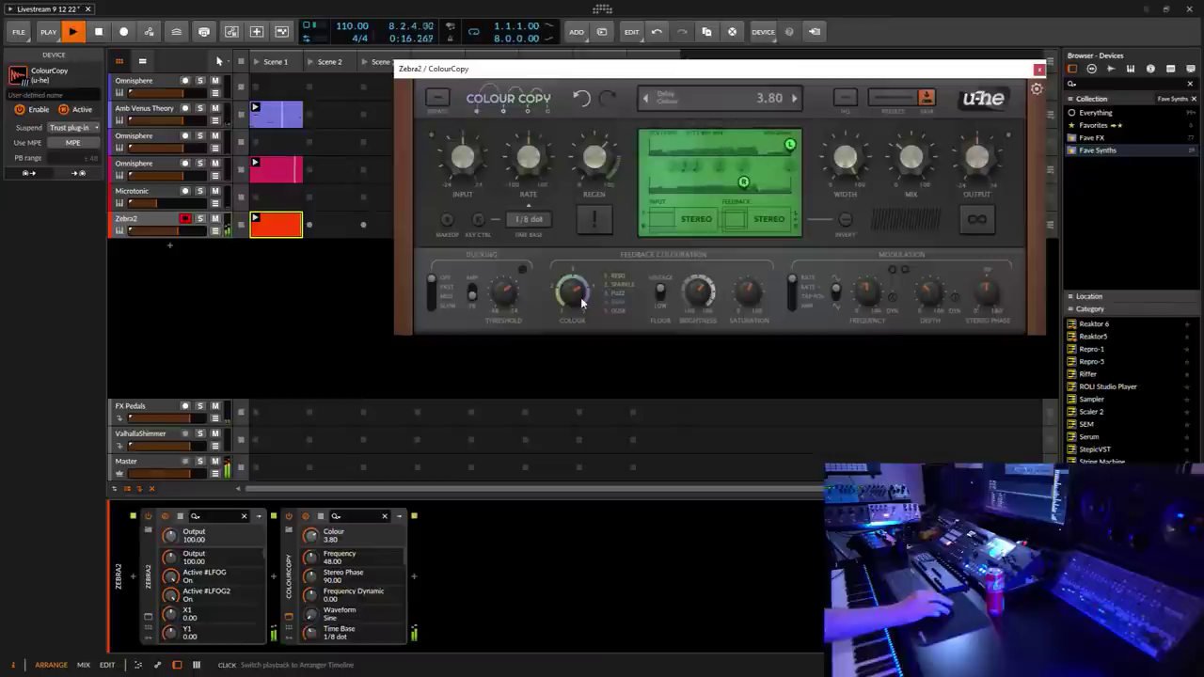
left_click(697, 299)
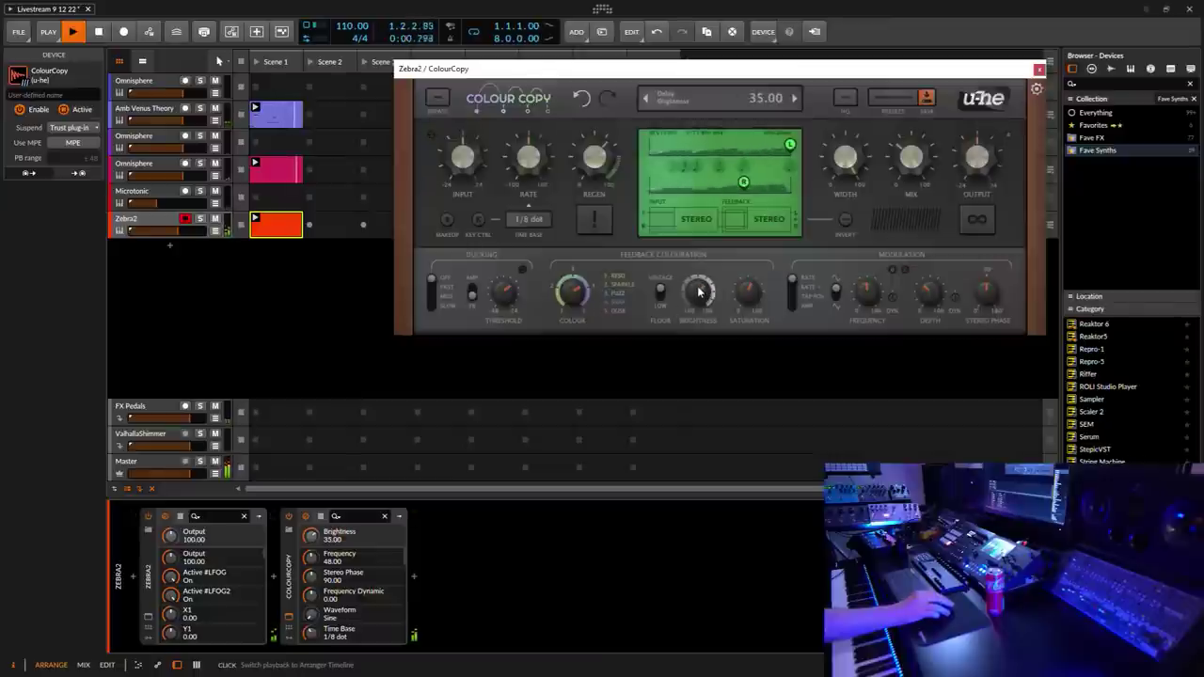
left_click_drag(697, 303, 697, 297)
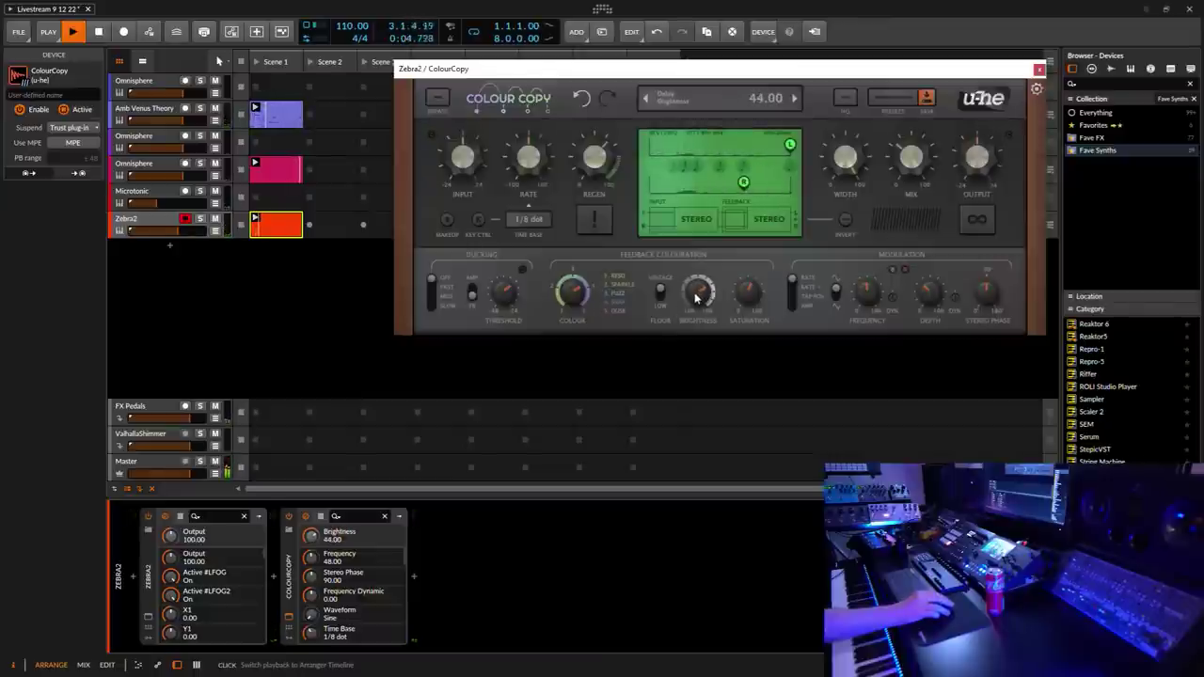
left_click(1039, 70)
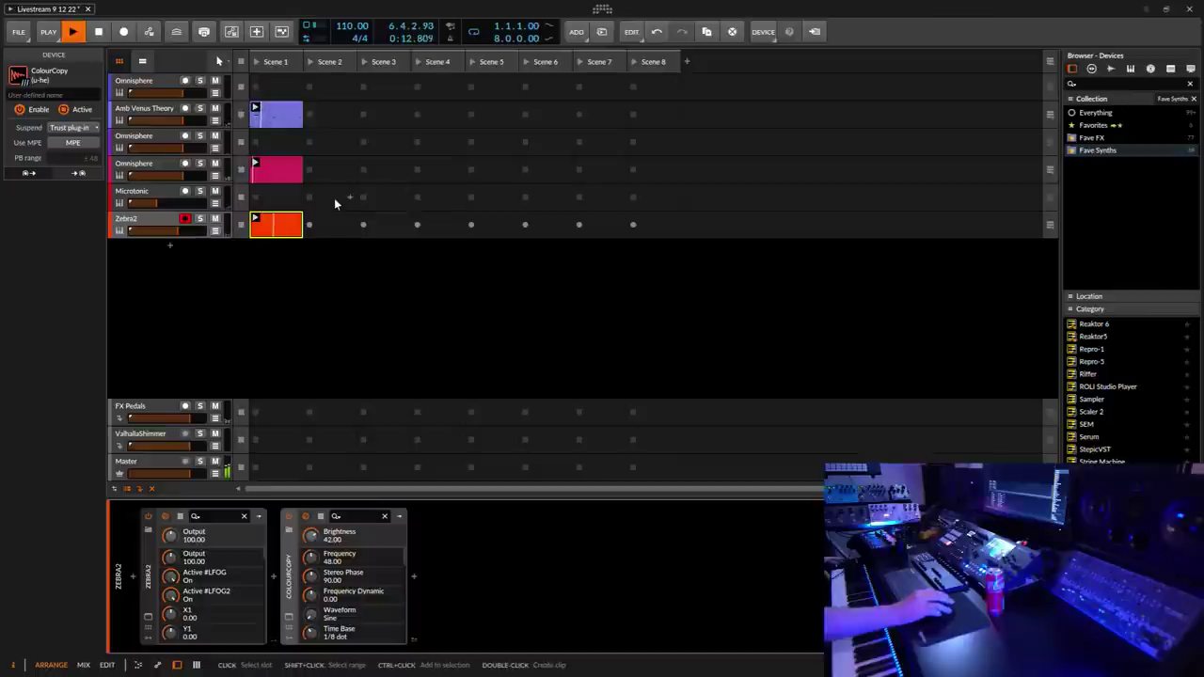
Step: Overdub modulation into the playing Zebra2 launcher clip, switch overdub off and show the track's Ch. 1 Modulation automation lane
left_click(256, 34)
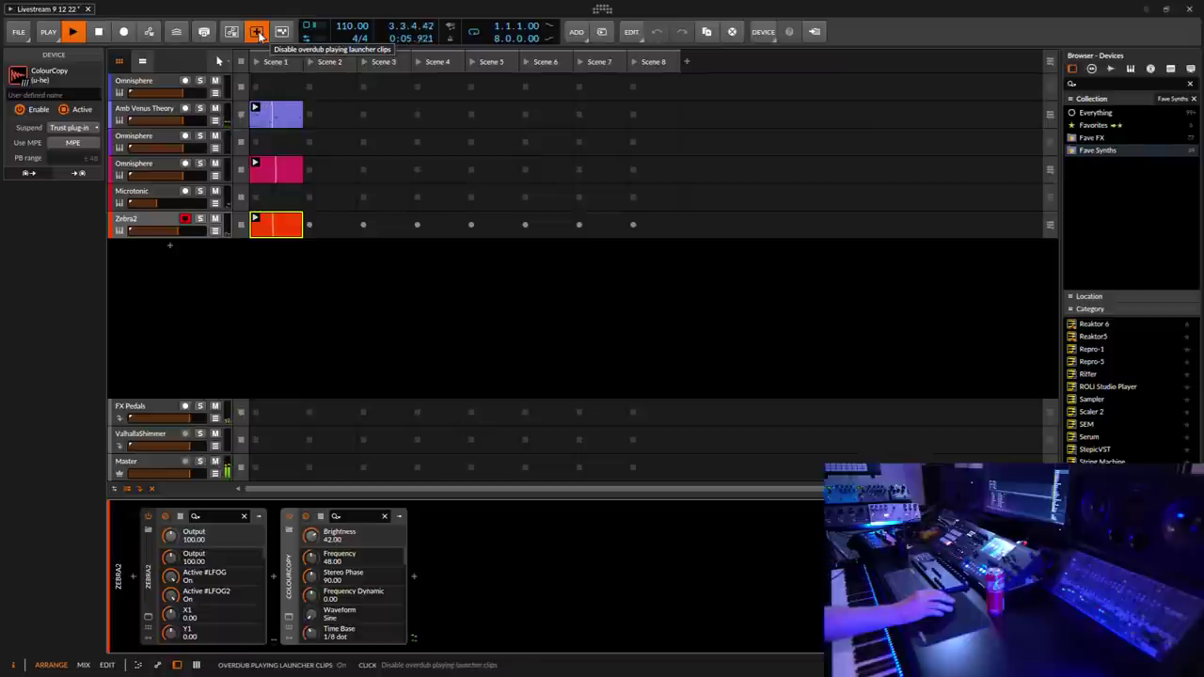
left_click(257, 32)
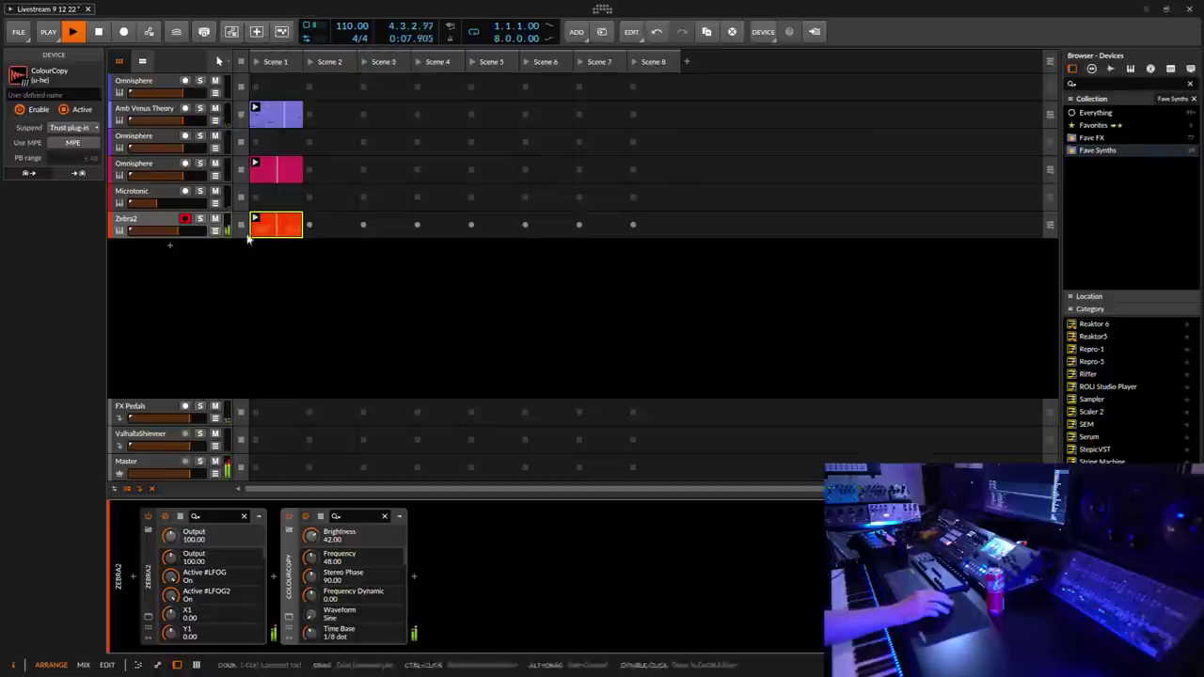
left_click(215, 231)
left_click(157, 247)
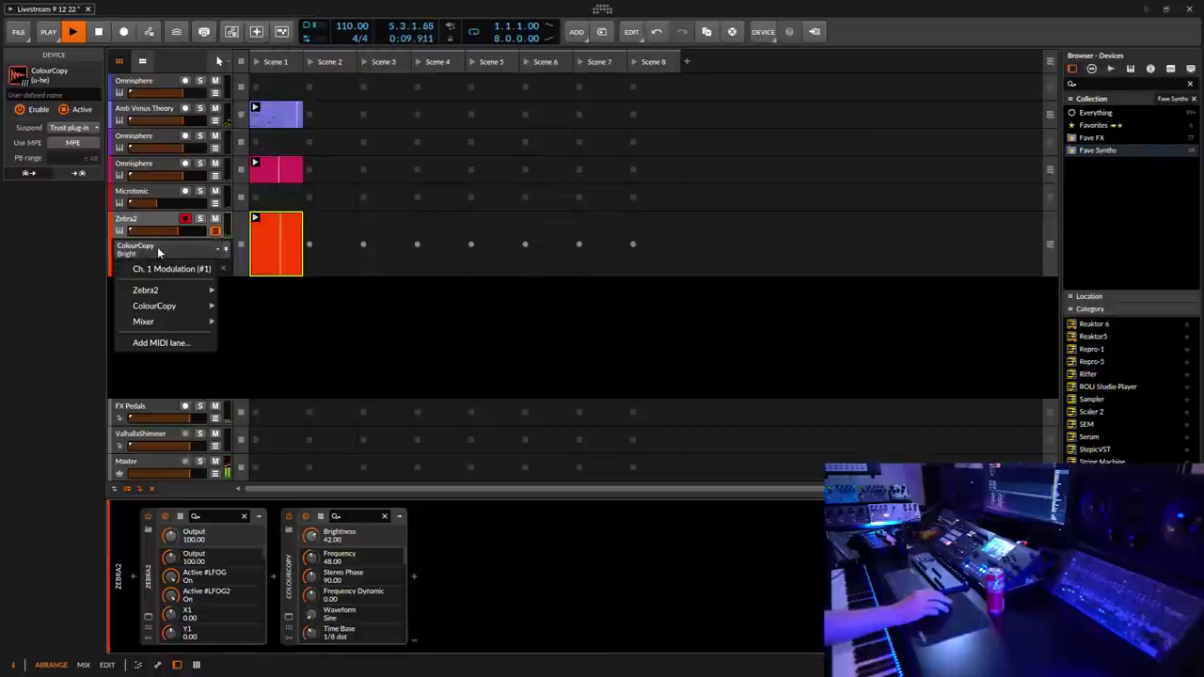
left_click(169, 271)
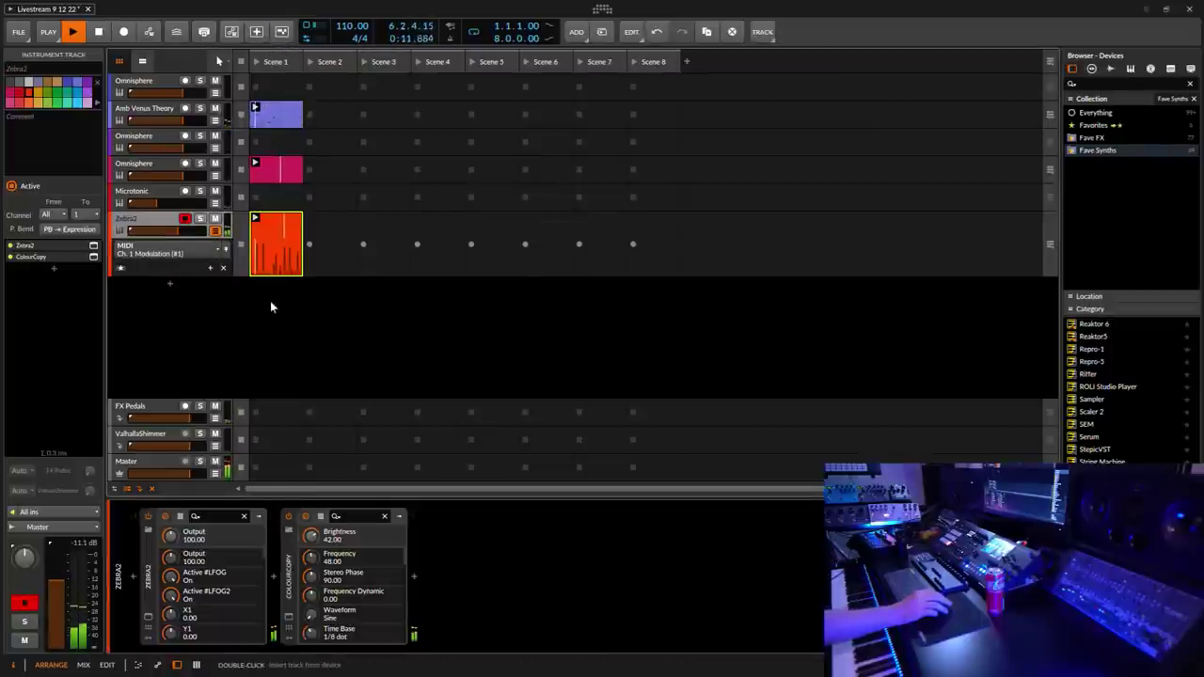
Step: Hide the Zebra2 automation lane, lower the track's volume to -6.5 dB and save the project
left_click(216, 232)
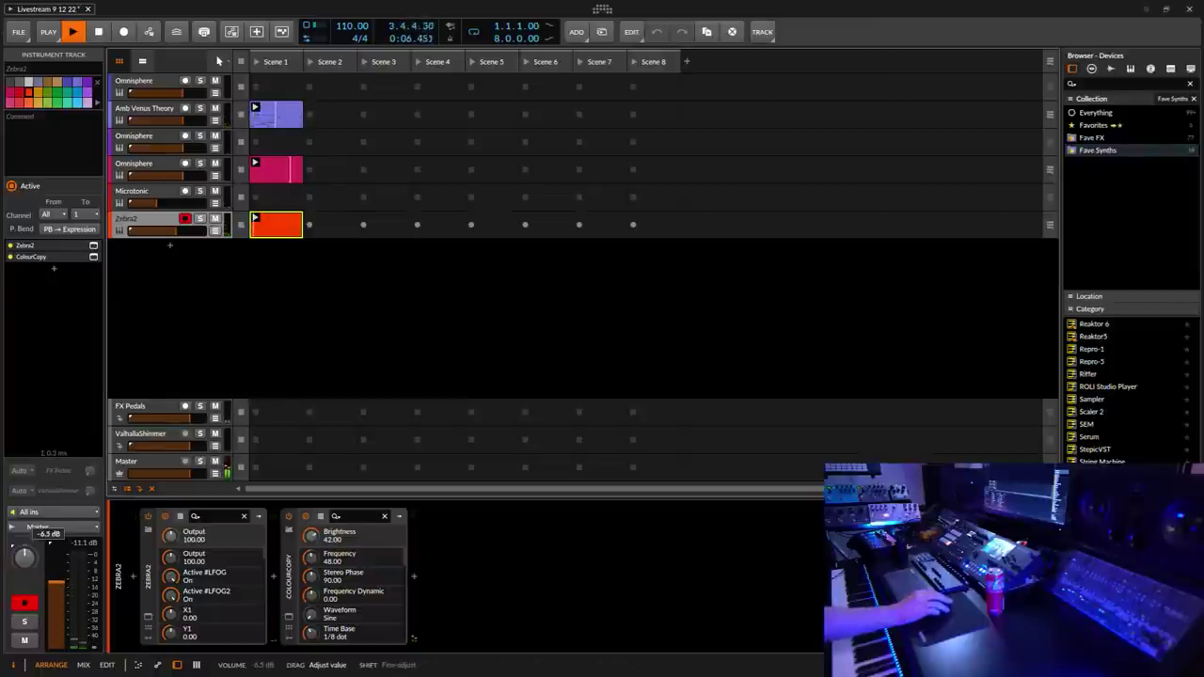
left_click_drag(49, 544, 49, 545)
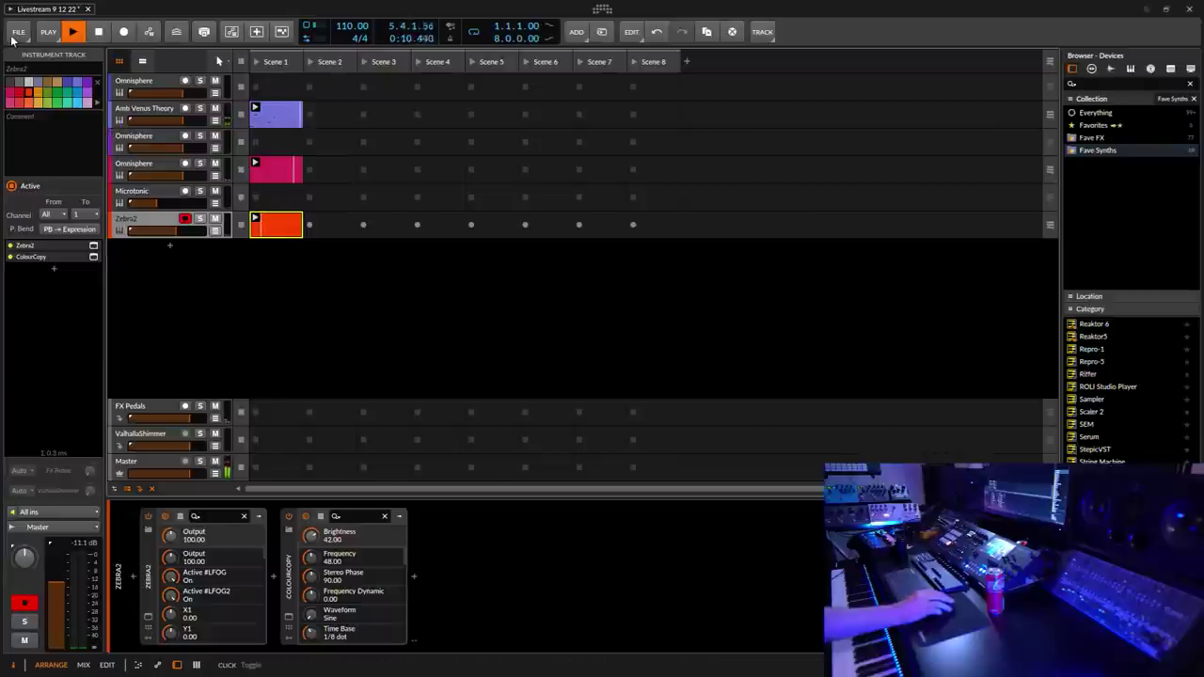
left_click(14, 35)
left_click(35, 91)
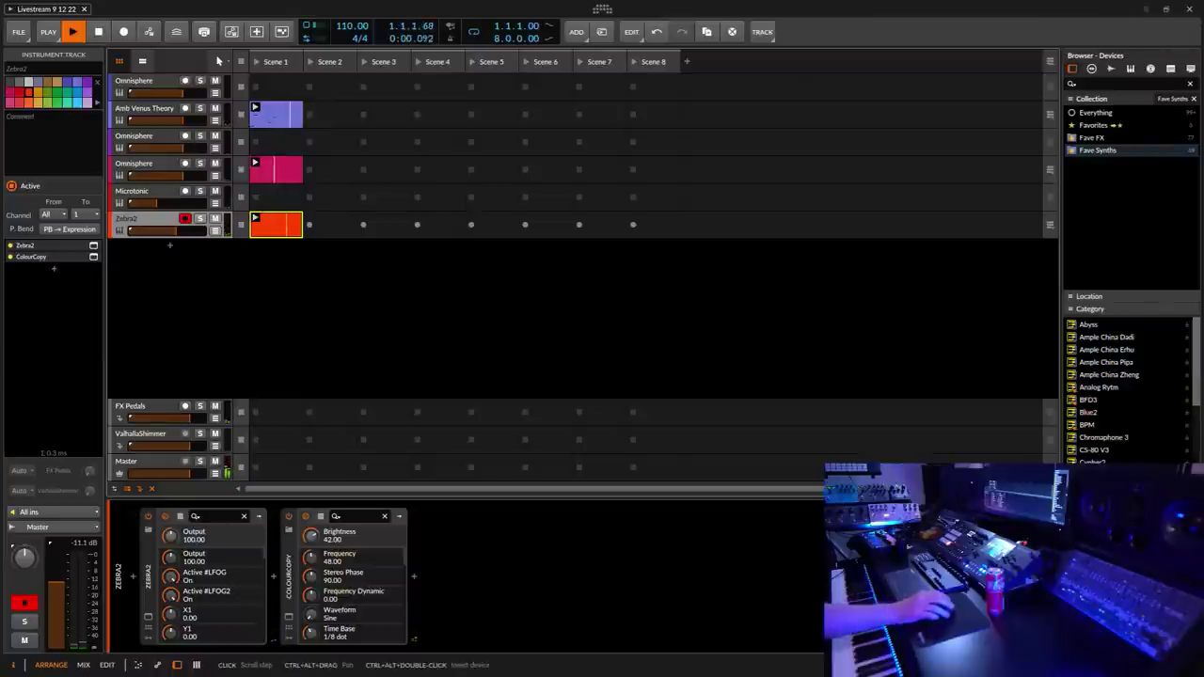
Step: Open the Zebra2 clip's notes, inspect the note expression and micro-pitch displays, and return to the device chain
left_click_drag(1195, 376, 1194, 428)
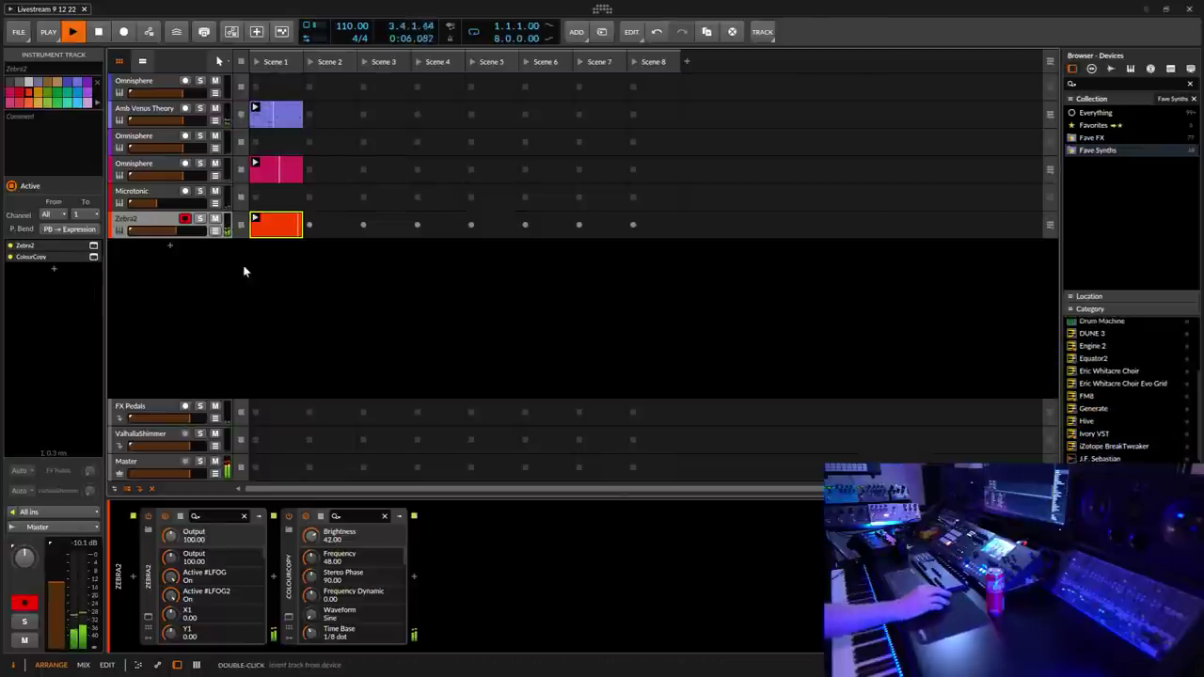
key("a")
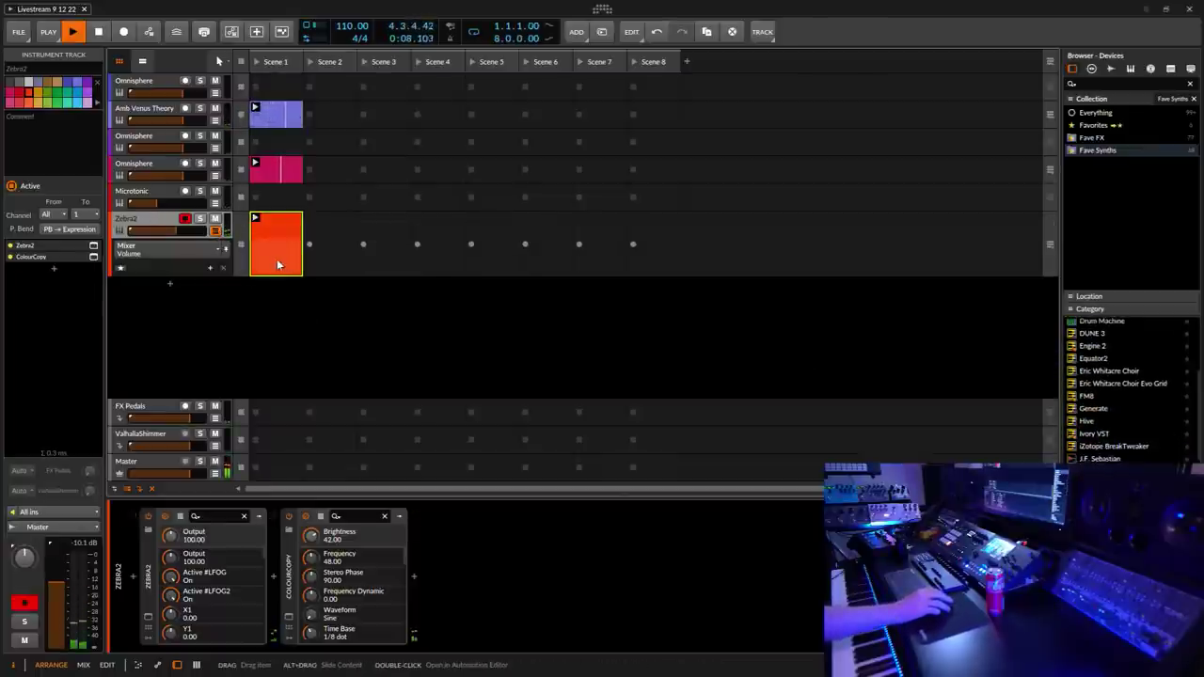
left_click(276, 225)
double_click(276, 226)
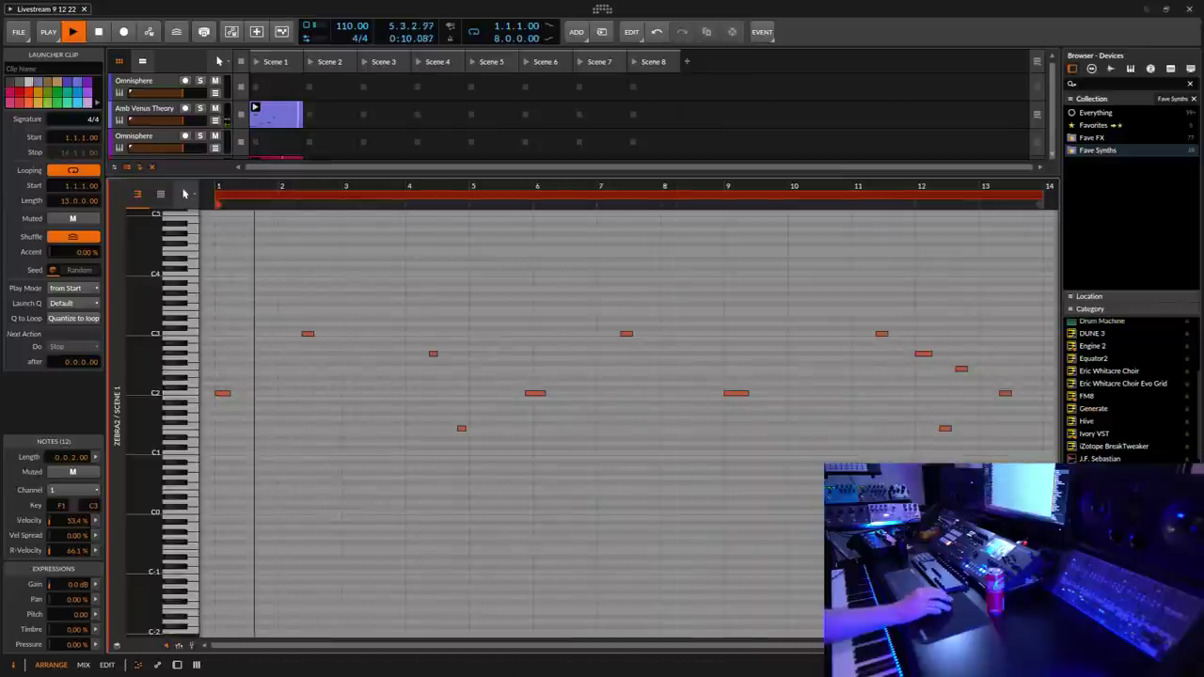
left_click(179, 645)
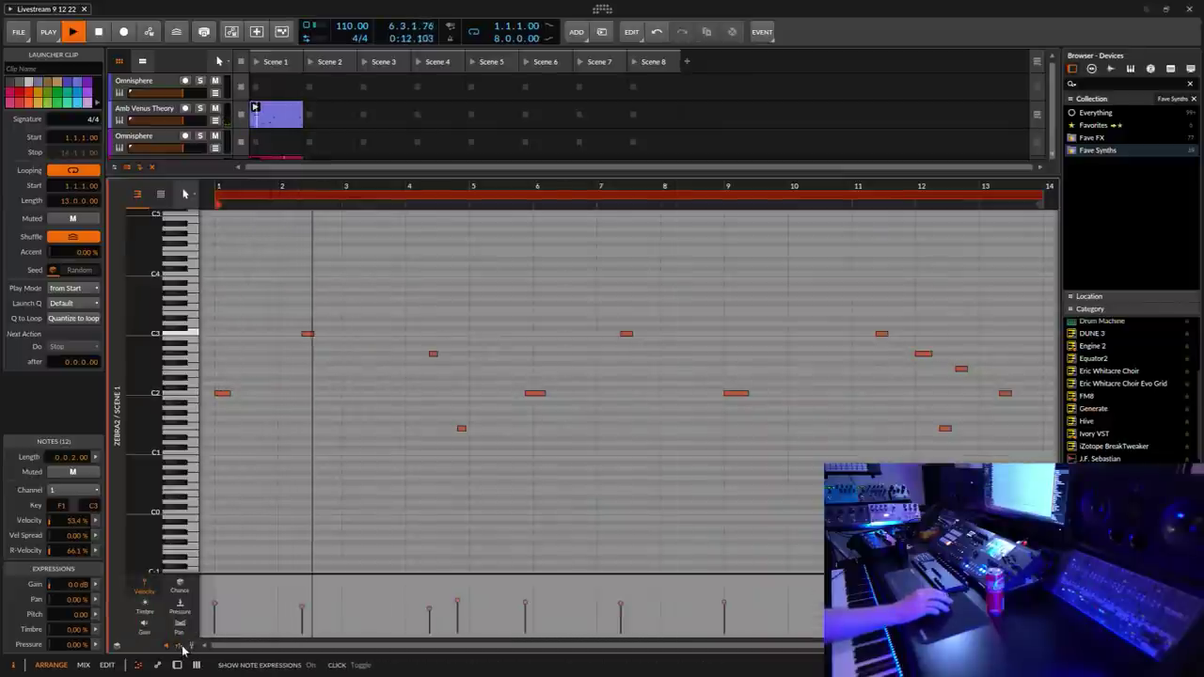
left_click(190, 647)
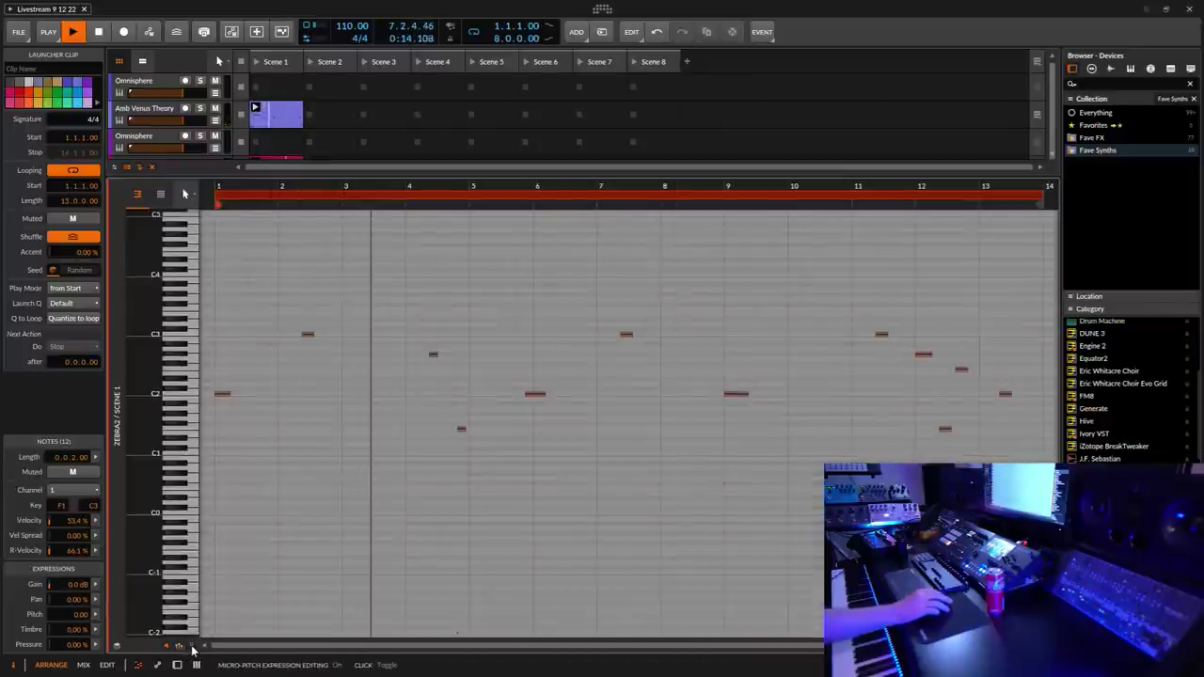
left_click(176, 665)
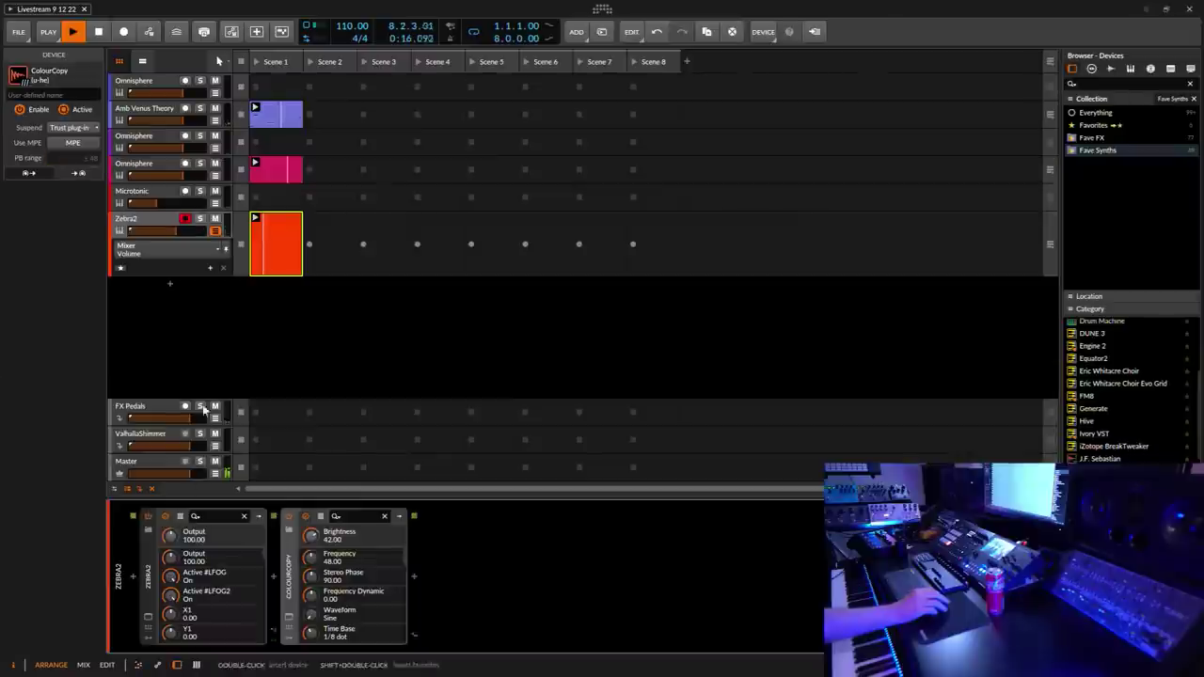
Step: Open the Zebra2 clip's Ch. 1 Modulation curve in the automation editor and lower the tip of its bar 4 peak
left_click(141, 249)
left_click(178, 267)
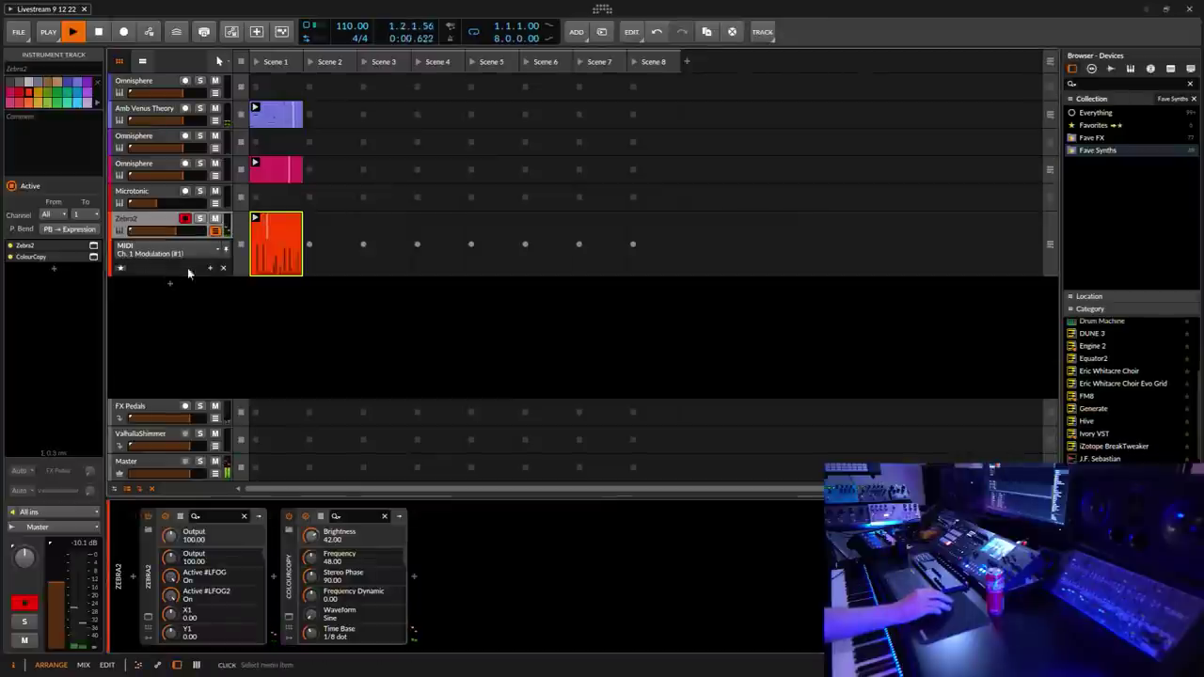
double_click(278, 267)
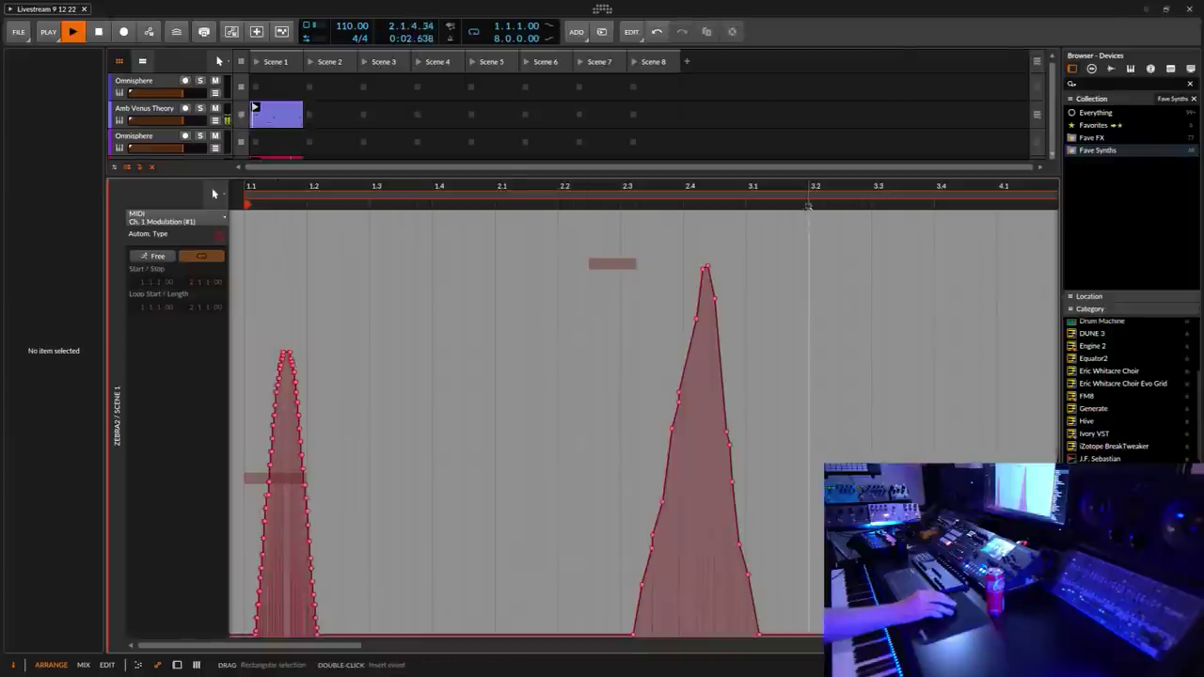
key("minus")
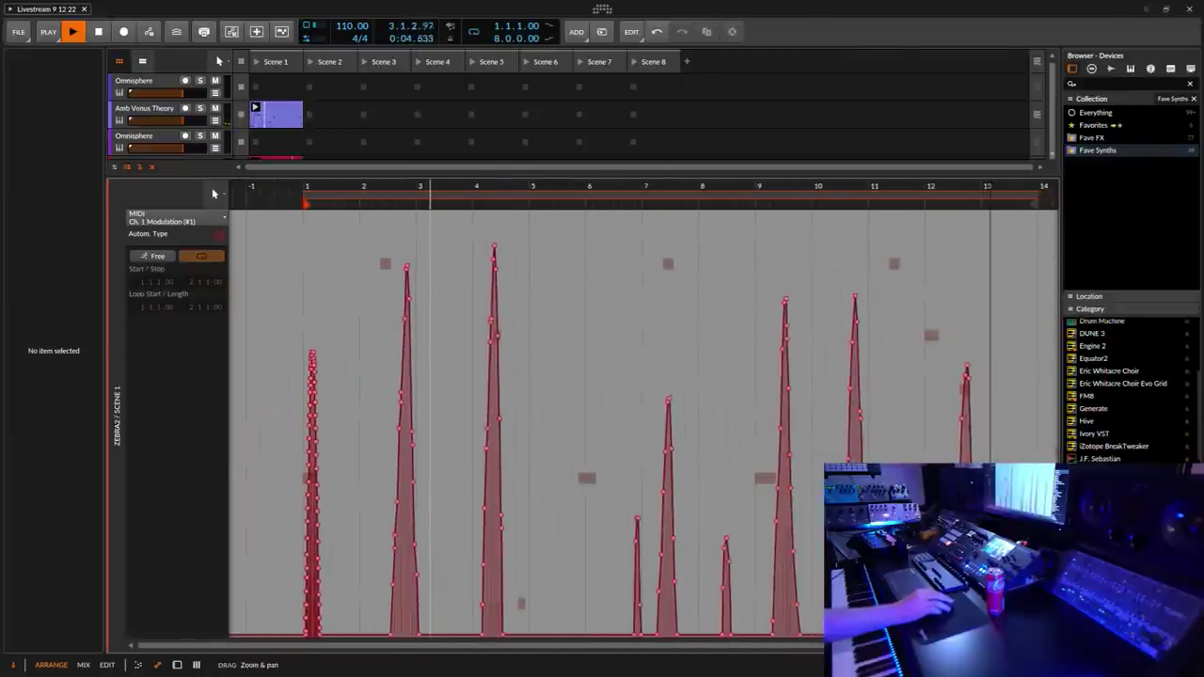
key("minus")
key("minus")
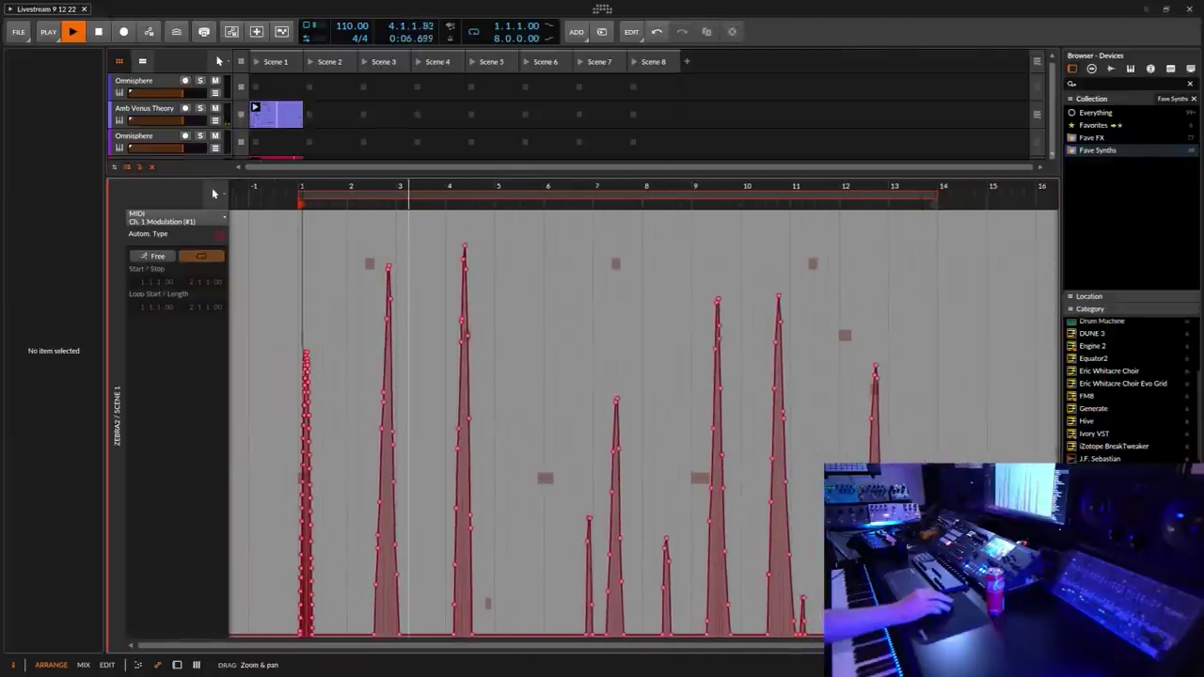
left_click_drag(451, 192, 416, 190)
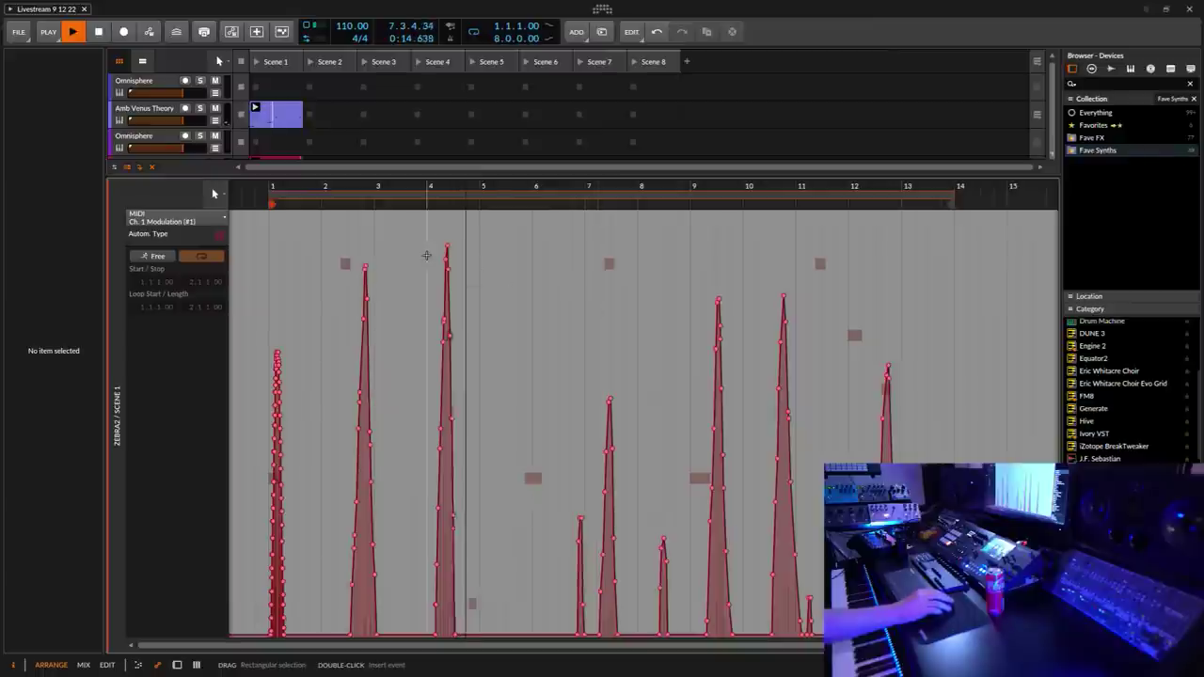
left_click_drag(425, 230, 449, 381)
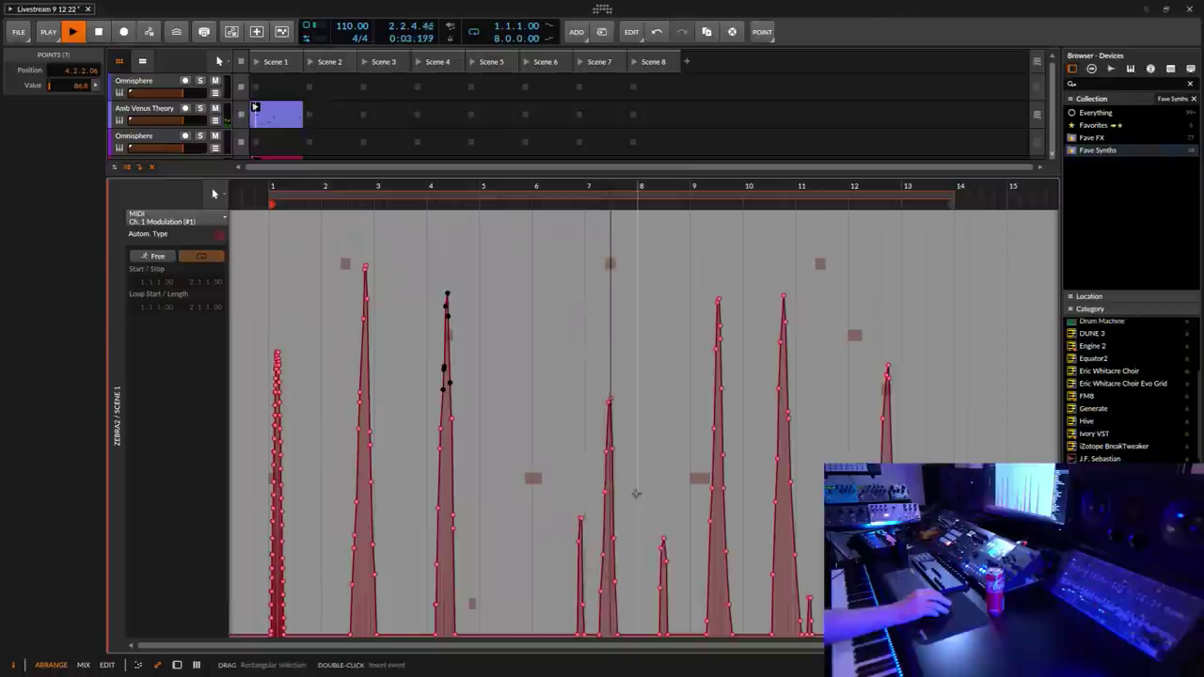
Step: Lower the tip of the modulation peak in bar 10, return to the device chain and hide the Zebra2 automation lane
left_click_drag(768, 193, 531, 193)
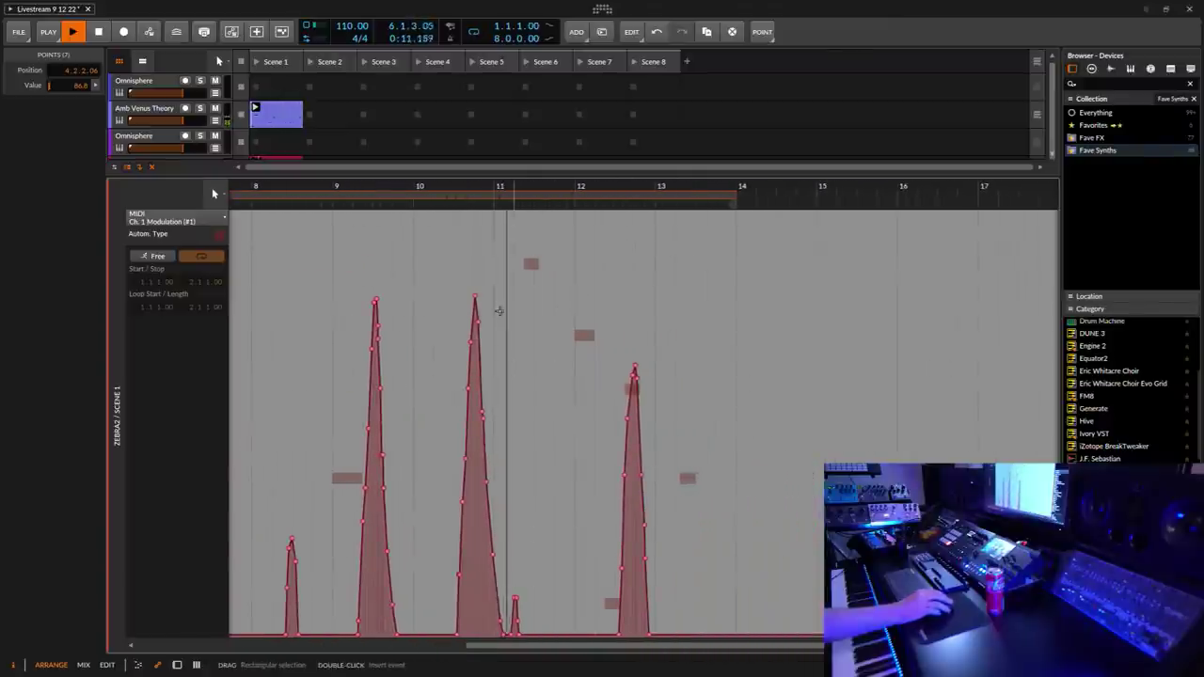
left_click_drag(440, 282, 484, 472)
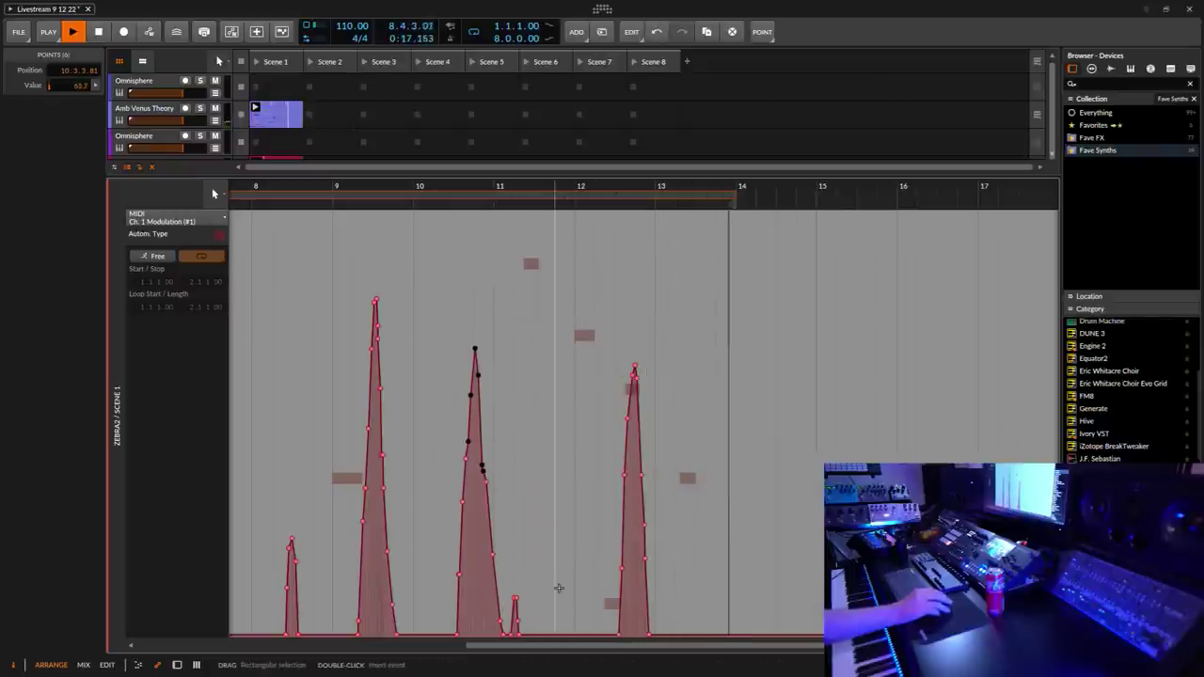
left_click(175, 665)
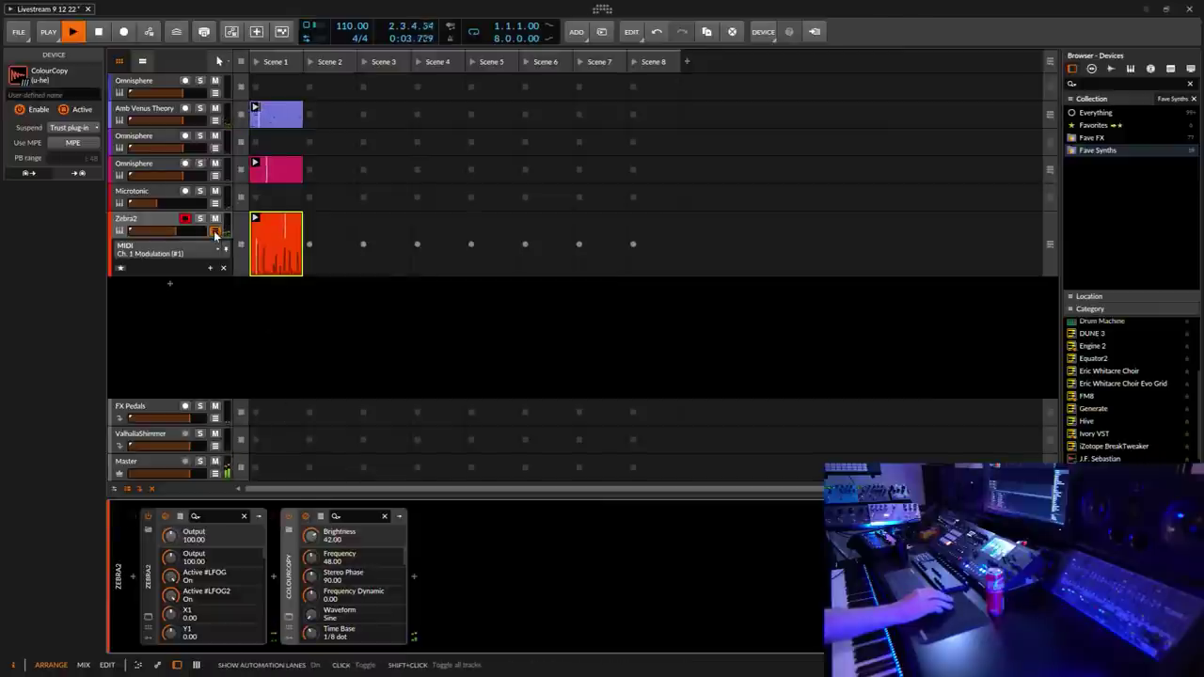
left_click(216, 232)
Step: Lower the Zebra2 track's volume slightly and save the project
left_click(139, 532)
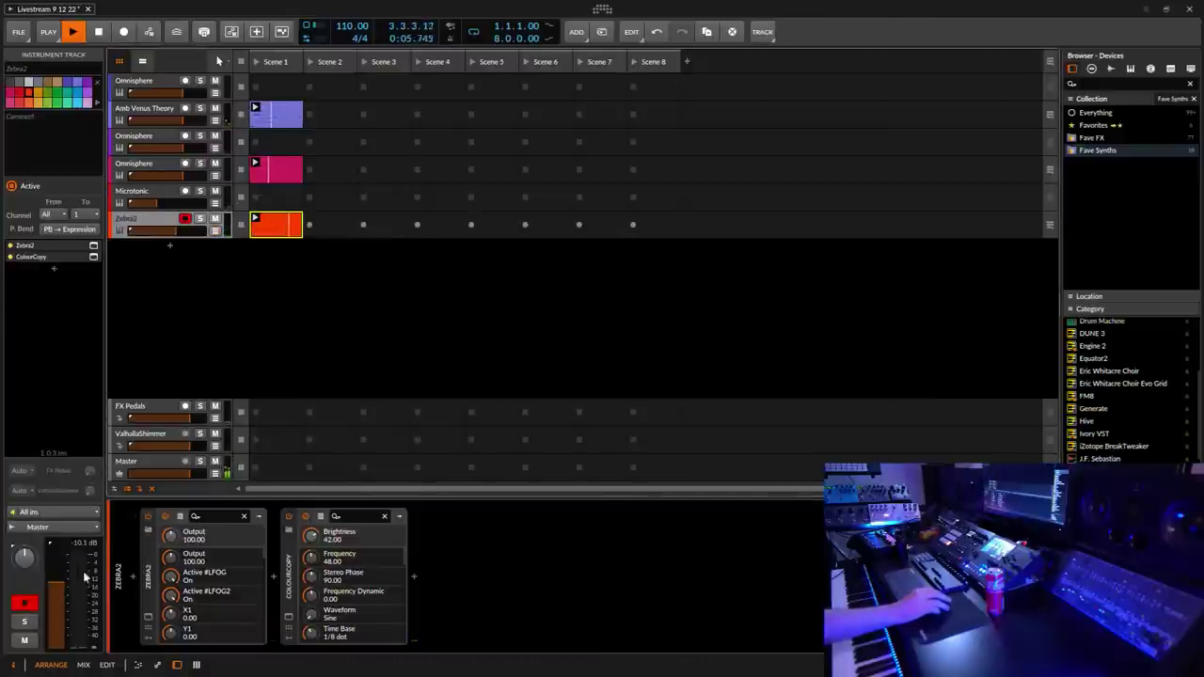
left_click_drag(61, 581, 61, 578)
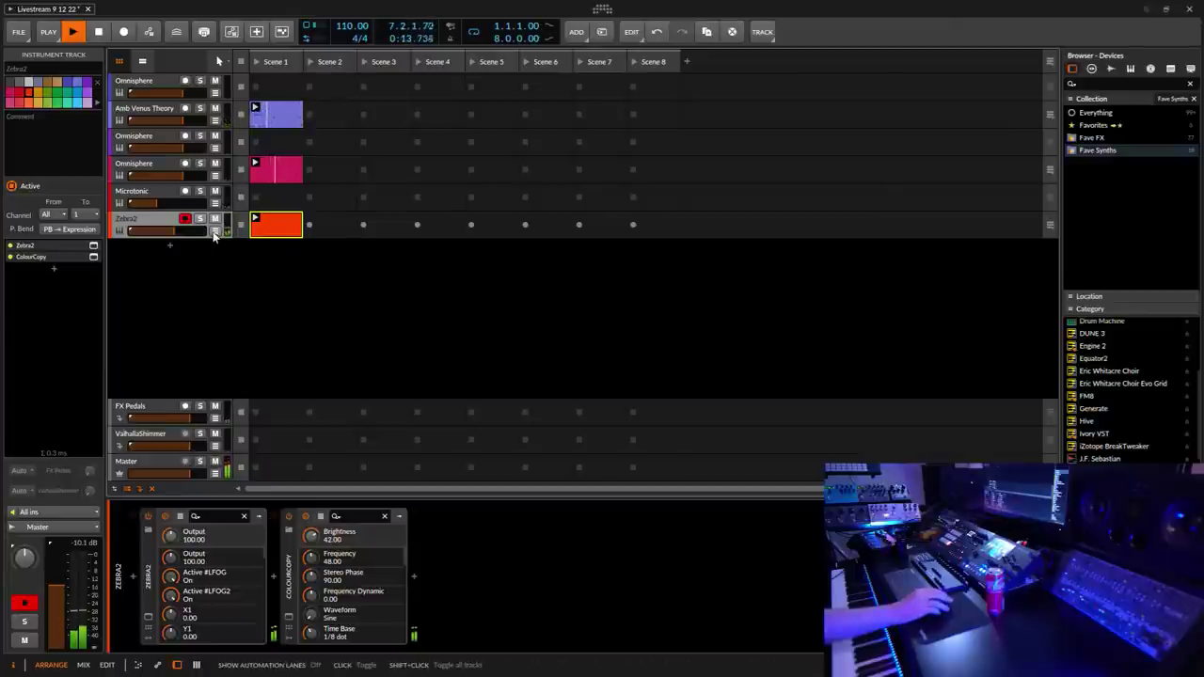
left_click(19, 31)
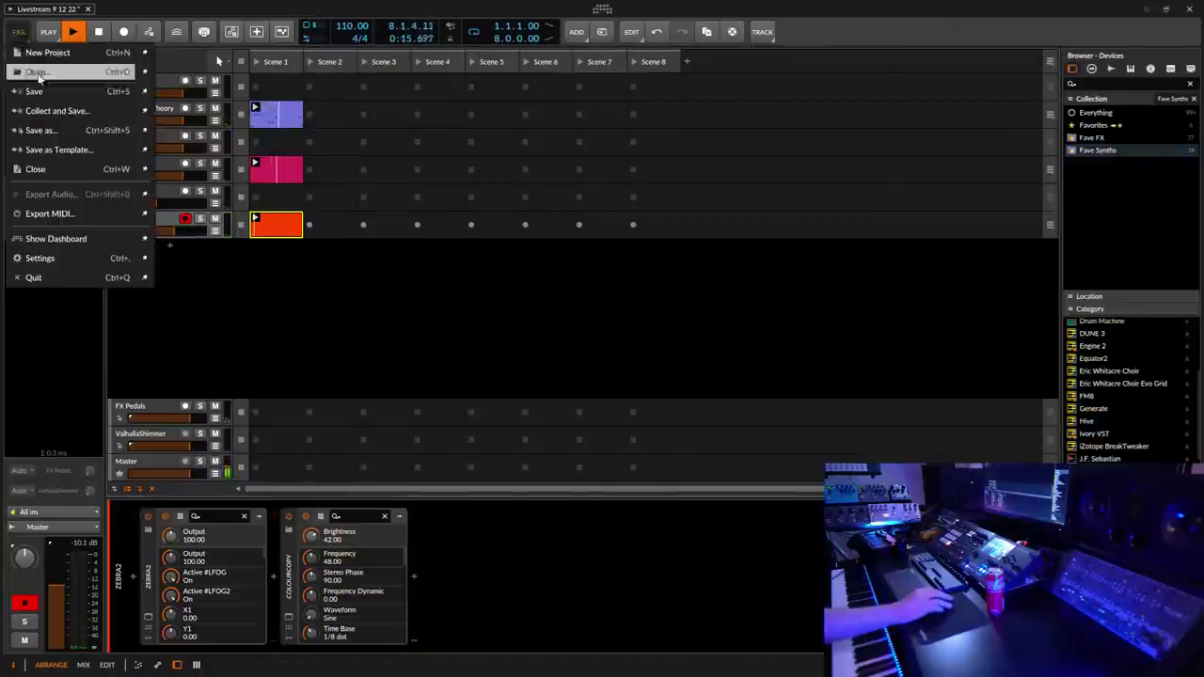
left_click(30, 94)
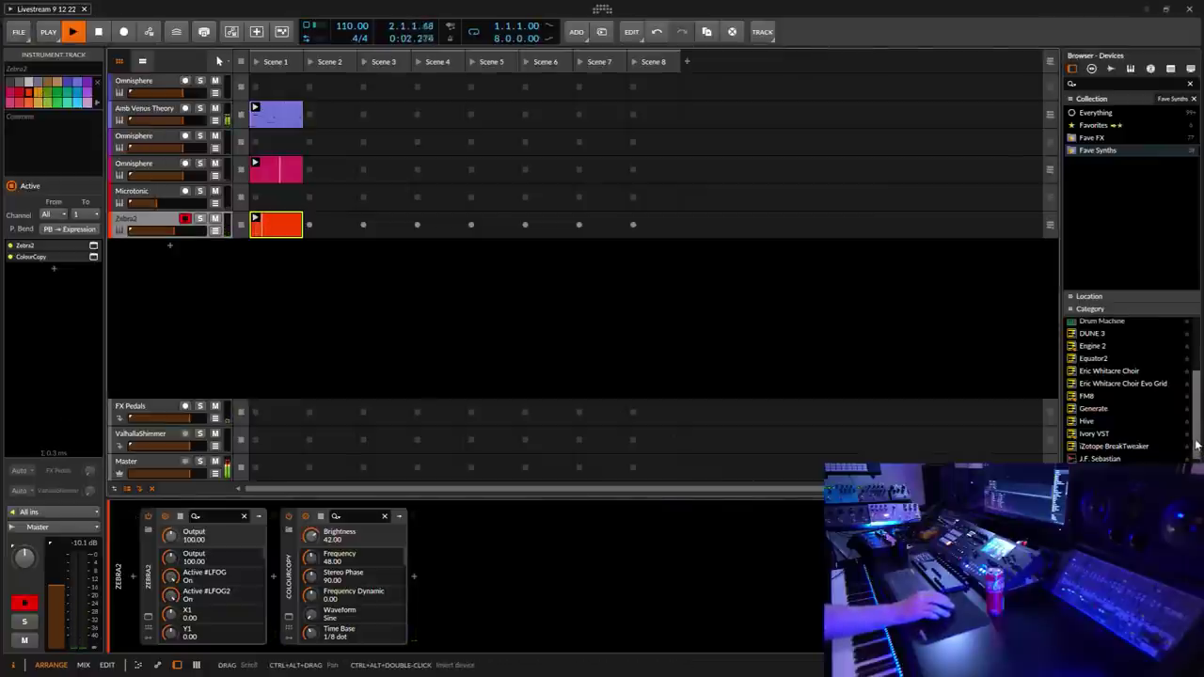
Step: Arm the Omnisphere track directly below Amb Venus Theory, turn down its FX Pedals send and record a clip in Scene 1
left_click_drag(1197, 445, 1200, 352)
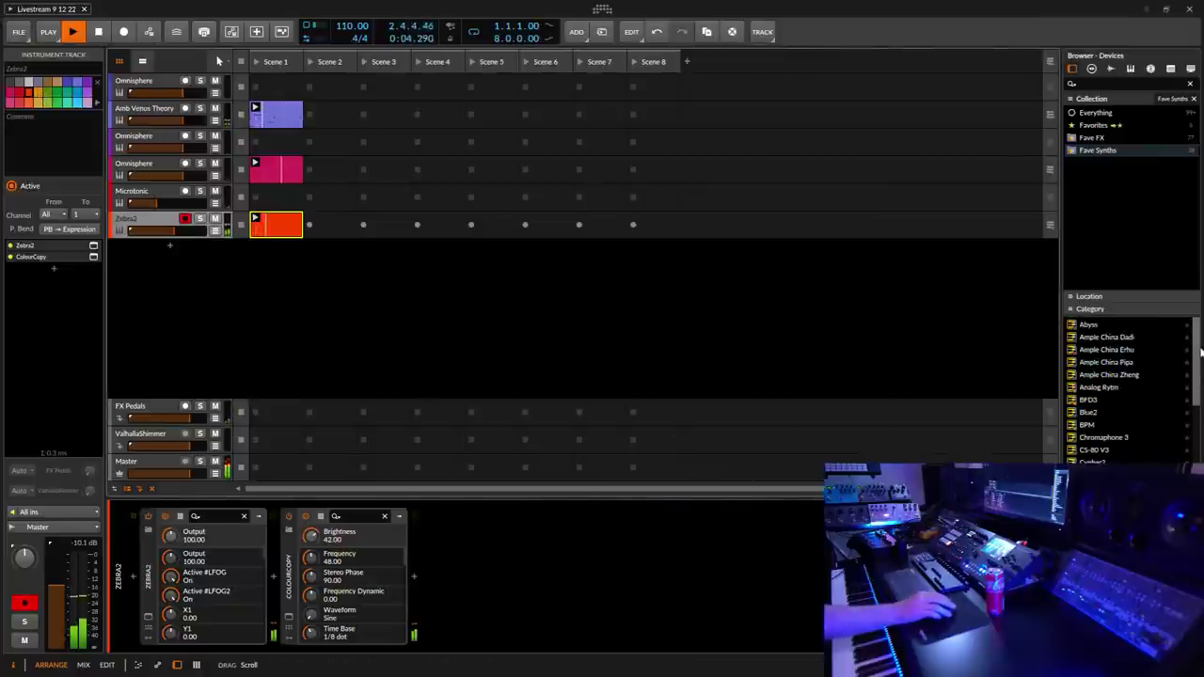
left_click(183, 149)
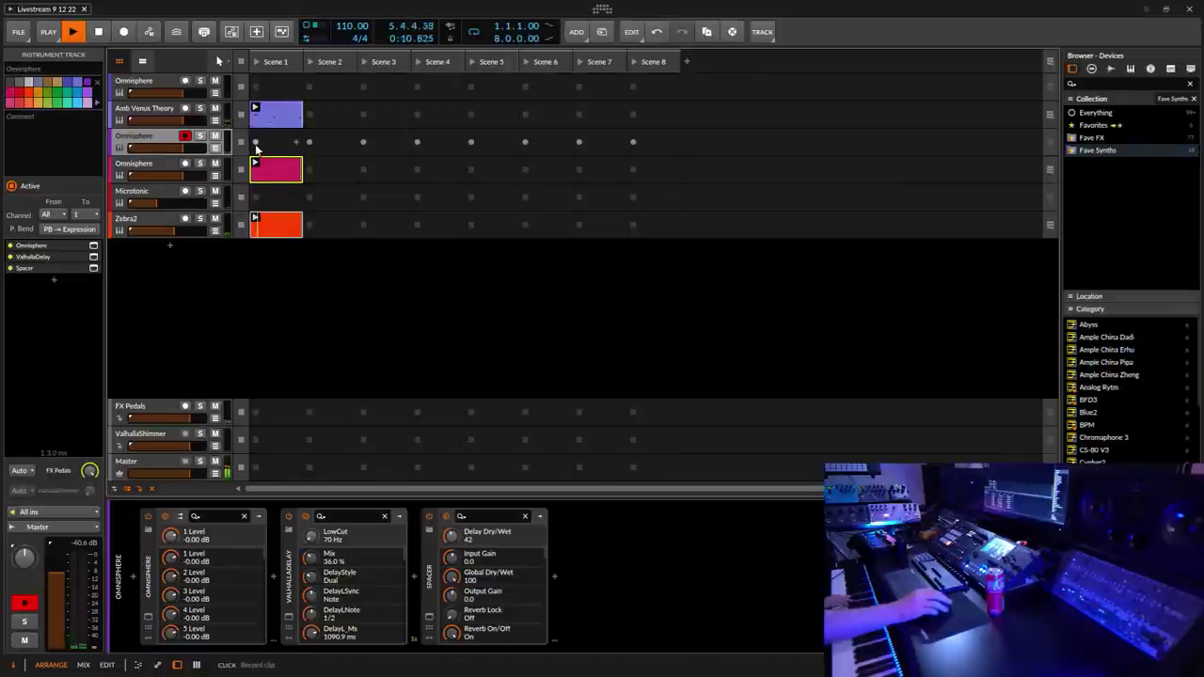
left_click_drag(89, 470, 89, 470)
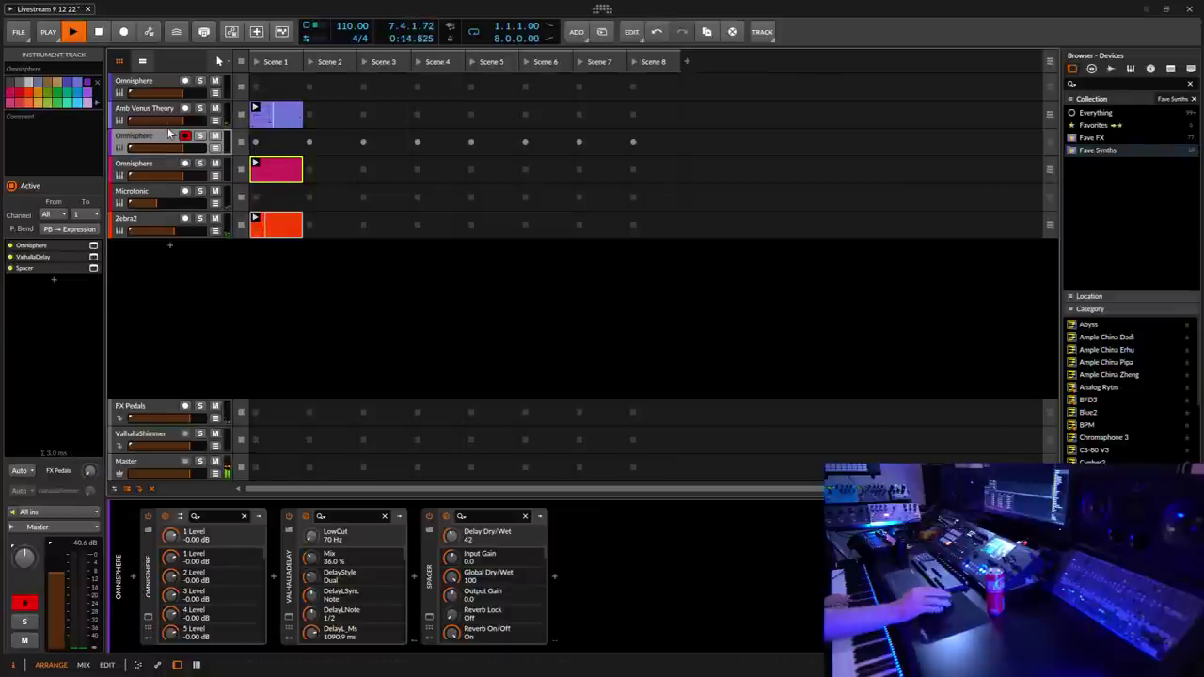
left_click(255, 143)
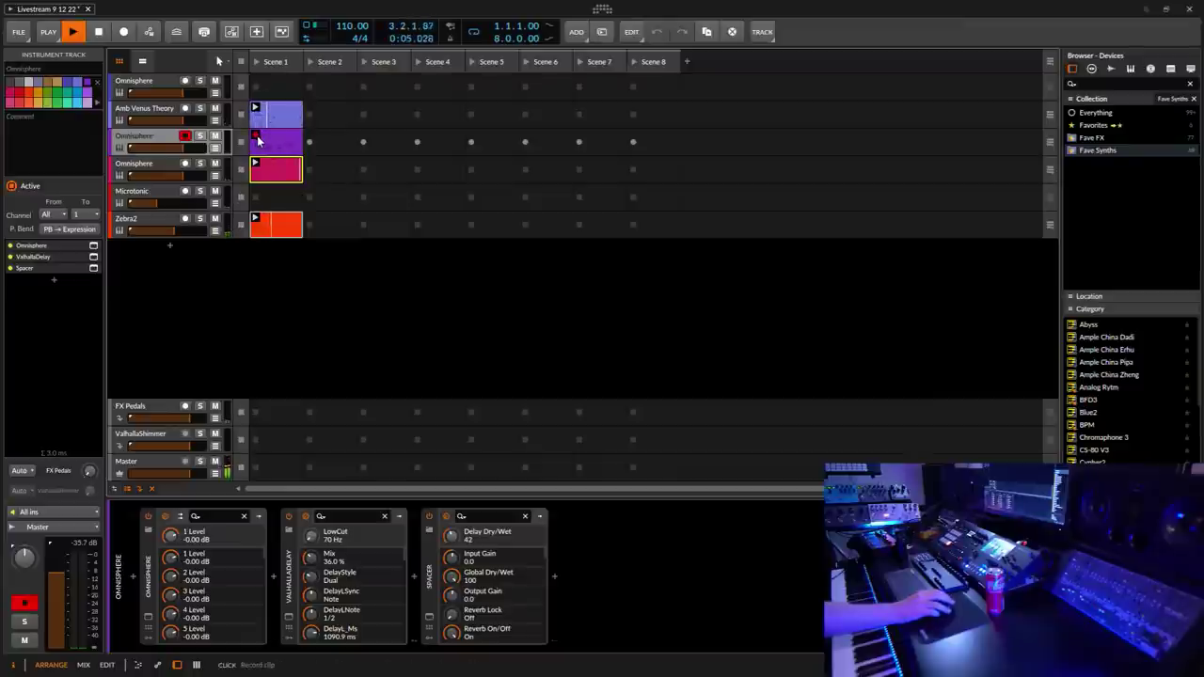
left_click(257, 139)
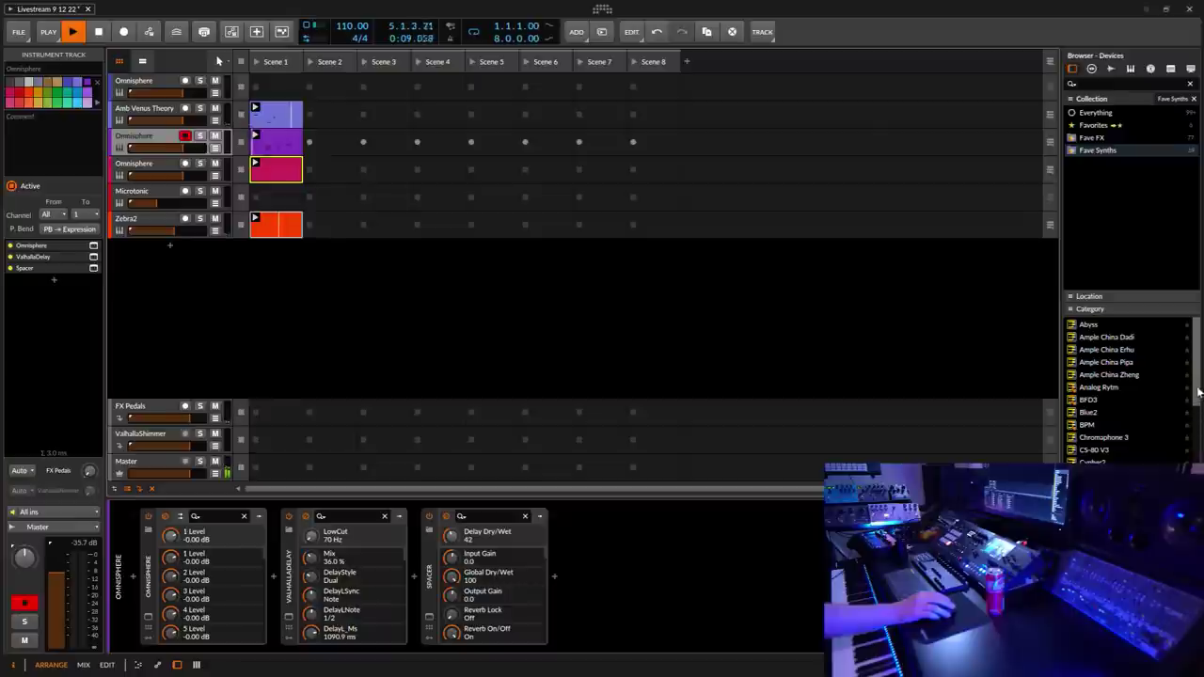
Step: Add a new Omnisphere instrument track below Zebra2 and open its full patch browser
left_click_drag(1198, 395, 1200, 465)
left_click_drag(1099, 456, 411, 331)
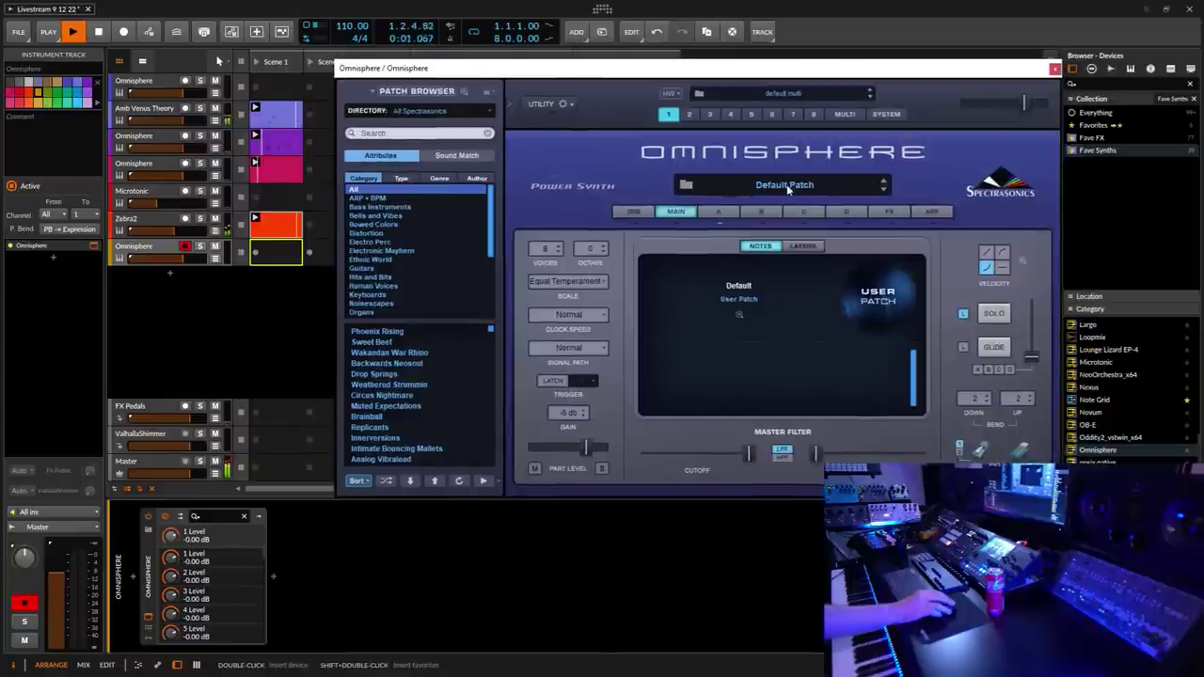
left_click(787, 185)
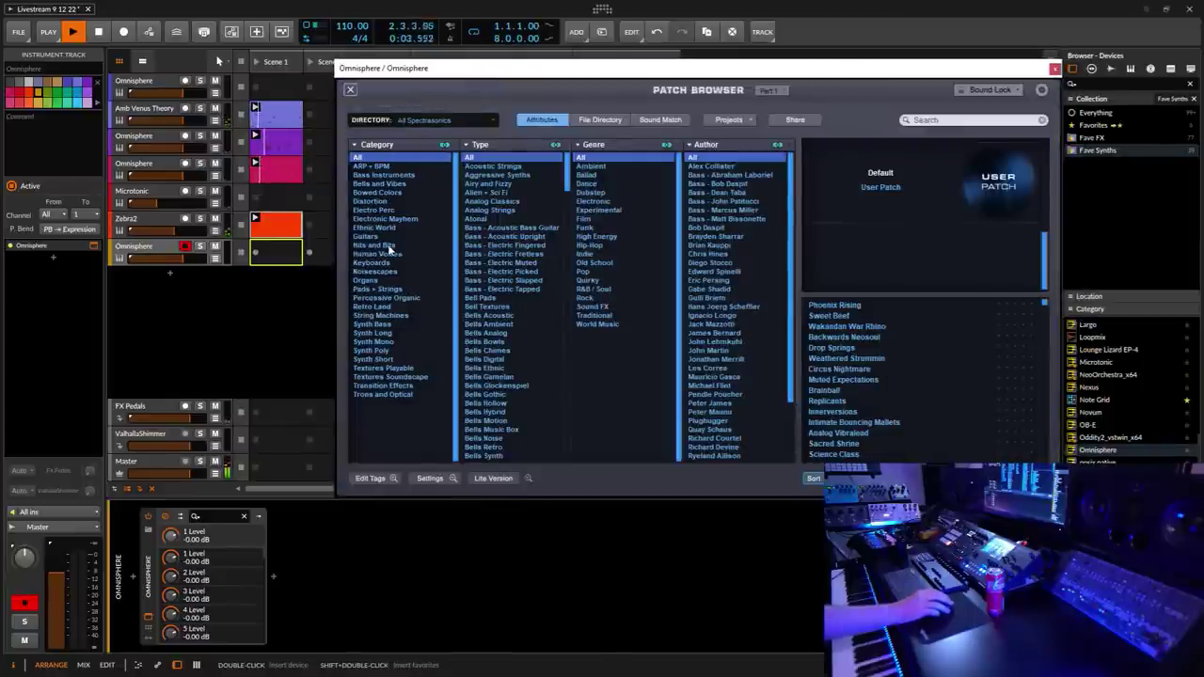
Step: Load the Stick - Chapman Stick patch from the Bass Instruments category
left_click(381, 175)
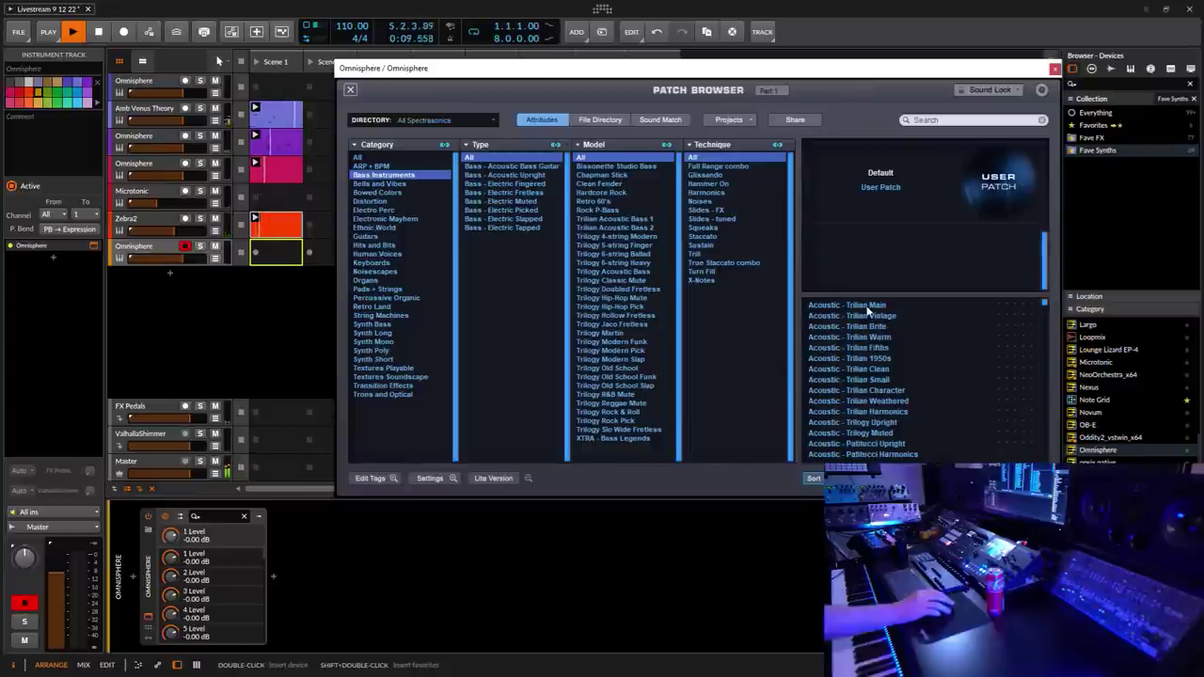
scroll(919, 377, "down", 5)
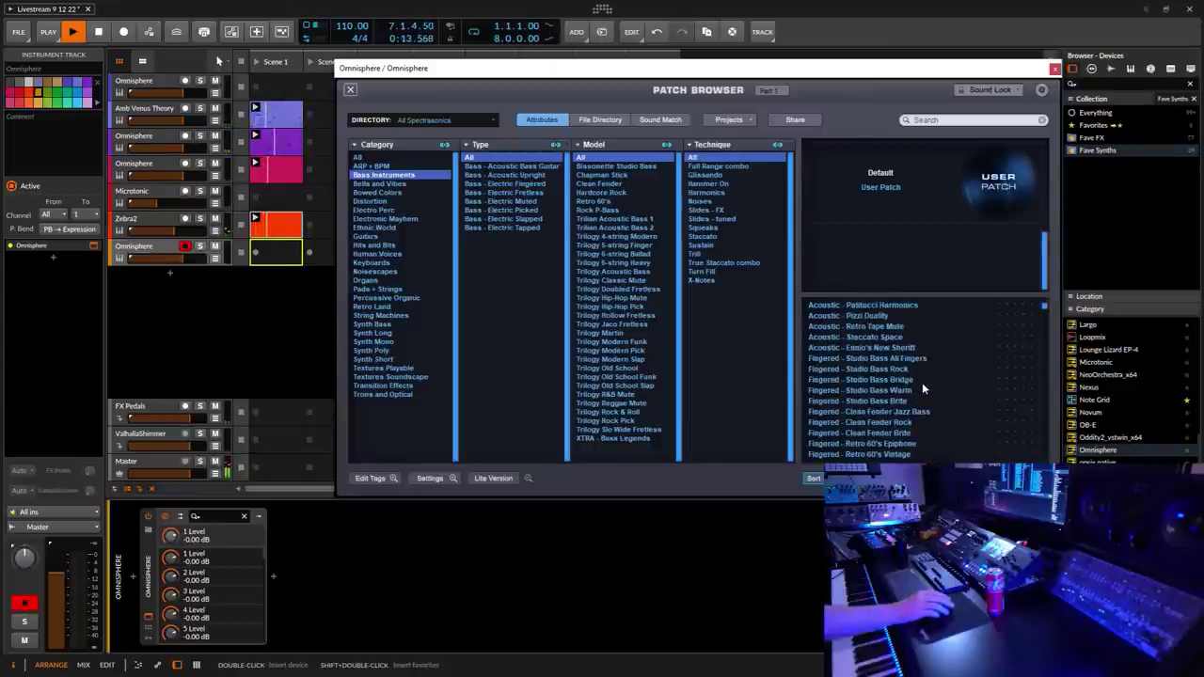
scroll(921, 382, "down", 3)
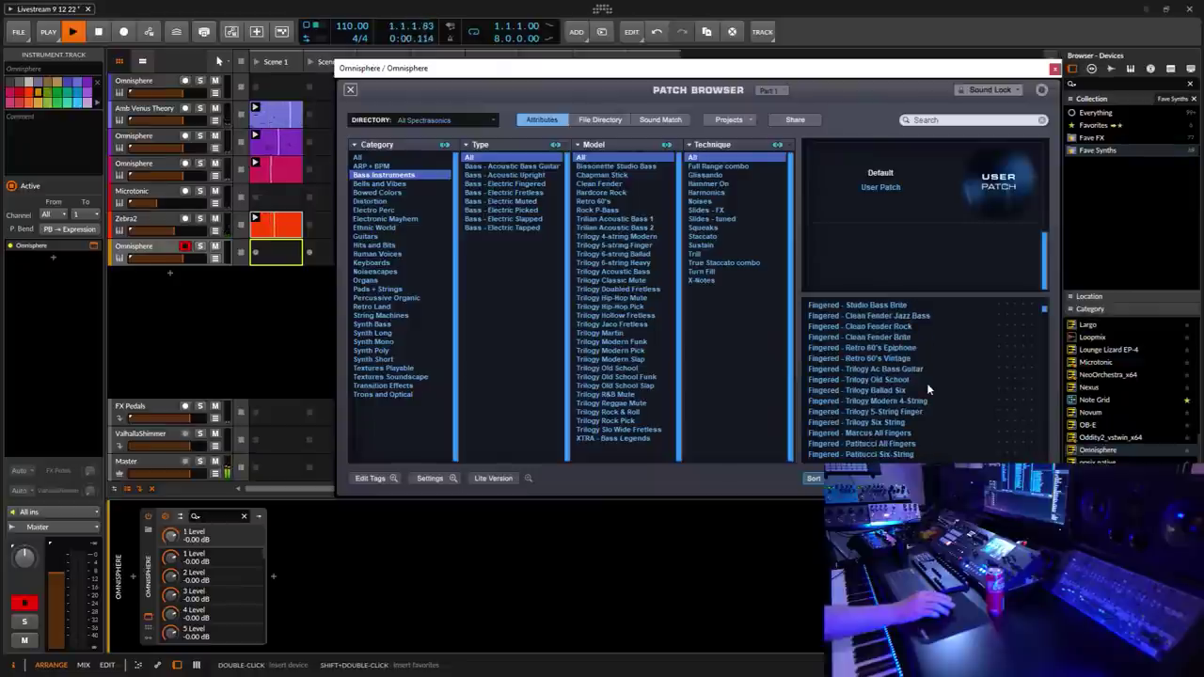
scroll(926, 383, "down", 3)
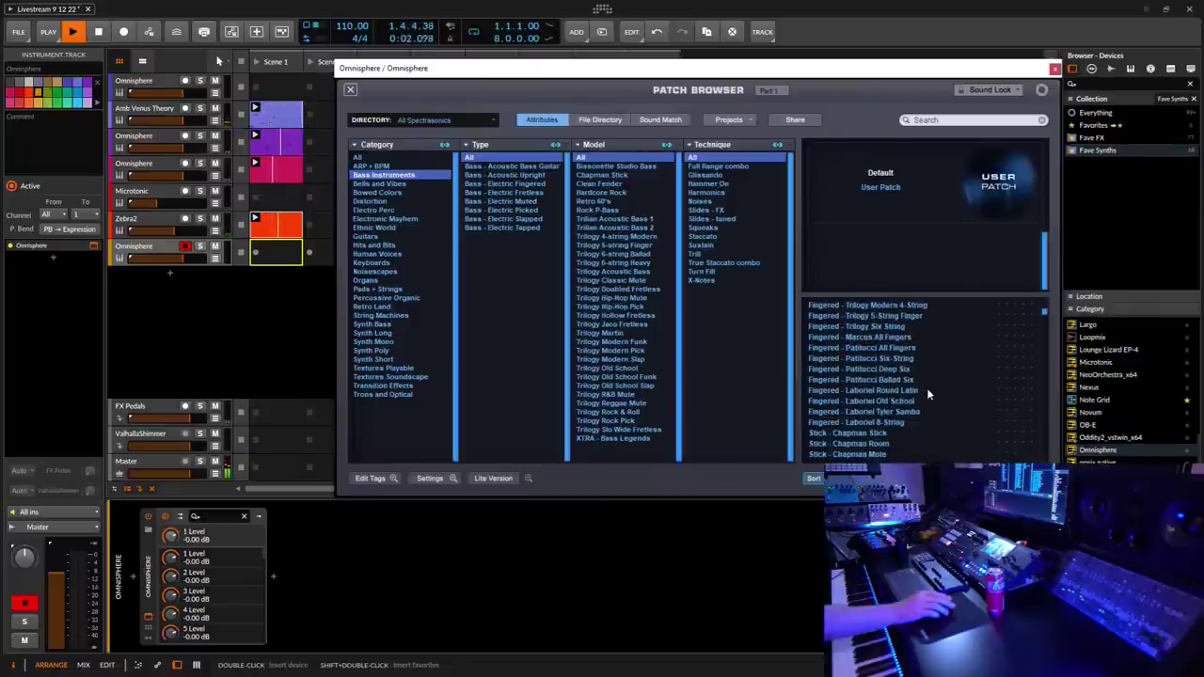
scroll(927, 393, "down", 3)
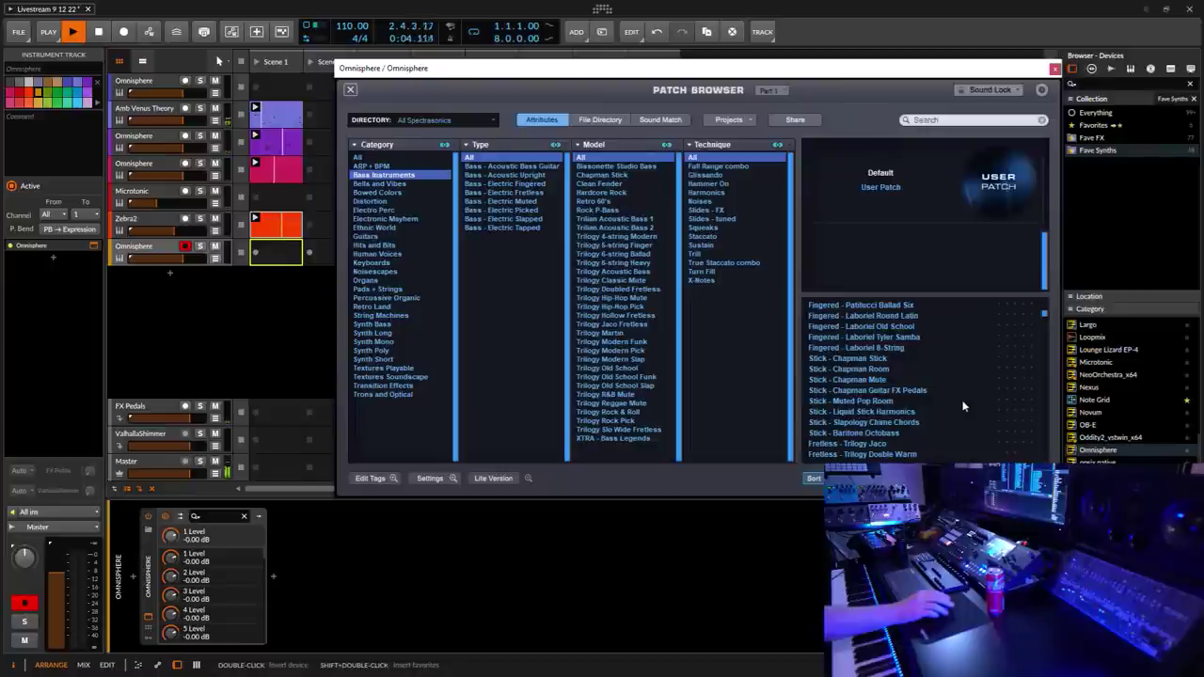
scroll(956, 392, "down", 1)
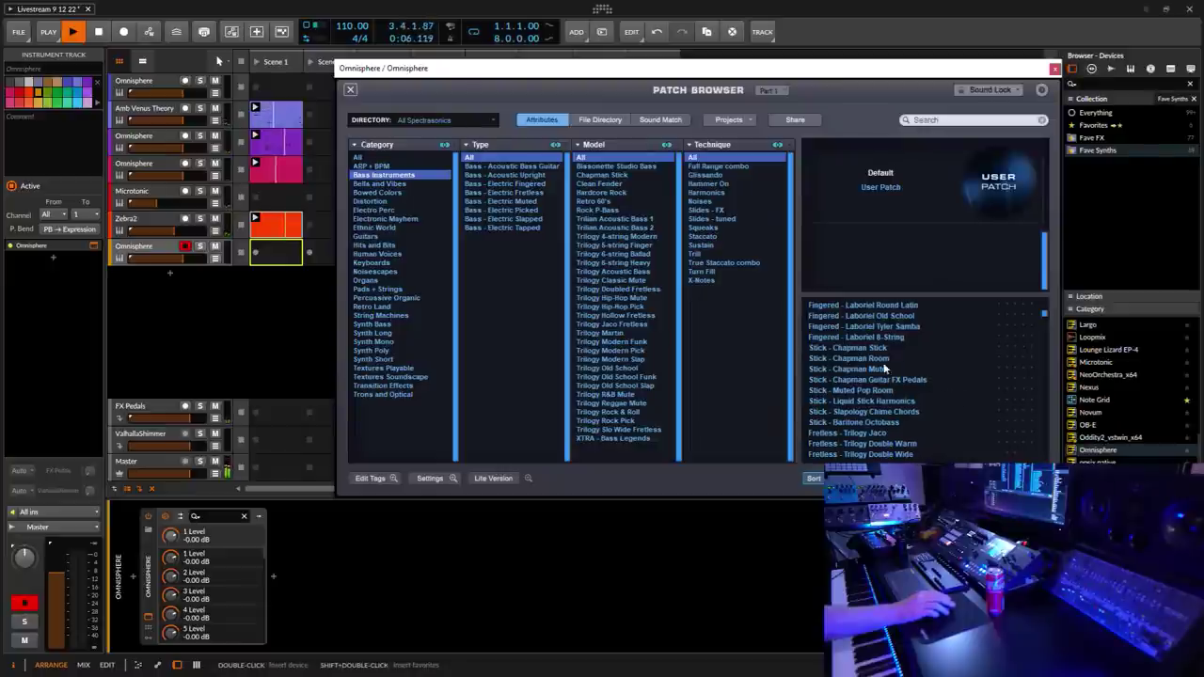
left_click(867, 349)
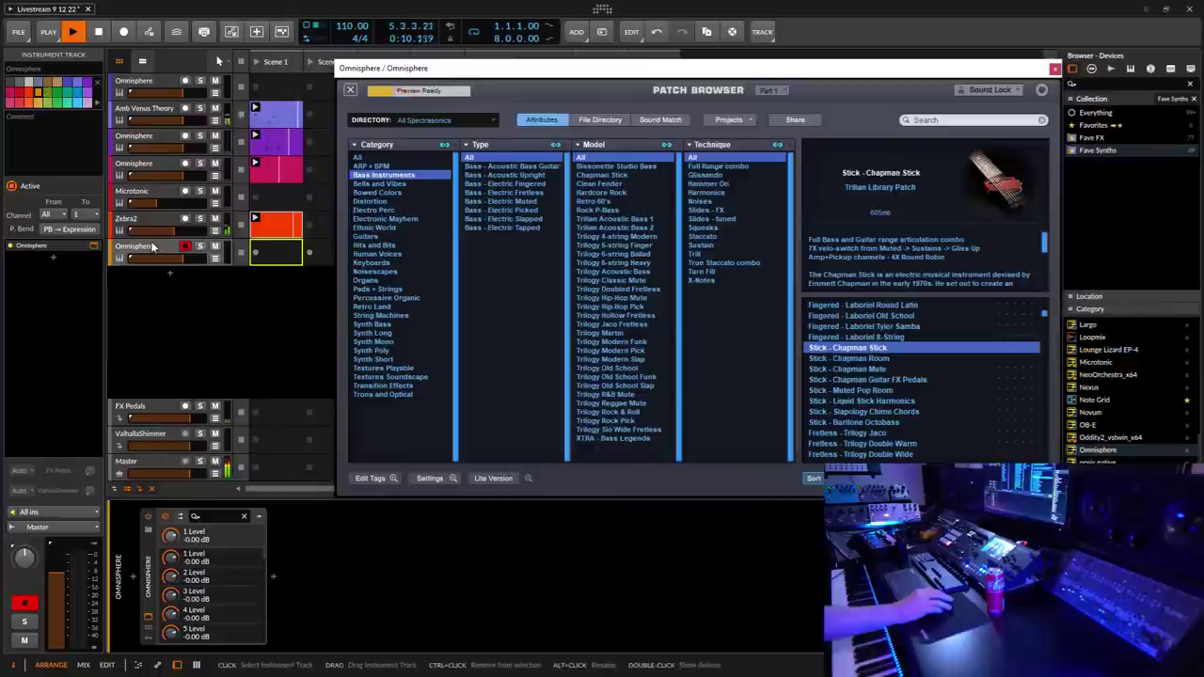
Step: Lower the new Omnisphere track's volume to about -16 dB, then close the patch browser and plug-in window
left_click(162, 295)
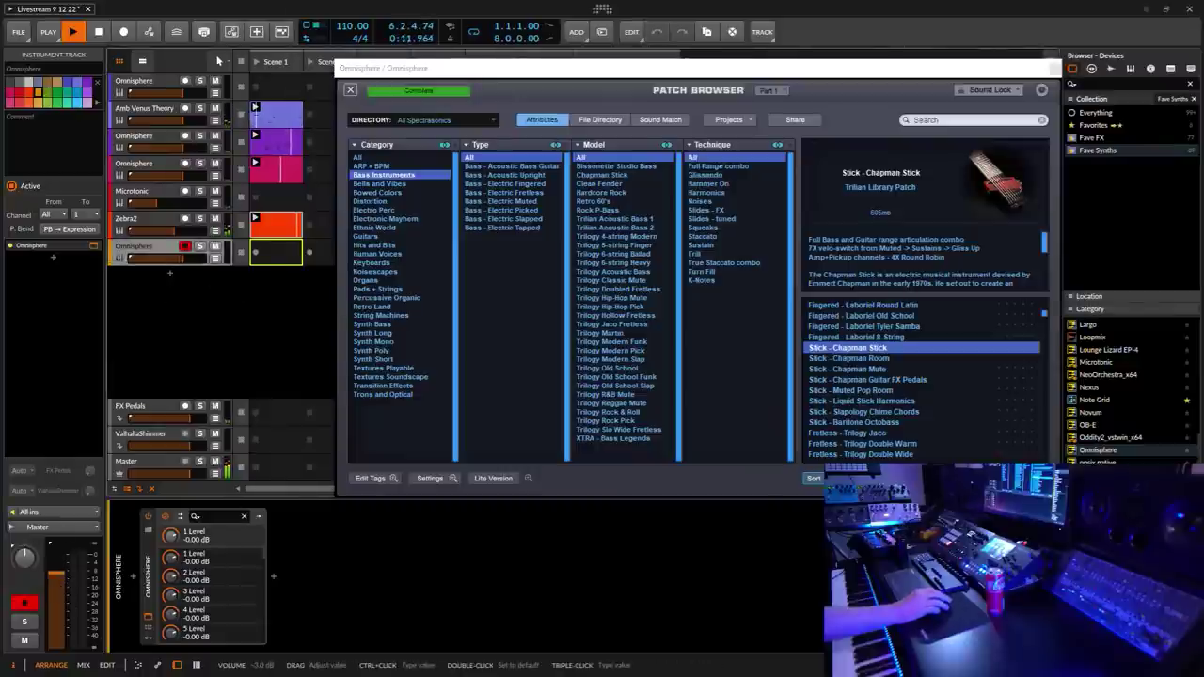
left_click_drag(61, 587, 61, 634)
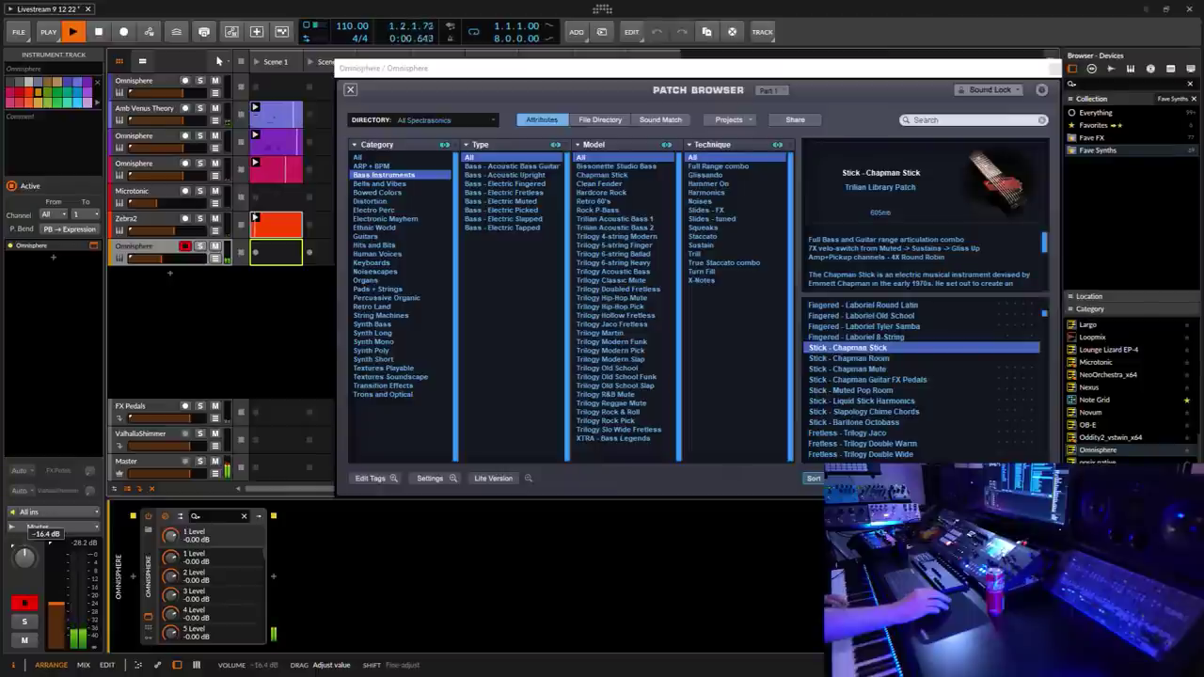
left_click_drag(59, 602, 58, 602)
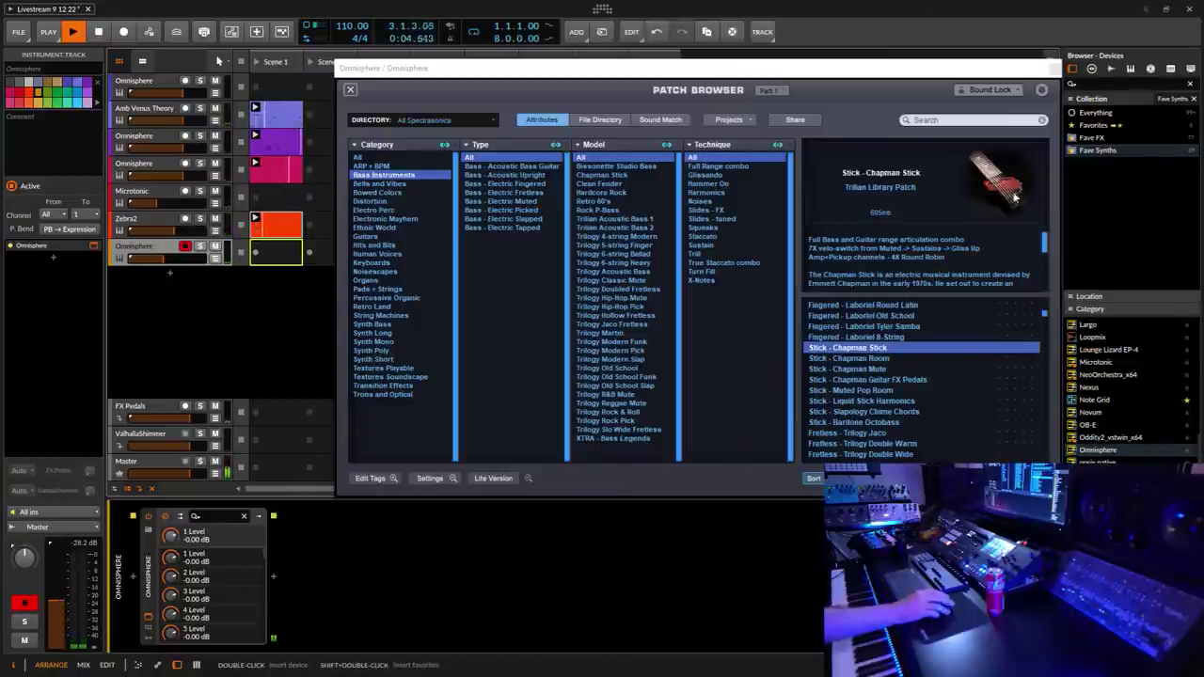
left_click(350, 91)
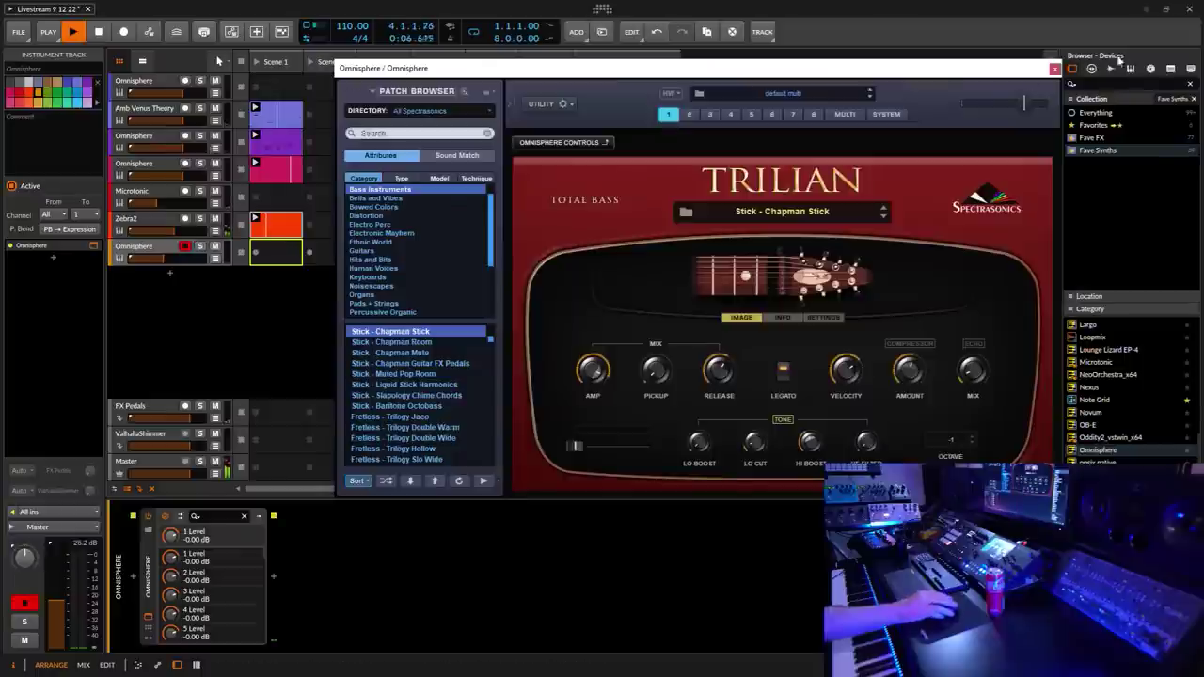
left_click(1055, 70)
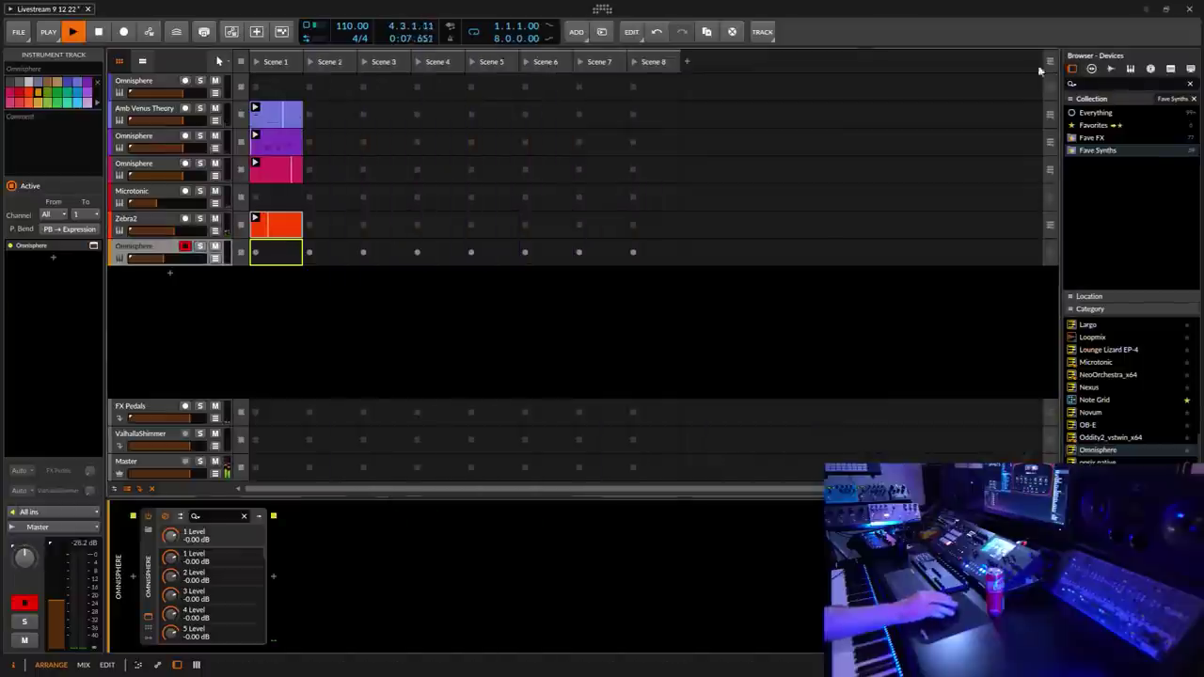
Step: Insert StateAzure's Piano FX preset after Omnisphere in the new track's device chain
left_click(274, 577)
left_click(34, 216)
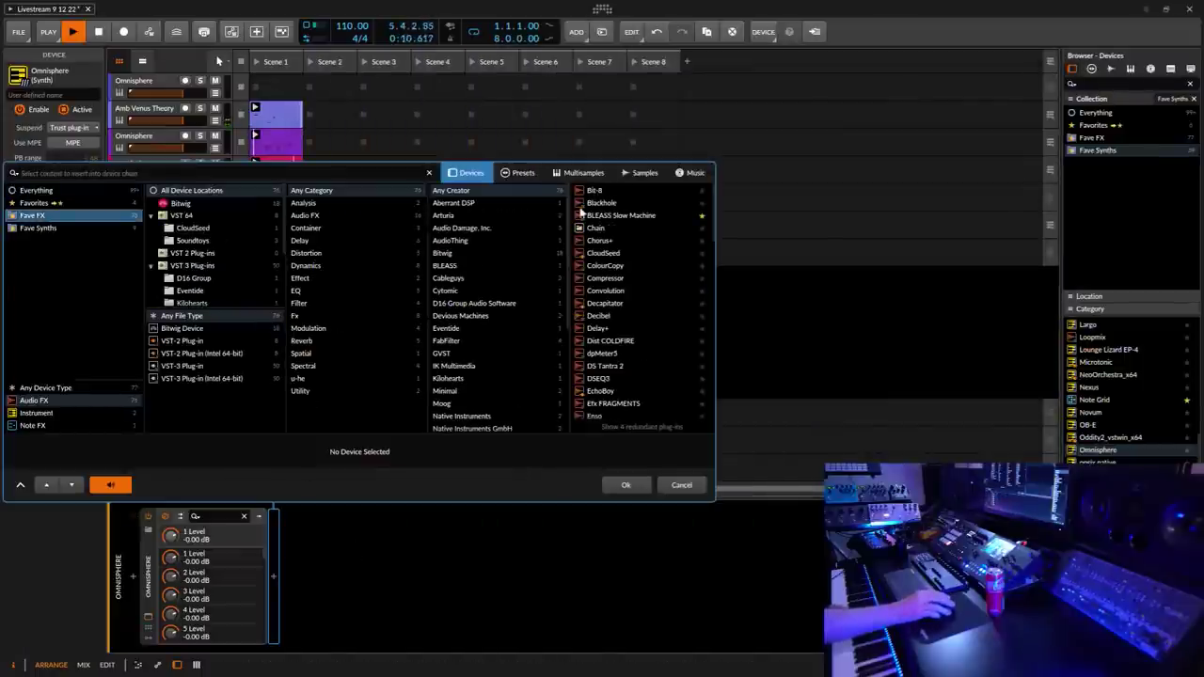
left_click(516, 173)
scroll(503, 311, "down", 5)
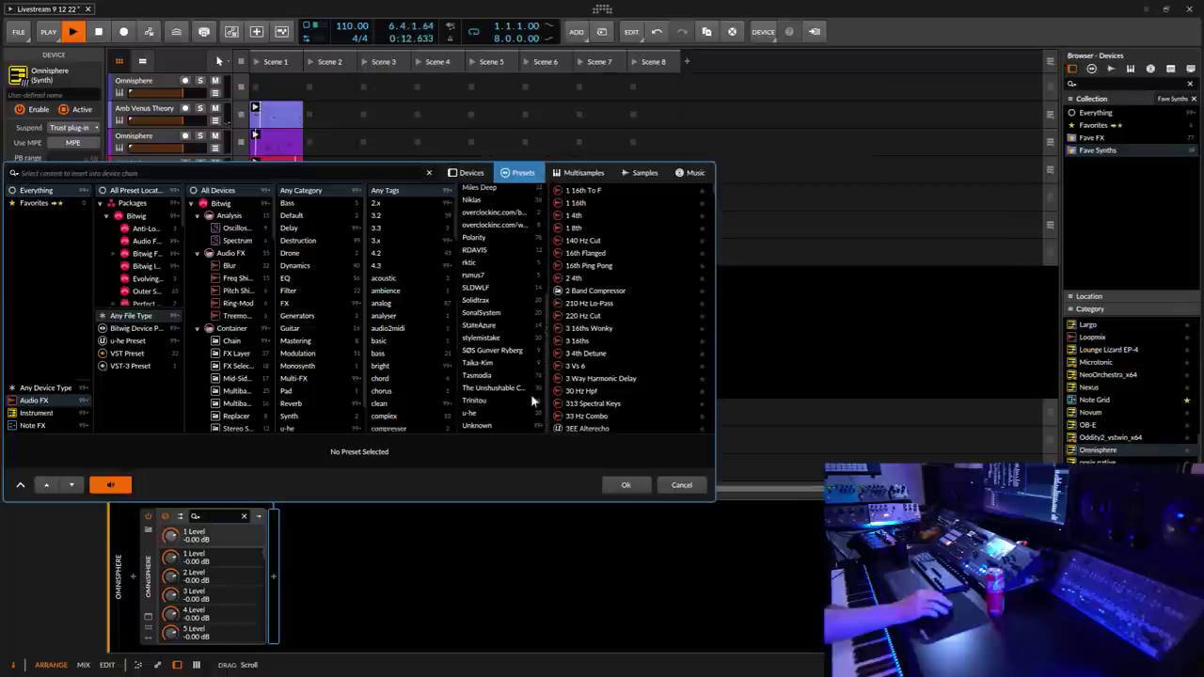
left_click(482, 328)
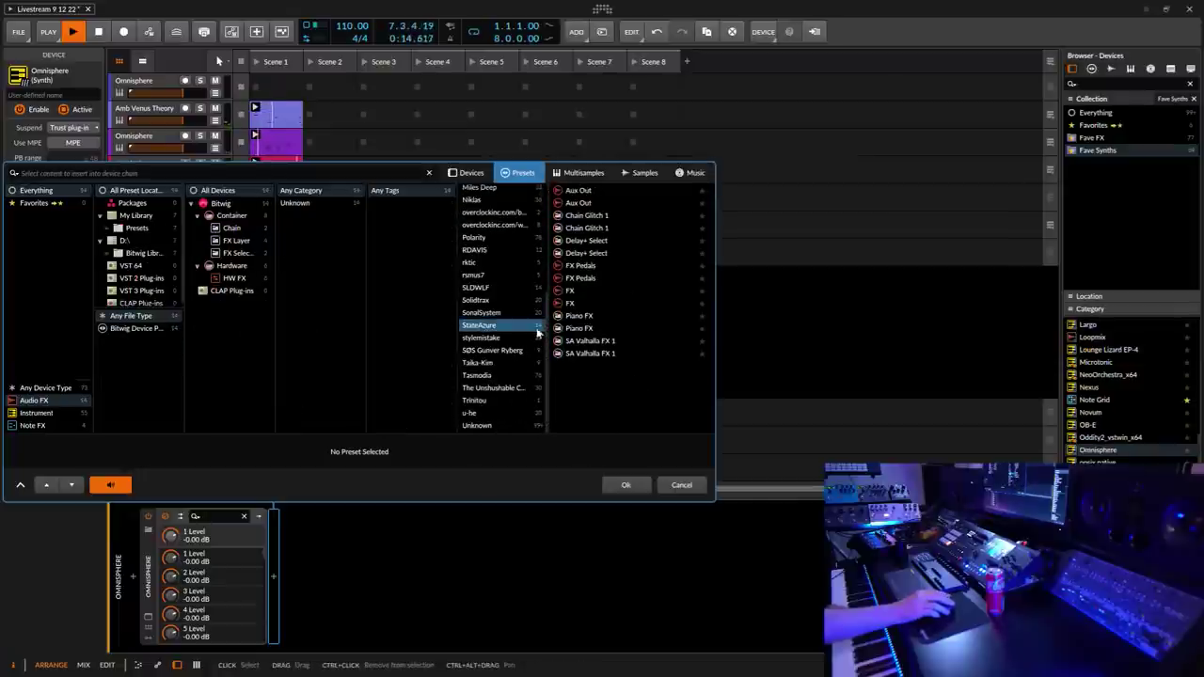
left_click(584, 315)
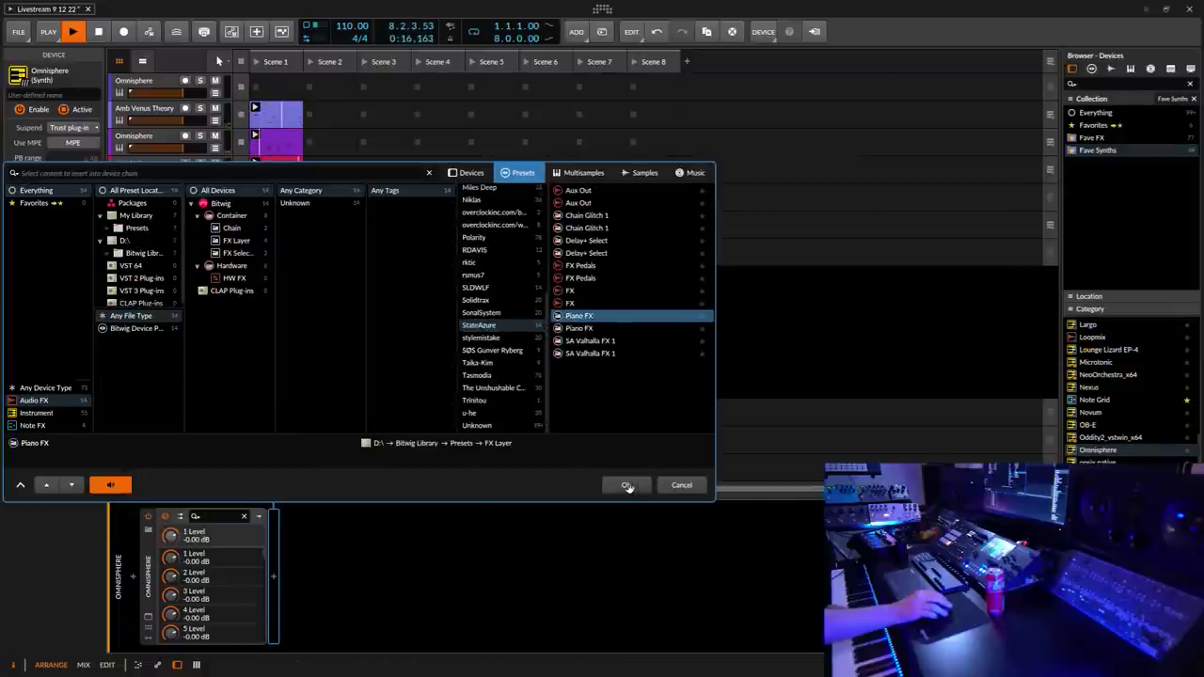
left_click(629, 486)
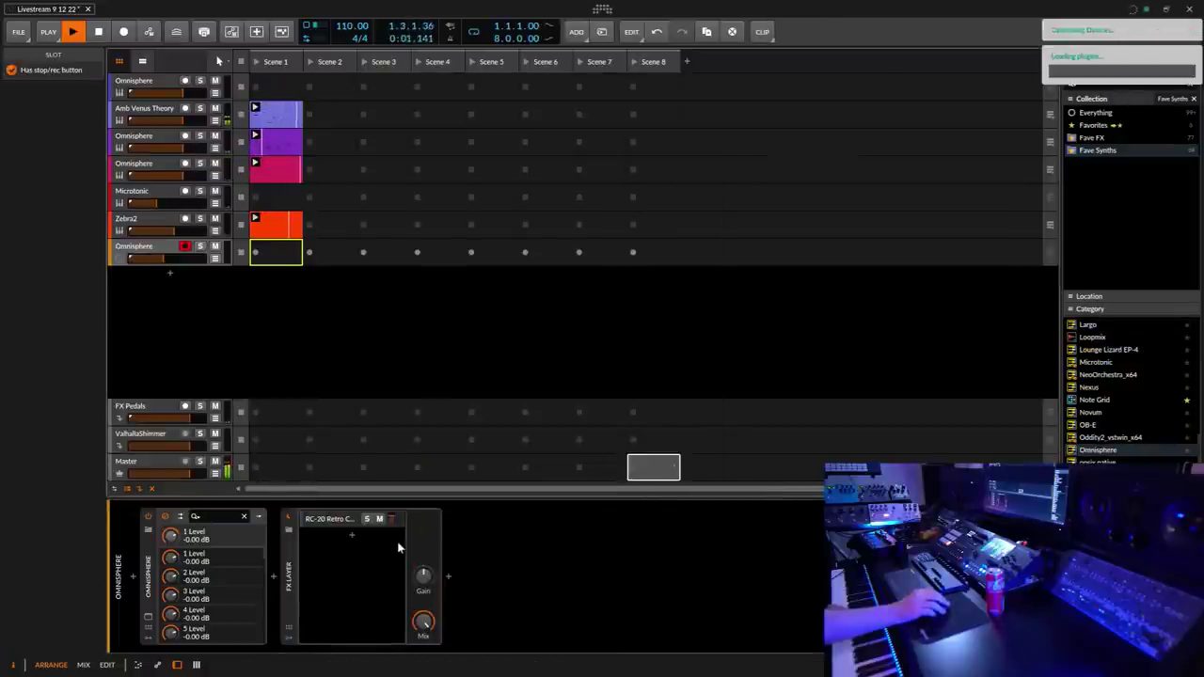
Step: Expand the FX Layer's RC-20 Retro Color chain and add ColourCopy to it from the Fave FX collection
left_click(280, 563)
left_click(304, 550)
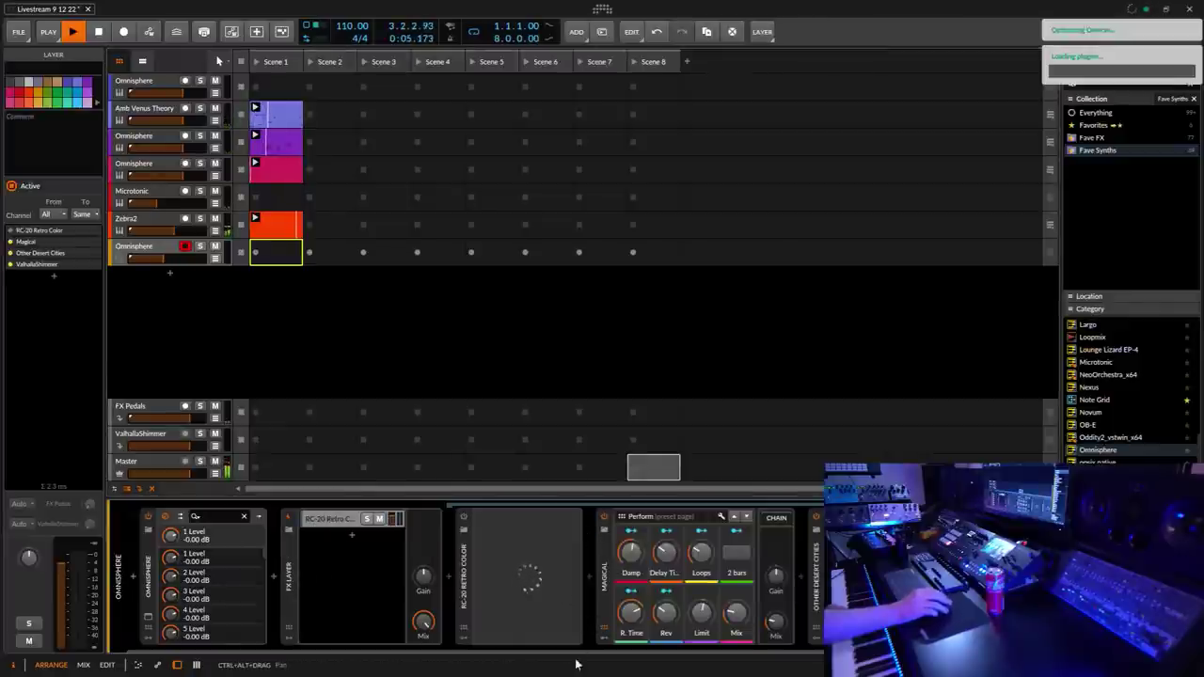
scroll(559, 650, "right", 2)
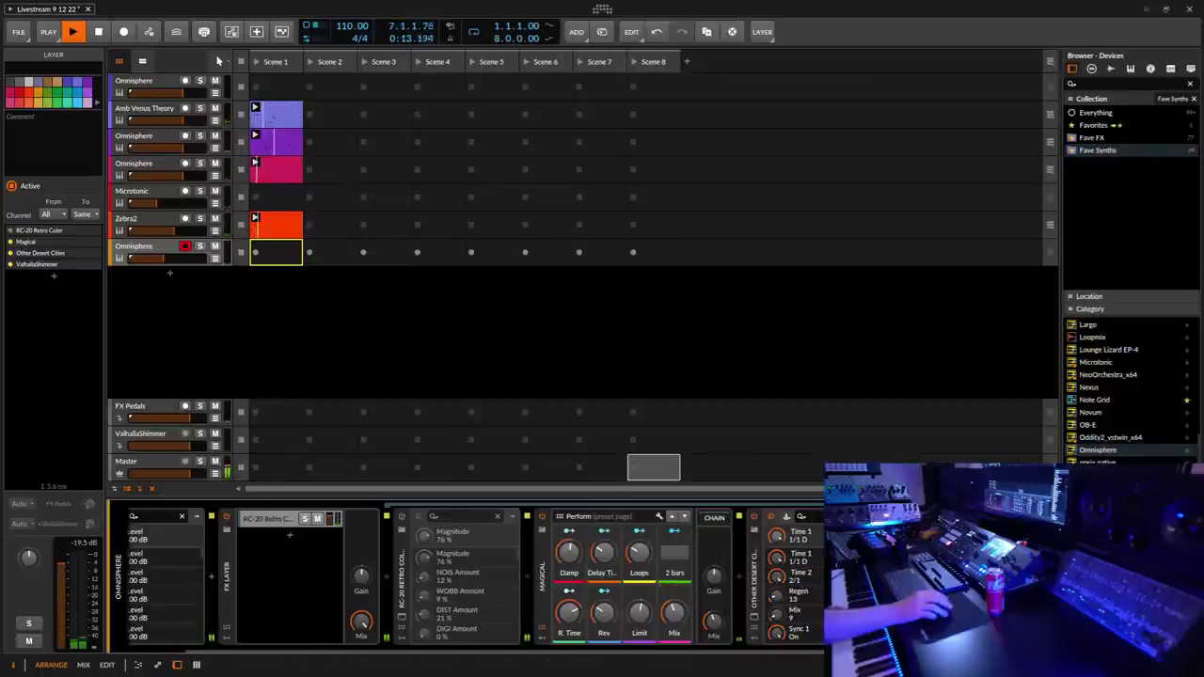
left_click(290, 534)
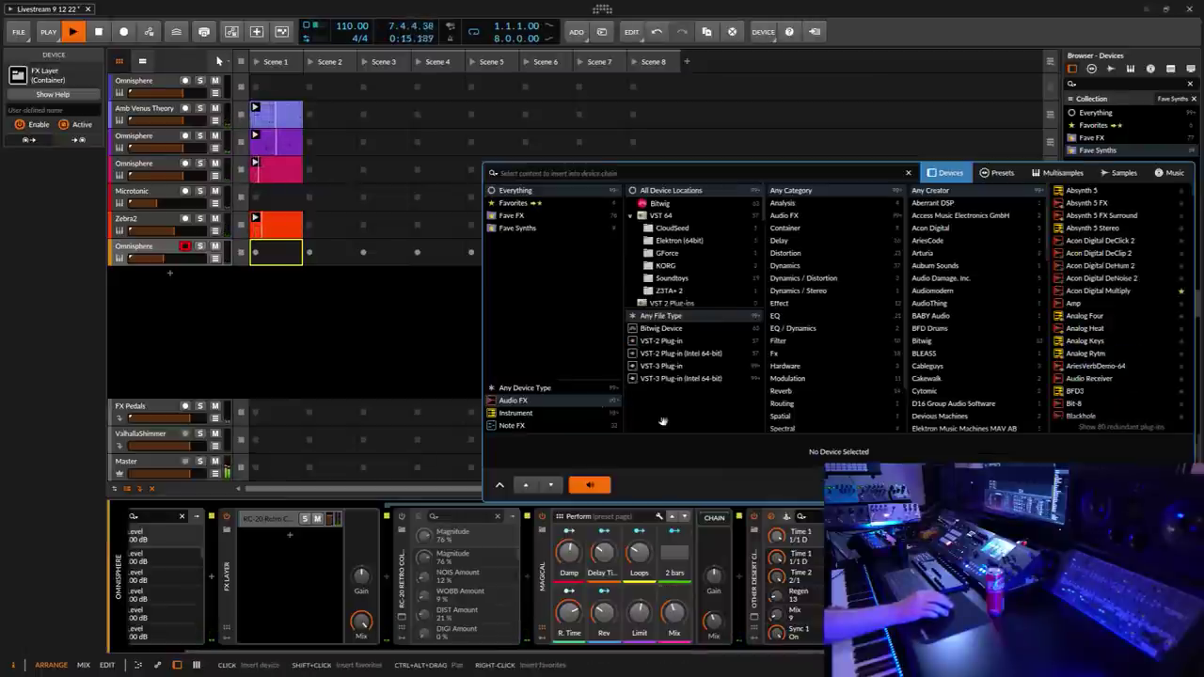
left_click(523, 218)
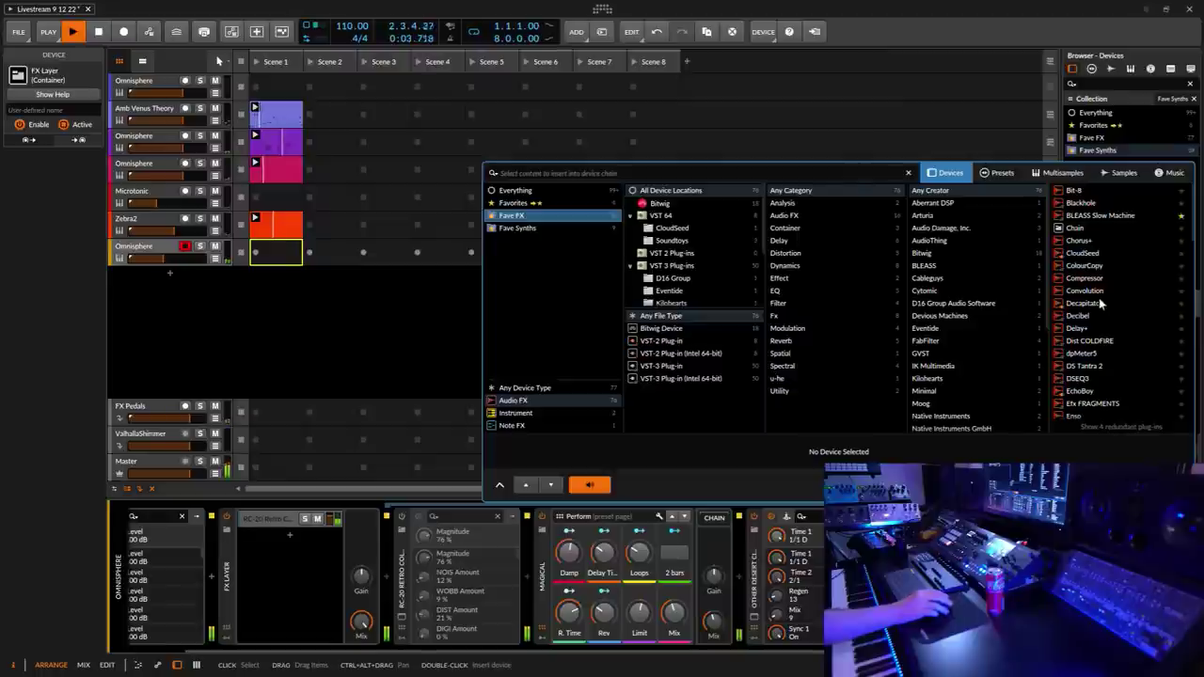
double_click(1084, 265)
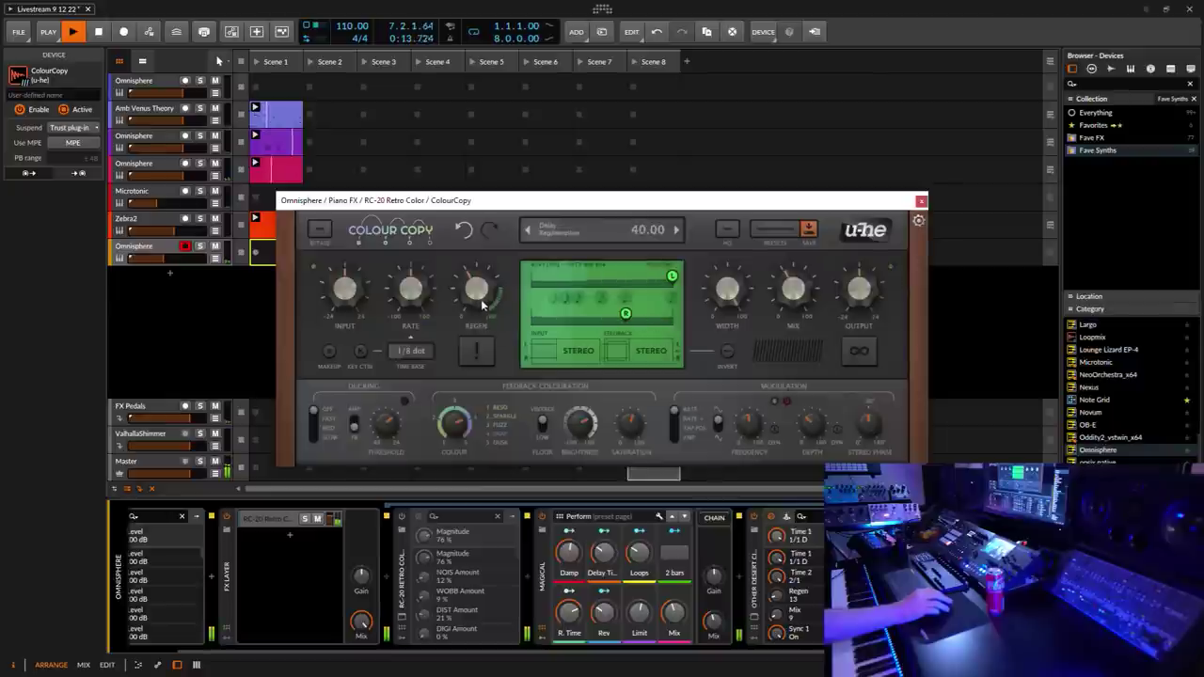
Step: Set ColourCopy's delay time base to 1/4 and close its window
left_click(417, 354)
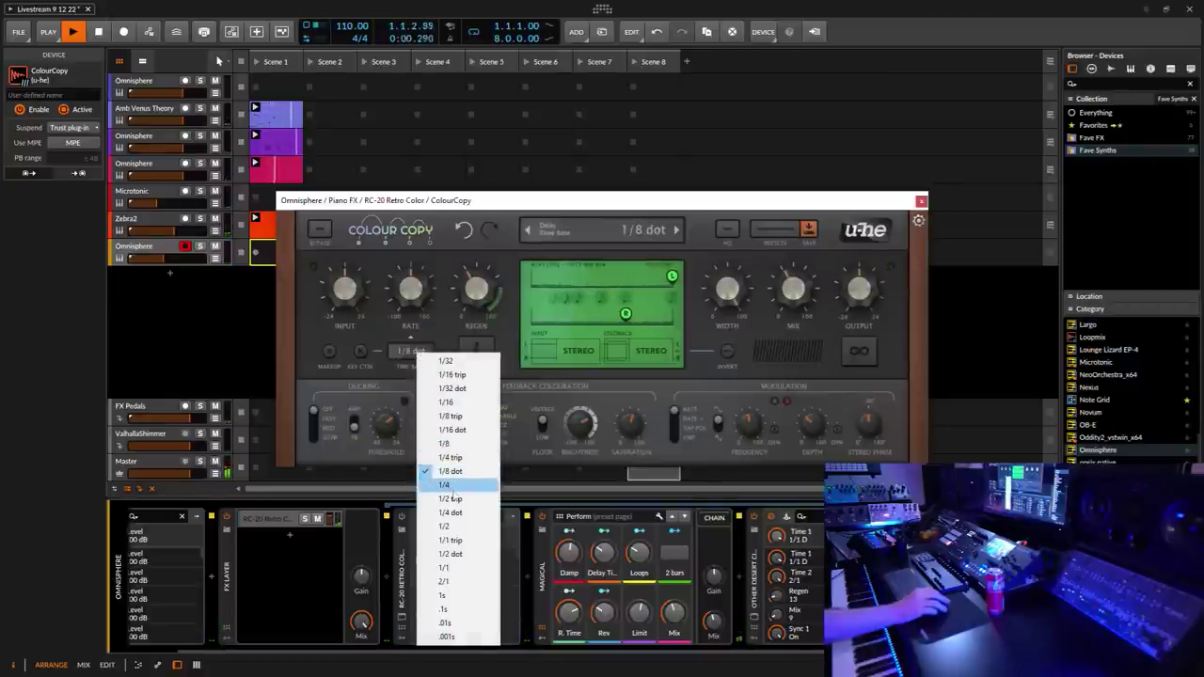
left_click(448, 484)
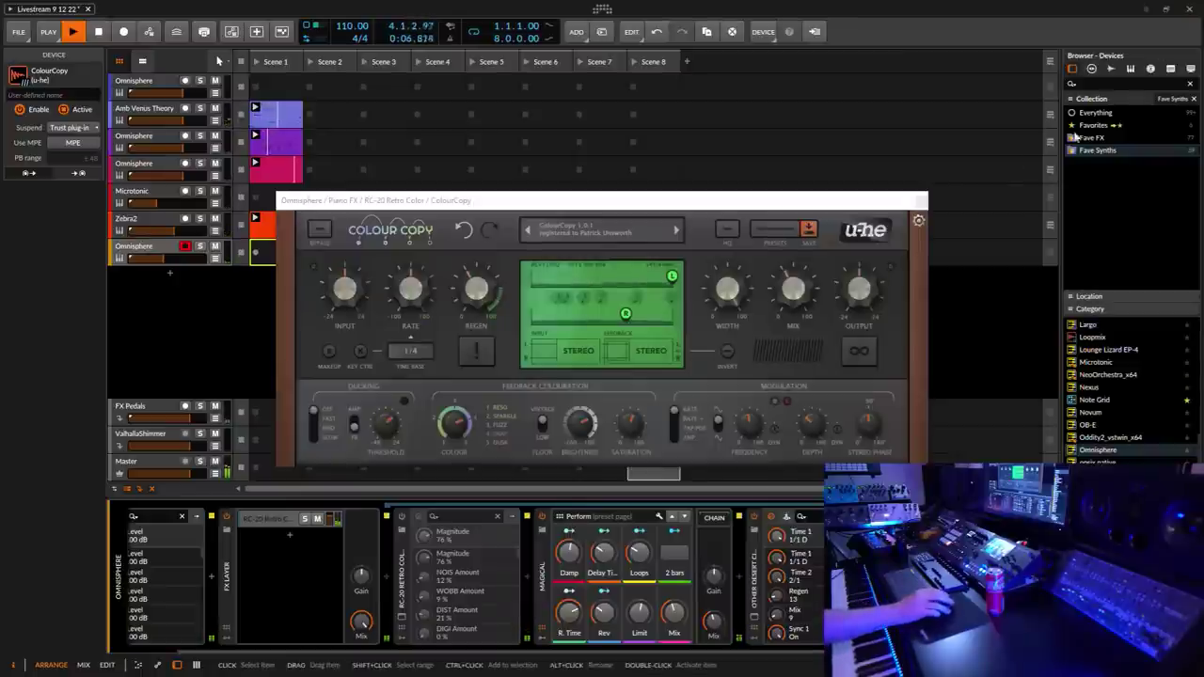
left_click(922, 201)
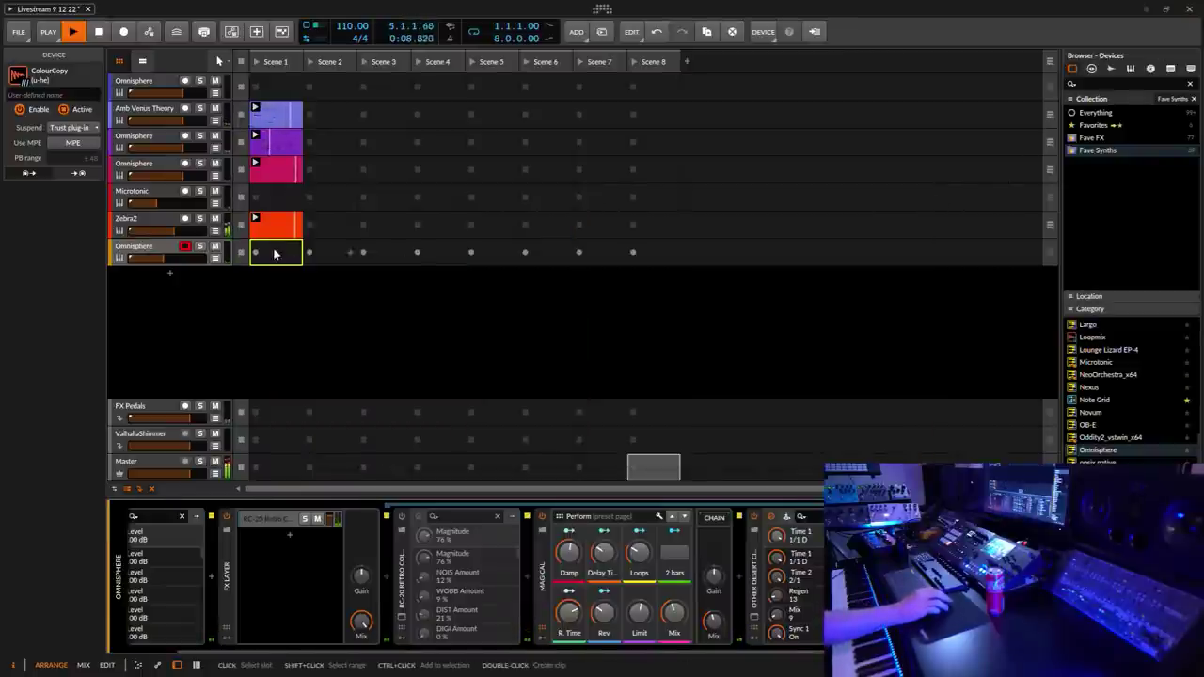
Step: Record a Chapman Stick clip in Scene 1 of the new Omnisphere track and save the project
left_click(255, 253)
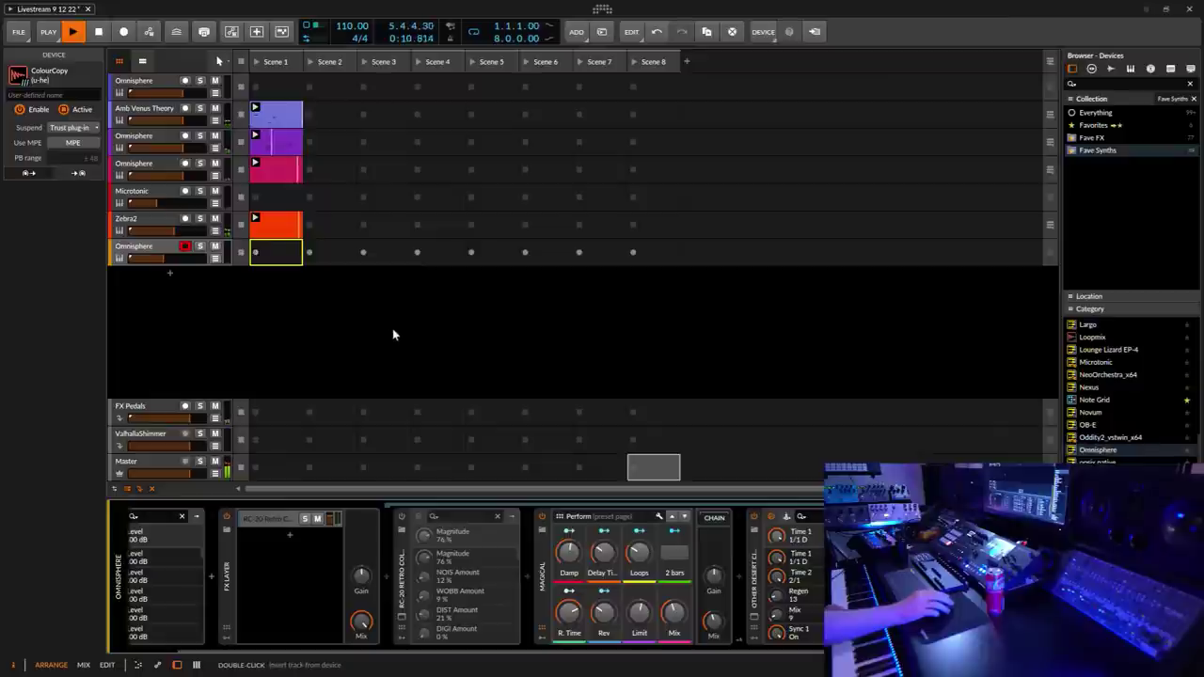
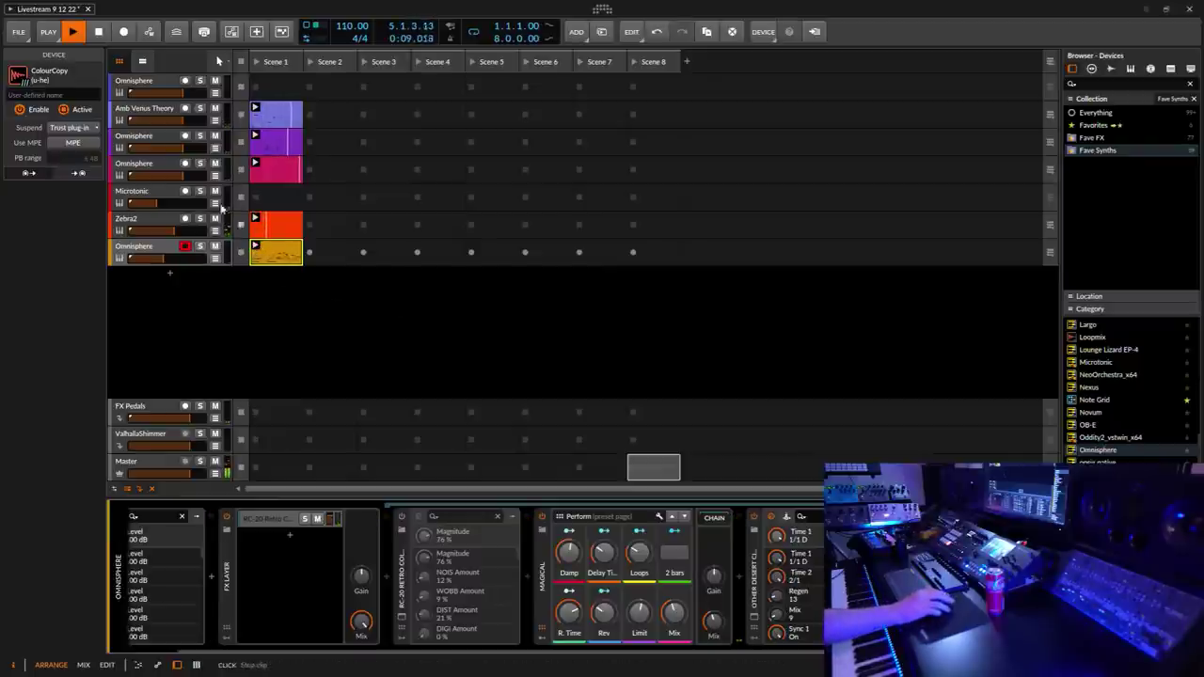
left_click(17, 31)
left_click(36, 91)
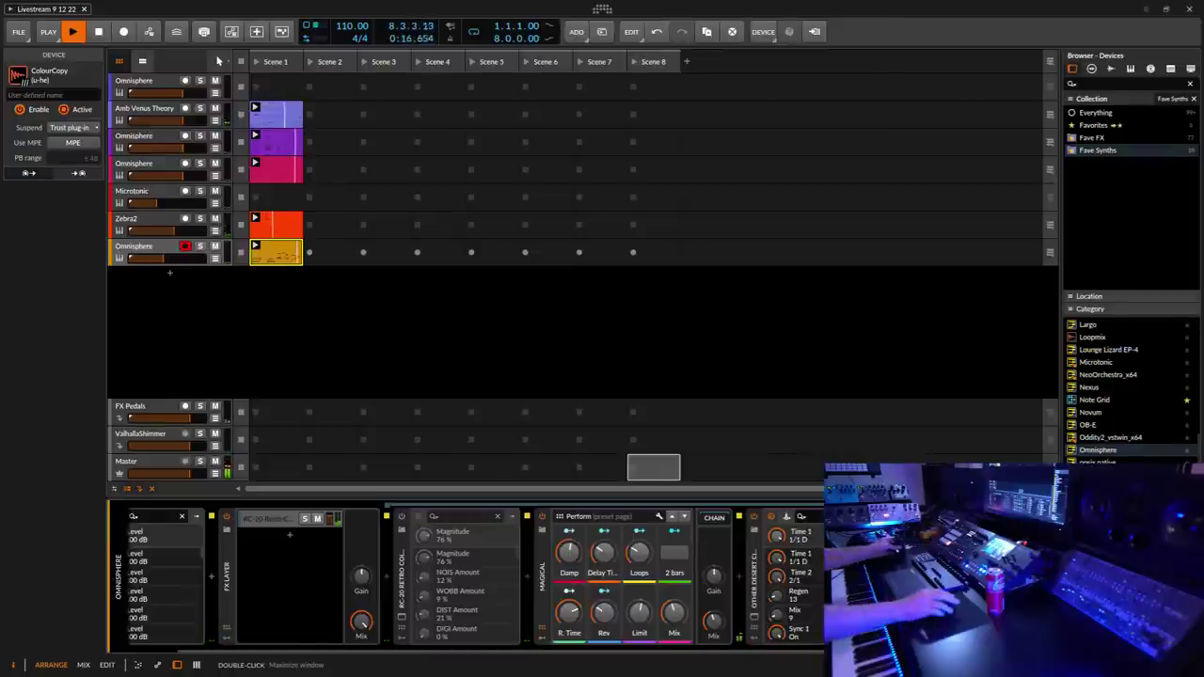
Step: Insert a Filter from the Fave FX collection between Zebra2 and ColourCopy on the Zebra2 track and lower its resonance
left_click(151, 225)
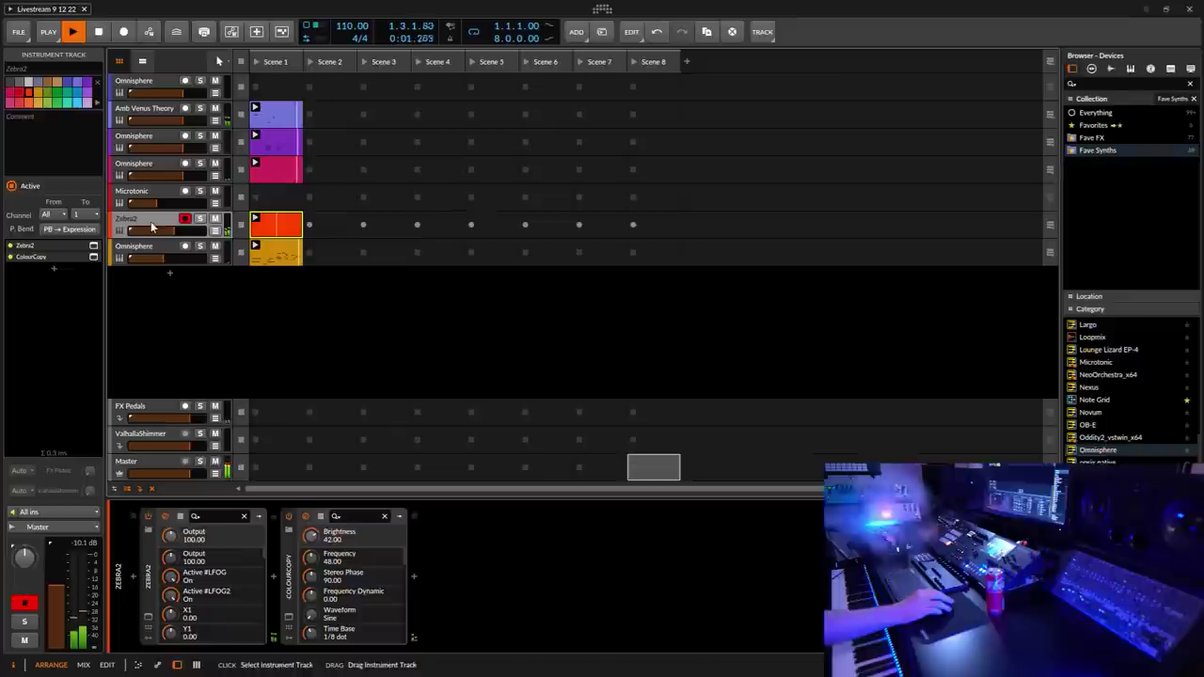
left_click(280, 581)
left_click(33, 215)
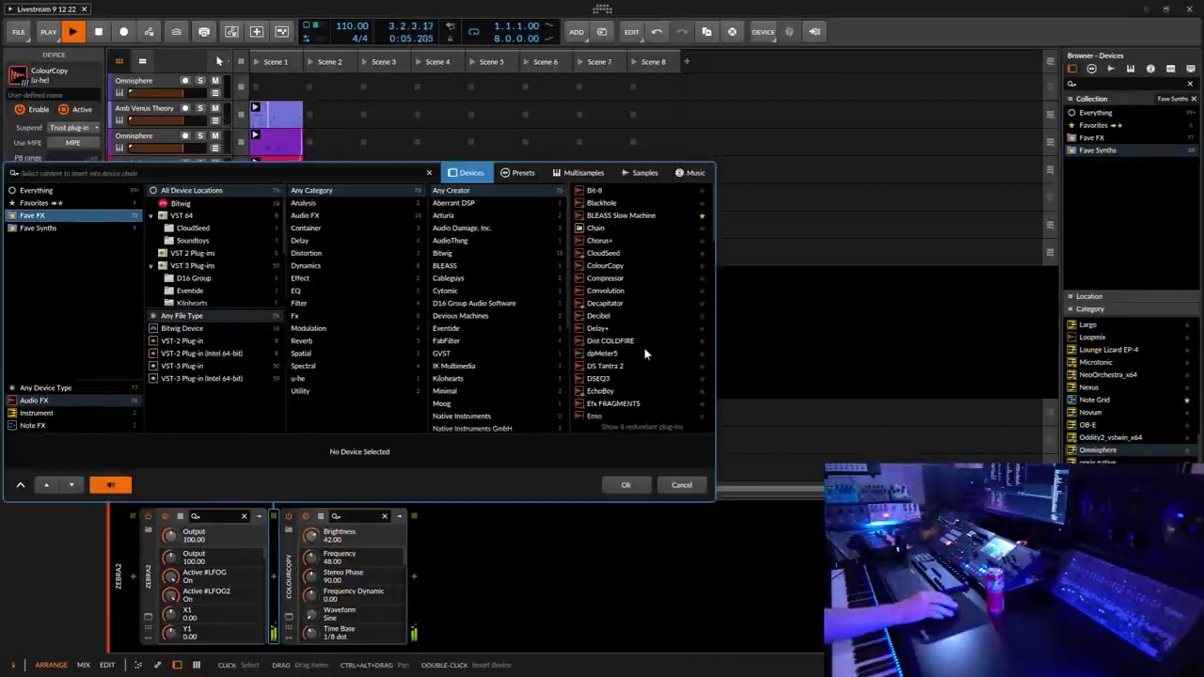
scroll(638, 393, "down", 4)
left_click(597, 365)
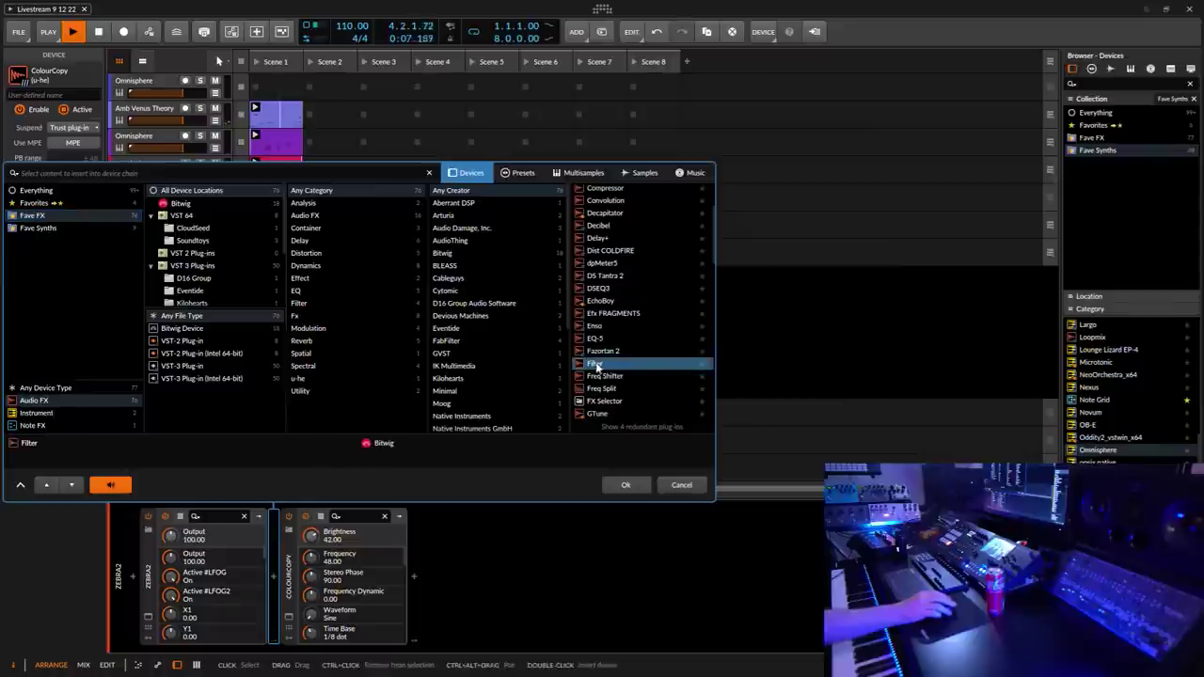
left_click(626, 484)
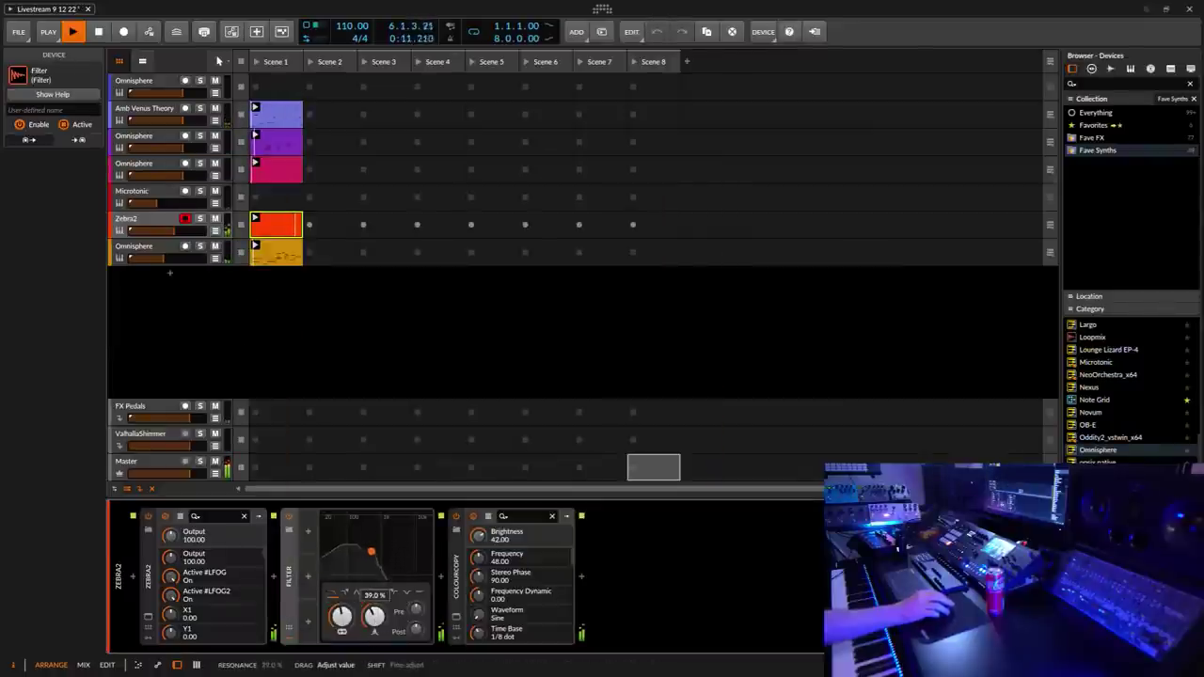
left_click_drag(373, 616, 344, 615)
Step: Add a Classic LFO modulator to the Filter, choose its last random waveform and set the rate to 0.30 Hz
left_click(308, 531)
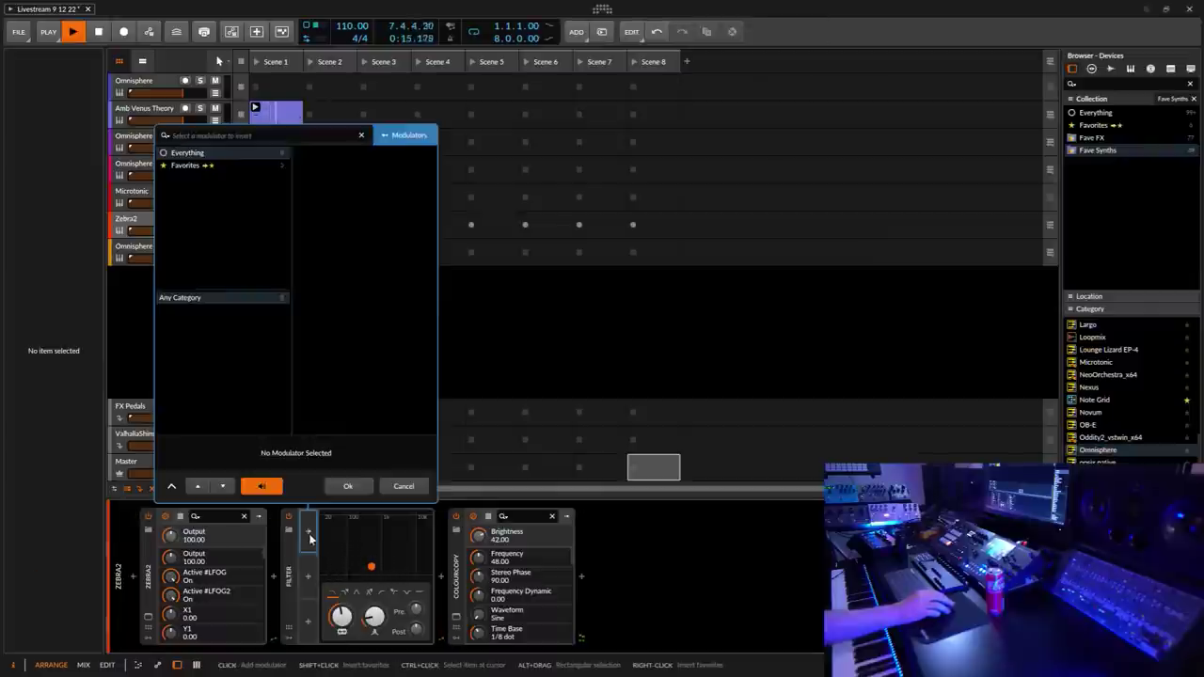
left_click(329, 279)
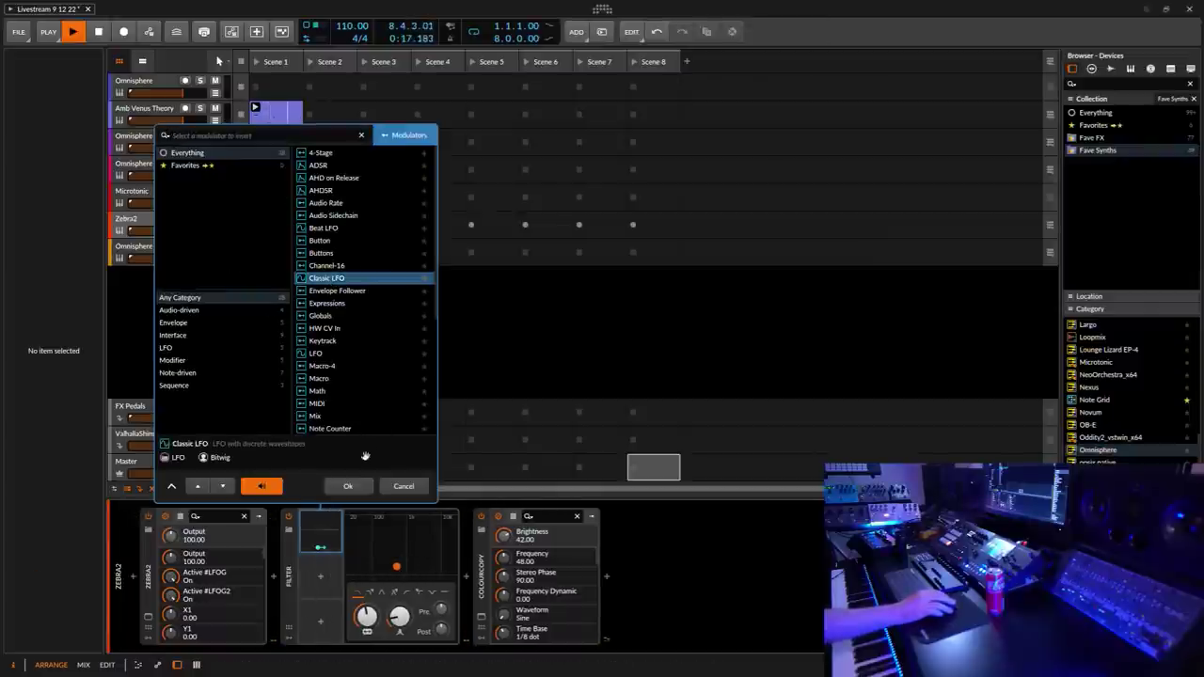
left_click(348, 487)
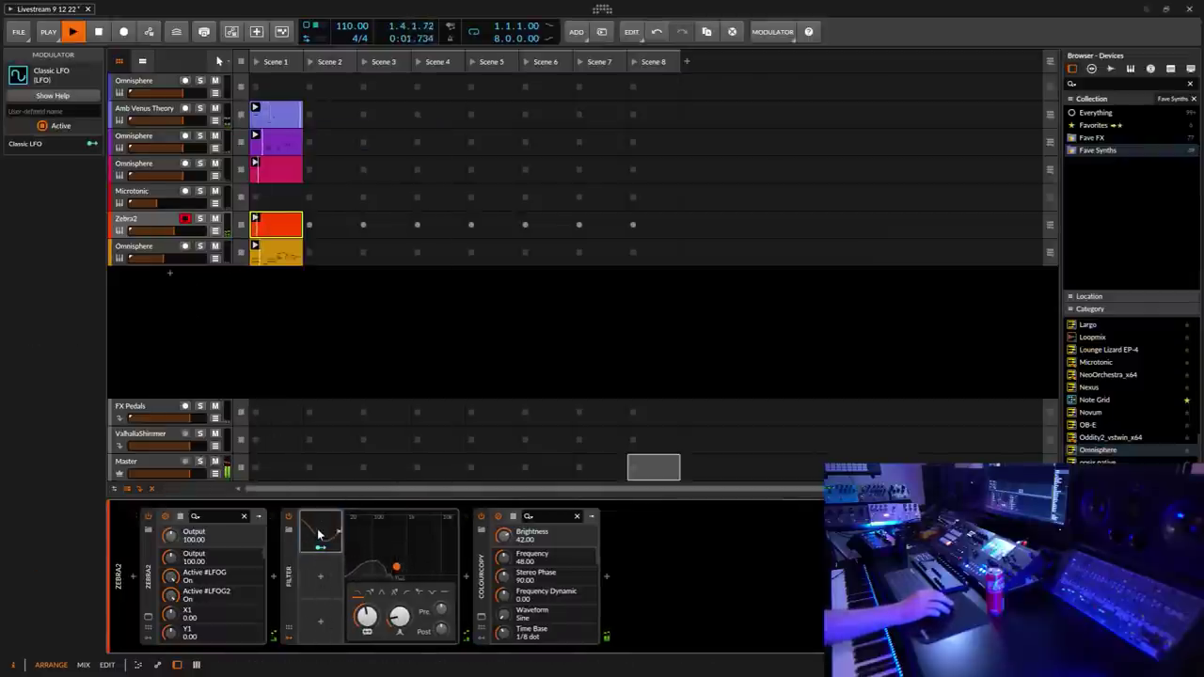
left_click(320, 538)
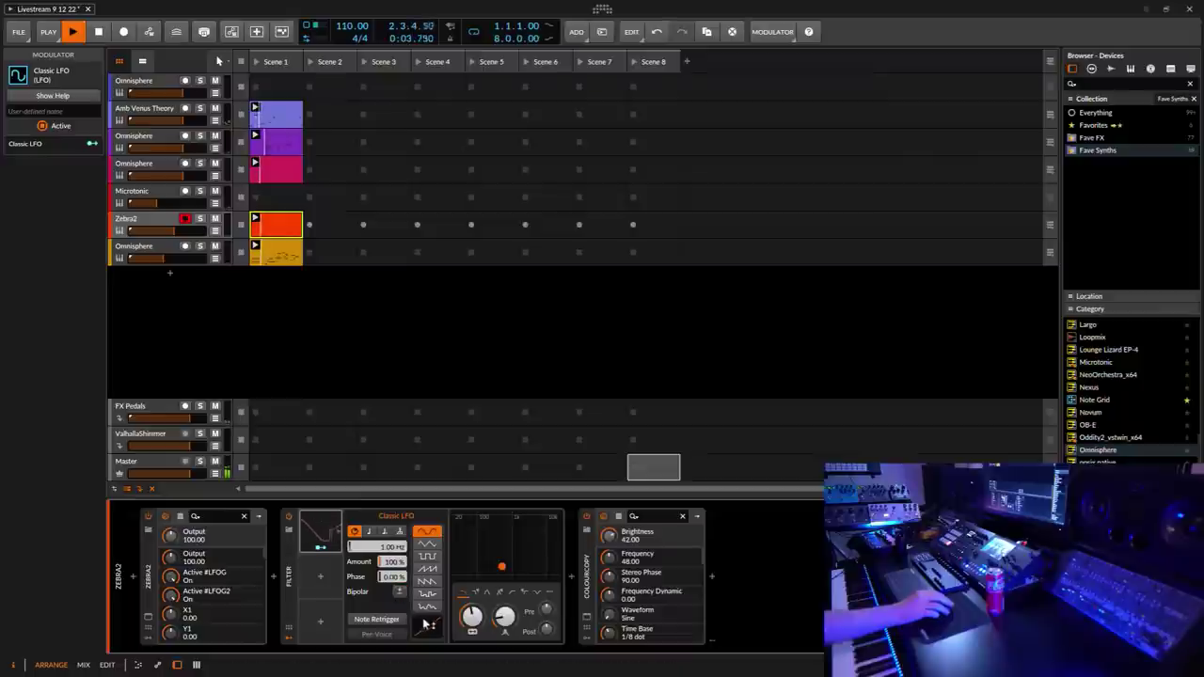
left_click(427, 606)
left_click_drag(393, 547, 396, 569)
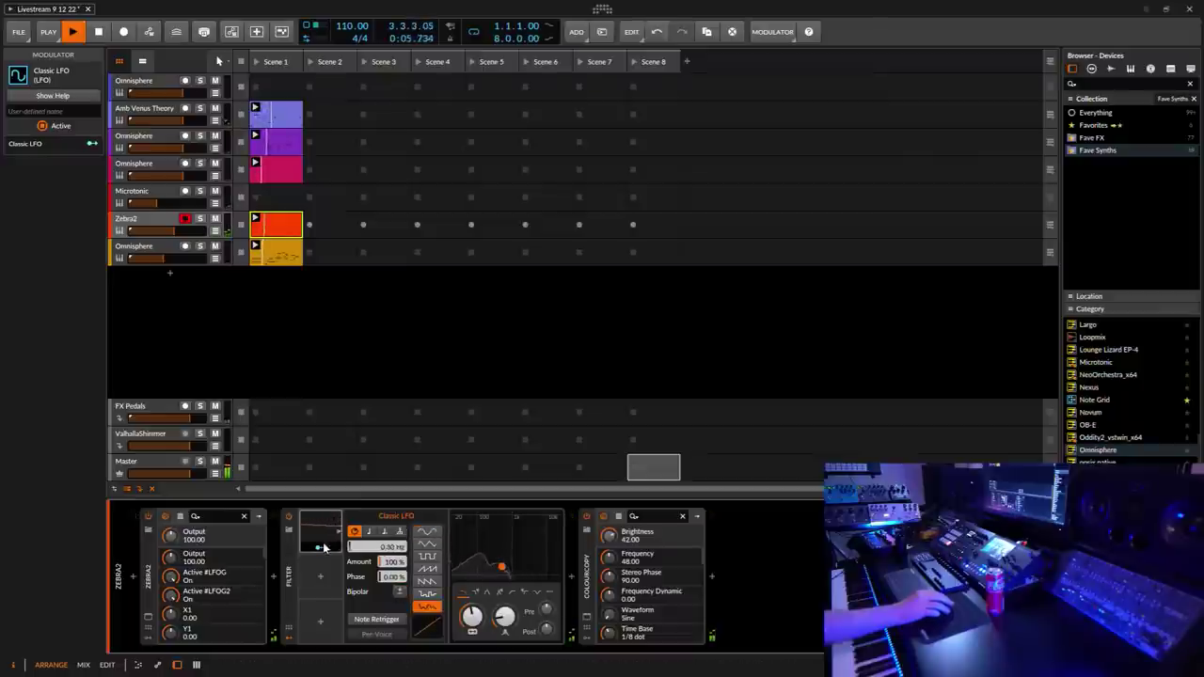
Step: Map the Classic LFO to the Filter's cutoff frequency with a depth of 39.20 and set the LFO rate to 0.45 Hz
left_click(320, 547)
left_click_drag(472, 615, 472, 583)
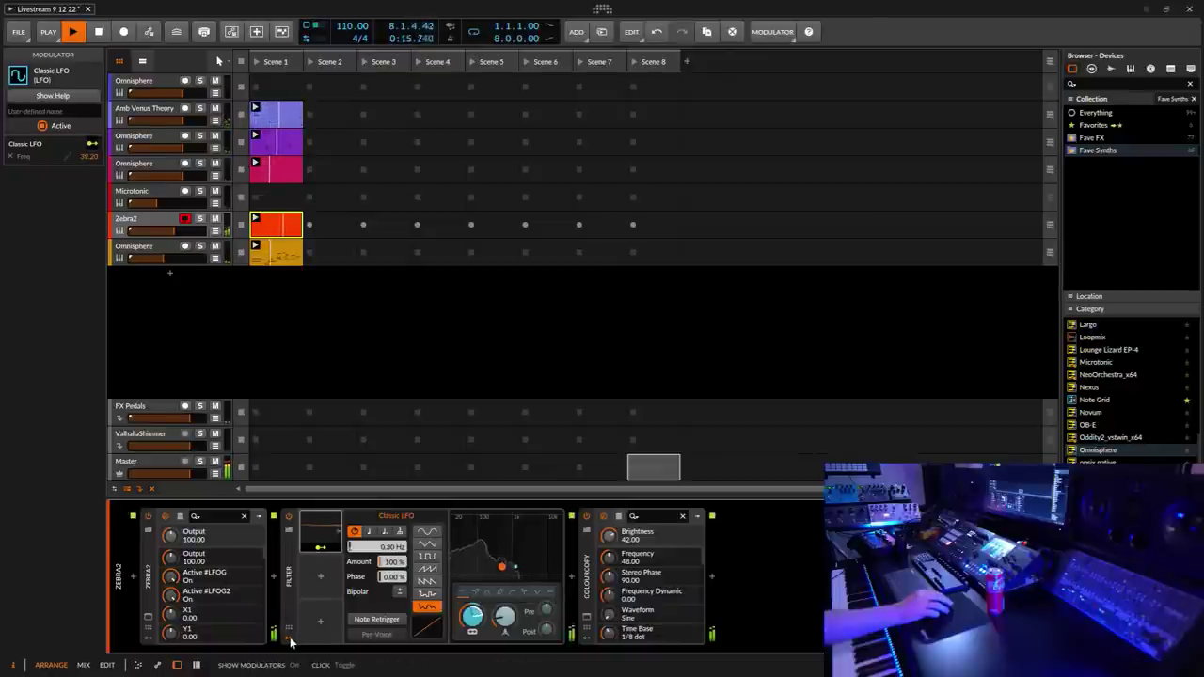
left_click(320, 549)
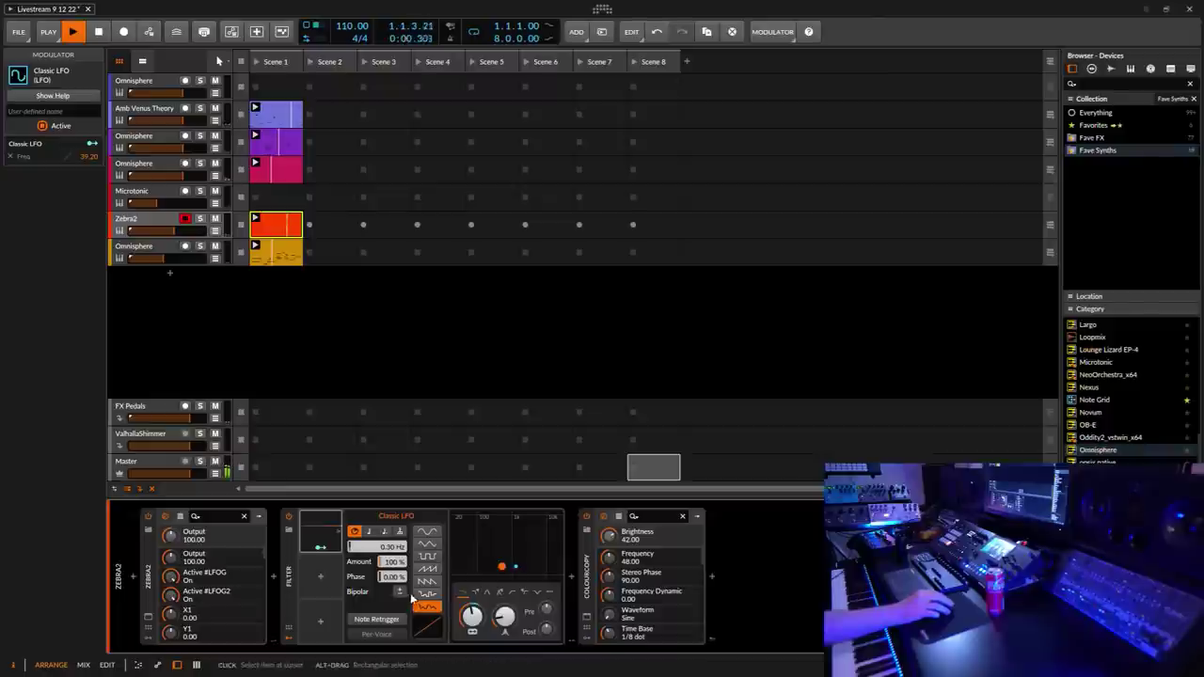
left_click_drag(376, 547, 376, 529)
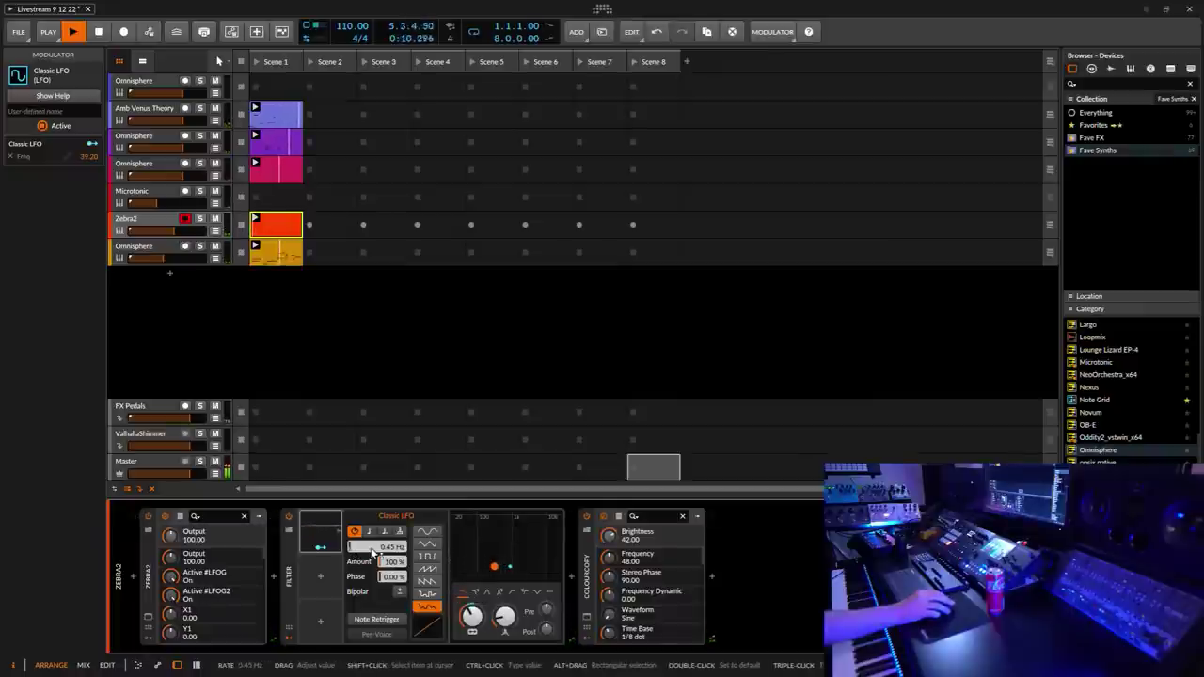
left_click_drag(504, 616, 504, 594)
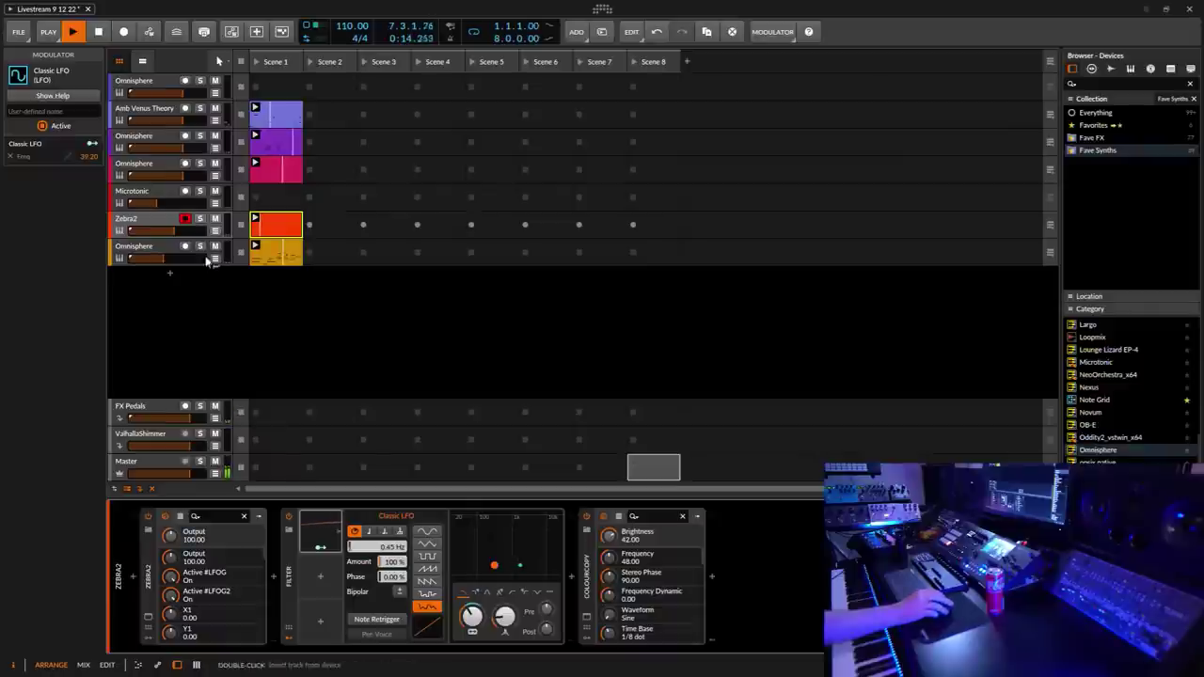
Step: Save the project and mute the Microtonic track
left_click(18, 31)
left_click(38, 88)
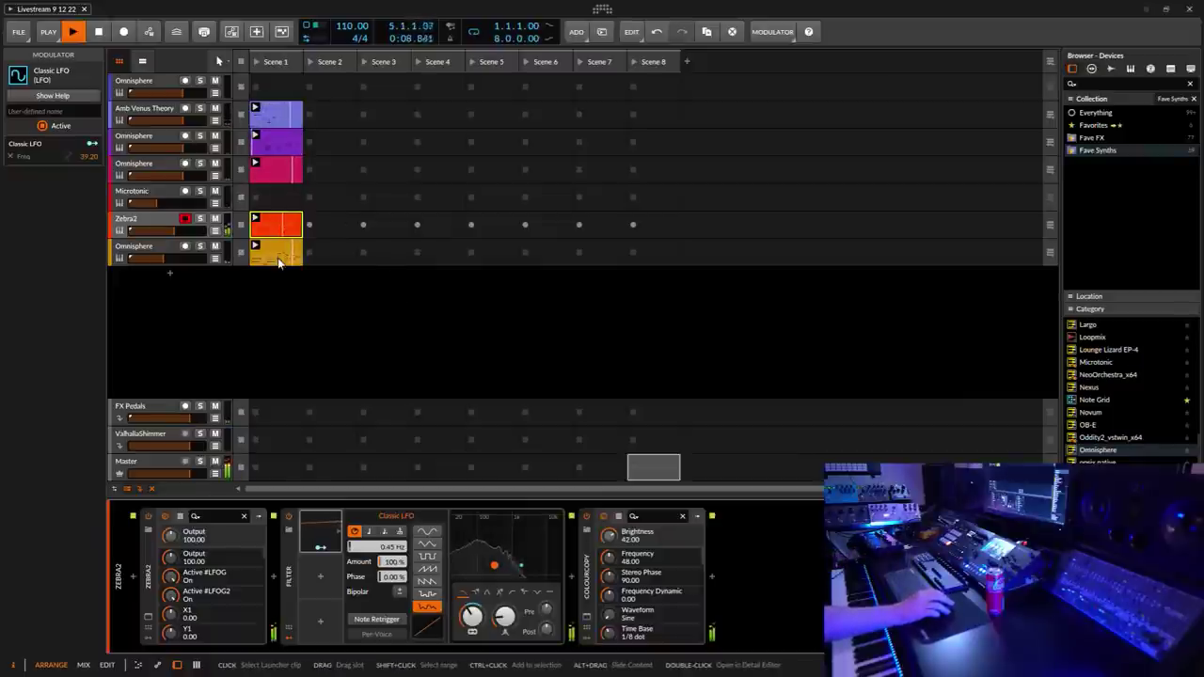
left_click(215, 191)
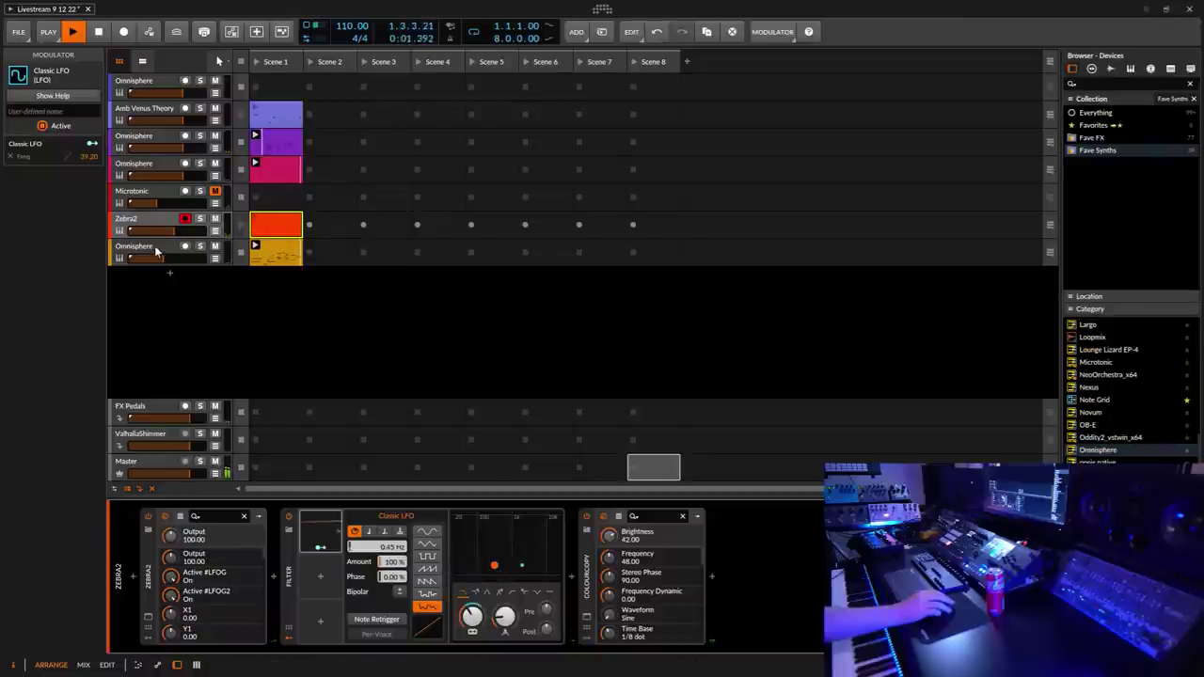
Step: Insert Portal from the Fave FX collection between Other Desert Cities and ColourCopy in the Chapman Stick Omnisphere track's RC-20 chain
left_click(188, 253)
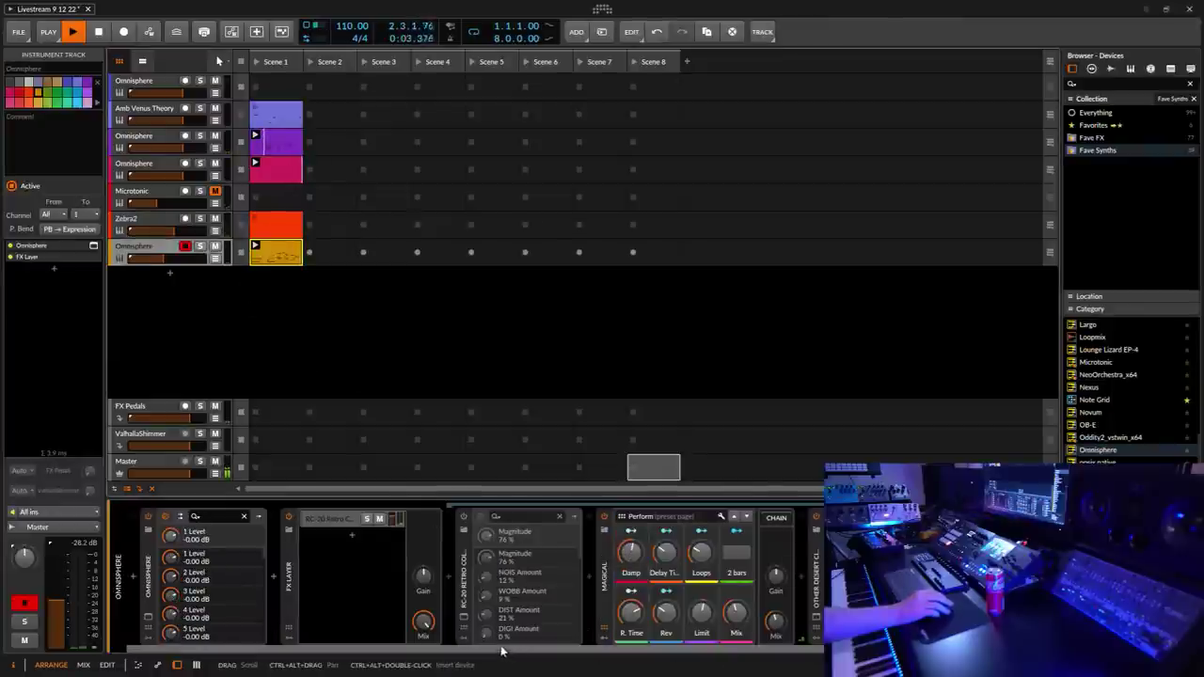
scroll(508, 649, "right", 3)
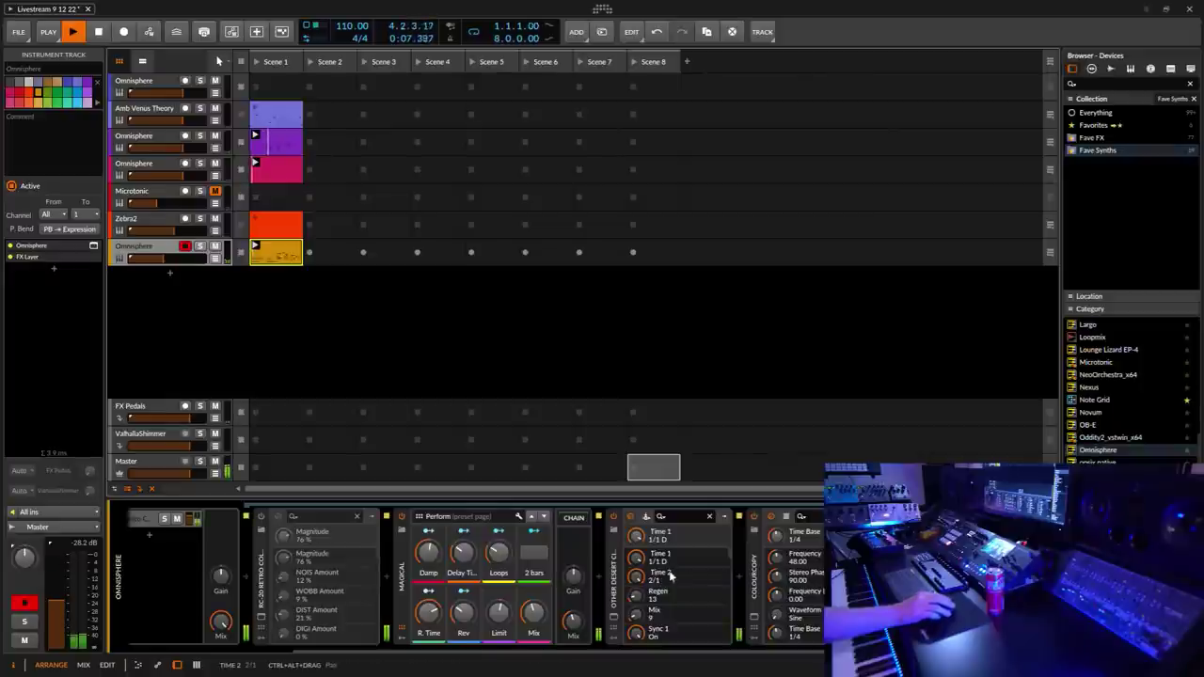
left_click(740, 581)
left_click(402, 215)
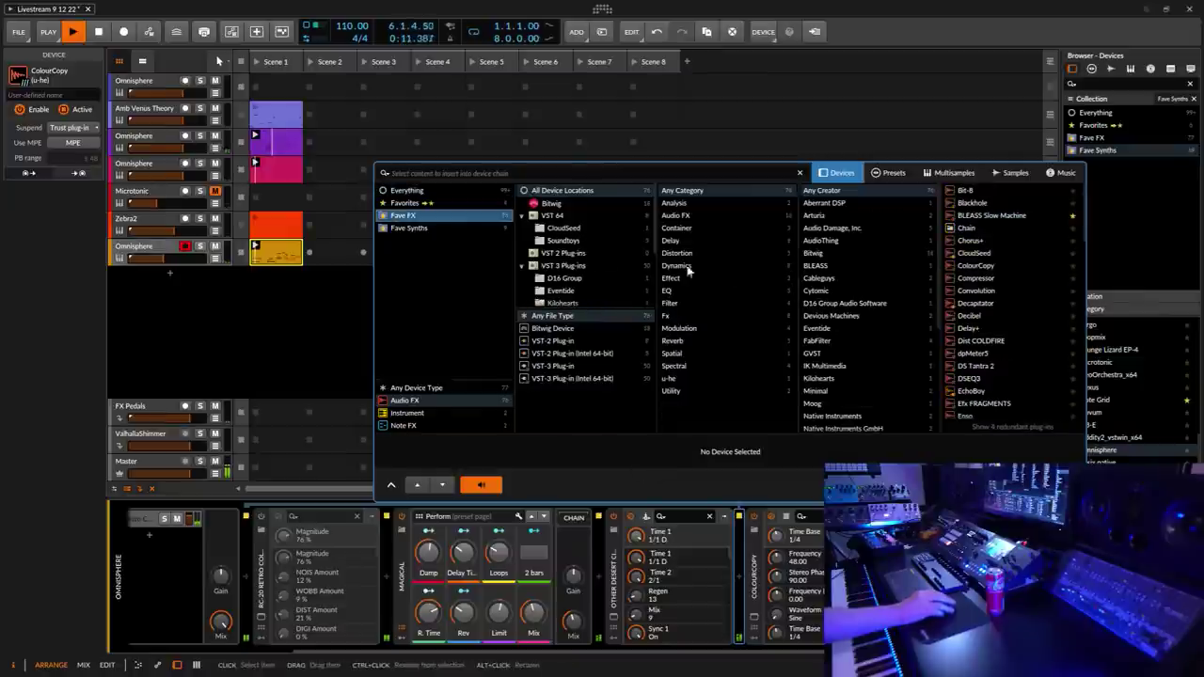
left_click_drag(1083, 217, 1069, 320)
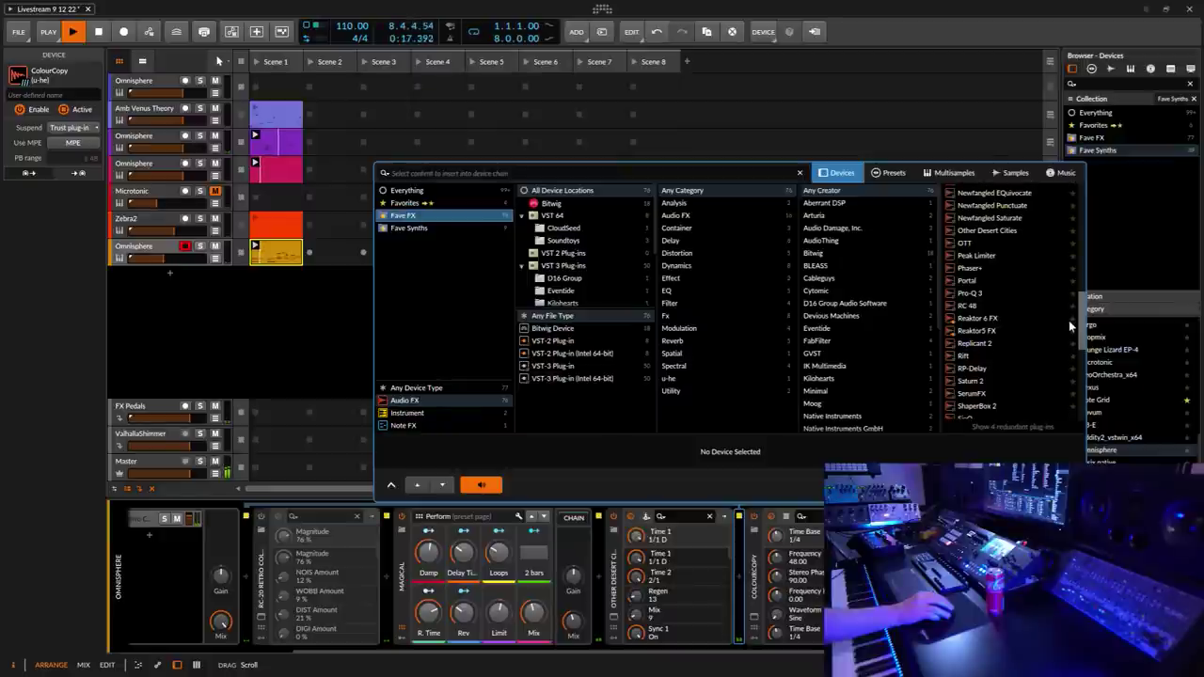
left_click(978, 280)
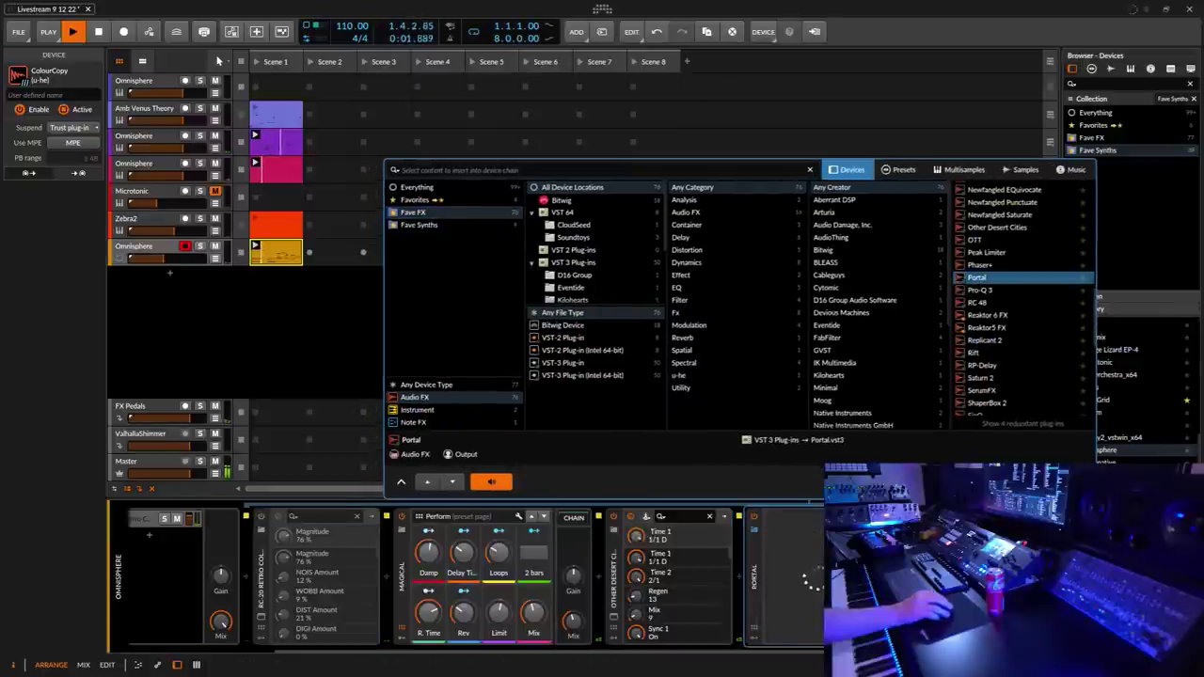
key("Return")
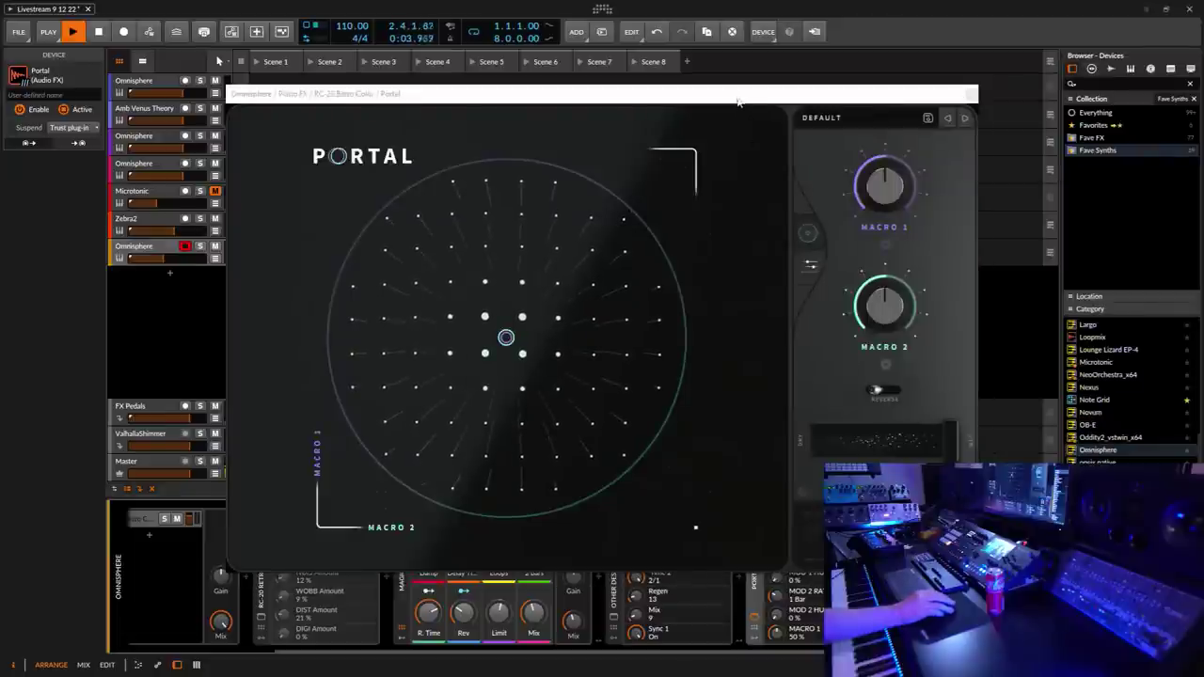
left_click_drag(739, 99, 824, 44)
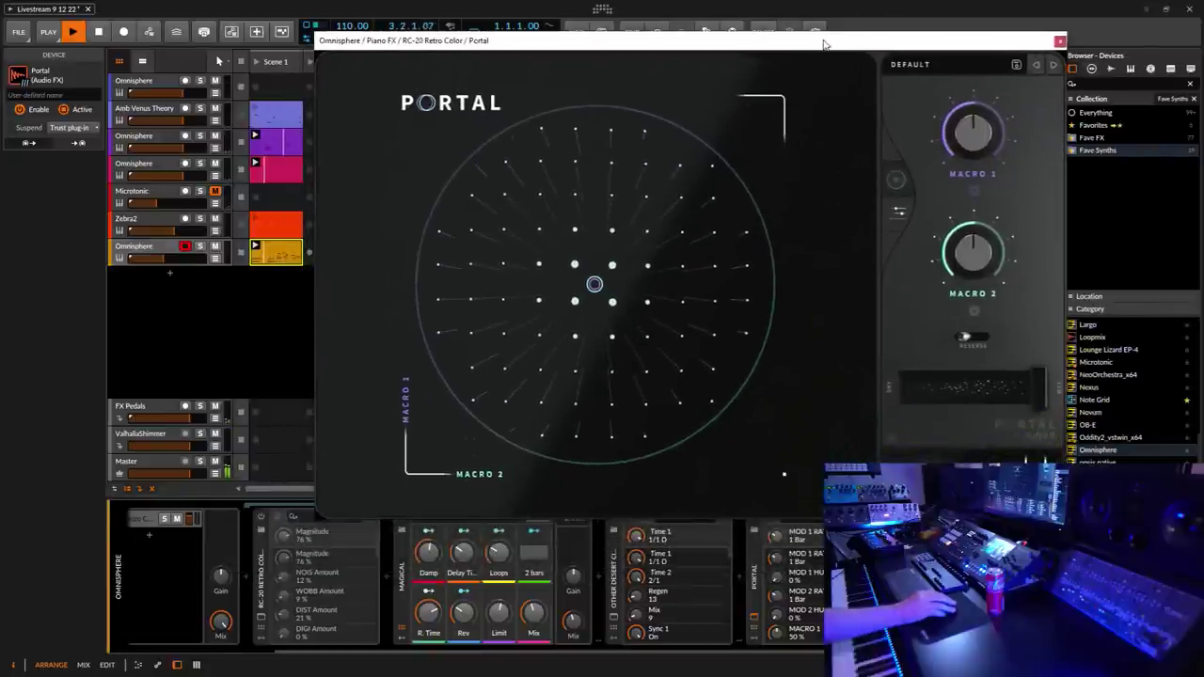
left_click(276, 252)
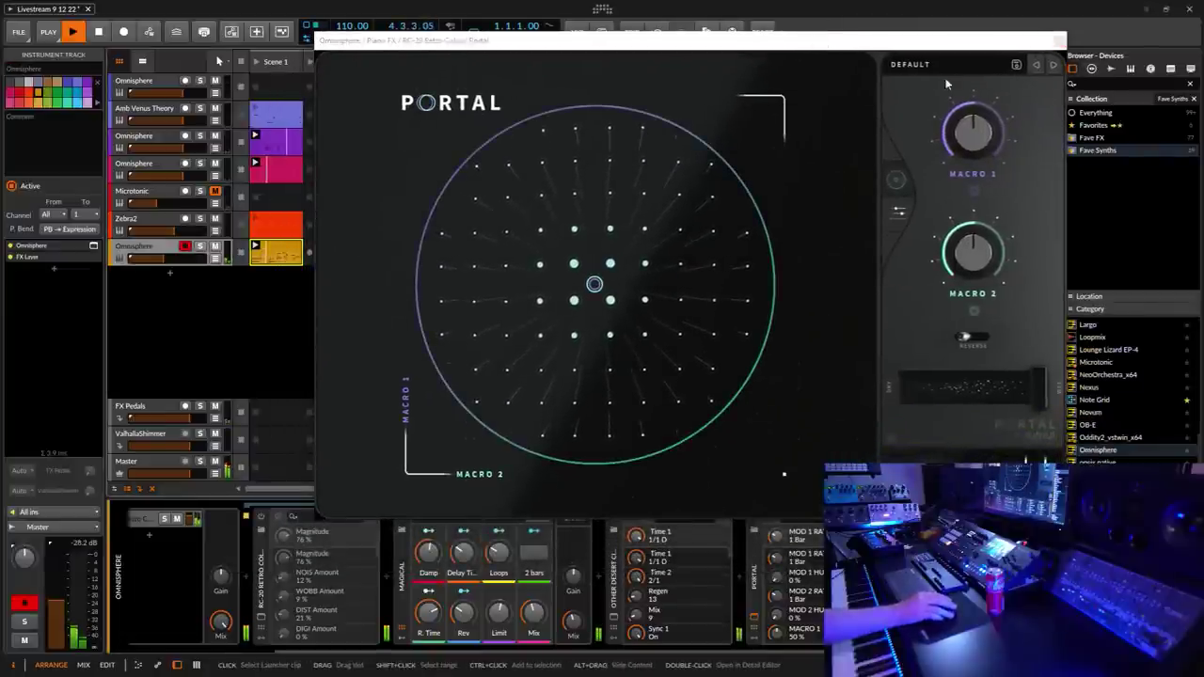
Step: Load Portal's Down The Tube preset from Stretch & Smear and set its FX macro to 59%
left_click(919, 64)
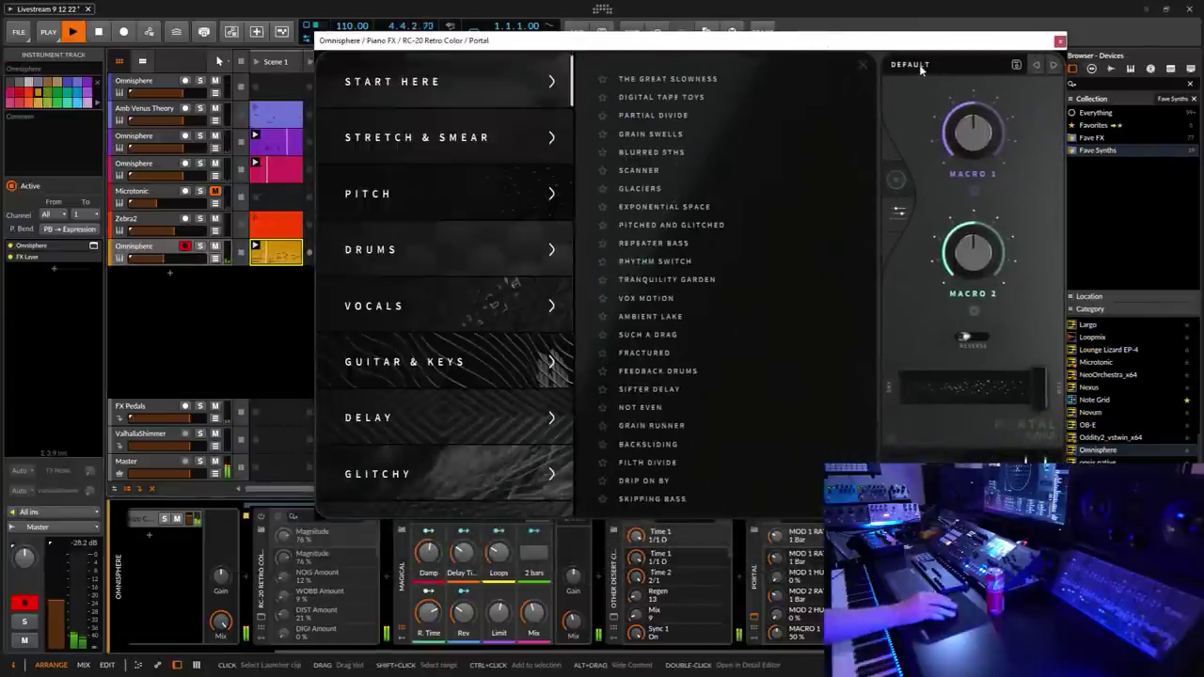
left_click(460, 141)
left_click(715, 80)
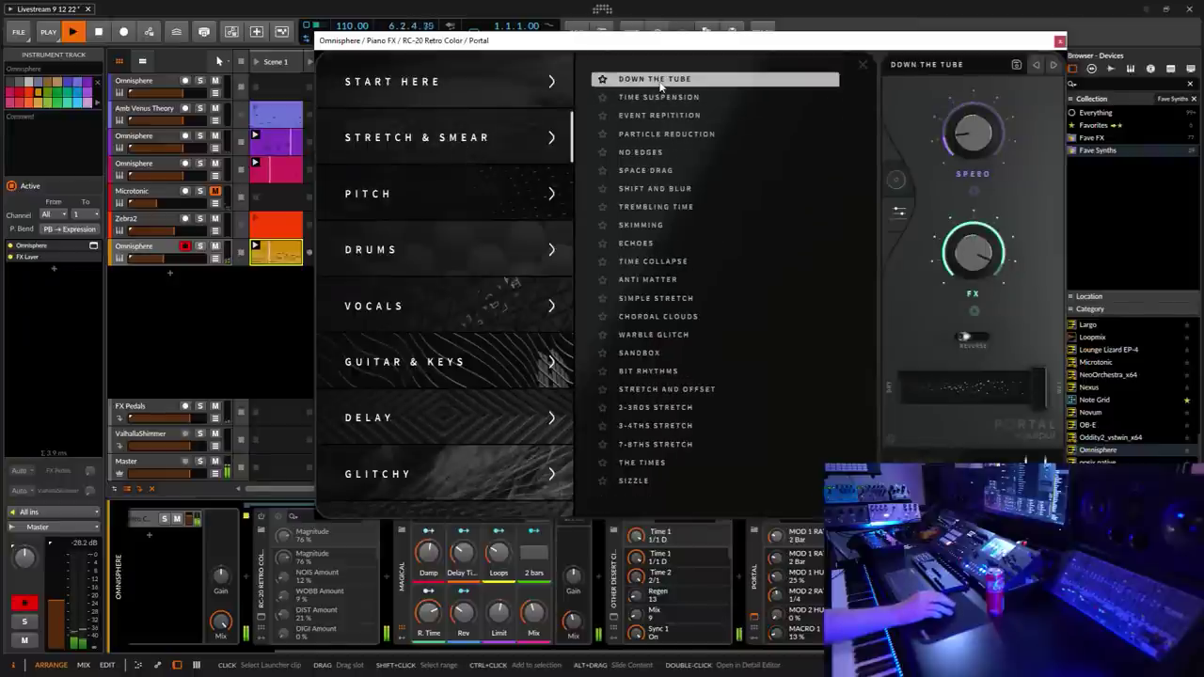
left_click(979, 268)
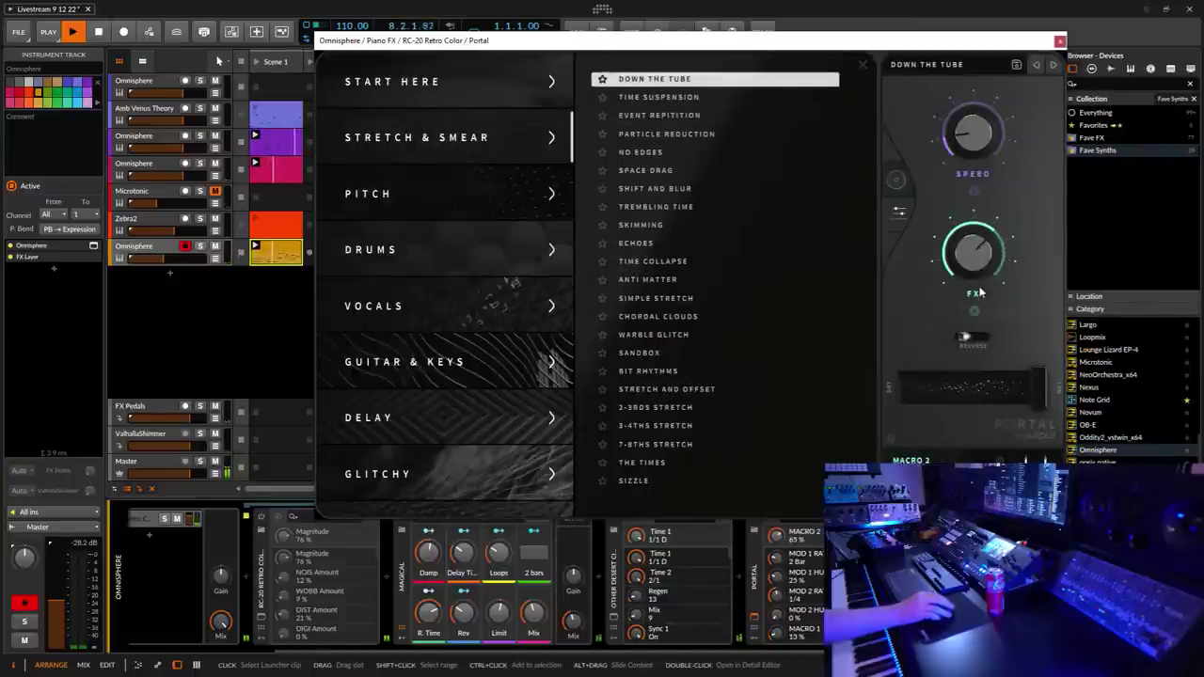
left_click_drag(981, 297, 891, 320)
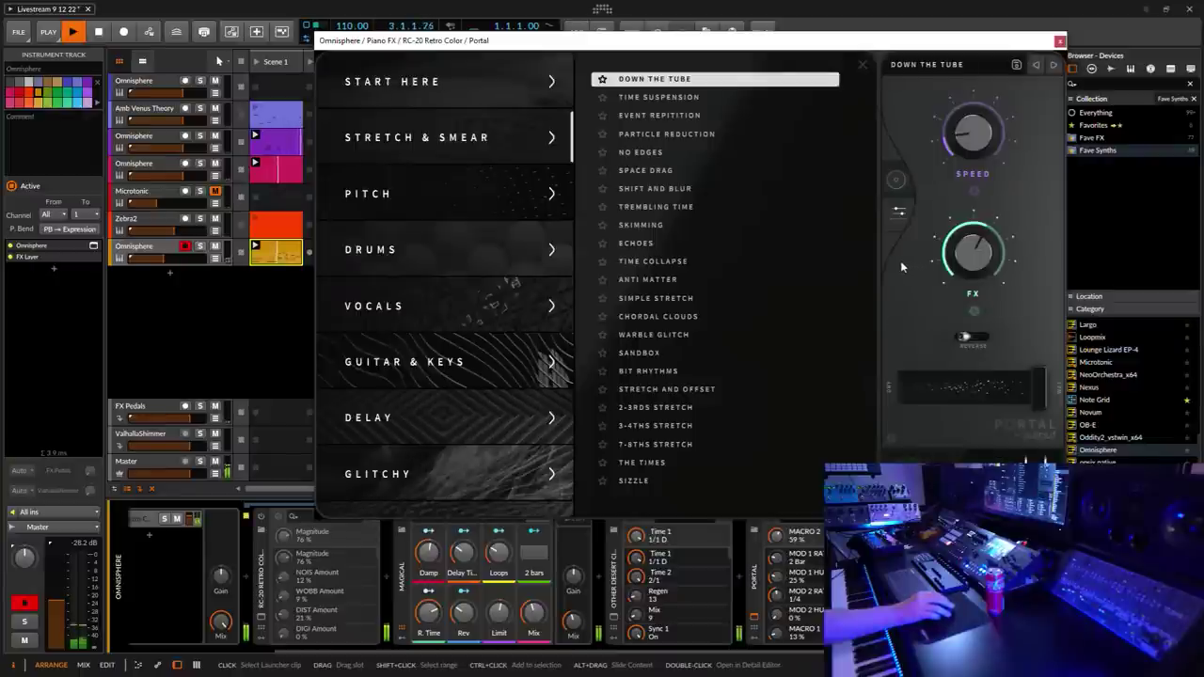
Step: Load Portal's Time Suspension preset and set Space to 20%, Smooth to 32% and the dry/wet mix to 73%
left_click(656, 102)
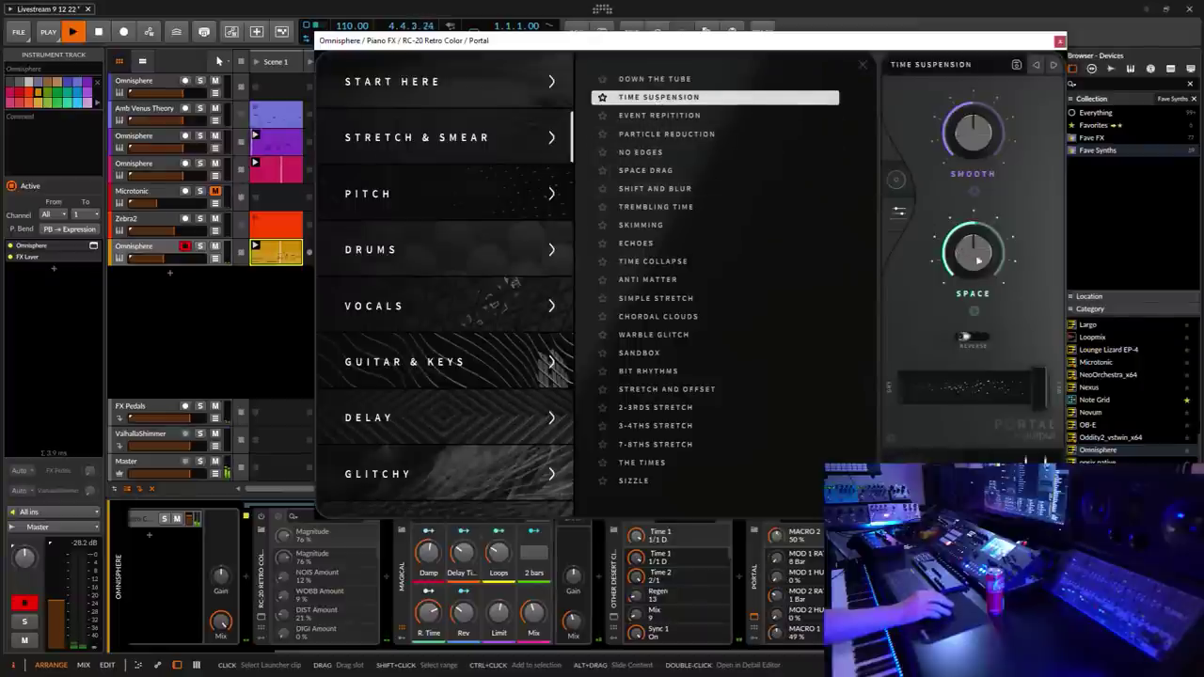
left_click_drag(977, 260, 993, 289)
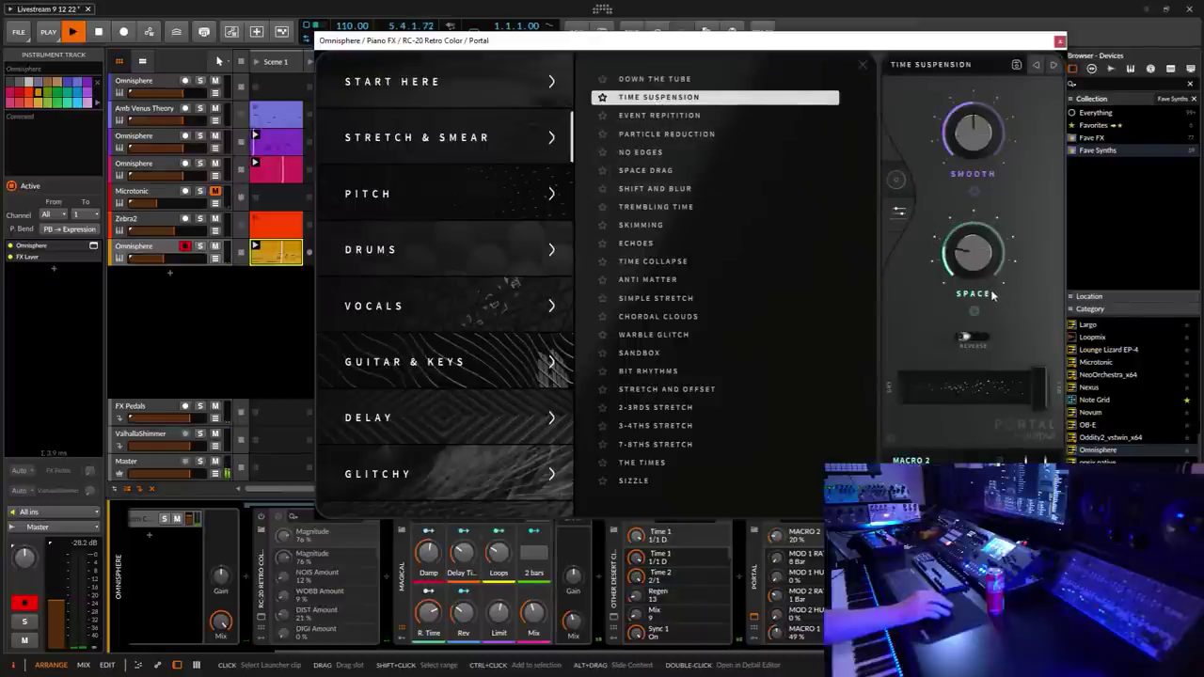
scroll(992, 174, "down", 5)
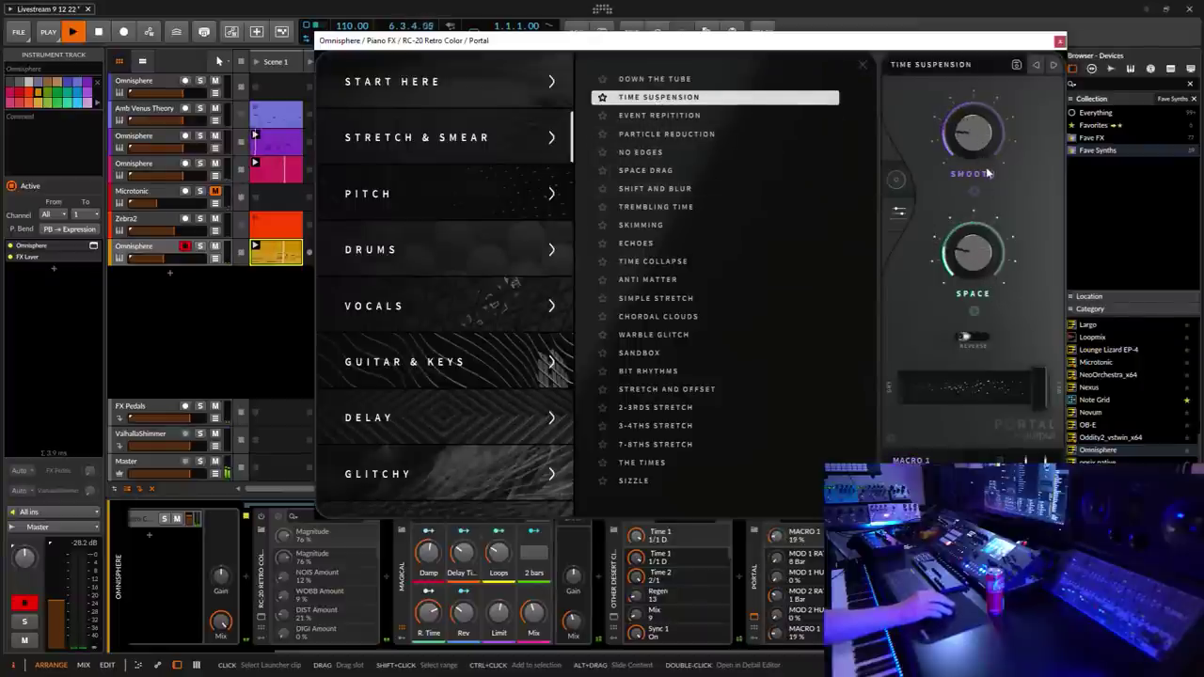
left_click_drag(987, 164, 986, 157)
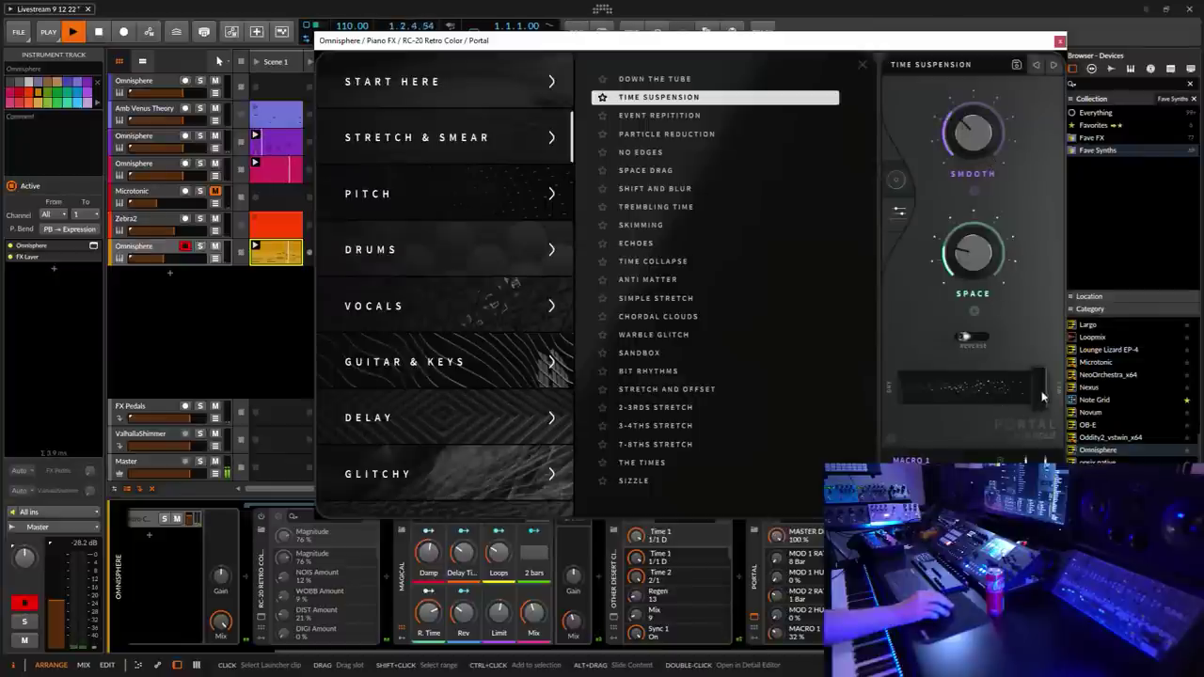
left_click_drag(1042, 396, 1018, 397)
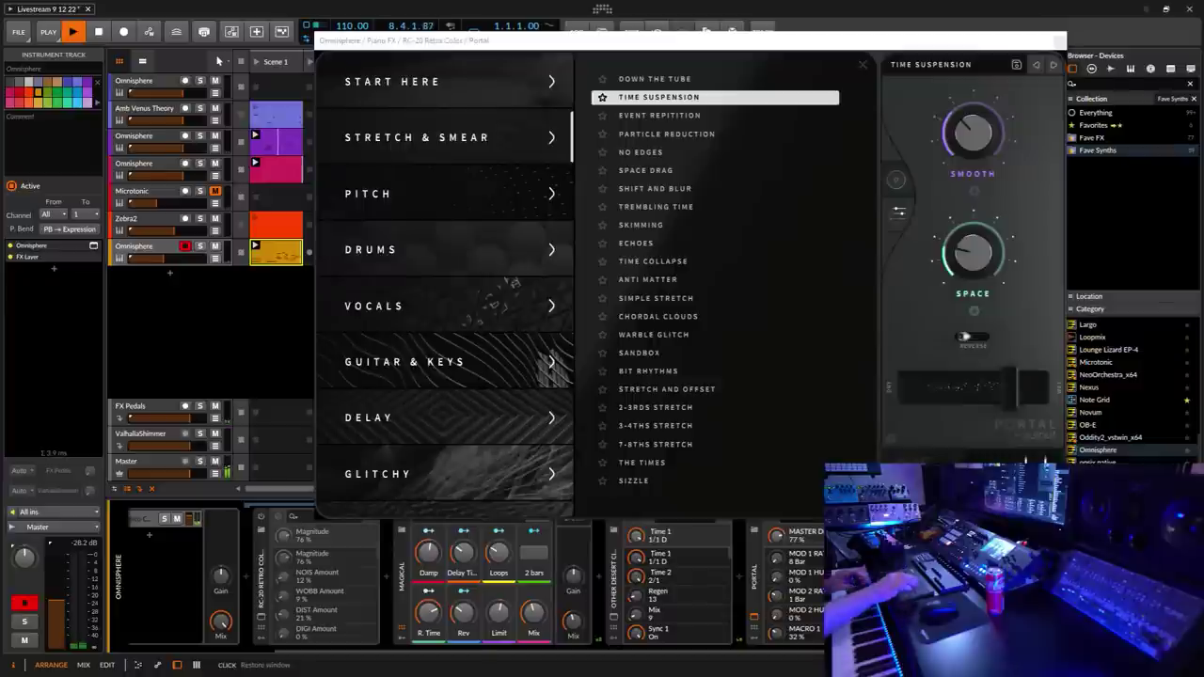
mouse_move(1025, 388)
left_mouse_down()
mouse_move(1041, 390)
mouse_move(949, 393)
mouse_move(1040, 402)
mouse_move(1007, 397)
left_mouse_up()
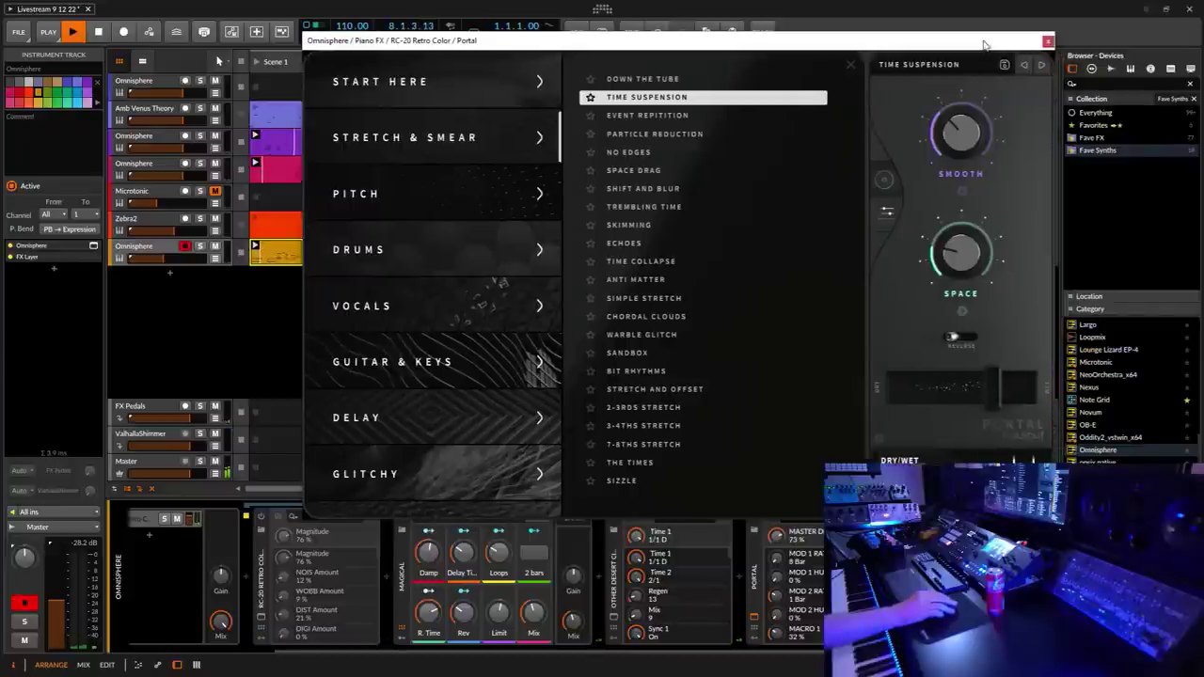
Step: Load Portal's Event Repitition preset from the Stretch & Smear category
left_click_drag(687, 40, 661, 43)
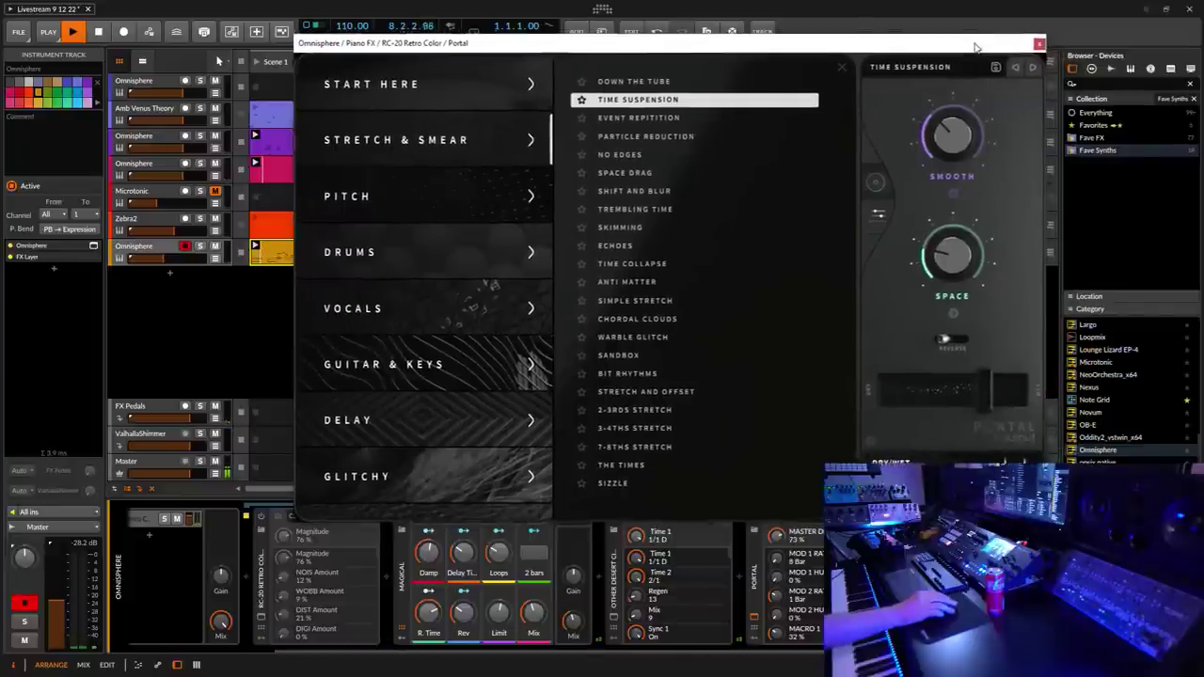
left_click(649, 119)
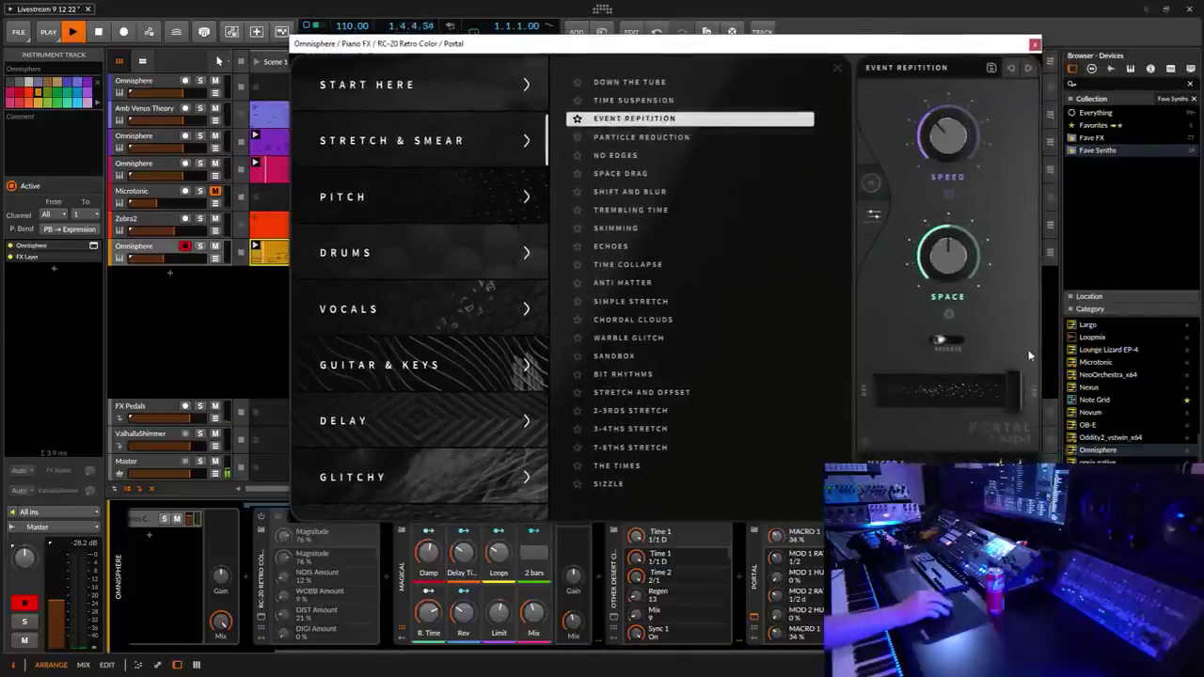
Step: Set the Event Repitition preset's dry/wet mix to 66% and Space to 27%
left_click_drag(1018, 406, 970, 406)
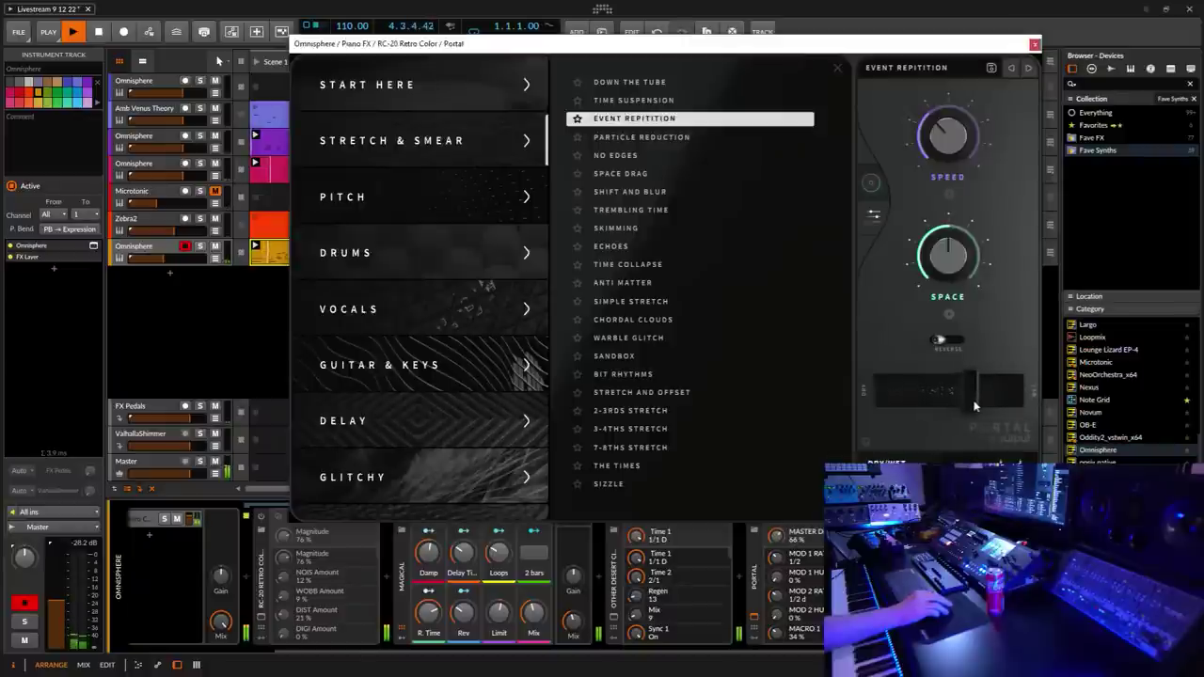
left_click_drag(969, 274, 978, 312)
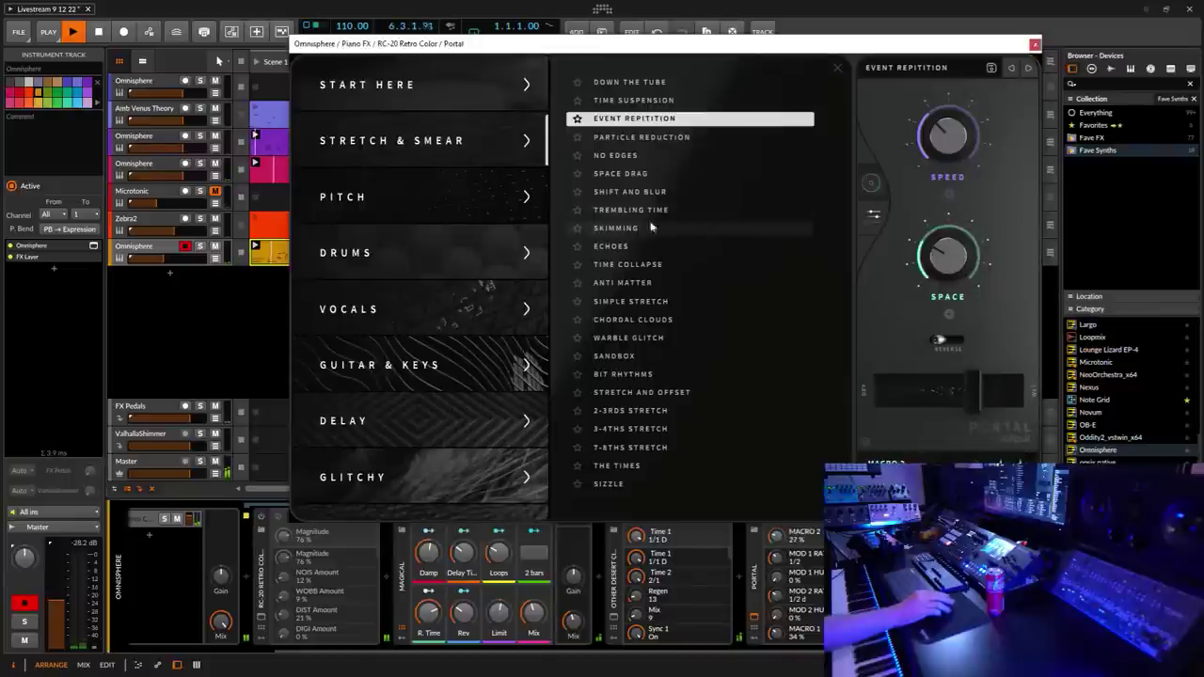
Step: Load Portal's The Great Slowness preset from Start Here and set dry/wet to 75%, Stretch to 18% and Offset to 34%
left_click(387, 130)
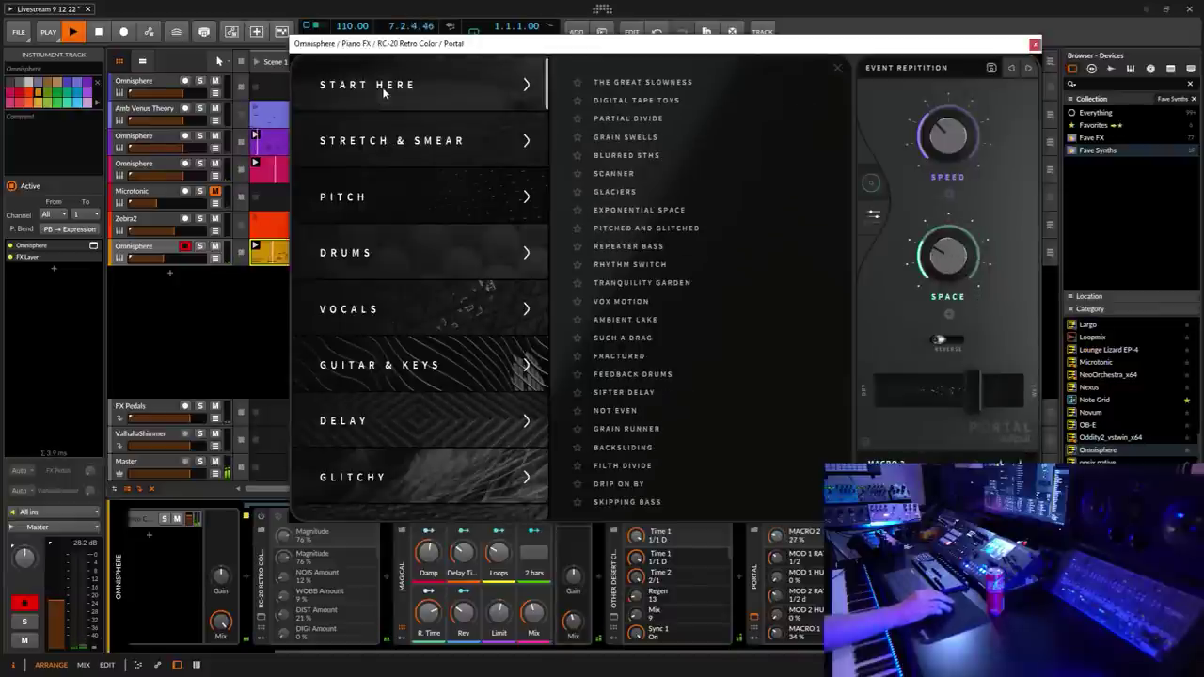
left_click(645, 85)
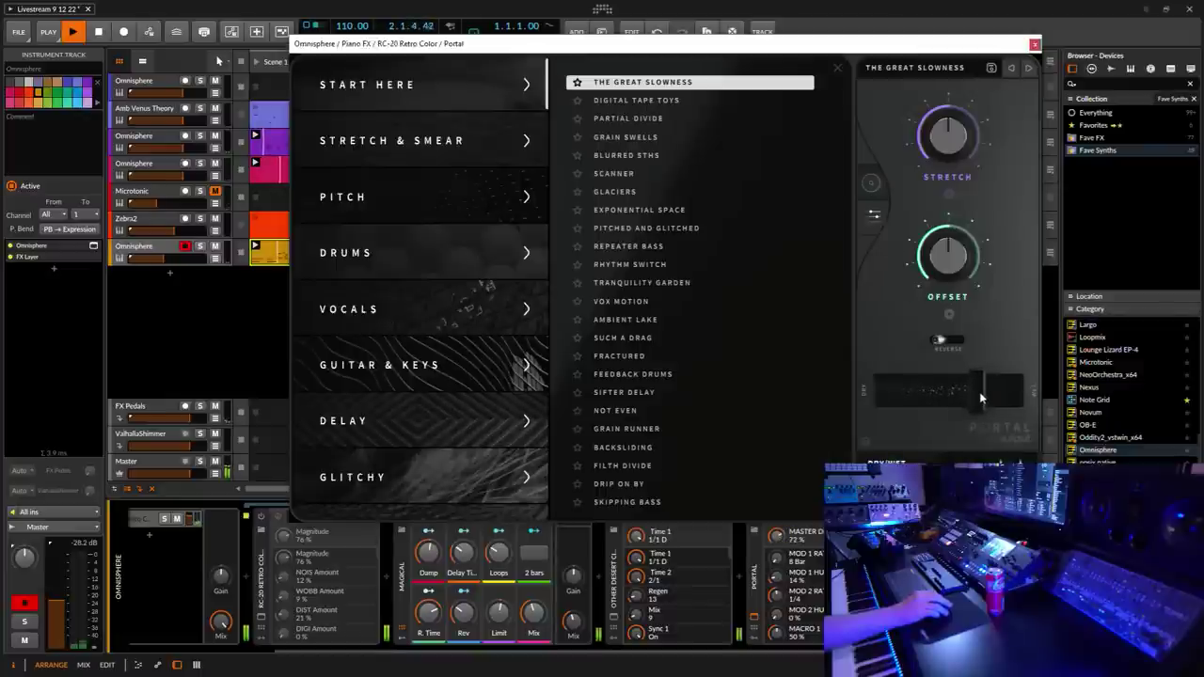
left_click_drag(980, 398, 984, 398)
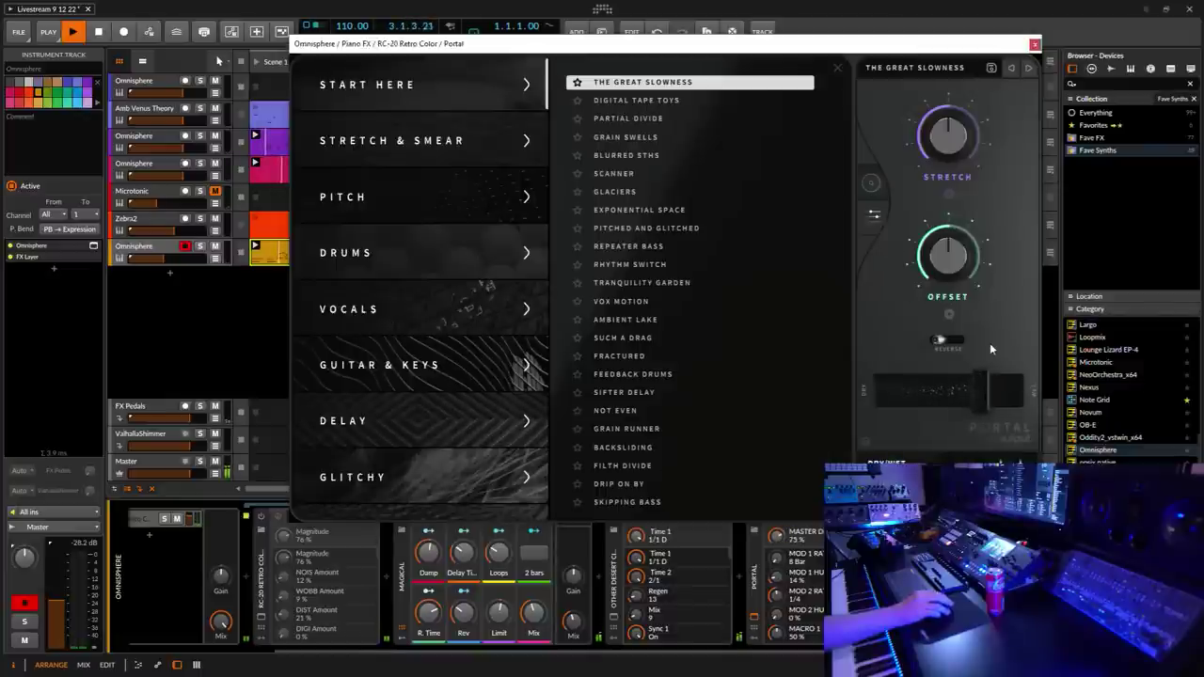
left_click_drag(957, 146, 981, 178)
left_click_drag(957, 247, 971, 303)
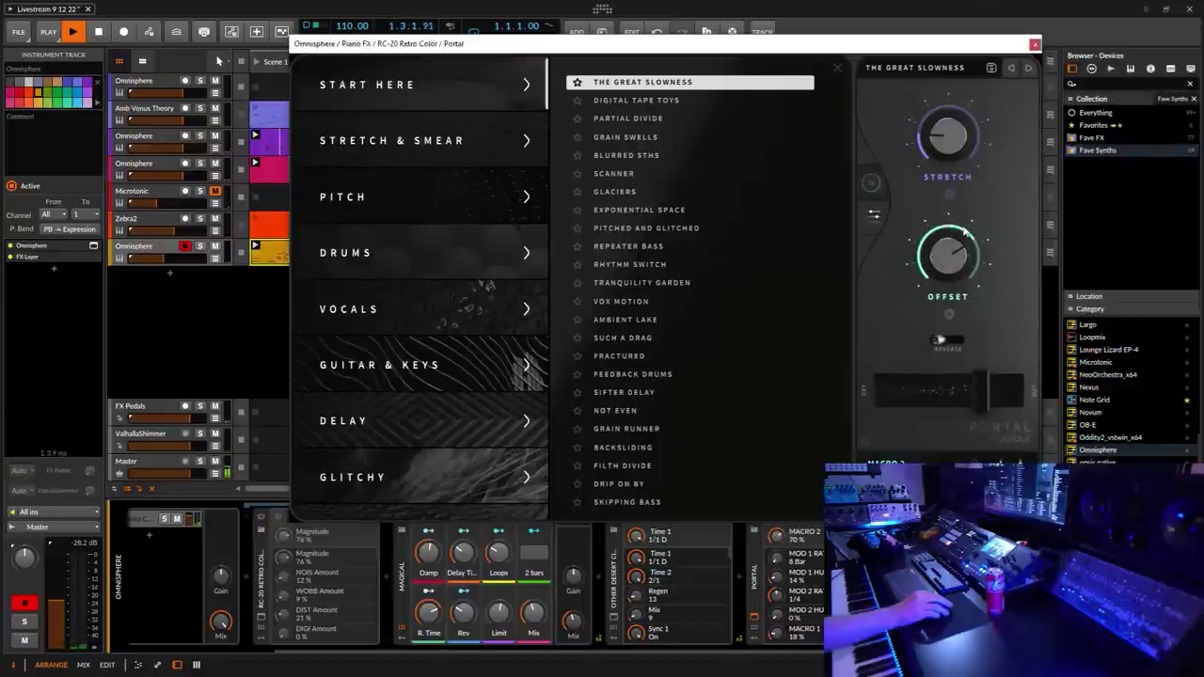
left_click_drag(965, 231, 978, 263)
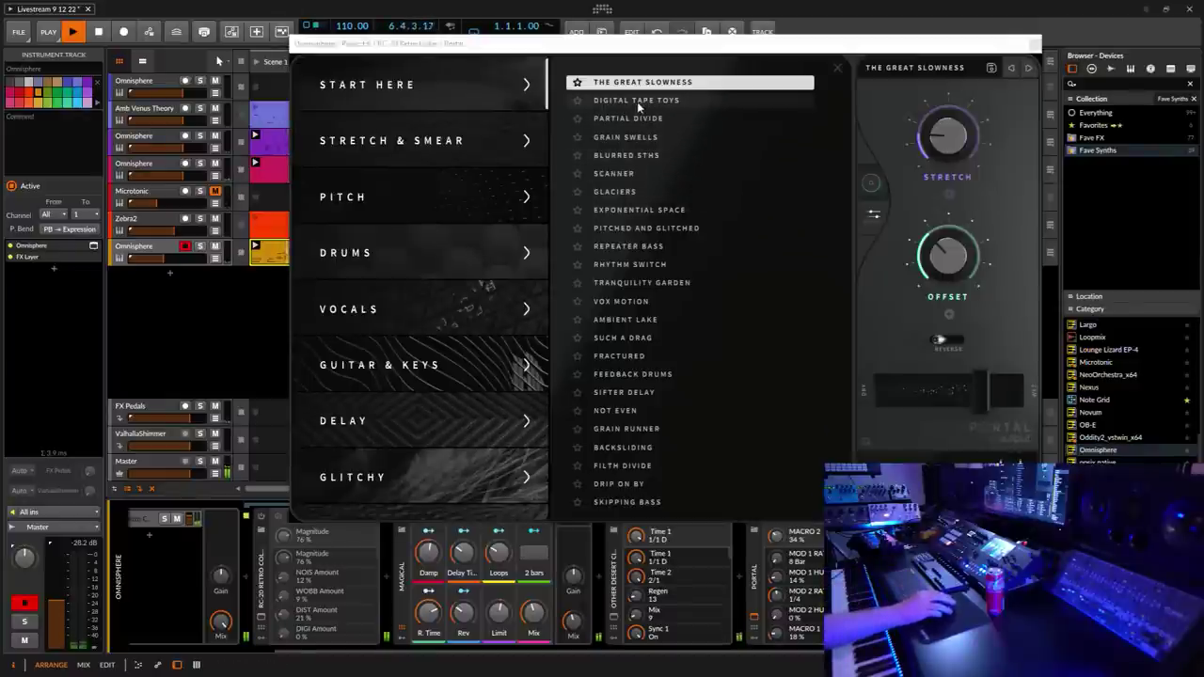
Step: Load Portal's Blurred 5ths preset, set Blur to 77%, and close the plugin window
left_click(630, 156)
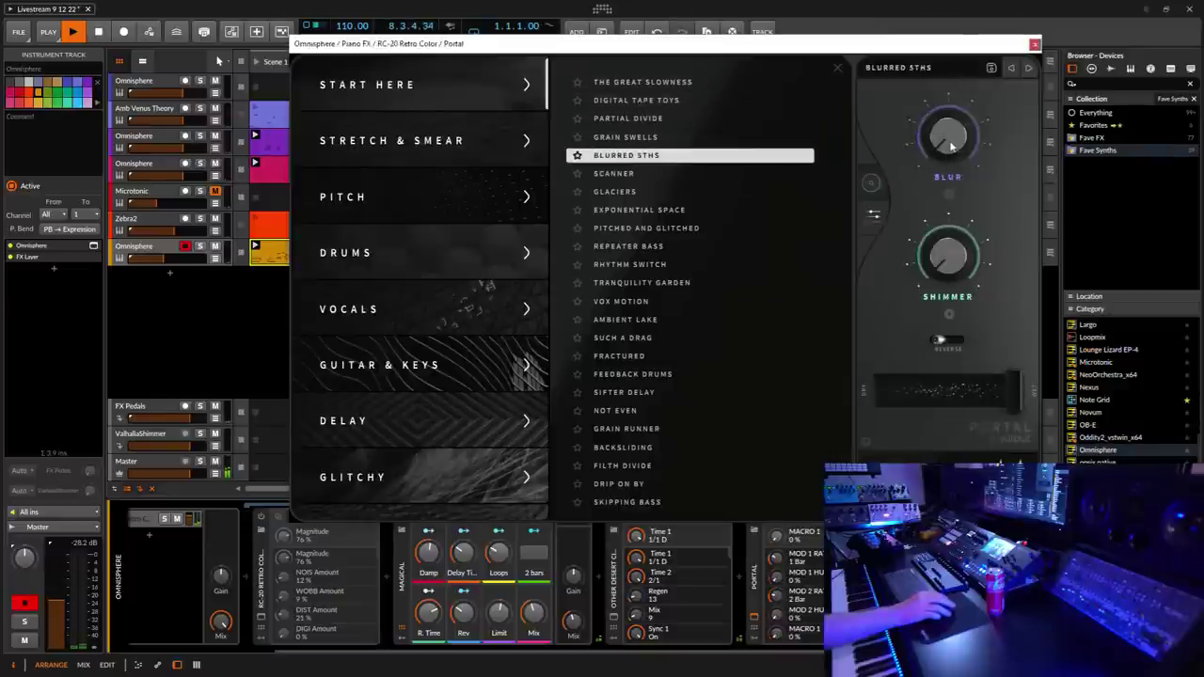
left_click_drag(951, 146, 955, 135)
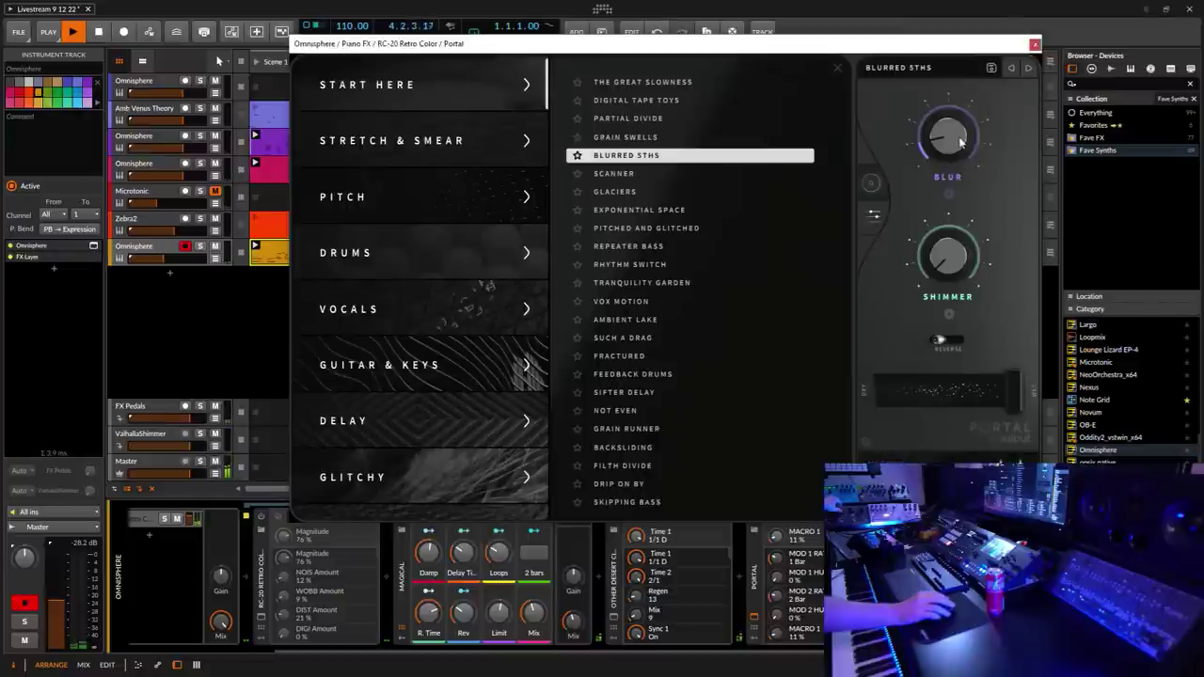
left_click_drag(960, 136, 966, 92)
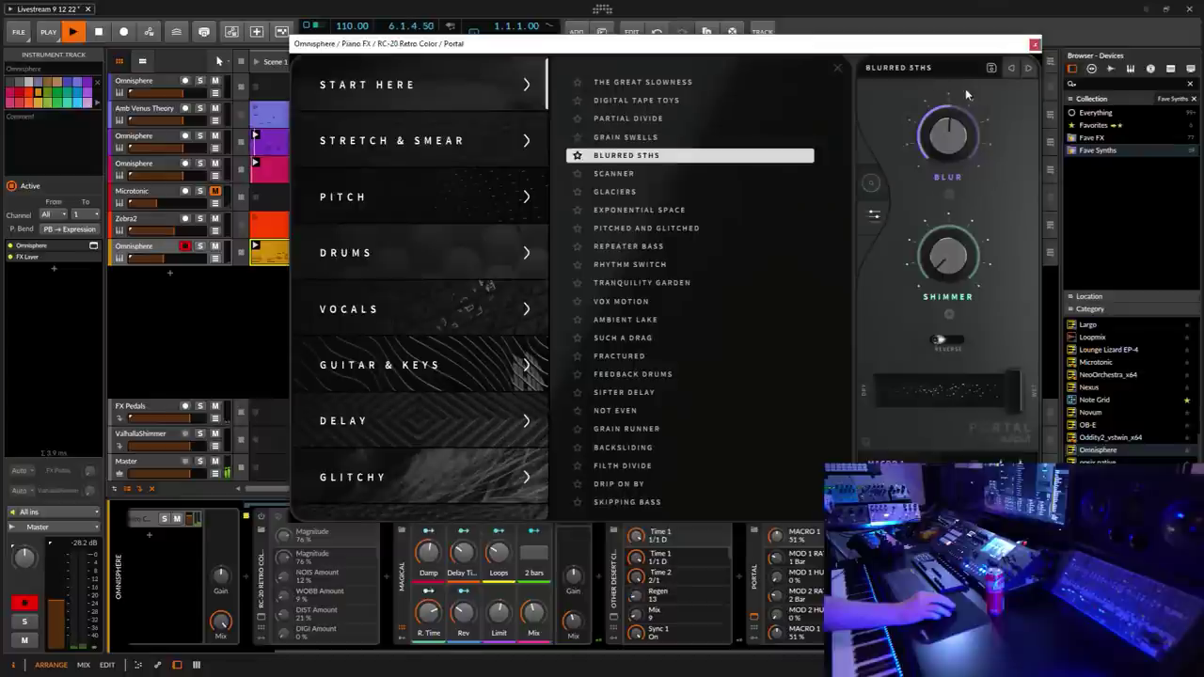
left_click_drag(965, 90, 981, 65)
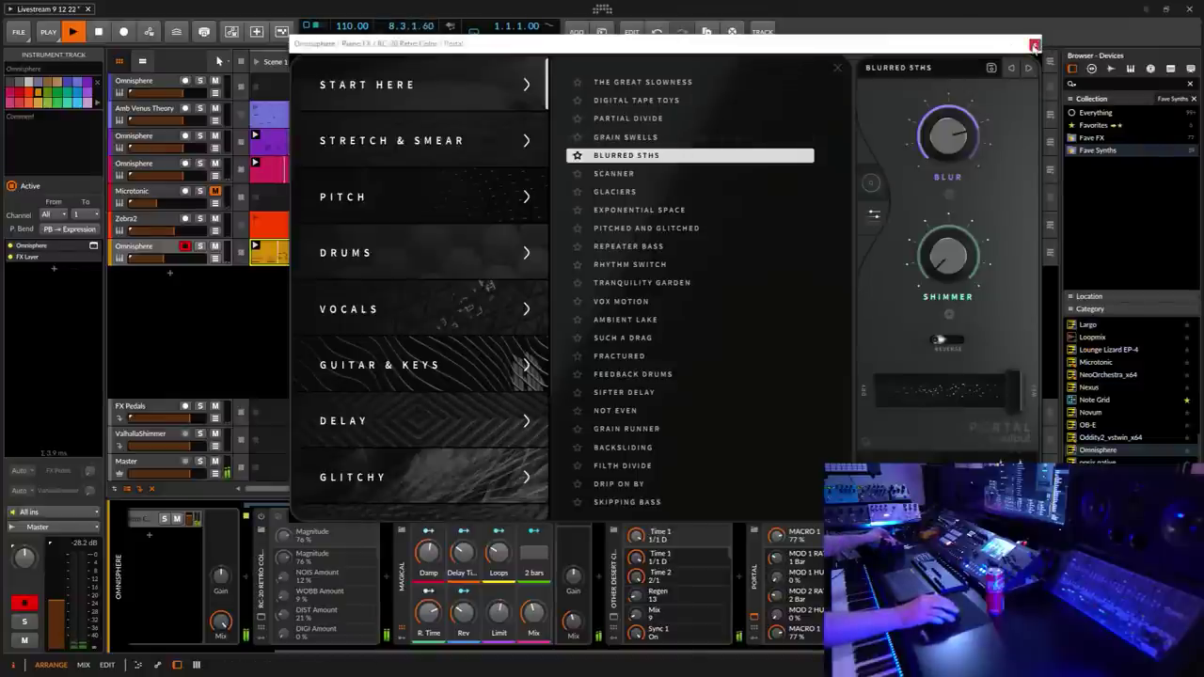
left_click(1035, 44)
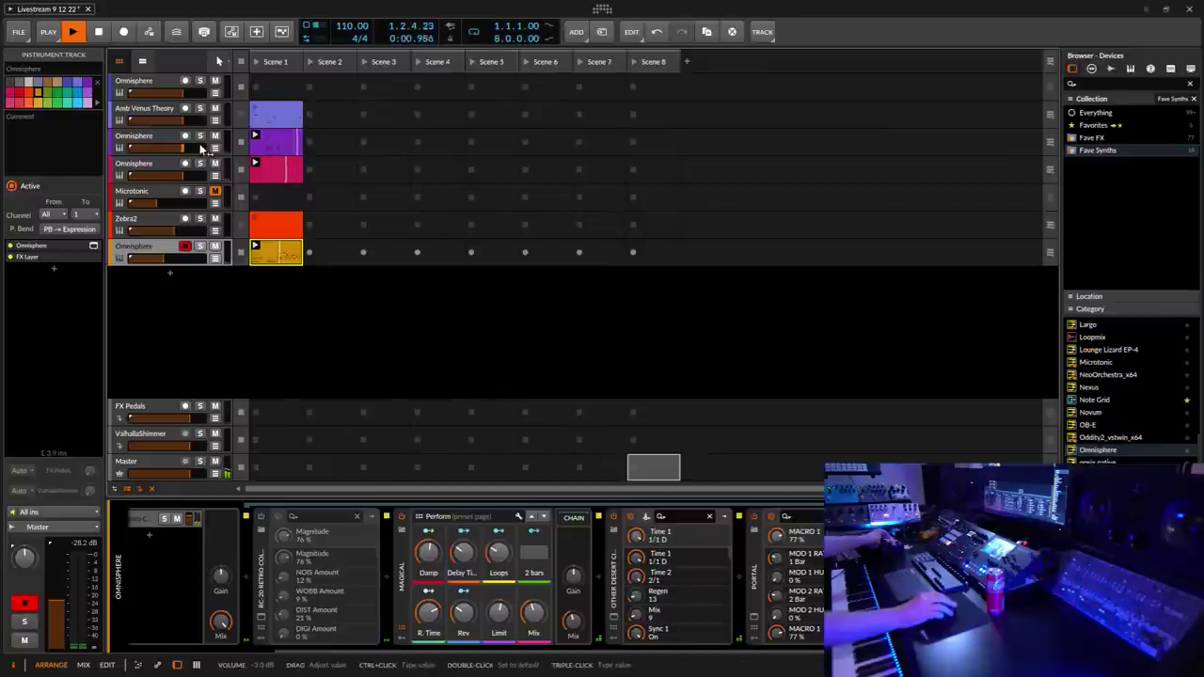
Step: Stop the pink Omnisphere track's clip and reselect the Chapman Stick Omnisphere track
left_click(239, 171)
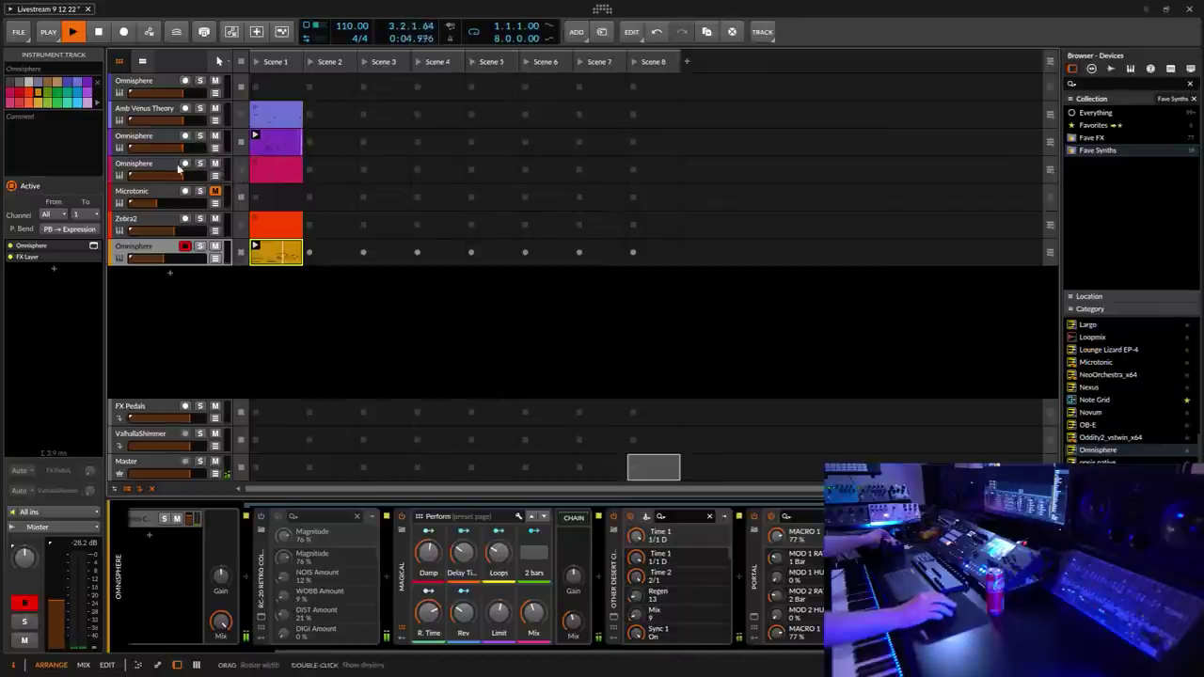
left_click(202, 169)
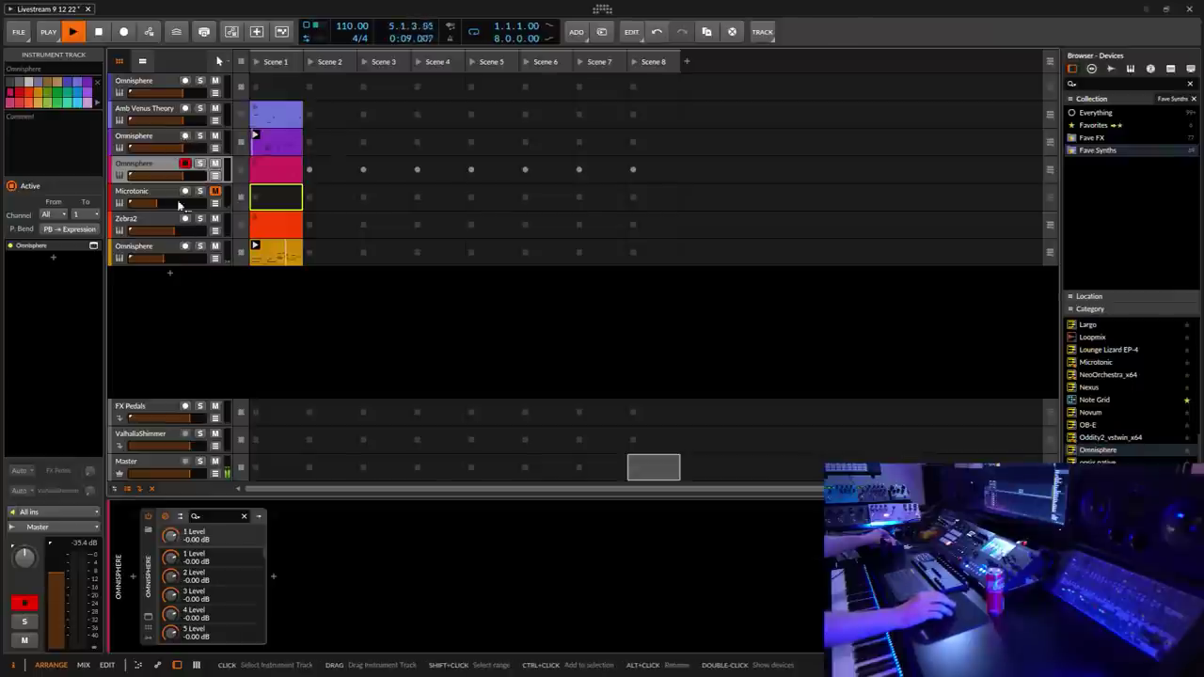
left_click(161, 251)
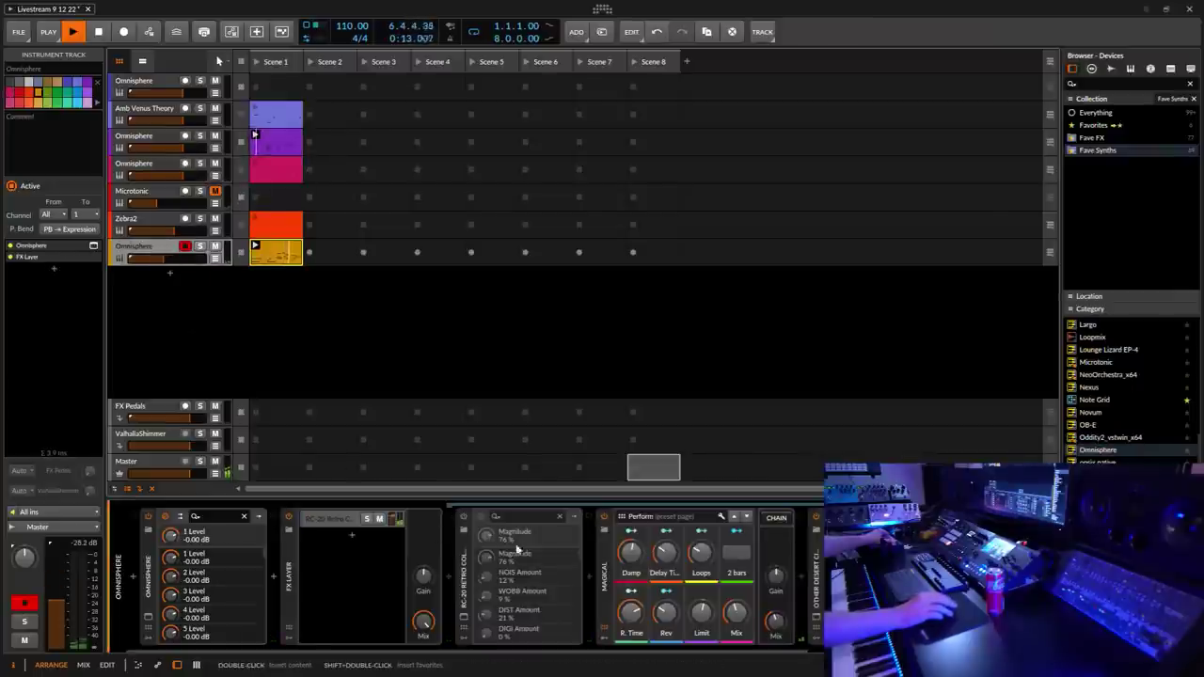
Step: Reopen Portal in the Chapman Stick track's RC-20 chain and load its Glaciers preset
scroll(593, 649, "right", 3)
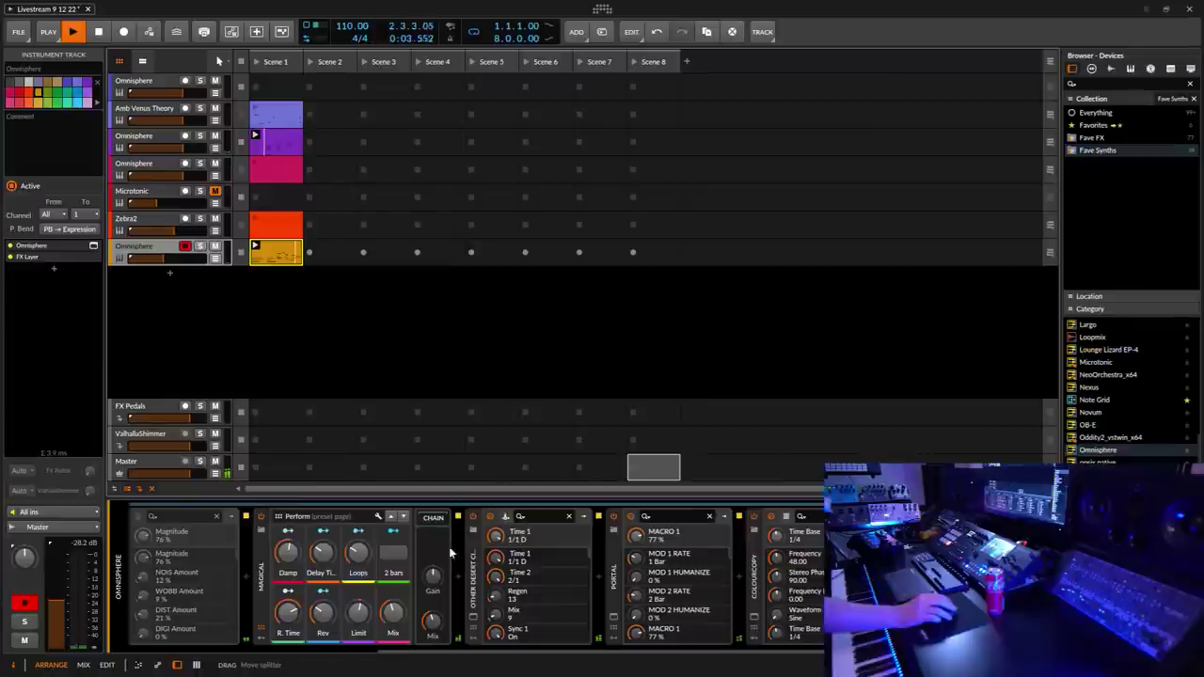
left_click(614, 621)
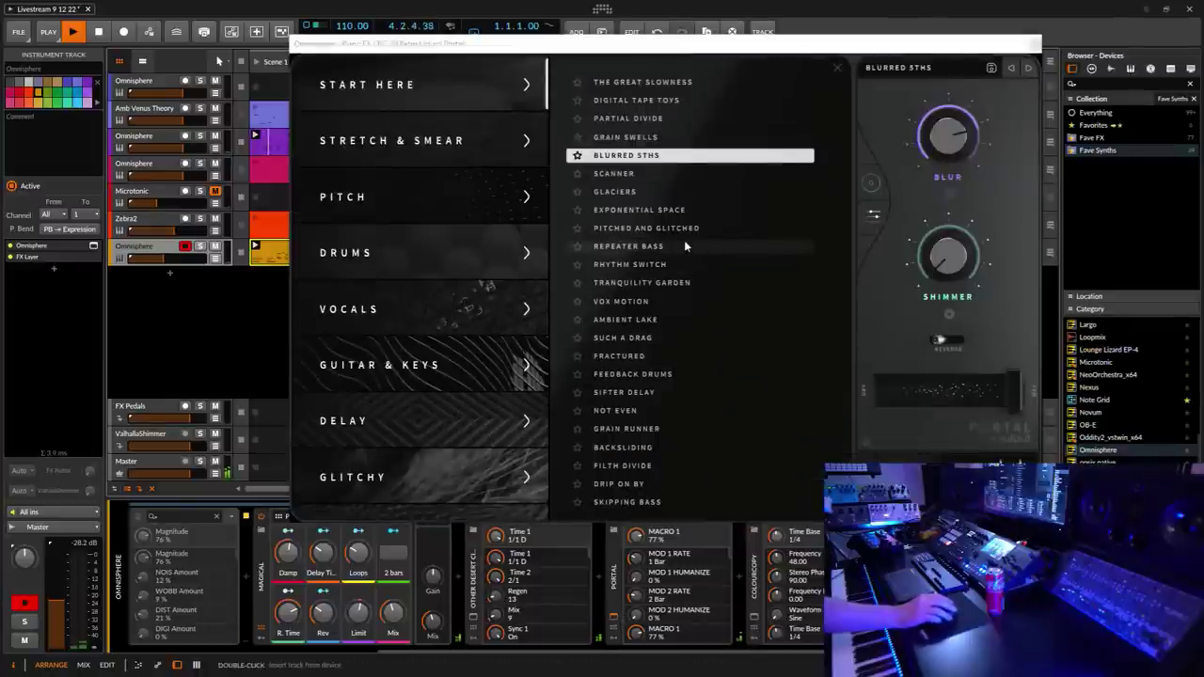
left_click(648, 191)
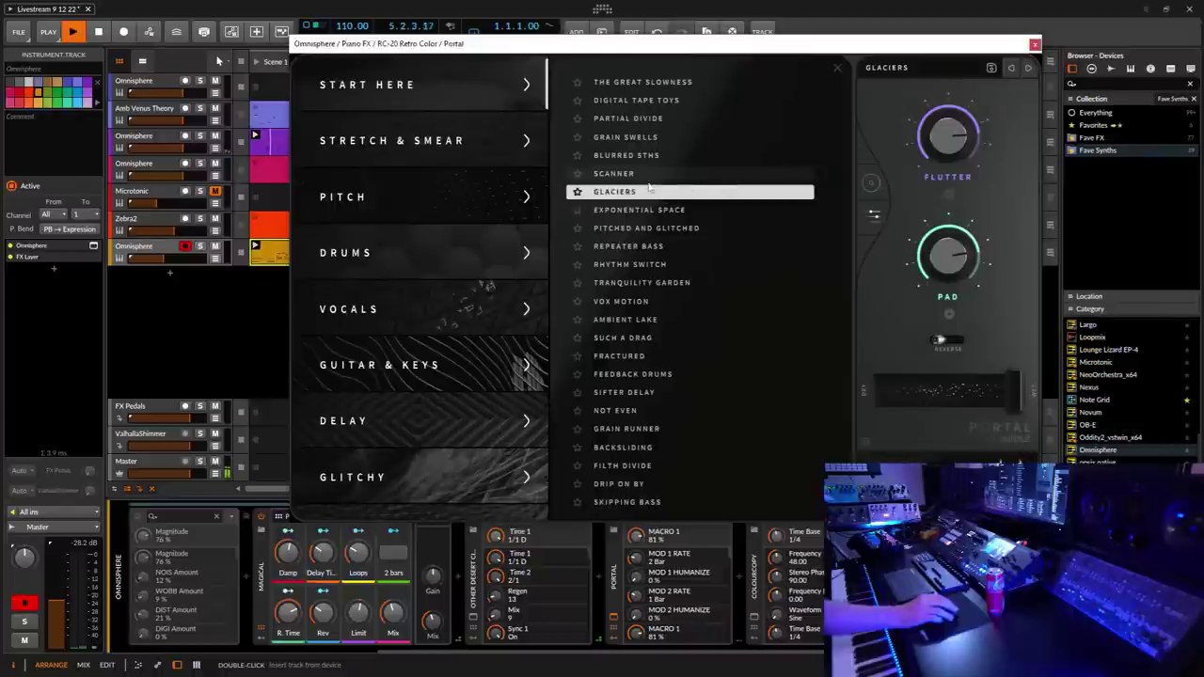
Step: Uncover the clip stop controls behind the Portal window and stop the purple Omnisphere track's clip
left_click_drag(789, 46, 816, 36)
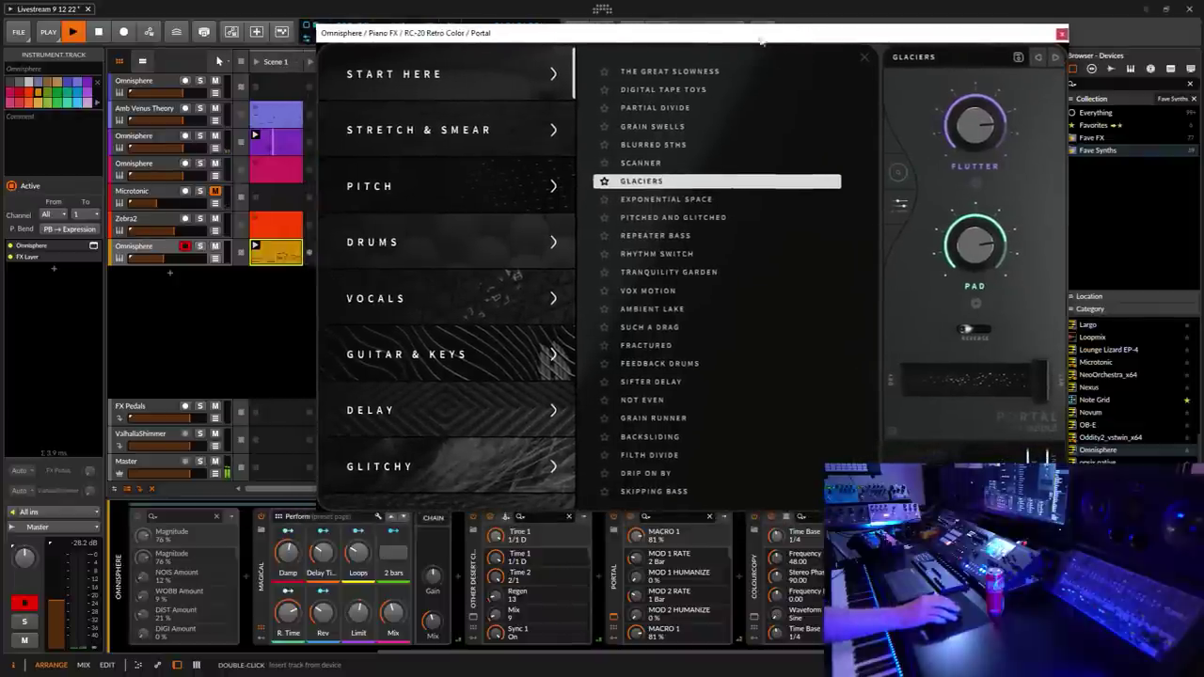
left_click(239, 143)
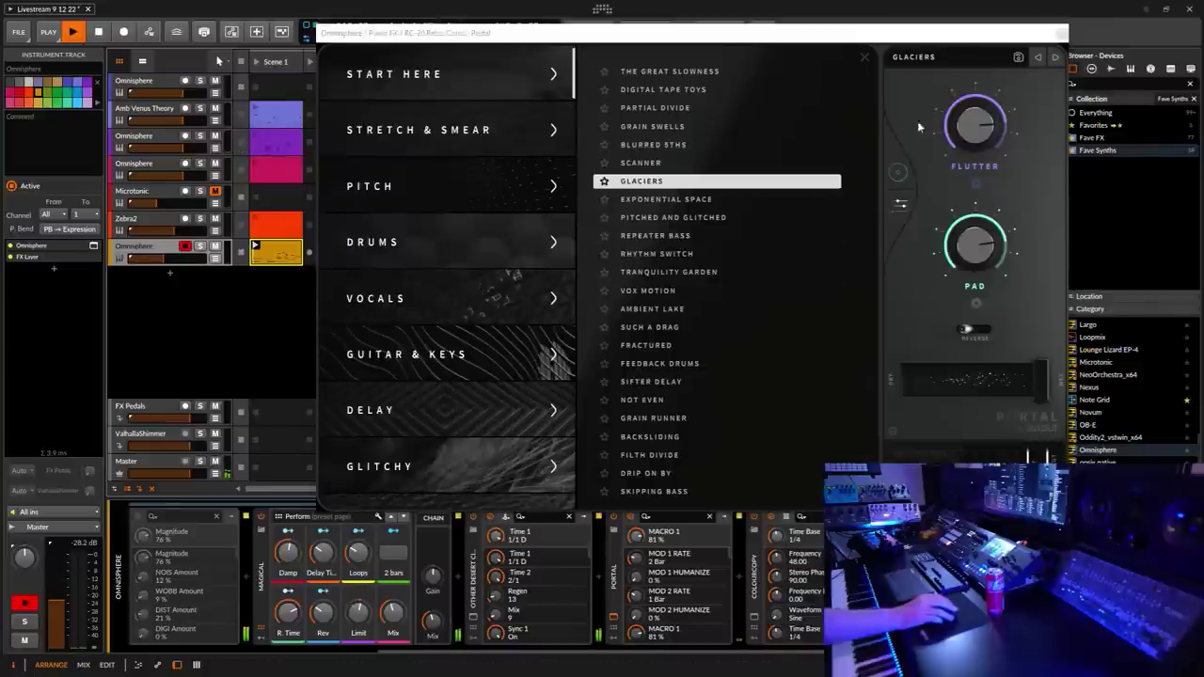
left_click_drag(928, 42, 906, 62)
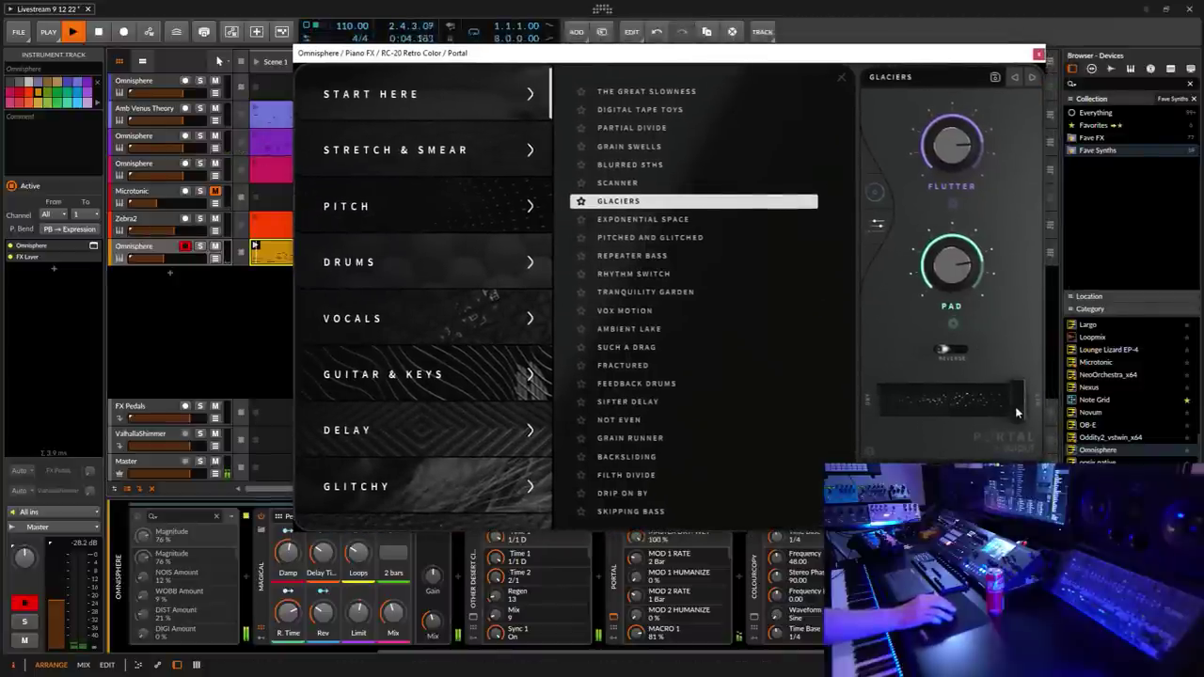
Step: Set the Glaciers preset's dry/wet mix to 59%
left_click_drag(1015, 407, 980, 404)
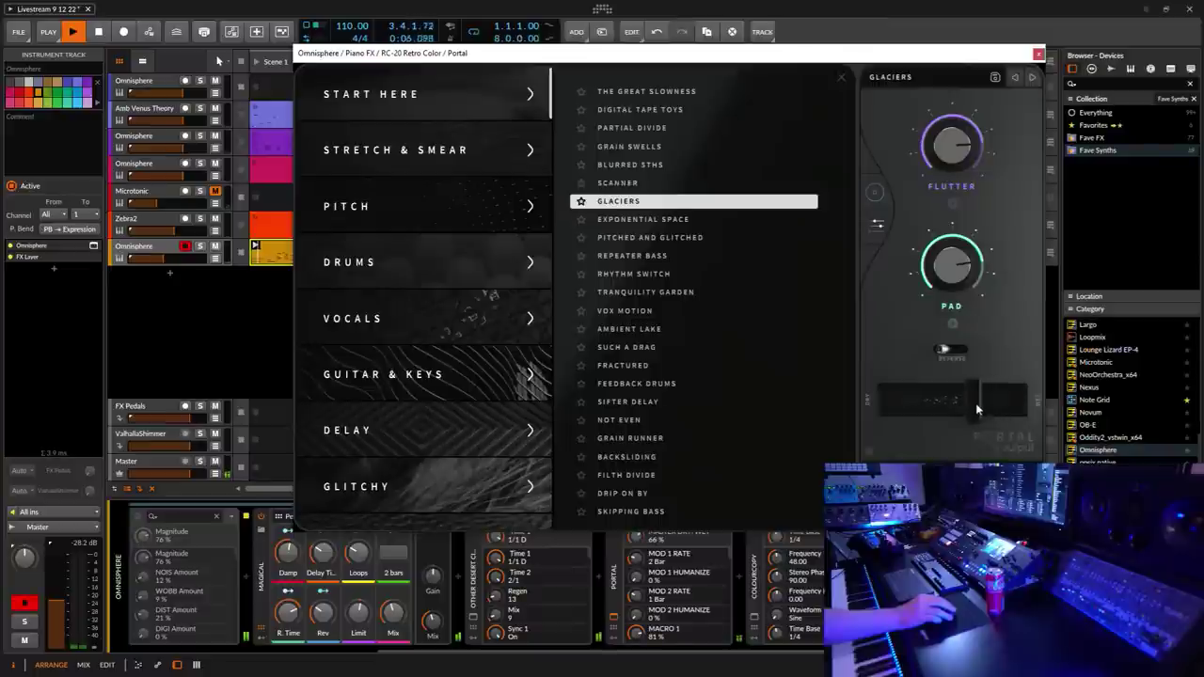
left_click_drag(975, 405, 967, 403)
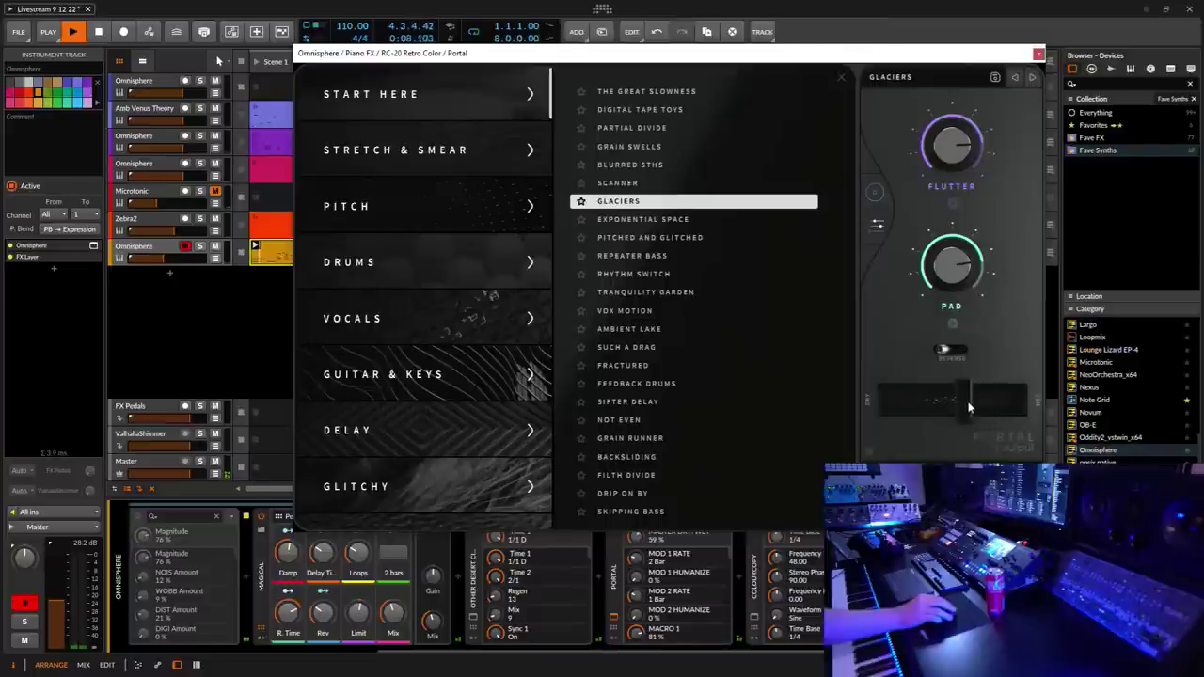
Step: Load Portal's Pitched and Glitched preset and set dry/wet to 72%, Speed to 10% and Flam to 75%
left_click(658, 237)
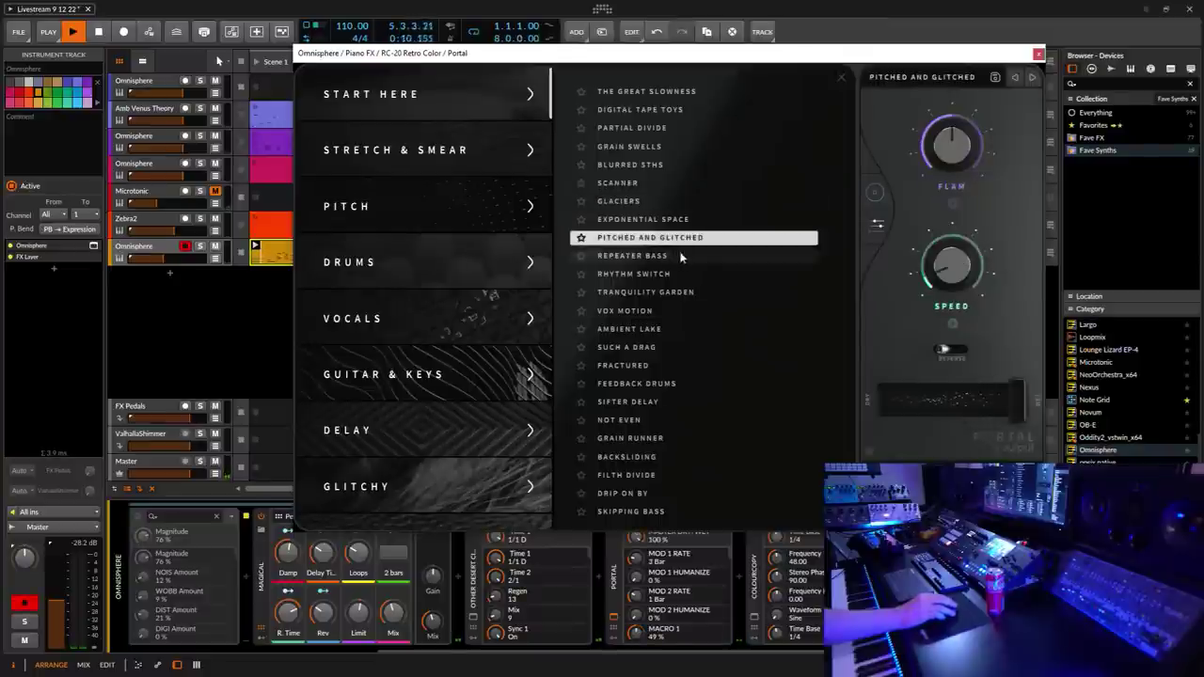
left_click_drag(1020, 407, 987, 407)
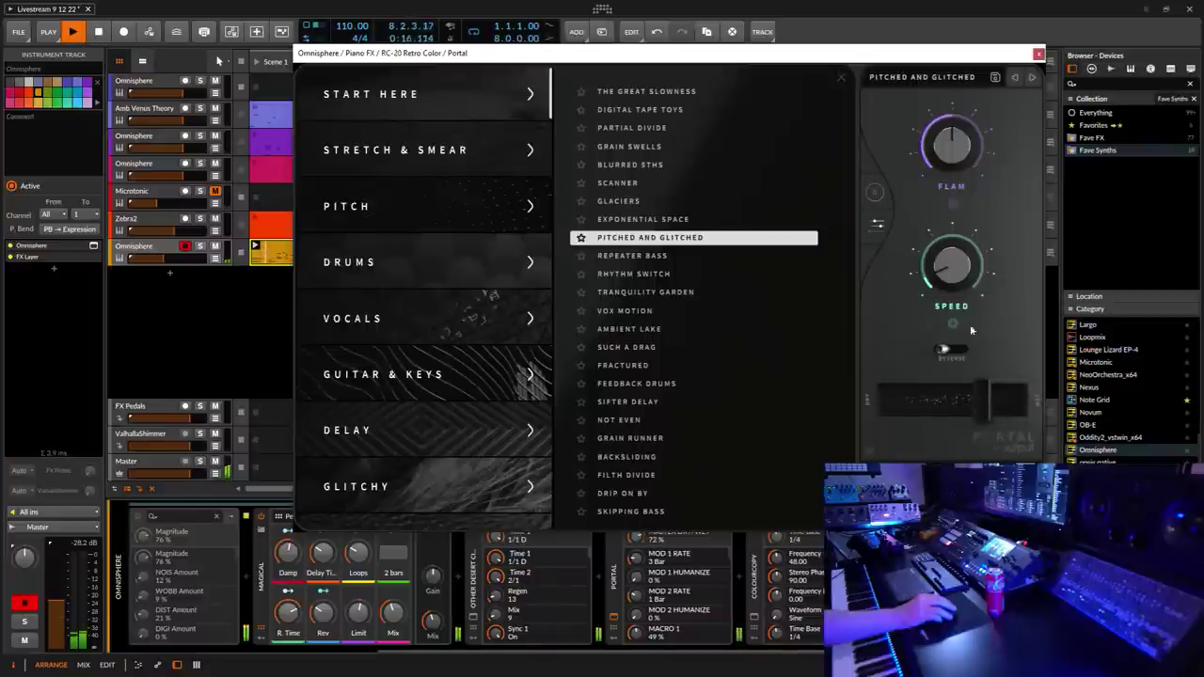
mouse_move(969, 282)
left_mouse_down()
mouse_move(986, 180)
mouse_move(979, 273)
mouse_move(967, 269)
left_mouse_up()
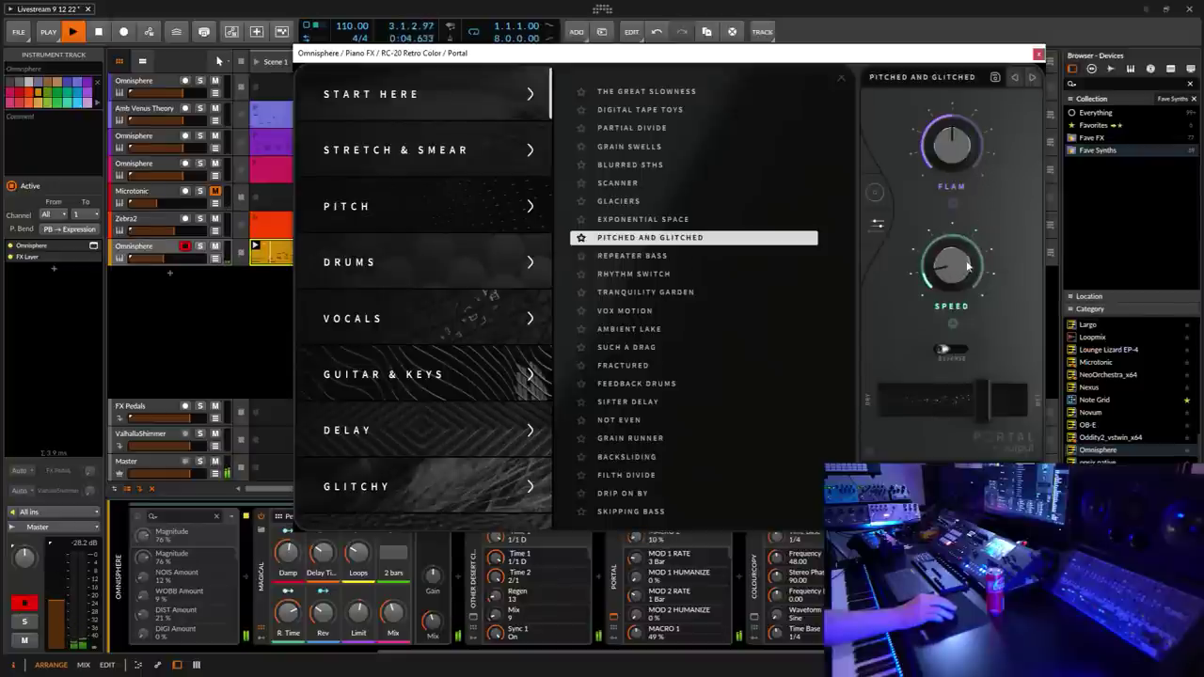
left_click_drag(961, 147, 974, 116)
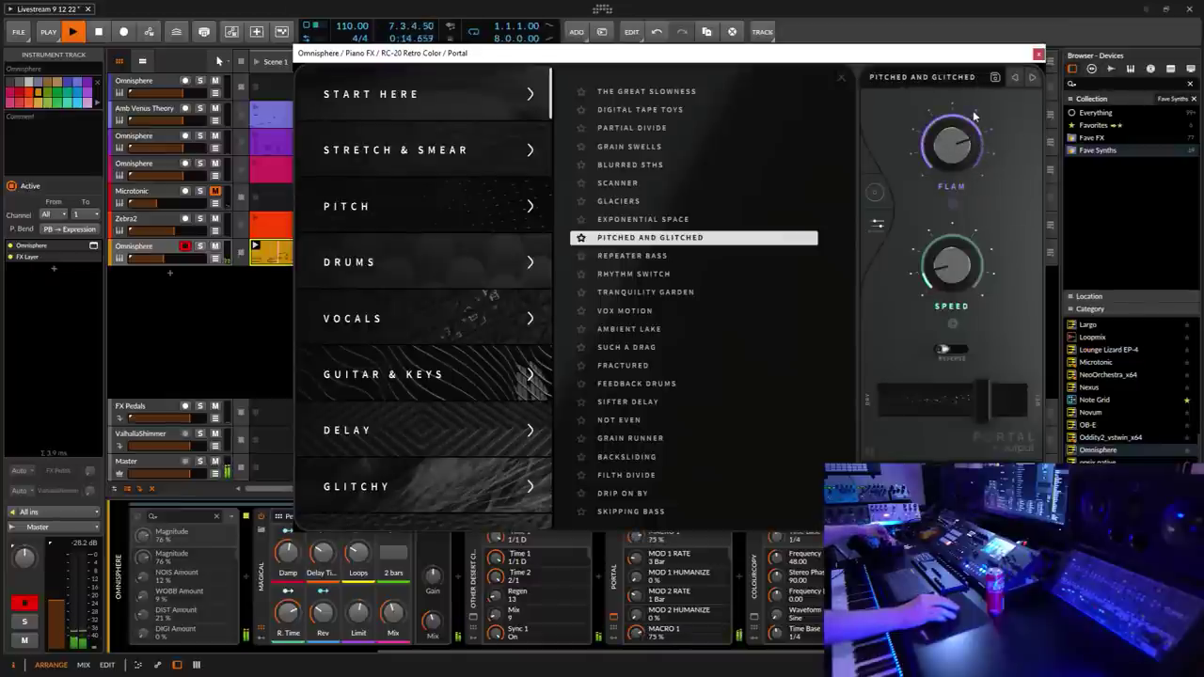
Step: Adjust Portal's main controls, turning Flam down to about 5%, dry/wet mix down to 55% and Speed up to about 86%
left_click_drag(974, 116, 985, 206)
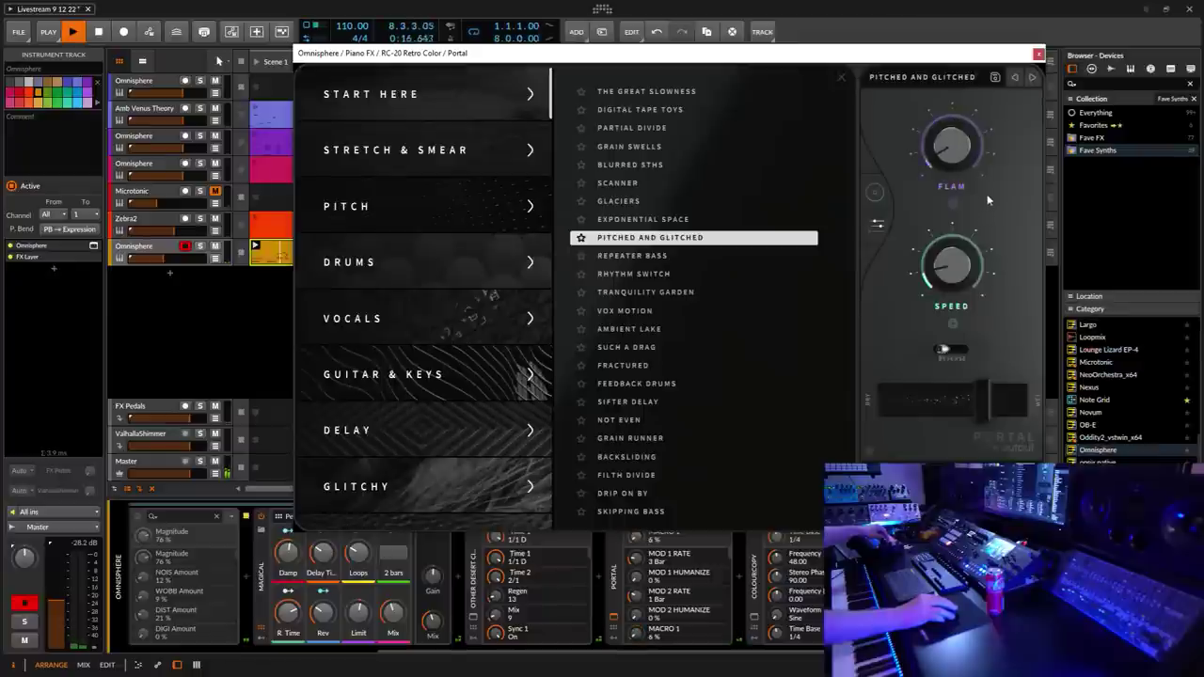
left_click_drag(983, 414, 974, 419)
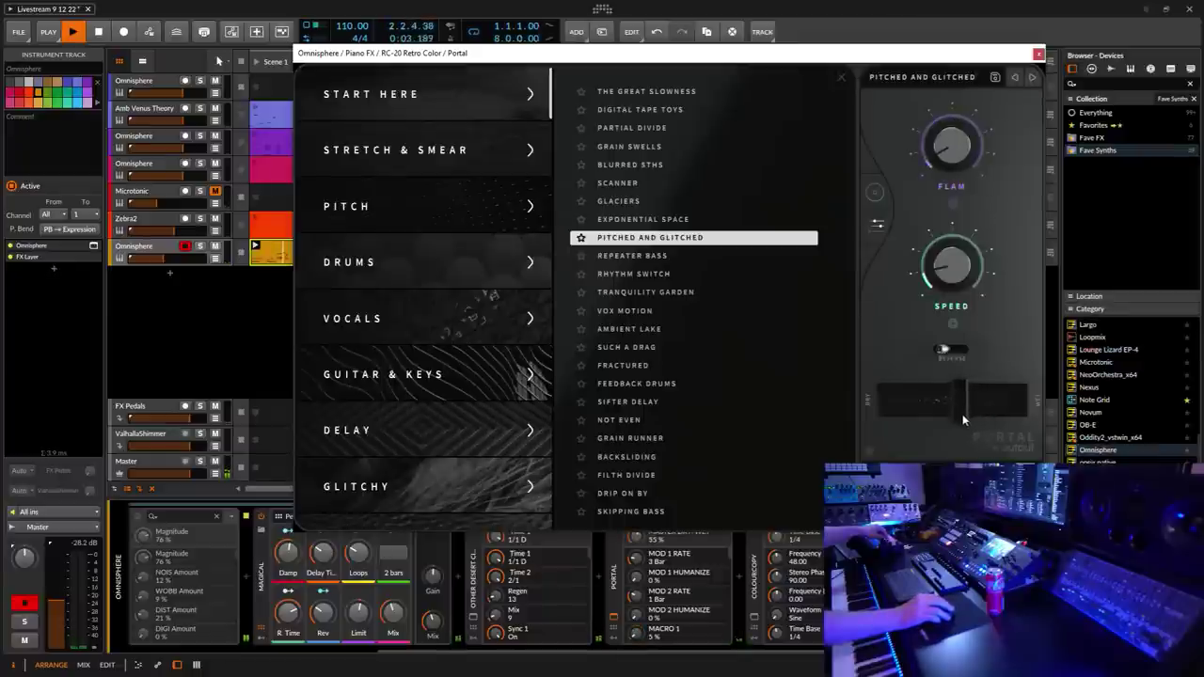
left_click(946, 351)
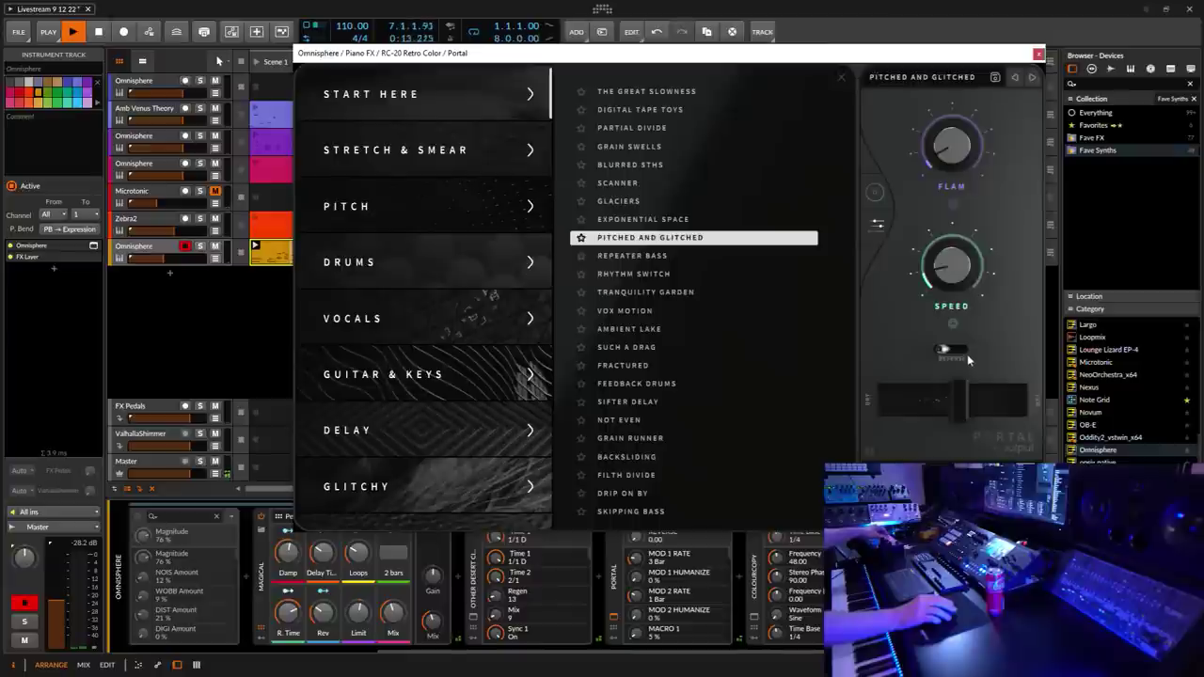
left_click_drag(974, 279, 990, 185)
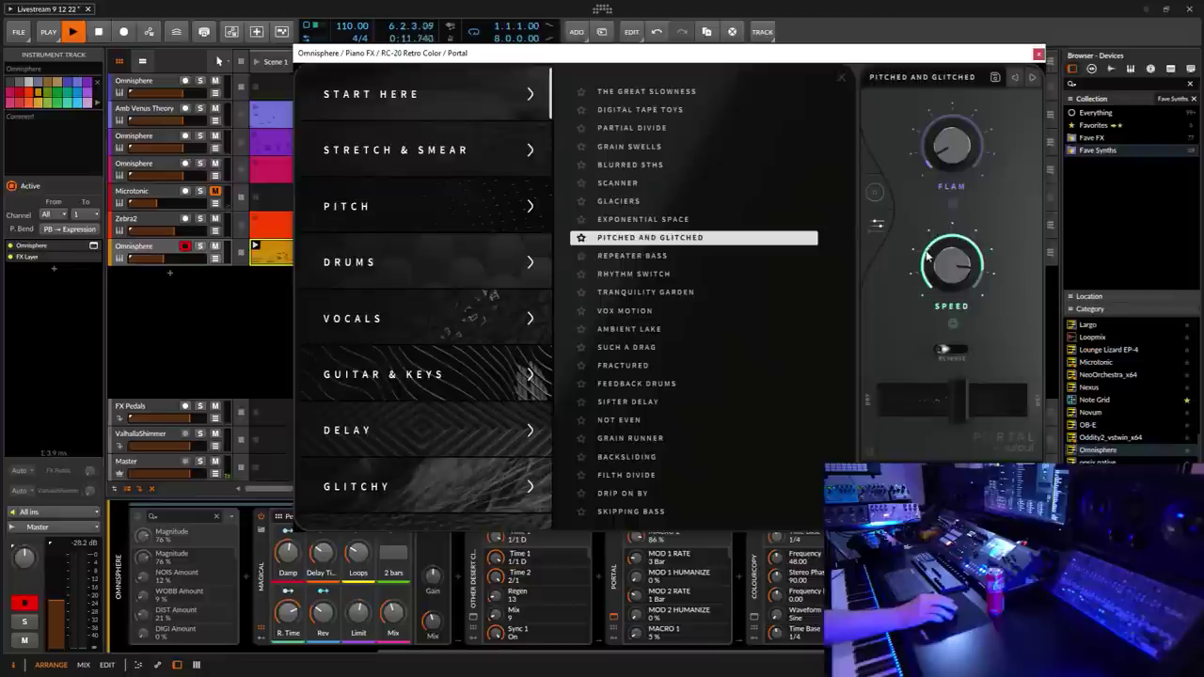
Step: Open Portal's grain controls, raise the grain Offset slightly and lower the dry/wet mix to 35%
left_click(876, 226)
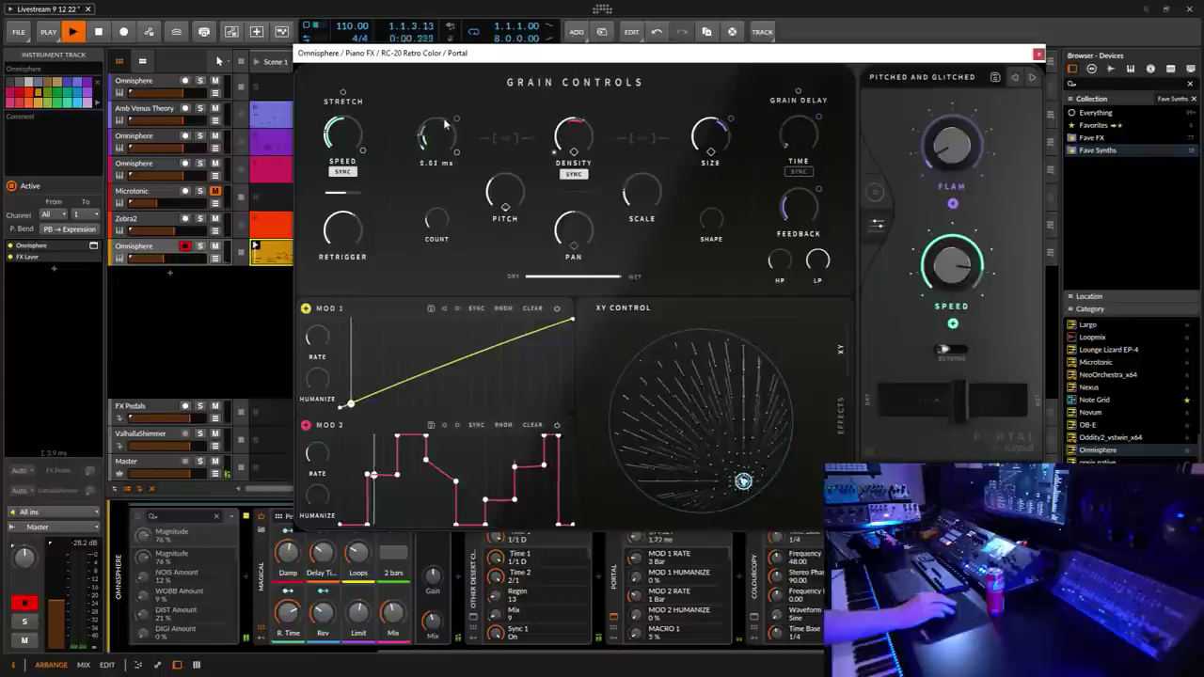
mouse_move(442, 124)
left_mouse_down()
mouse_move(448, 113)
mouse_move(453, 123)
left_mouse_up()
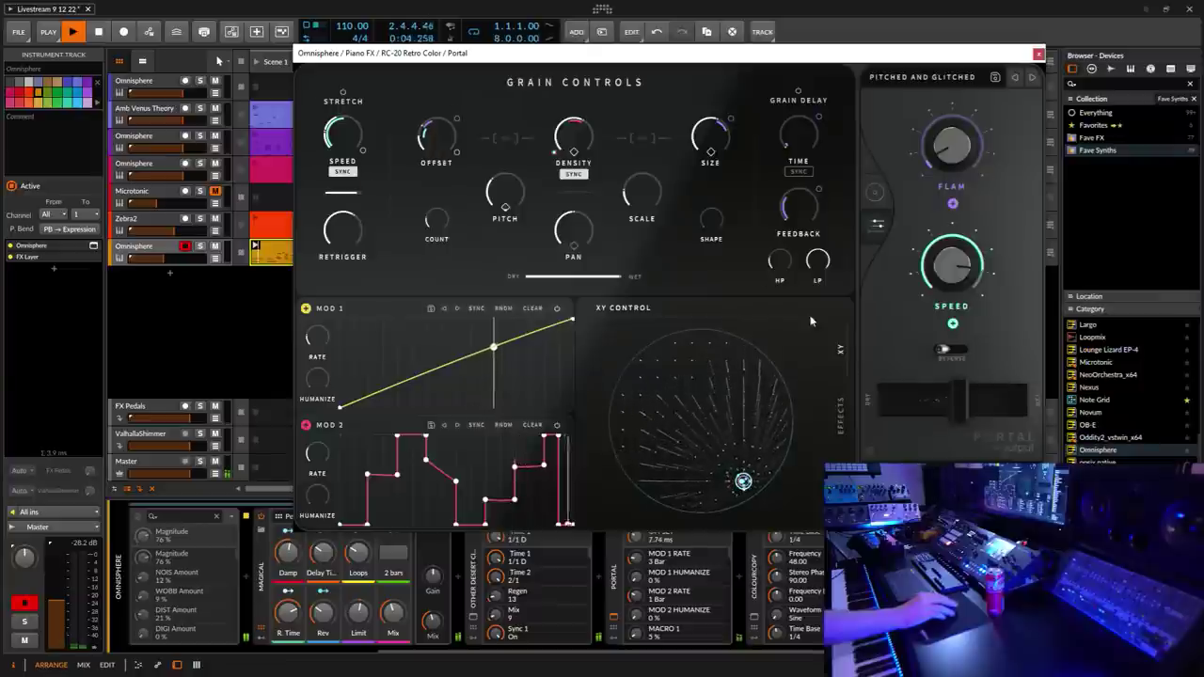
left_click_drag(959, 409, 934, 410)
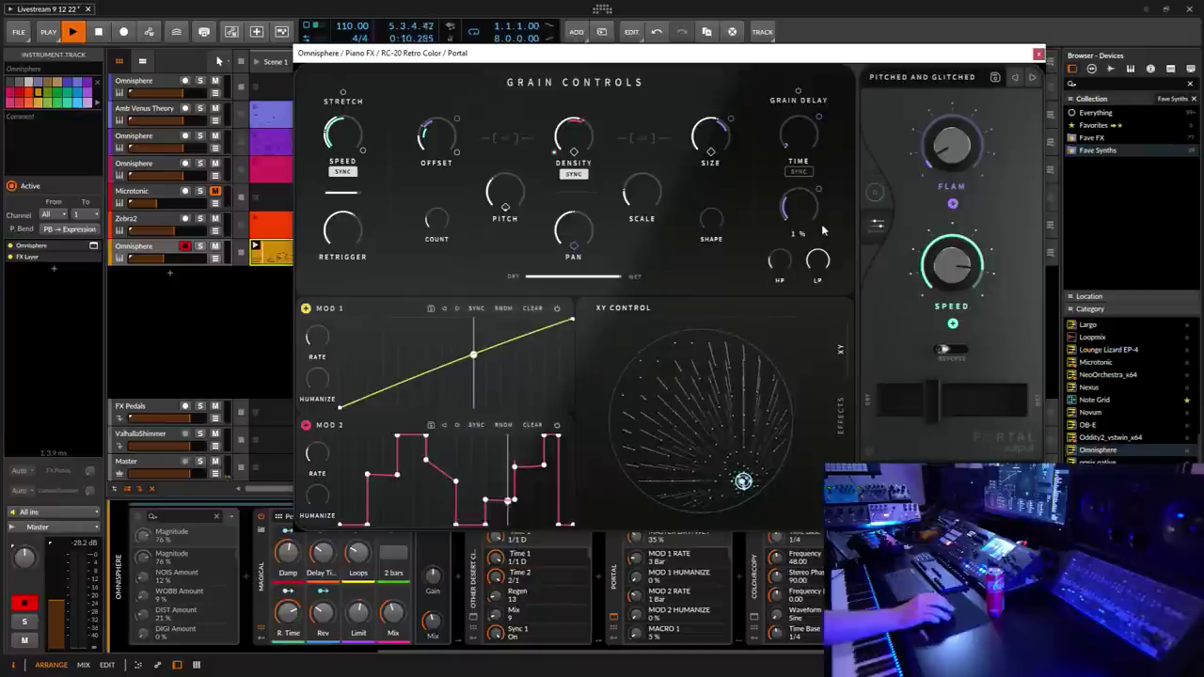
Step: Set Portal's Grain Delay Time to 68.6 ms and its Feedback to 0%
left_click_drag(798, 135, 823, 140)
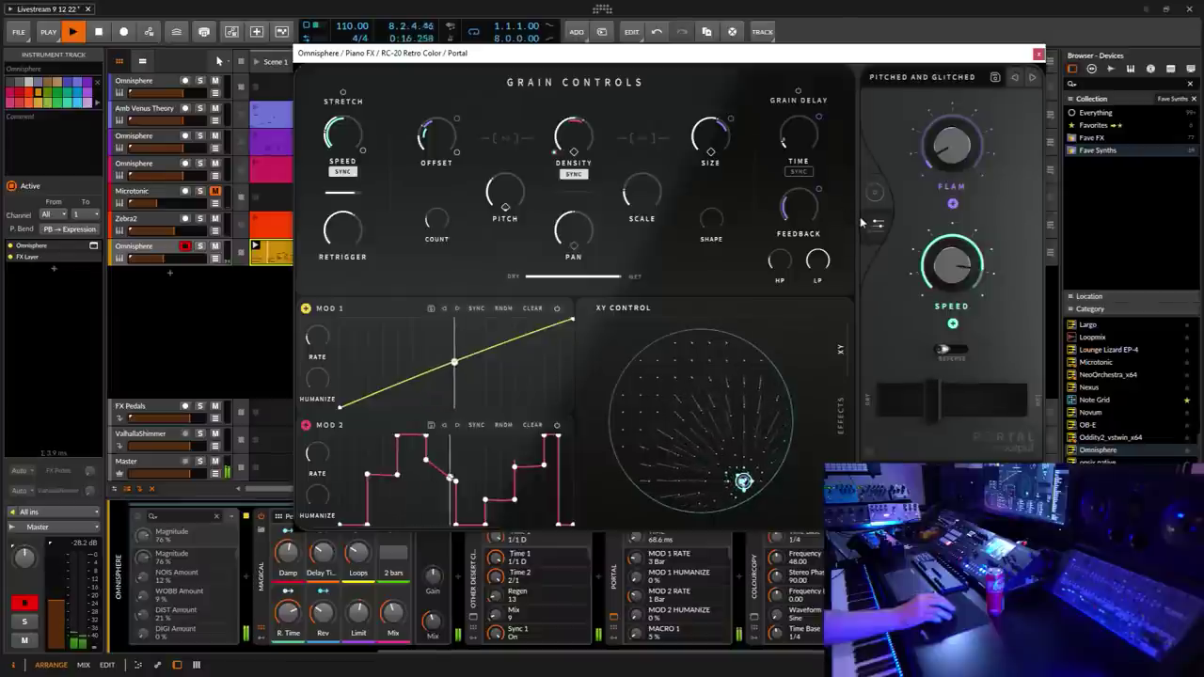
left_click_drag(799, 209, 804, 232)
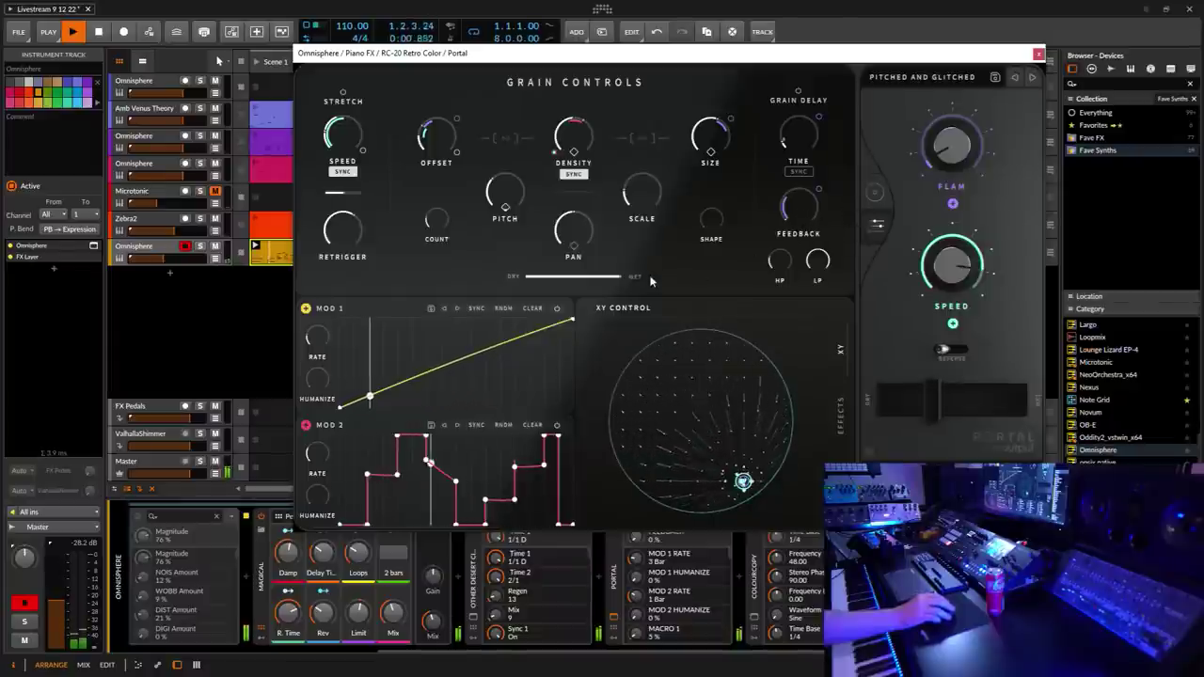
Step: Increase the grain Size in Portal, lower the dry/wet mix to 23% and close the plug-in window
left_click_drag(710, 139, 715, 183)
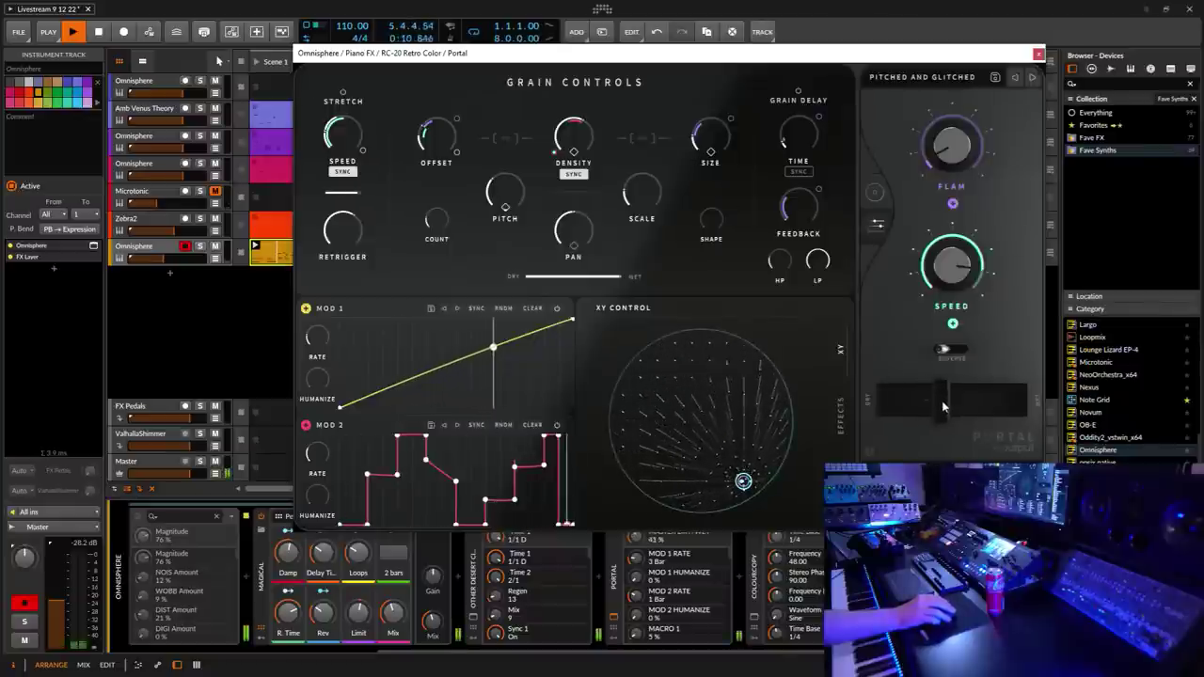
left_click_drag(937, 405, 927, 408)
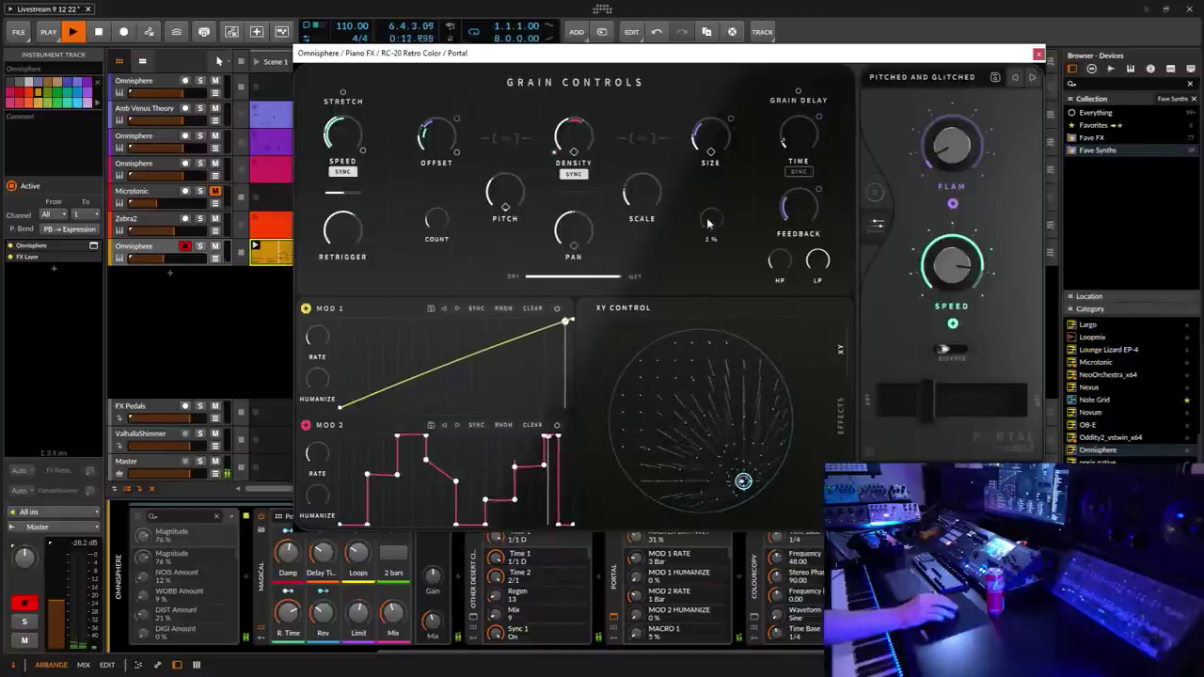
left_click_drag(712, 137, 726, 70)
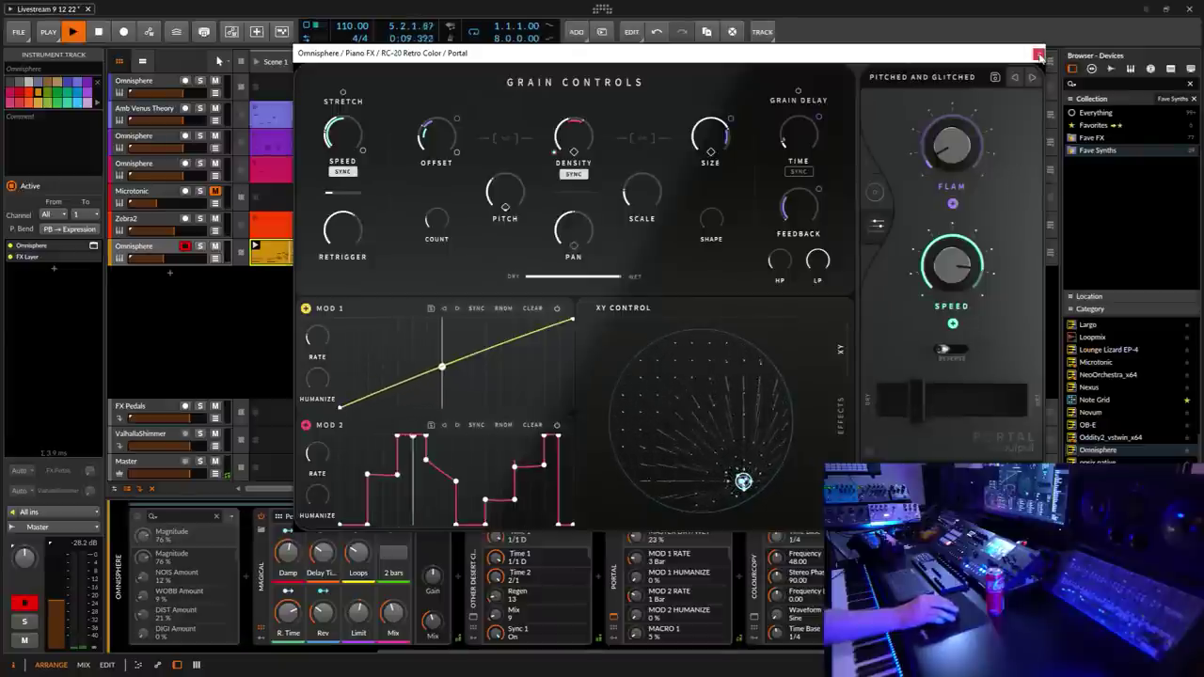
left_click(1037, 54)
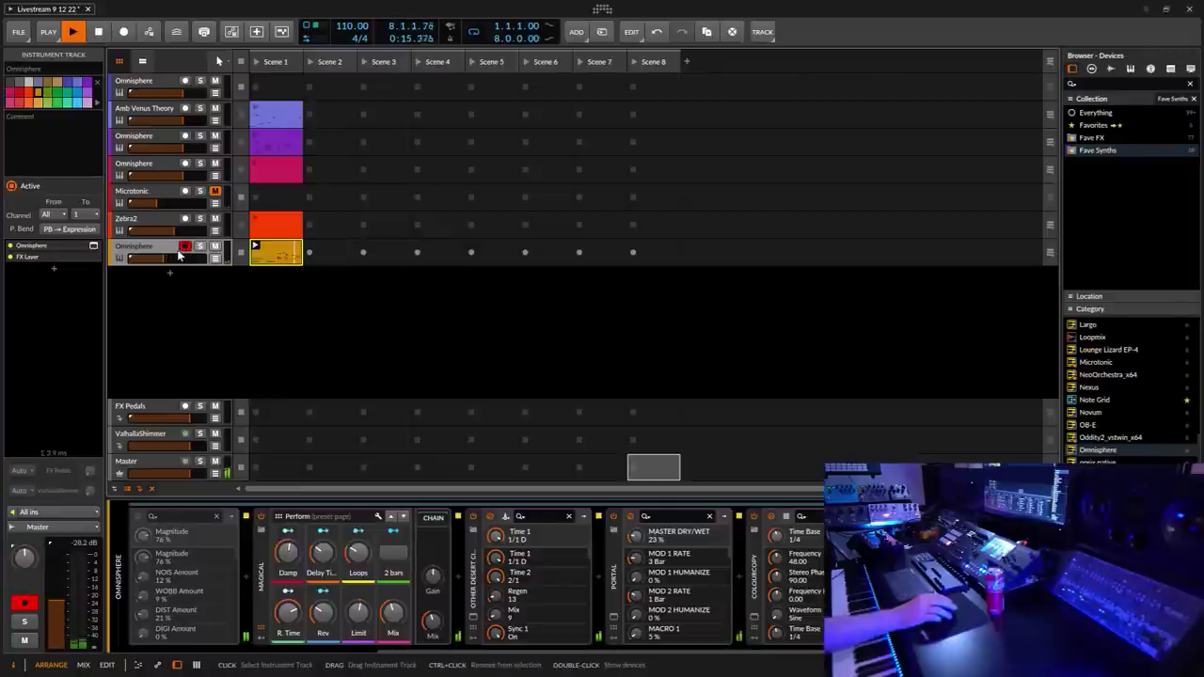
Step: Stop the playing clip on the last Omnisphere track and select the first Omnisphere track
left_click(241, 255)
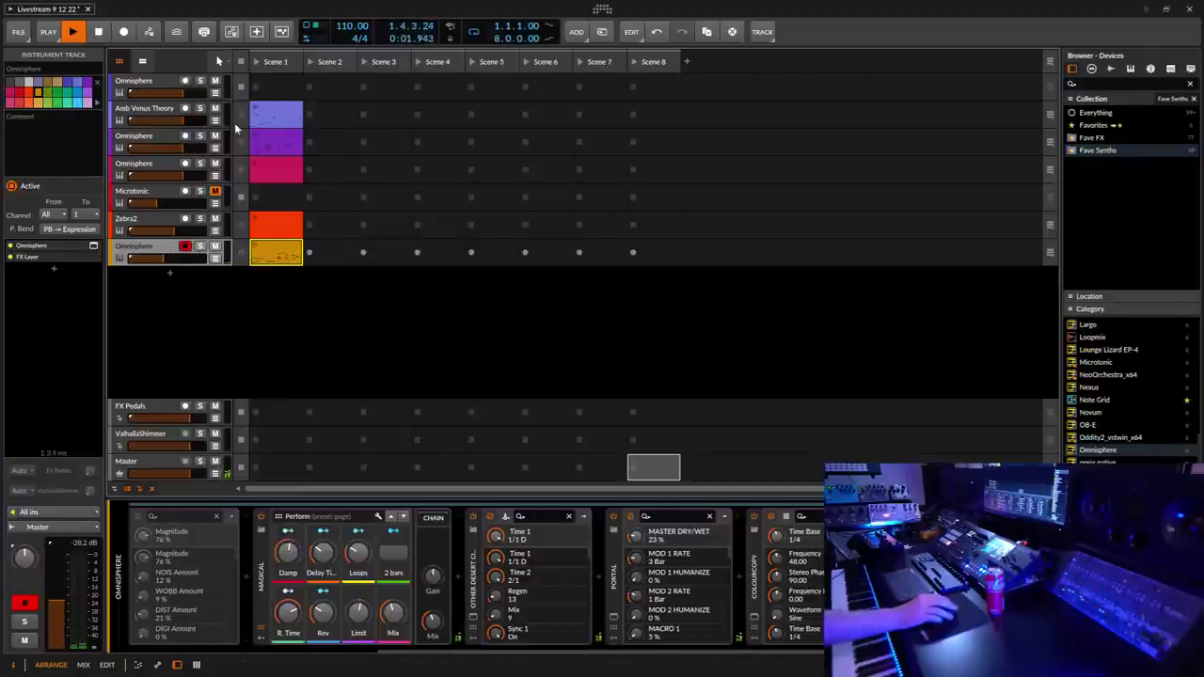
left_click(145, 83)
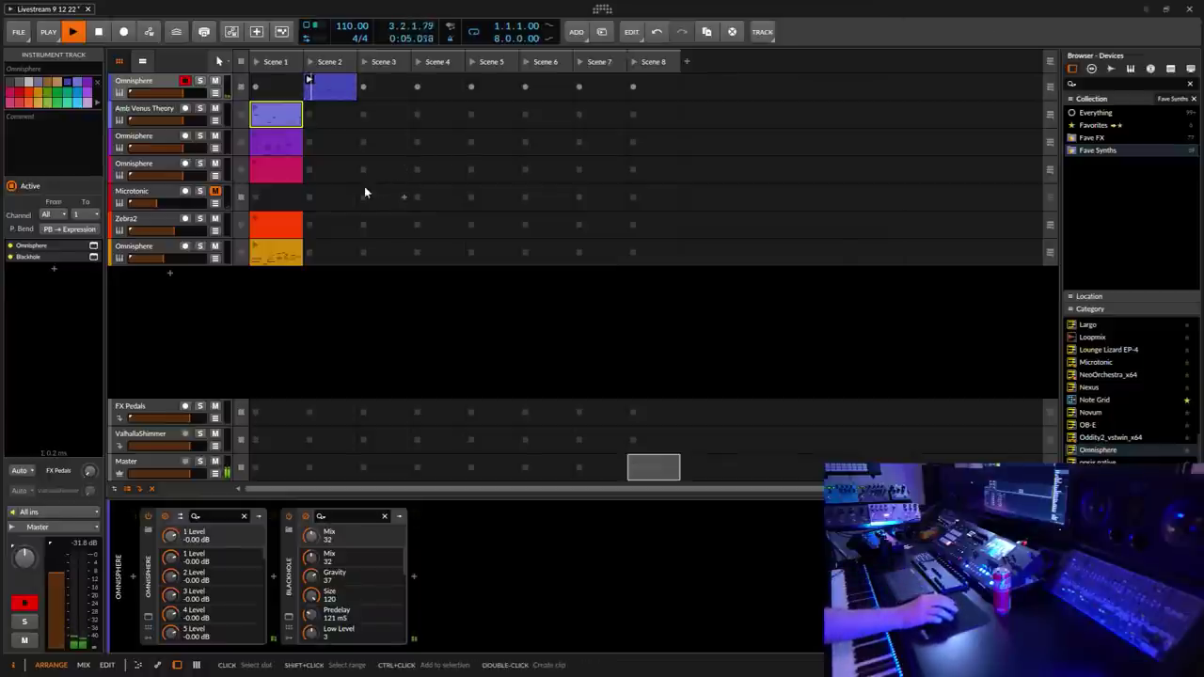
left_click(155, 83)
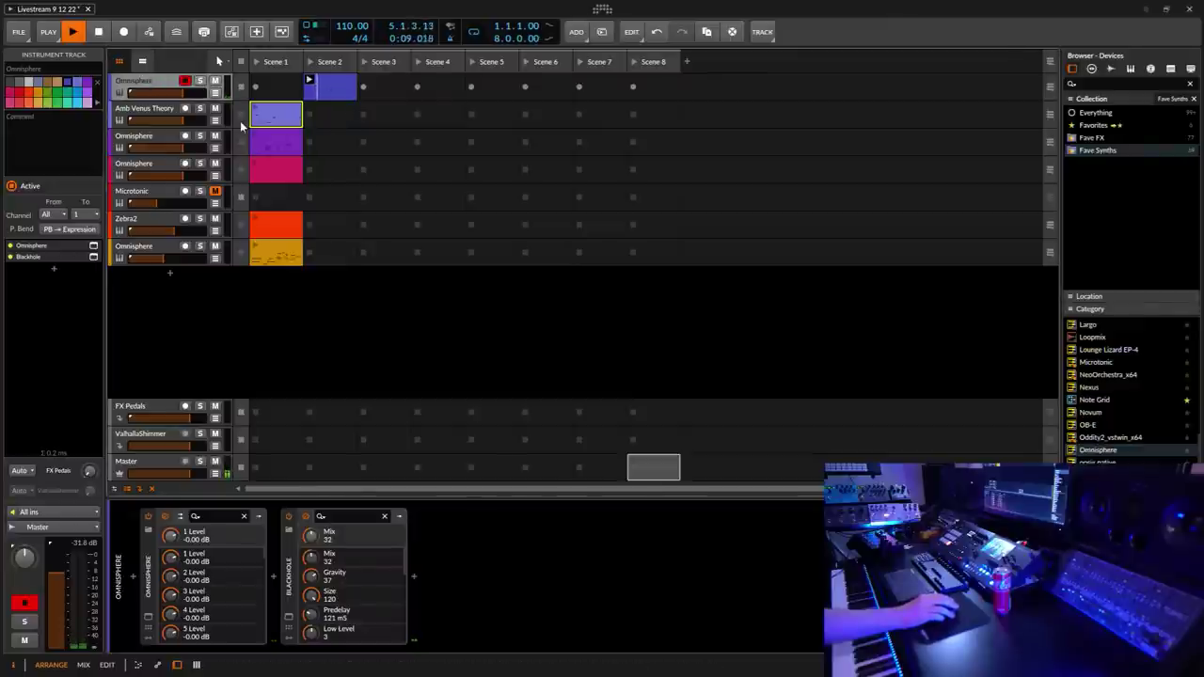
Step: Record a Scene 2 clip on the Amb Venus Theory track using its VT - Arcturus Hat 5 drum pad
left_click(158, 111)
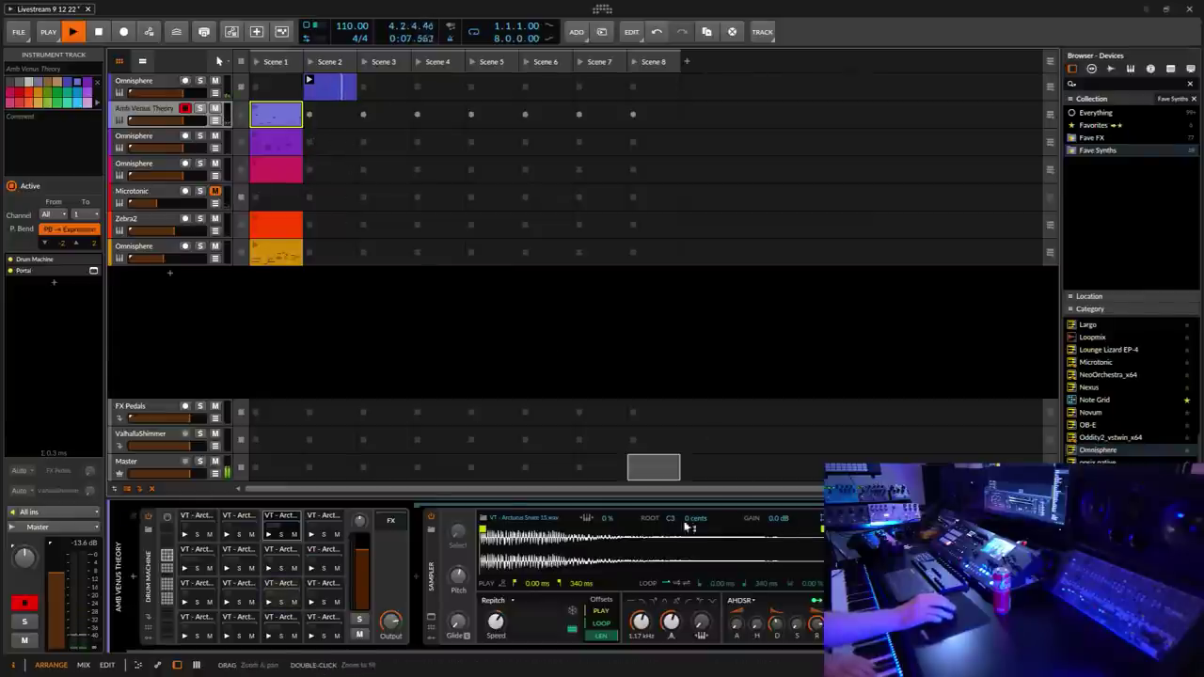
left_click(289, 588)
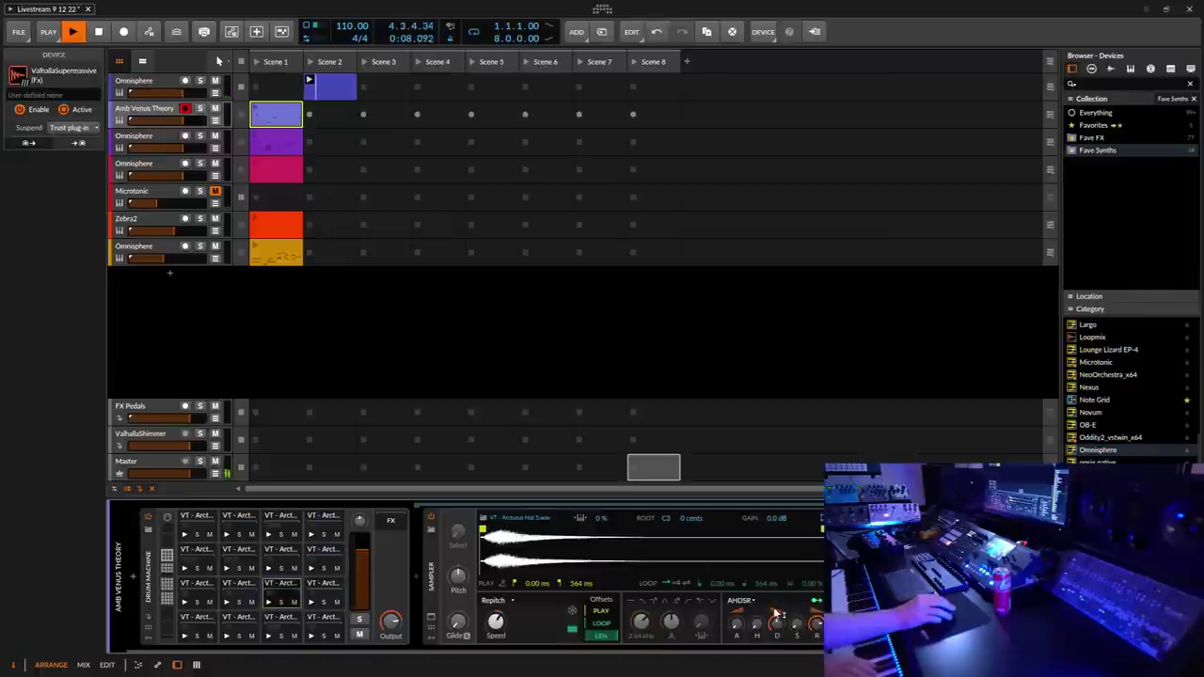
mouse_move(775, 620)
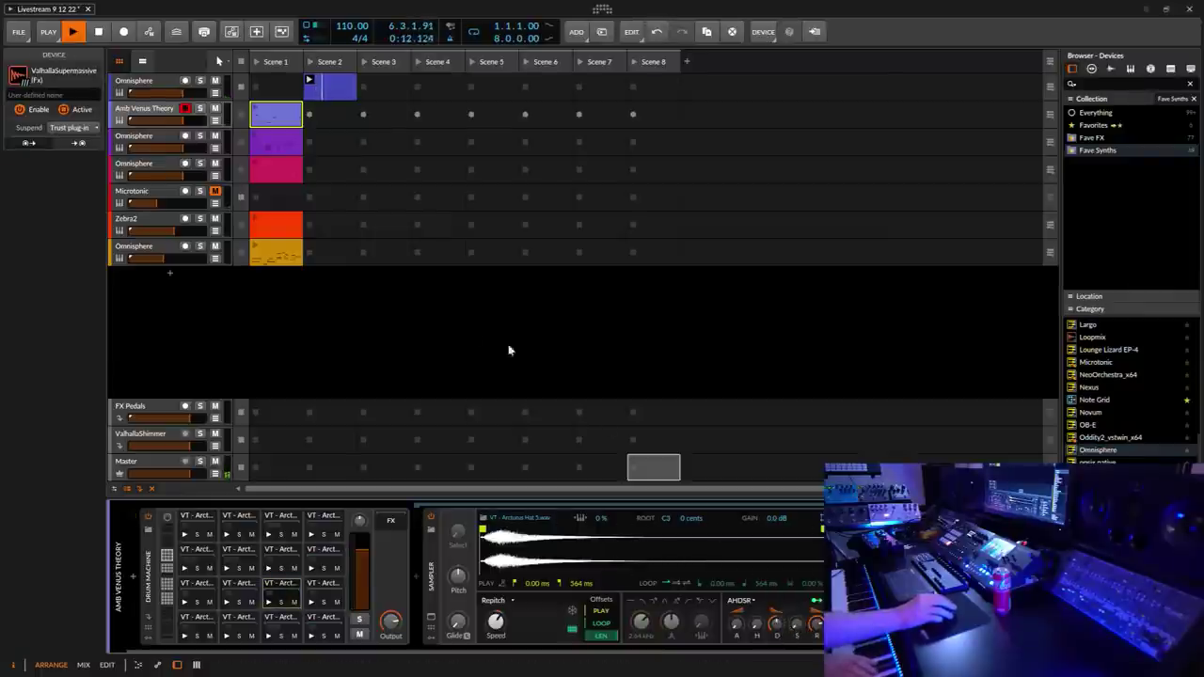
left_click(309, 115)
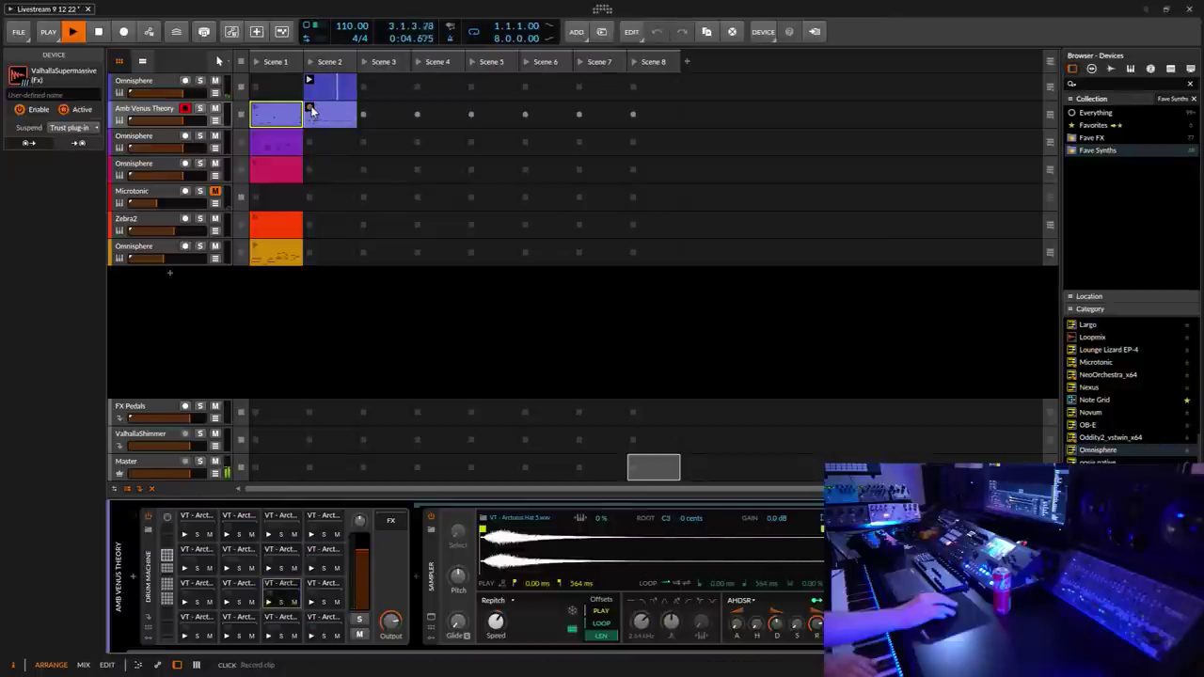
Step: Shorten the Amb Venus Theory Scene 2 clip's loop to two bars and trim its first two notes to 0.0.1.00
double_click(326, 112)
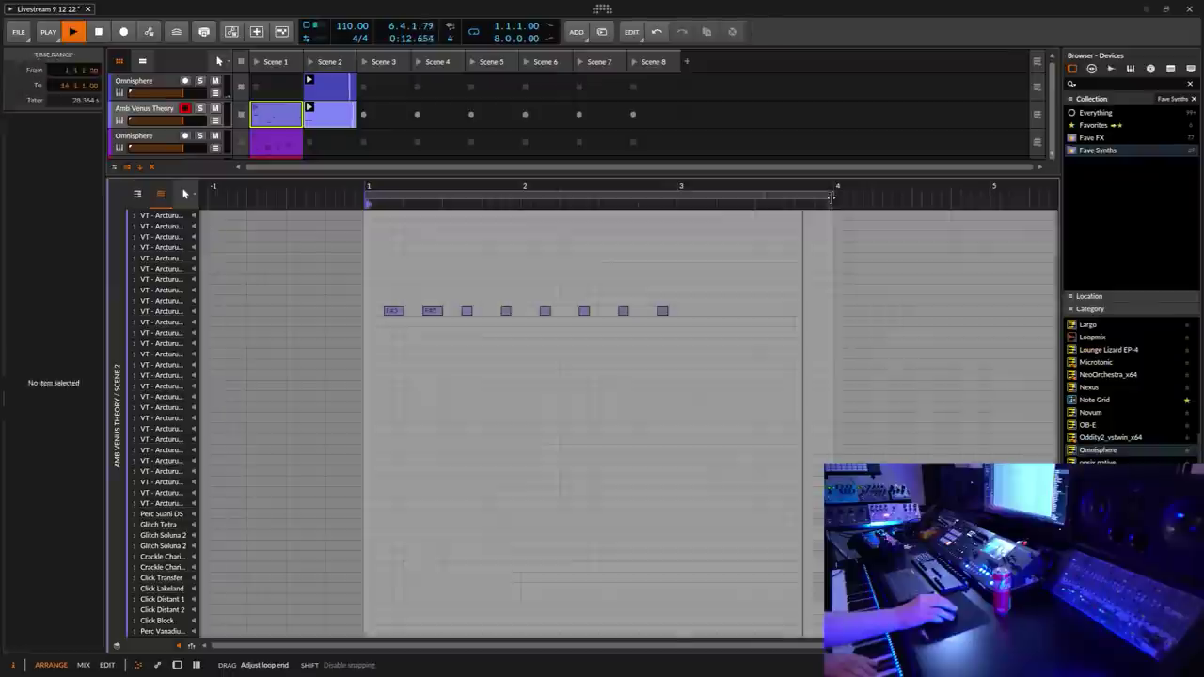
left_click_drag(836, 201, 676, 205)
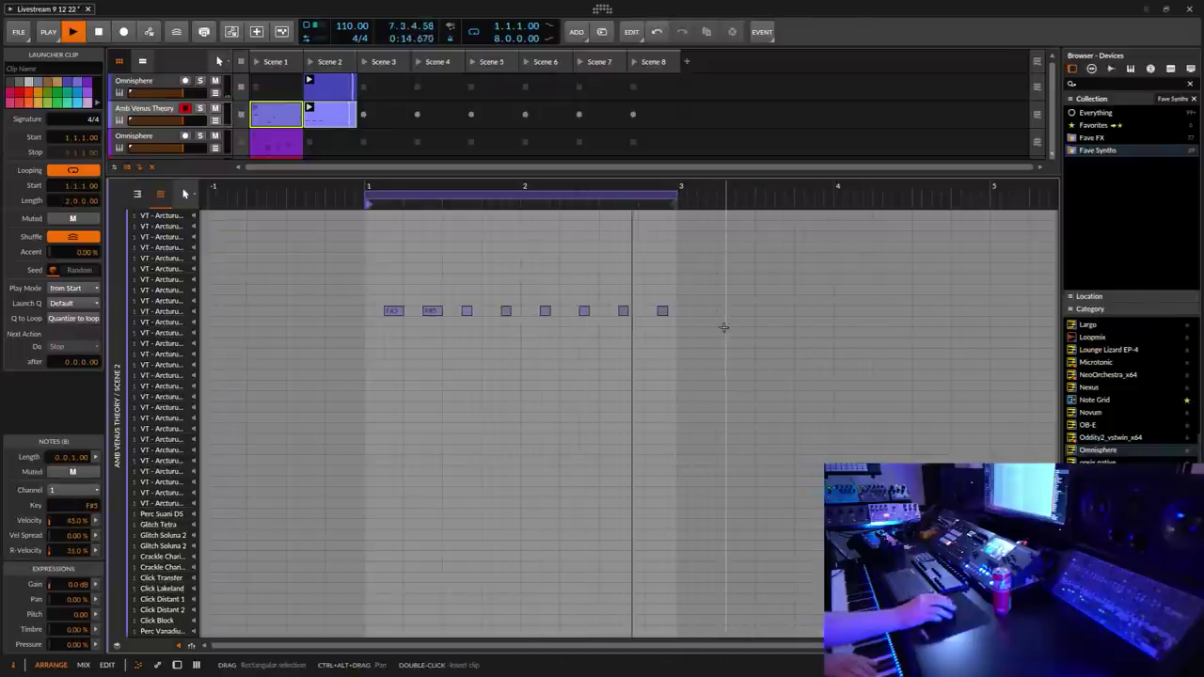
left_click(430, 312)
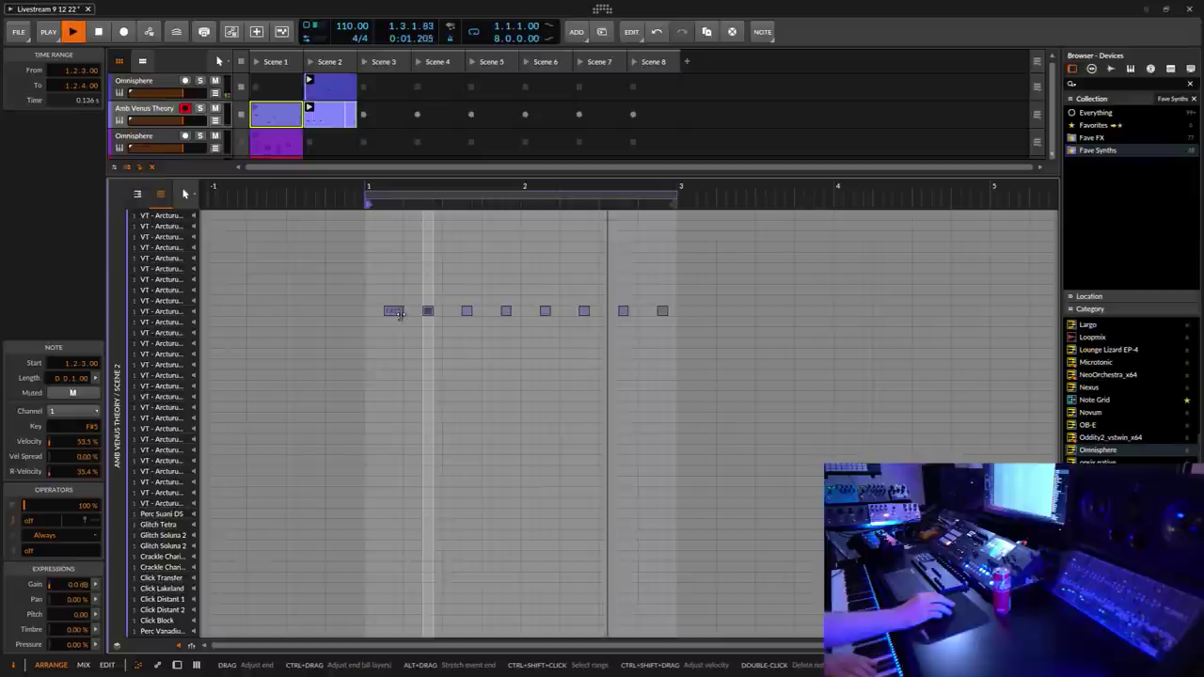
left_click(390, 312)
left_click_drag(390, 312, 381, 313)
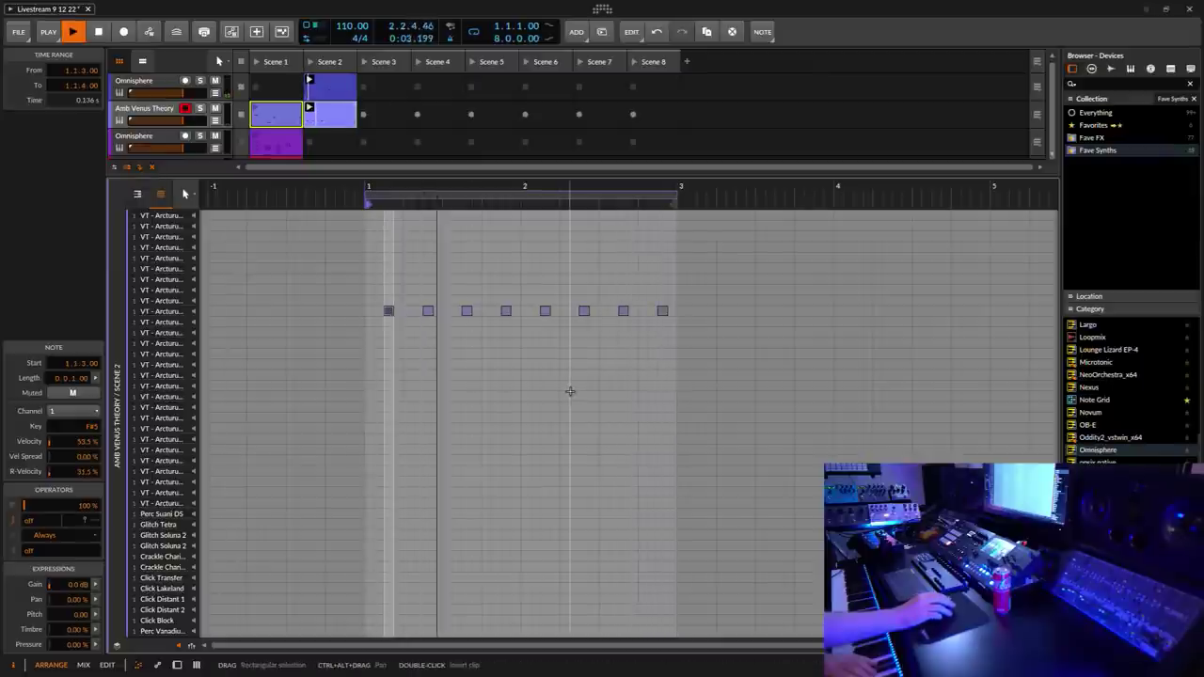
Step: Insert EchoBoy from the Fave FX collection into the VT - Arcturus Hat 5 pad's effect chain and close its plug-in window
left_click(177, 665)
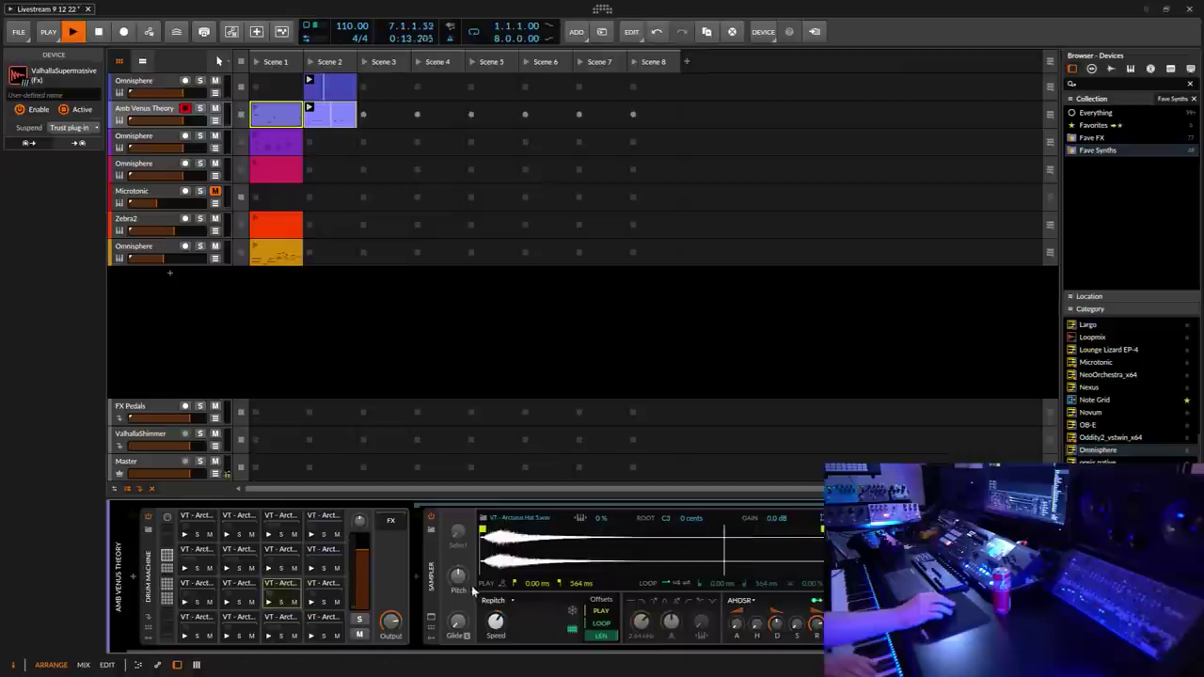
mouse_move(458, 576)
mouse_move(458, 575)
left_mouse_down()
mouse_move(458, 560)
mouse_move(458, 576)
left_mouse_up()
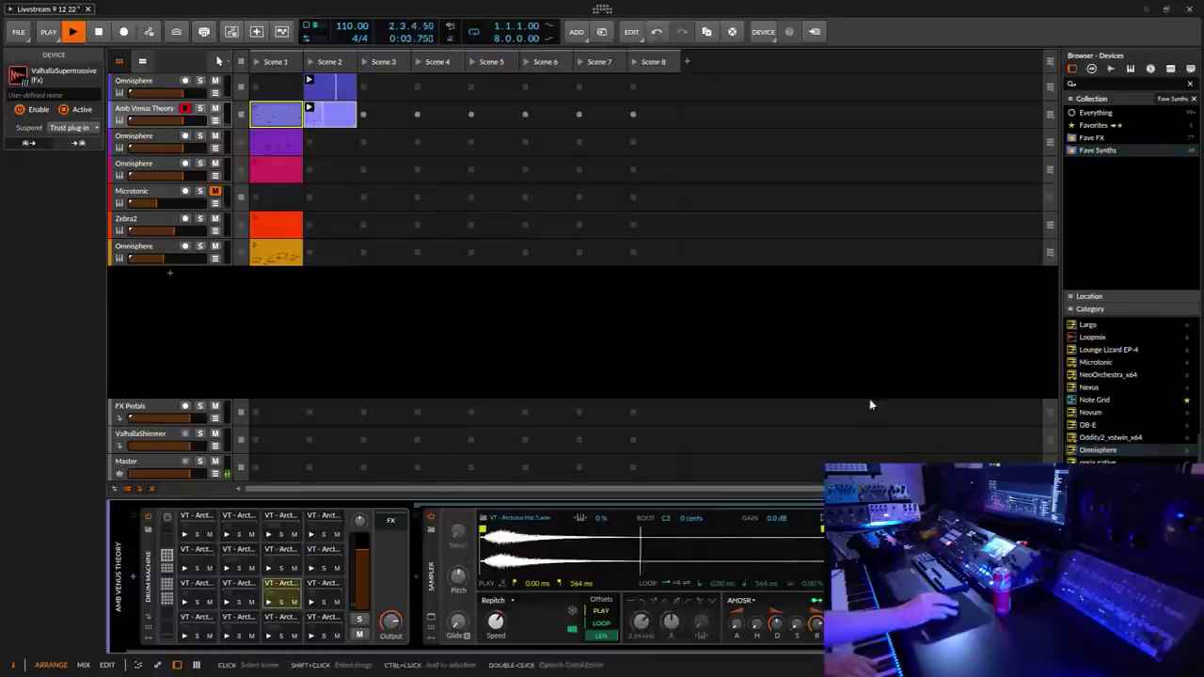
left_click(760, 388)
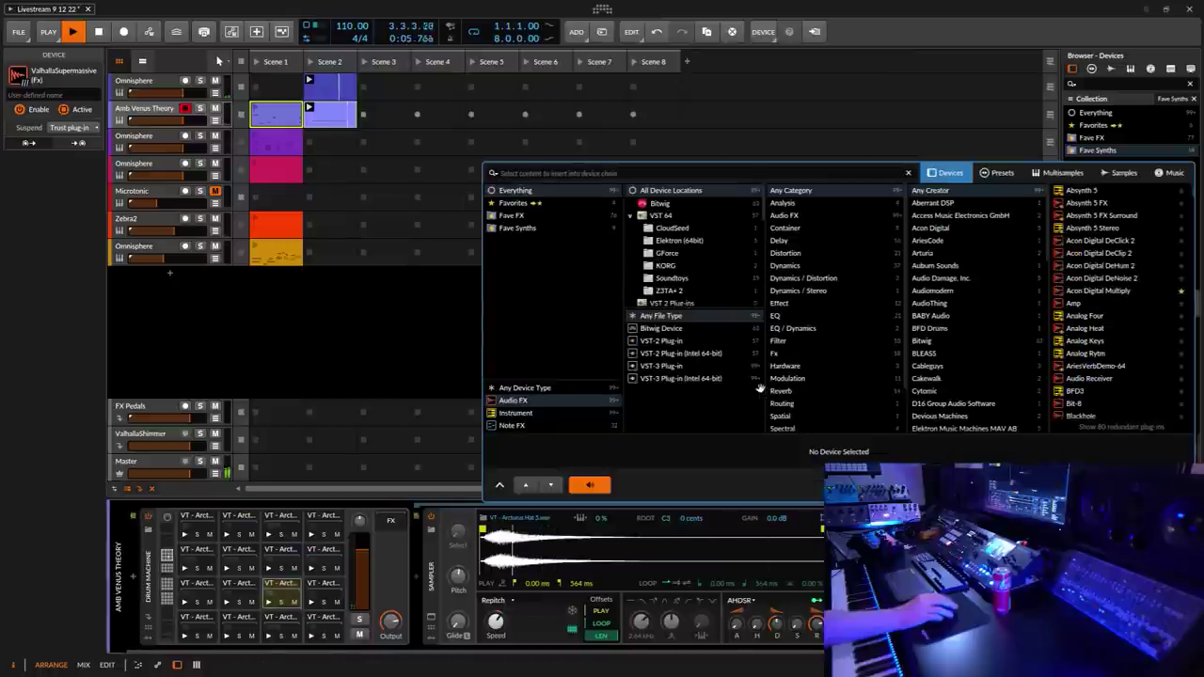
left_click(508, 216)
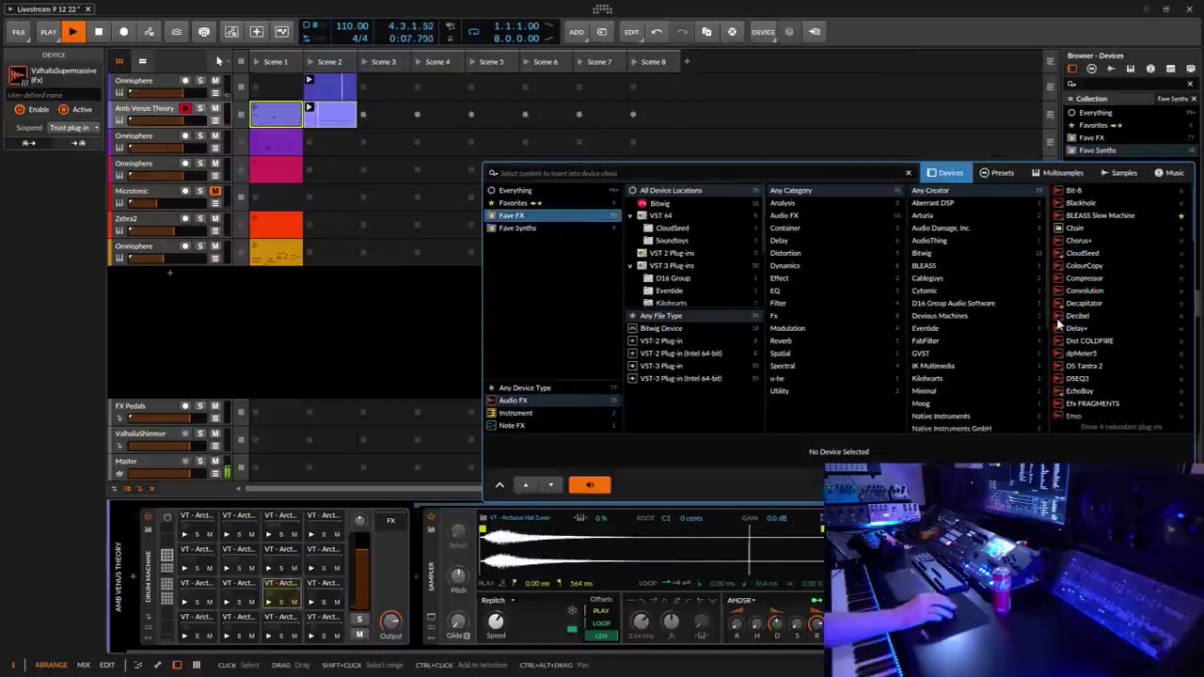
left_click(1081, 391)
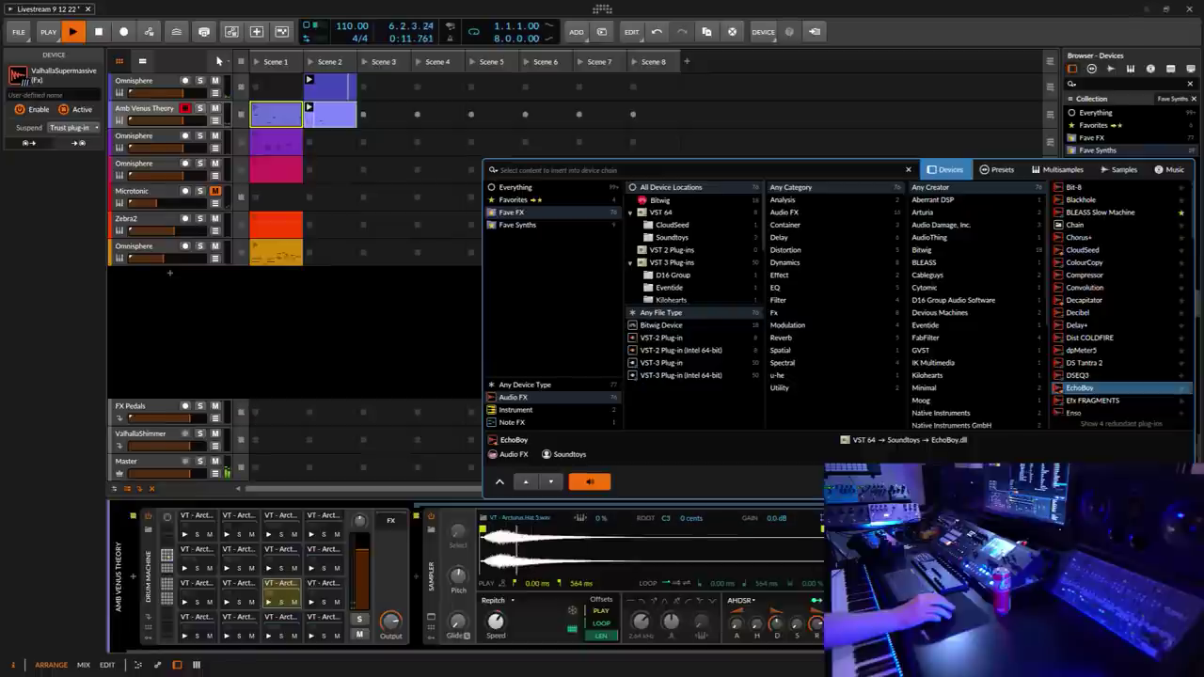
key("Return")
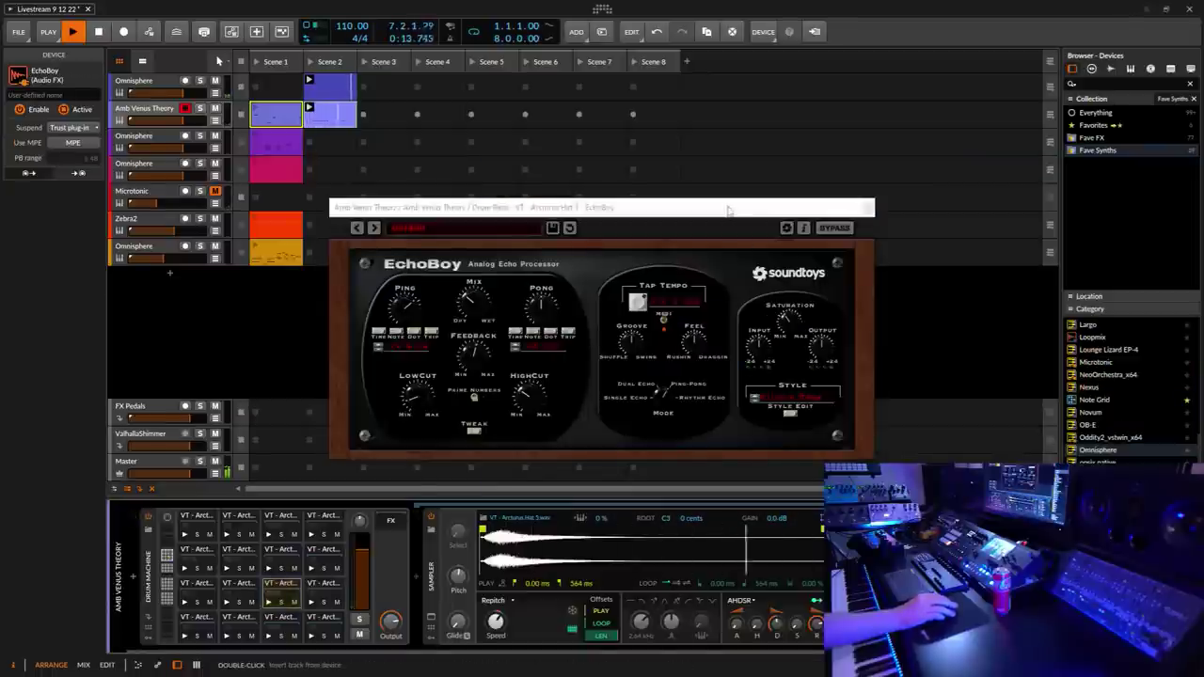
left_click_drag(727, 209, 827, 117)
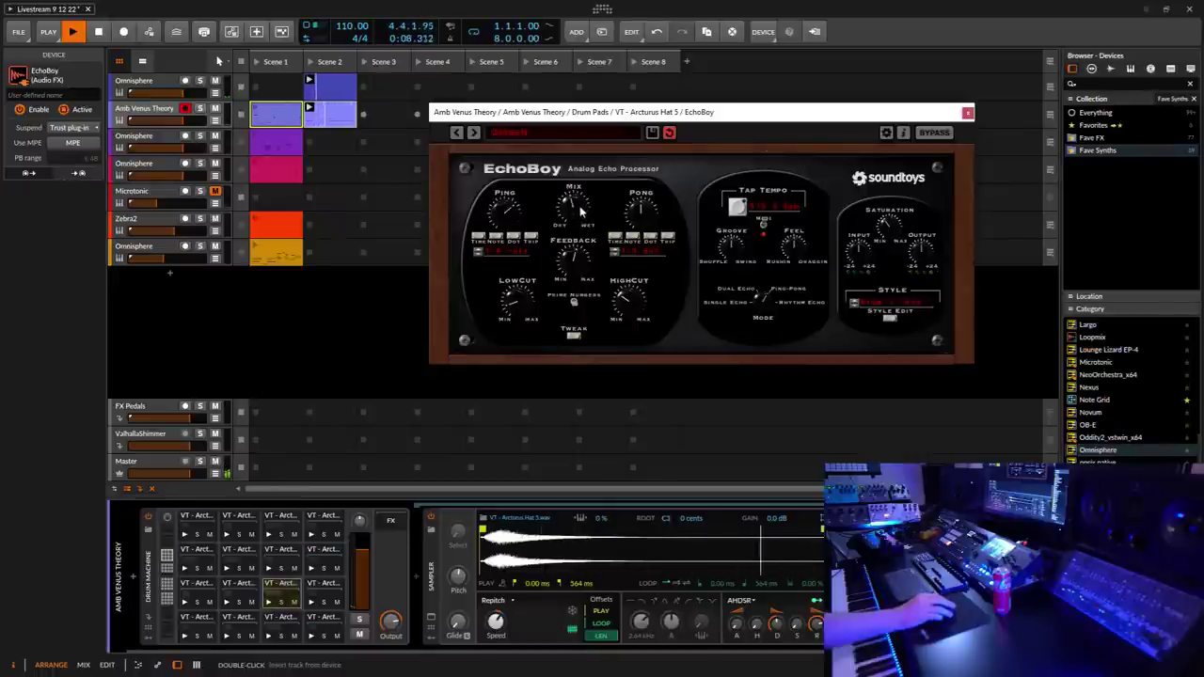
left_click(967, 112)
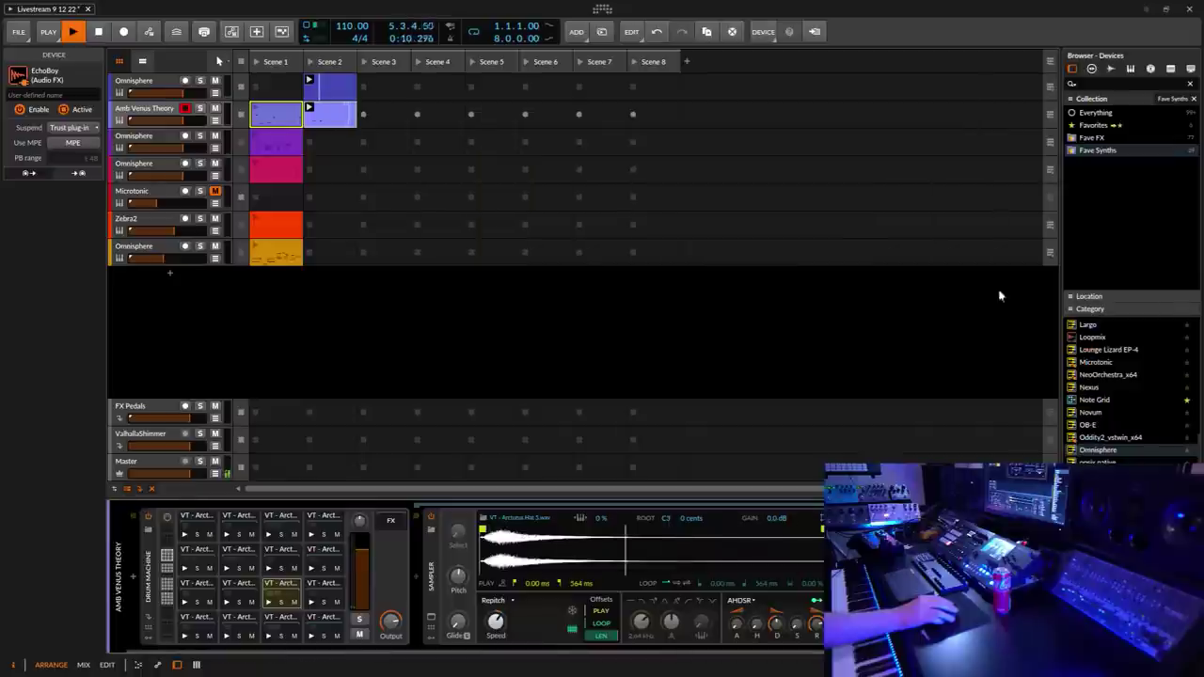
Step: Insert ValhallaRoom from the Fave FX collection into the VT - Arcturus Hat 5 pad's effect chain
left_click(169, 272)
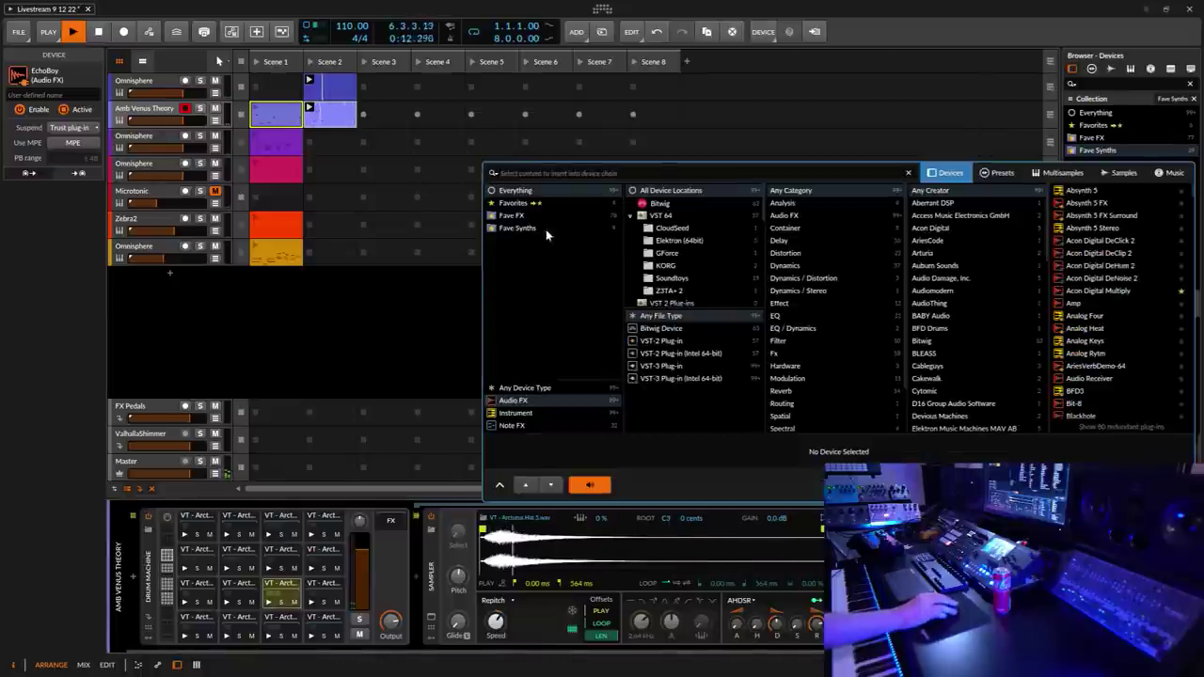
scroll(1143, 378, "down", 10)
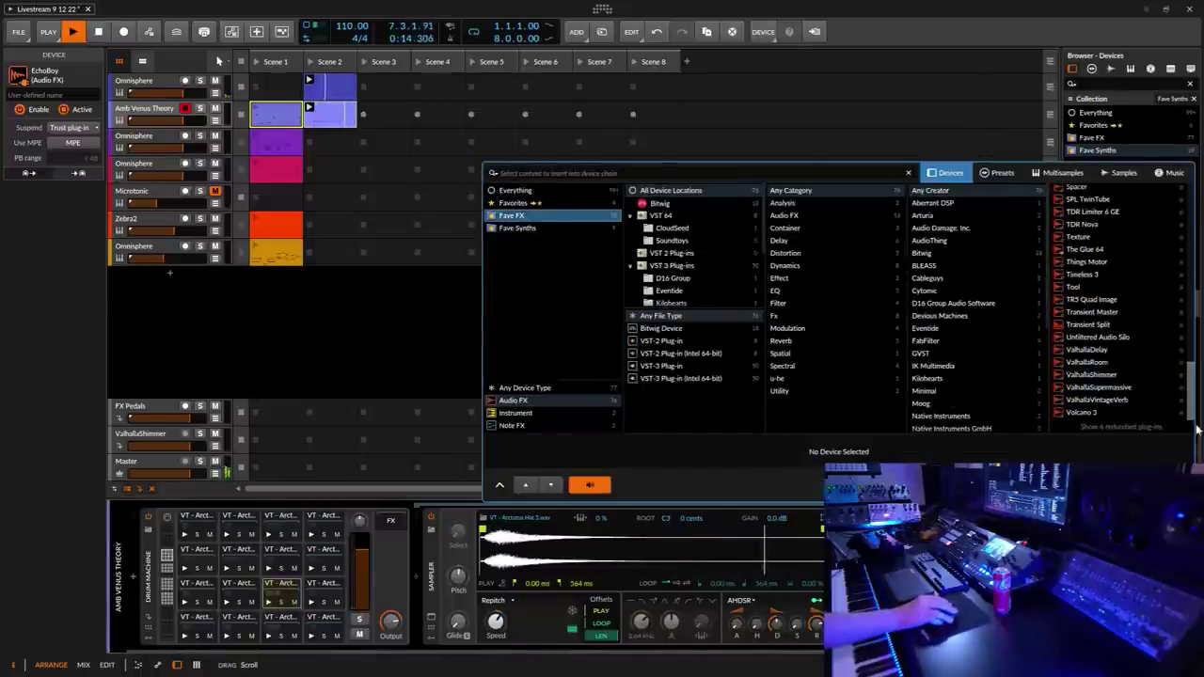
left_click(1112, 359)
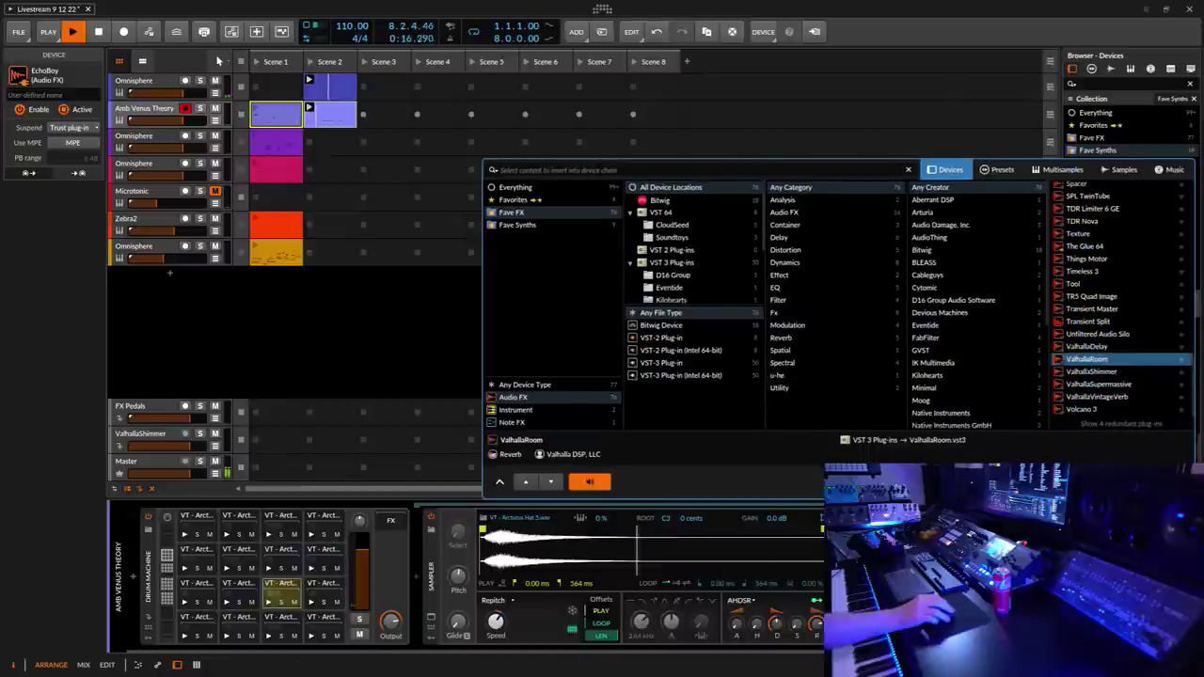
key("Return")
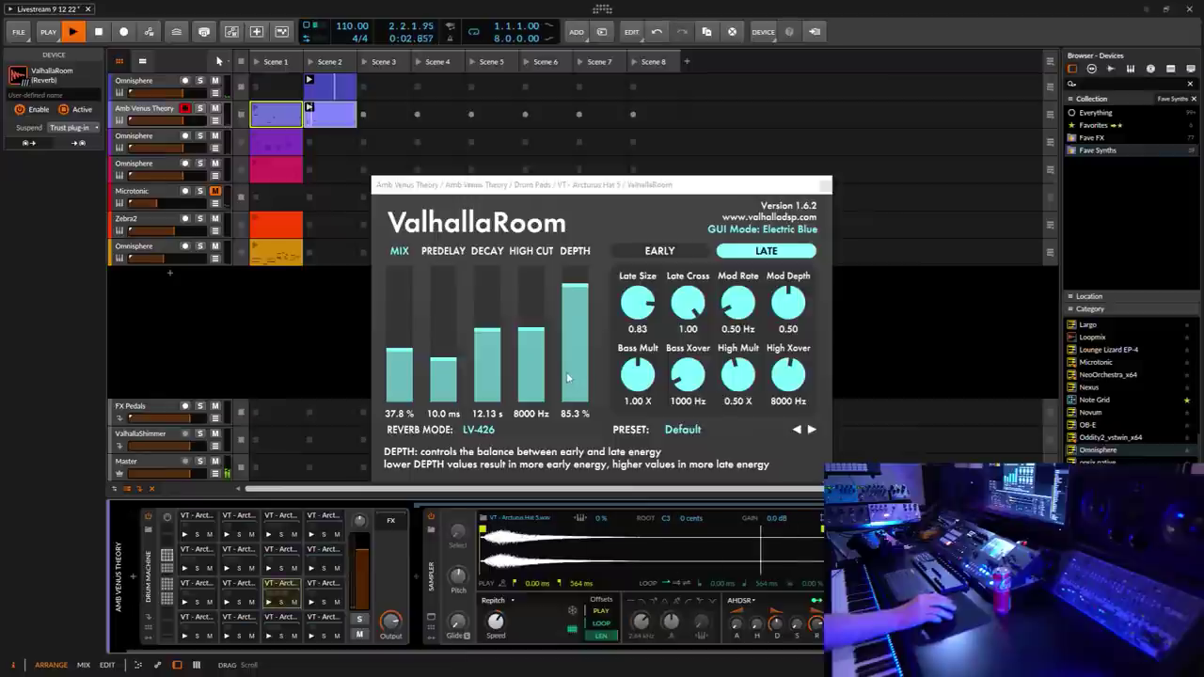
Step: Set ValhallaRoom's mix to 23.5 %, predelay to 133.4 ms, decay to 7.91 s, high cut to 6280 Hz and depth to 57.1 %, and close its window
left_click_drag(401, 357, 402, 371)
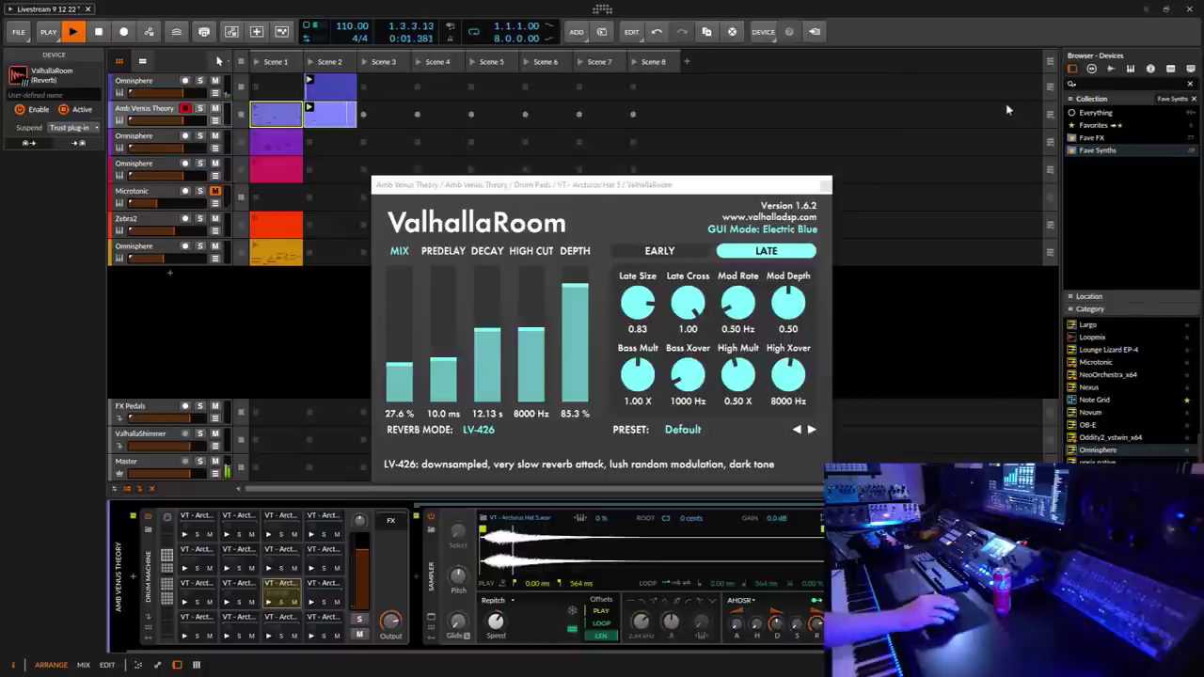
left_click_drag(588, 316, 580, 321)
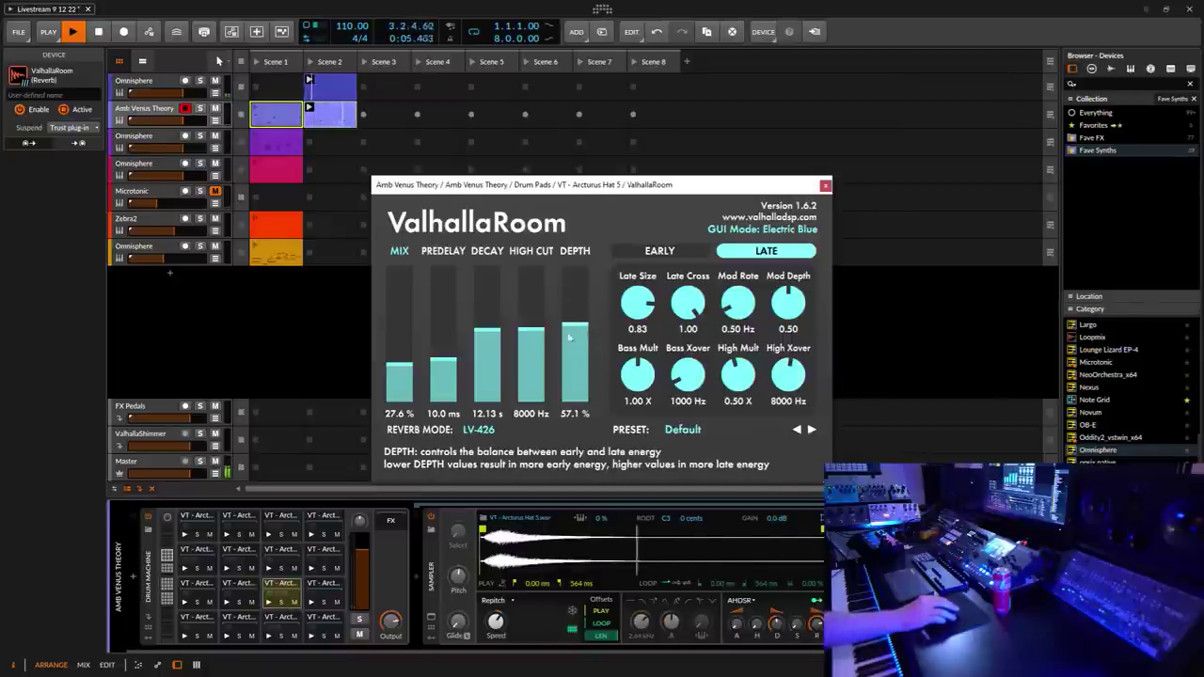
left_click_drag(536, 349, 499, 337)
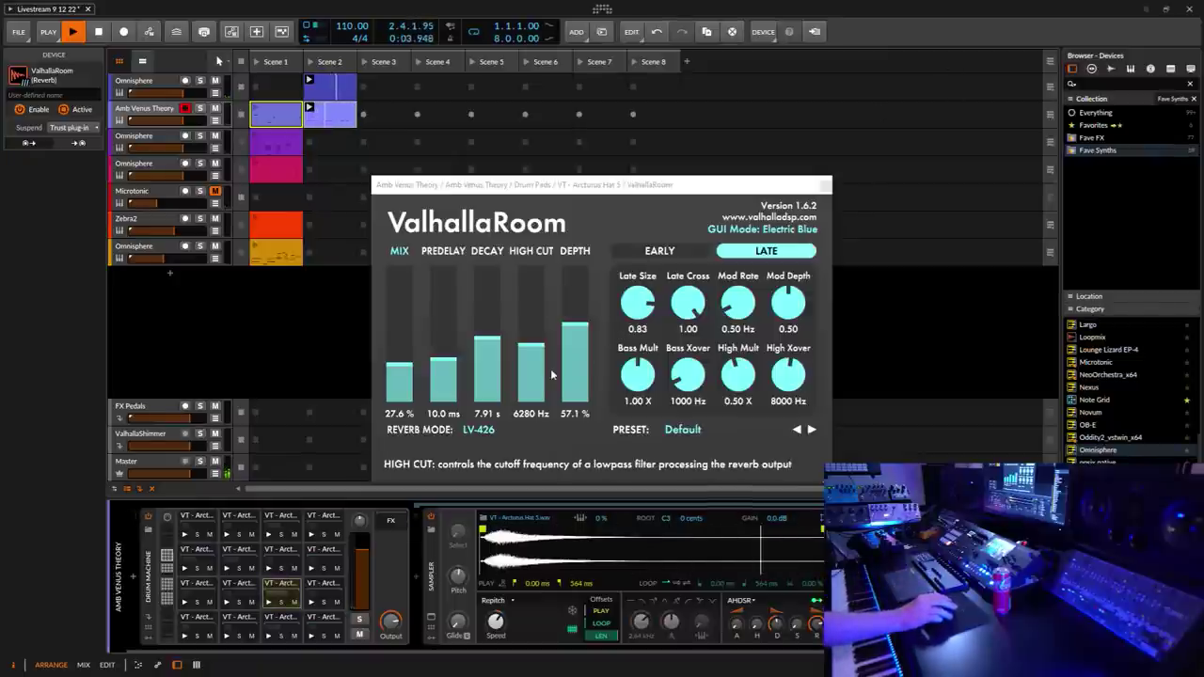
left_click_drag(445, 365, 447, 314)
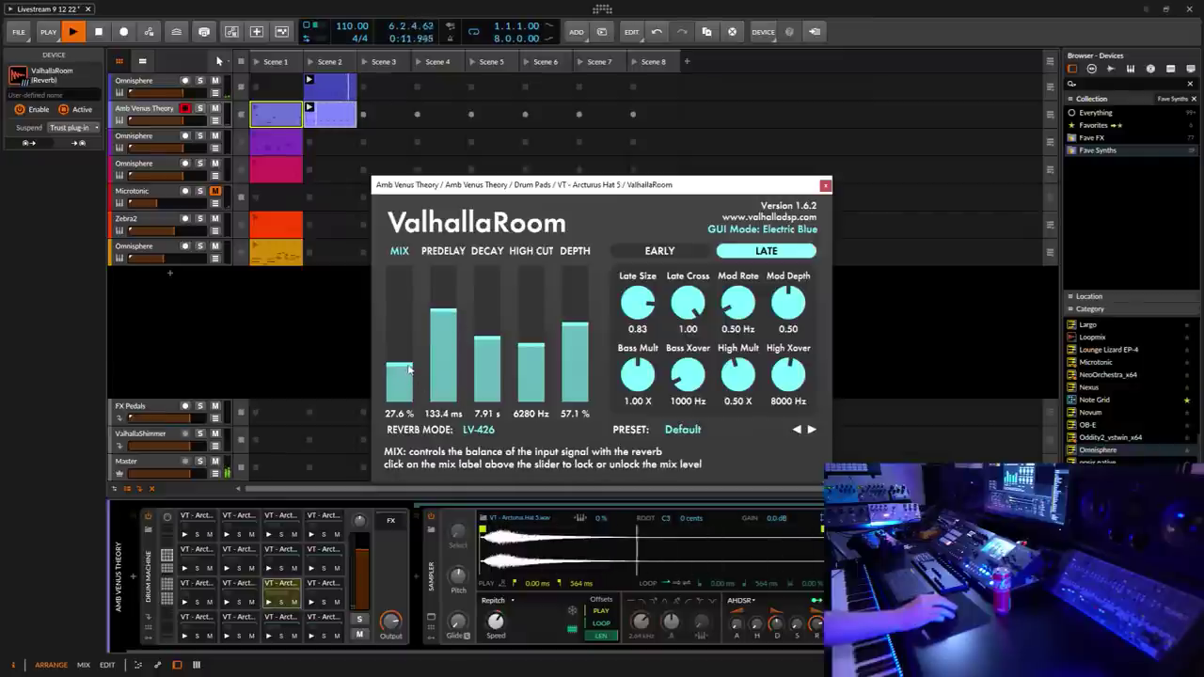
left_click_drag(408, 372, 408, 374)
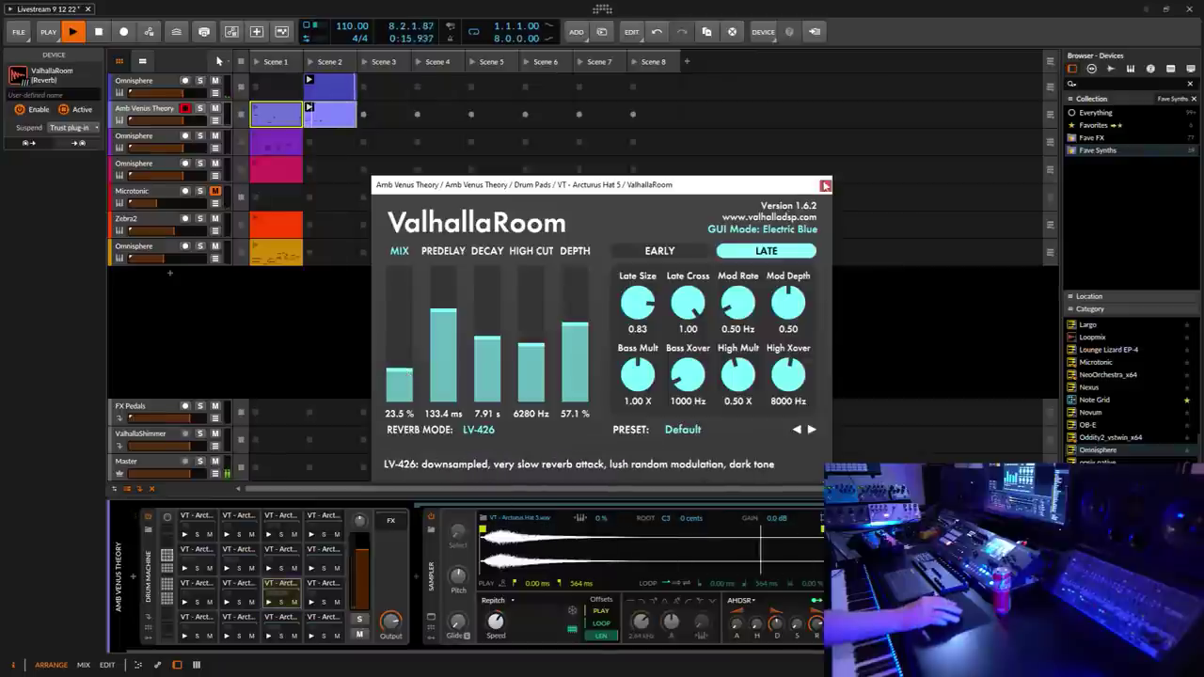
left_click(825, 185)
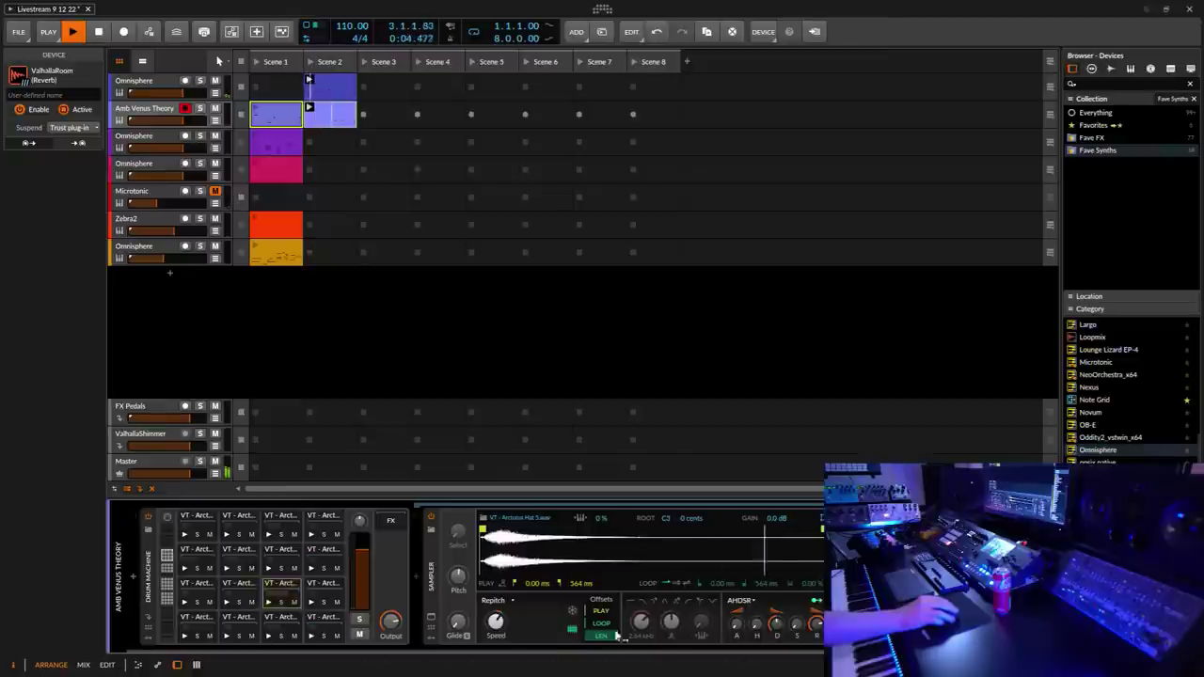
Step: Add a Classic LFO modulating pan by 0.410 to the Hat 5 pad's Sampler, and save the project
left_click(431, 621)
left_click(451, 533)
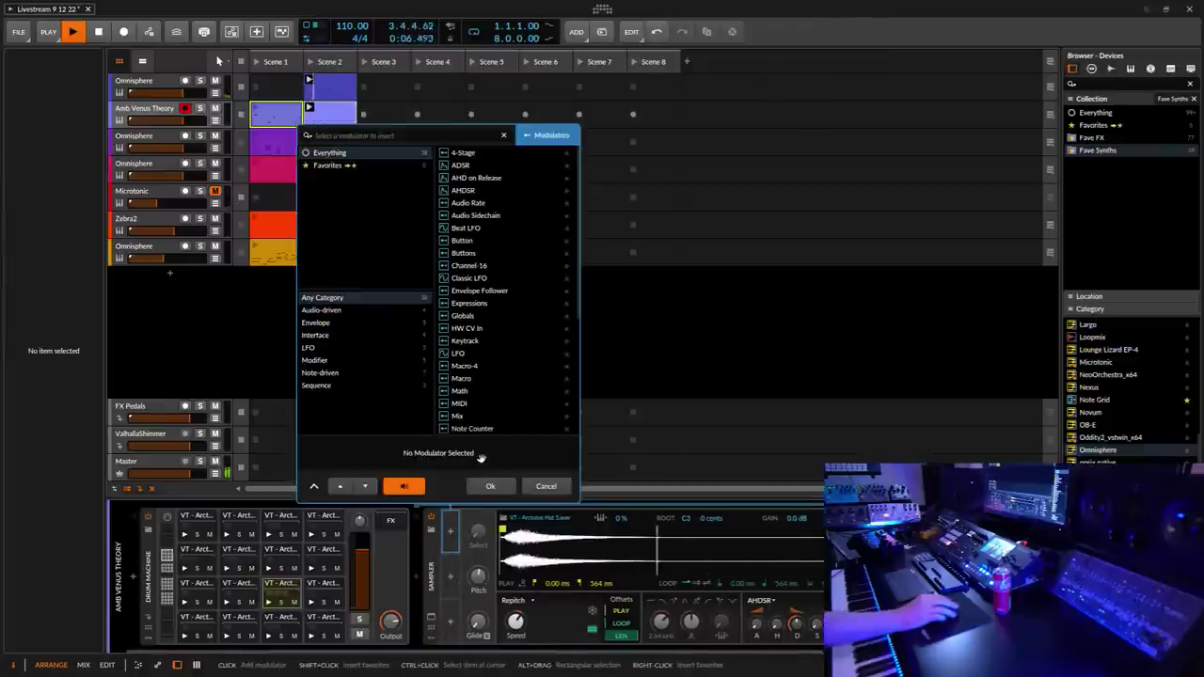
left_click(468, 278)
left_click(490, 486)
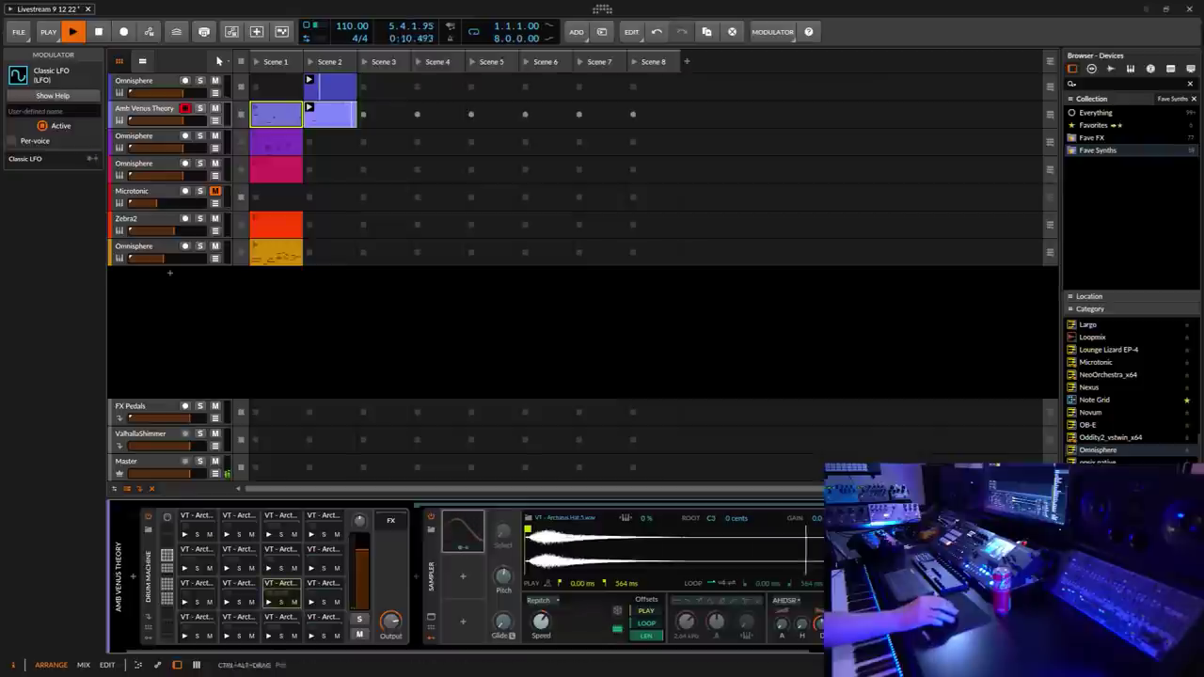
left_click(462, 548)
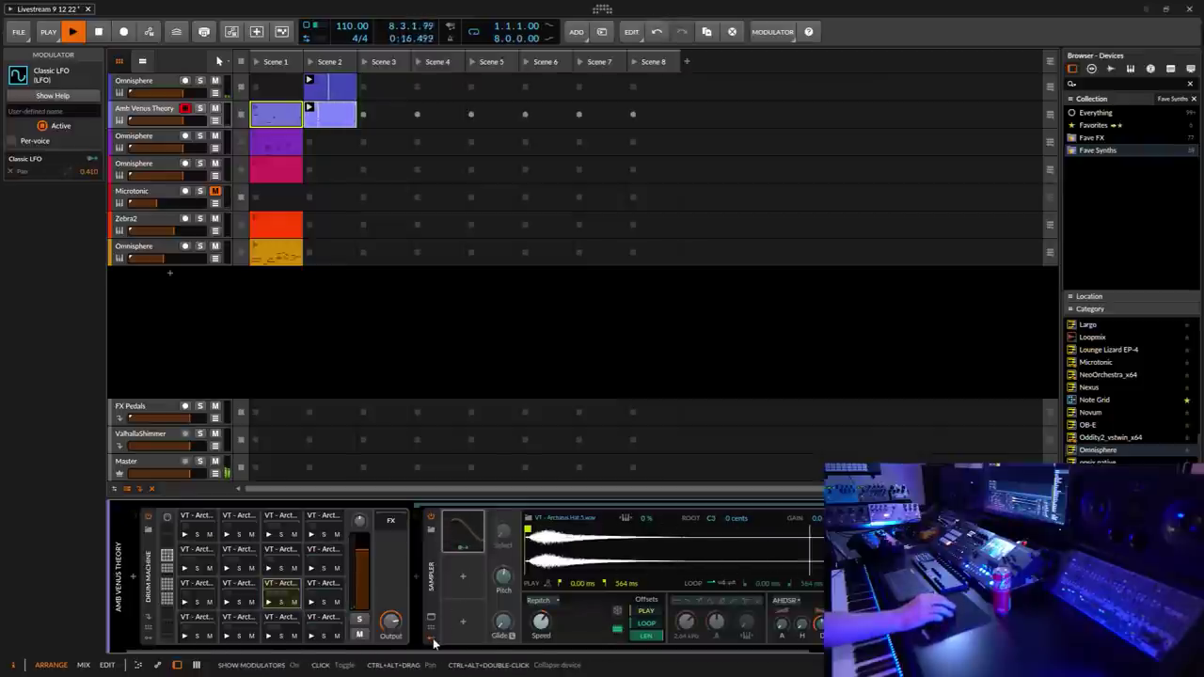
left_click(432, 602)
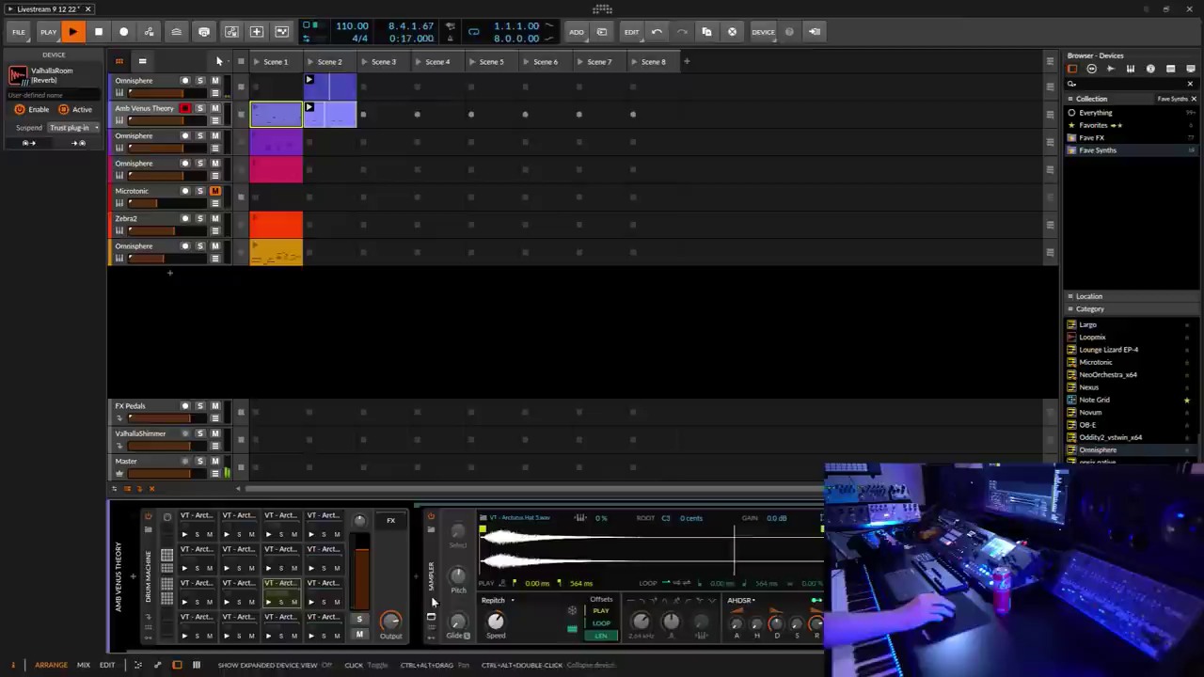
left_click(18, 31)
left_click(34, 91)
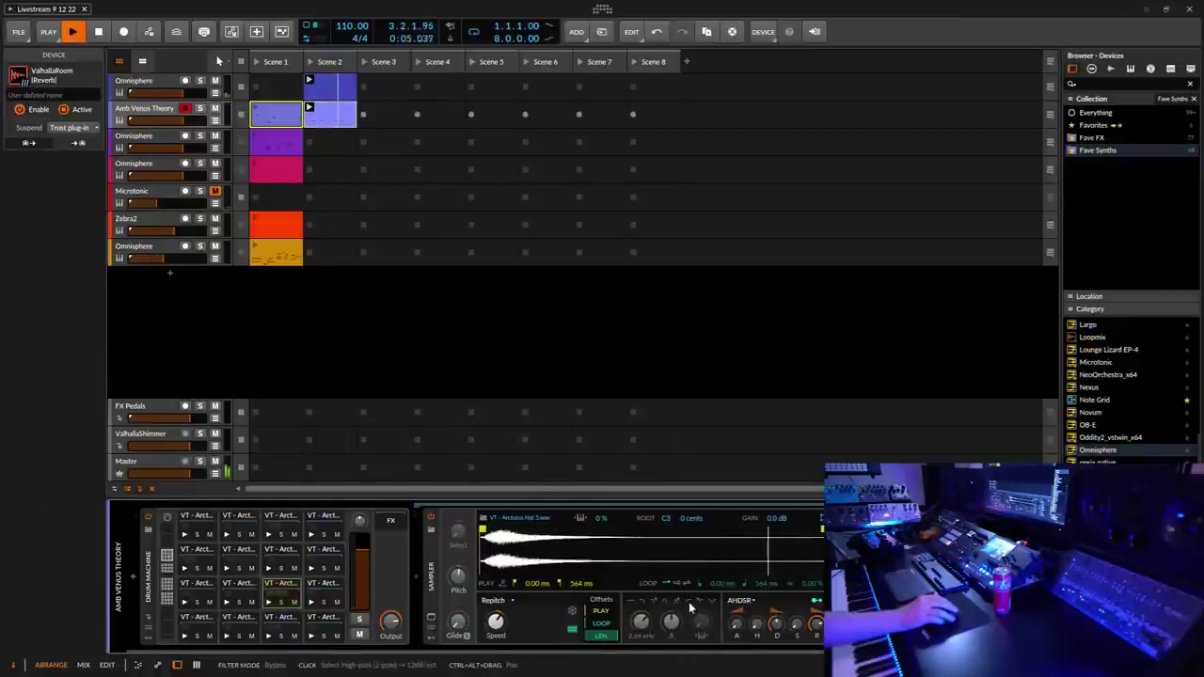
Step: Enable the Hat 5 Sampler's filter with its resonance at about 38 %, and save the project
left_click_drag(663, 642, 663, 637)
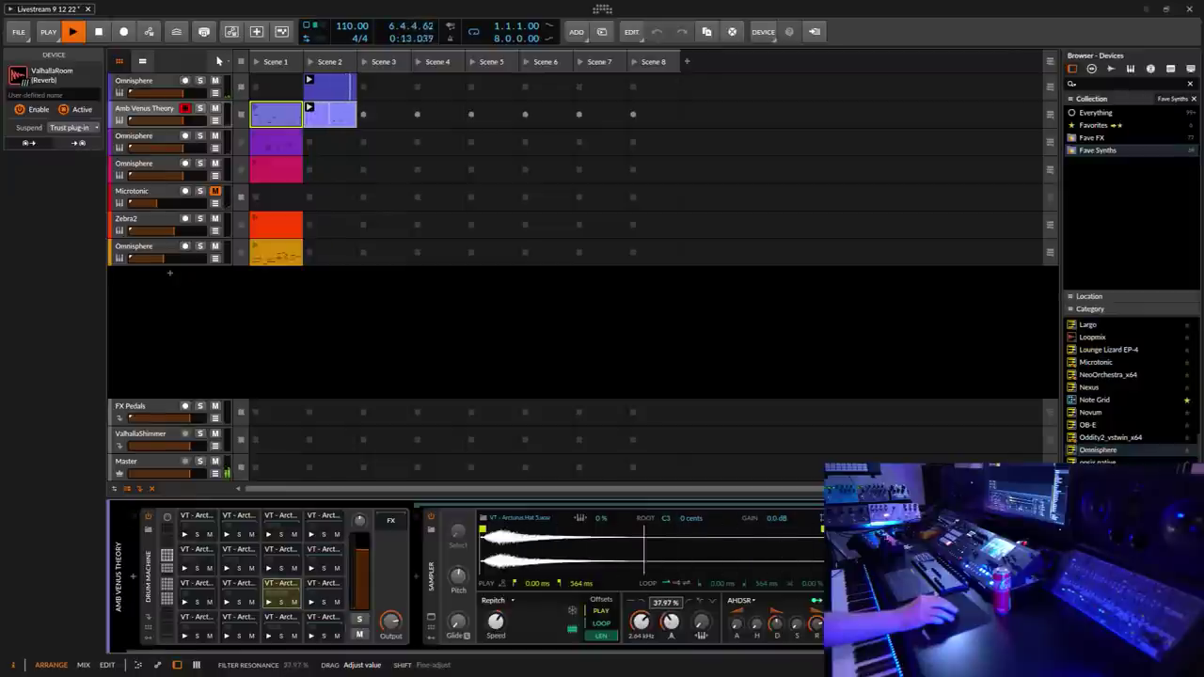
left_click_drag(663, 637, 663, 637)
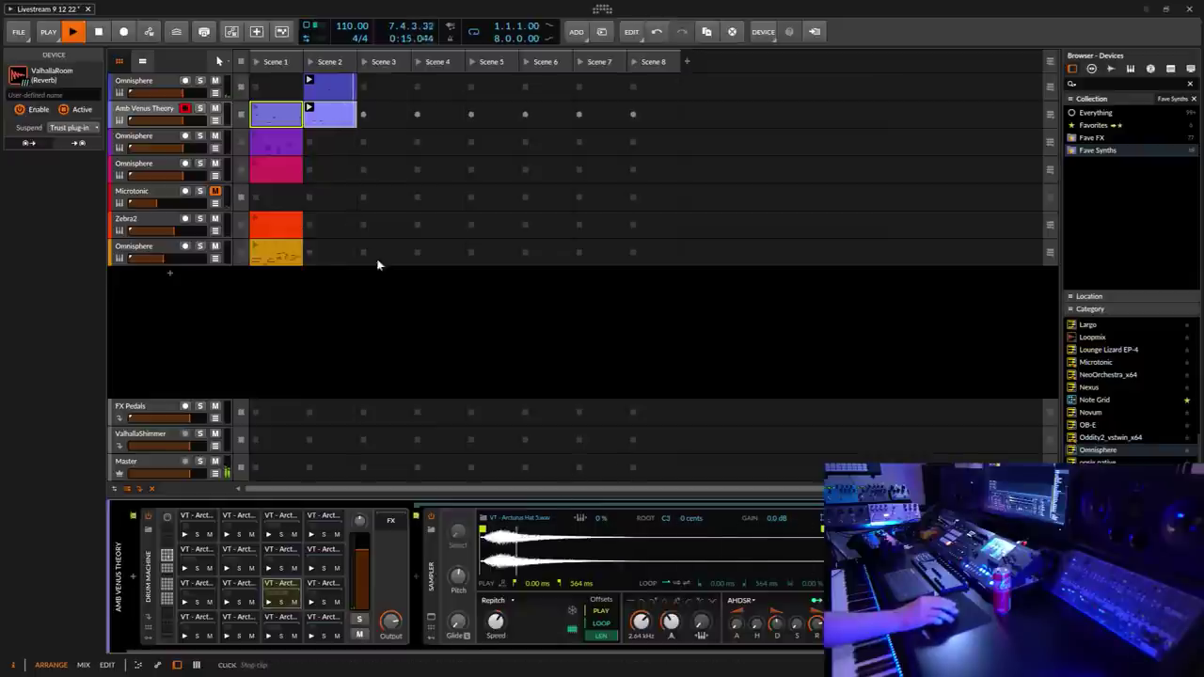
left_click(17, 34)
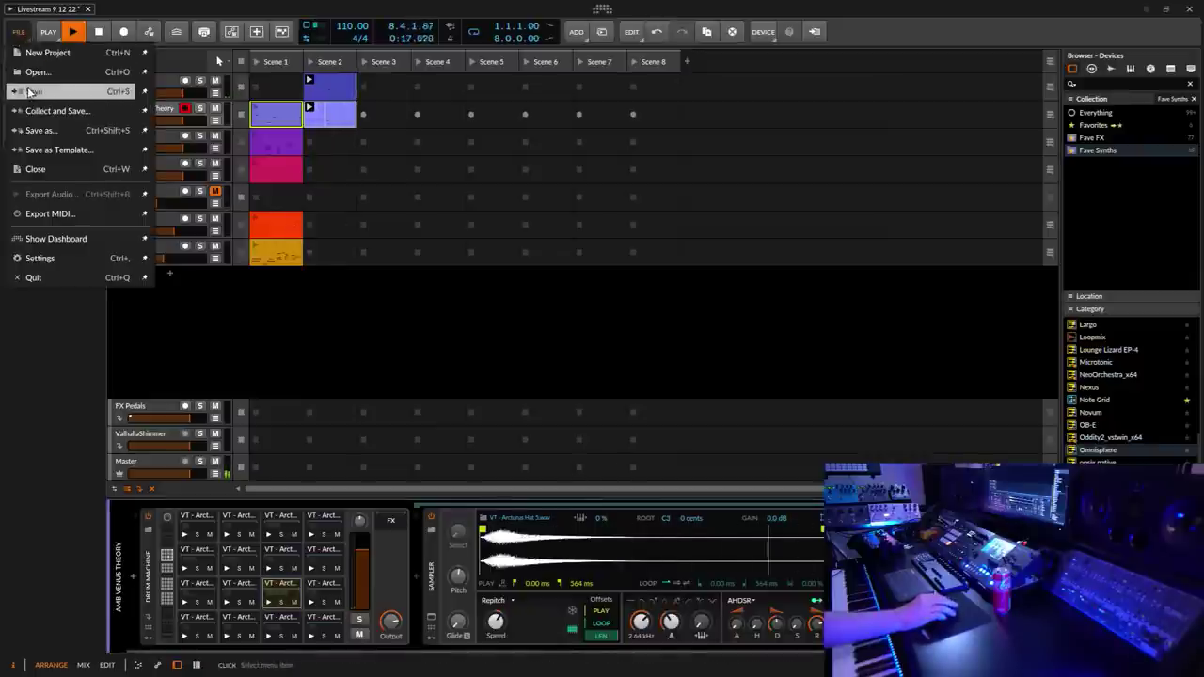
left_click(28, 91)
Step: Overdub a Perc Suani DS note onto the Amb Venus Theory track's playing Scene 2 clip
left_click(148, 111)
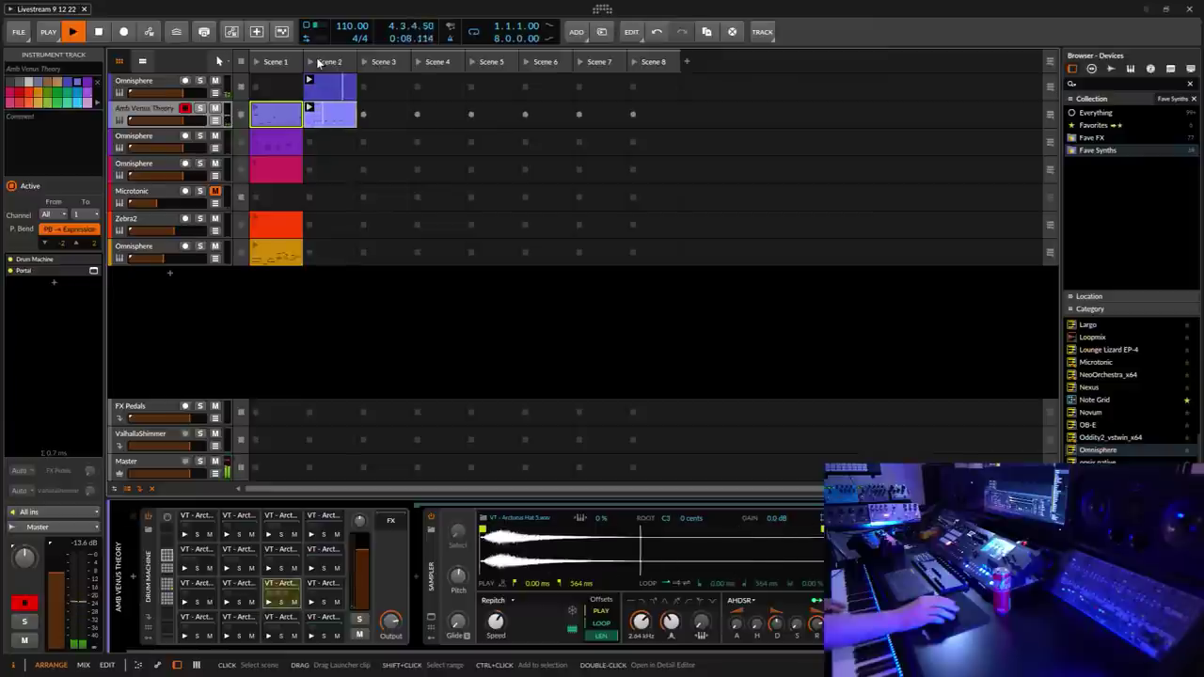
left_click(255, 33)
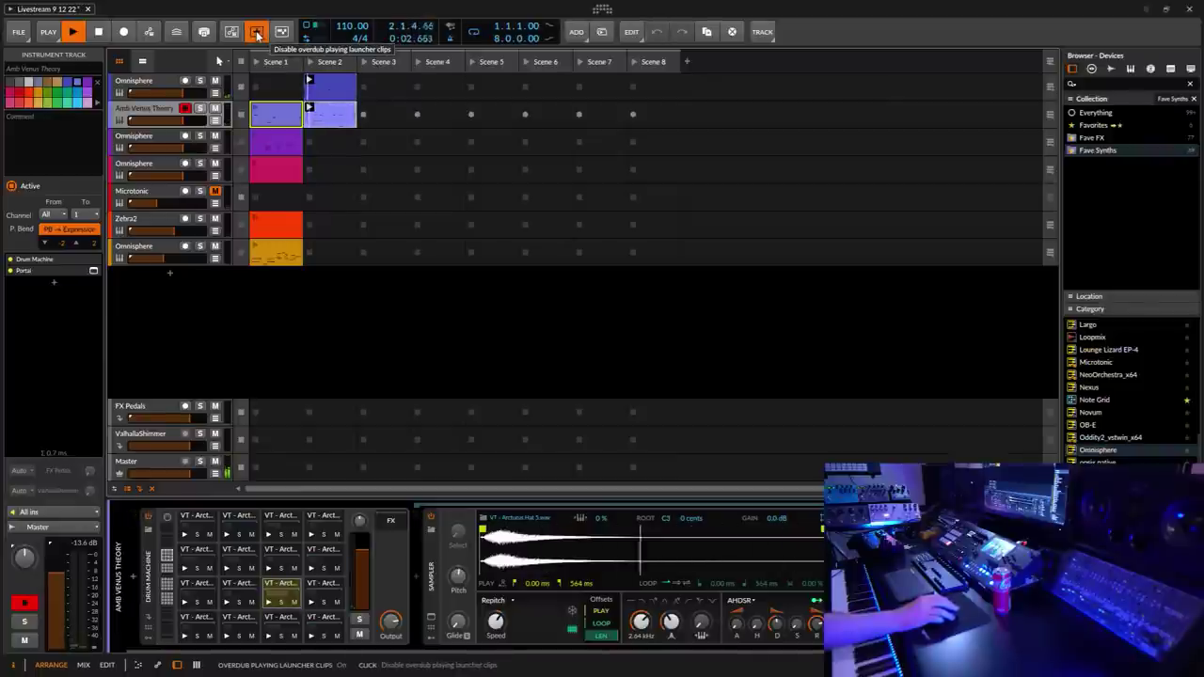
Step: Set the chance of the G3 Perc Suani DS note in the Amb Venus Theory Scene 2 clip to about 31 %
left_click(340, 115)
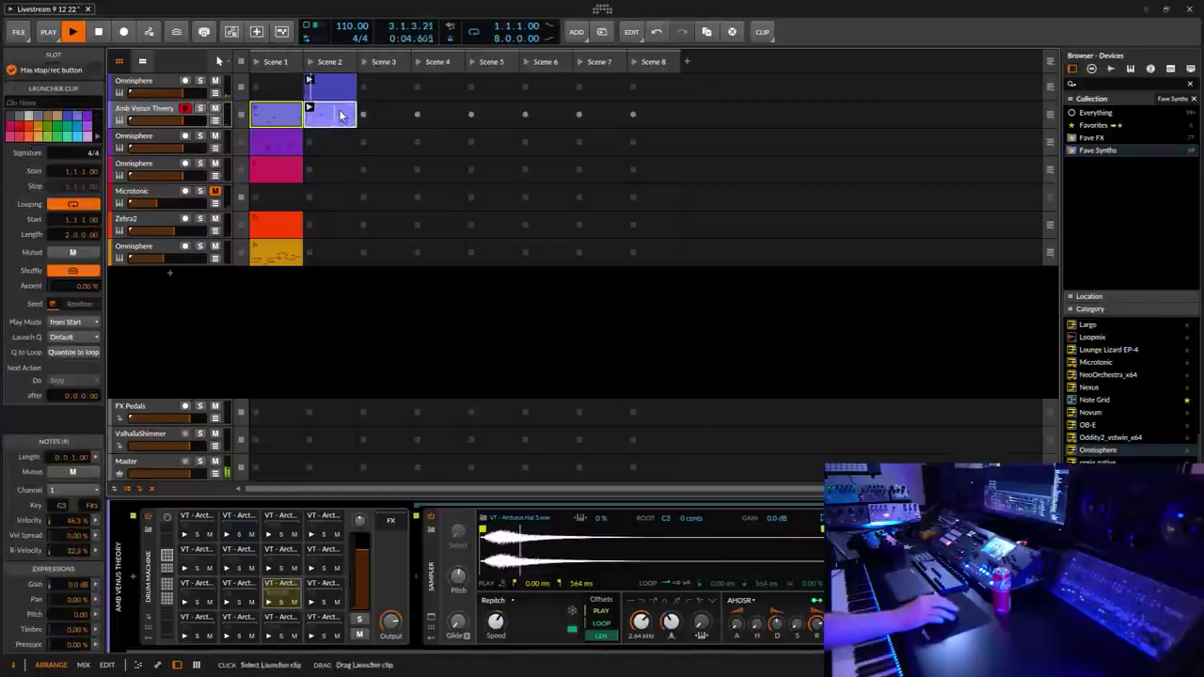
double_click(341, 115)
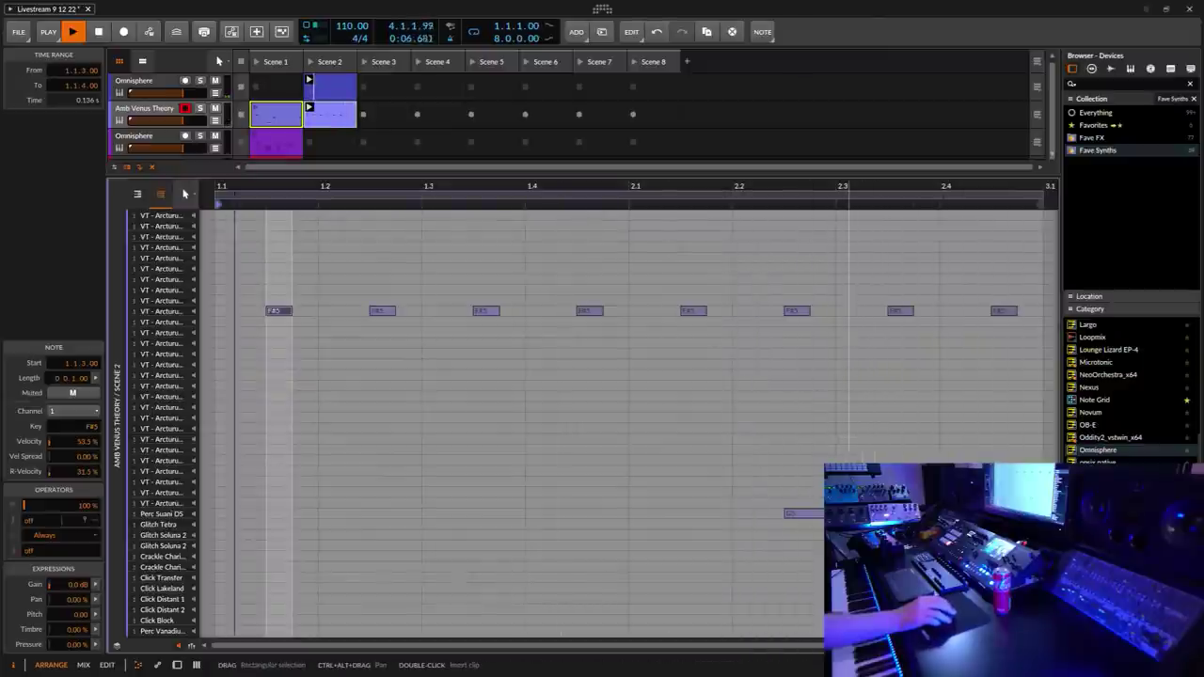
left_click(799, 513)
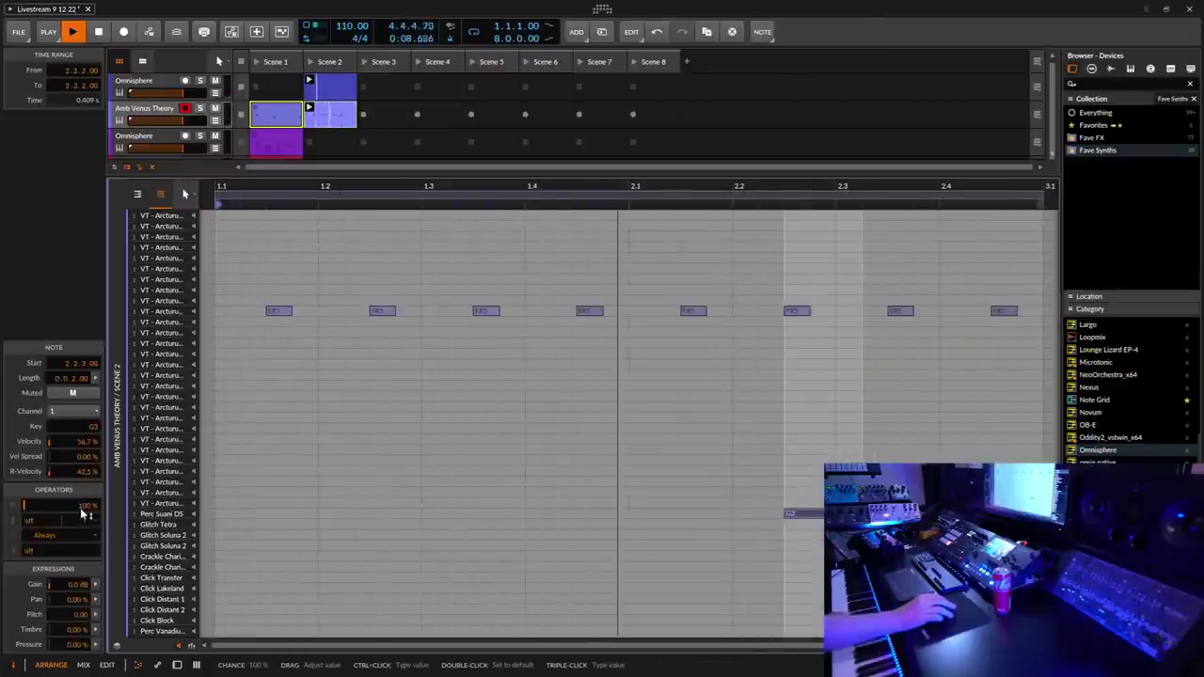
left_click_drag(83, 512, 81, 502)
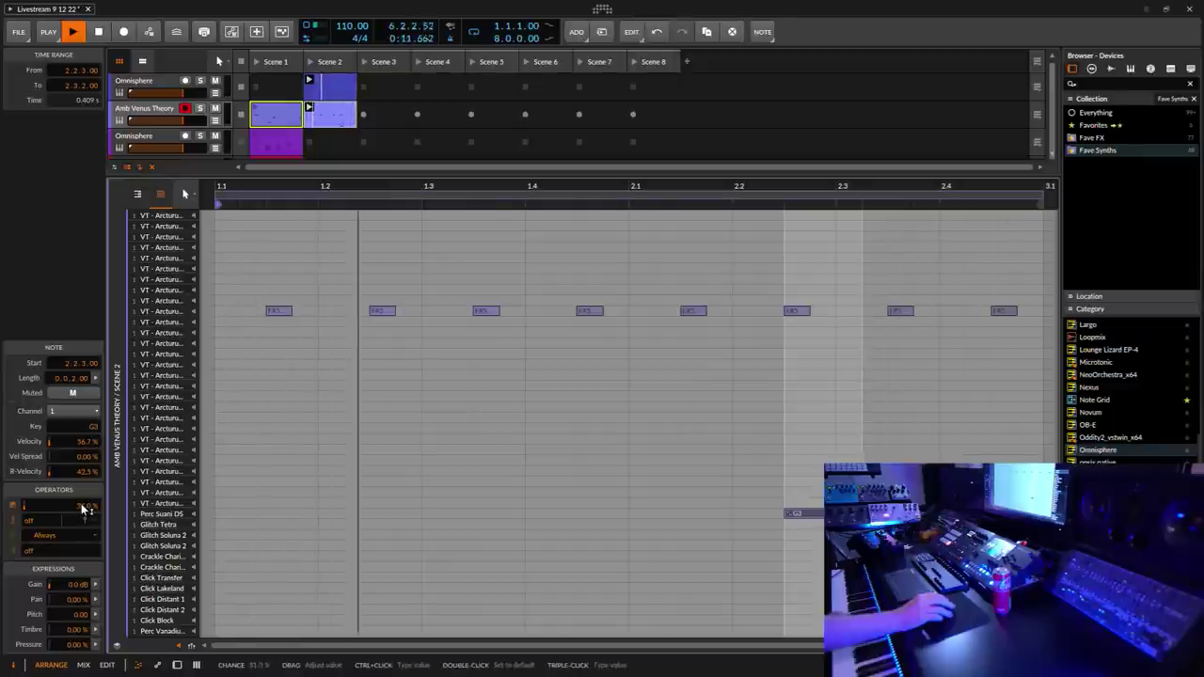
Step: Lower the Perc Suani DS pad's Sampler pitch slightly, and shape its envelope with 0.00 % sustain and a longer decay
left_click(178, 665)
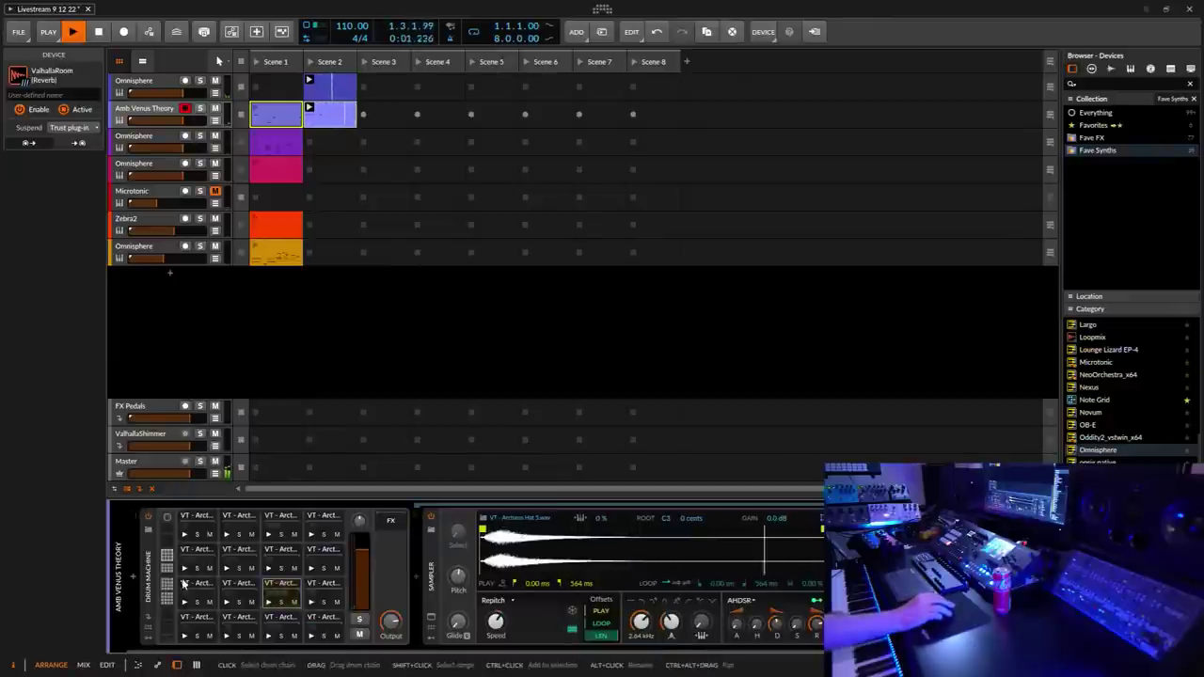
left_click(325, 526)
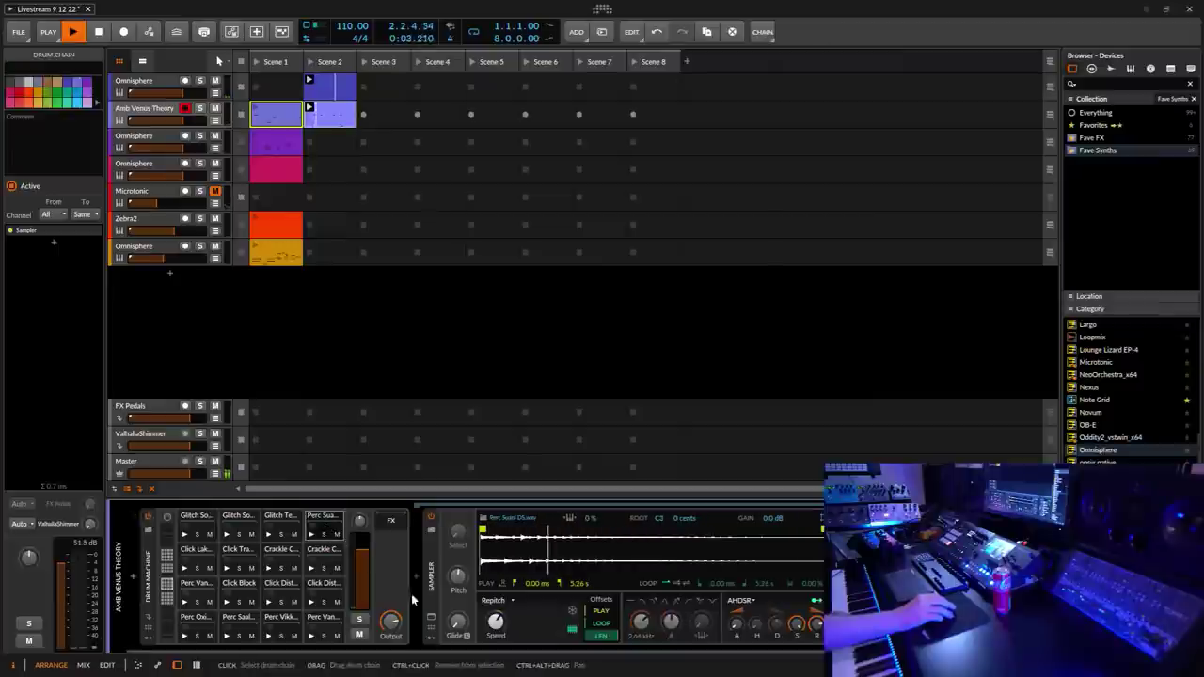
mouse_move(457, 576)
left_mouse_down()
mouse_move(457, 595)
mouse_move(458, 561)
mouse_move(457, 581)
left_mouse_up()
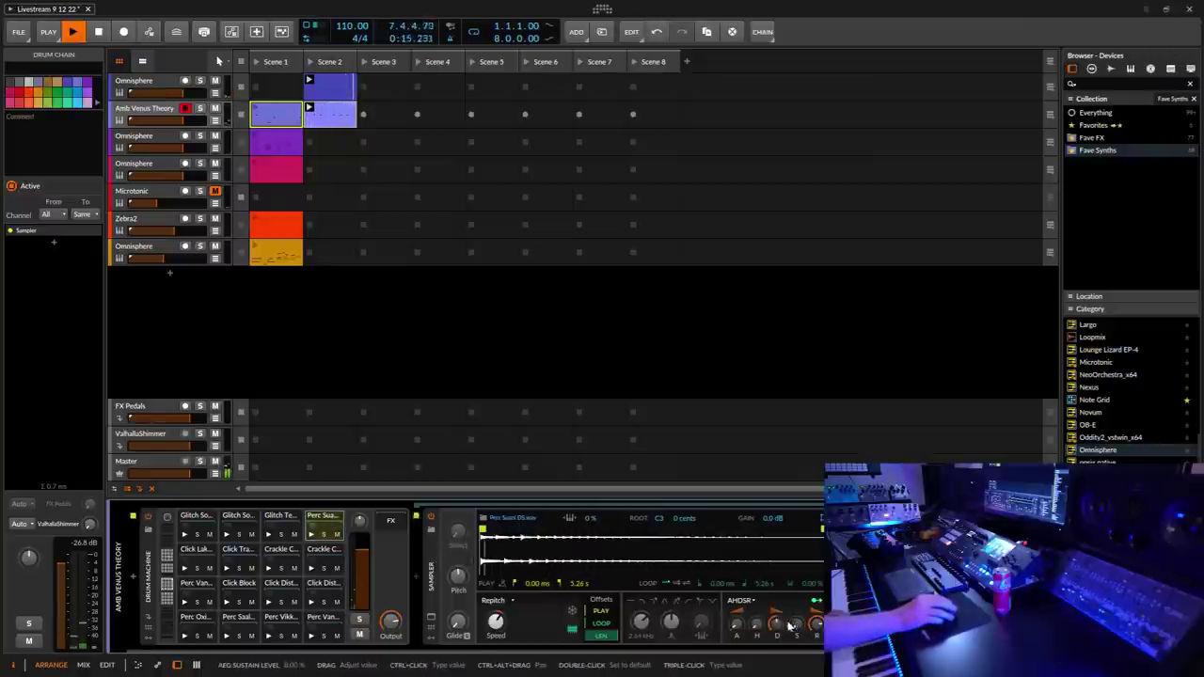
left_click_drag(775, 624, 775, 597)
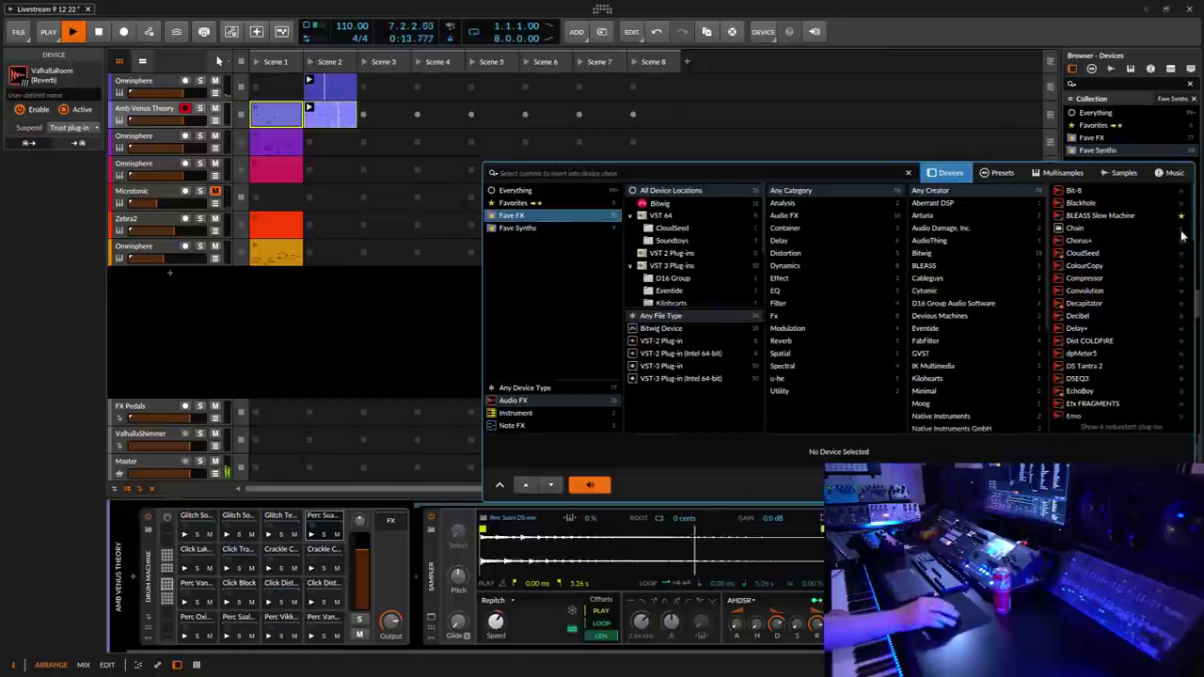
Step: Insert ValhallaRoom into the Perc Suani DS pad's effect chain with a 29.5 % mix, and close its plug-in window
scroll(1074, 355, "down", 10)
double_click(1074, 360)
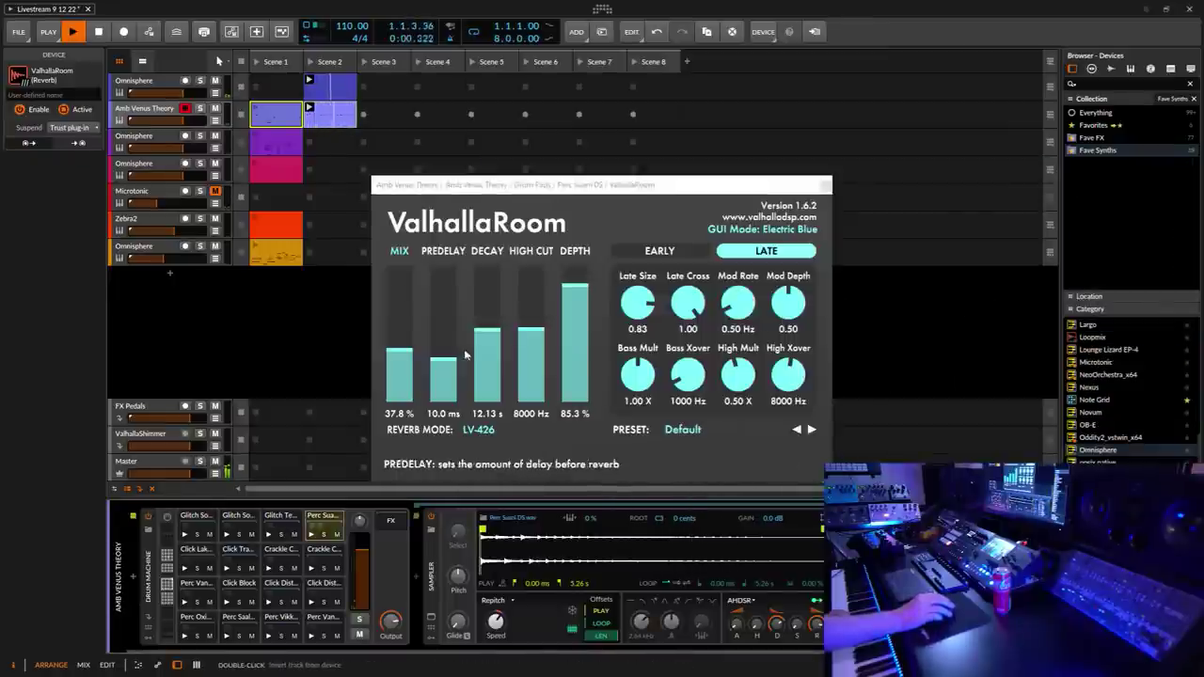
left_click_drag(406, 352, 404, 365)
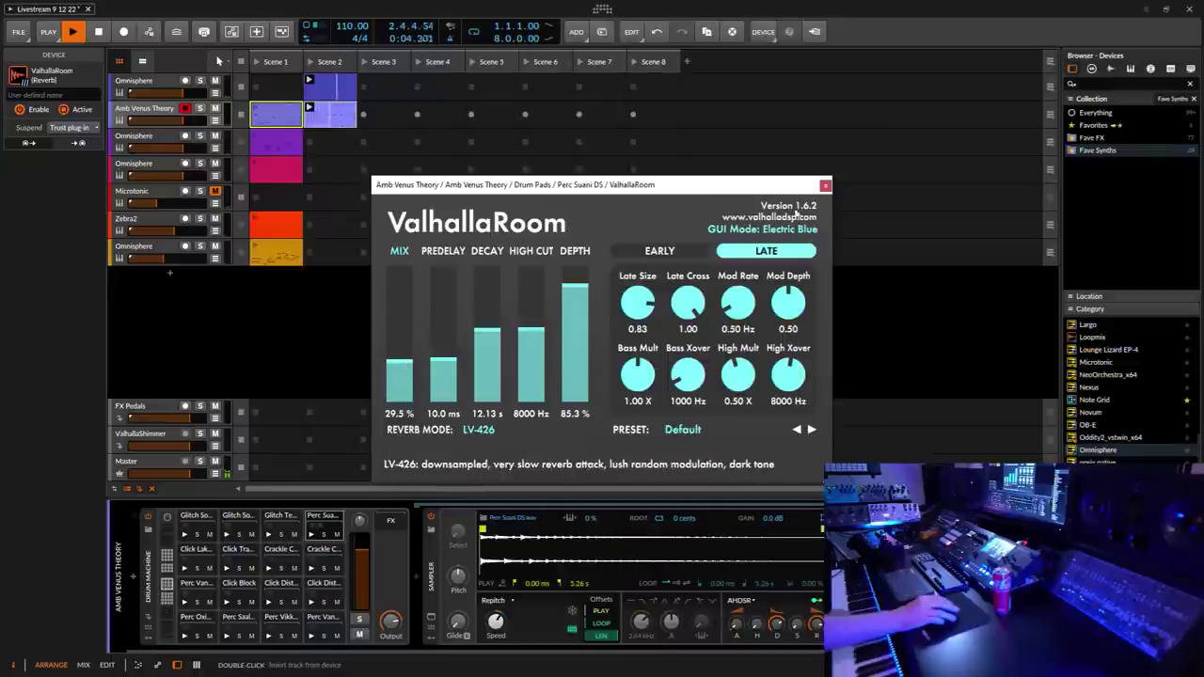
left_click(825, 185)
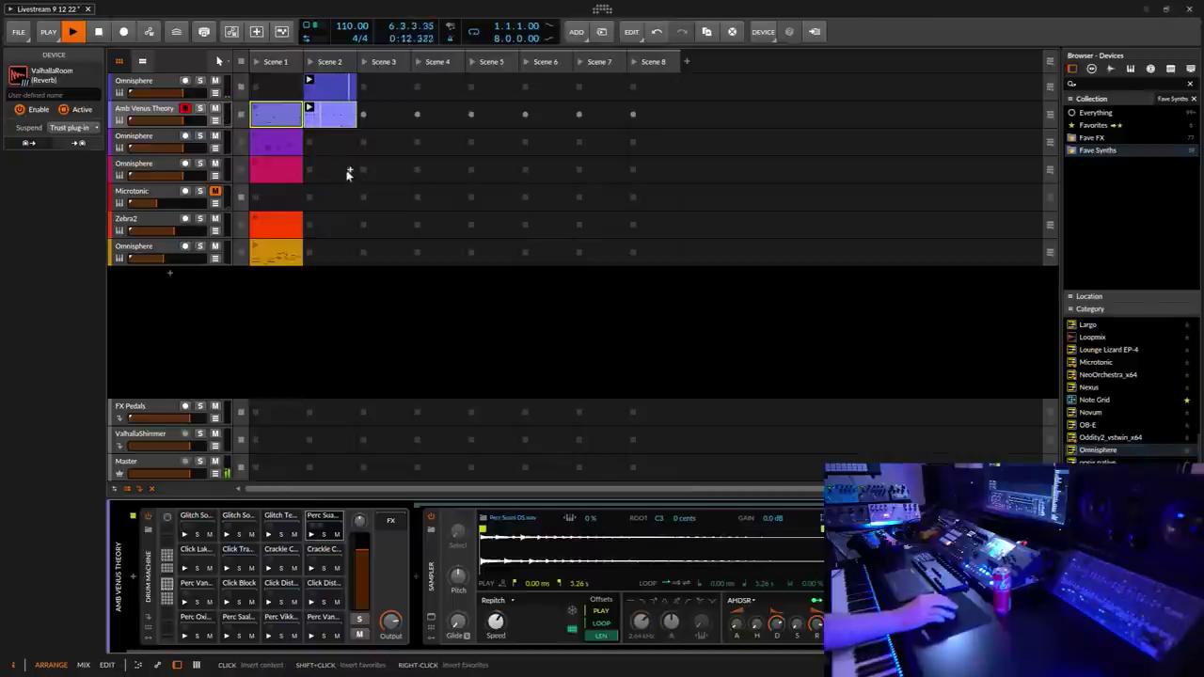
Step: Overdub VT - Arcturus Hat 12 notes onto the Amb Venus Theory Scene 2 clip, and select that drum pad
left_click(256, 32)
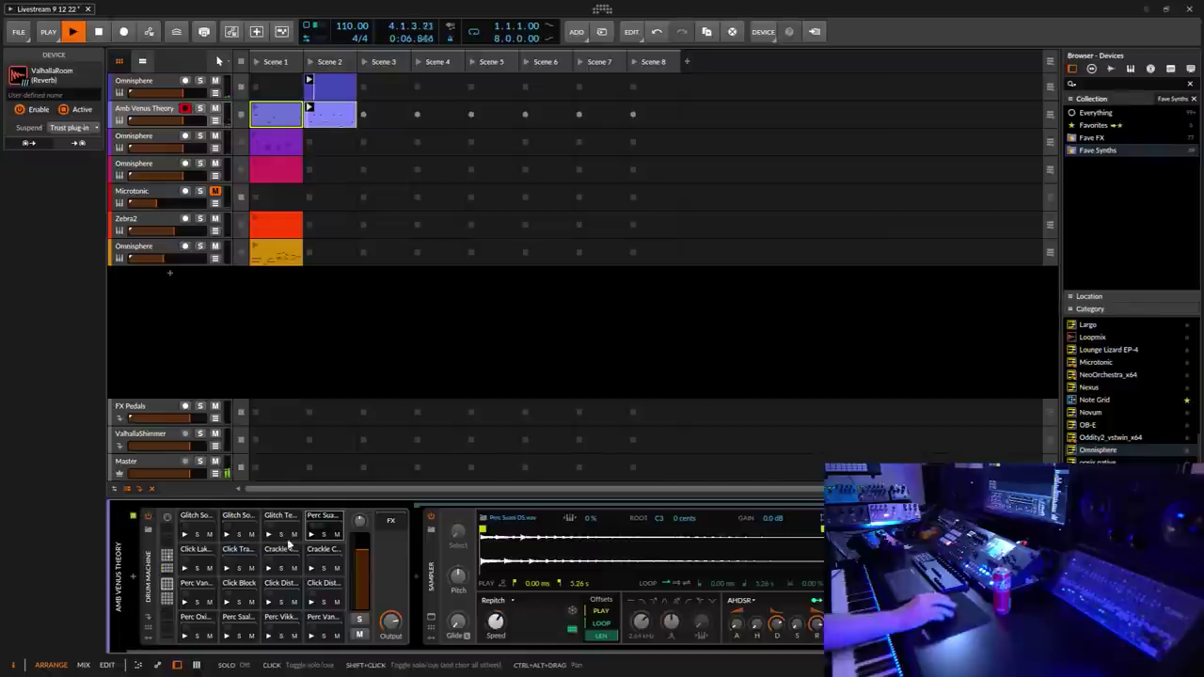
scroll(189, 567, "up", 3)
left_click(197, 557)
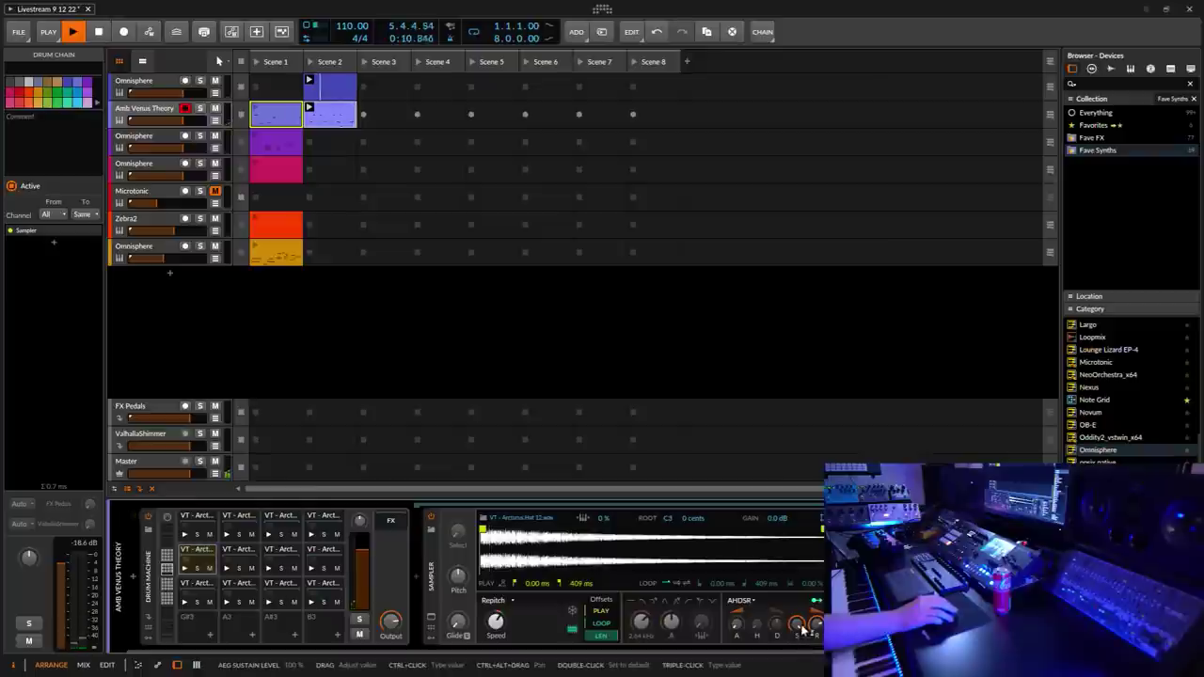
Step: Insert ColourCopy into the VT - Arcturus Hat 12 pad's effect chain with a mix of 24.00, and close its plug-in window
mouse_move(776, 624)
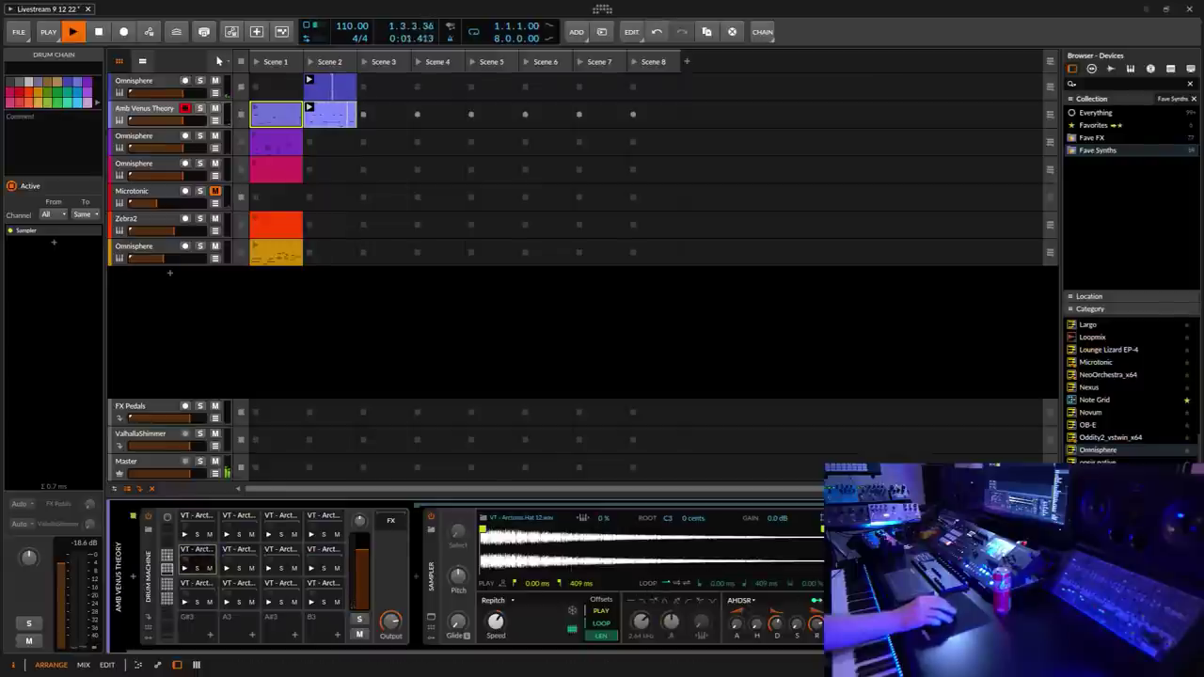
key("b")
left_click(512, 216)
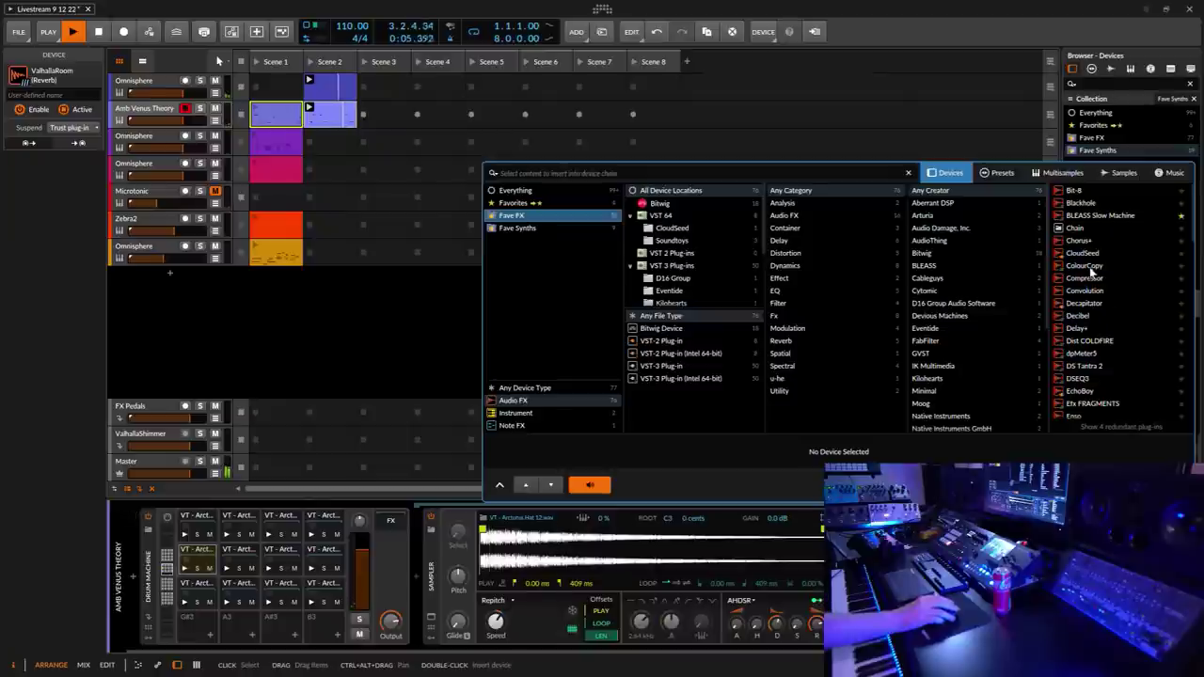
left_click(1087, 266)
double_click(1087, 264)
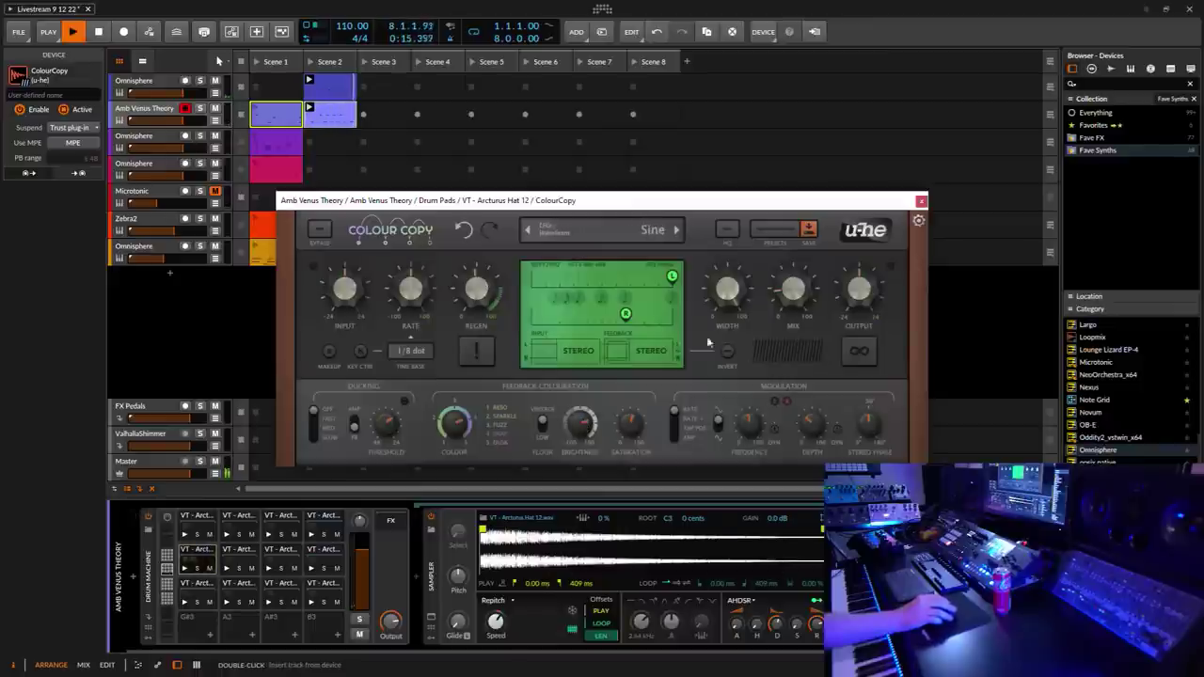
left_click_drag(629, 318, 748, 337)
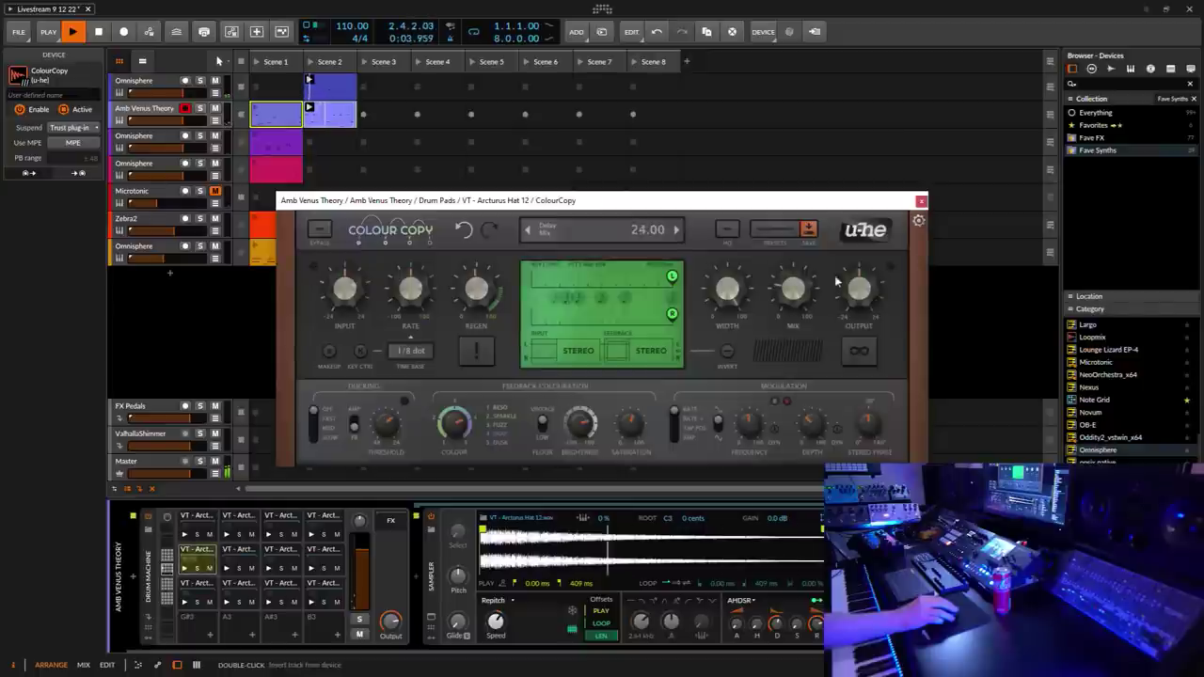
left_click(922, 200)
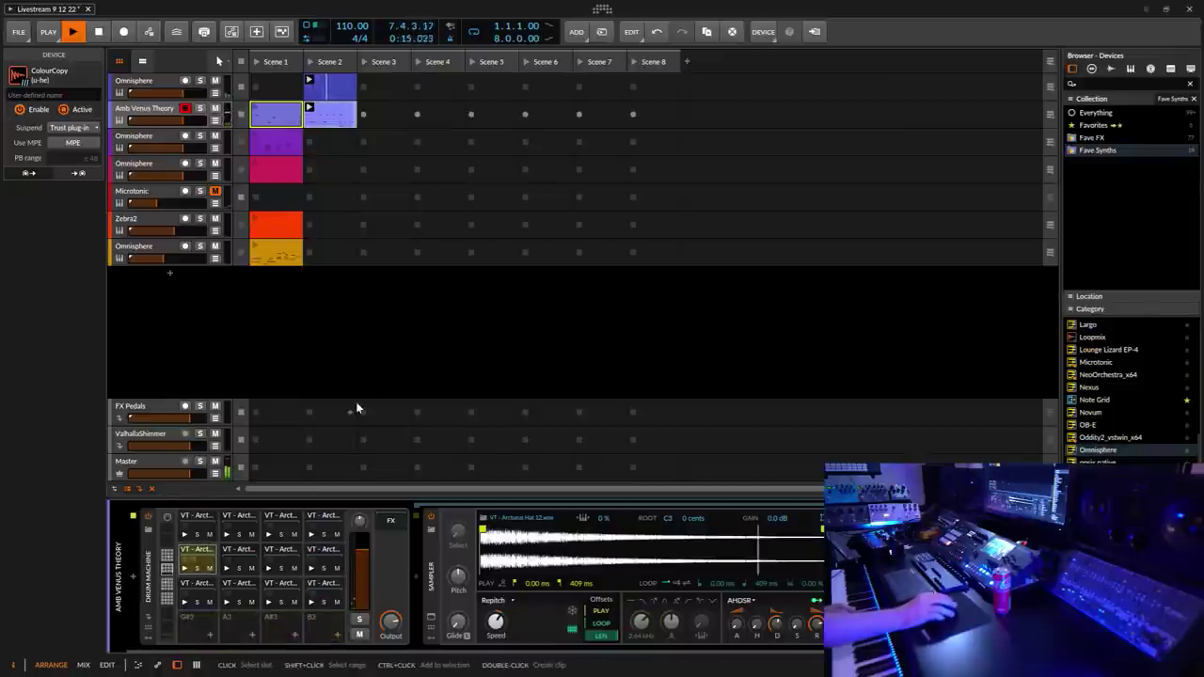
Step: Overdub a percussion part onto the playing Amb Venus Theory Scene 2 clip, and set the Click Transfer pad's filter cutoff to about 453 Hz
left_click(257, 33)
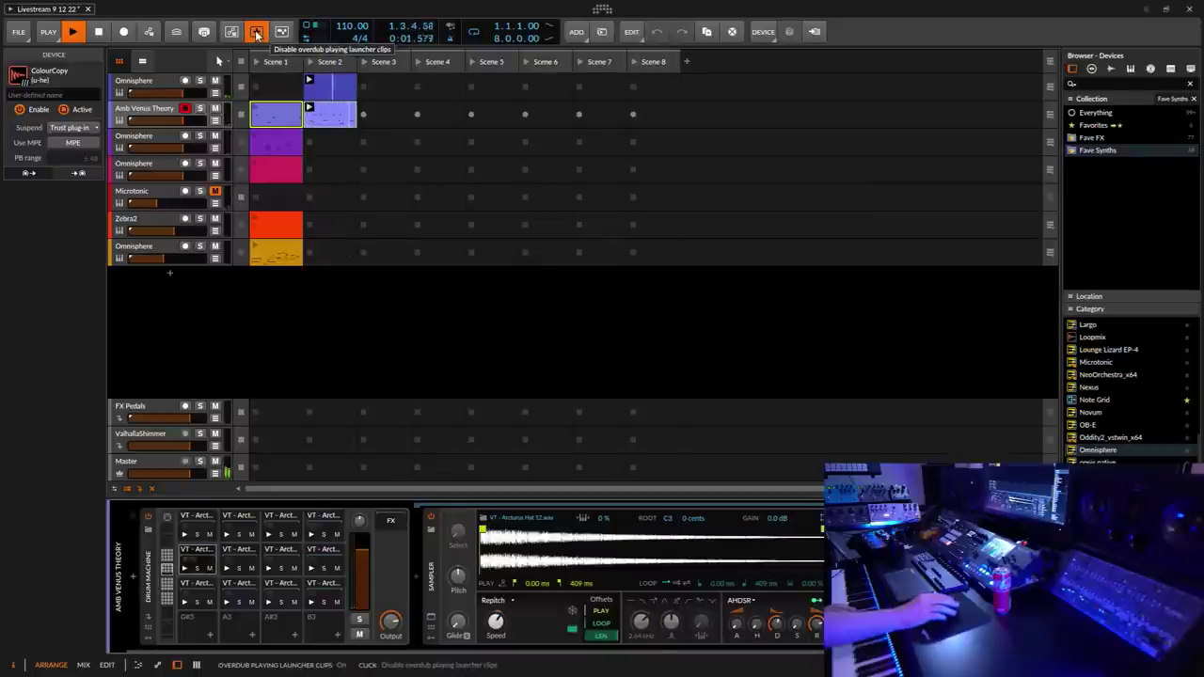
left_click(258, 33)
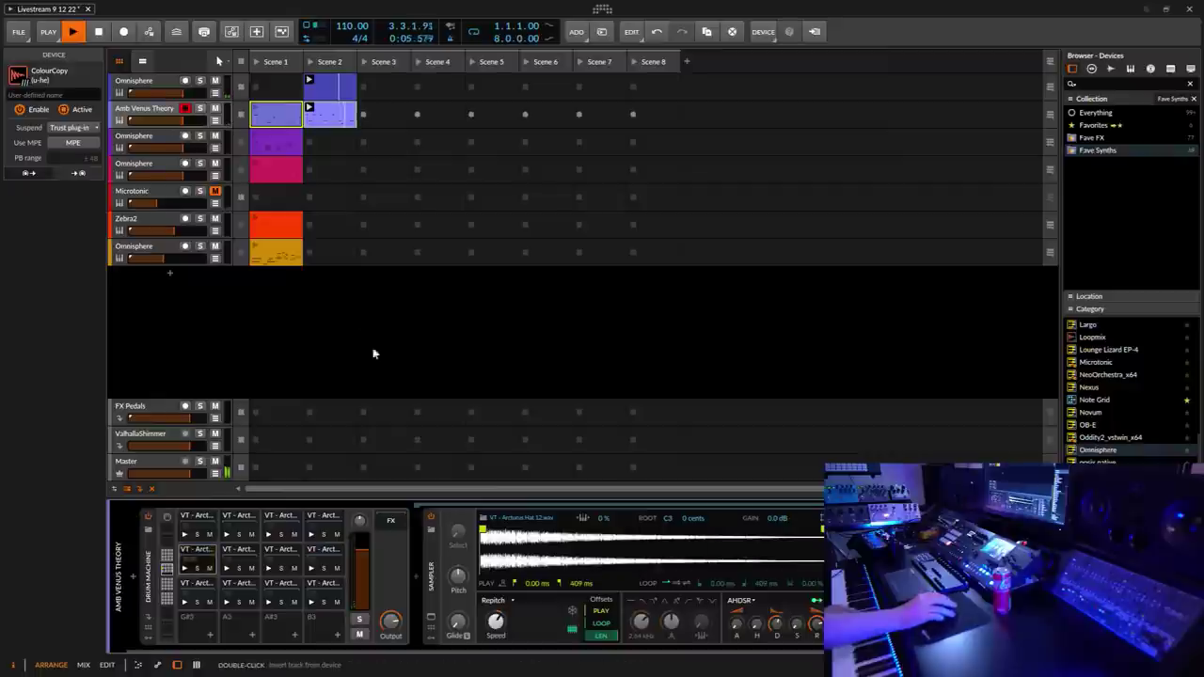
scroll(282, 583, "down", 5)
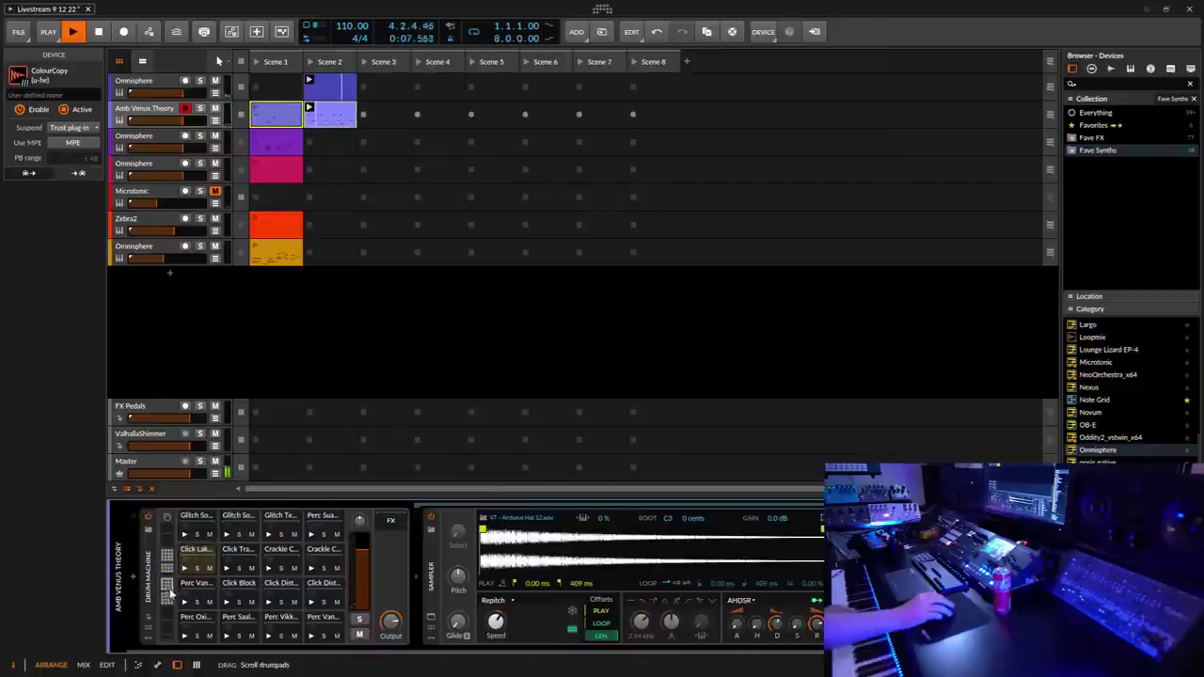
left_click(238, 550)
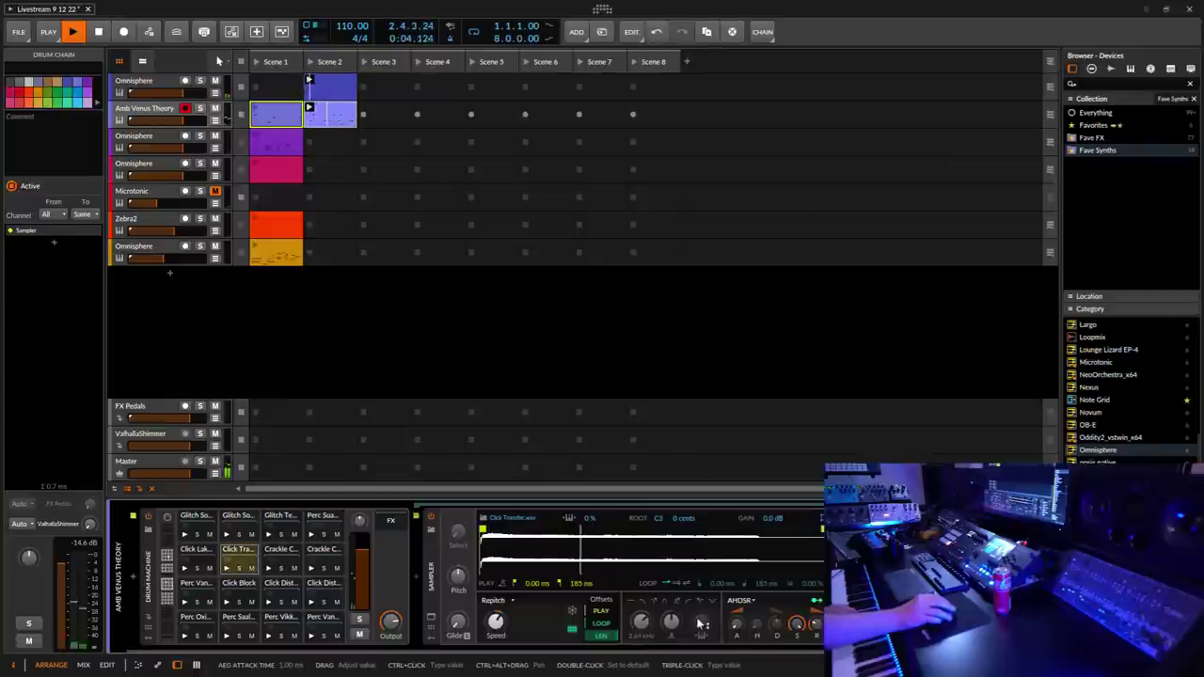
left_click_drag(671, 620, 639, 613)
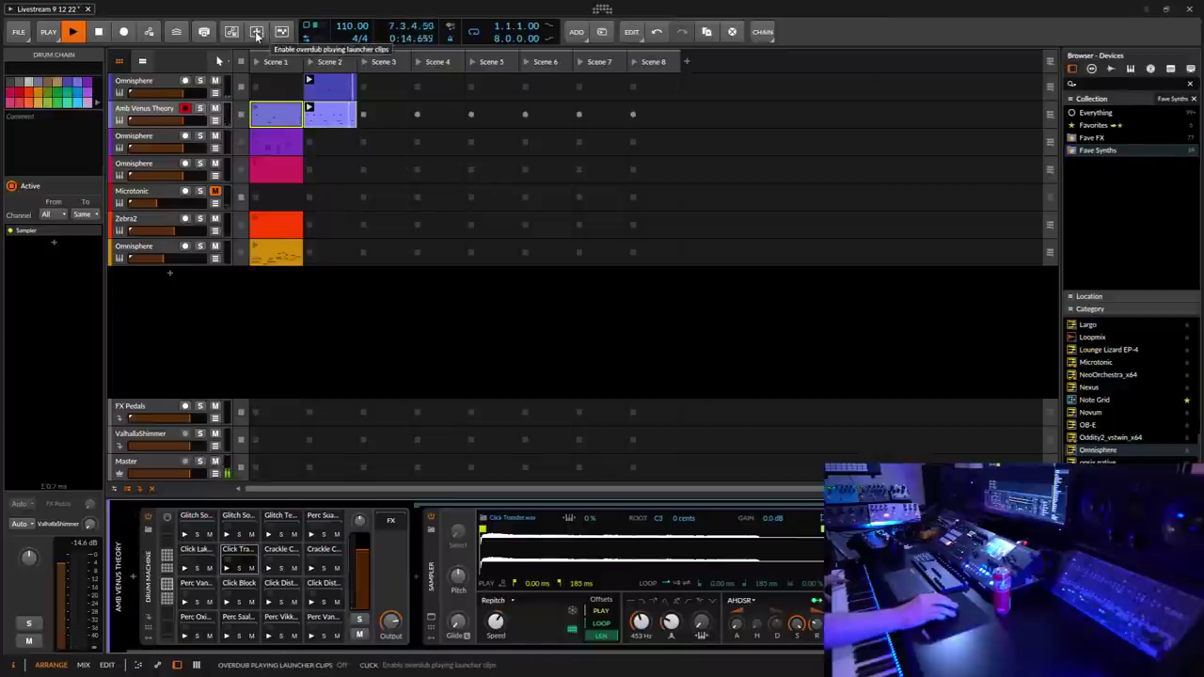
Step: Overdub another percussion pass onto the Amb Venus Theory Scene 2 clip, and select that clip
left_click(255, 33)
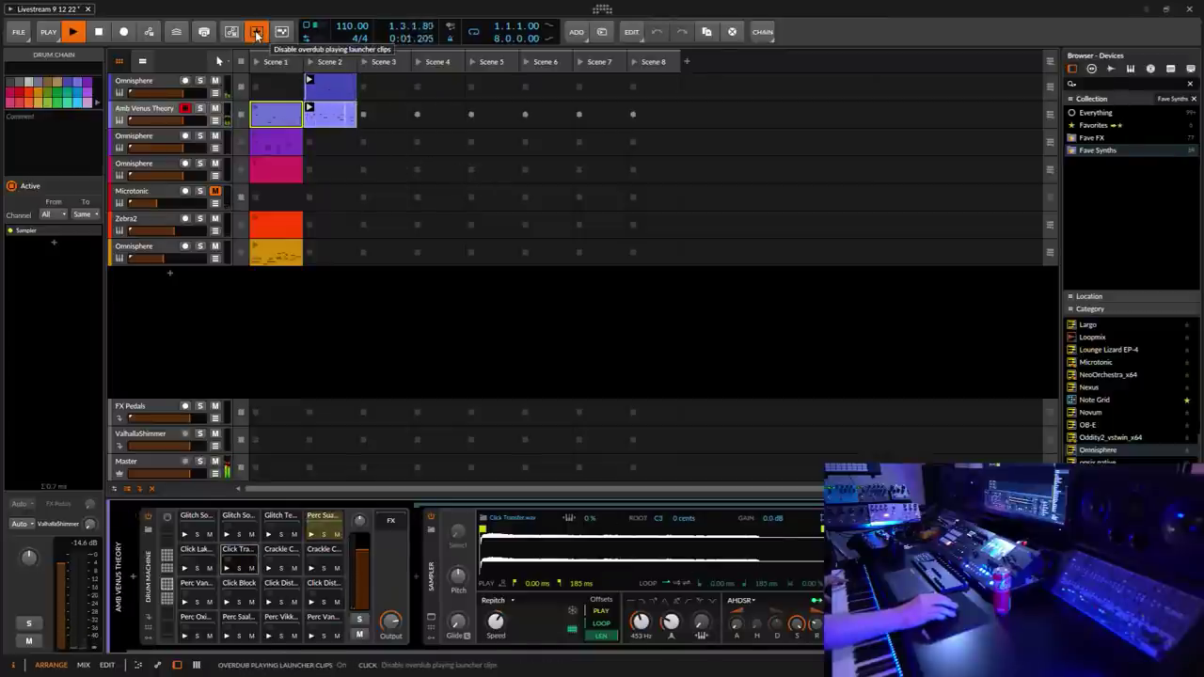
left_click(256, 33)
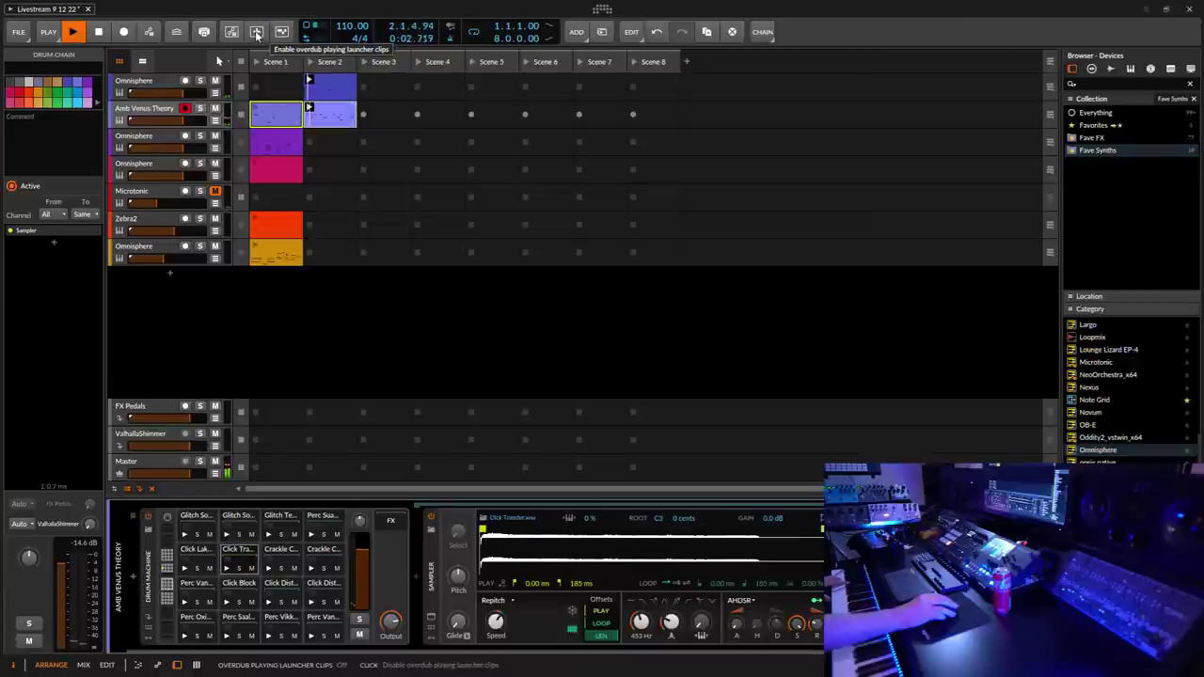
left_click(334, 111)
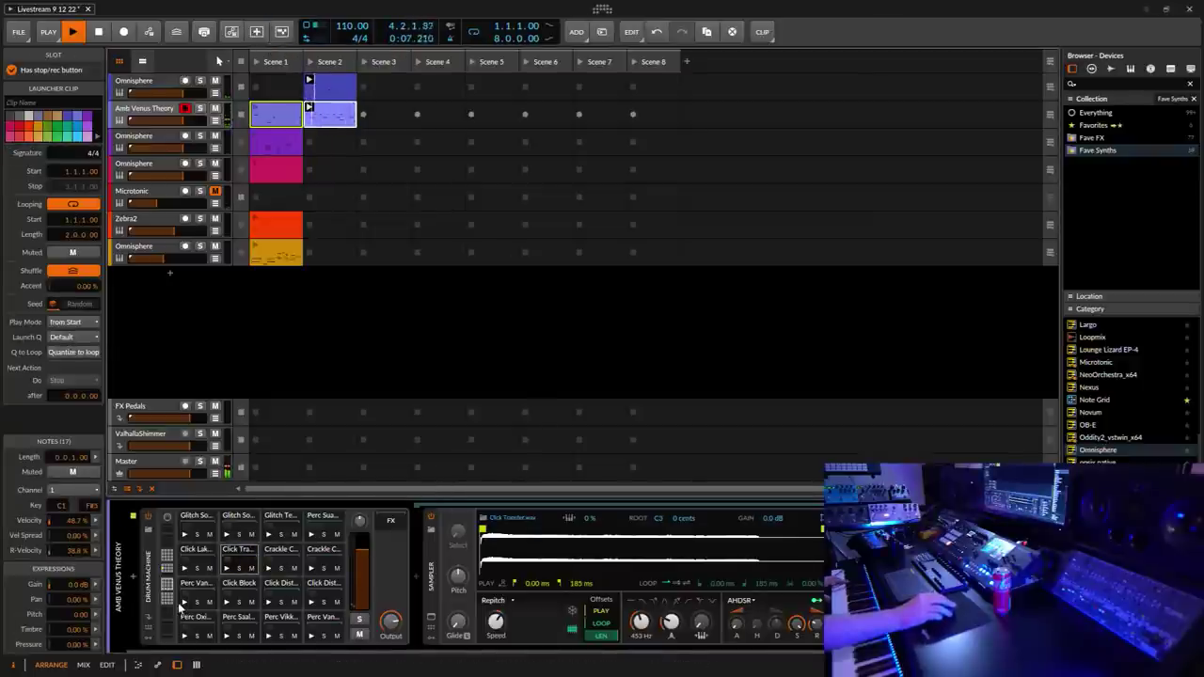
Step: Select the Patterns Kick pad, adjust its Sampler pitch, and lengthen its envelope decay to about 432 ms
scroll(282, 593, "down", 3)
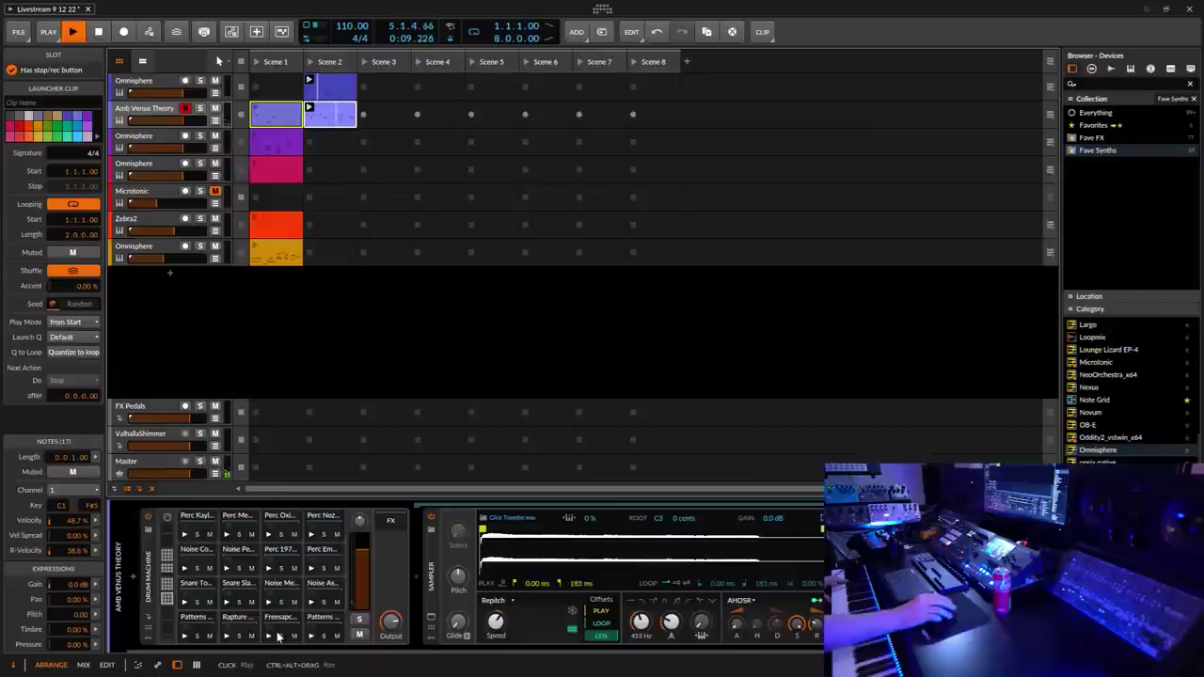
left_click(196, 618)
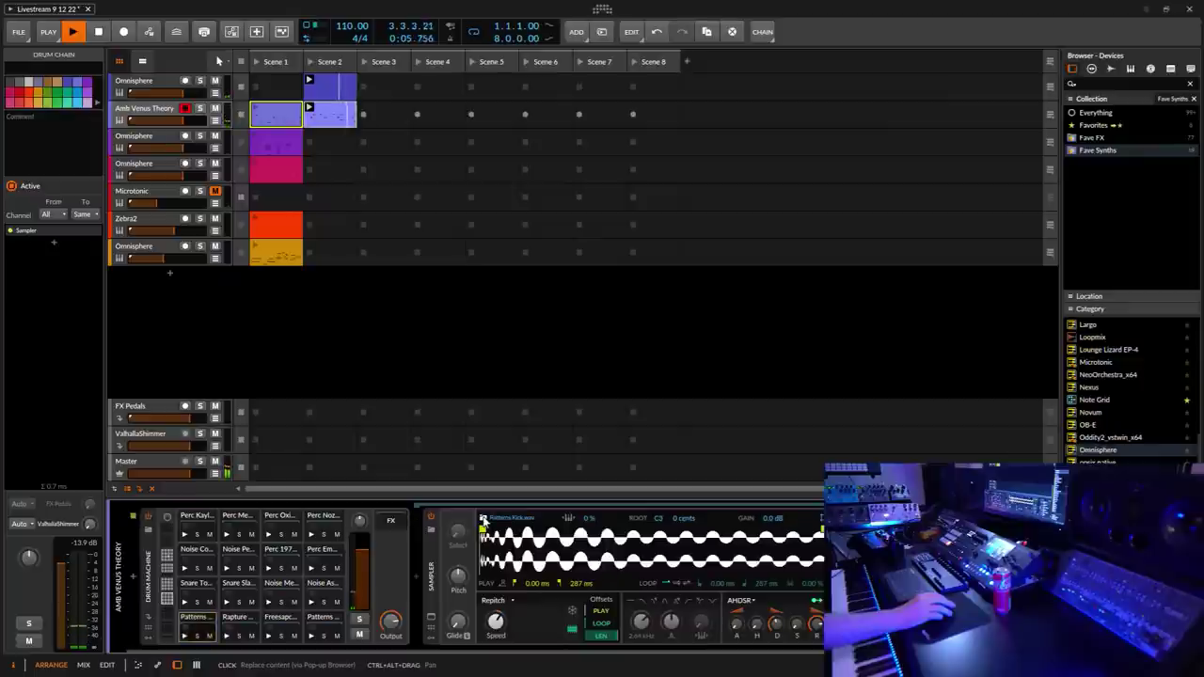
left_click(481, 520)
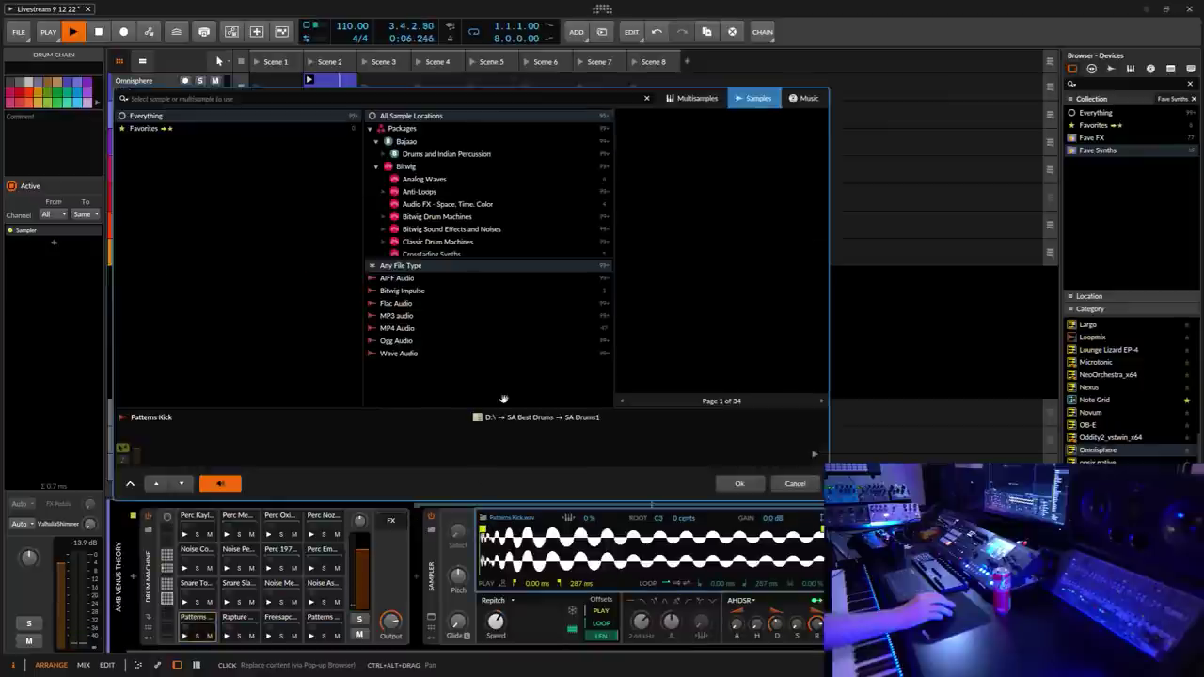
left_click(797, 484)
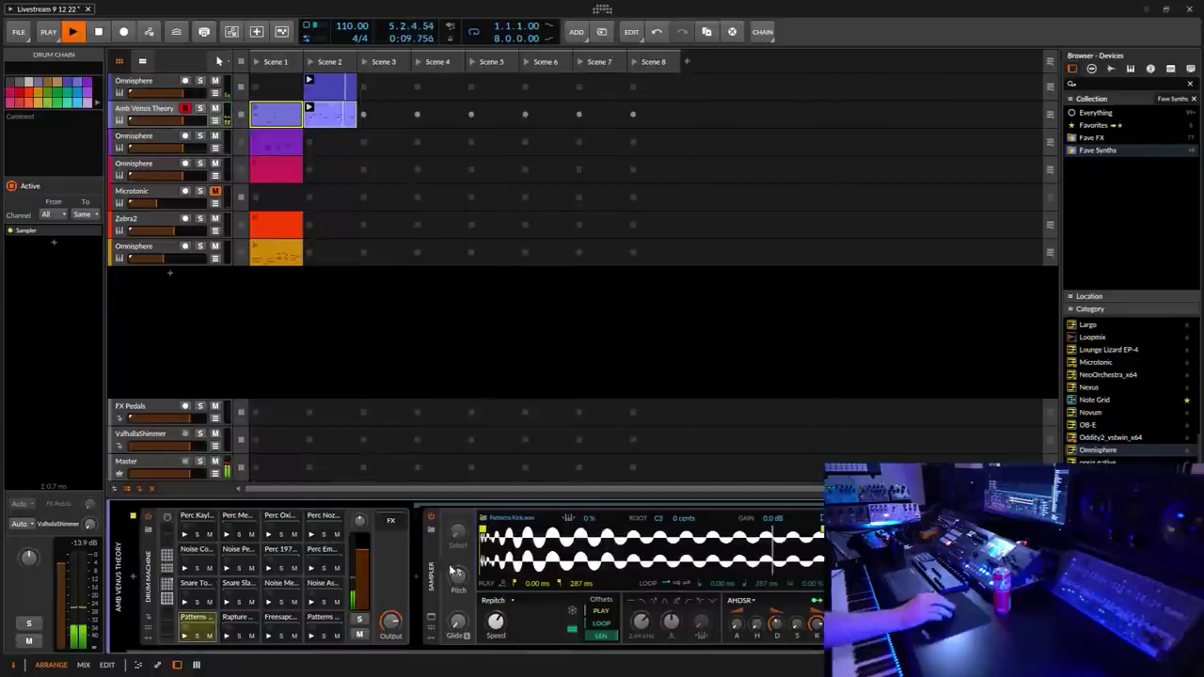
left_click_drag(455, 571, 456, 581)
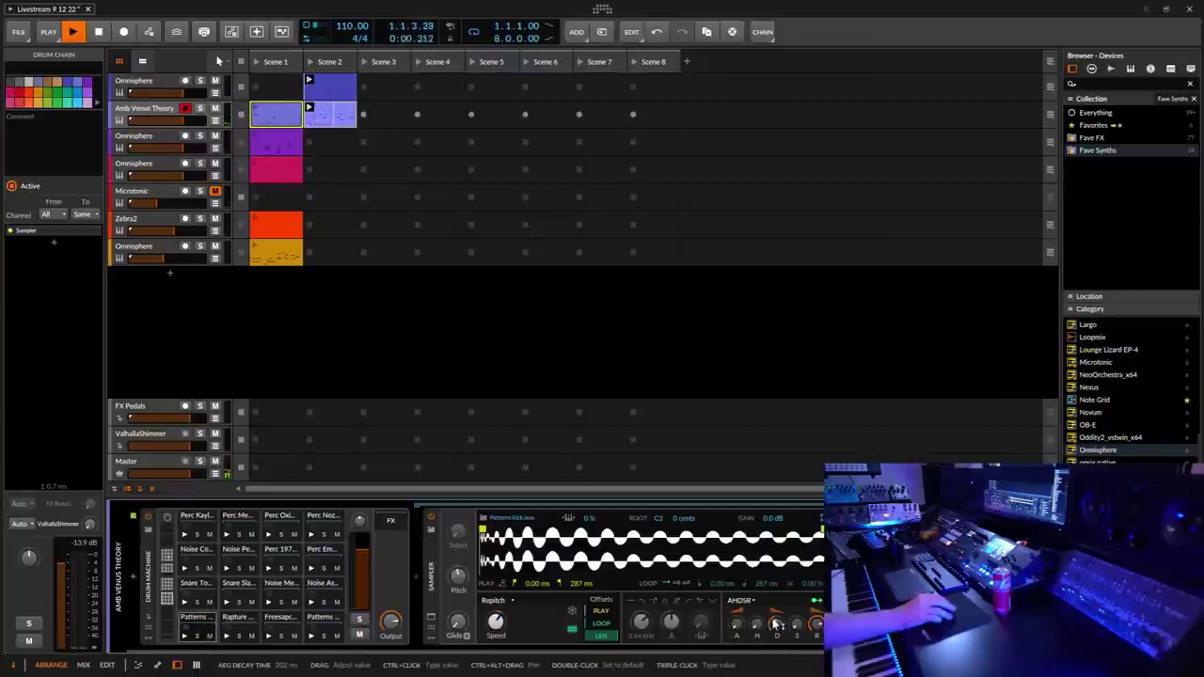
left_click_drag(777, 621, 777, 623)
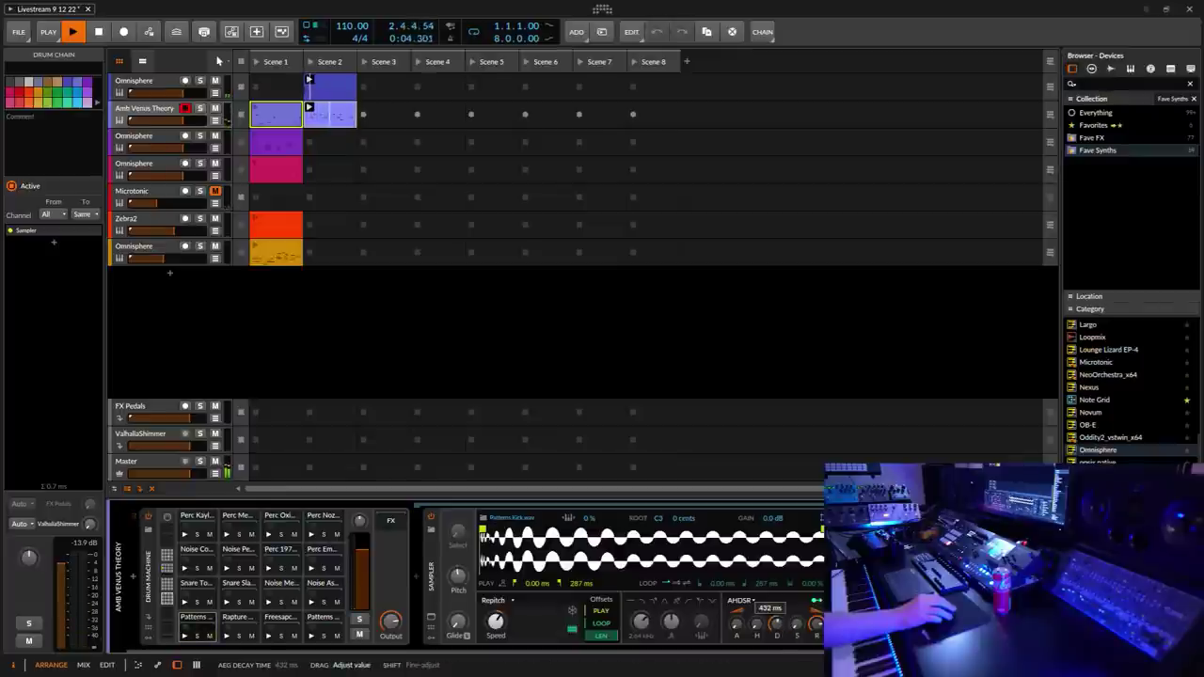
left_click_drag(777, 622, 819, 635)
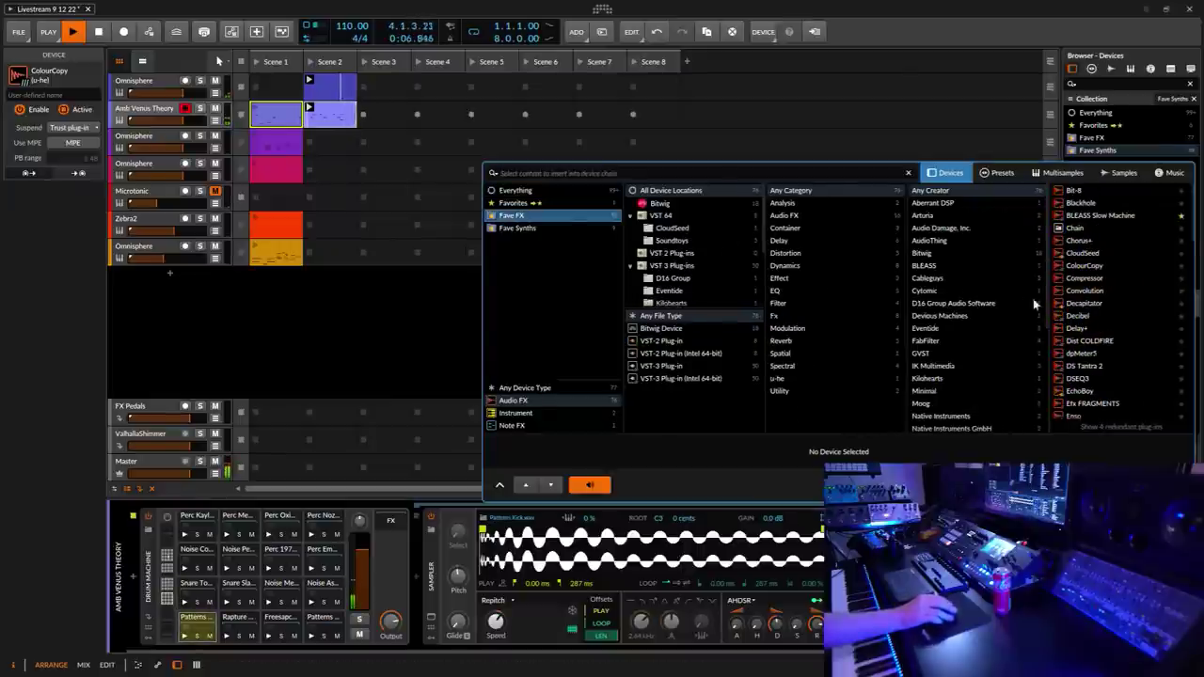
Step: Insert a Chain container into the Patterns Kick pad's effects, and load ColourCopy from the Fave FX collection inside it
left_click(1072, 229)
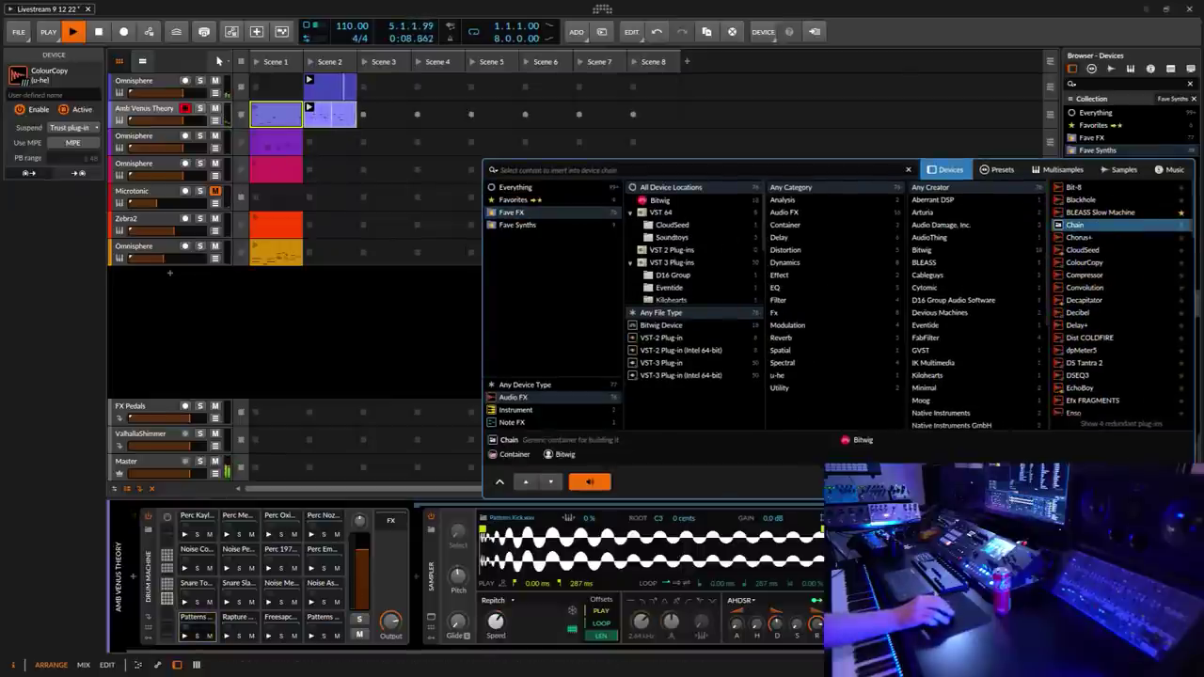
key("Return")
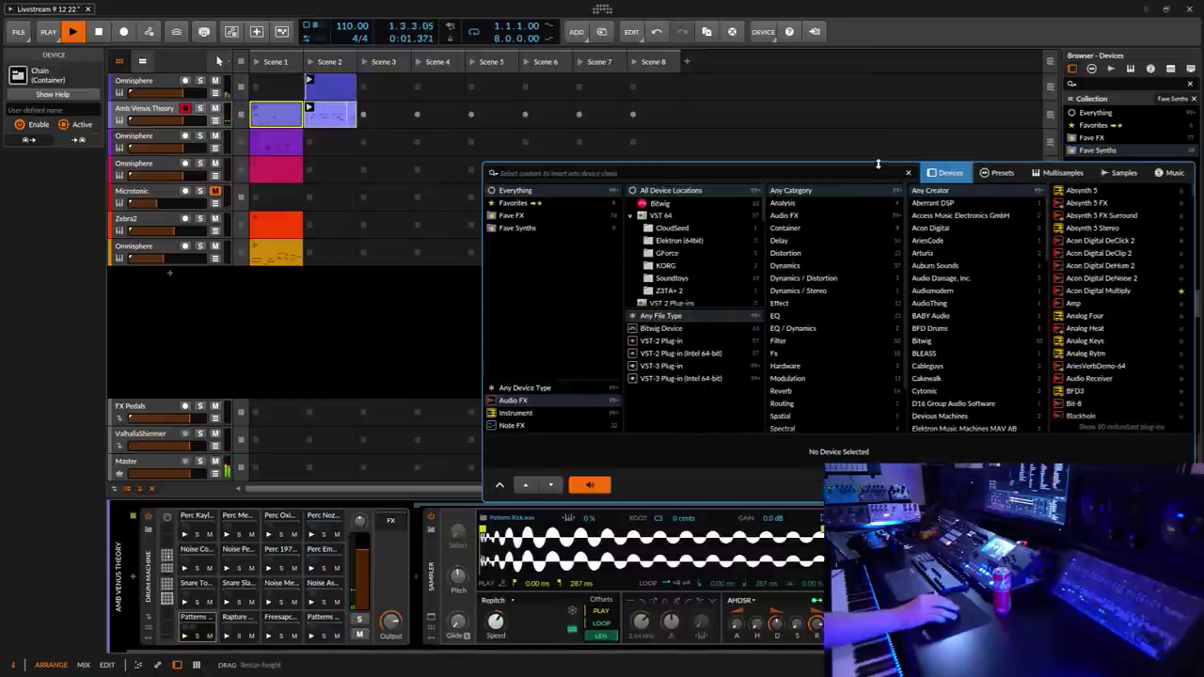
left_click_drag(880, 169, 774, 87)
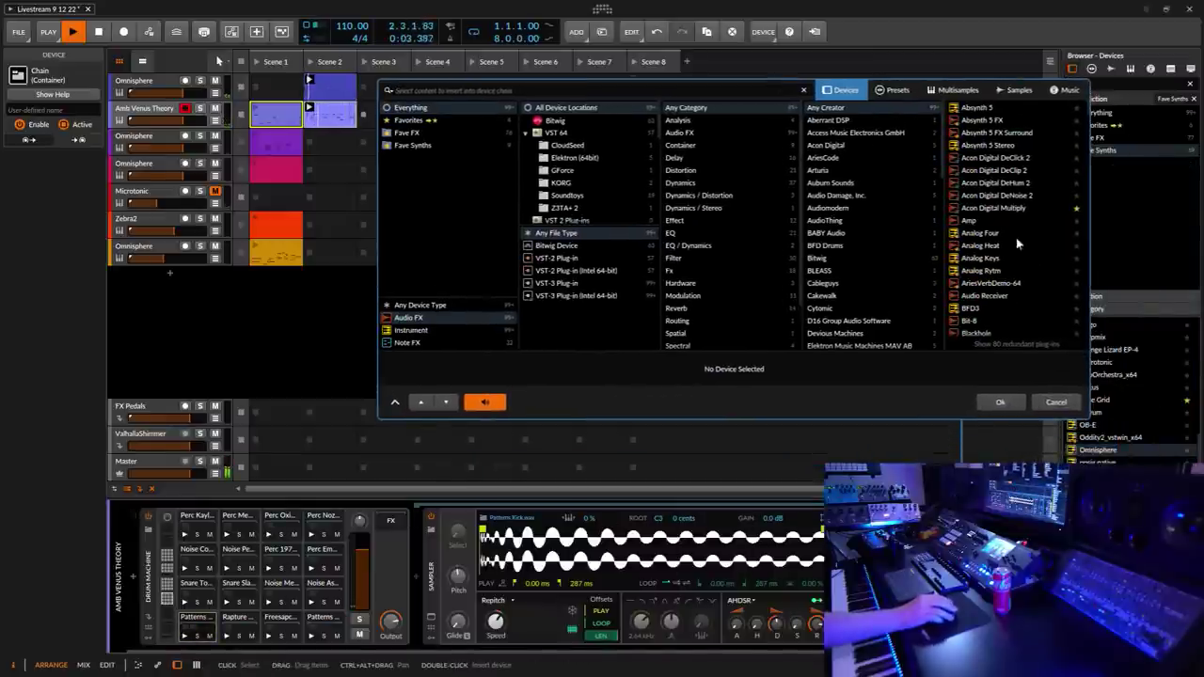
left_click(407, 133)
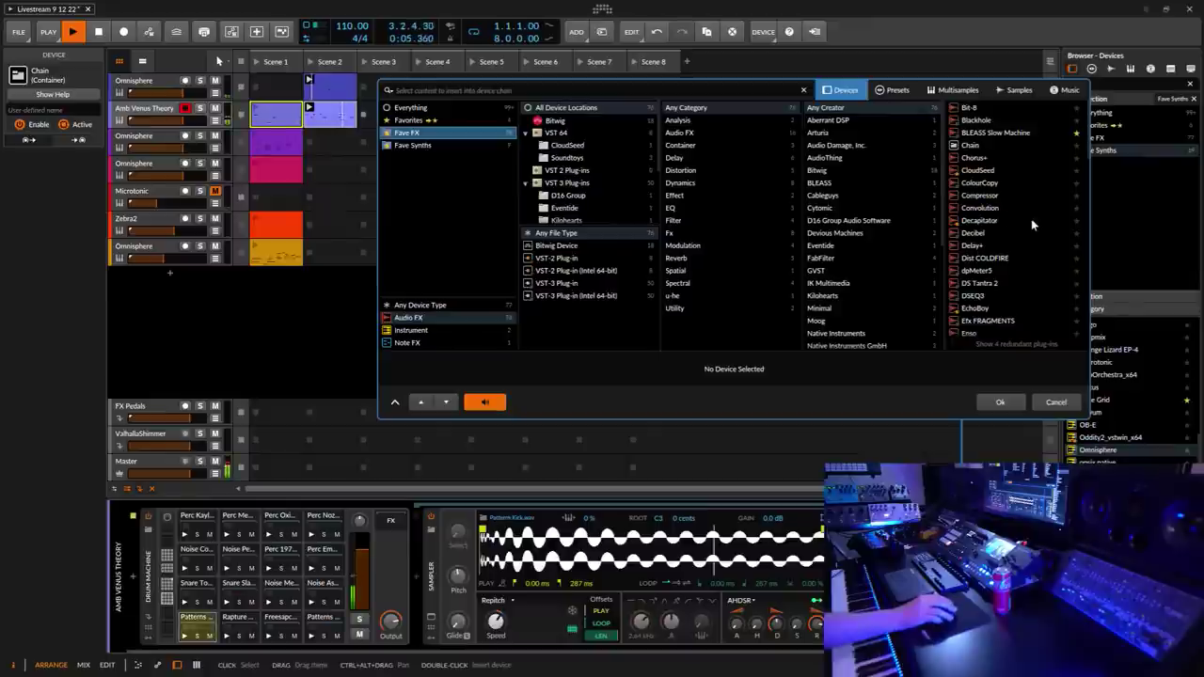
left_click(983, 185)
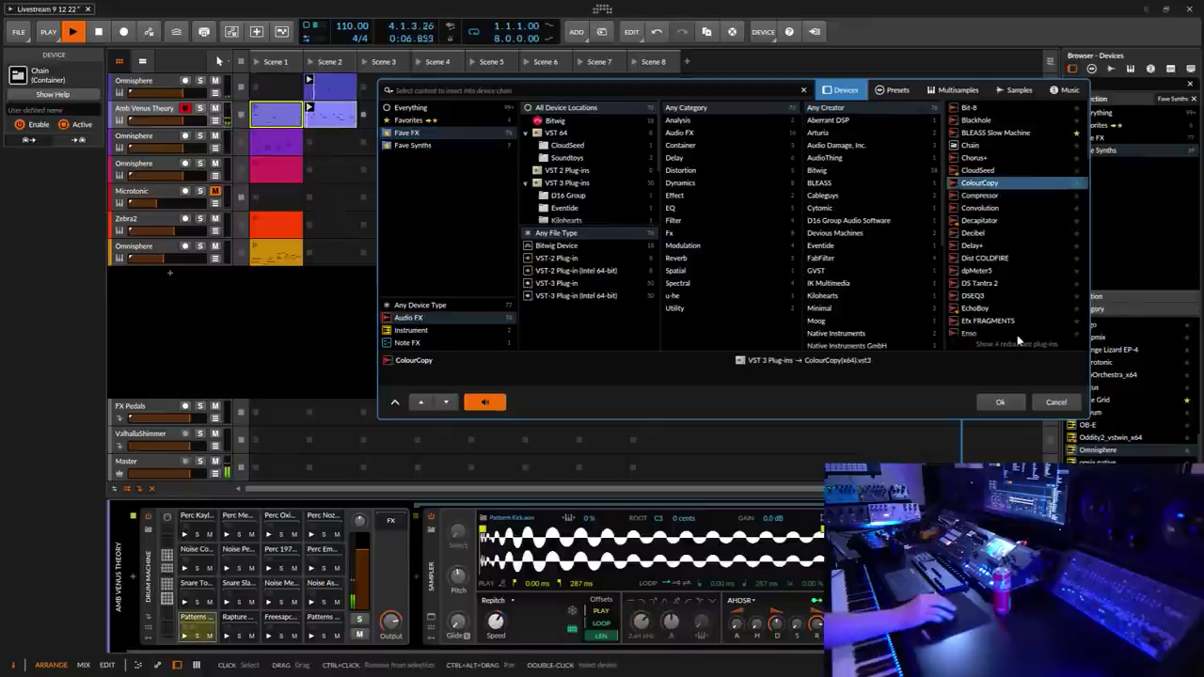
left_click(1000, 403)
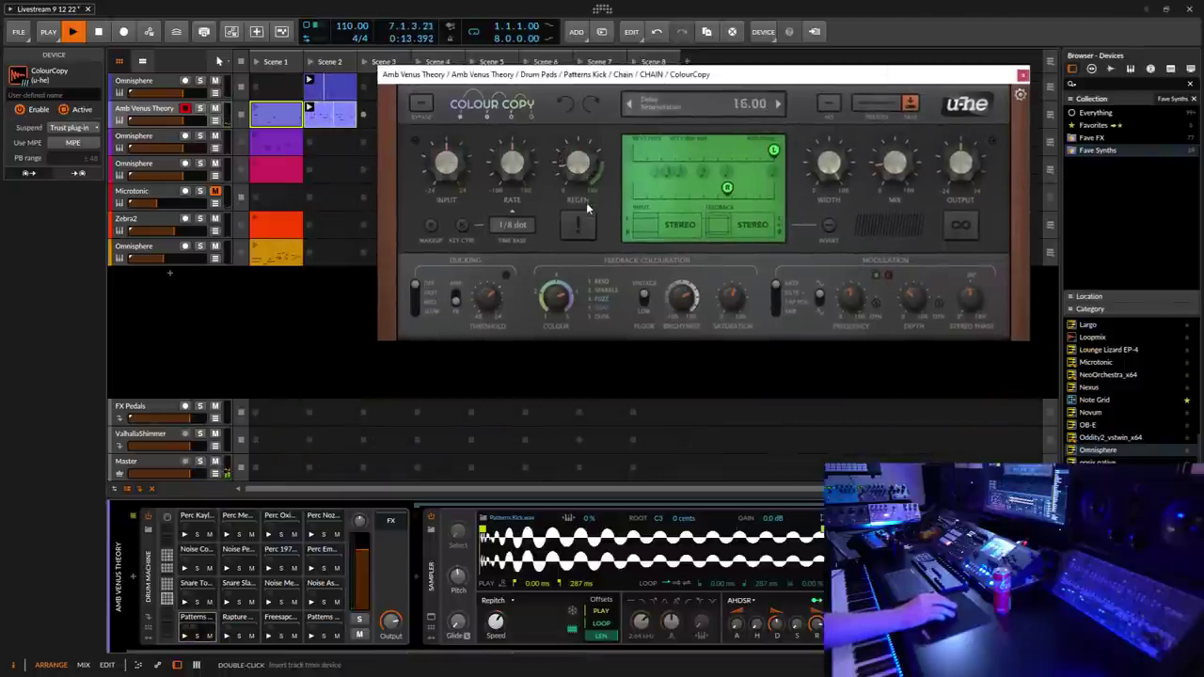
Step: Try the Patterns Kick pad's ColourCopy at 14.00 regeneration with 1/16 dot and 1/8 time bases
left_click_drag(588, 207, 588, 205)
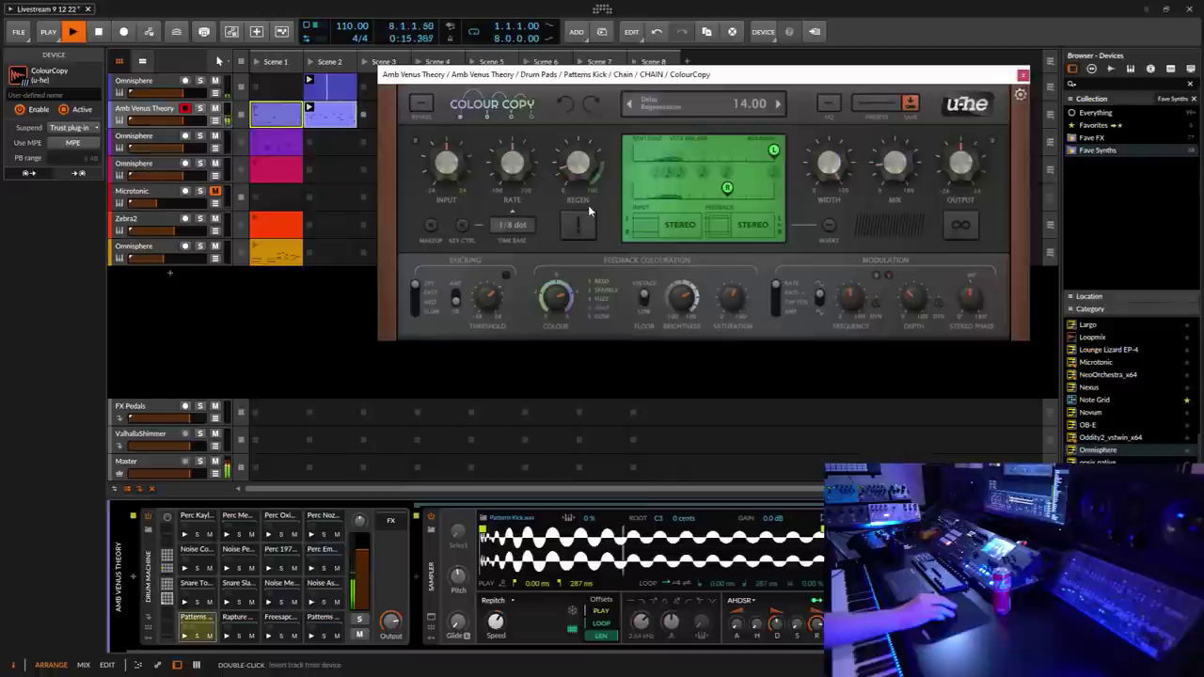
left_click(513, 224)
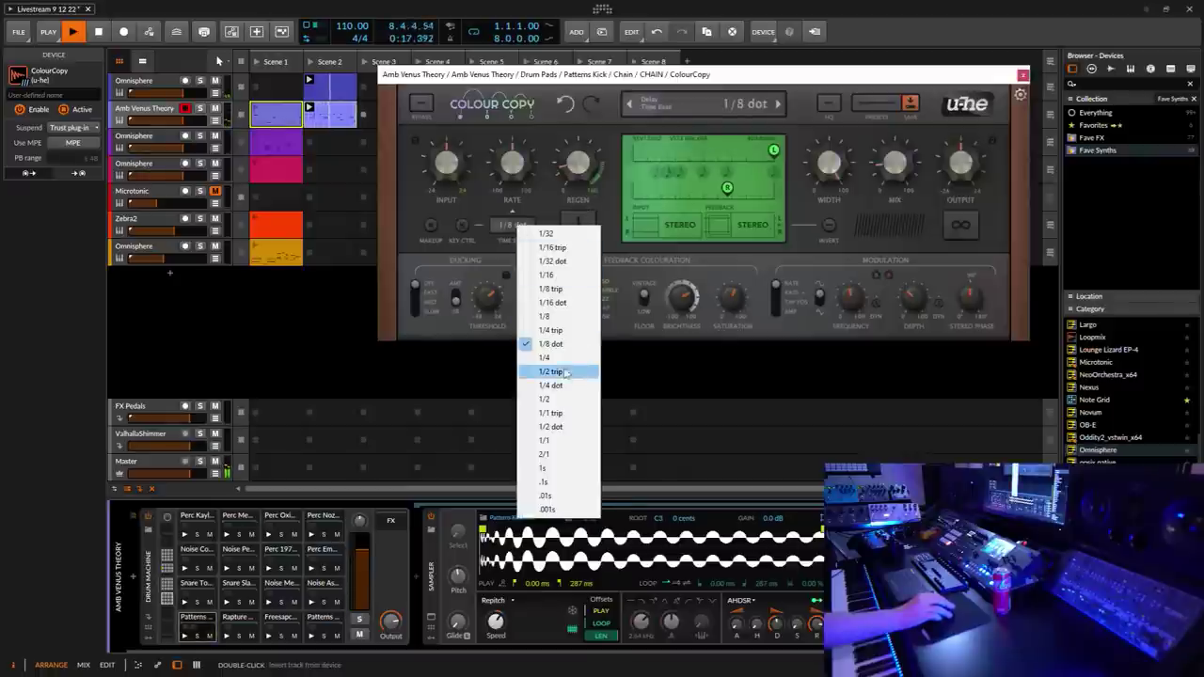
left_click(552, 302)
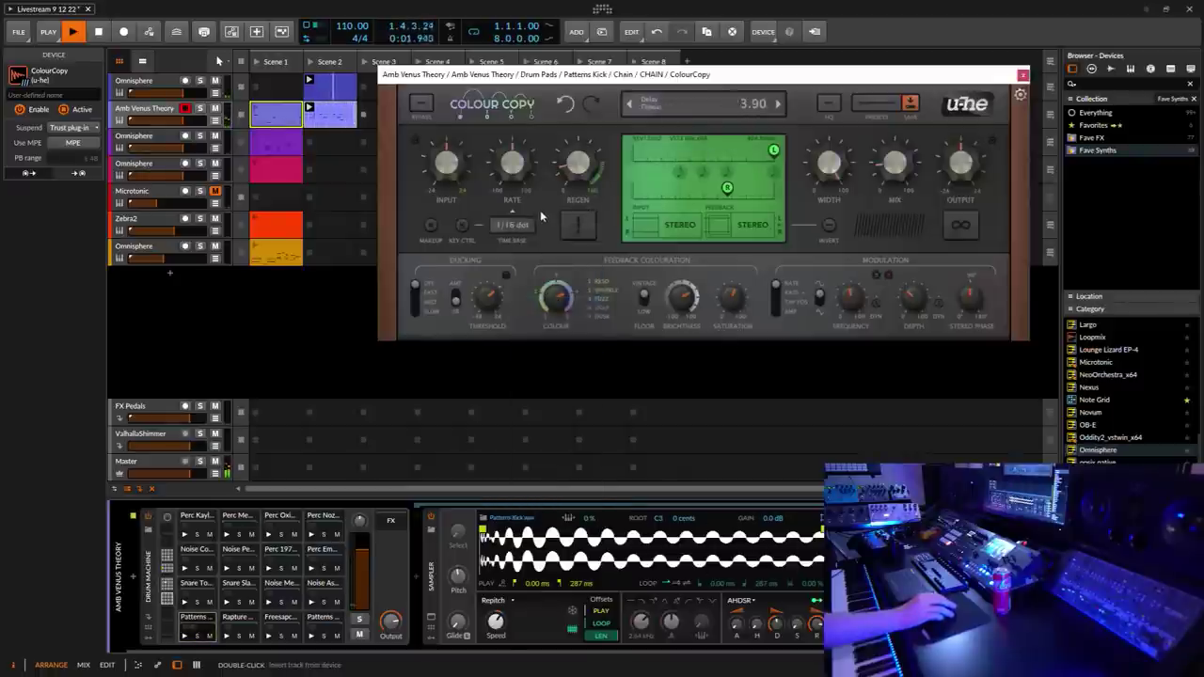
left_click(526, 227)
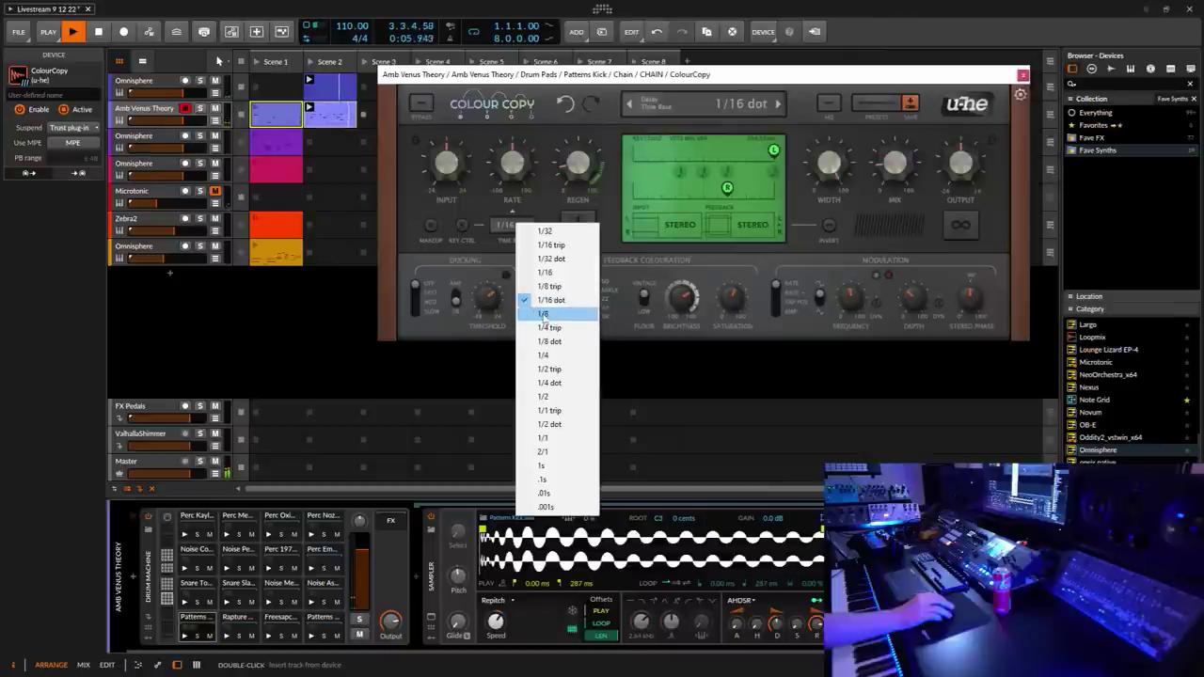
left_click(549, 313)
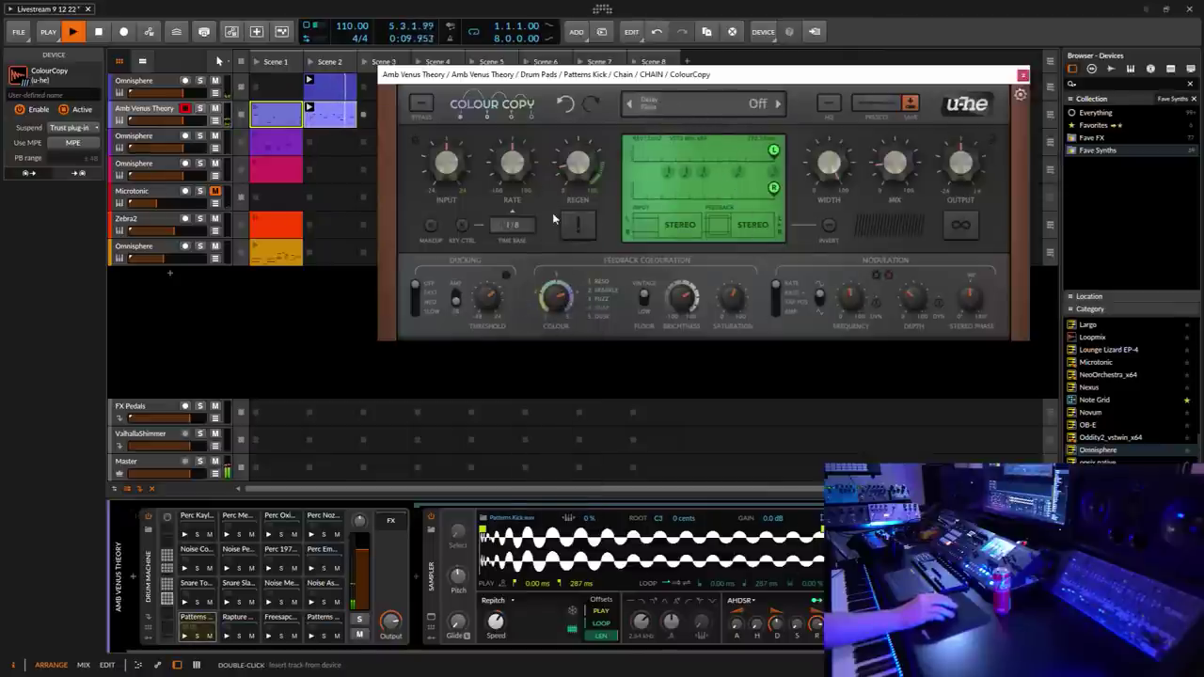
Step: Set the Patterns Kick pad's ColourCopy time base to 1/16 and raise its regeneration to 99.00
left_click(520, 227)
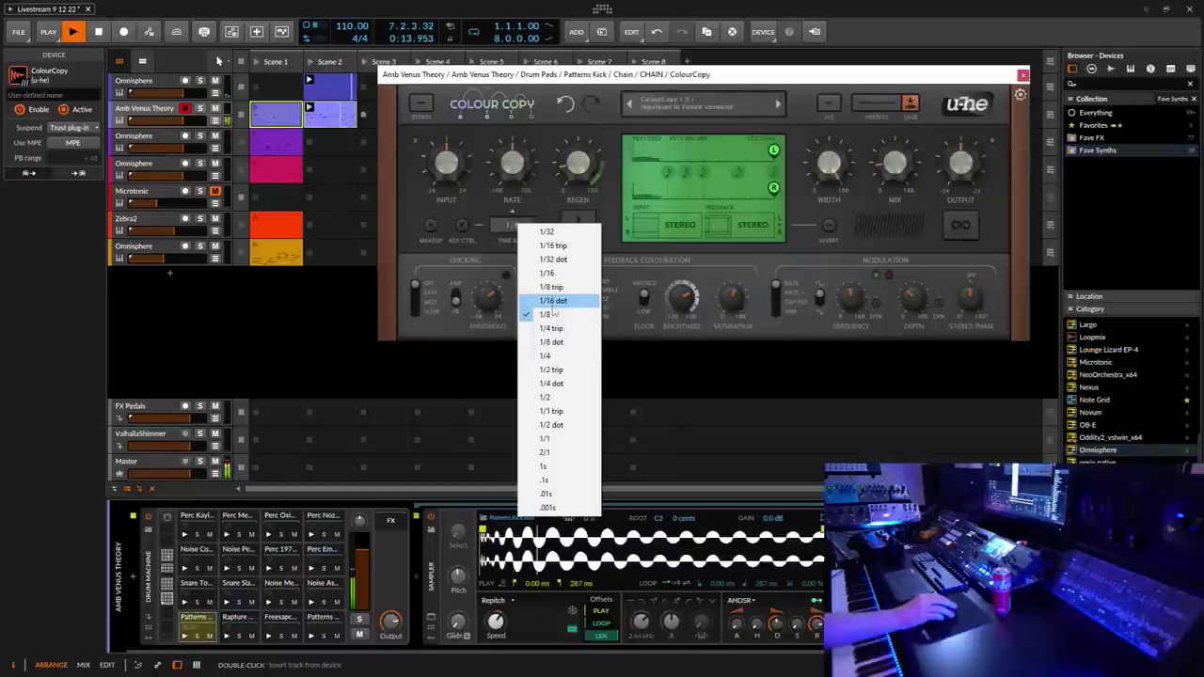
left_click(548, 273)
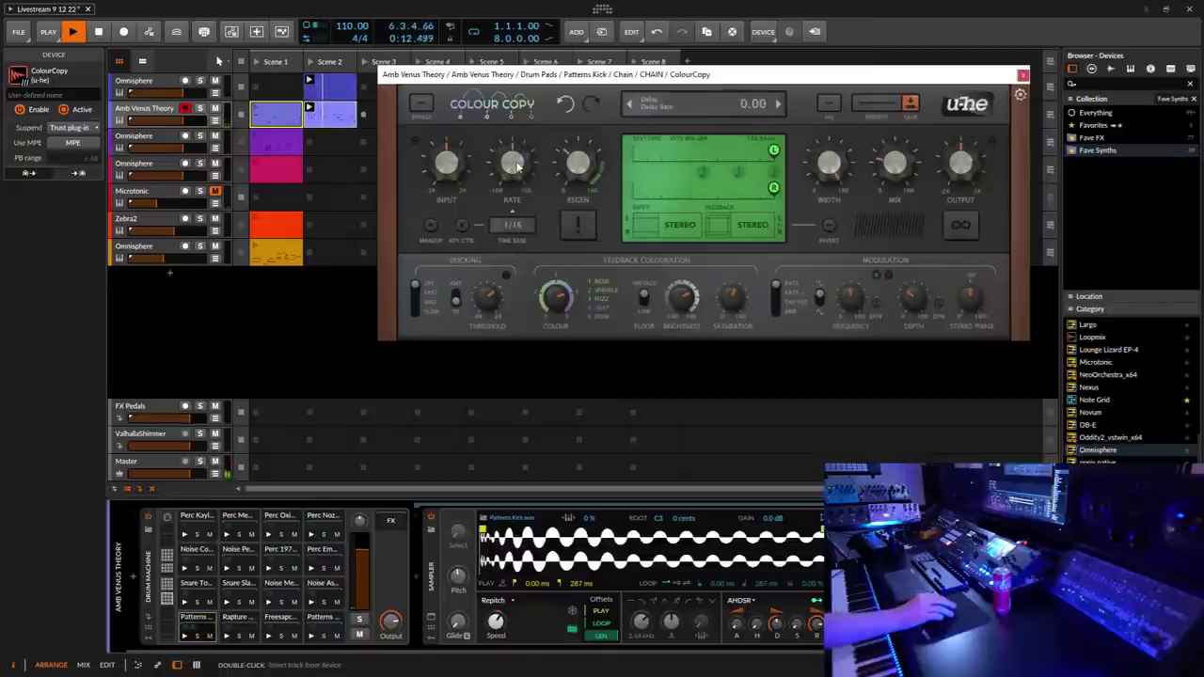
left_click_drag(582, 177, 609, 121)
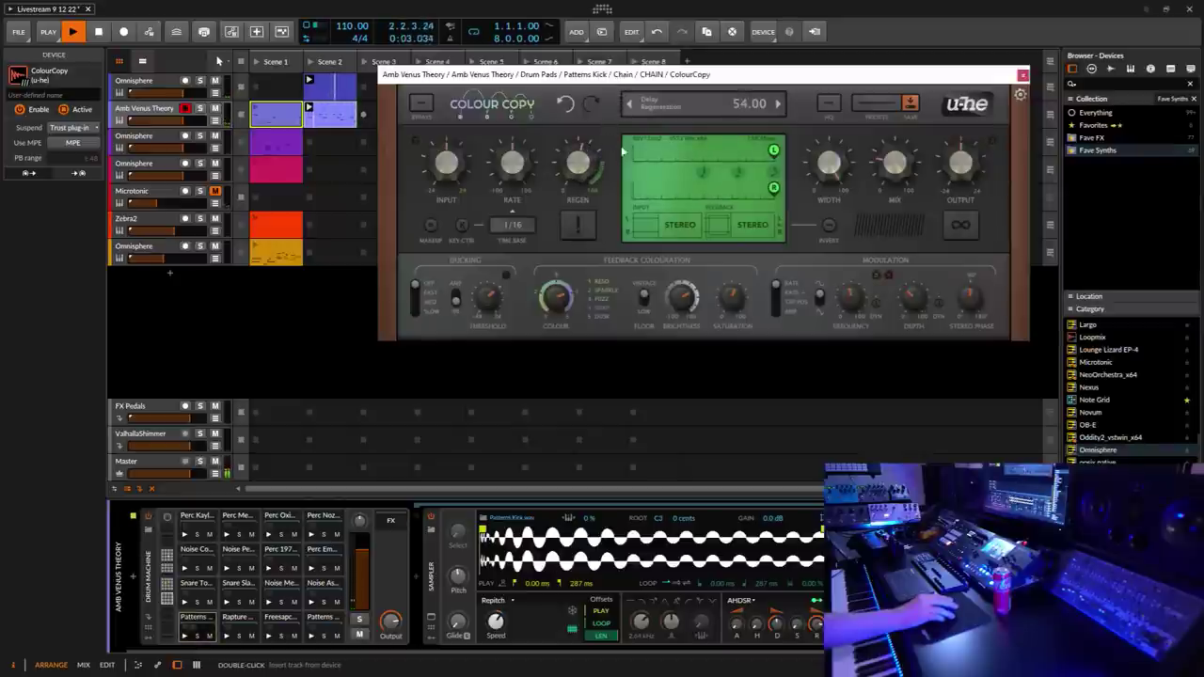
left_click_drag(585, 192, 605, 90)
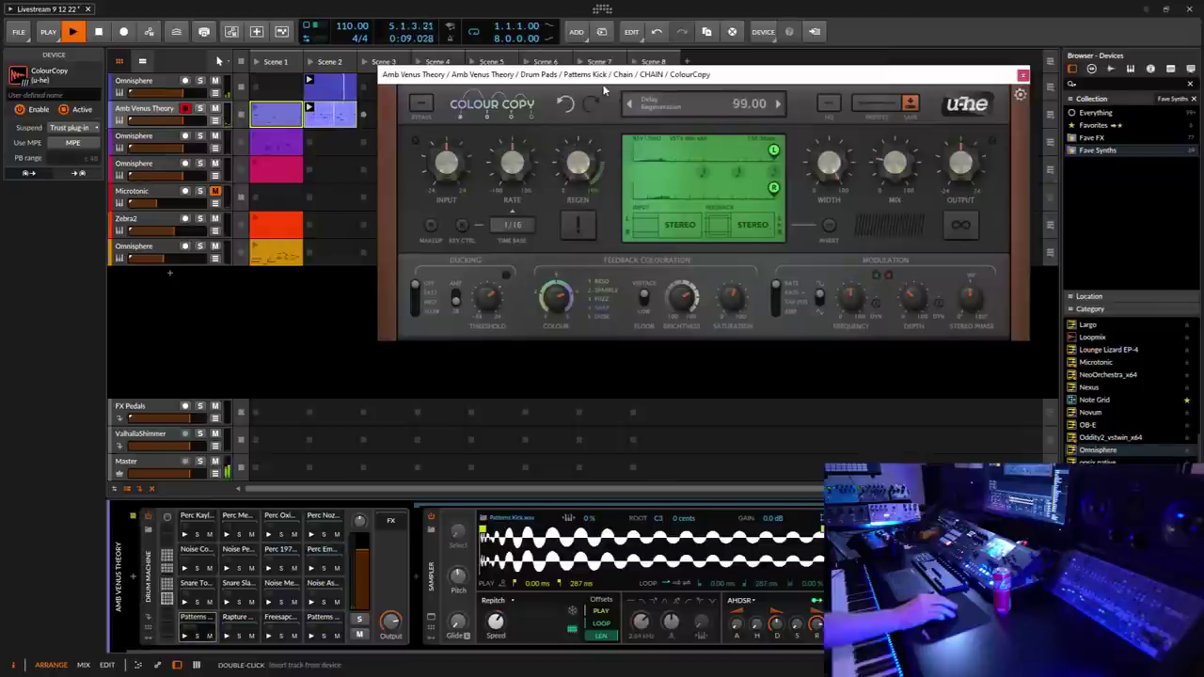
Step: Lower the Patterns Kick pad's ColourCopy regeneration to 51.00 and insert a Steps modulator on ColourCopy
left_click_drag(605, 90, 608, 175)
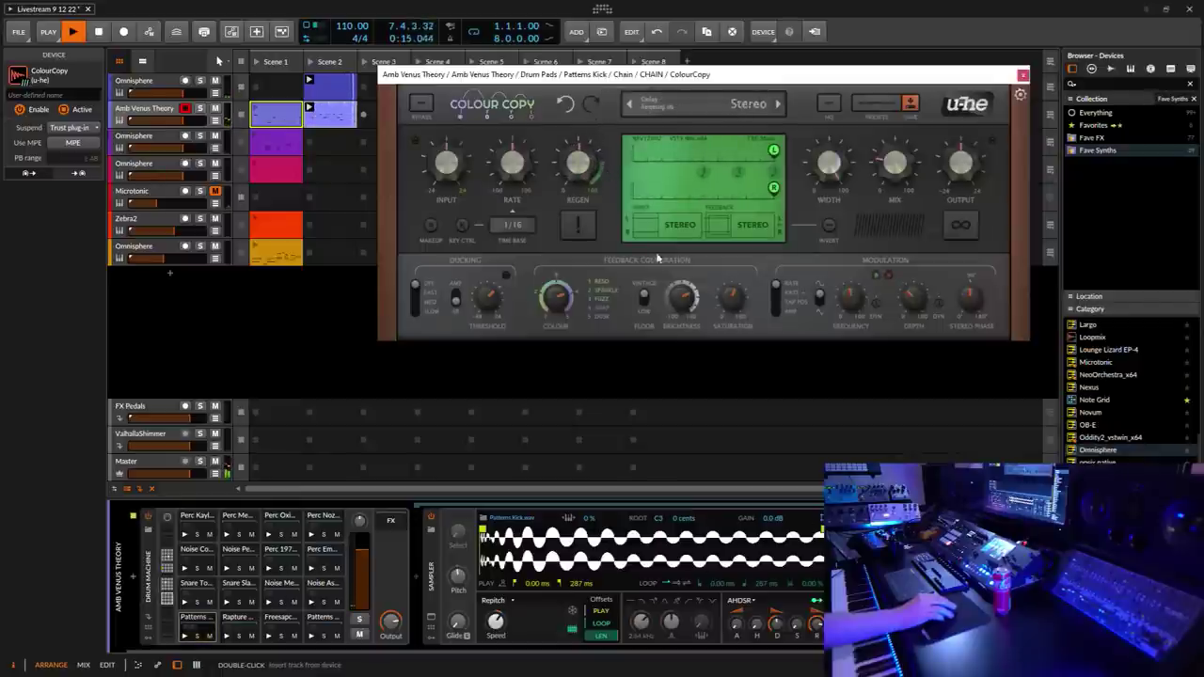
left_click_drag(188, 649, 256, 649)
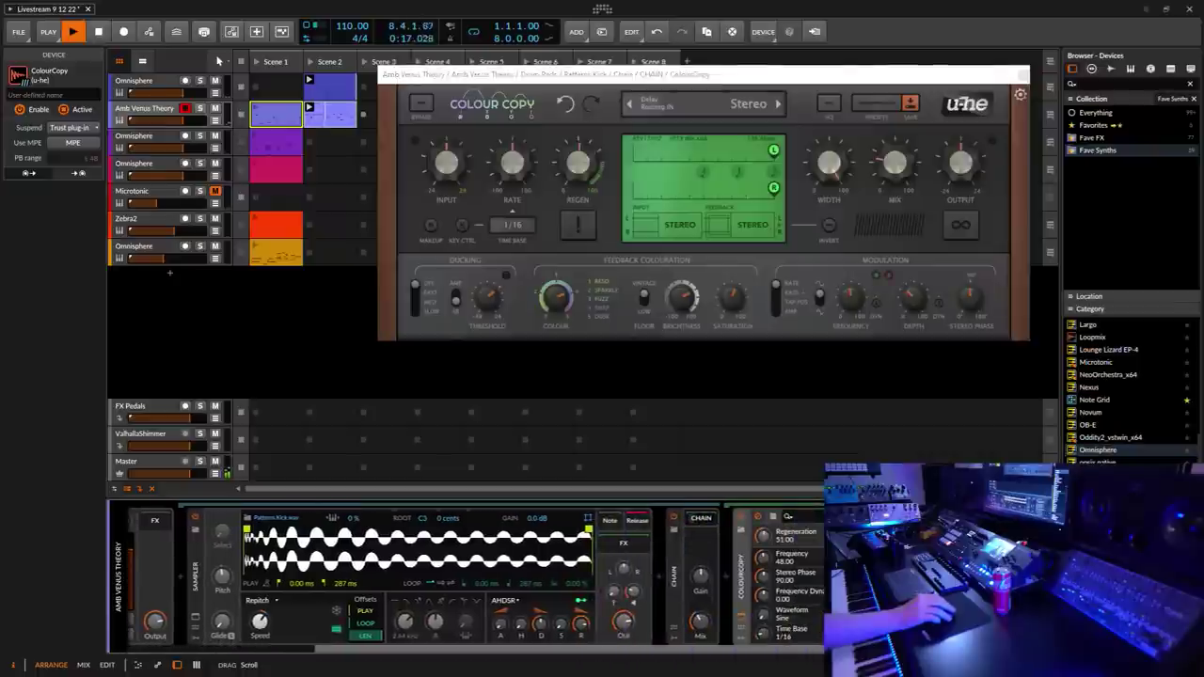
left_click(742, 529)
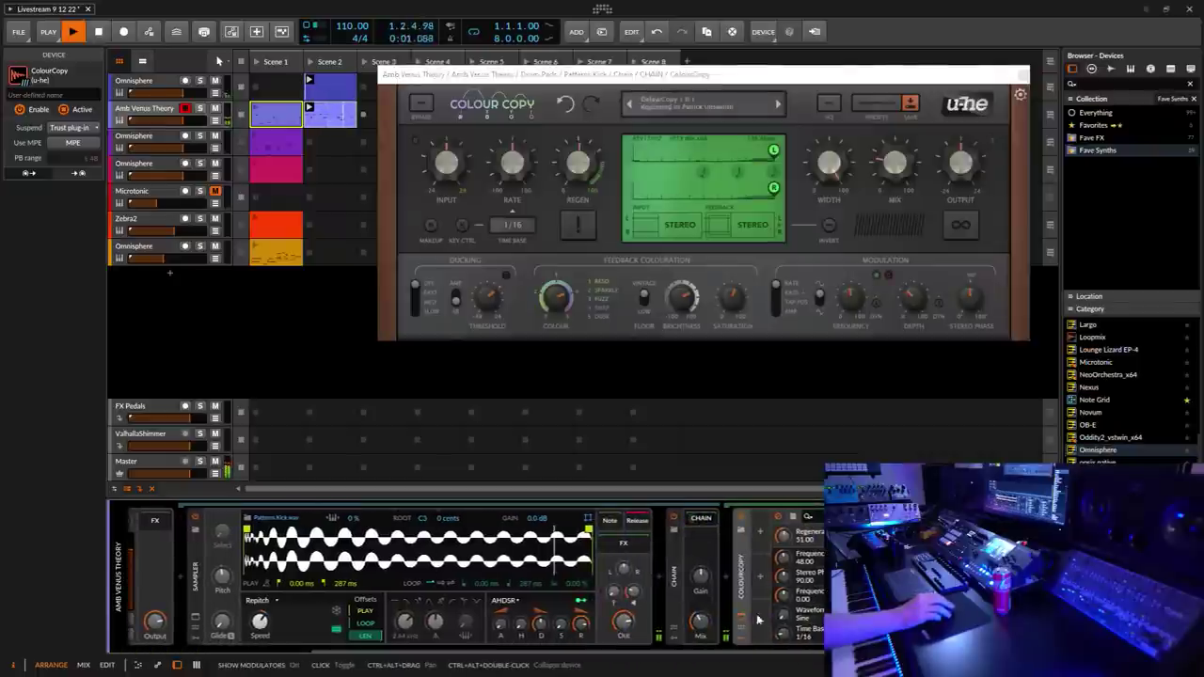
left_click(760, 531)
scroll(823, 374, "down", 5)
left_click(767, 365)
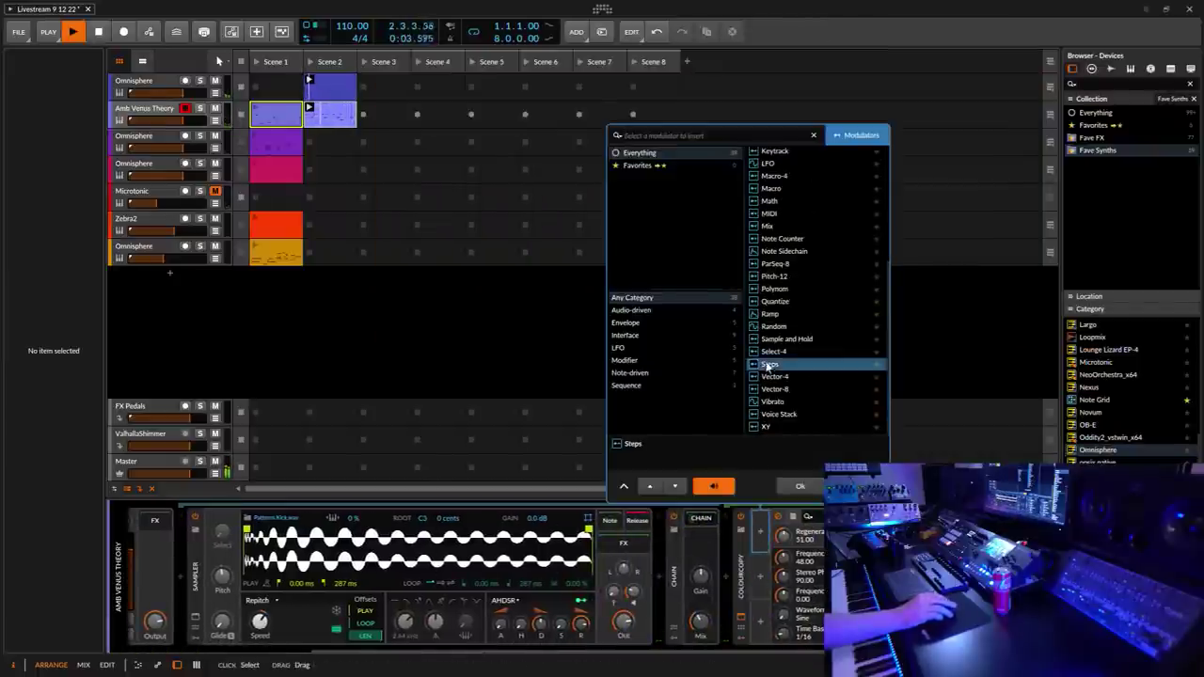
left_click(800, 485)
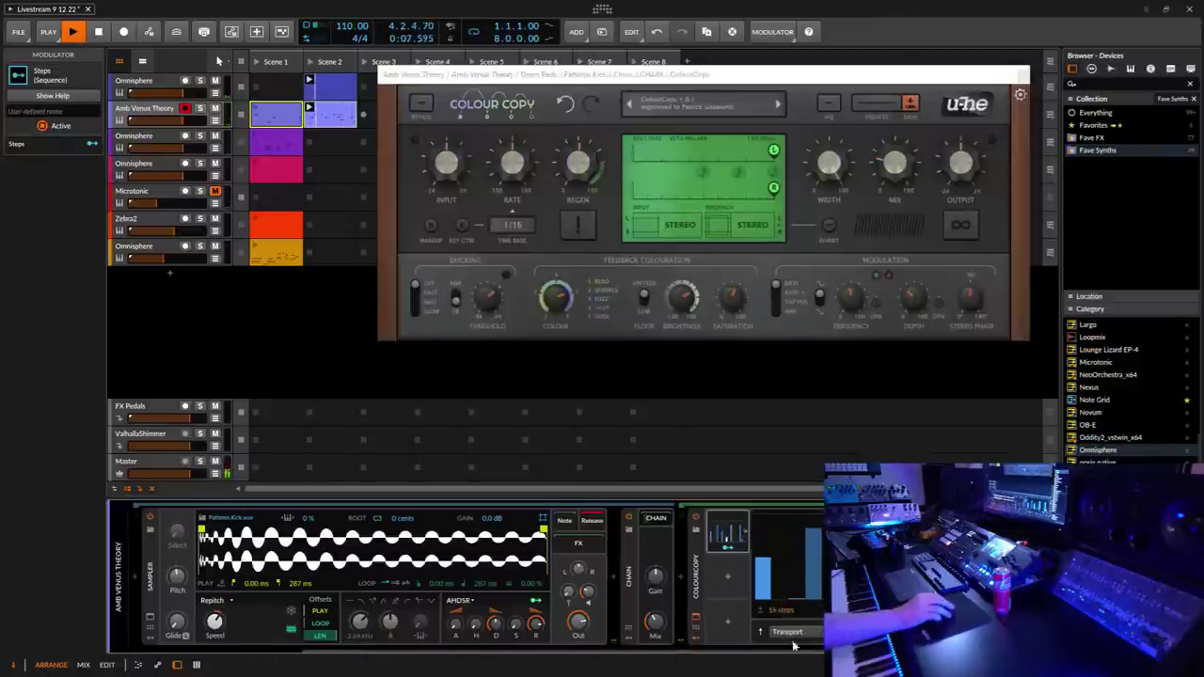
Step: Set the Steps modulator's timebase to half note and modulate ColourCopy's regeneration with it by 0.430
scroll(772, 643, "right", 5)
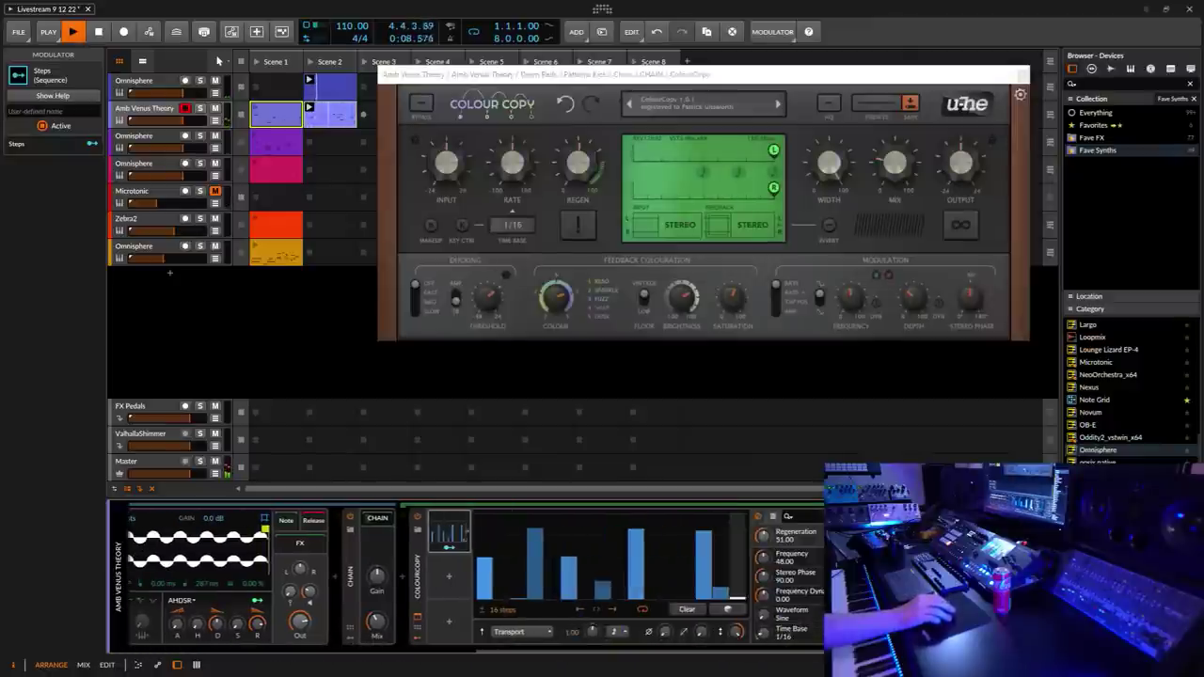
left_click(615, 631)
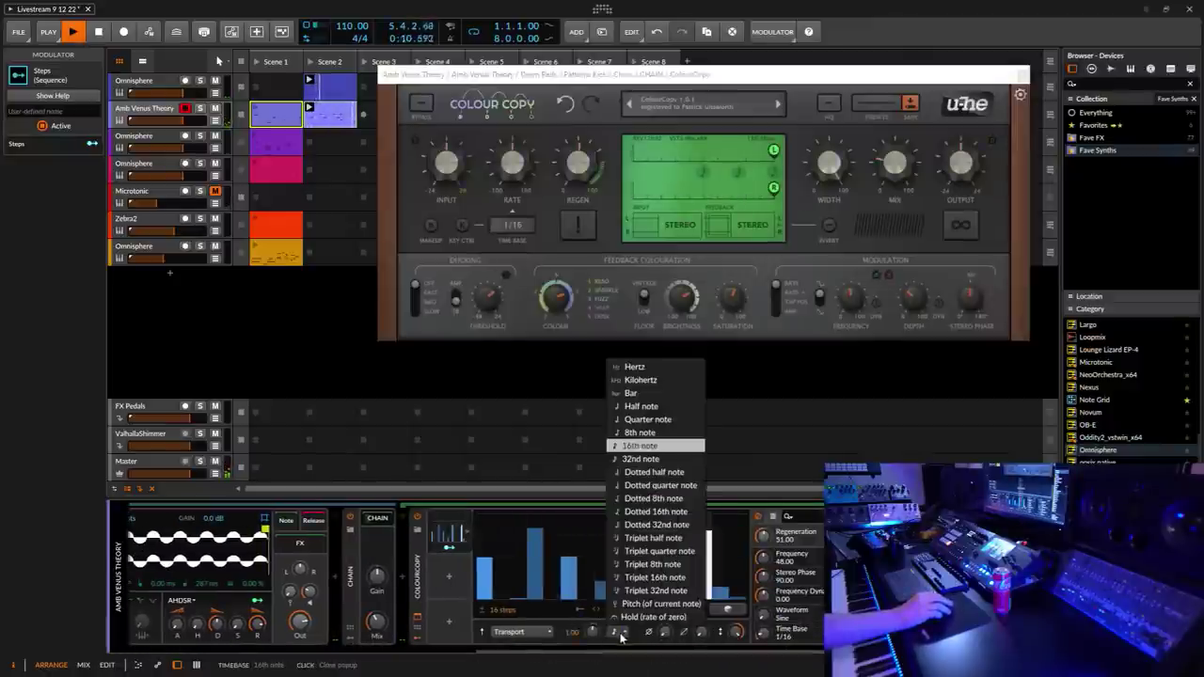
left_click(643, 408)
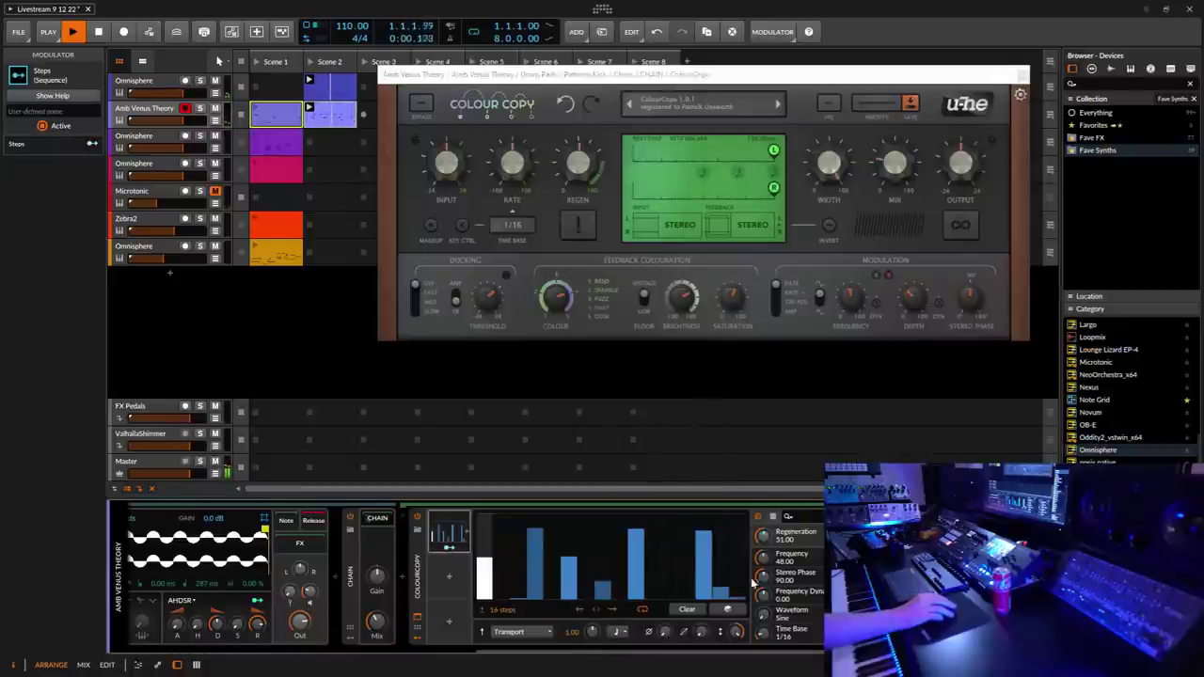
left_click_drag(763, 538, 763, 531)
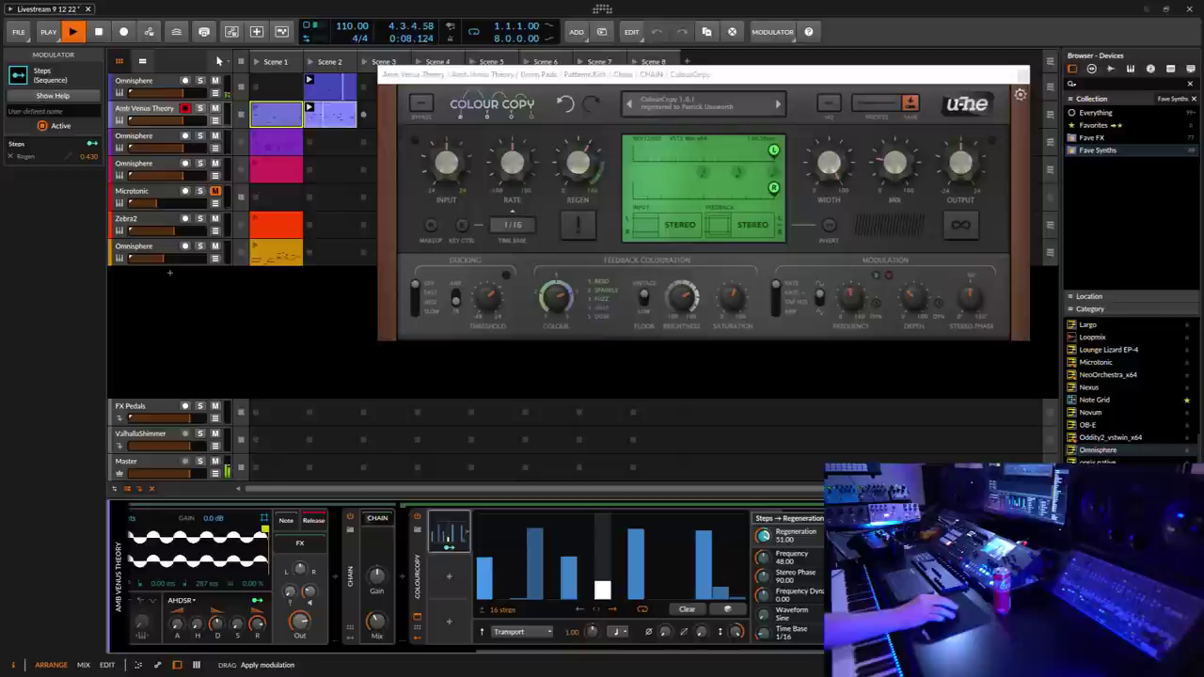
left_click(644, 637)
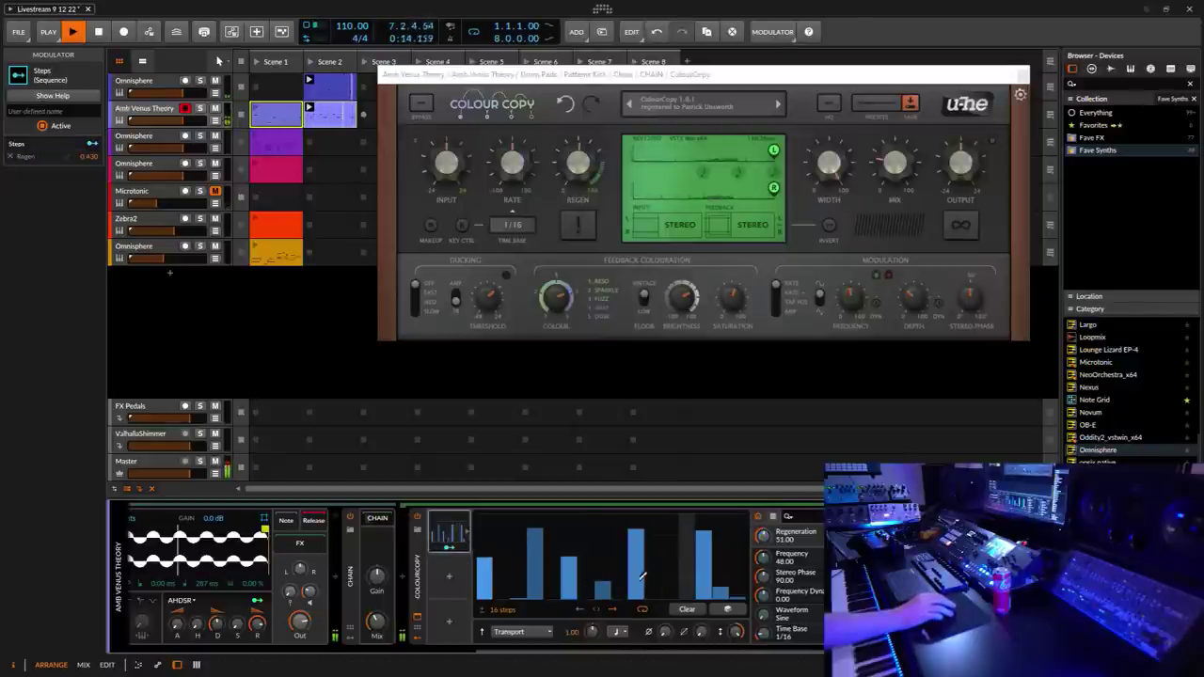
Step: Redraw the Steps pattern with steps 6–8 and 15 at full height, steps 4 and 10 cleared, and steps 11 and 12 low
left_click_drag(711, 567, 729, 505)
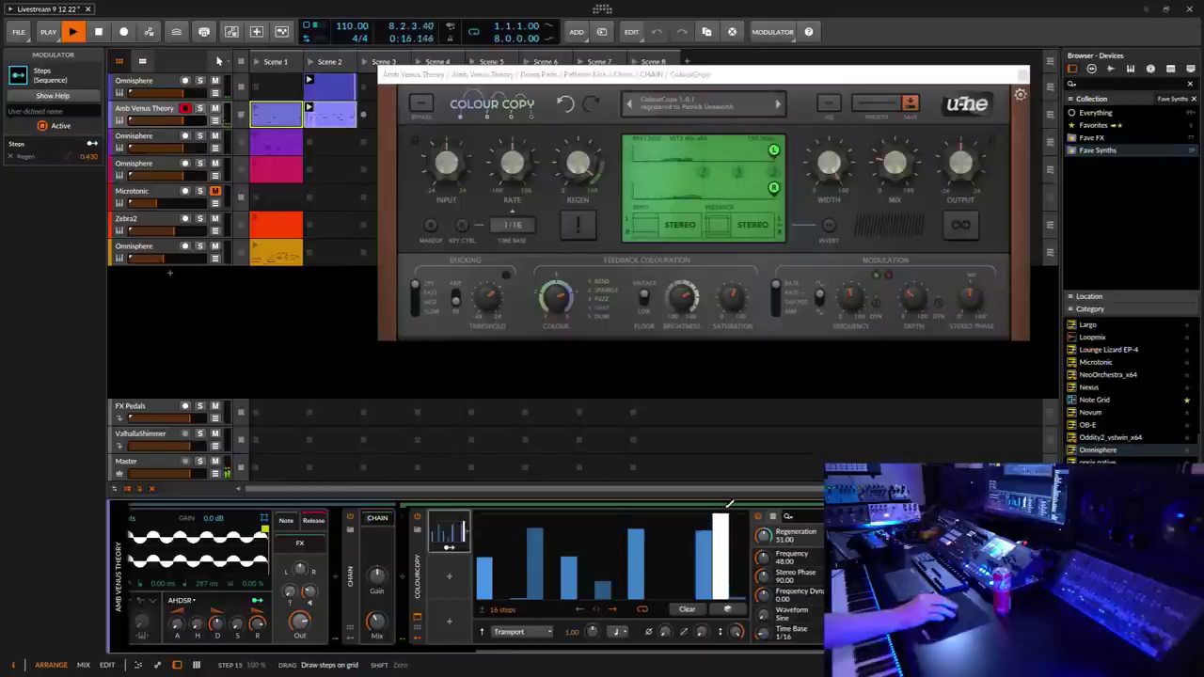
left_click(742, 552)
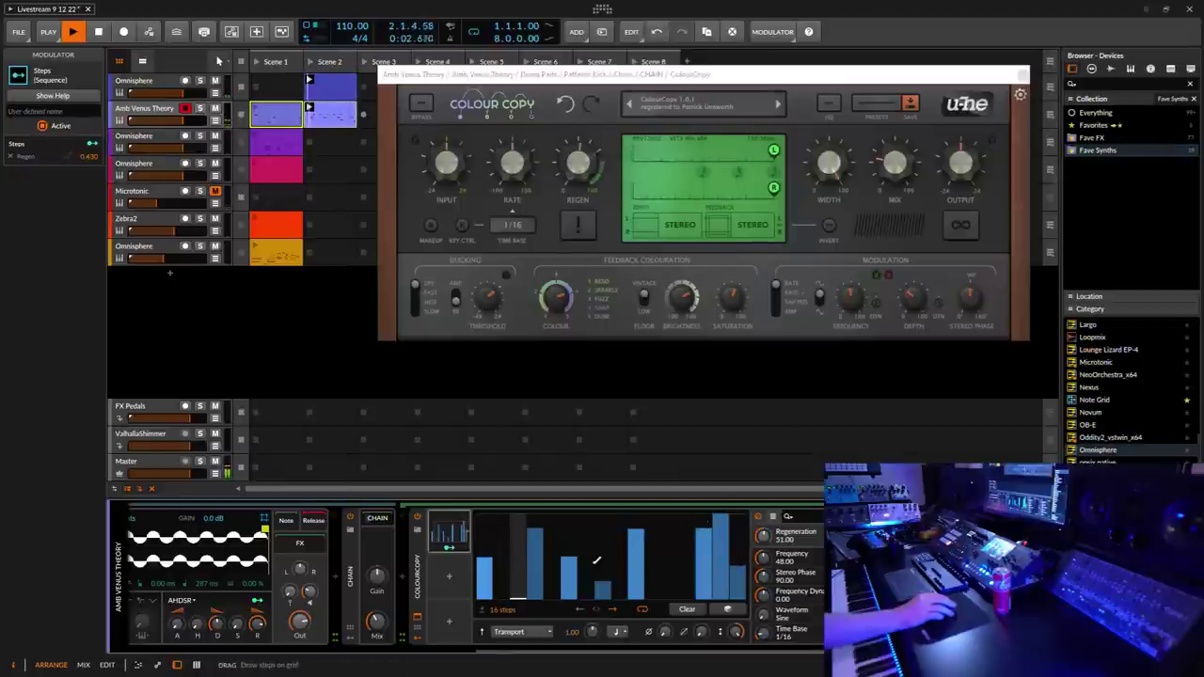
left_click_drag(545, 572, 546, 611)
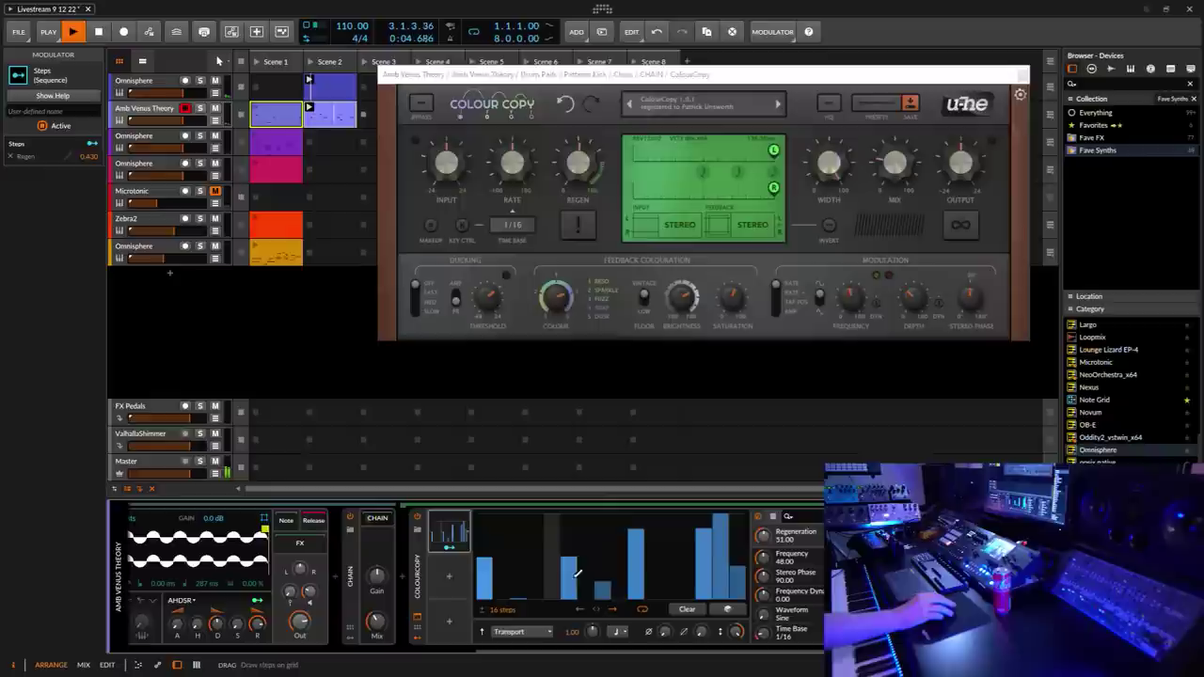
left_click(590, 538)
left_click_drag(593, 532, 574, 499)
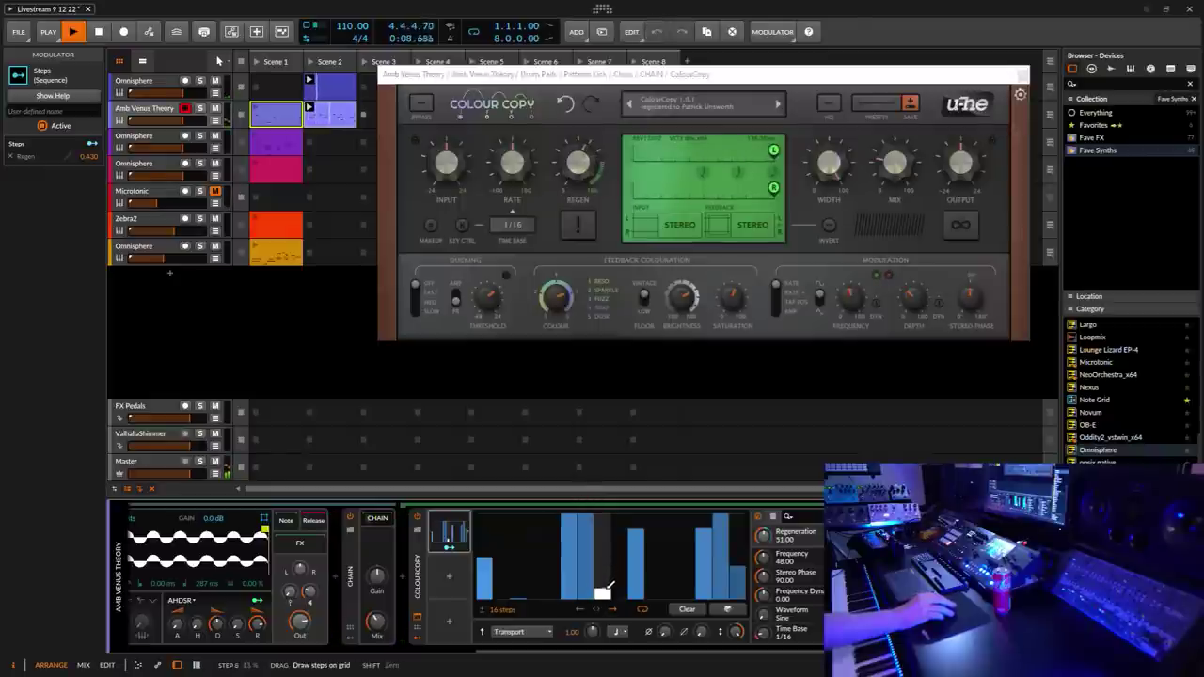
mouse_move(605, 585)
left_mouse_down()
mouse_move(621, 516)
mouse_move(636, 602)
mouse_move(663, 592)
mouse_move(667, 568)
mouse_move(652, 582)
mouse_move(670, 589)
left_mouse_up()
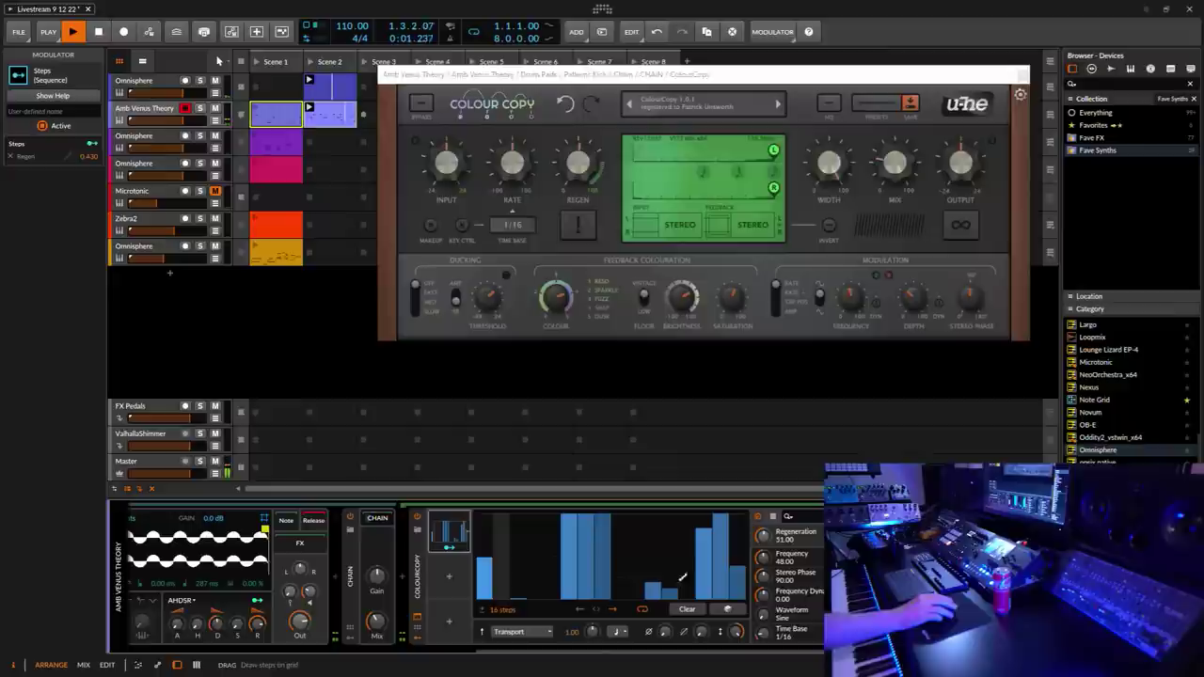
Step: Collapse ColourCopy's modulators, set its mix to 15.00, and close the plug-in window
left_click(419, 640)
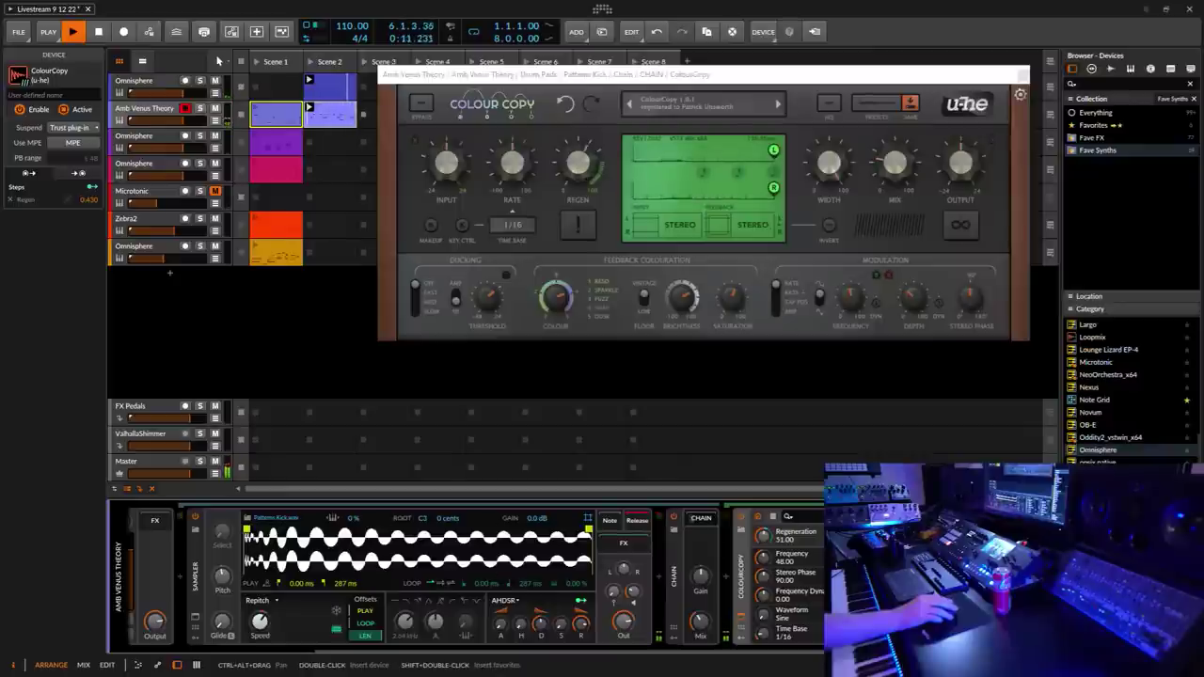
left_click_drag(894, 168, 897, 184)
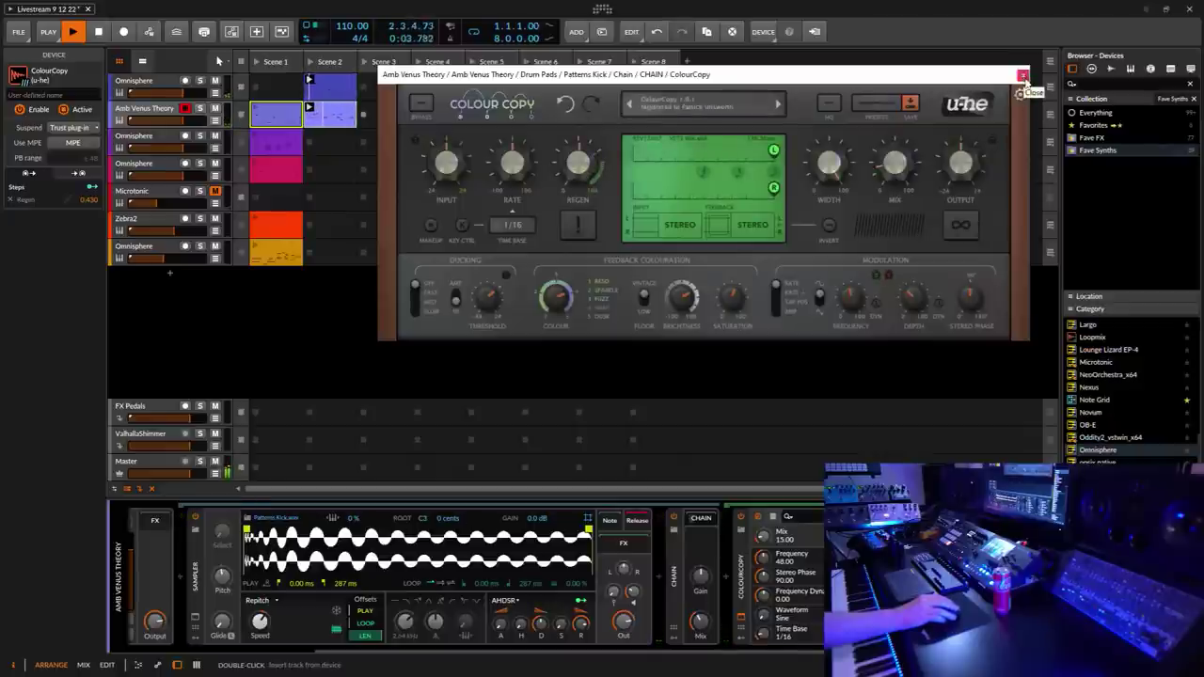
left_click(1024, 75)
Step: Load the Close Encounter preset from the Glitchy category into the Amb Venus Theory track's Portal, and lower its Glitch and Space macros
left_click(371, 384)
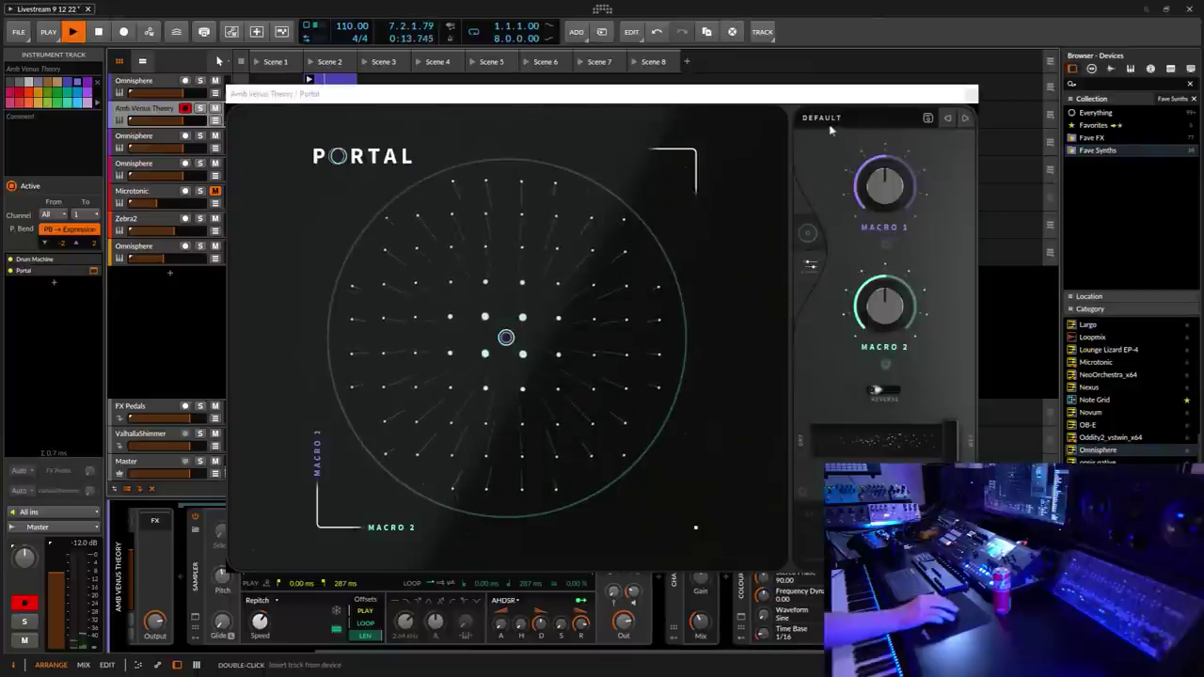
left_click(818, 121)
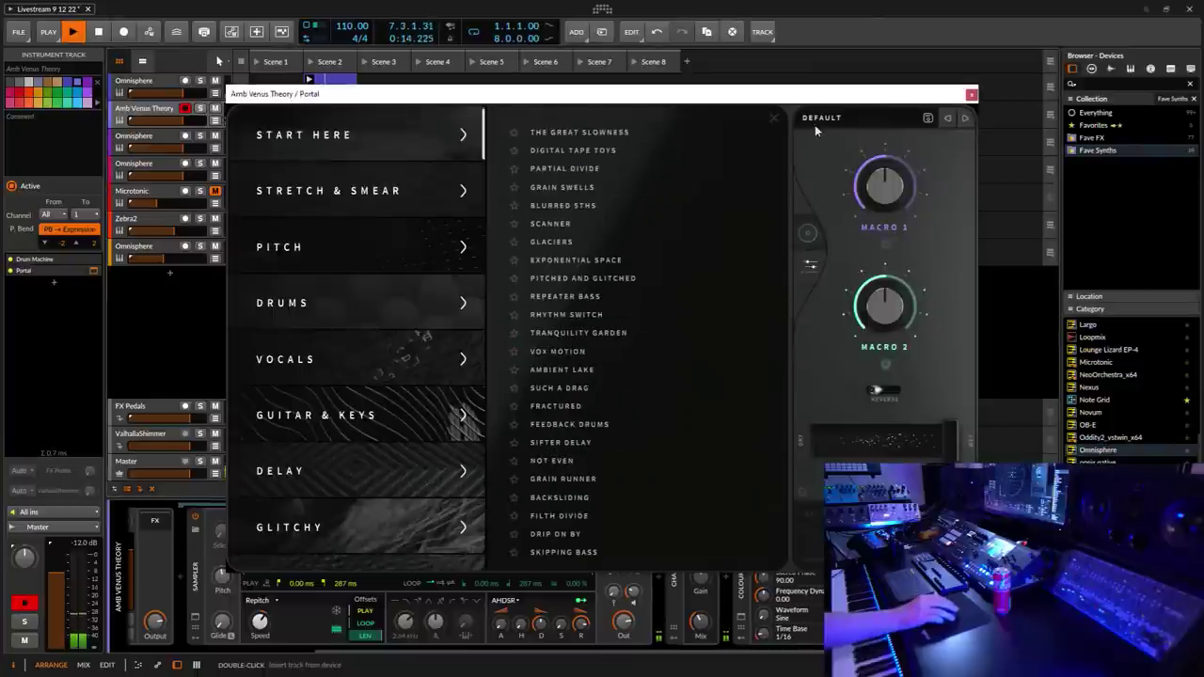
left_click(309, 531)
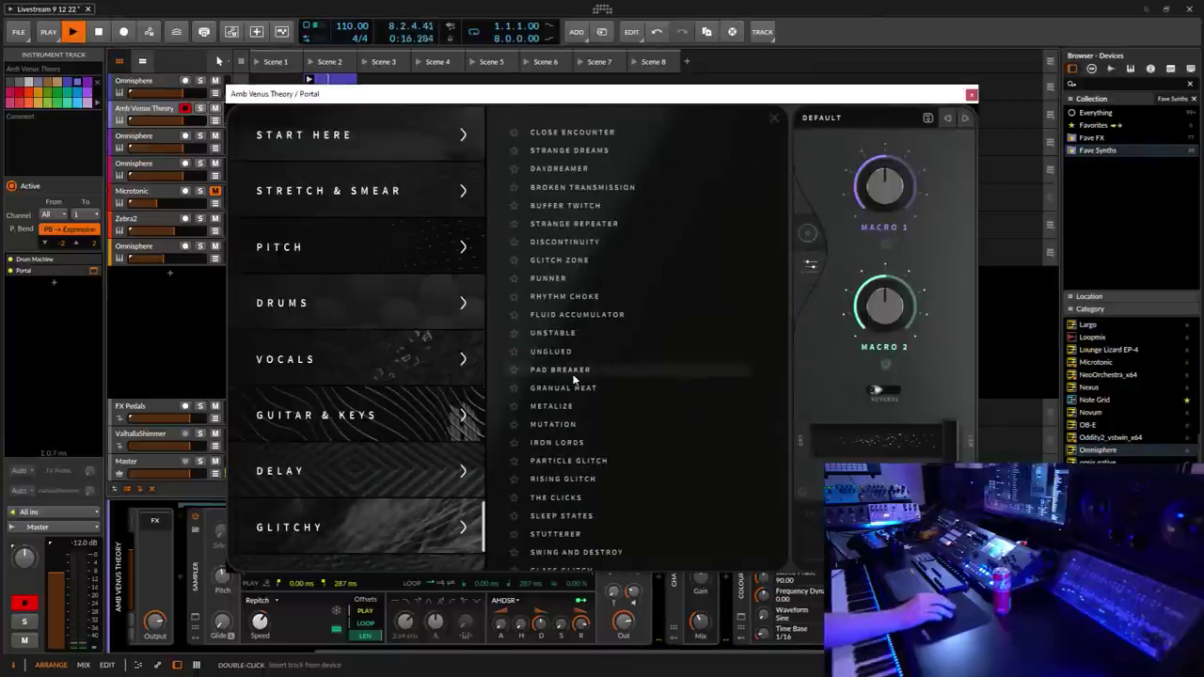
left_click(573, 133)
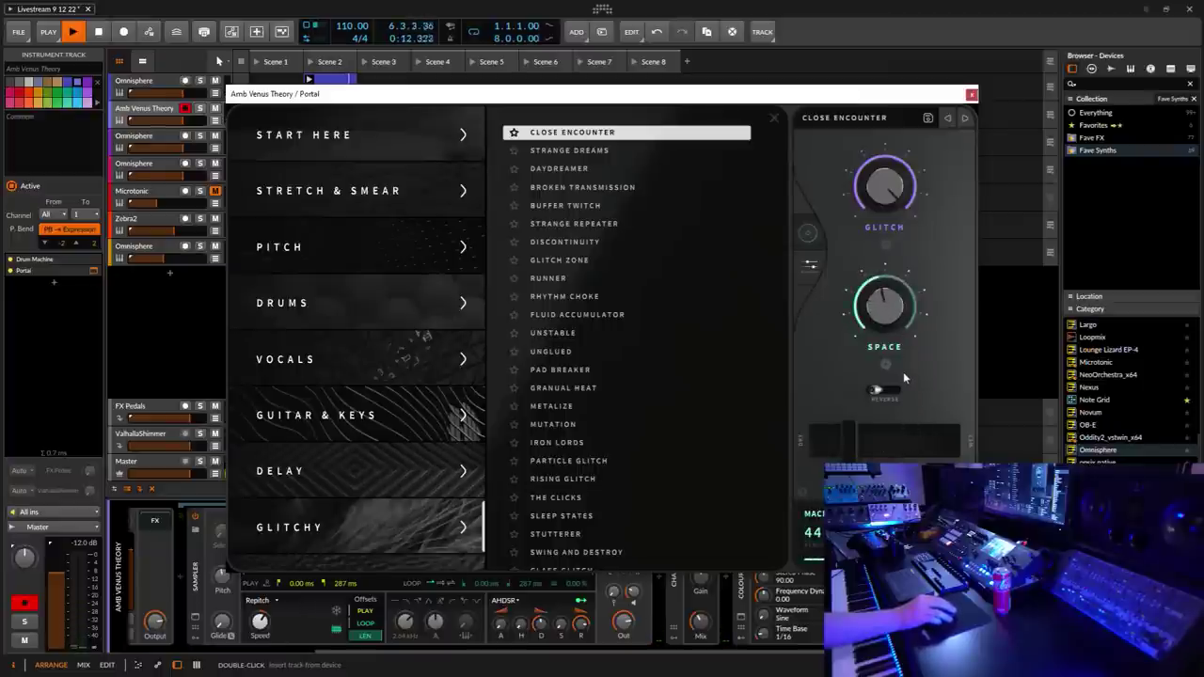
left_click_drag(903, 375, 894, 309)
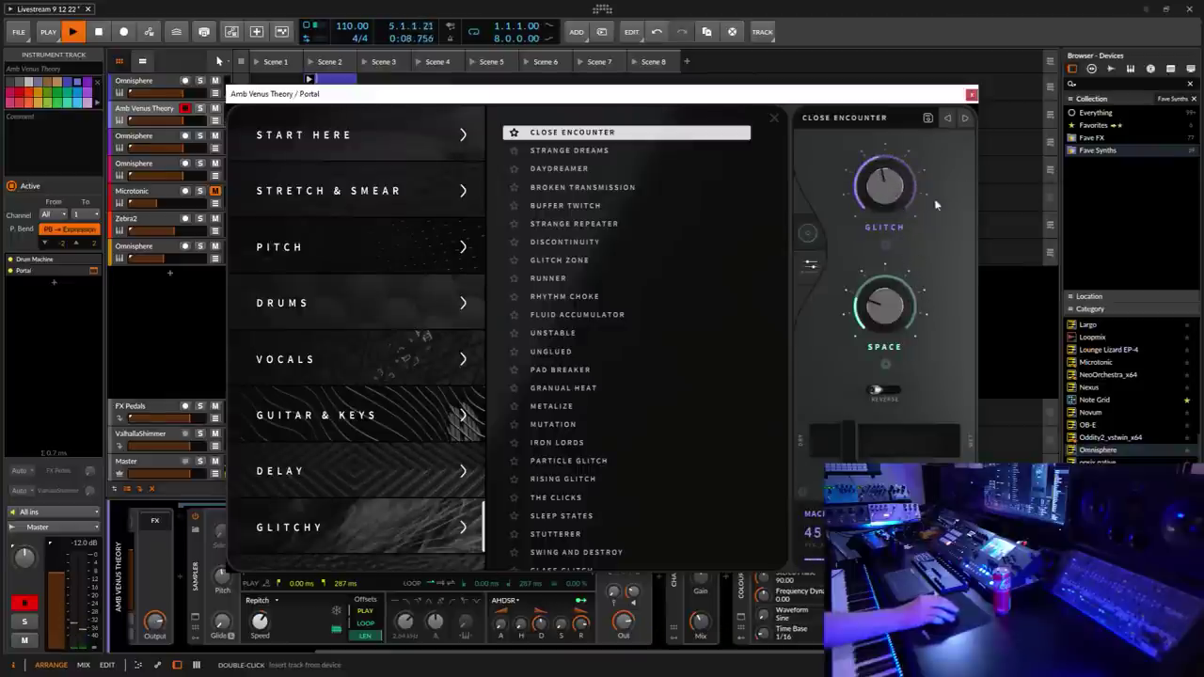
left_click(971, 94)
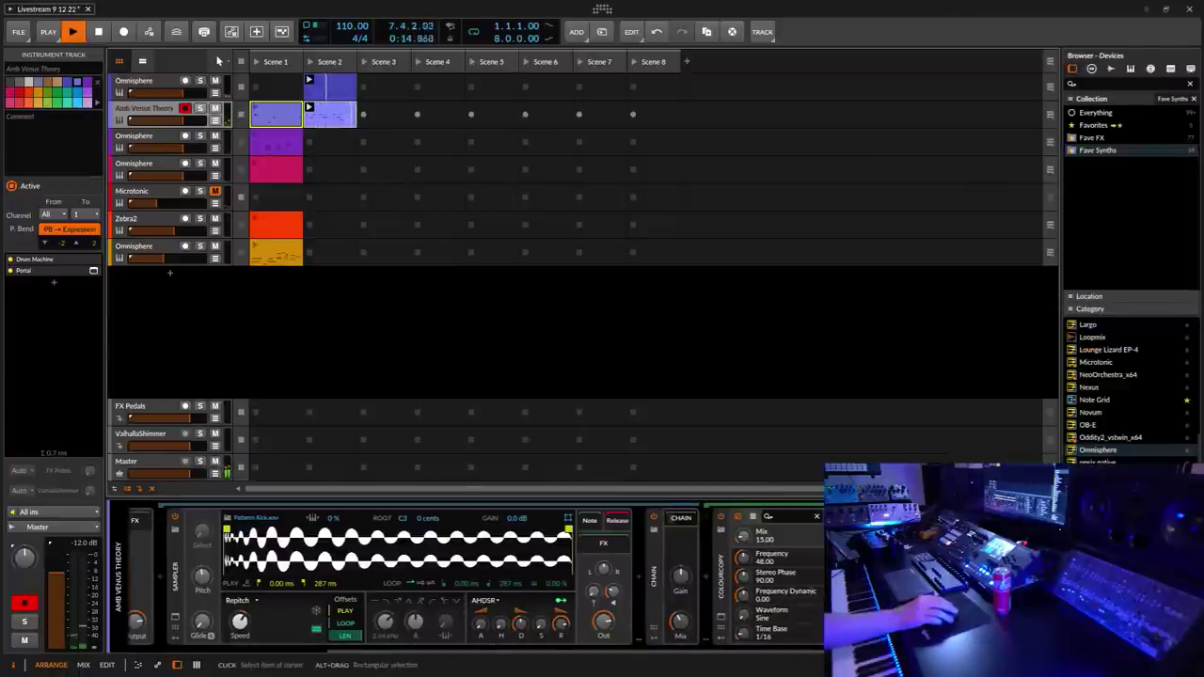
Step: Insert a Classic LFO modulator on Portal and modulate Macro 1 with it by 0.470
left_click(752, 515)
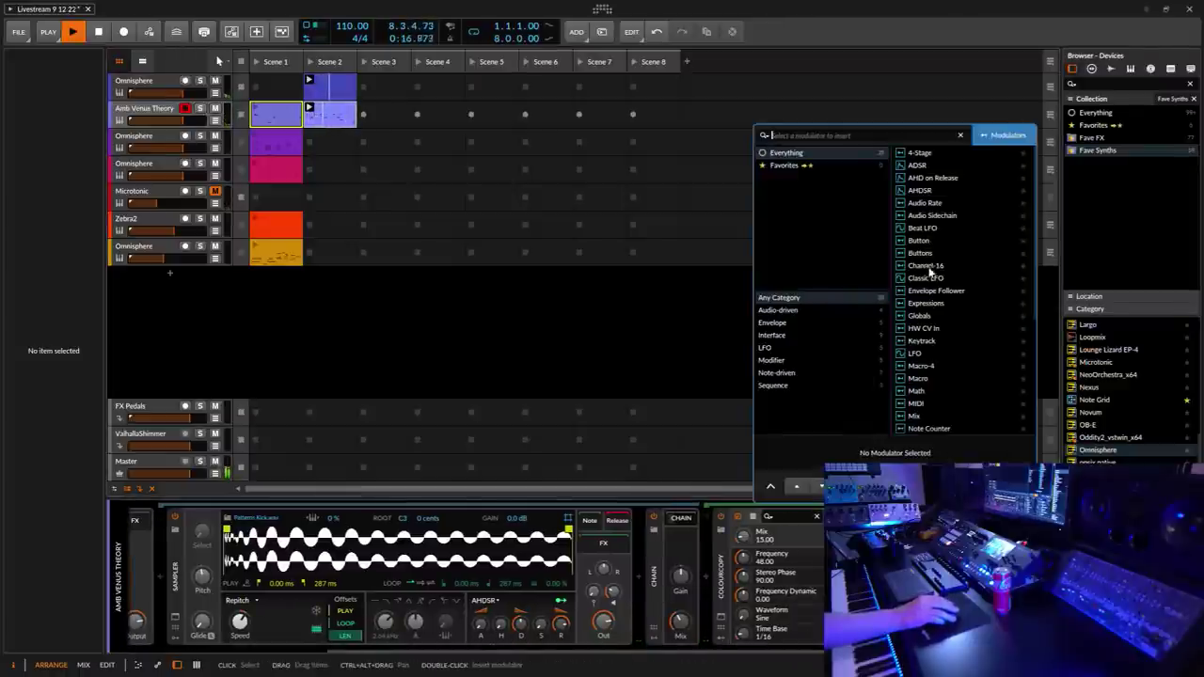
left_click(925, 278)
double_click(925, 278)
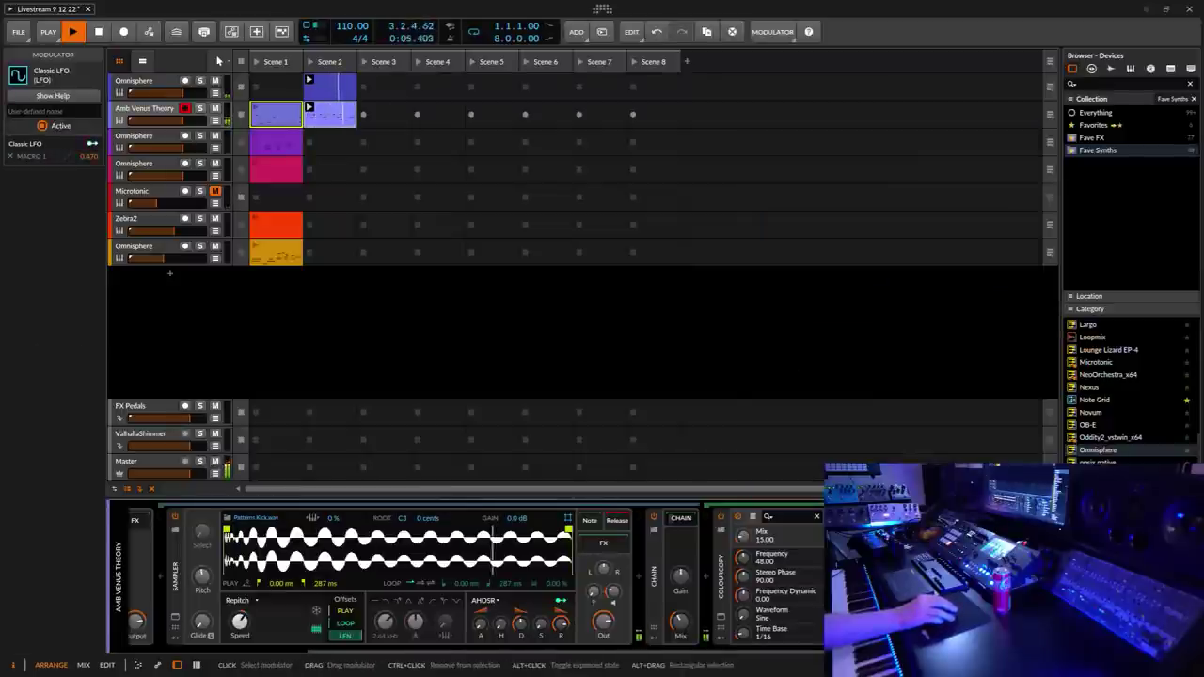
scroll(376, 564, "right", 5)
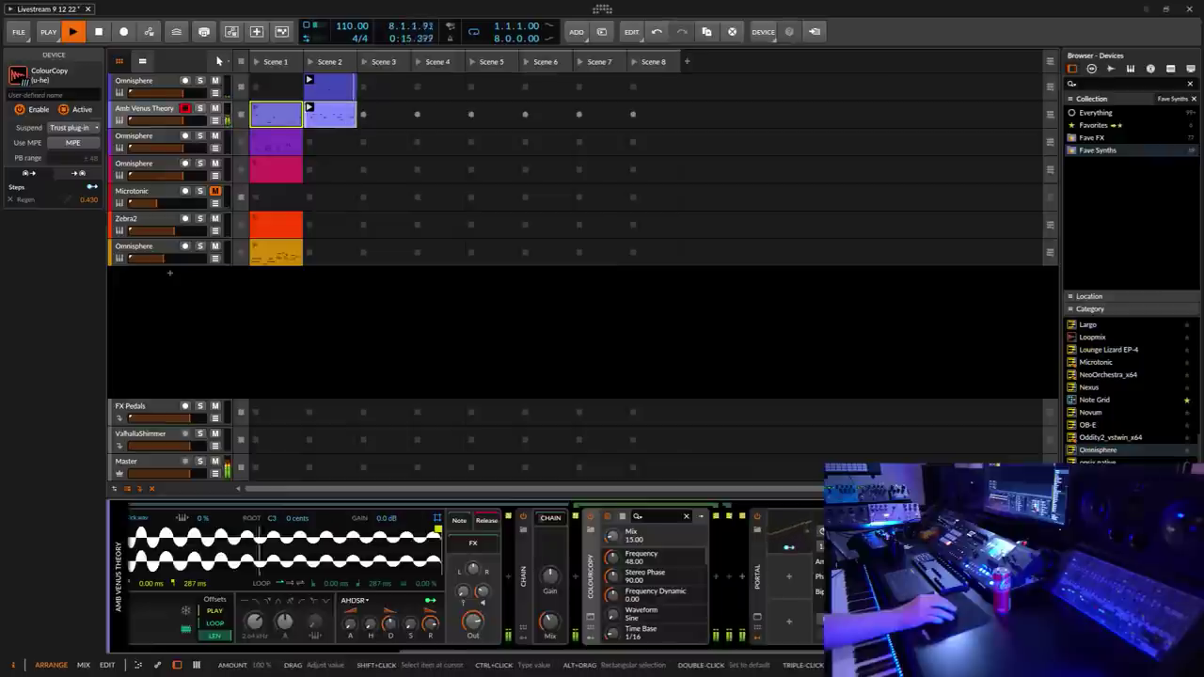
Step: Reopen Portal, shift its dry/wet balance slightly toward wet, and close the plug-in window
left_click(759, 620)
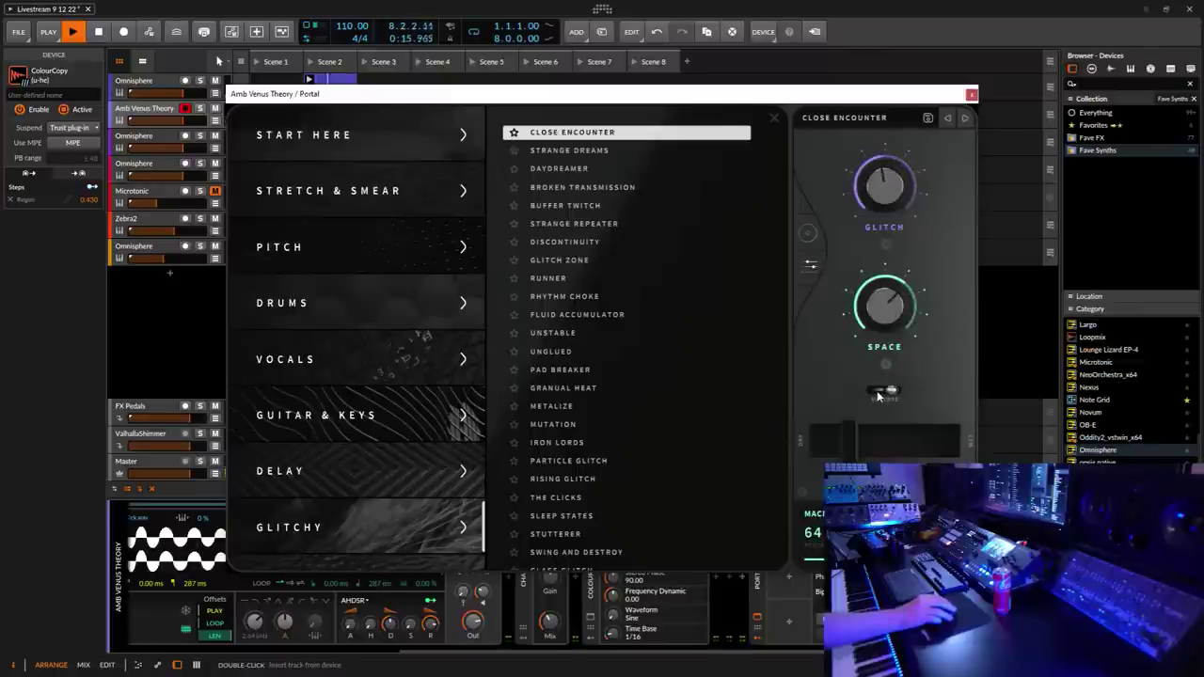
mouse_move(849, 448)
left_mouse_down()
mouse_move(927, 453)
mouse_move(871, 454)
left_mouse_up()
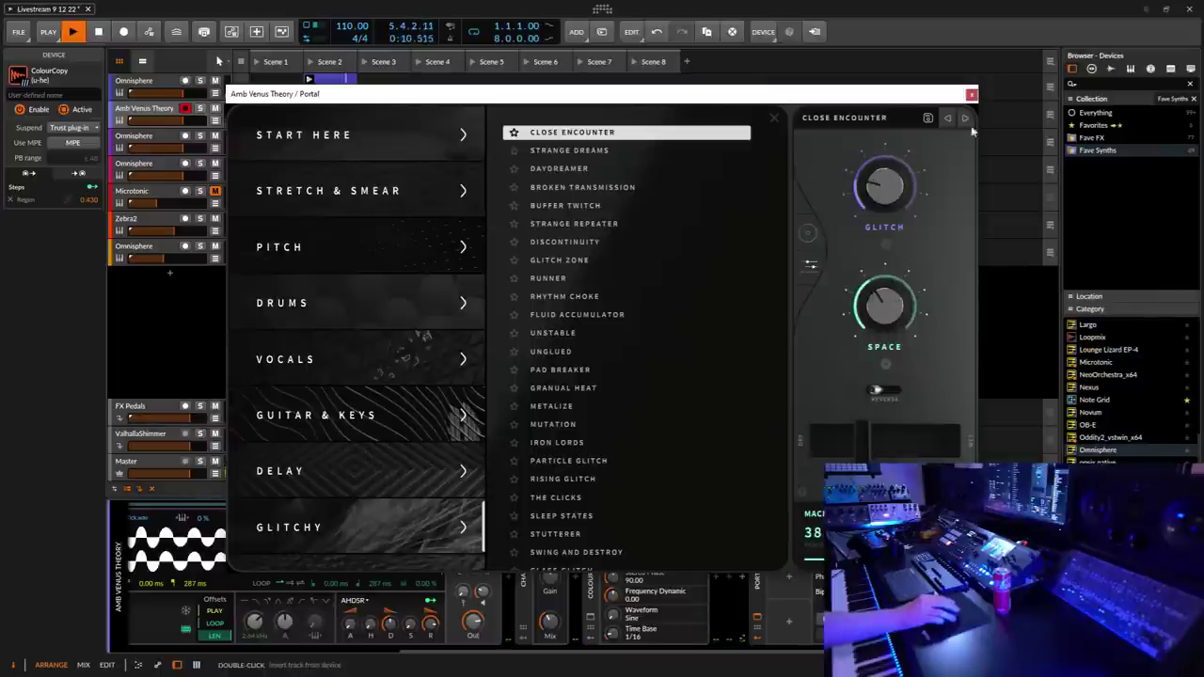
left_click(972, 94)
Step: Insert a second Classic LFO modulator on Portal and modulate Macro 2 with it by 0.463
left_click(781, 529)
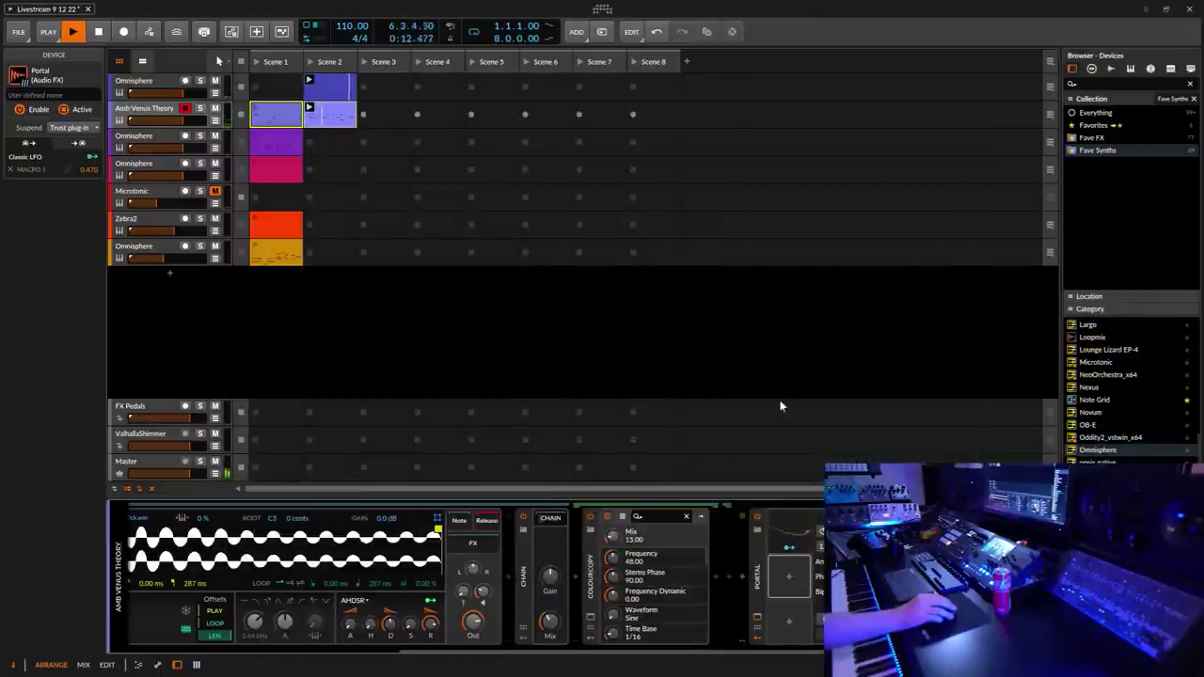
left_click(789, 575)
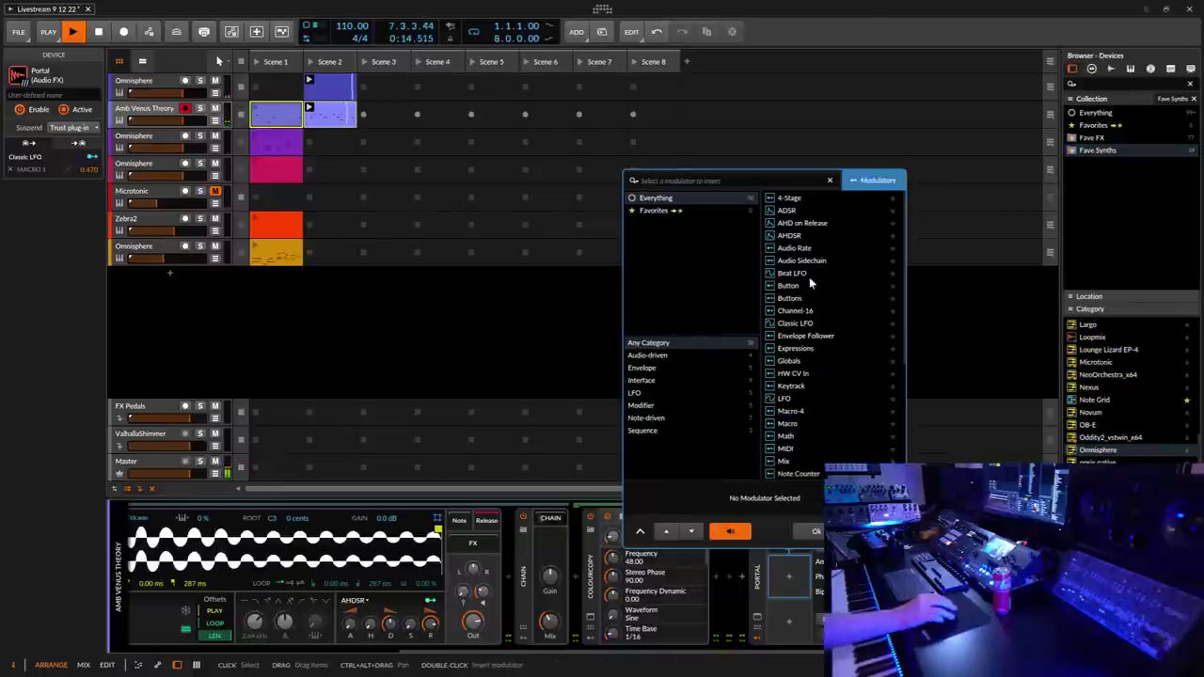
left_click(794, 324)
left_click(815, 532)
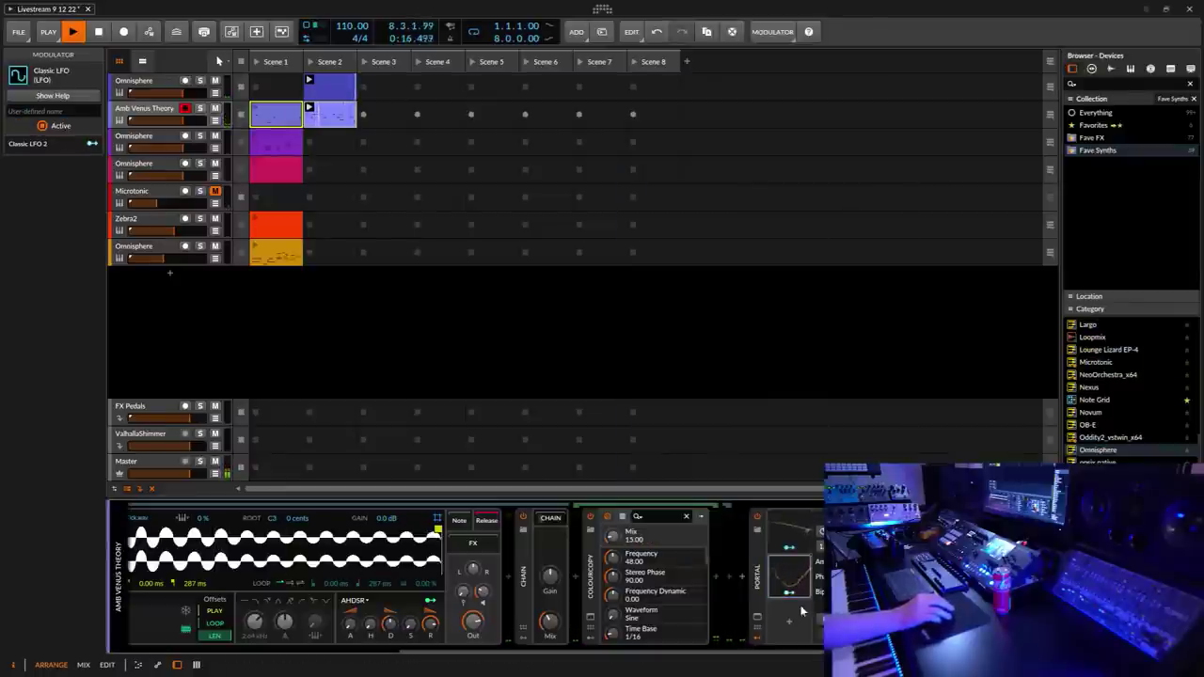
left_click(790, 593)
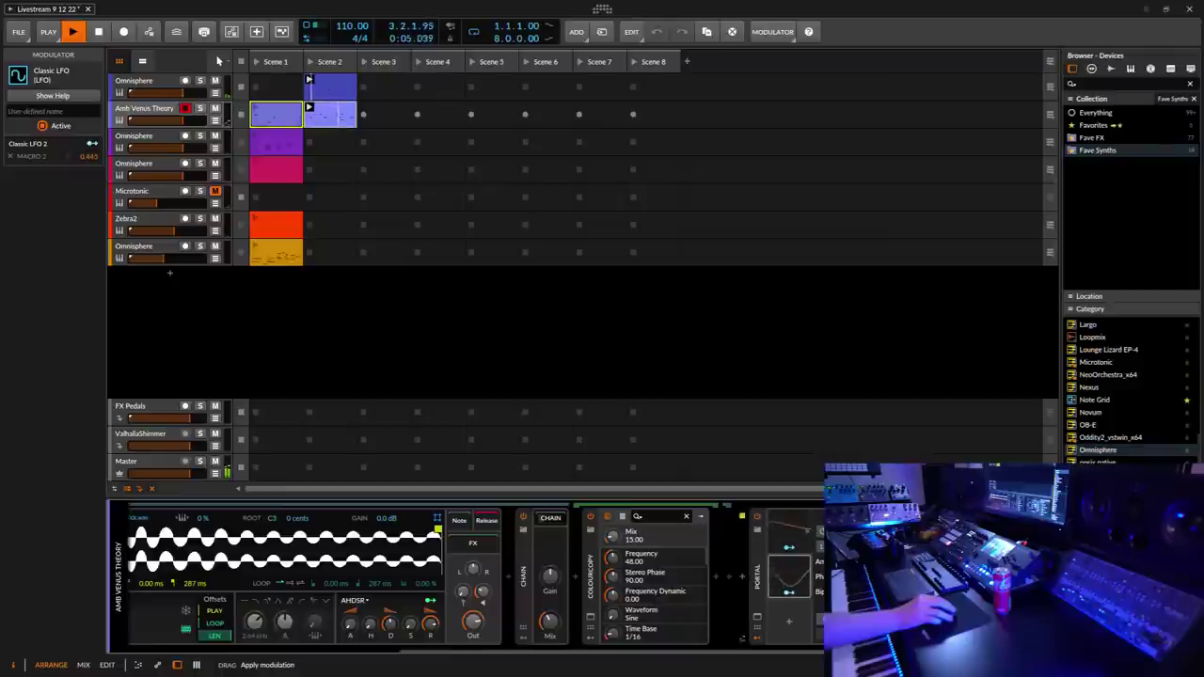
left_click_drag(793, 595, 793, 574)
left_click(791, 592)
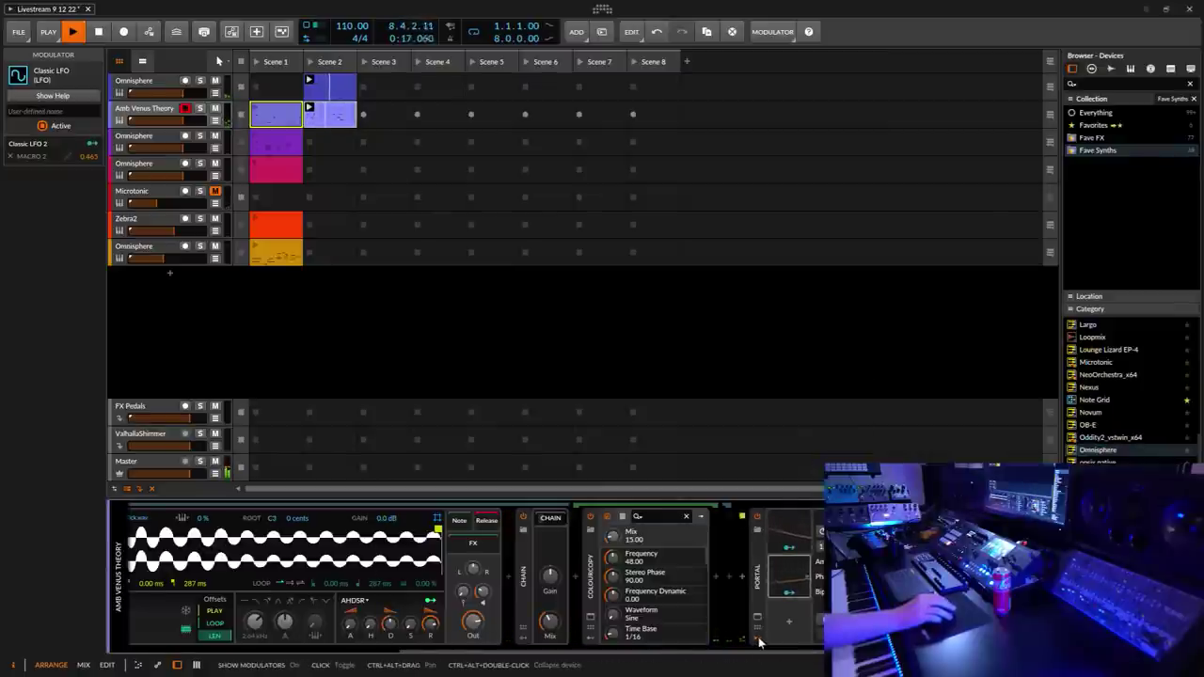
Step: Insert a Chain device from Fave FX before Portal on the Amb Venus Theory track, and nest Portal inside it
left_click(742, 577)
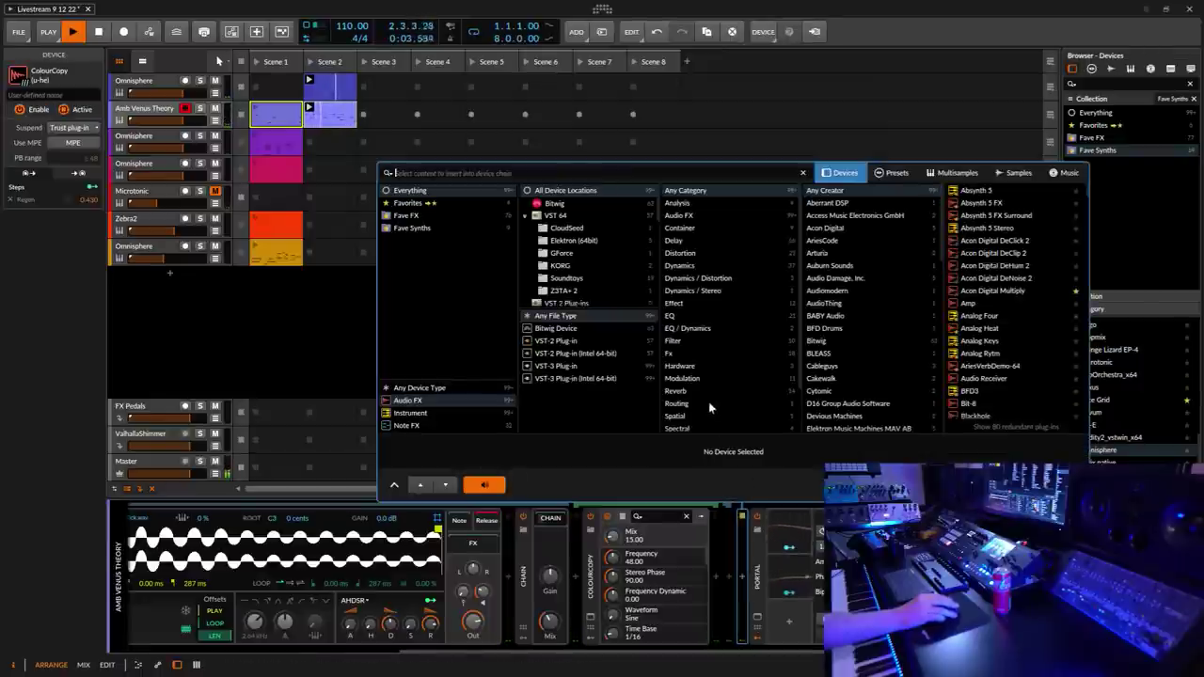
left_click(414, 216)
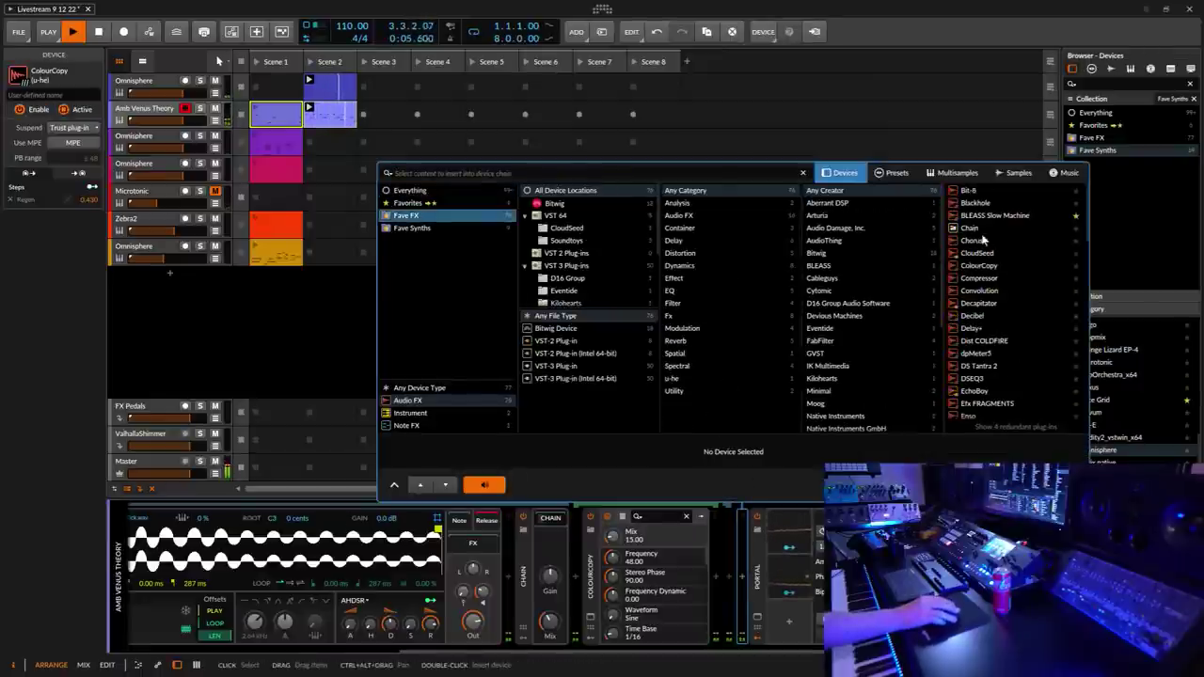
left_click(969, 227)
double_click(969, 227)
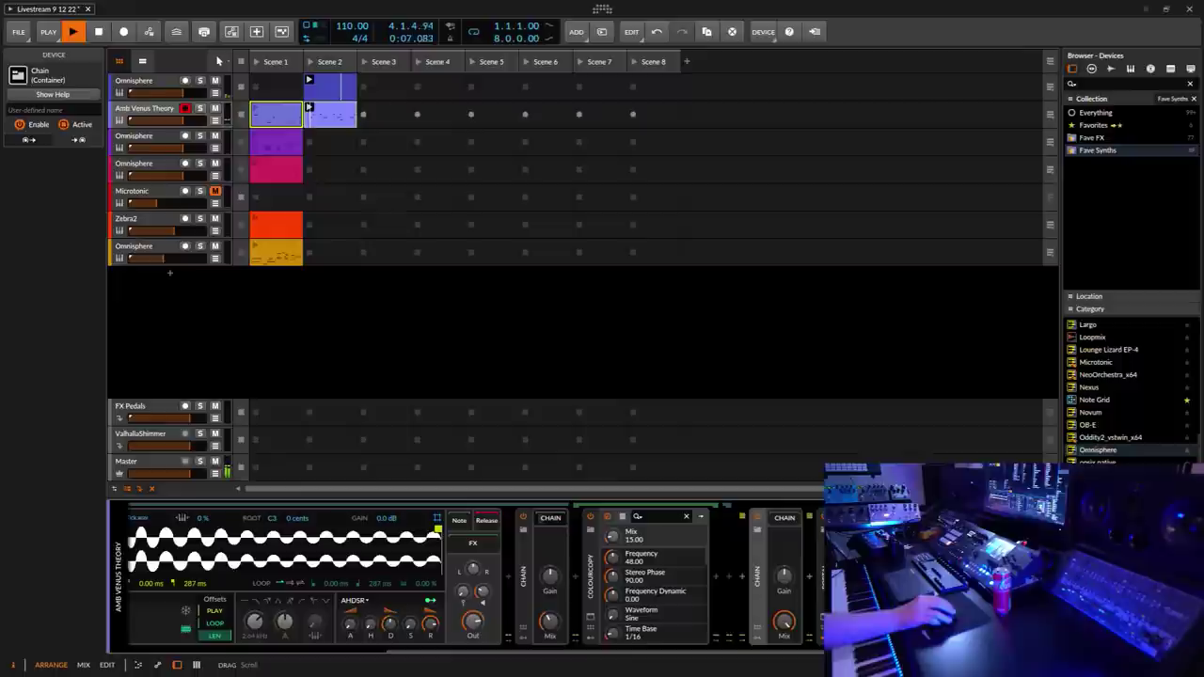
left_click(811, 585)
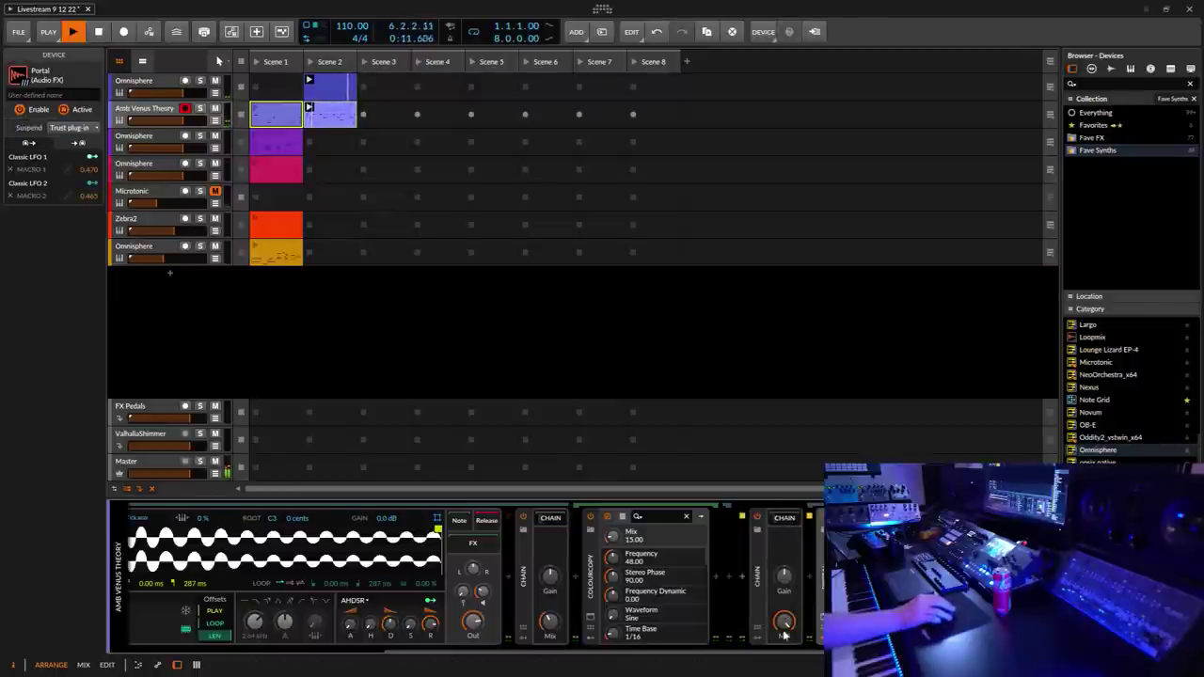
Step: Lower the Mix of the Chain containing Portal
mouse_move(783, 619)
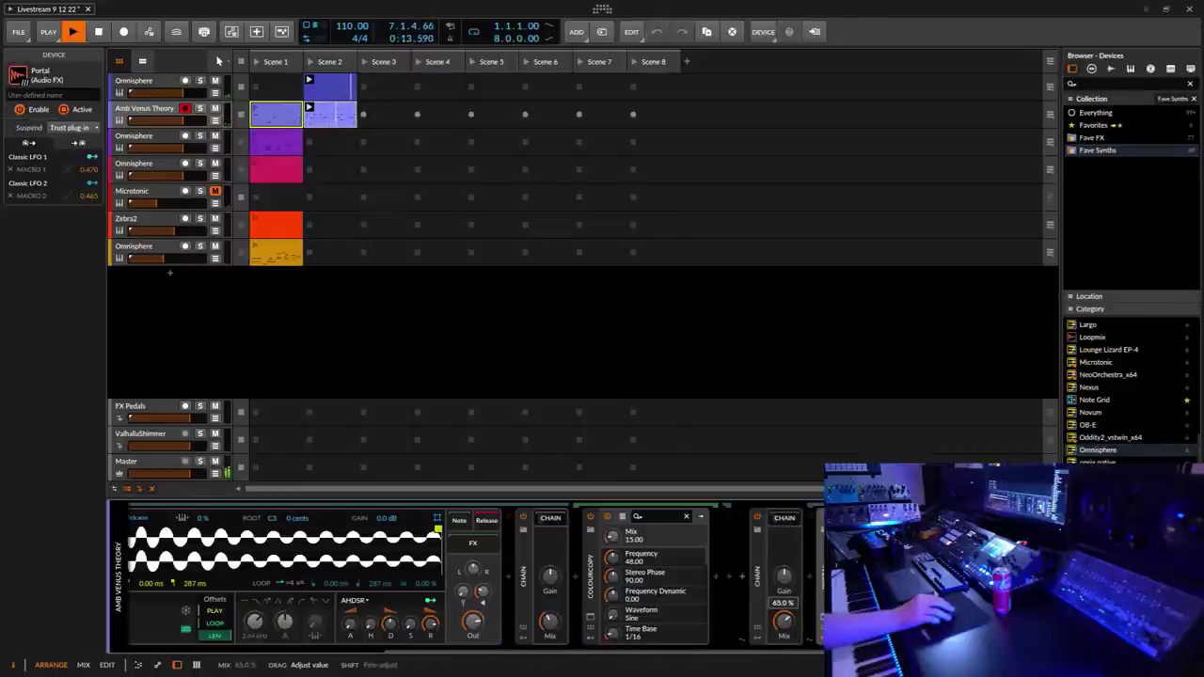
left_click_drag(784, 619, 784, 623)
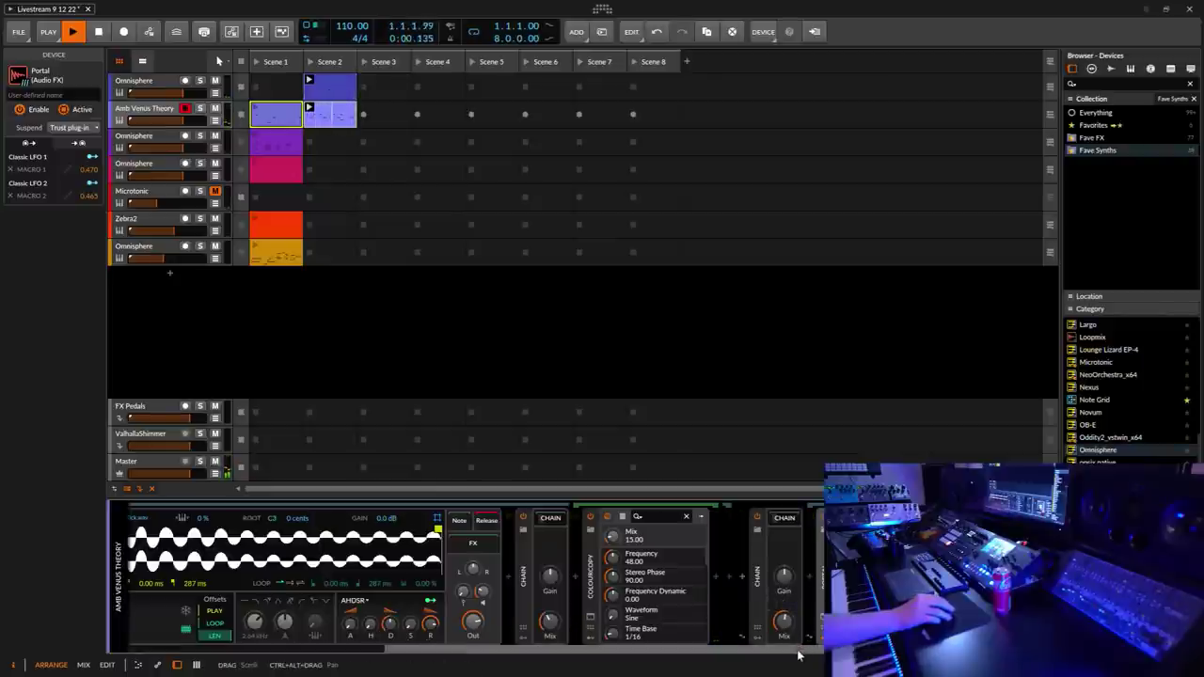
scroll(797, 652, "right", 3)
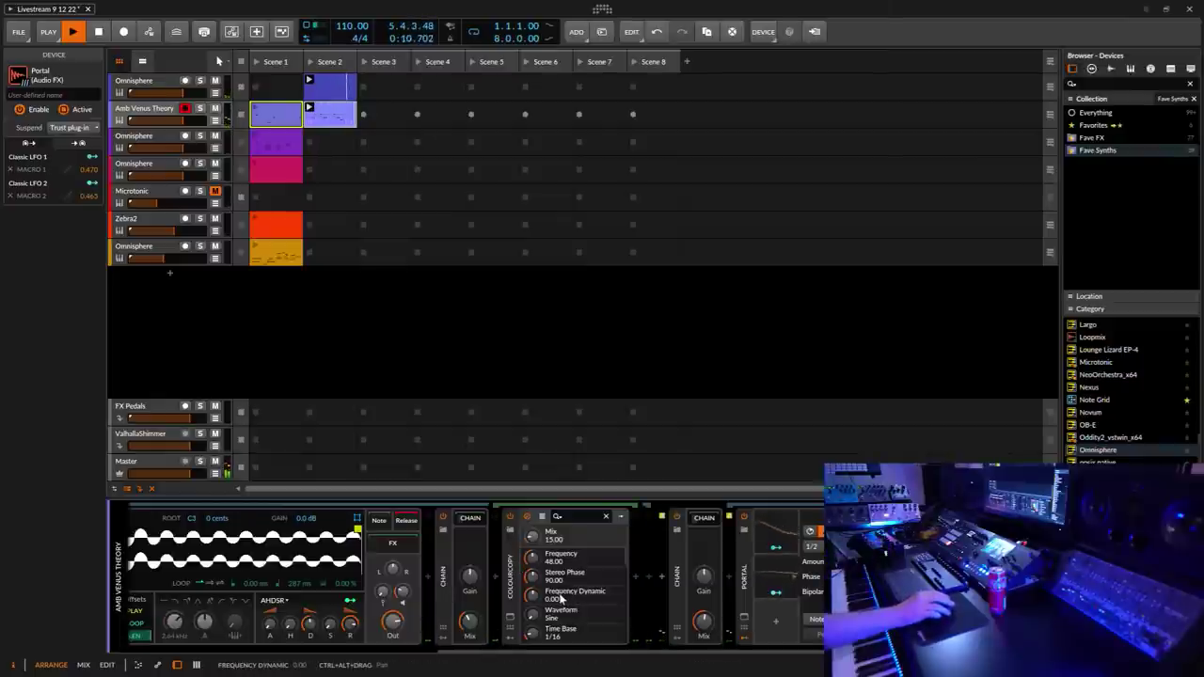
left_click(704, 620)
left_click_drag(704, 620, 703, 620)
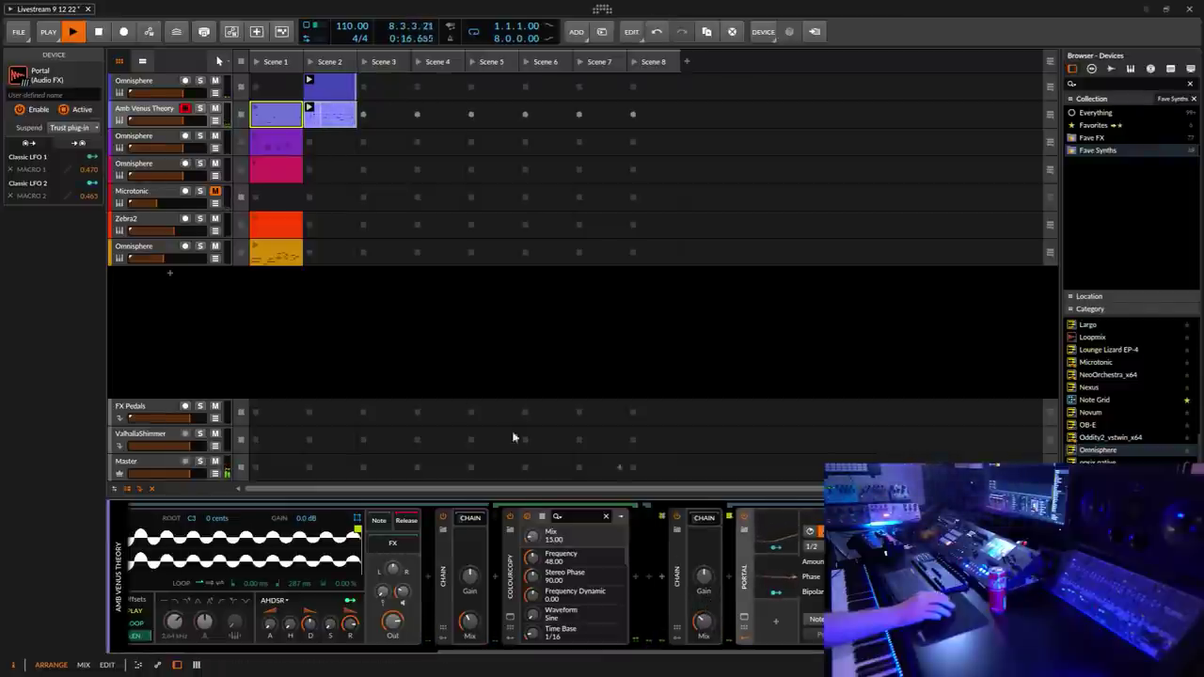
Step: Insert a Filter from Fave FX between ColourCopy and the Portal Chain, and raise its cutoff frequency
left_click(664, 578)
left_click(327, 215)
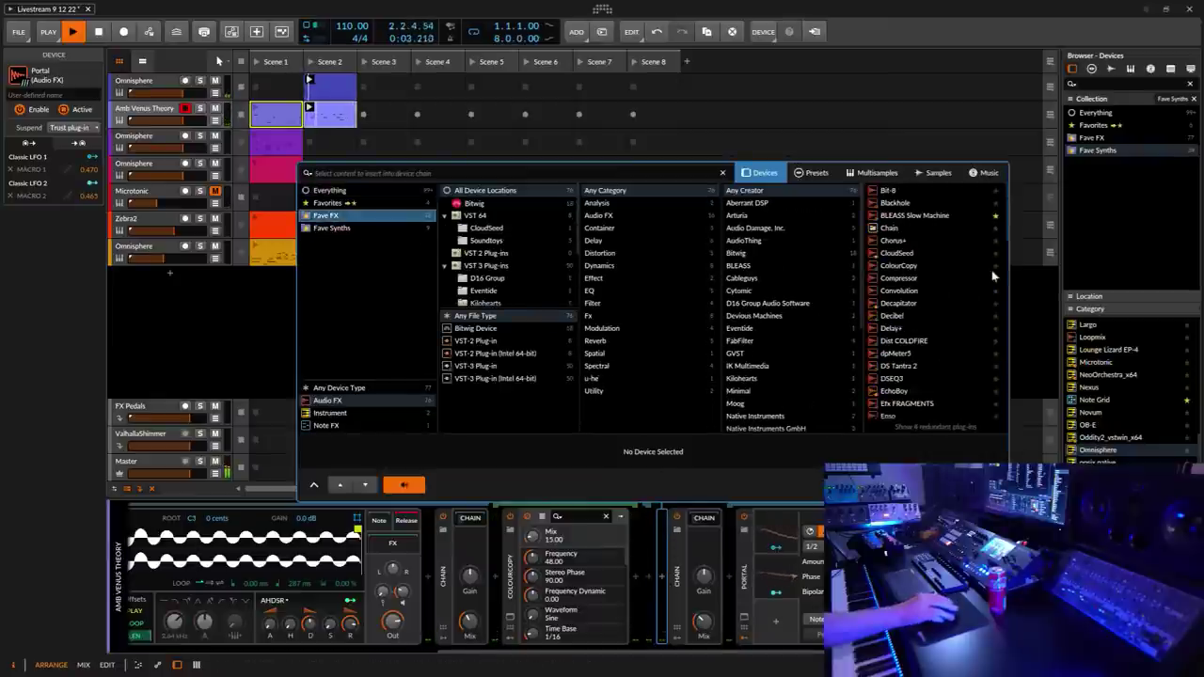
mouse_move(1000, 224)
left_mouse_down()
mouse_move(1003, 338)
mouse_move(1008, 278)
left_mouse_up()
left_click(899, 254)
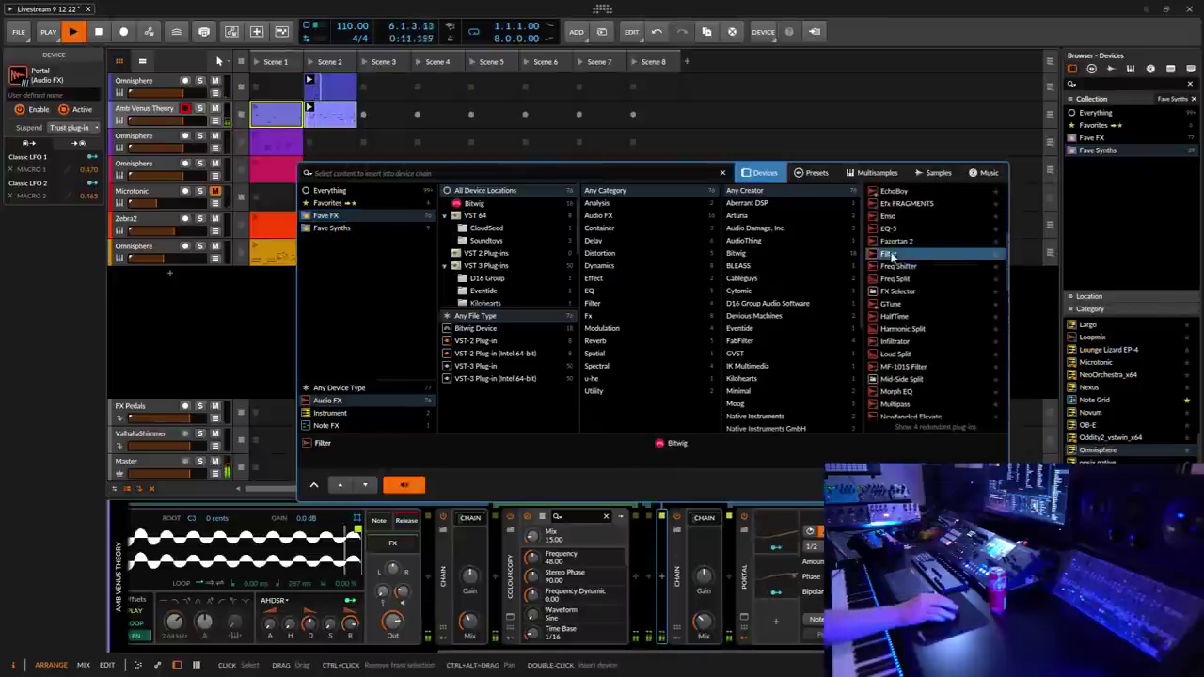
key("Return")
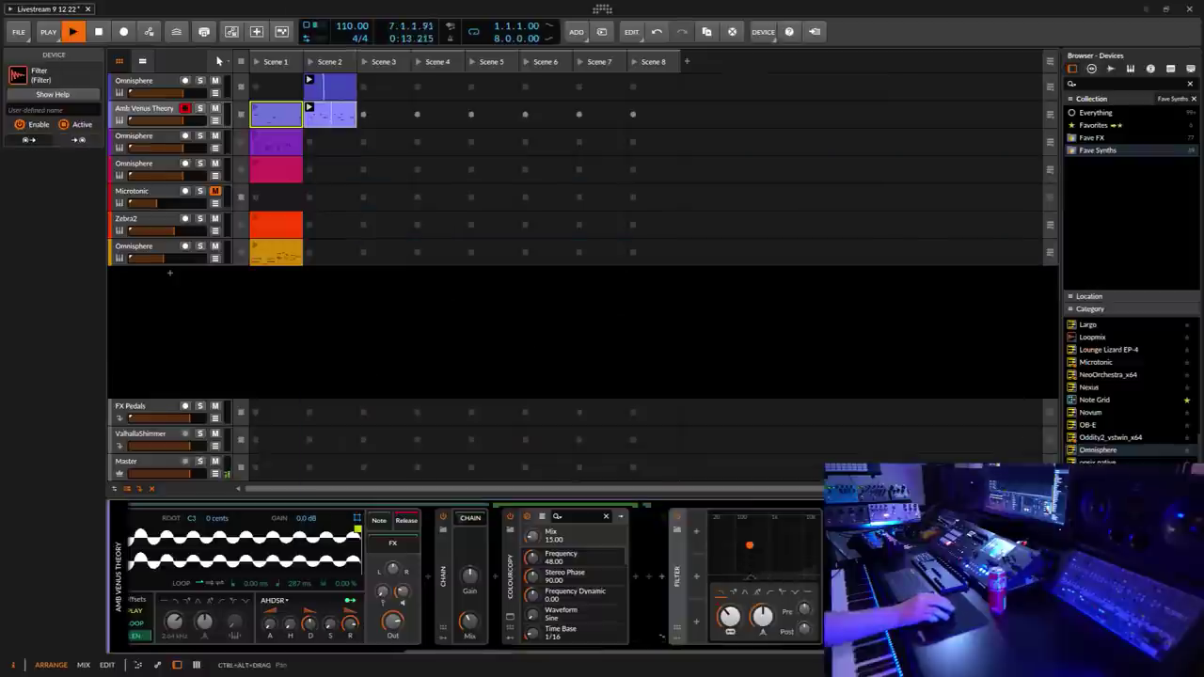
mouse_move(730, 616)
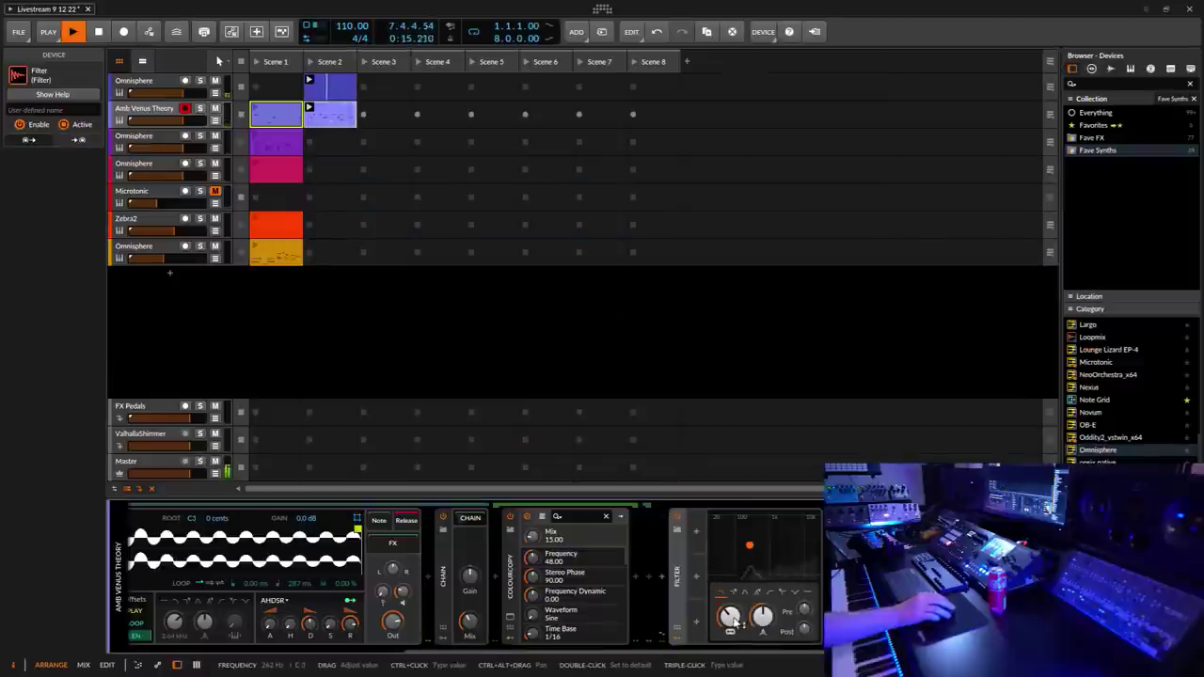
mouse_move(730, 616)
left_mouse_down()
mouse_move(730, 581)
mouse_move(730, 602)
left_mouse_up()
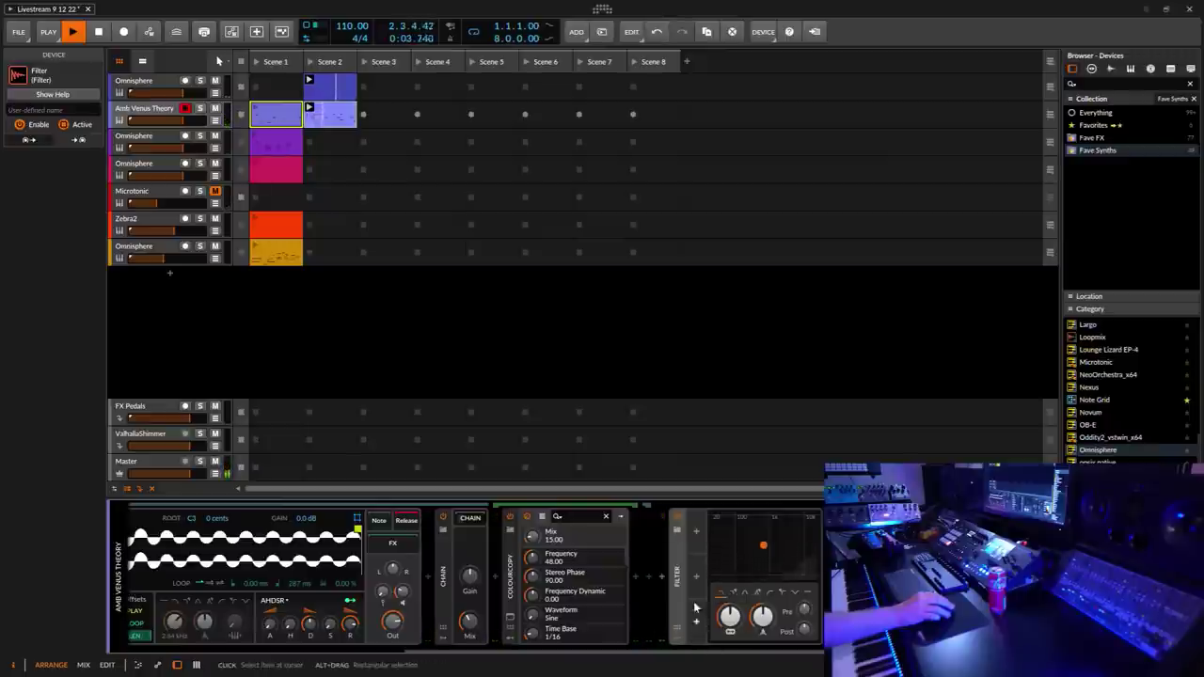
Step: Insert a Classic LFO modulator on the Filter, and set it to the smooth random waveform with tempo-synced timing
left_click(696, 532)
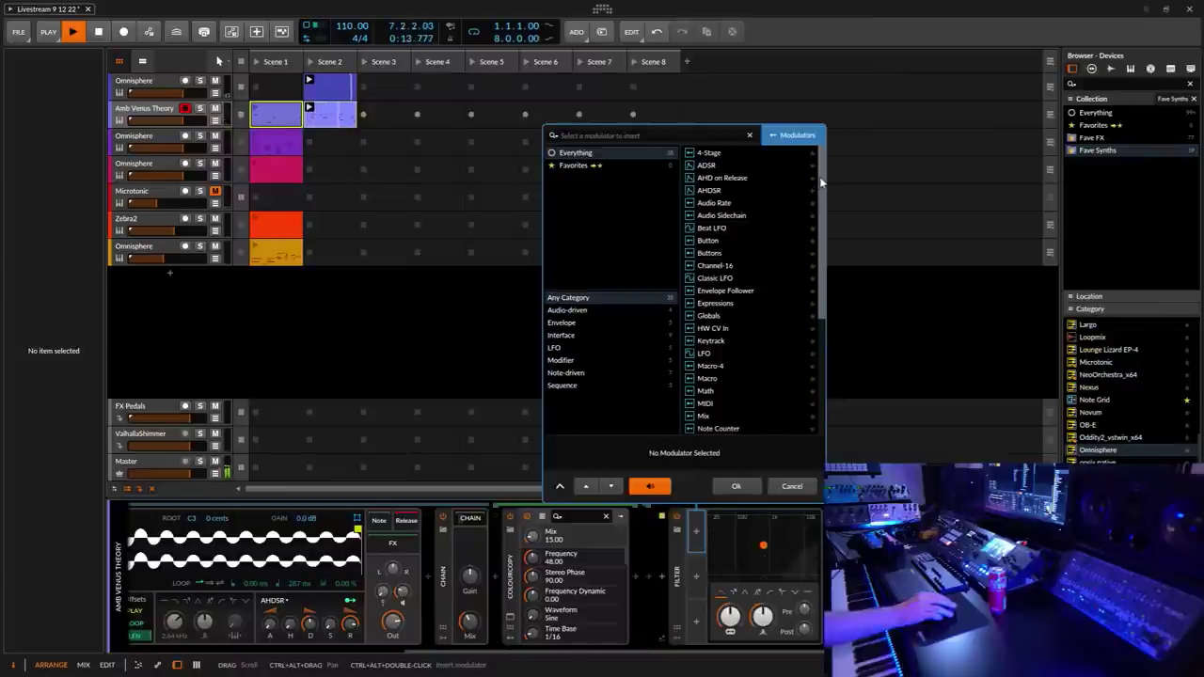
left_click(758, 278)
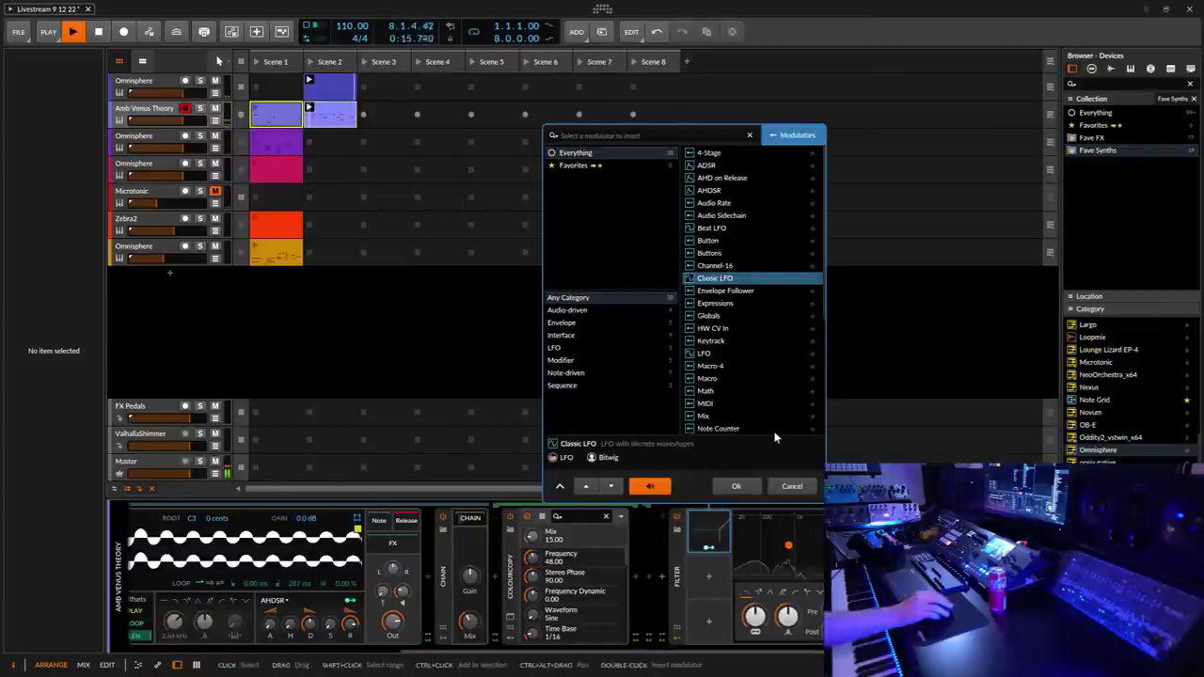
left_click(743, 486)
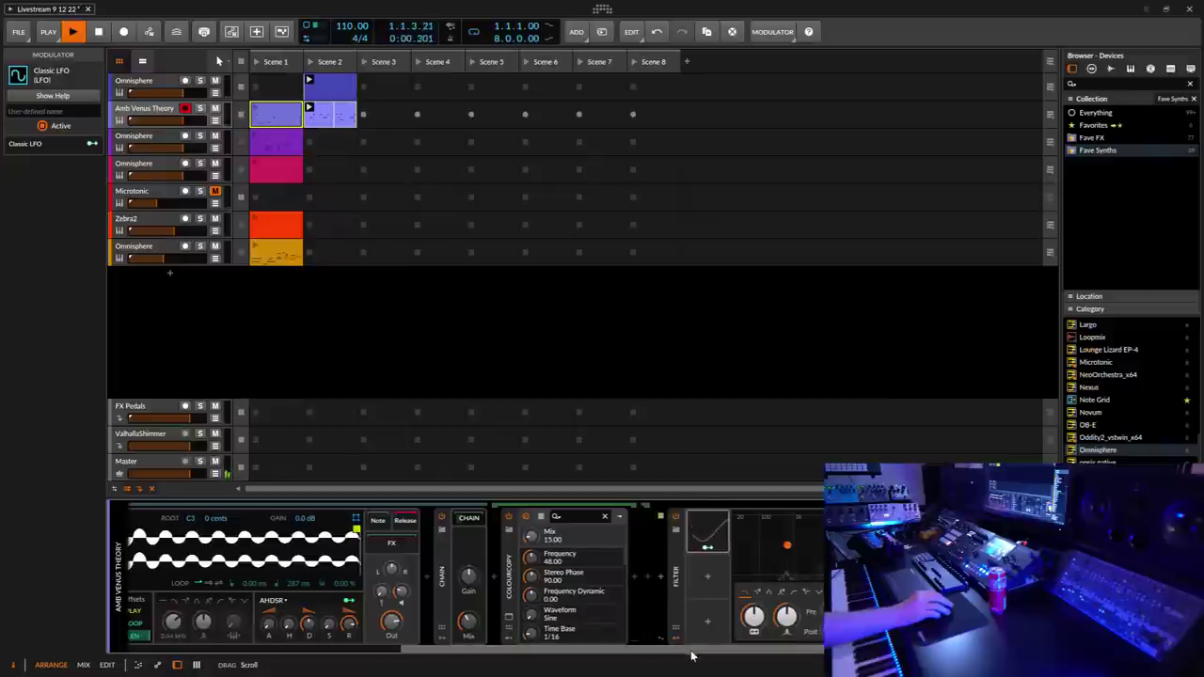
scroll(693, 649, "right", 3)
left_click(515, 531)
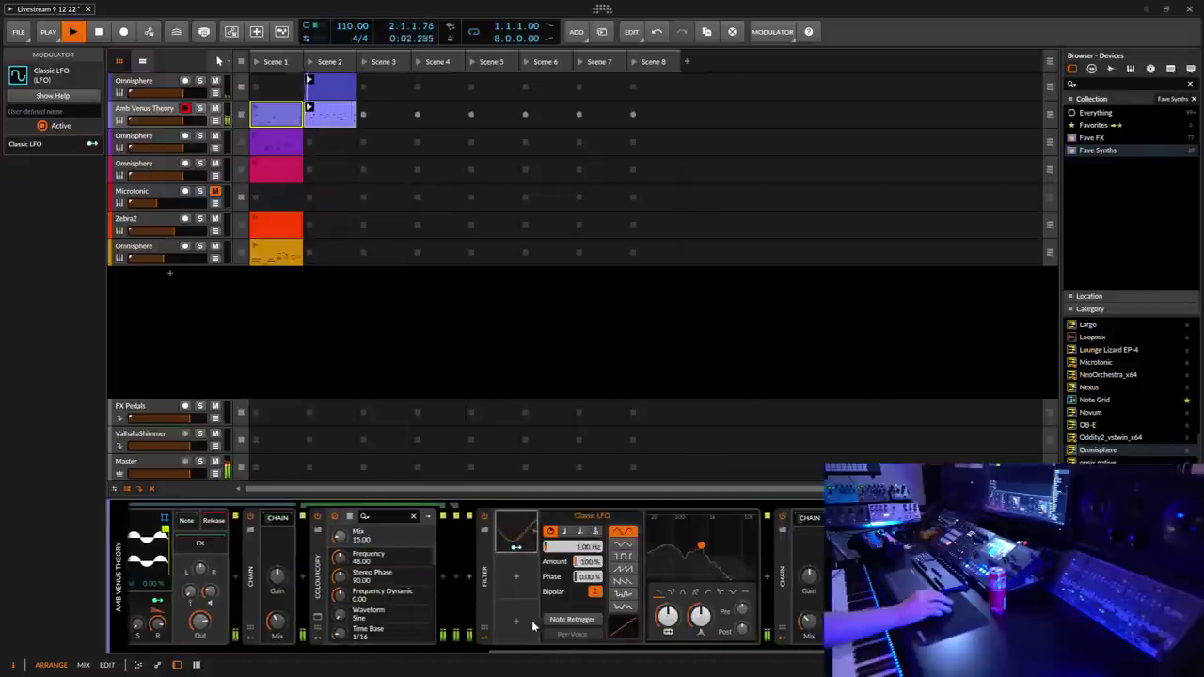
scroll(622, 653, "right", 1)
left_click(582, 606)
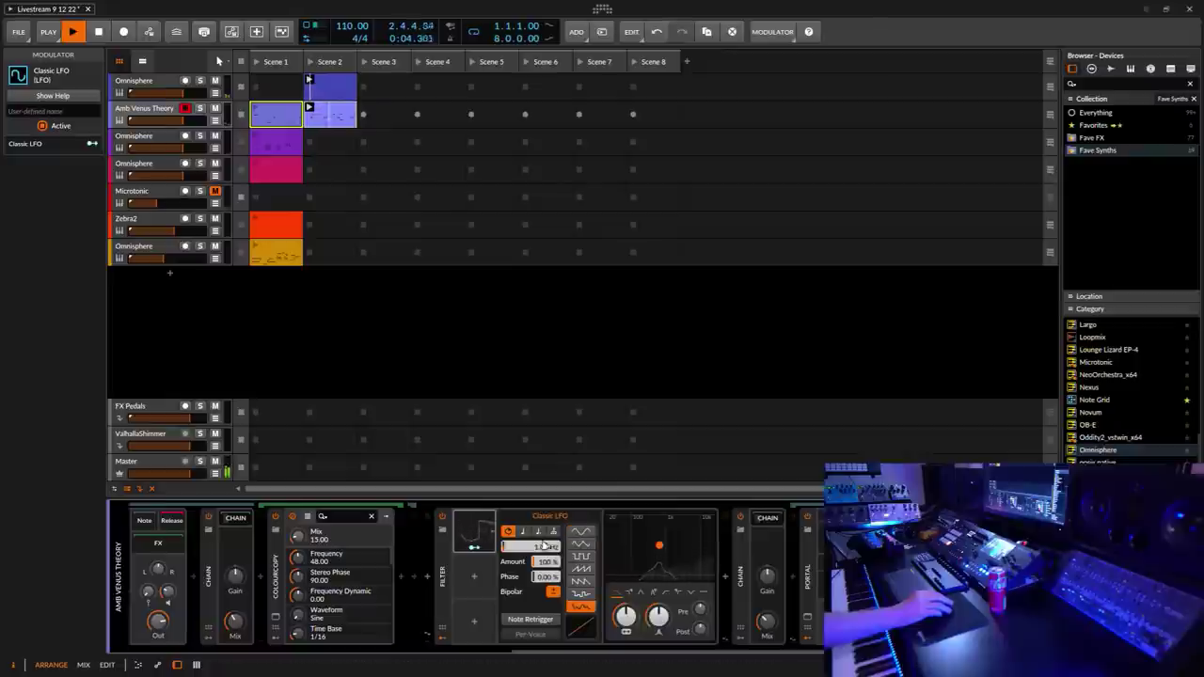
left_click(538, 531)
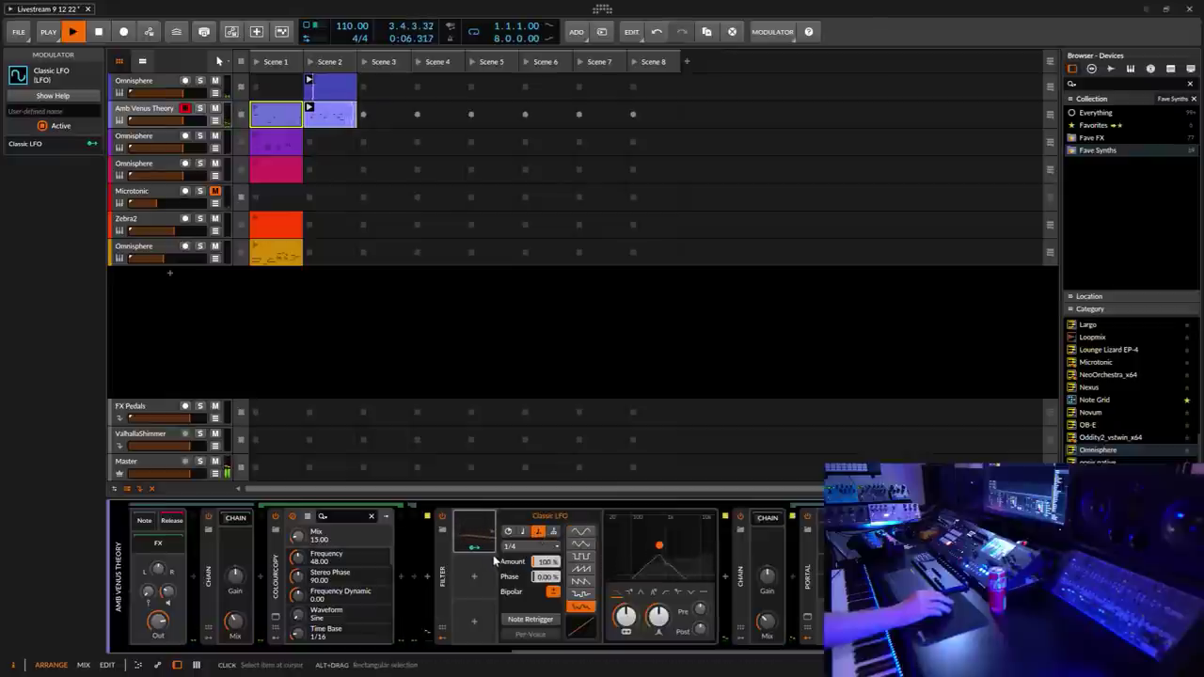
Step: Modulate the Filter's frequency with the Classic LFO by 36.27, and set the LFO rate to 1/2
left_click(474, 547)
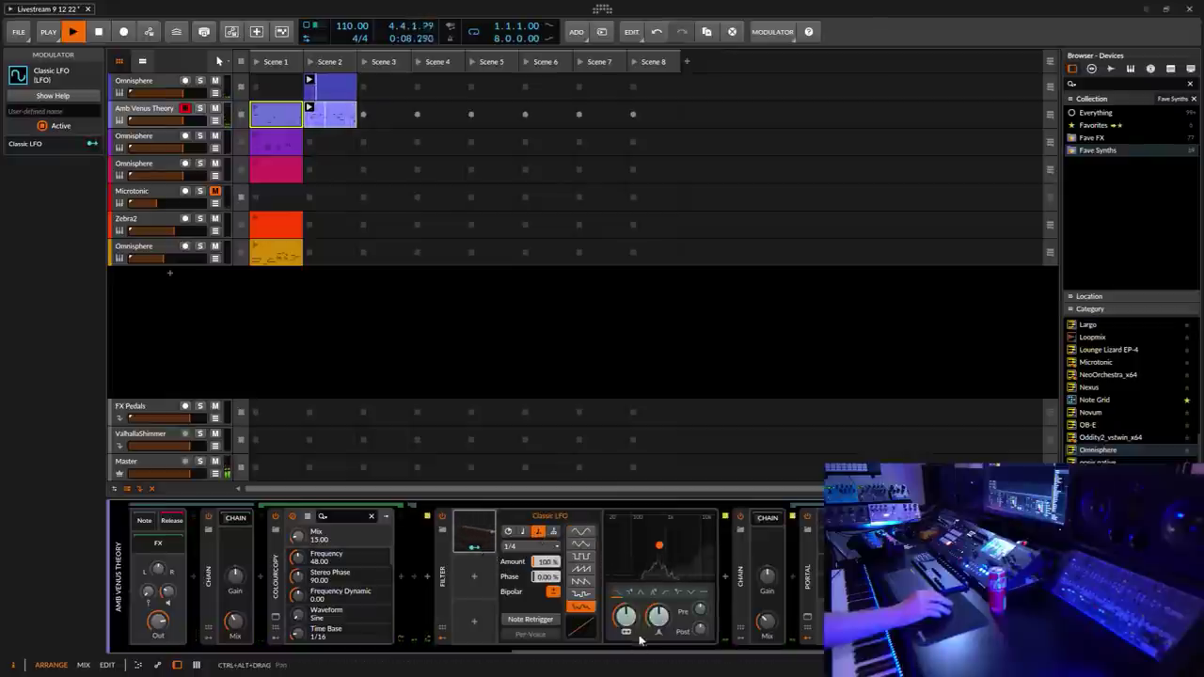
left_click_drag(626, 616, 626, 489)
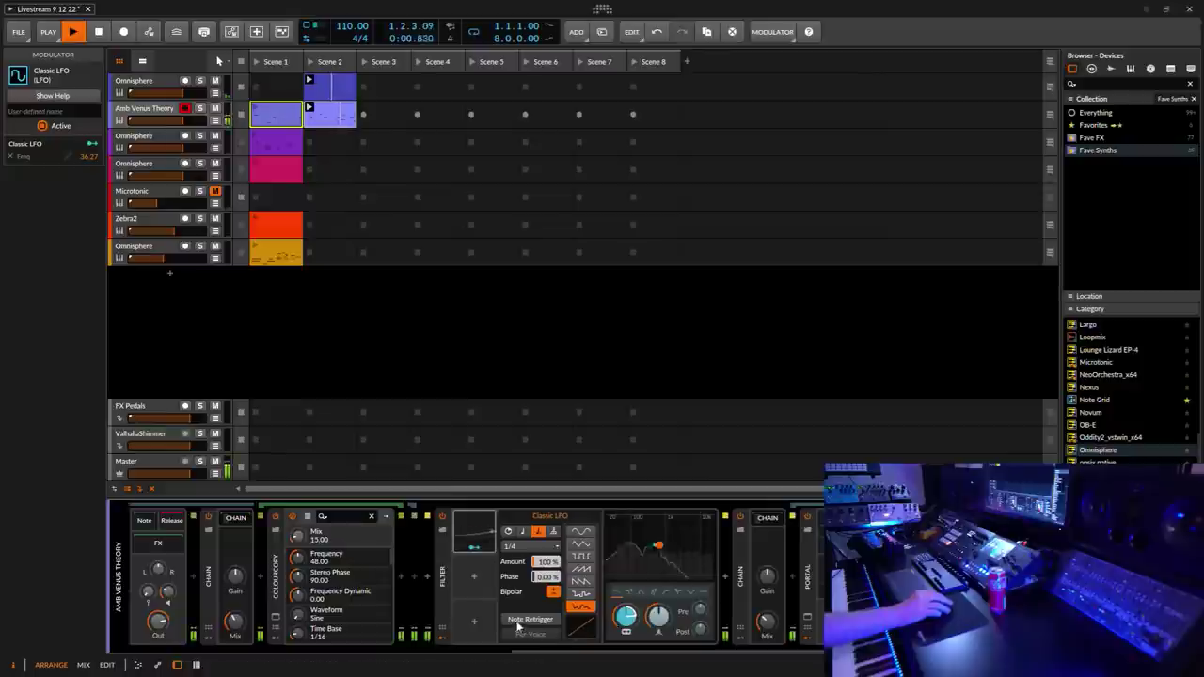
left_click(536, 547)
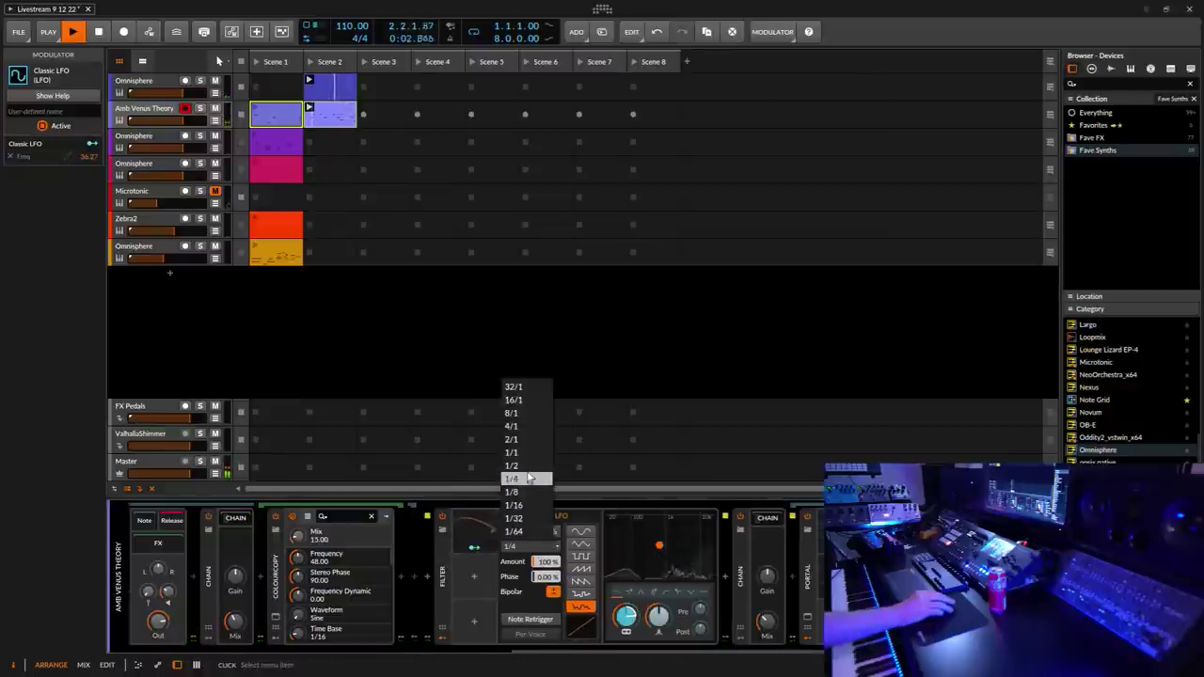
left_click(529, 474)
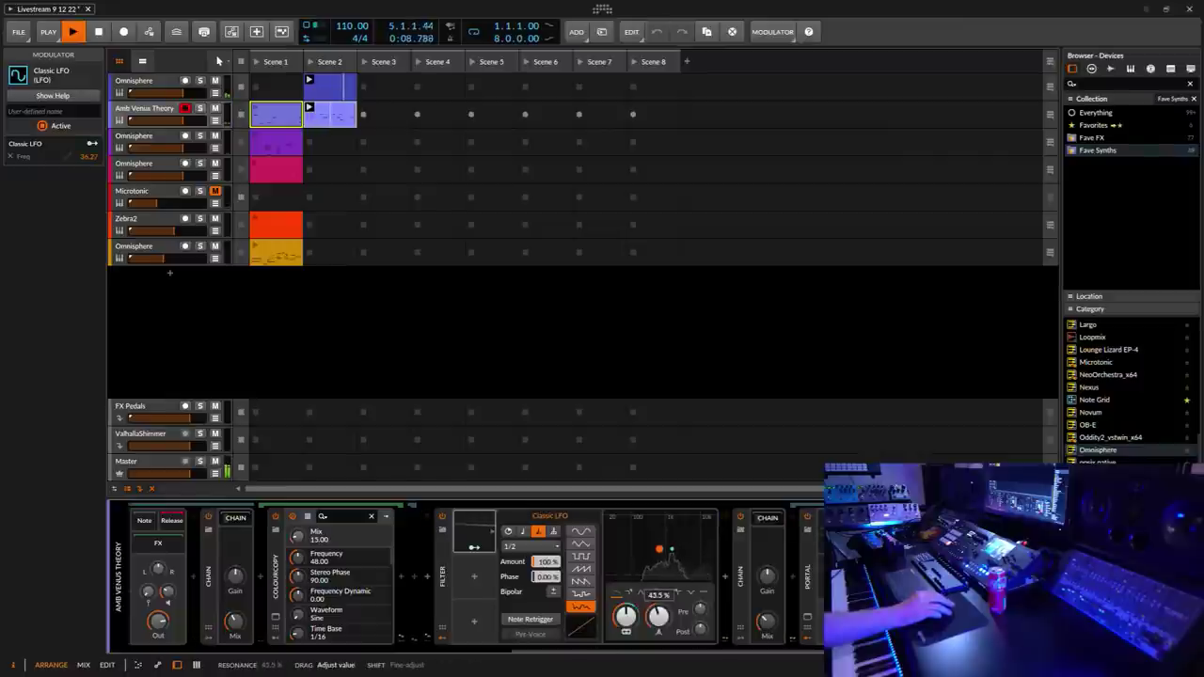
Step: Lower the Filter's resonance slightly and raise its cutoff frequency a little
left_click_drag(658, 616, 659, 616)
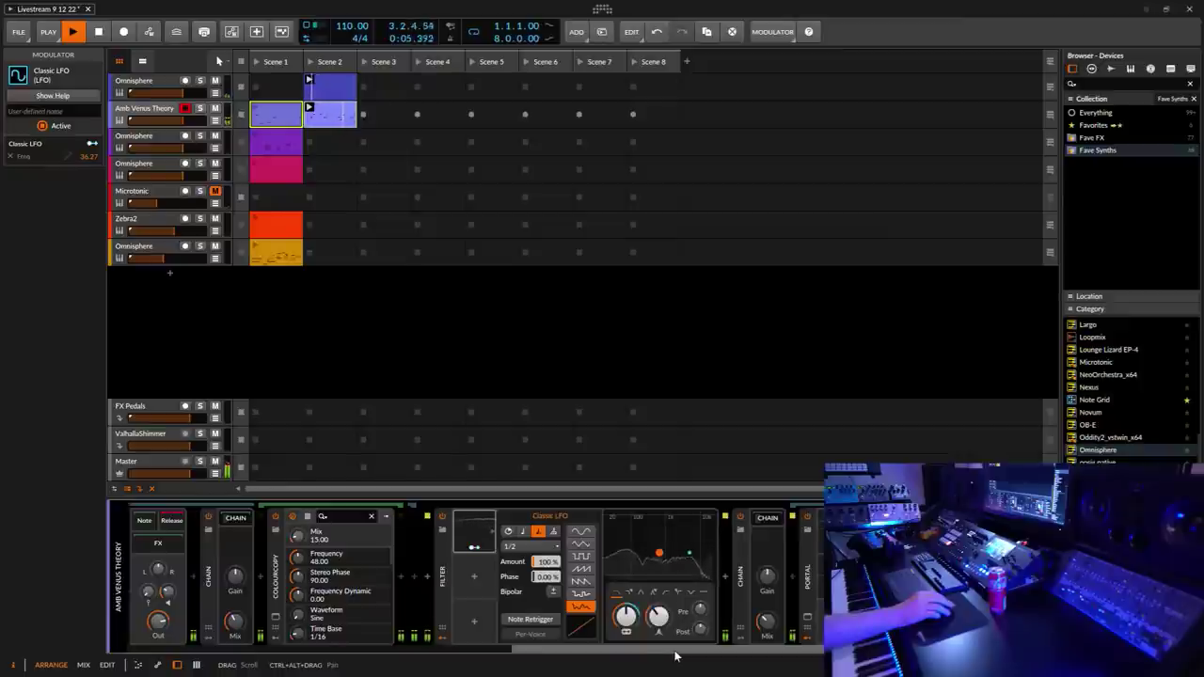
left_click_drag(625, 616, 625, 603)
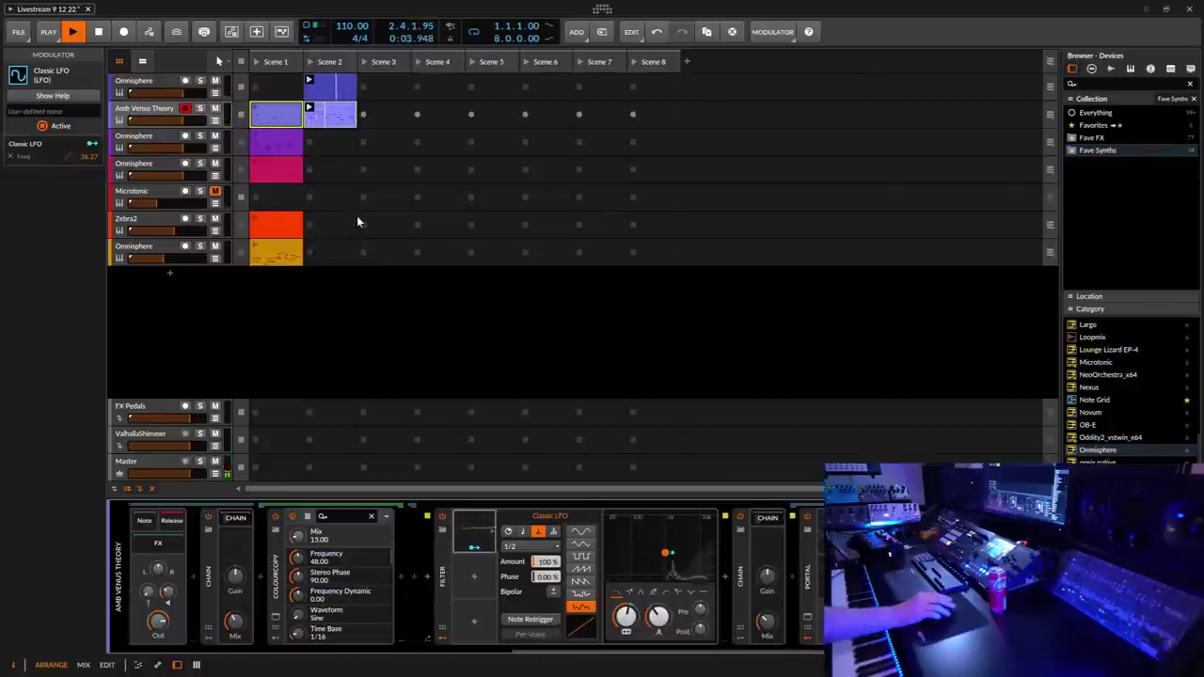
Step: Delete the Perc Suani note after beat 2.2 from the Amb Venus Theory Scene 2 clip, and return to the device view
left_click(336, 111)
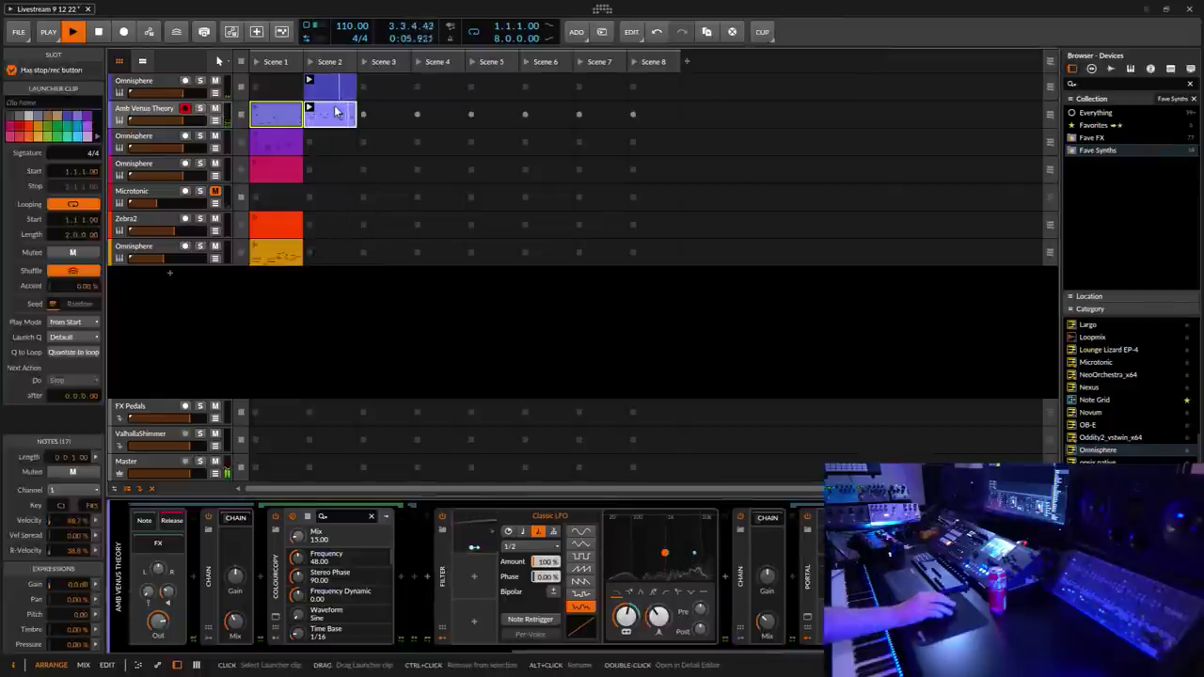
double_click(336, 111)
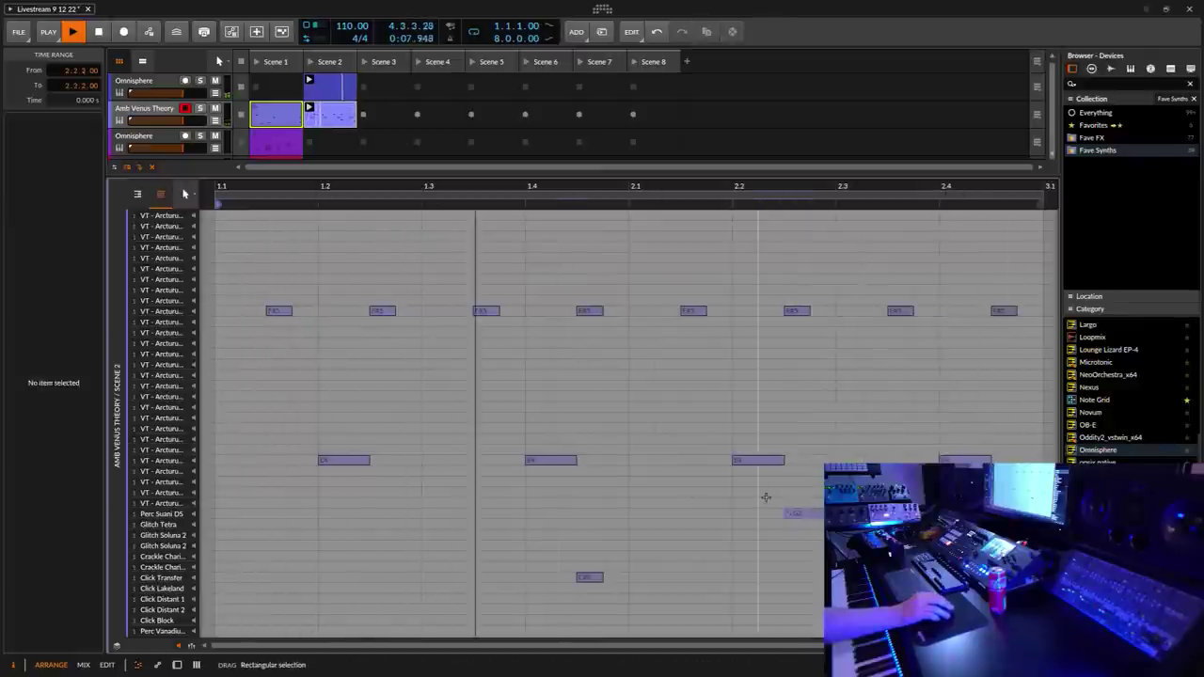
left_click(795, 512)
key("Delete")
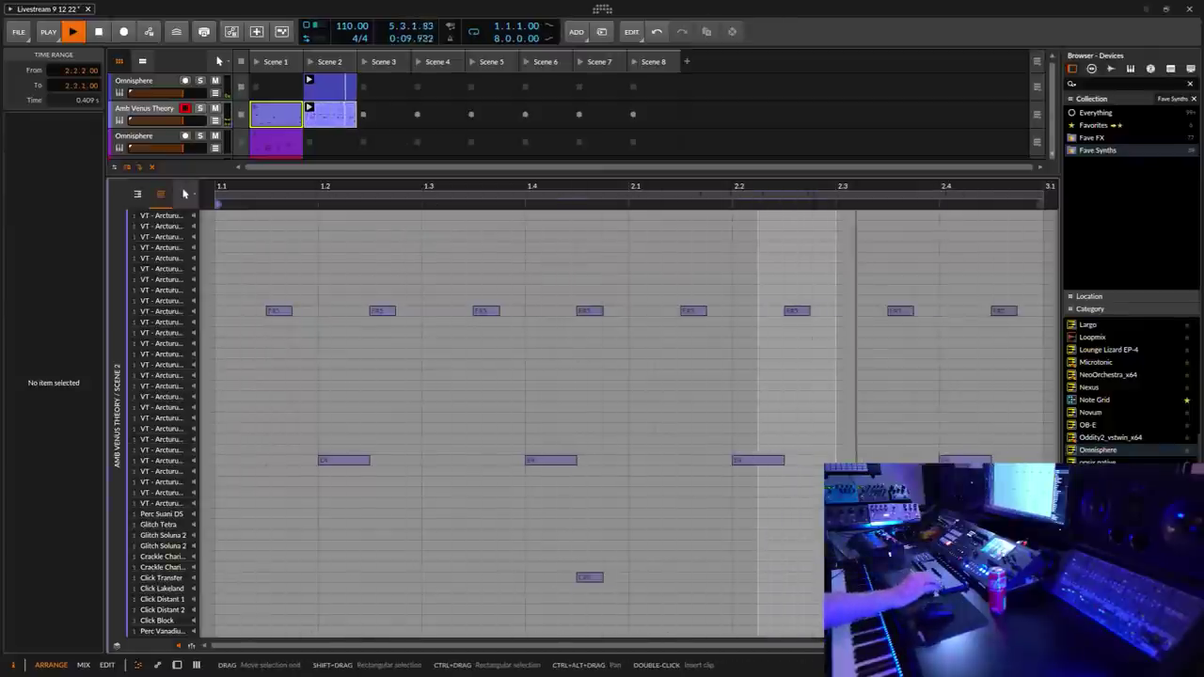
left_click(177, 666)
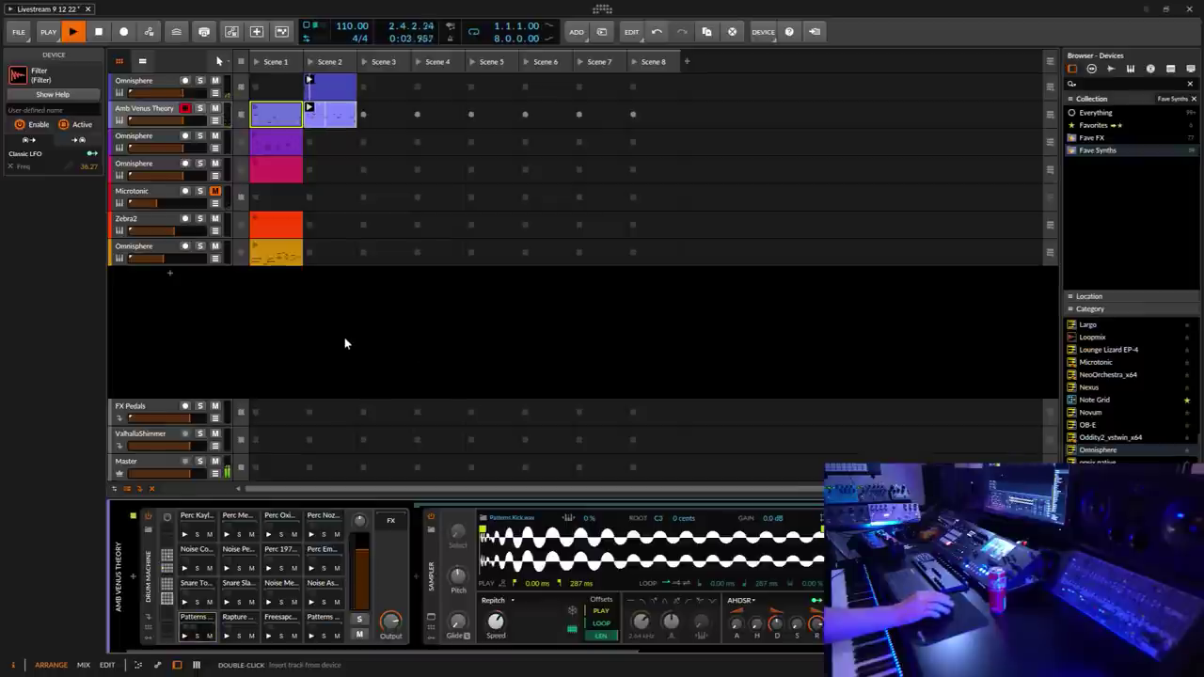
Step: Arm the purple Omnisphere track with ValhallaDelay and Spacer, and start recording a new clip in its Scene 2 slot
left_click(165, 261)
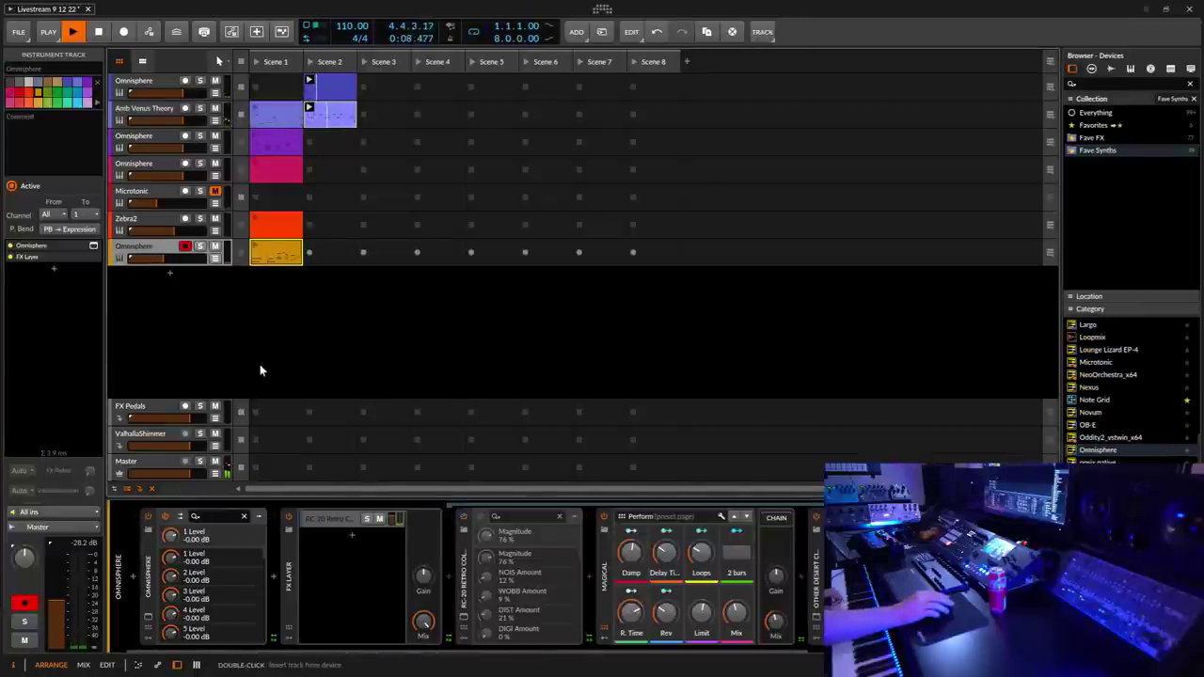
left_click(150, 168)
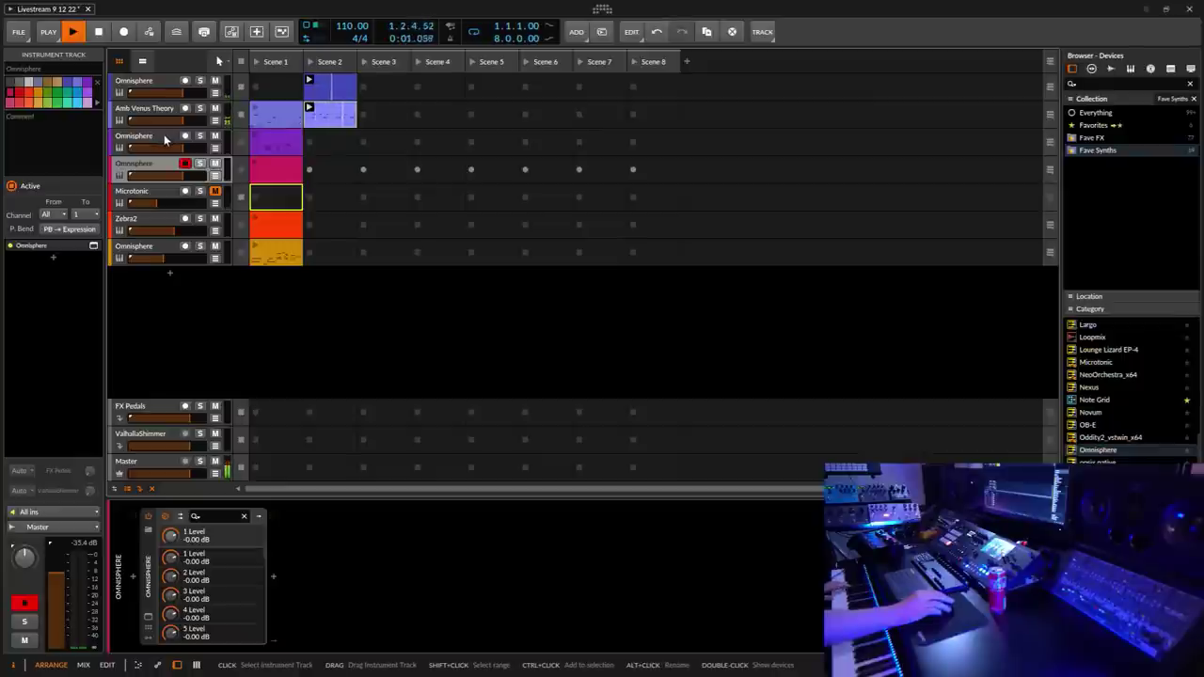
left_click(164, 136)
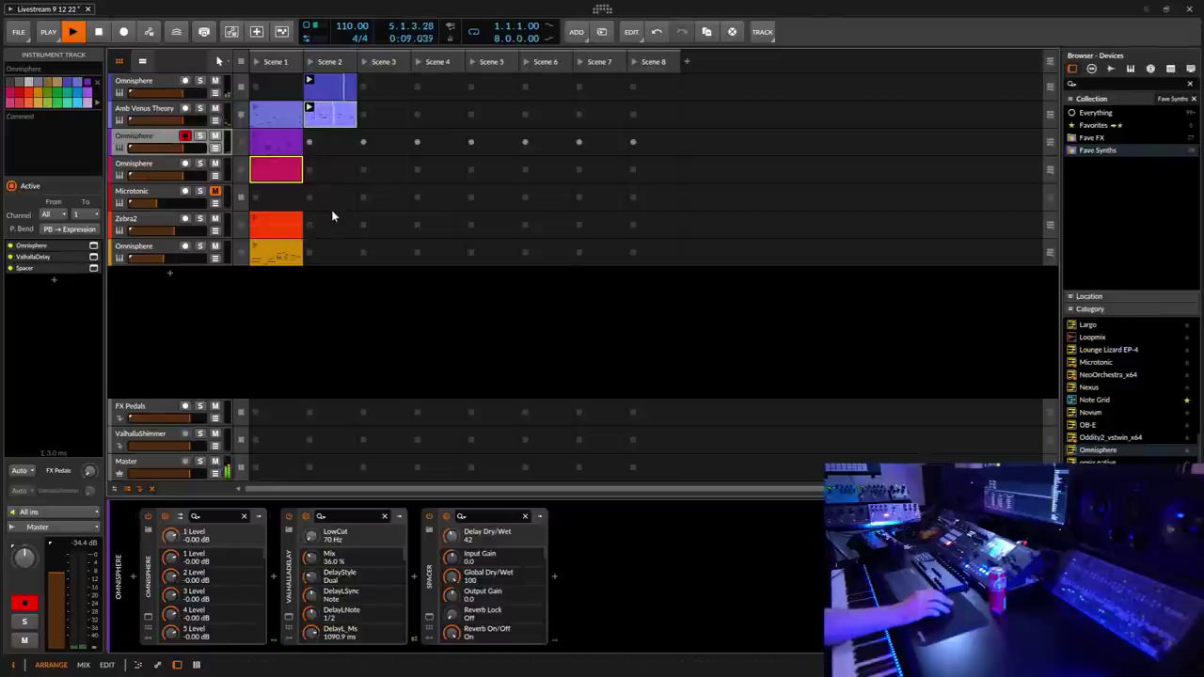
left_click(315, 160)
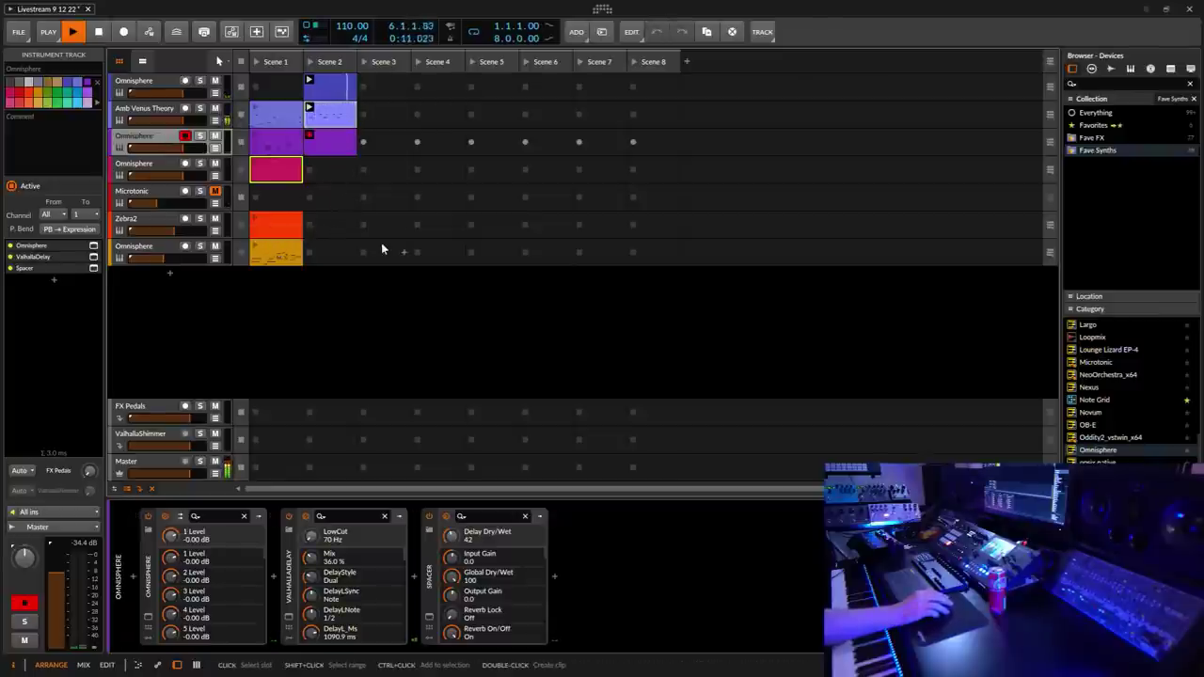
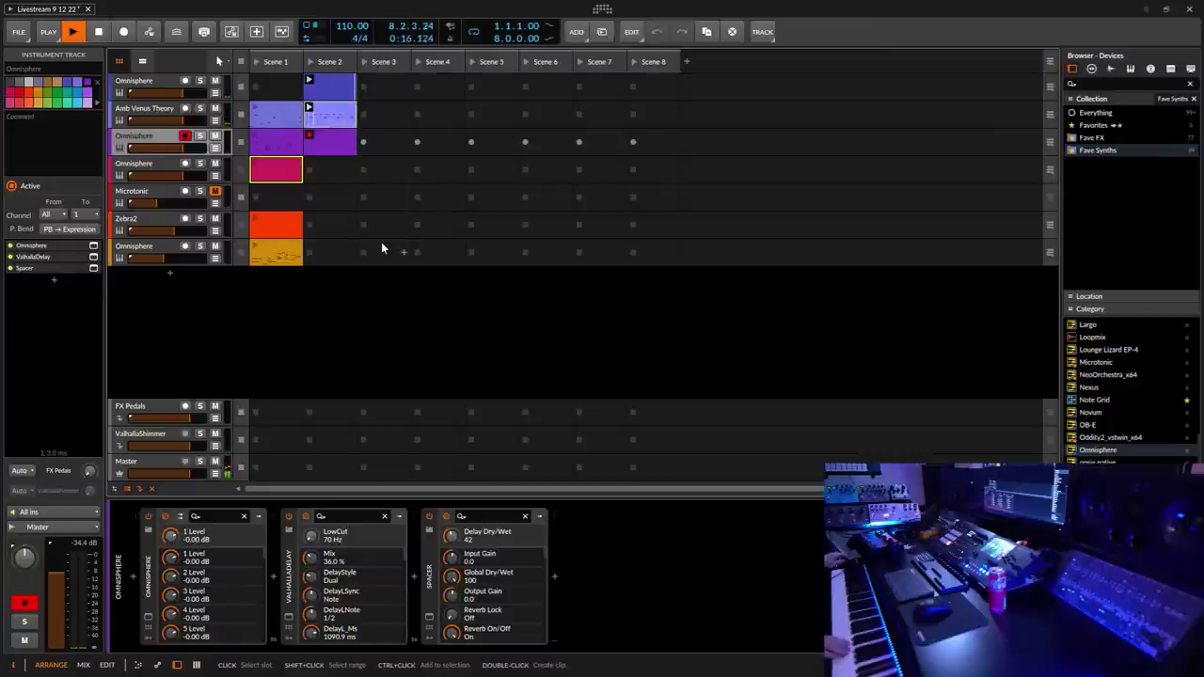
key("space")
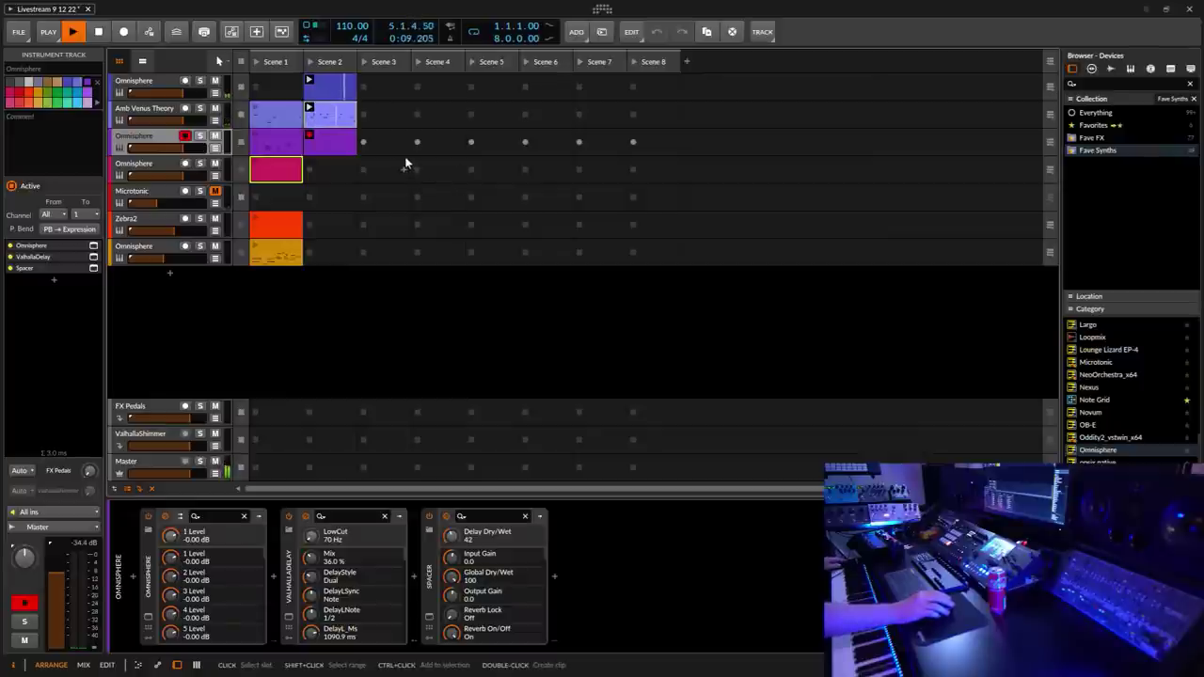
Step: Set the chance of all recorded notes in the purple Omnisphere track's Scene 2 clip to about 63%, and return to the device view
double_click(335, 140)
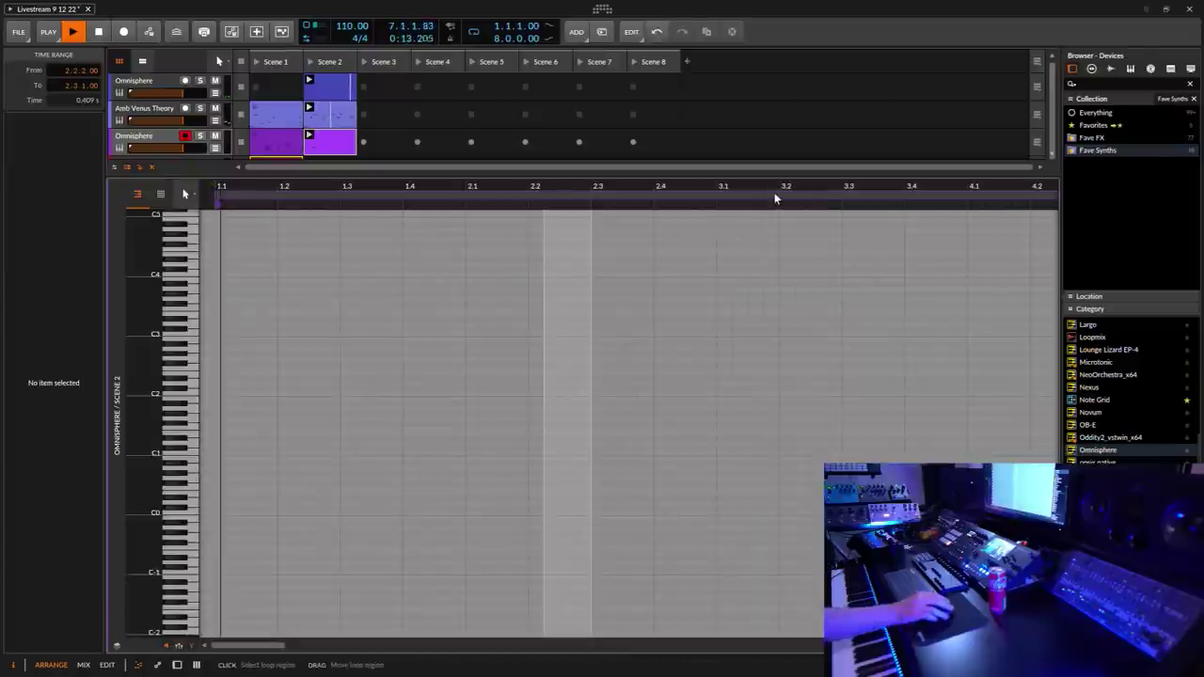
left_click_drag(775, 199, 775, 150)
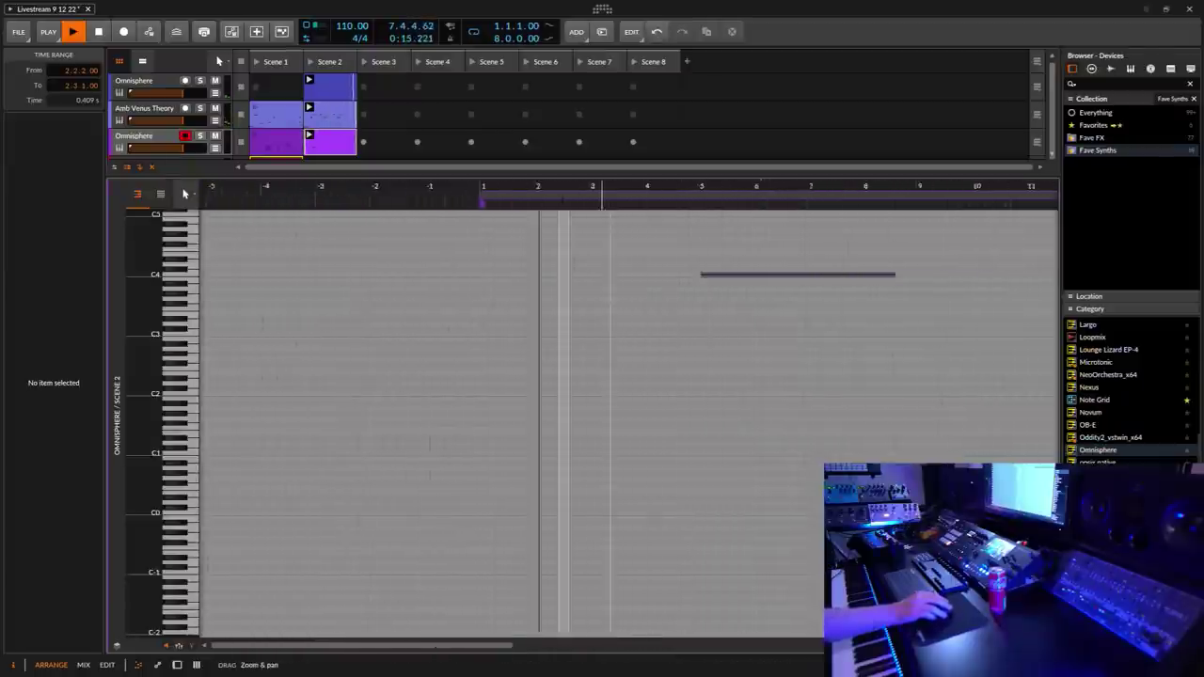
mouse_move(185, 194)
left_mouse_down()
mouse_move(184, 179)
mouse_move(184, 194)
left_mouse_up()
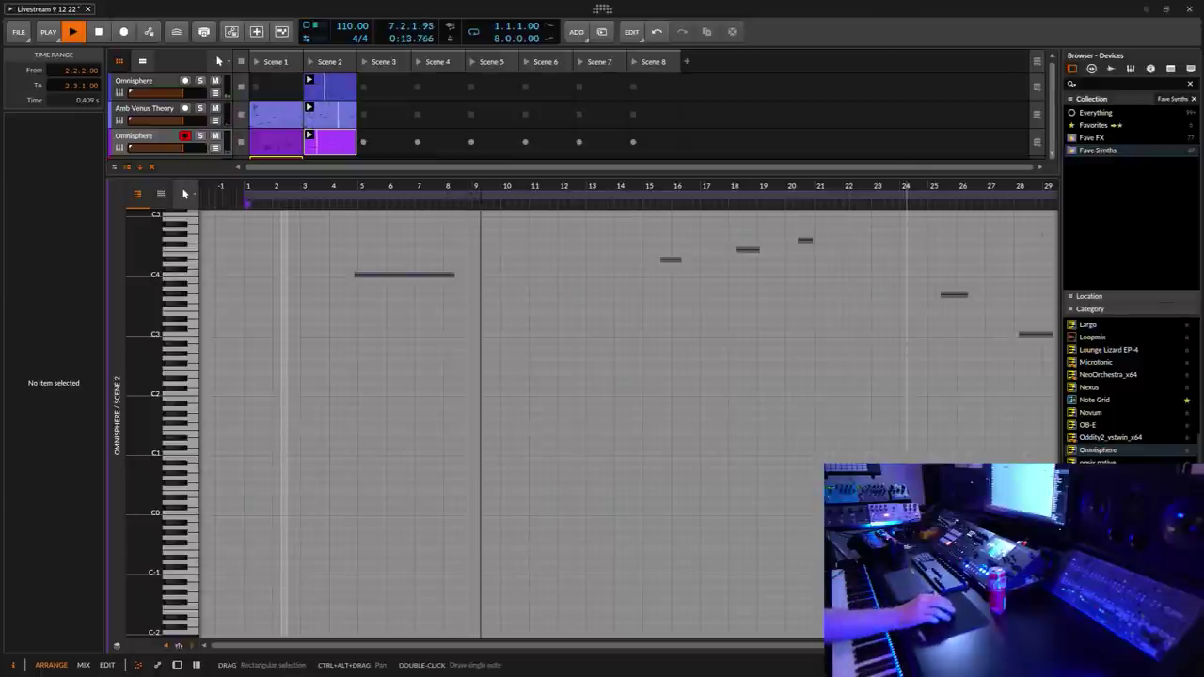
scroll(898, 329, "up", 3)
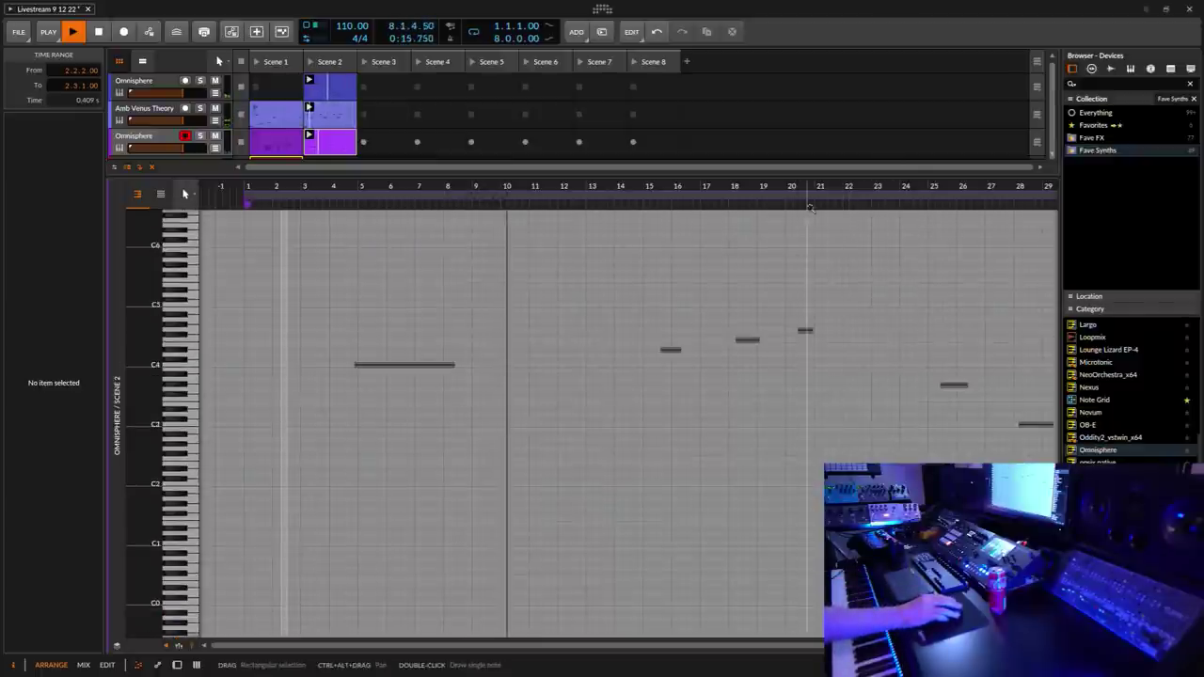
left_click_drag(809, 207, 595, 205)
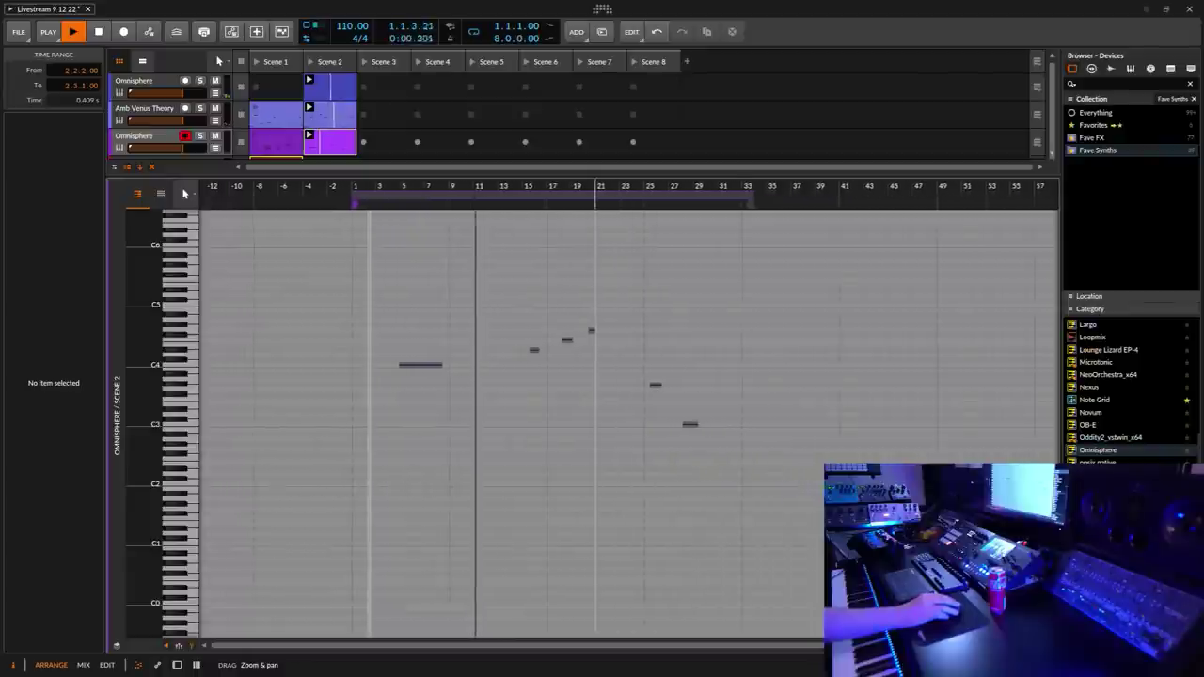
scroll(833, 325, "up", 2)
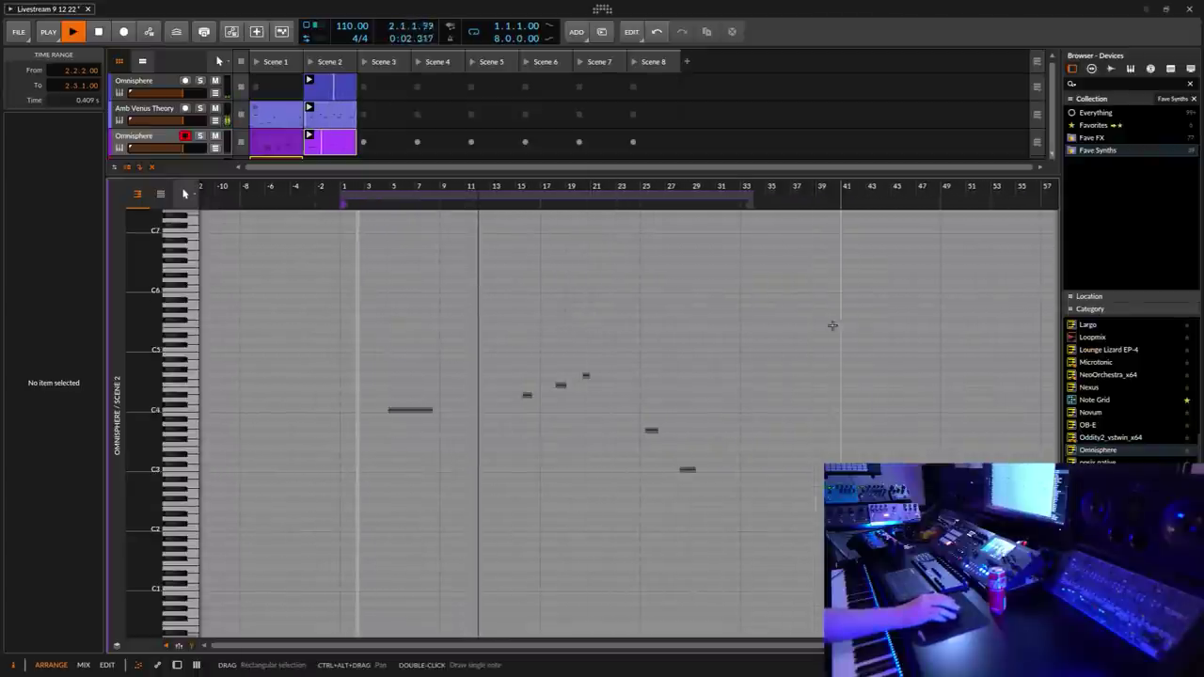
left_click_drag(833, 326, 388, 534)
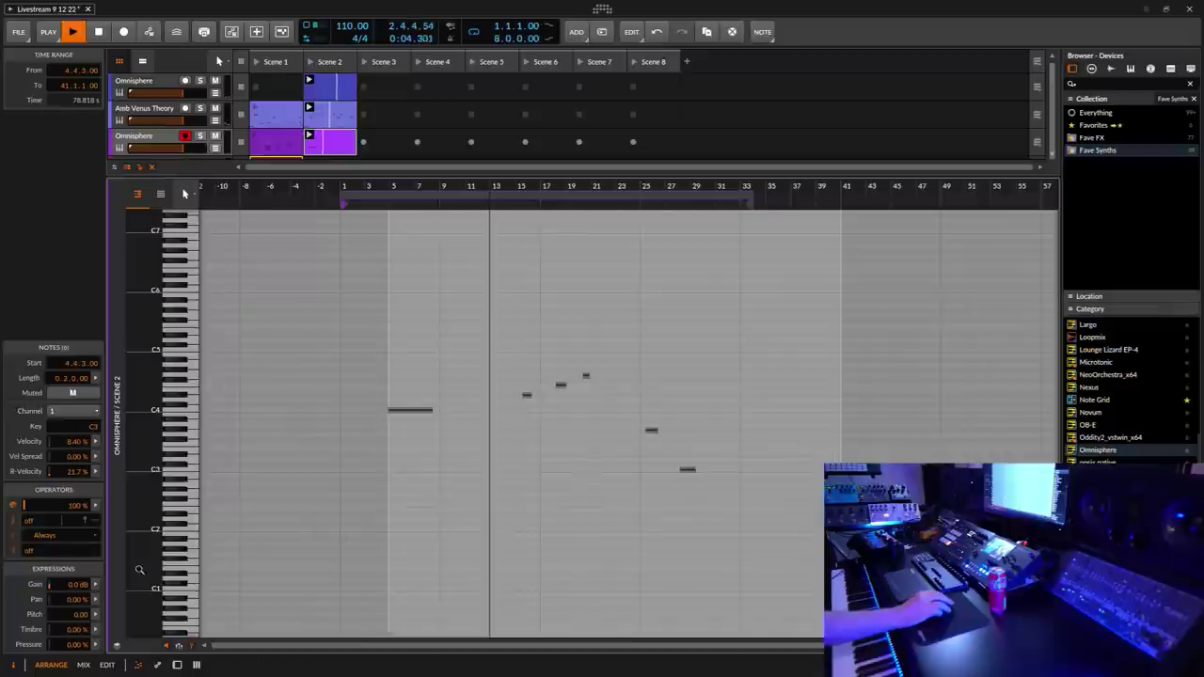
left_click_drag(75, 505, 75, 543)
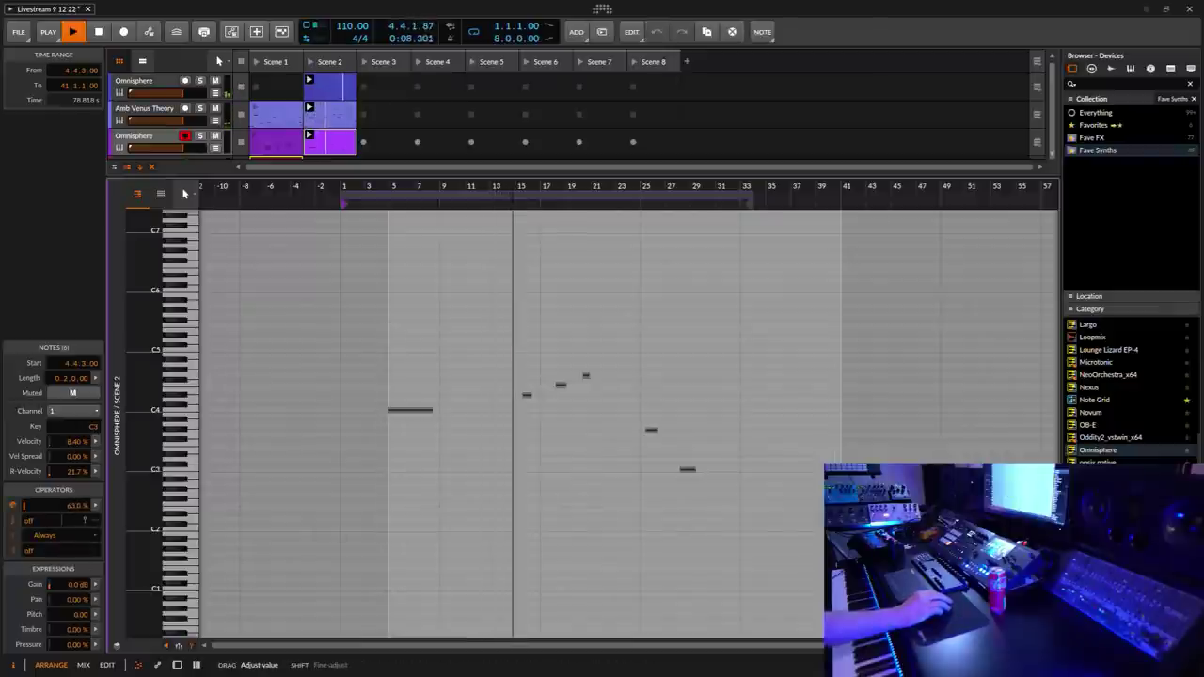
left_click(177, 665)
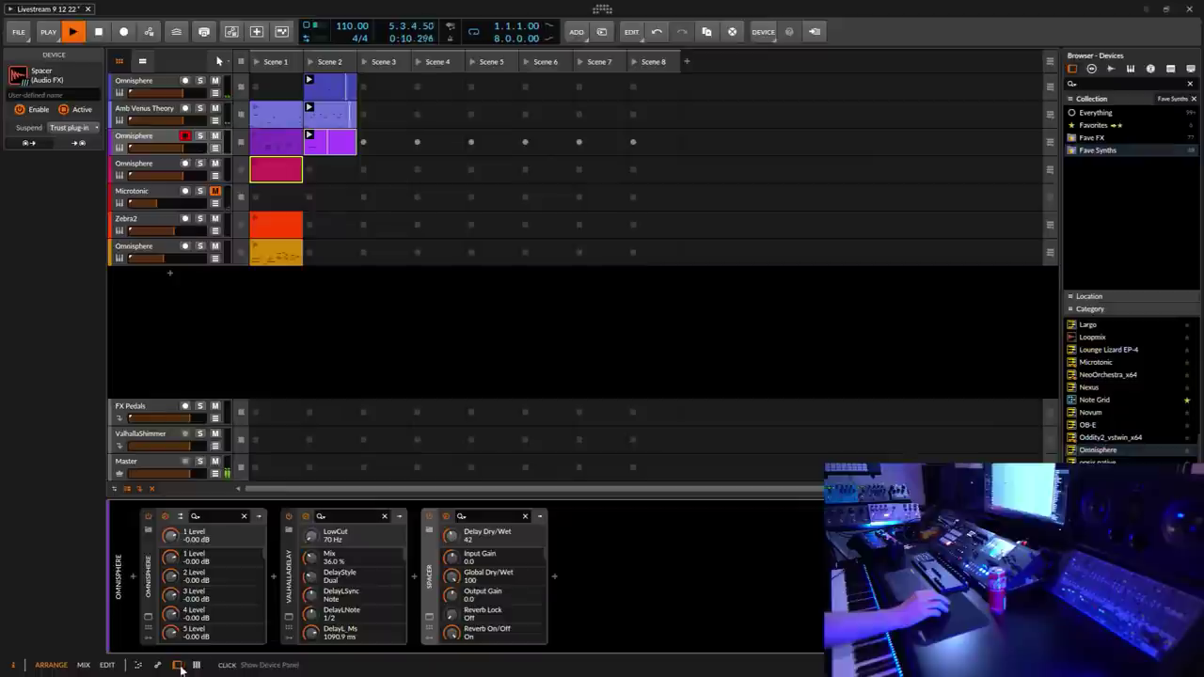
Step: Select the purple Omnisphere track and save the project
left_click(147, 141)
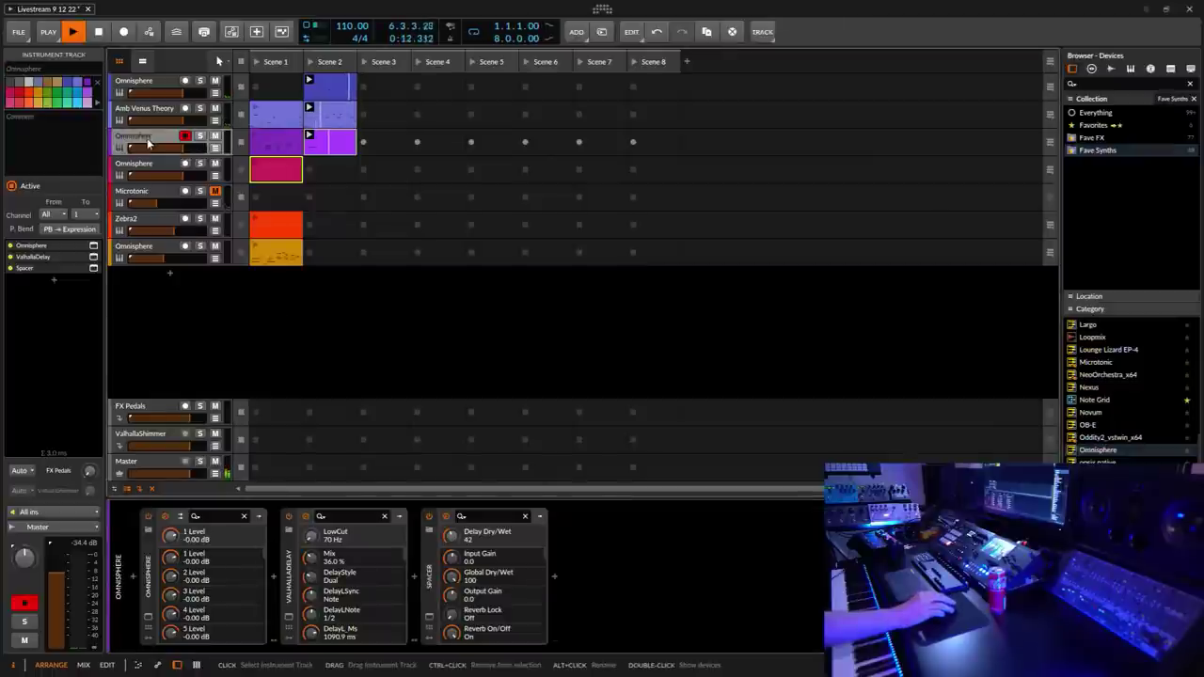
left_click(18, 32)
left_click(44, 94)
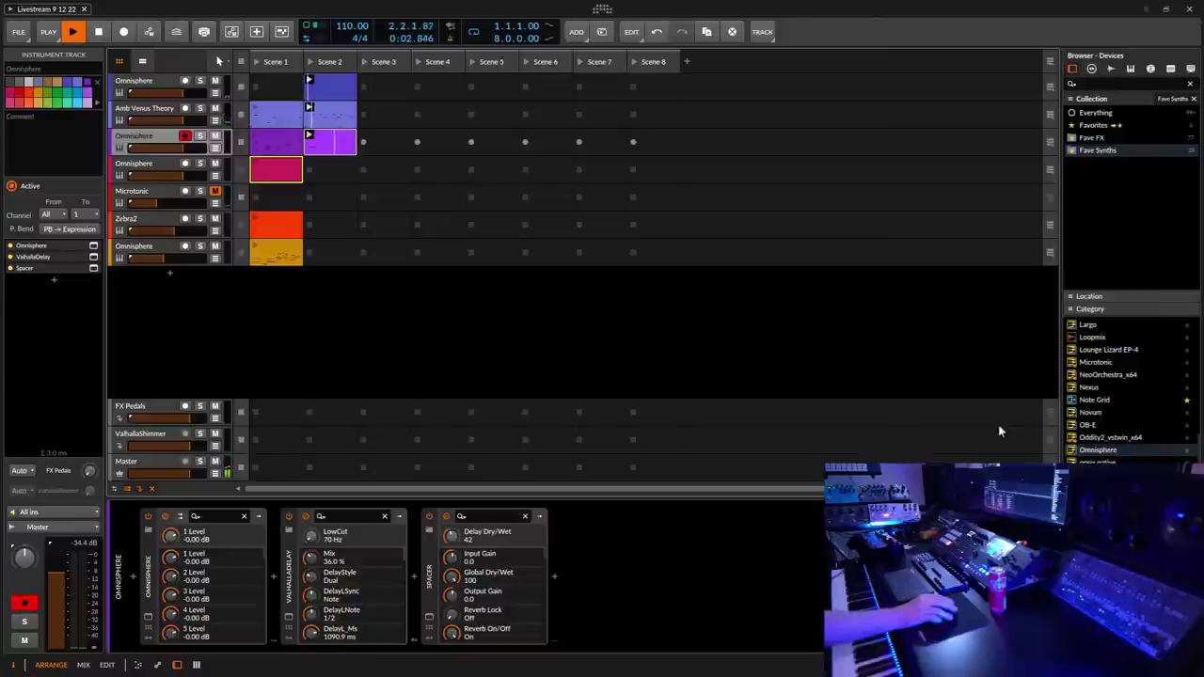
Step: Add Serum from the Fave Synths collection on a new instrument track, and select that track with the plugin window moved aside
left_click_drag(1200, 451, 1202, 338)
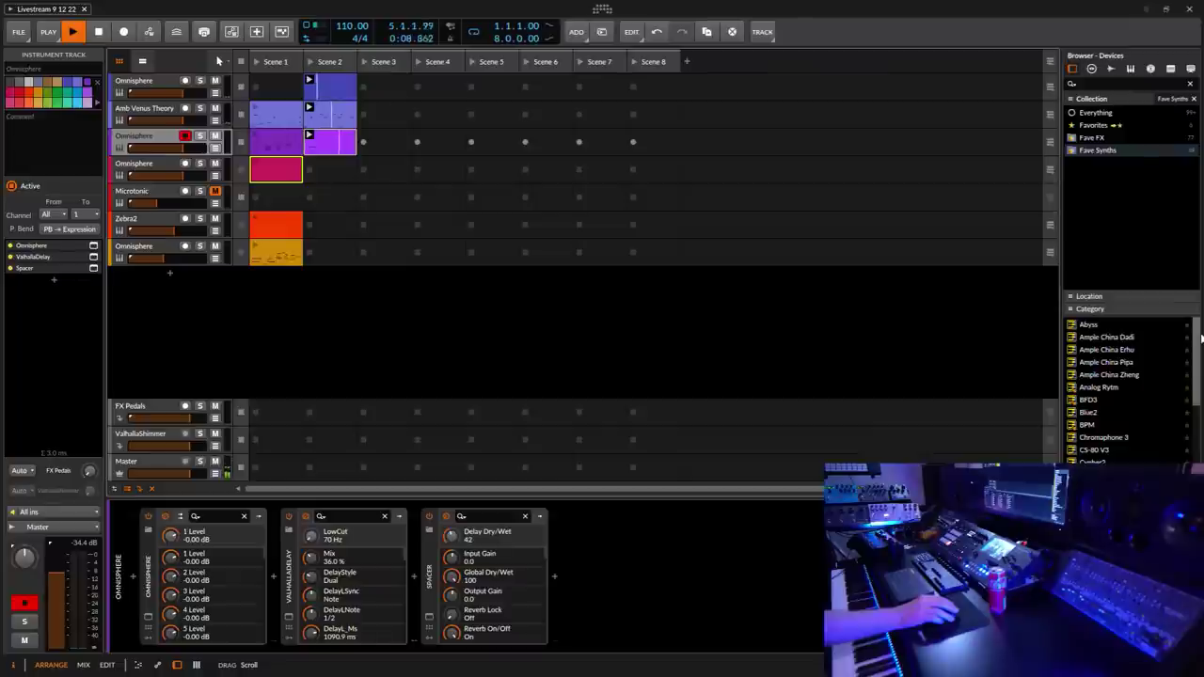
left_click_drag(1201, 337, 1202, 337)
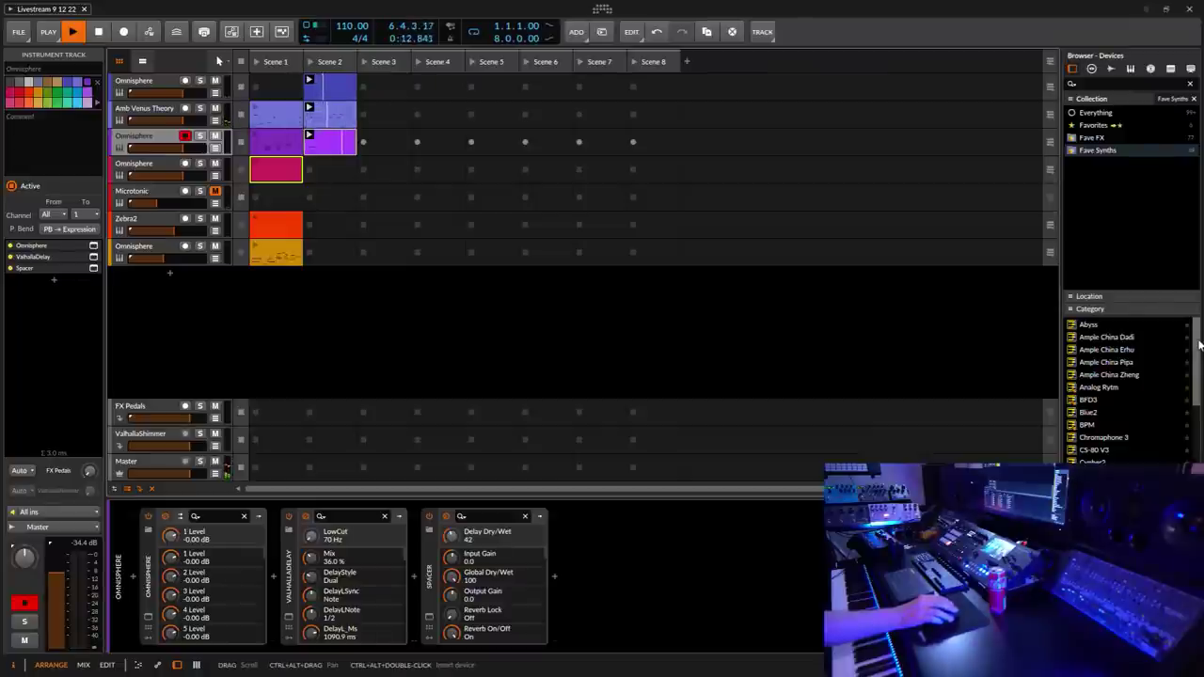
left_click_drag(1201, 345, 1200, 414)
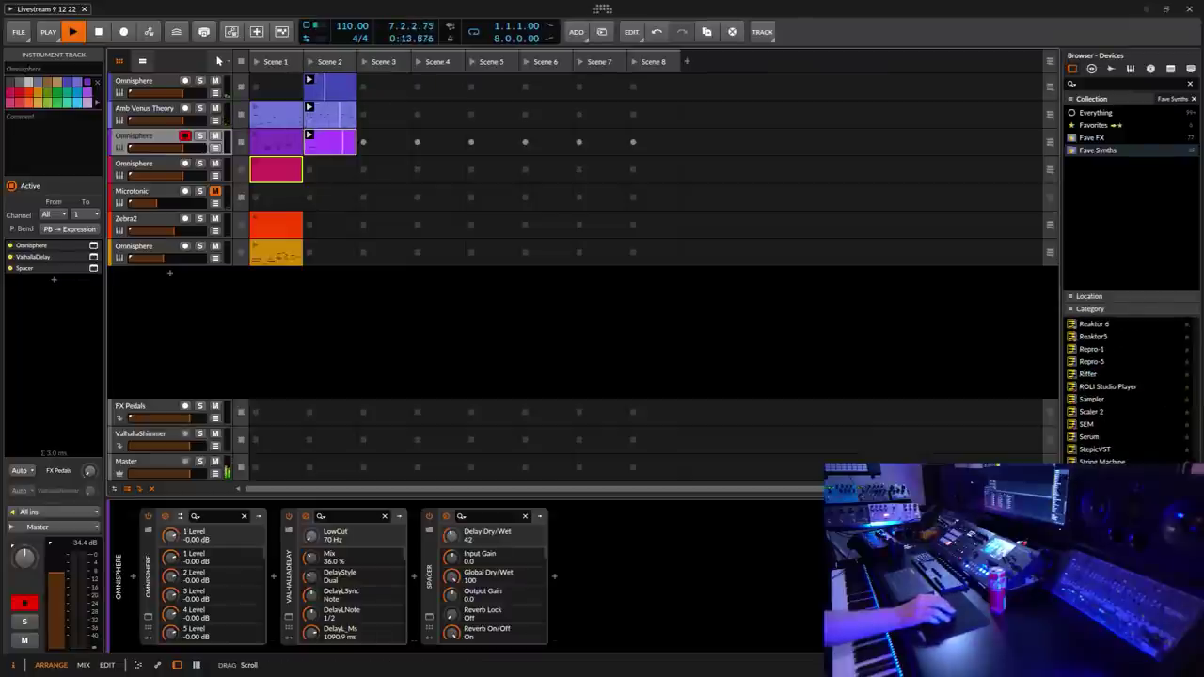
double_click(1088, 437)
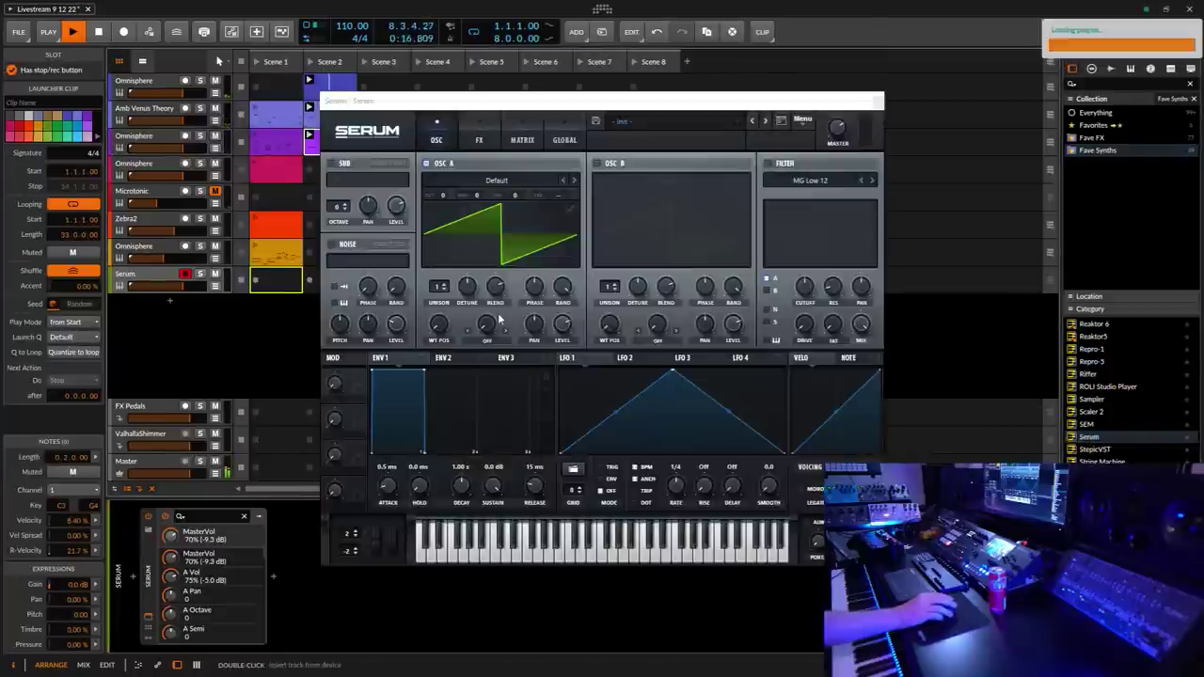
left_click_drag(507, 104, 622, 96)
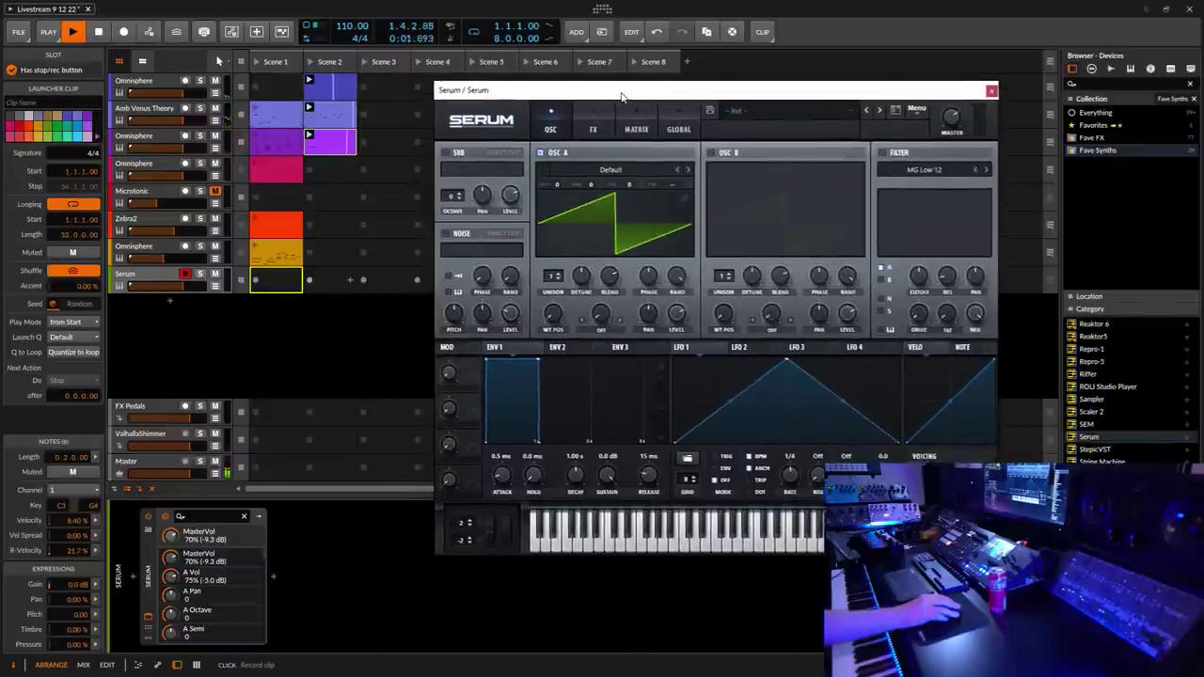
left_click(144, 277)
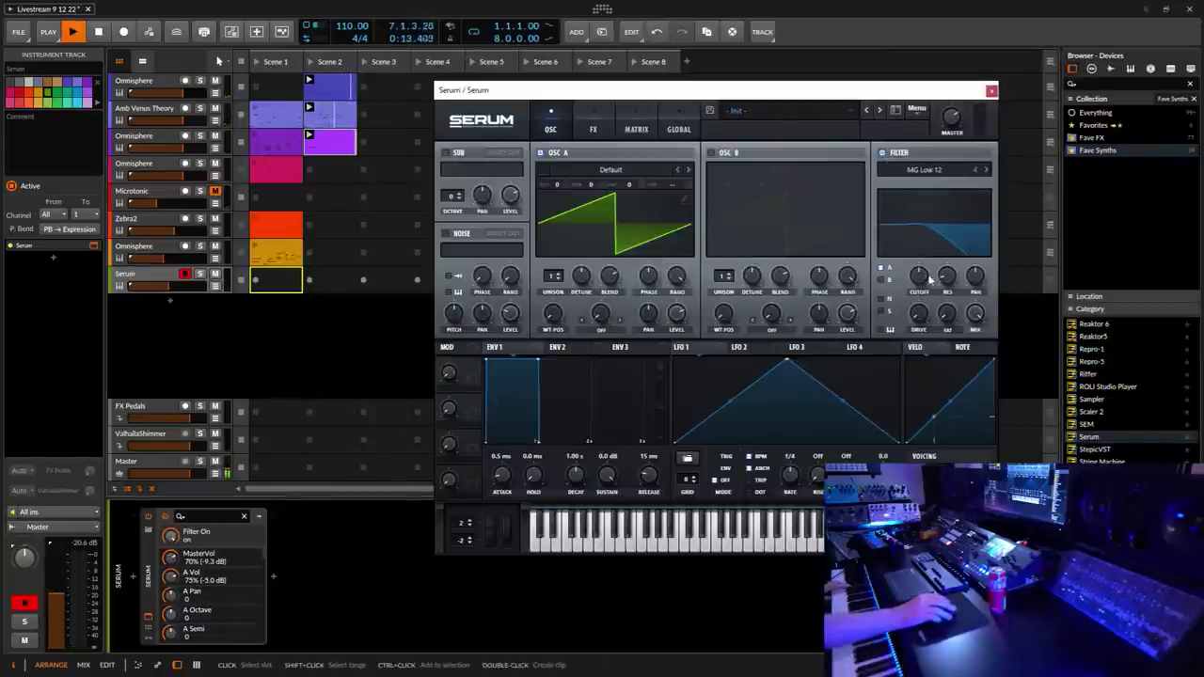
Step: Set Serum's filter to the German LP type, with the cutoff adjusted to 70 and the drive to 21
left_click_drag(930, 281, 941, 283)
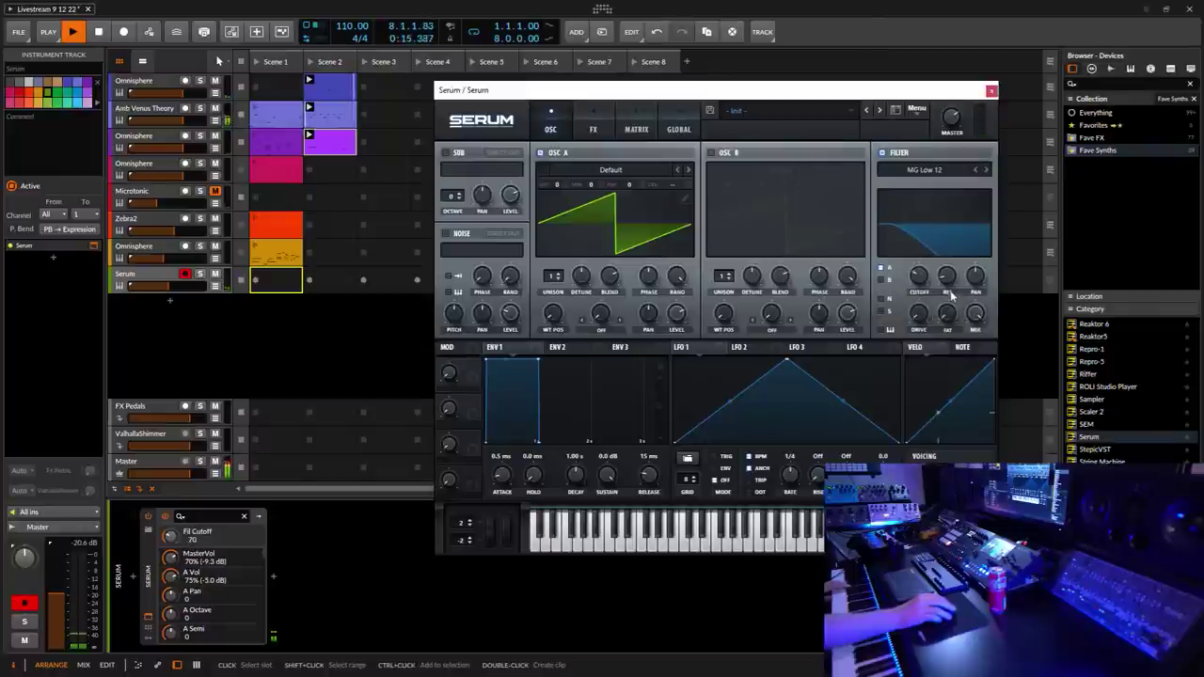
left_click(956, 172)
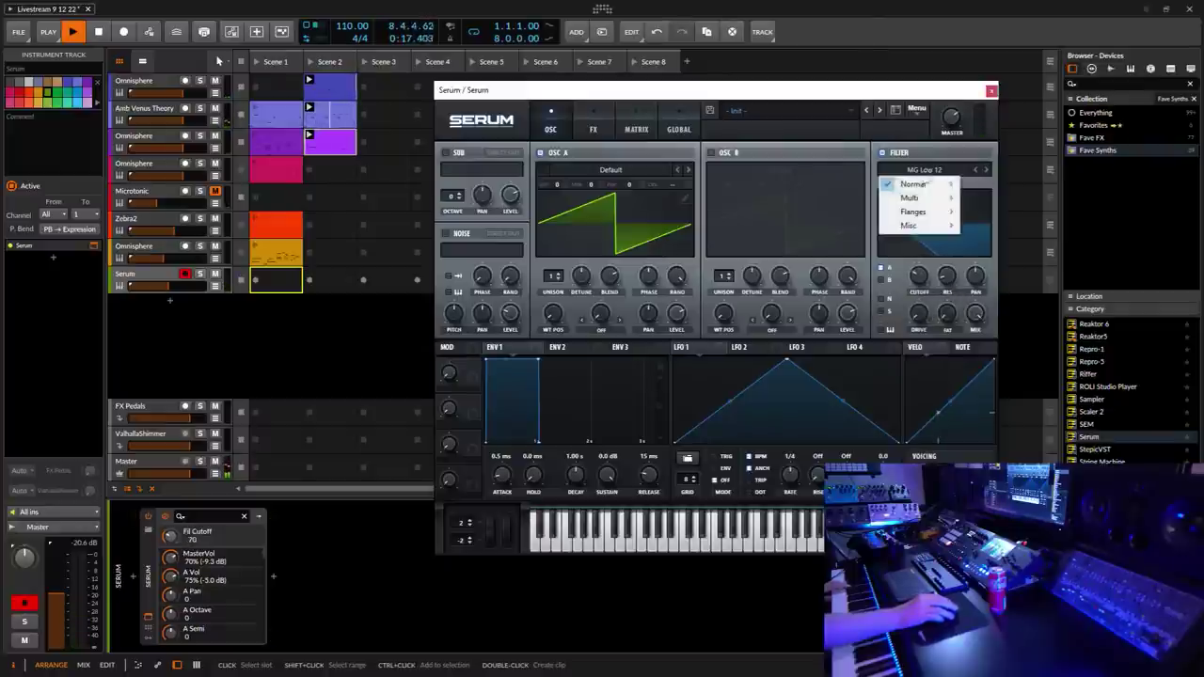
mouse_move(910, 193)
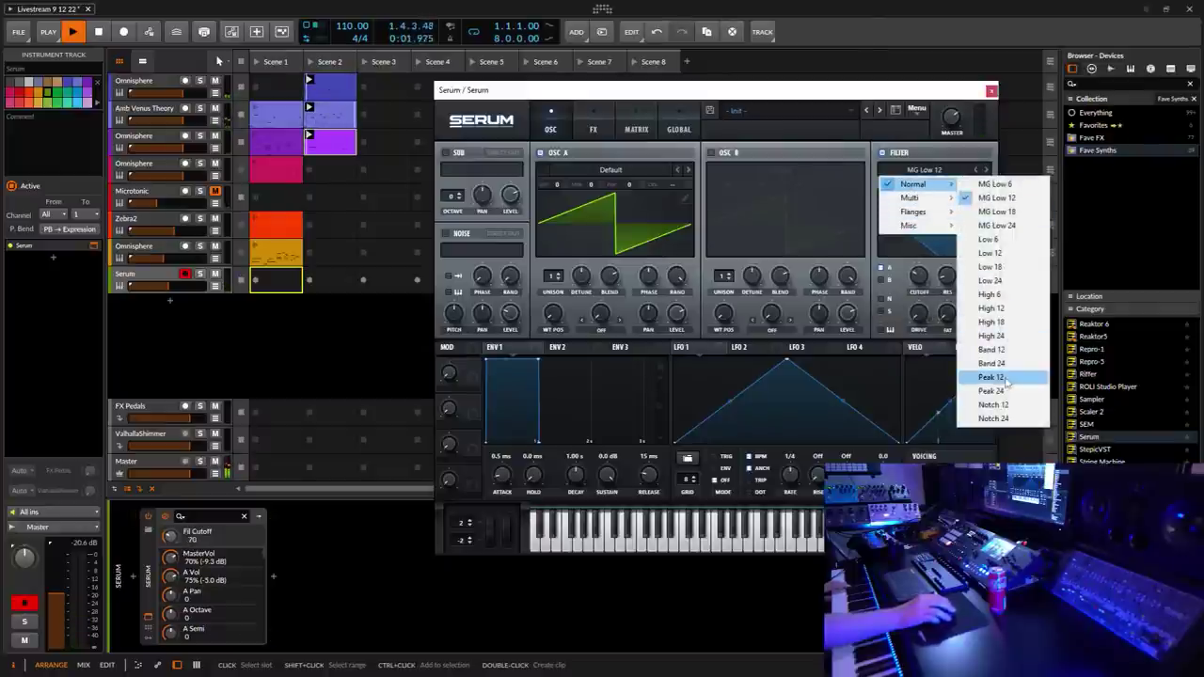
mouse_move(917, 226)
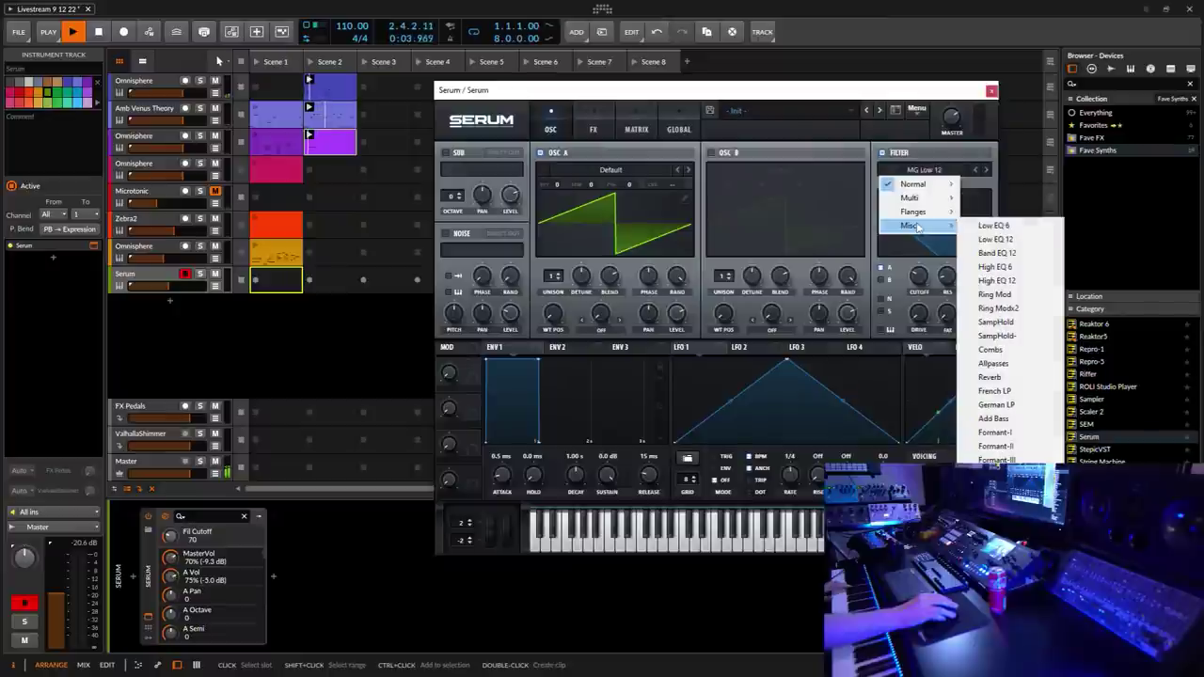
left_click(992, 410)
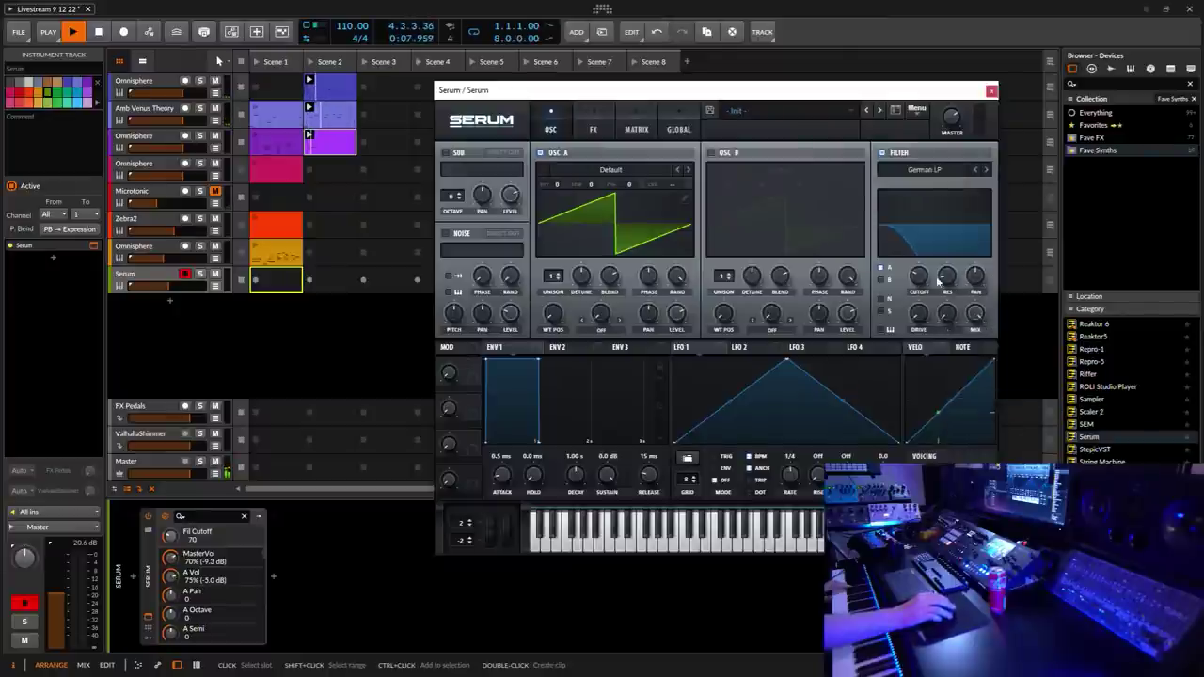
mouse_move(920, 321)
left_mouse_down()
mouse_move(929, 274)
mouse_move(931, 303)
left_mouse_up()
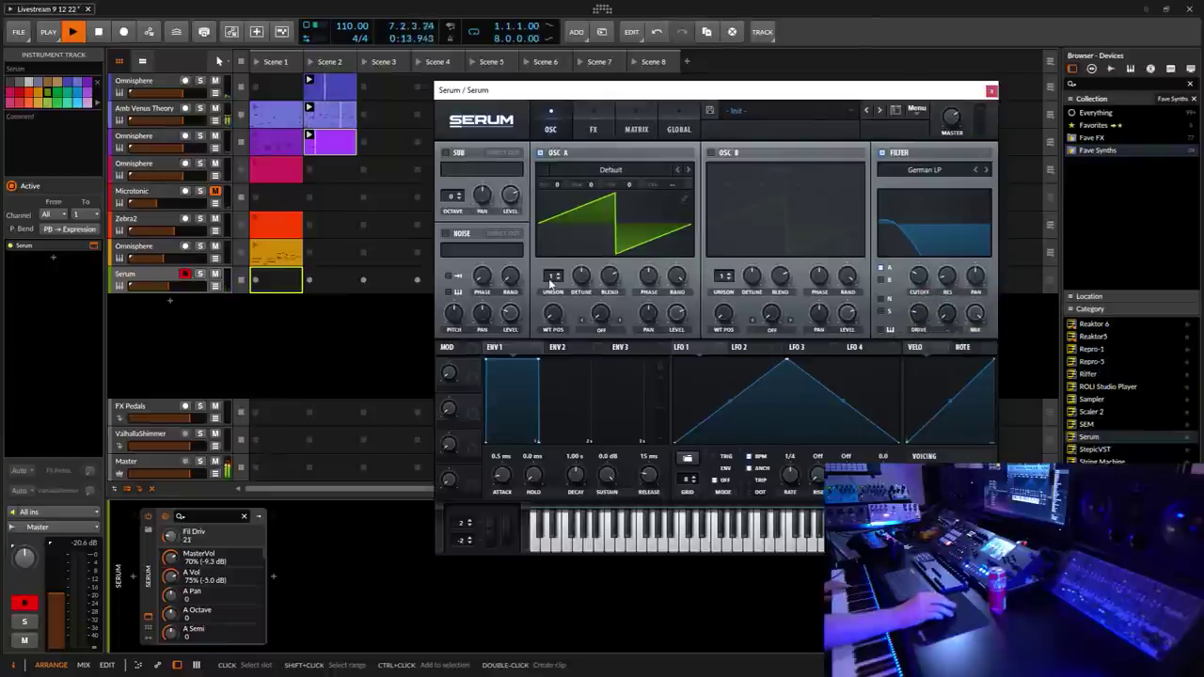
Step: Give Oscillator A five unison voices in Super mode, with the detune set to 0.09
left_click_drag(551, 282, 579, 298)
left_click(678, 129)
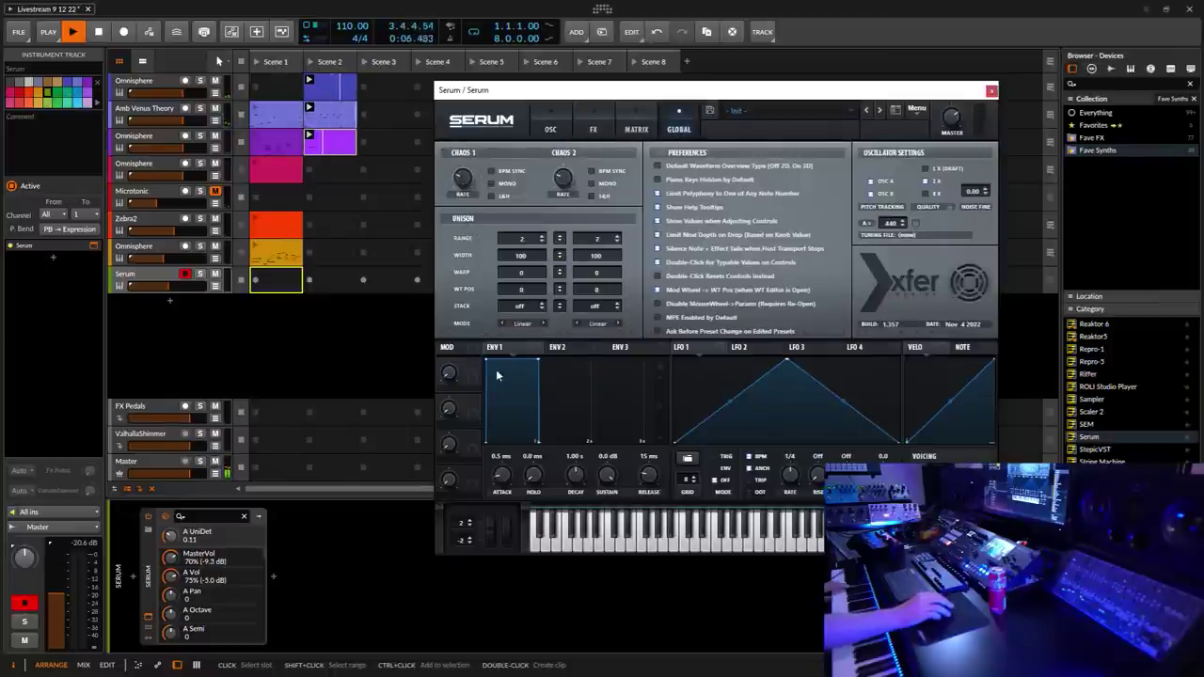
left_click(522, 323)
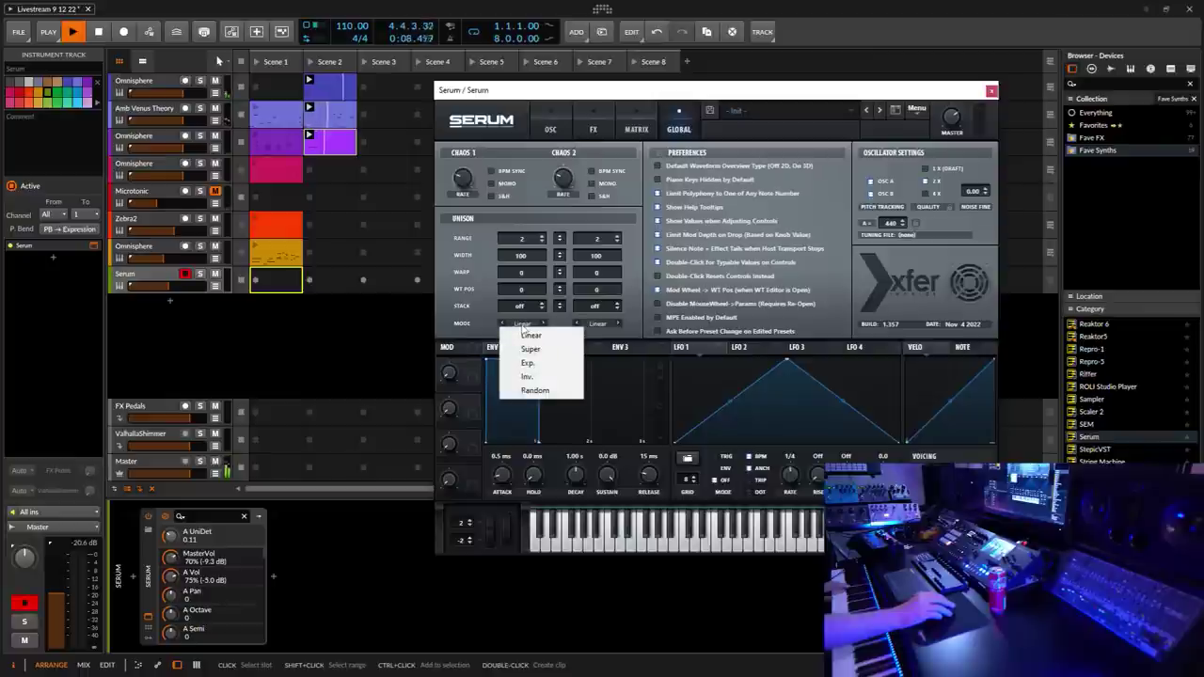
left_click(527, 350)
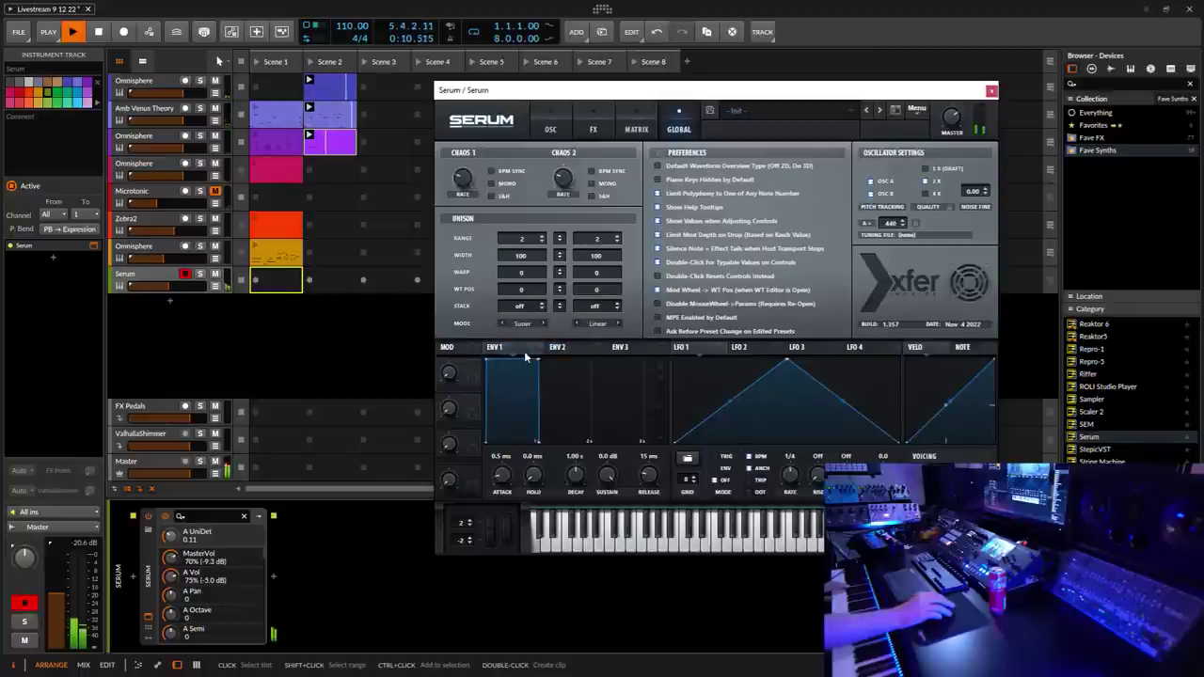
left_click(552, 127)
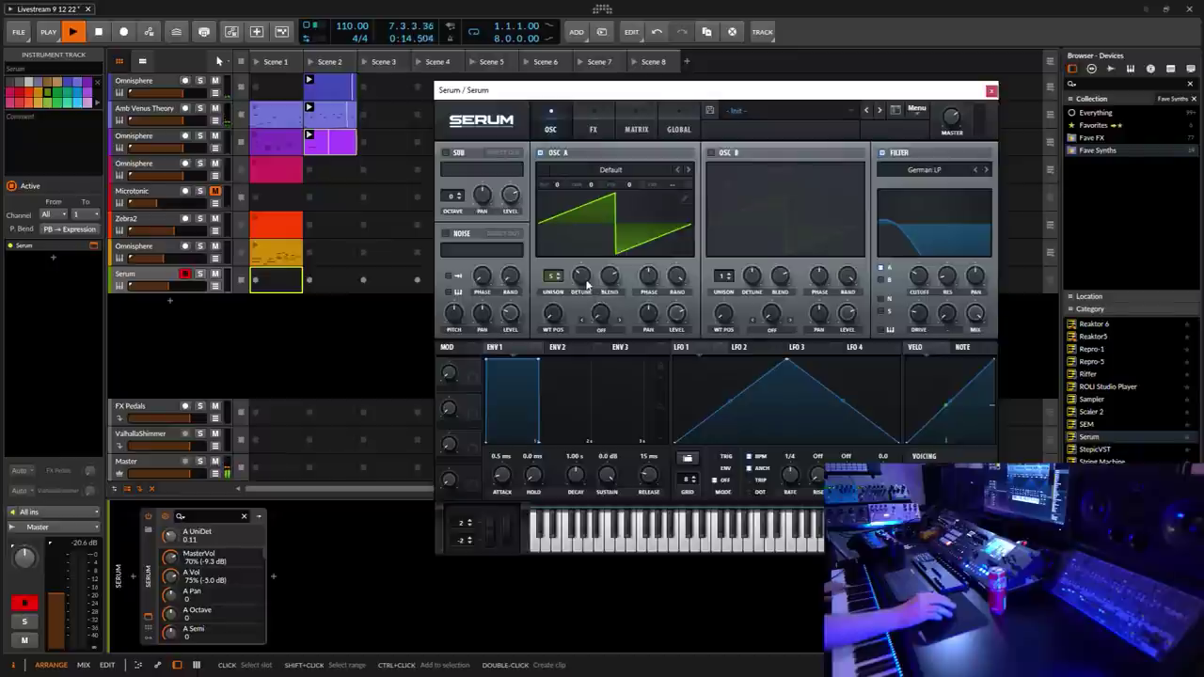
left_click_drag(586, 285, 587, 294)
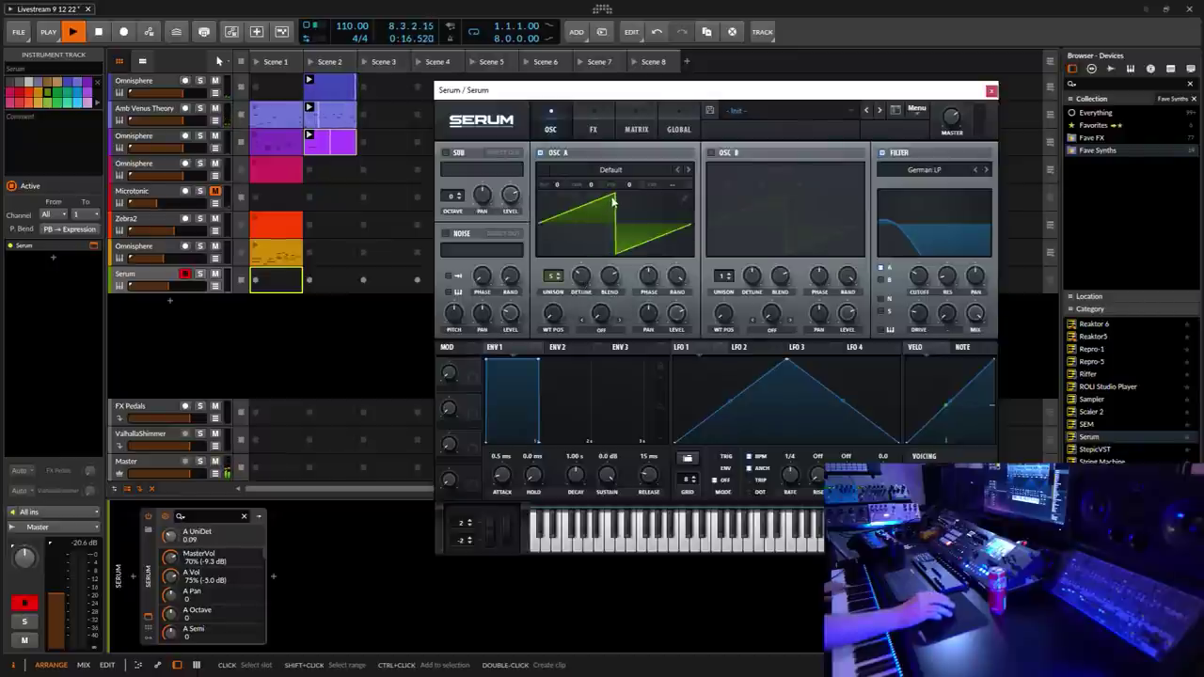
Step: Set the filter cutoff to 86, Oscillator A's octave to -1 and Env 1's release to about 150 ms, and lower the Serum track's volume
left_click_drag(917, 280, 929, 284)
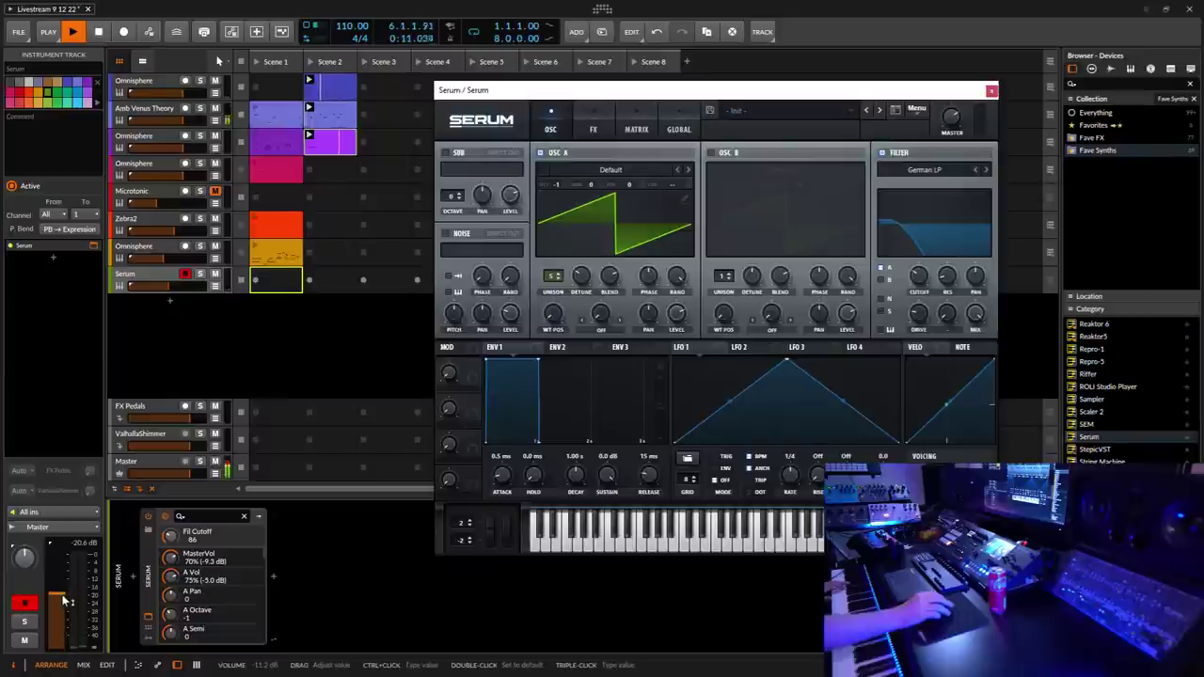
mouse_move(59, 600)
left_mouse_down()
mouse_move(59, 612)
mouse_move(61, 582)
left_mouse_up()
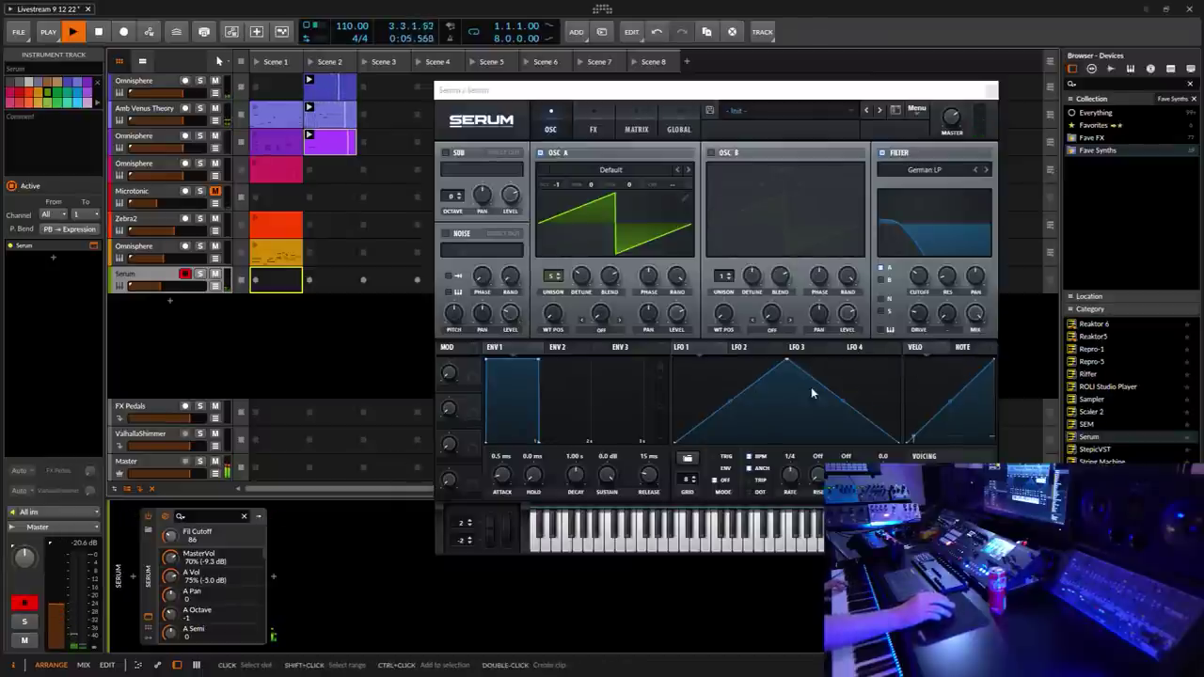
left_click_drag(644, 486, 591, 440)
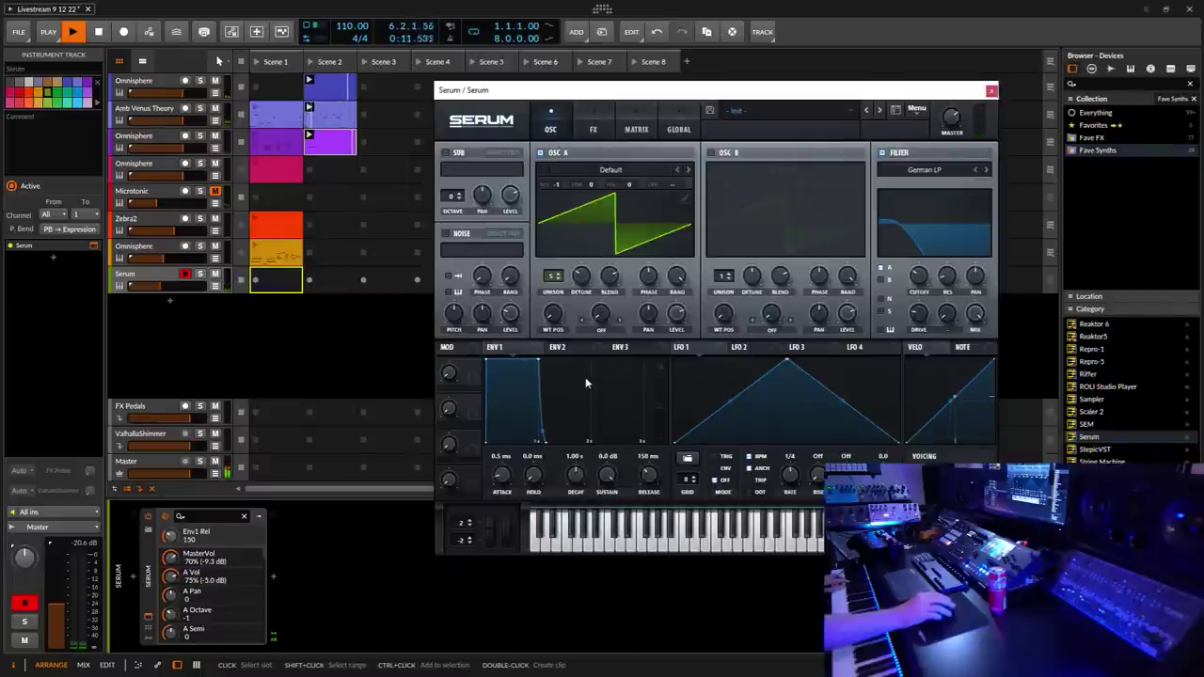
Step: Assign Env 2 to modulate Serum's filter cutoff with a small positive amount
left_click(563, 349)
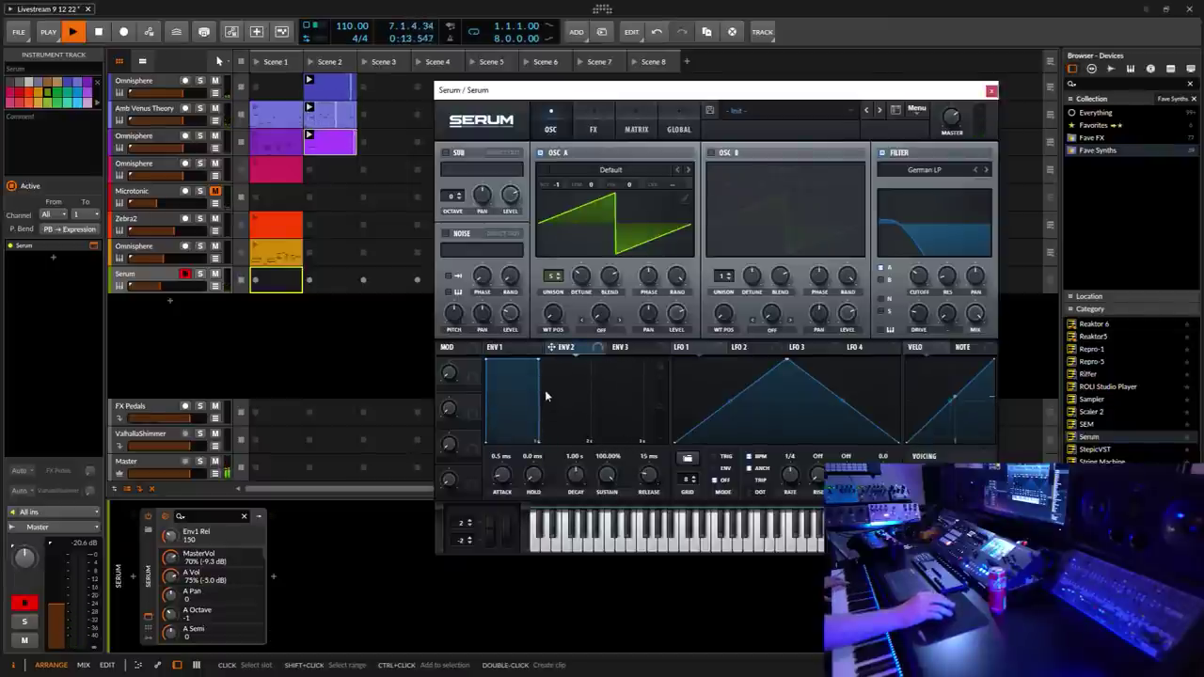
left_click_drag(562, 350, 856, 308)
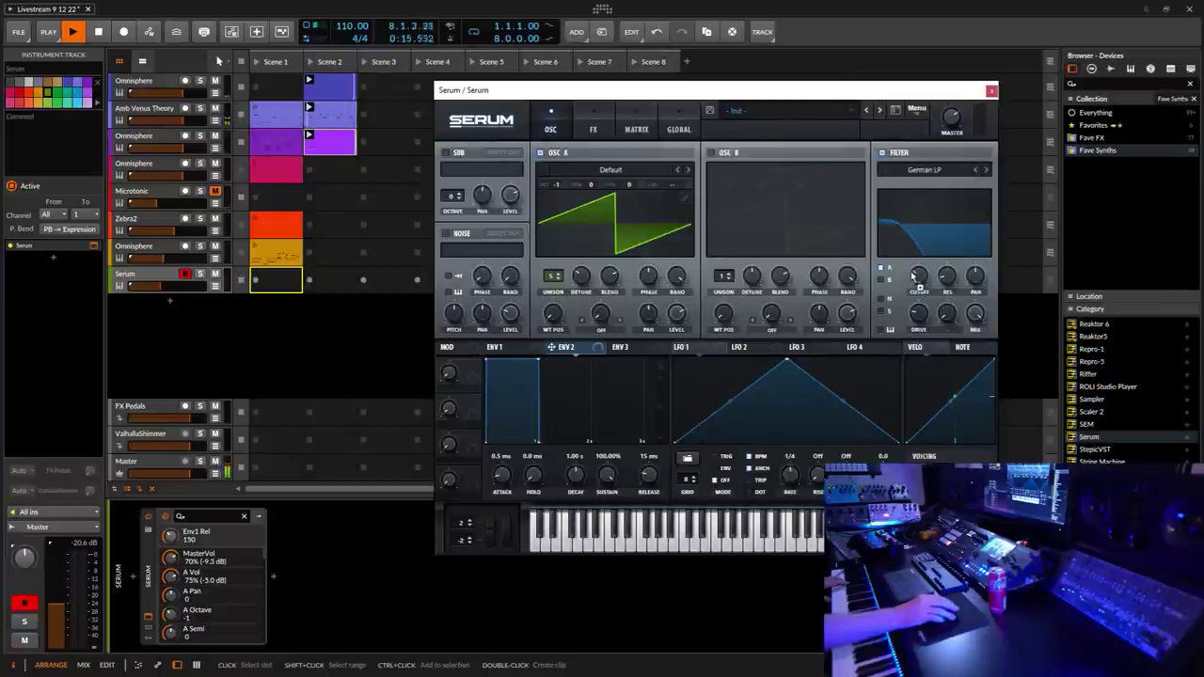
left_click_drag(924, 282, 906, 277)
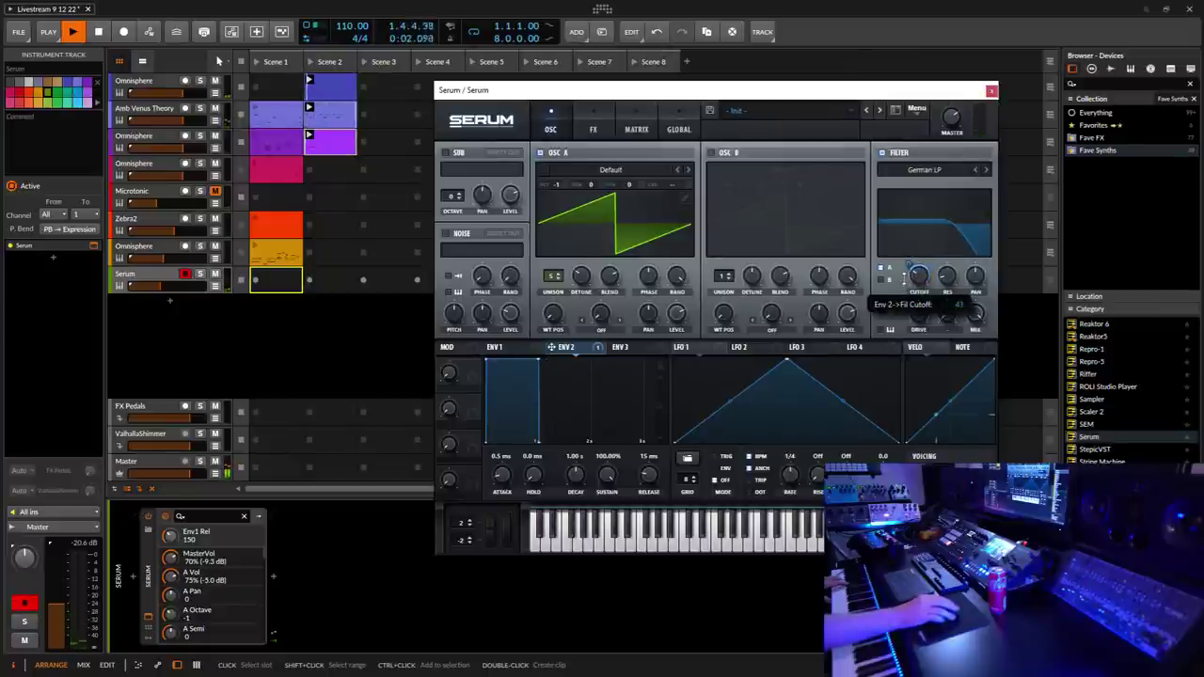
left_click_drag(906, 276, 903, 303)
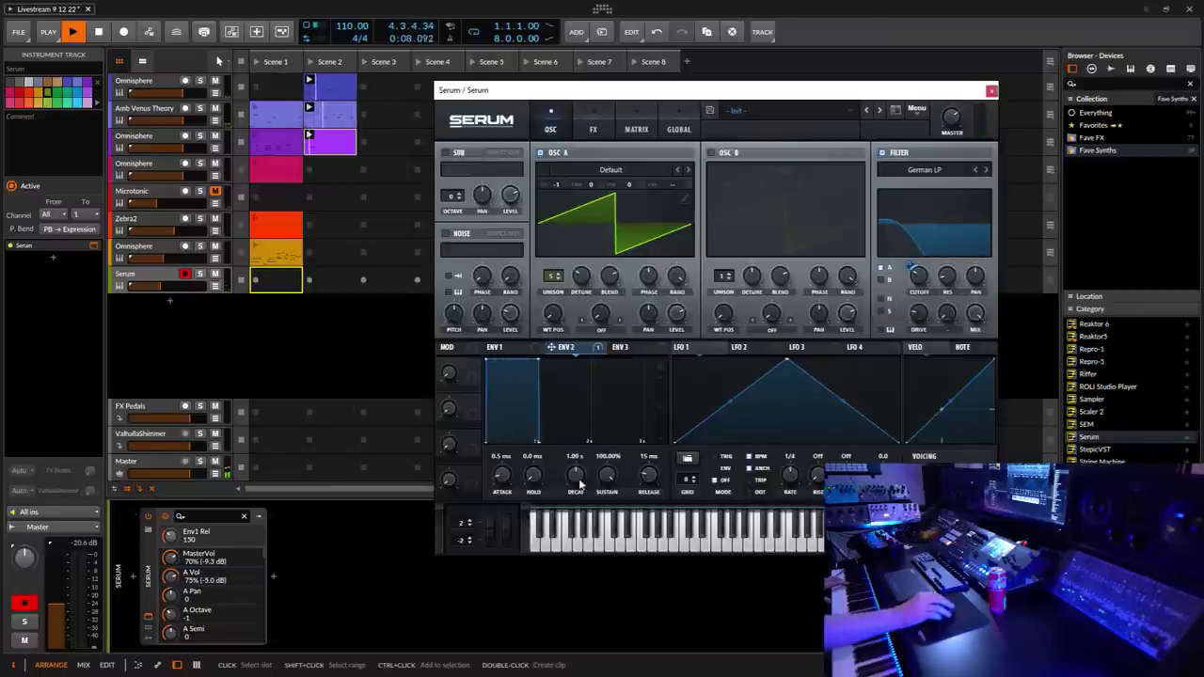
Step: Set Env 2's sustain to 0% and its release to 574 ms, and enable the sub oscillator at octave -1
left_click_drag(607, 481, 611, 546)
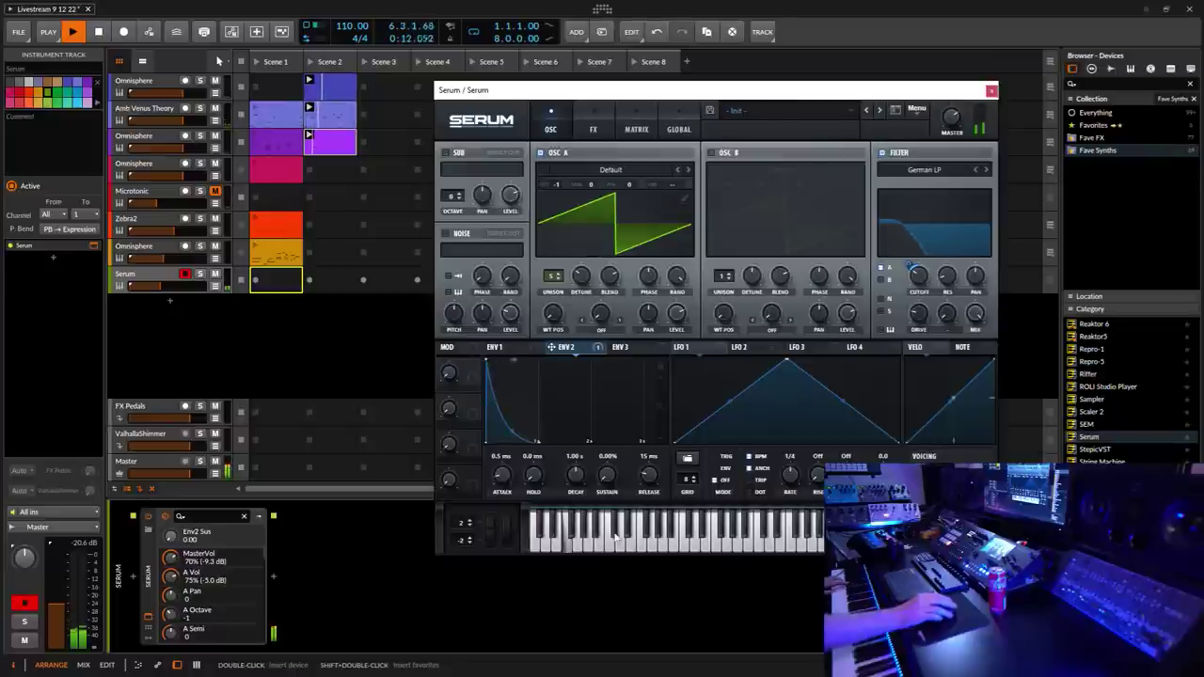
left_click_drag(643, 484, 657, 457)
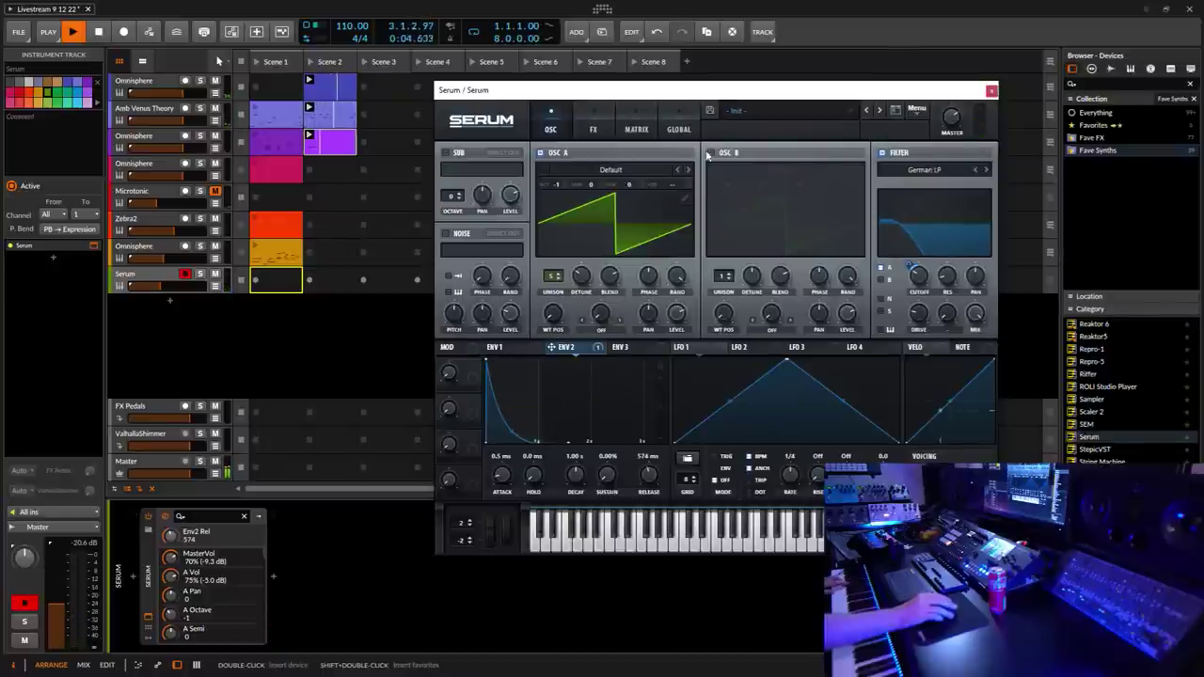
left_click(446, 152)
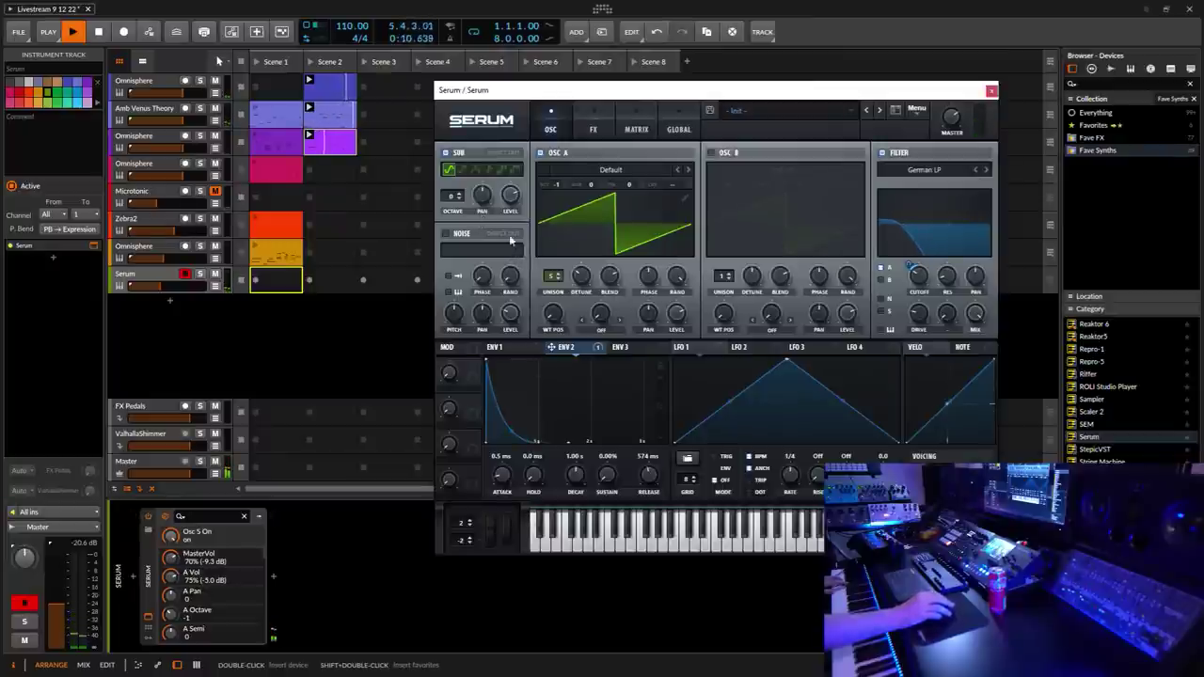
left_click_drag(449, 200, 454, 210)
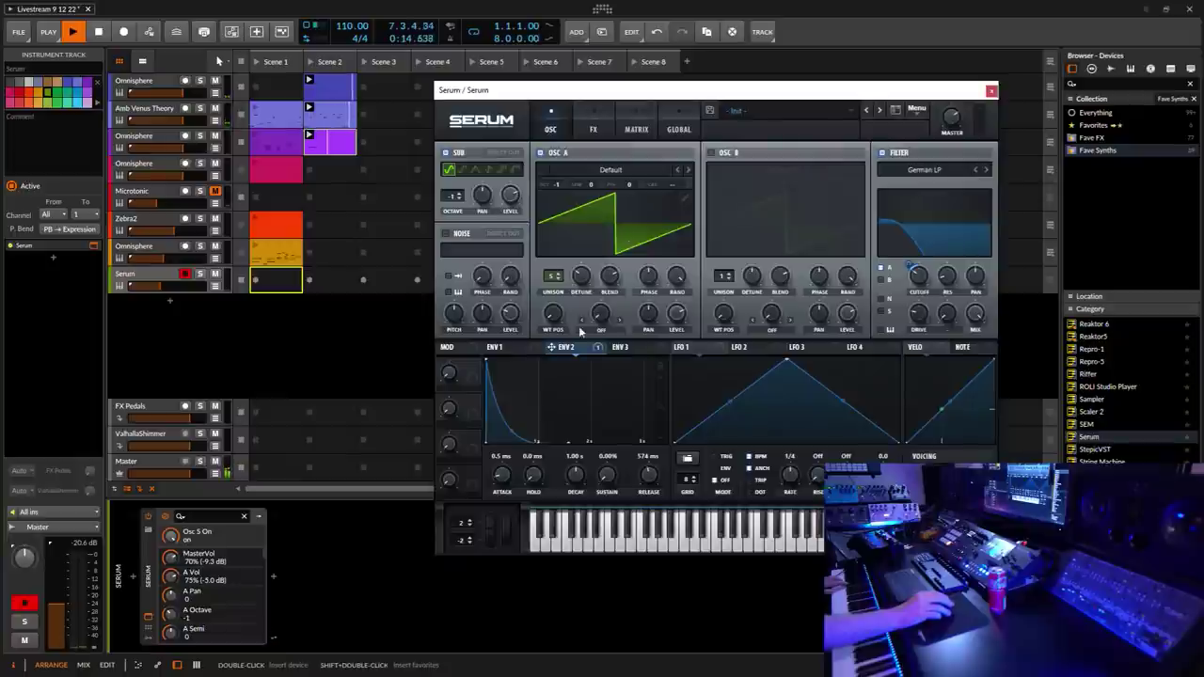
Step: Set Oscillator A's detune to 0.15 and the filter cutoff to 63, and slightly lower the Serum track's volume
left_click_drag(588, 292, 585, 279)
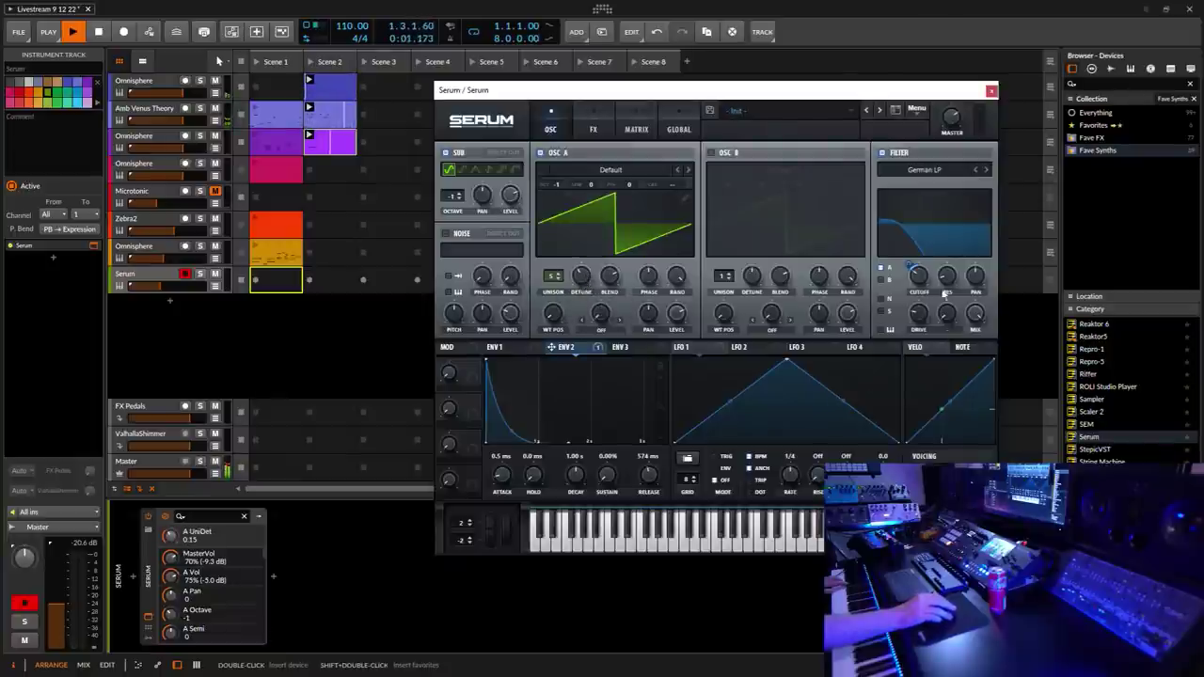
left_click_drag(922, 280, 921, 292)
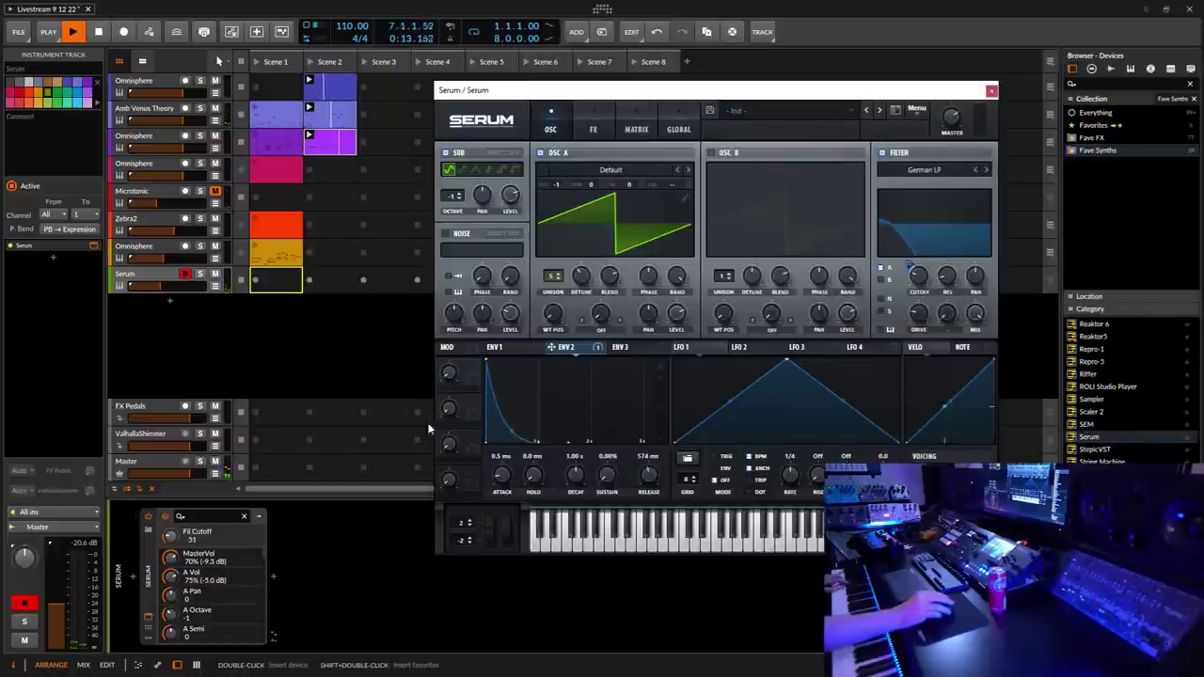
left_click(26, 553)
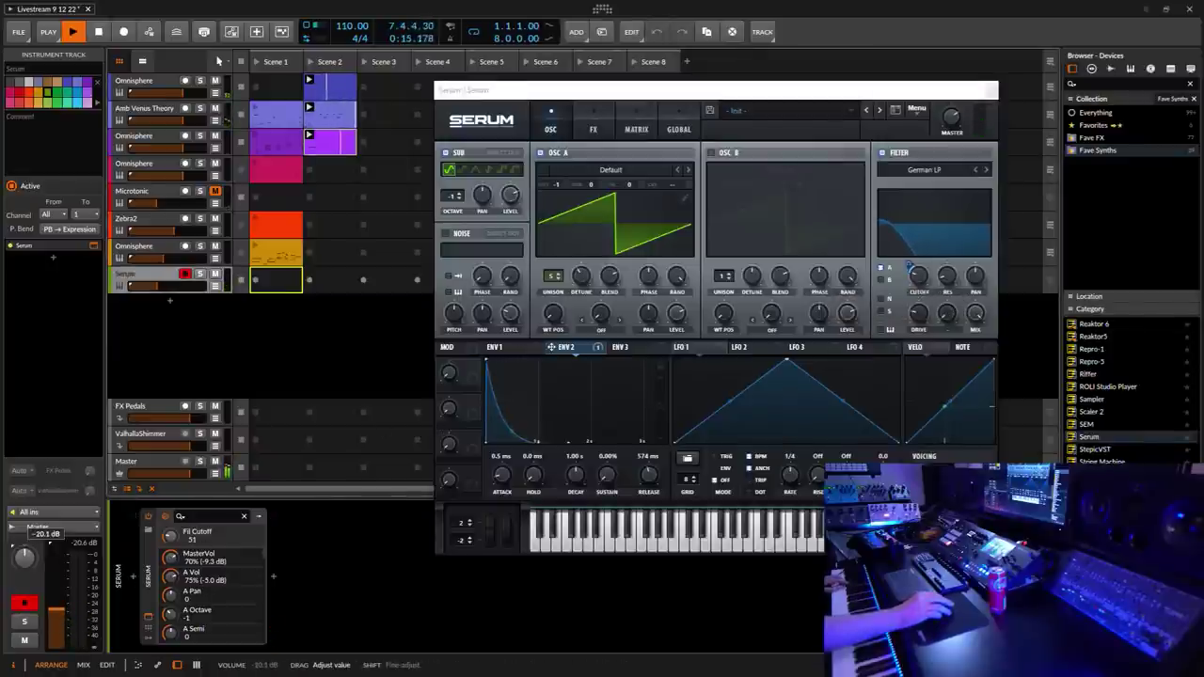
left_click_drag(25, 553, 26, 555)
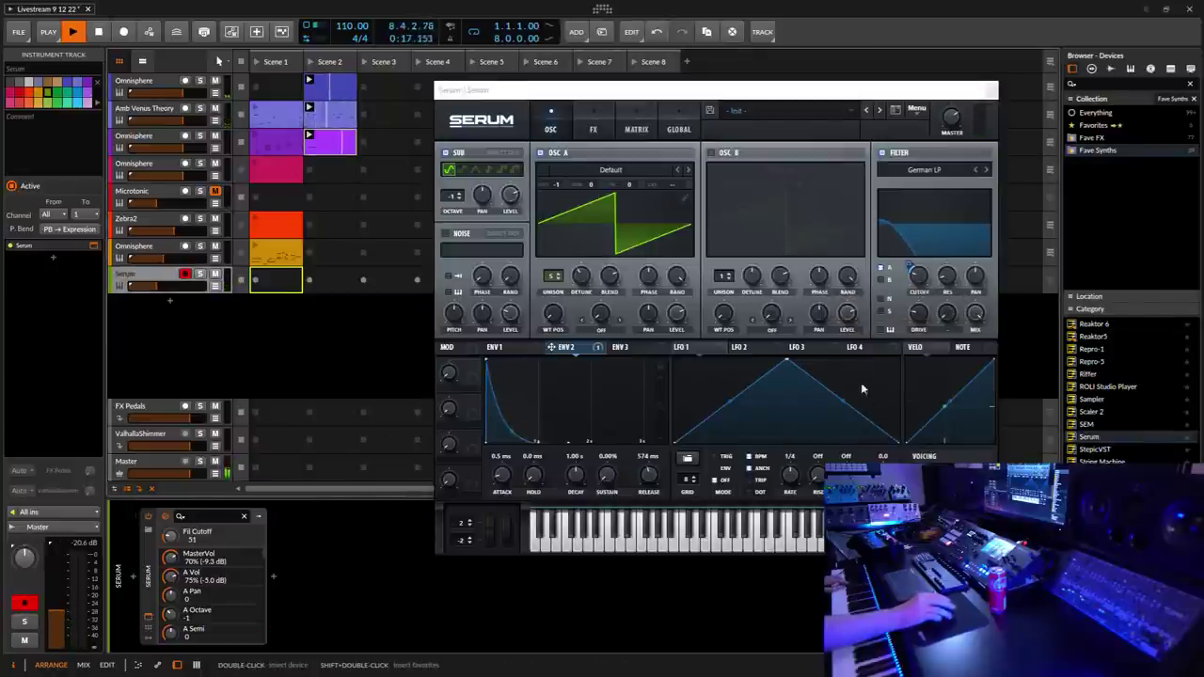
left_click(913, 271)
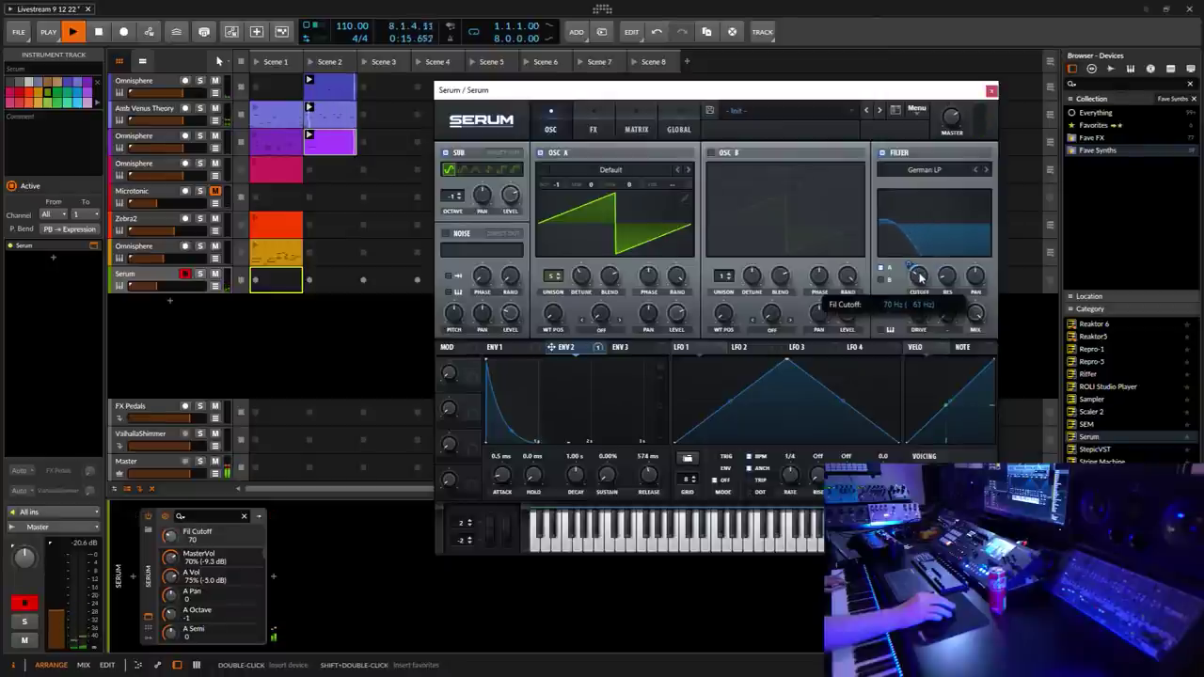
Step: Set Oscillator A's warp mode to Asym - with an amount of 23, and raise the filter cutoff to 122
left_click(602, 334)
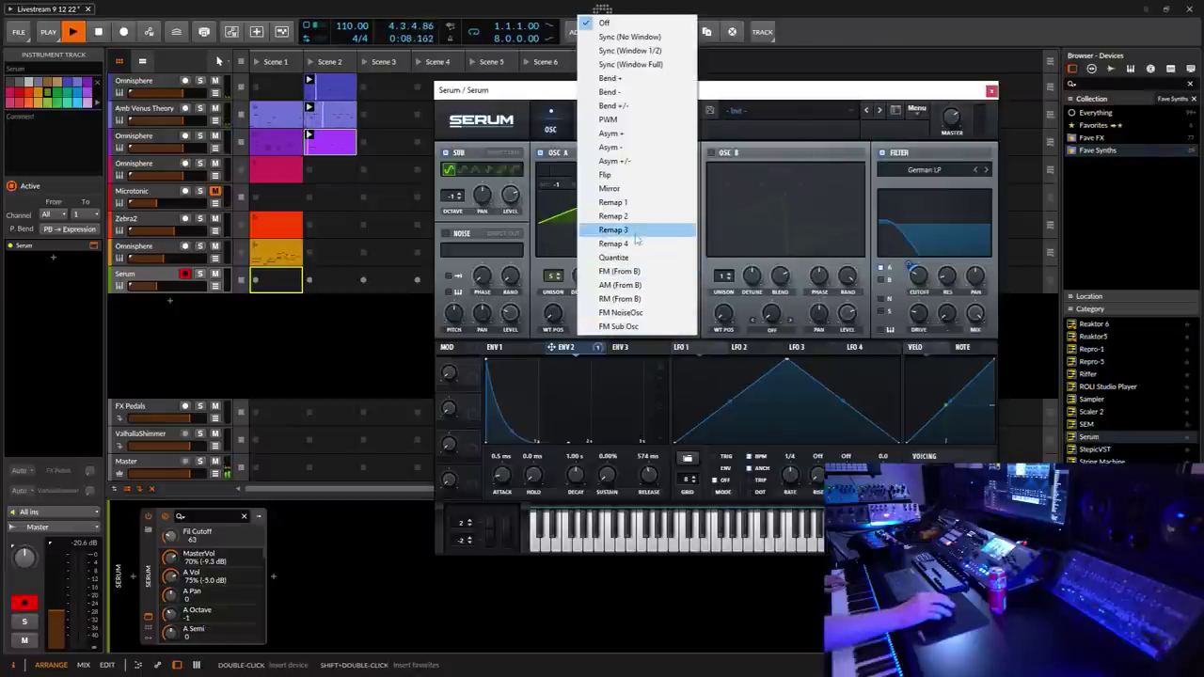
left_click(612, 147)
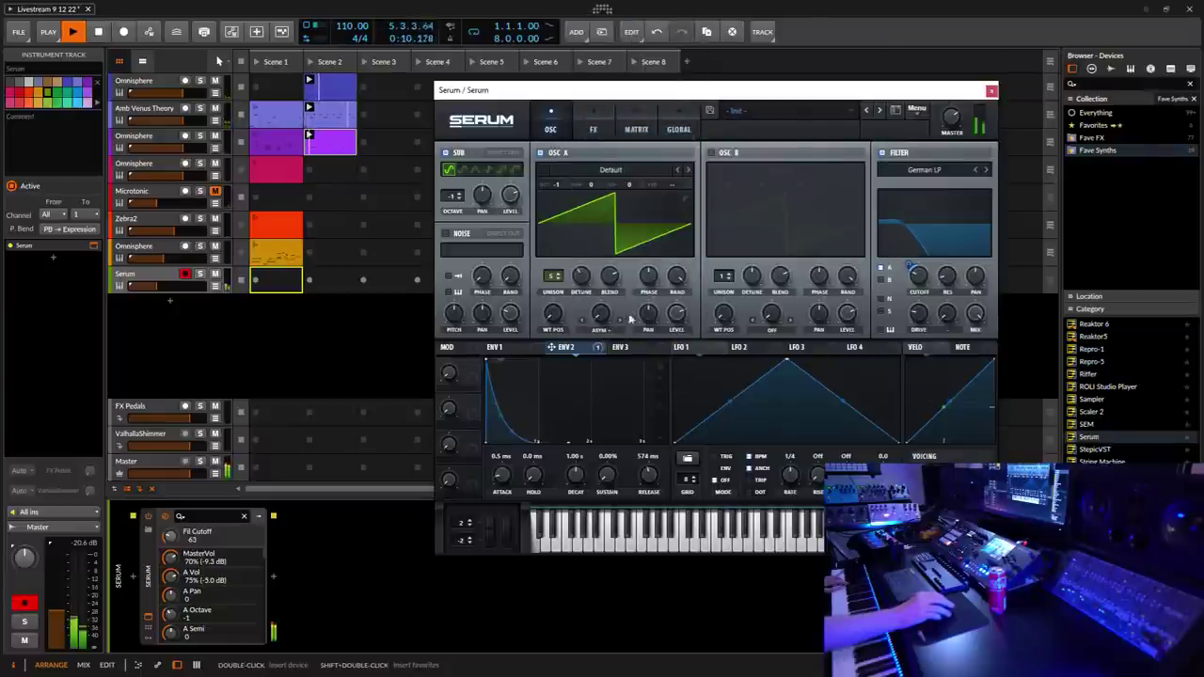
left_click_drag(606, 314, 615, 282)
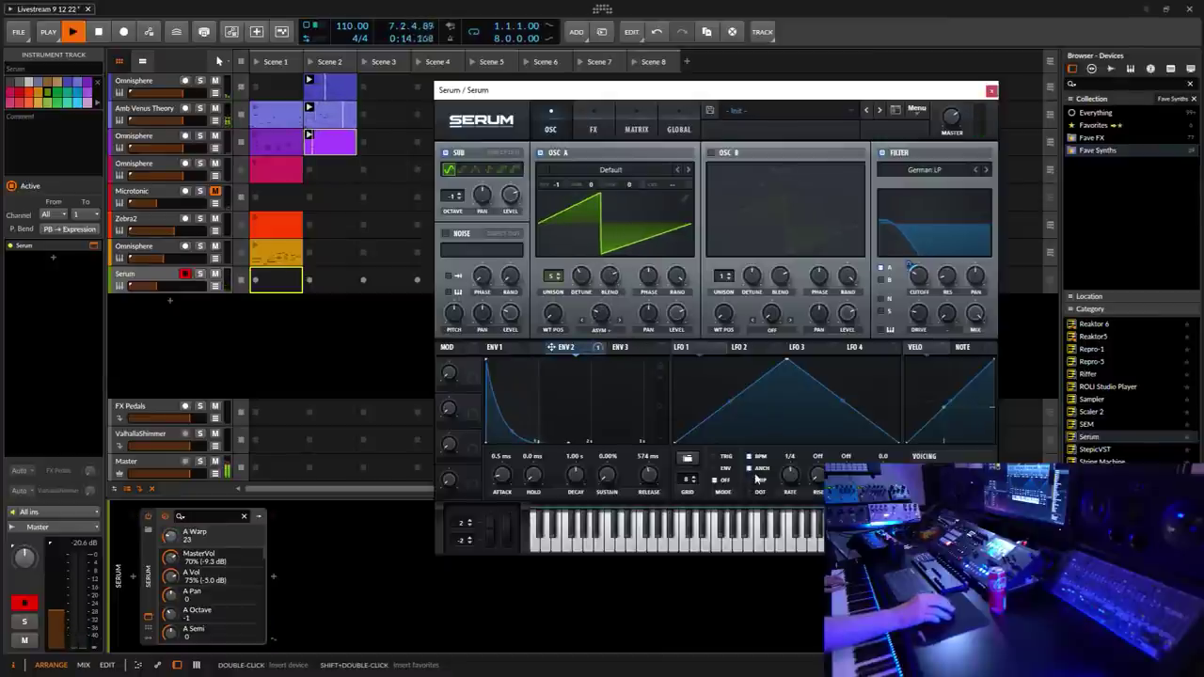
left_click_drag(918, 284, 926, 271)
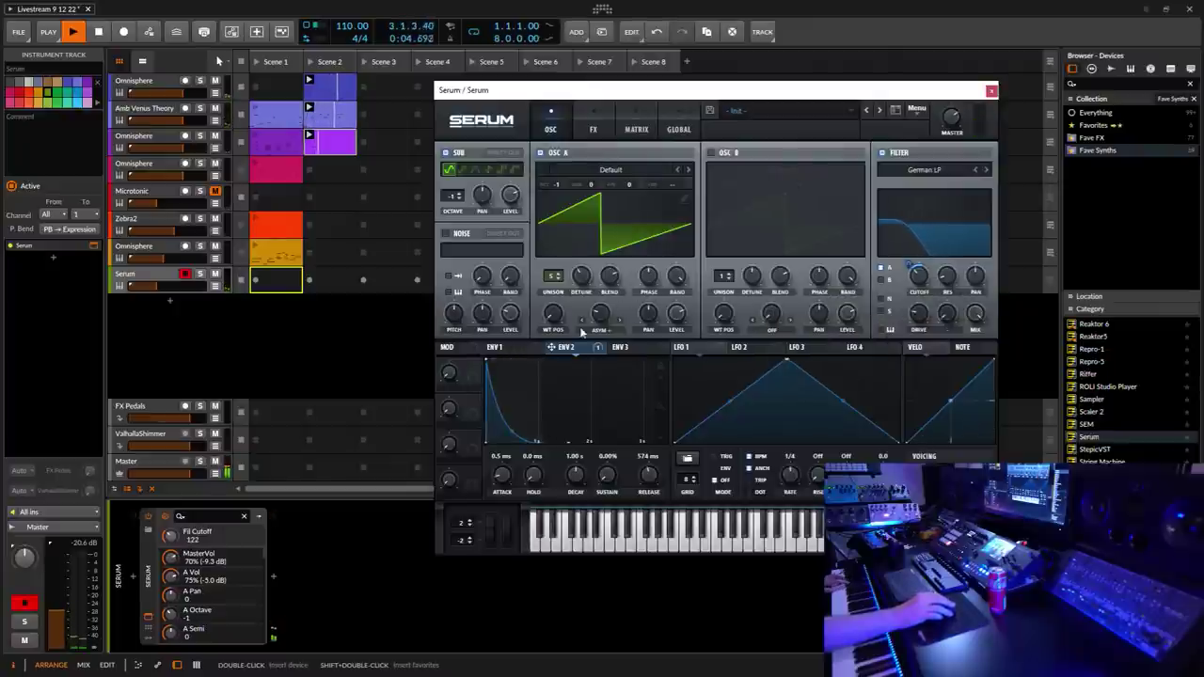
Step: Modulate Oscillator A's warp, set to 17, with LFO 1 in trigger mode at an unsynced 0.8 Hz, and set the filter cutoff to 397
left_click_drag(605, 321, 618, 343)
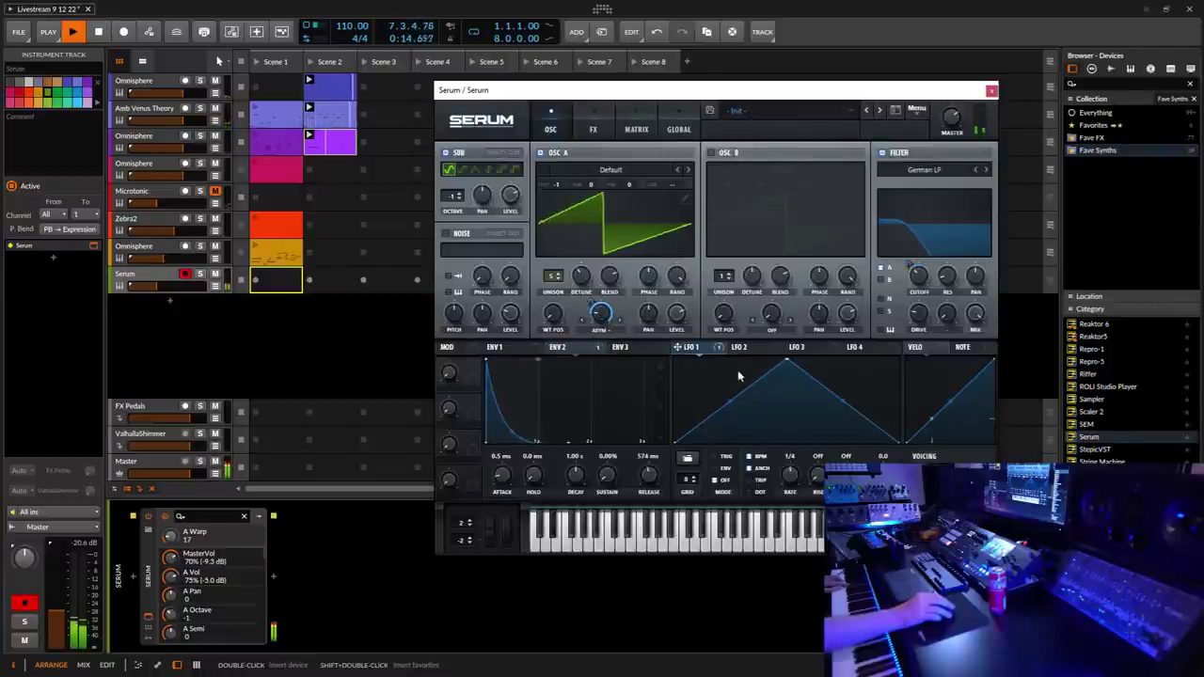
left_click(720, 457)
left_click(750, 457)
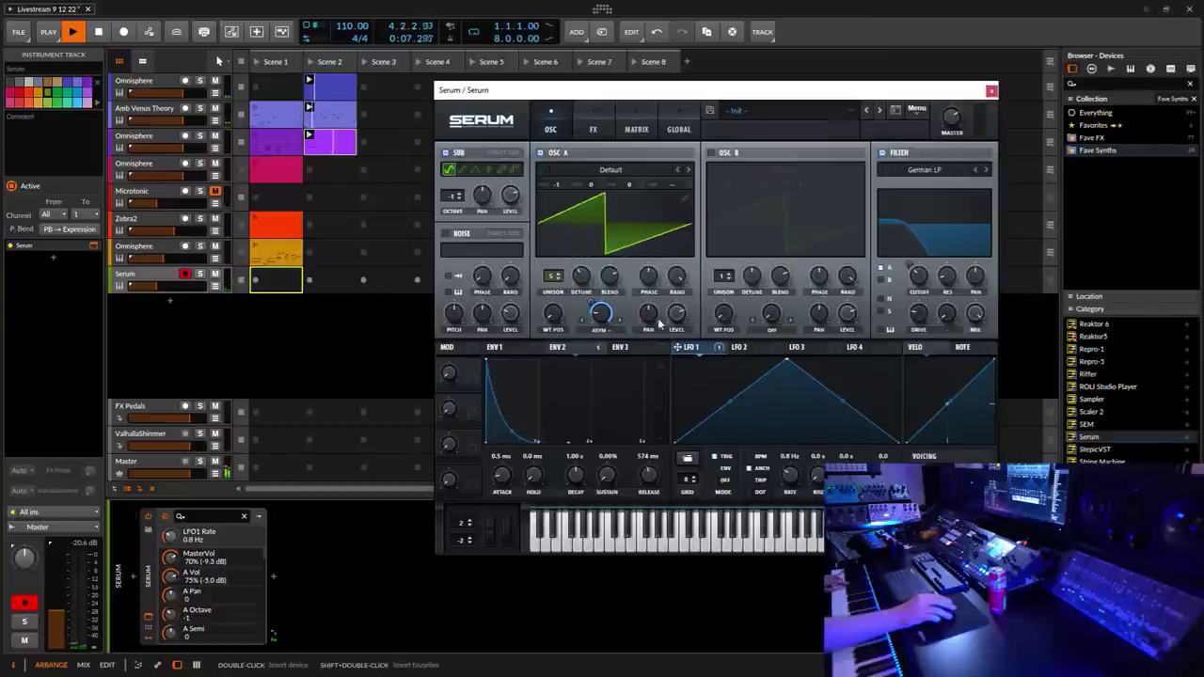
left_click_drag(918, 277, 936, 275)
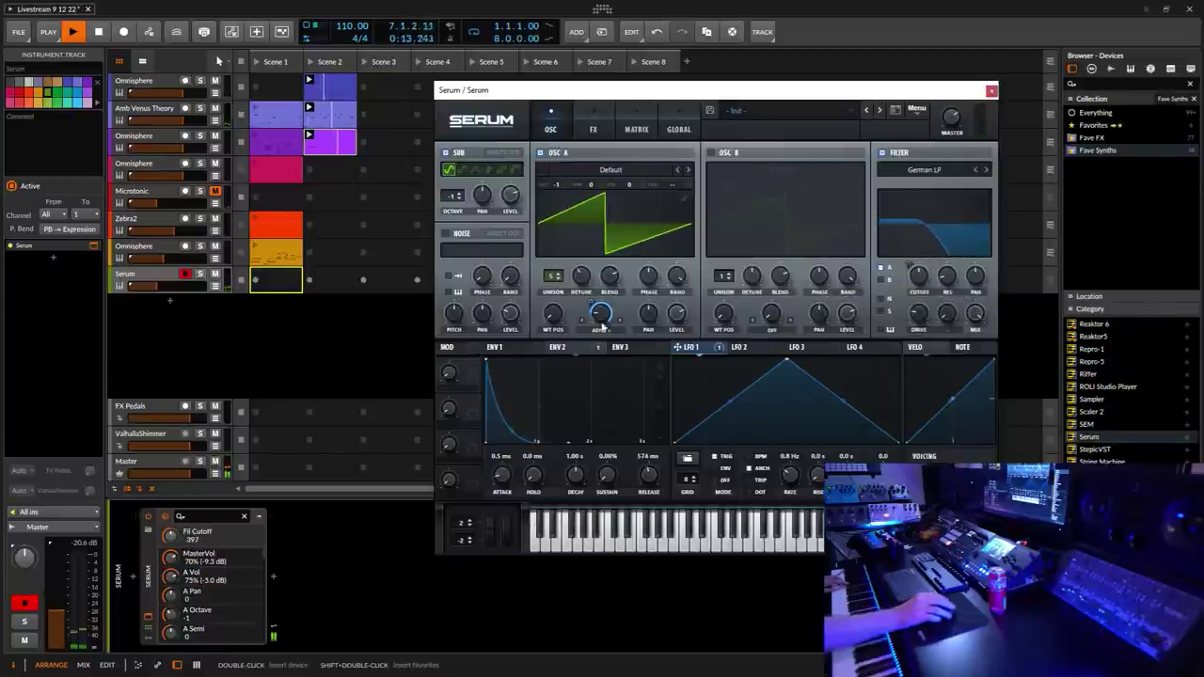
Step: Try the Basic Mini wavetable in Oscillator A with its position swept, and switch to the Basic_Cjw wavetable
left_click(611, 173)
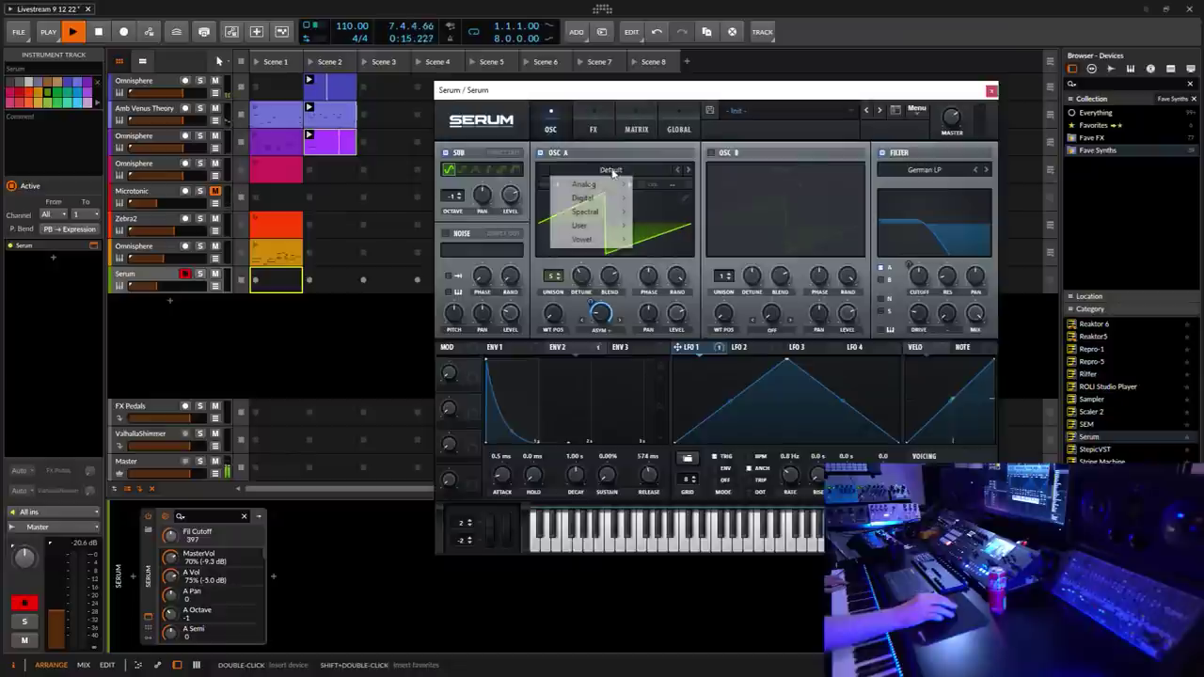
mouse_move(584, 184)
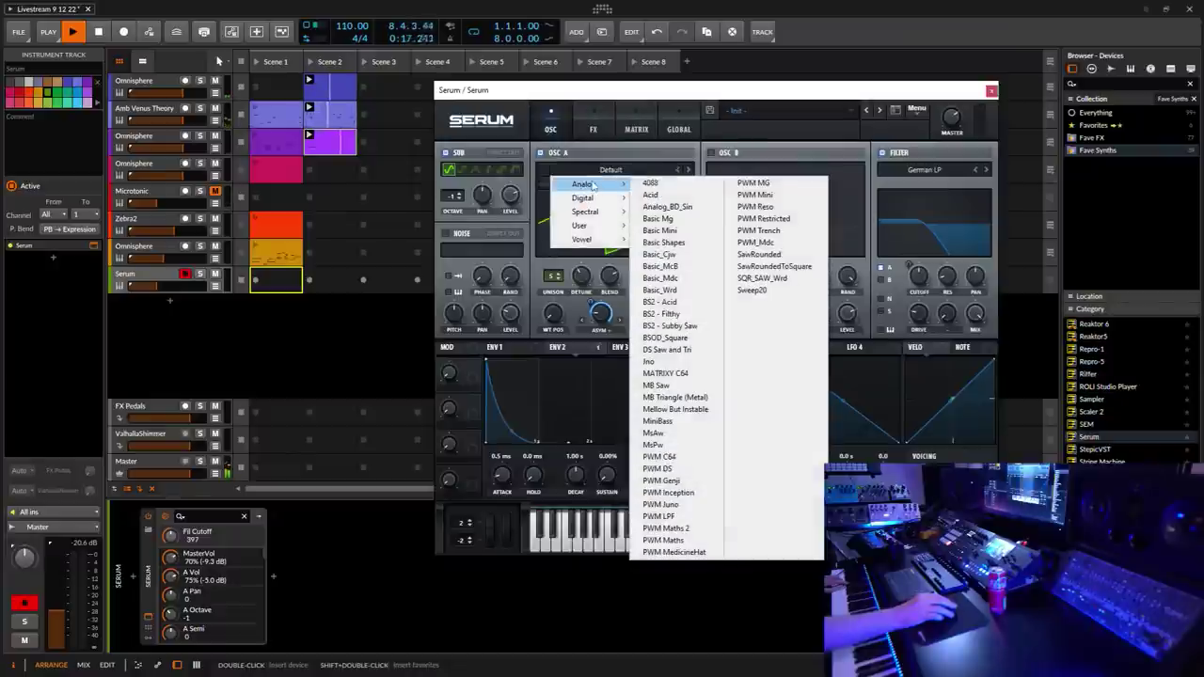
left_click(664, 230)
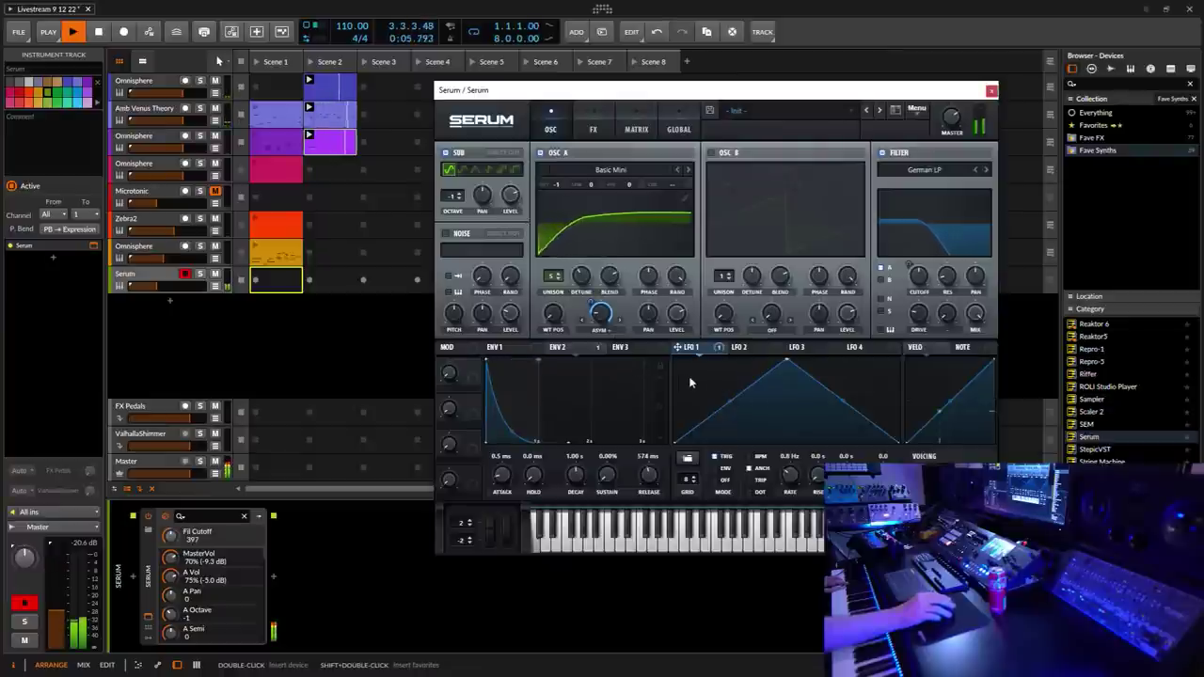
left_click_drag(559, 325, 568, 252)
left_click(689, 171)
left_click(688, 171)
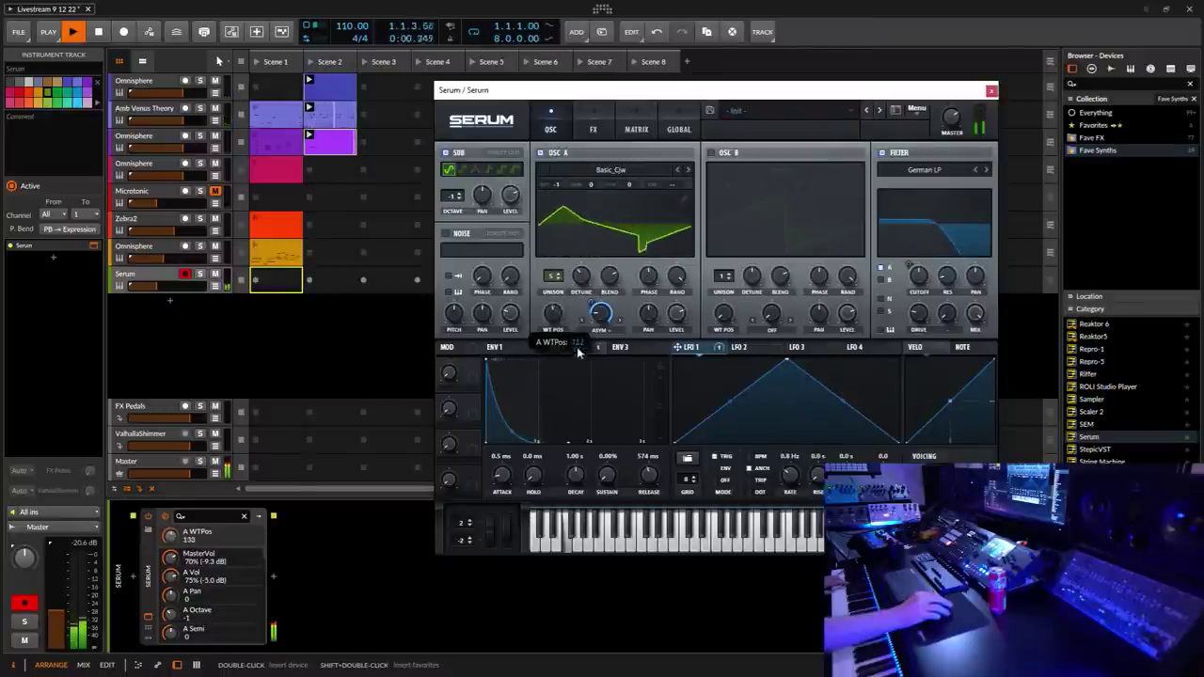
Step: Set Oscillator A's wavetable position to 66 and modulate it with LFO 2 in trigger mode at an unsynced 0.3 Hz
left_click(742, 348)
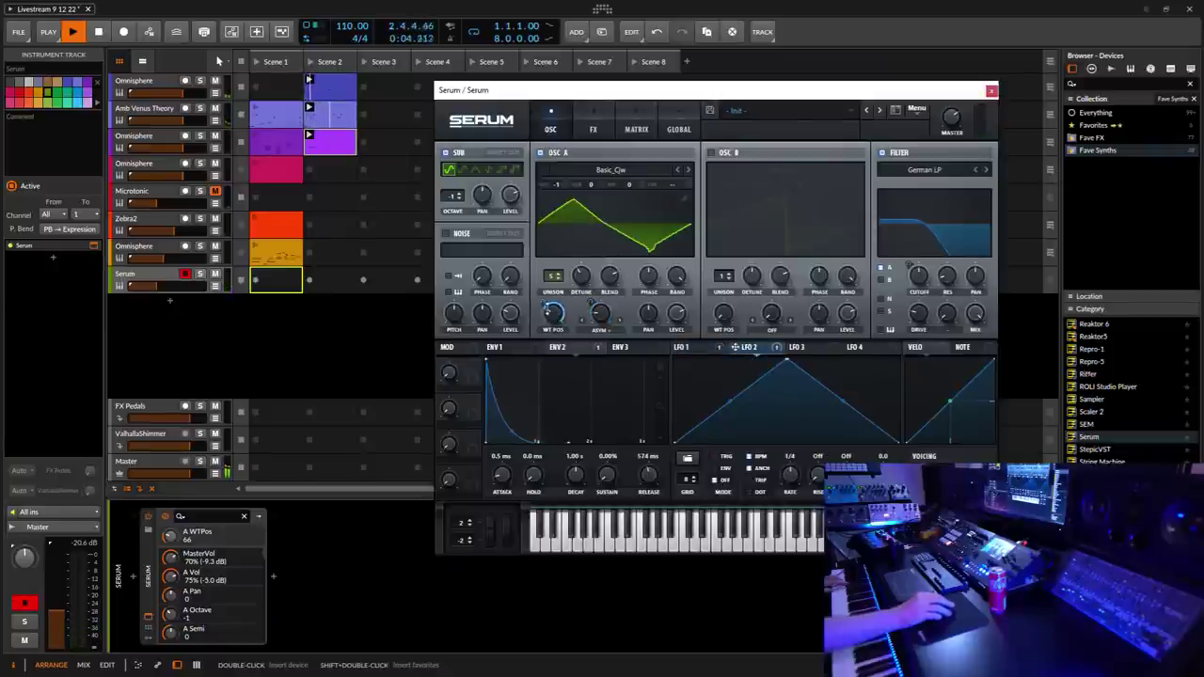
mouse_move(545, 305)
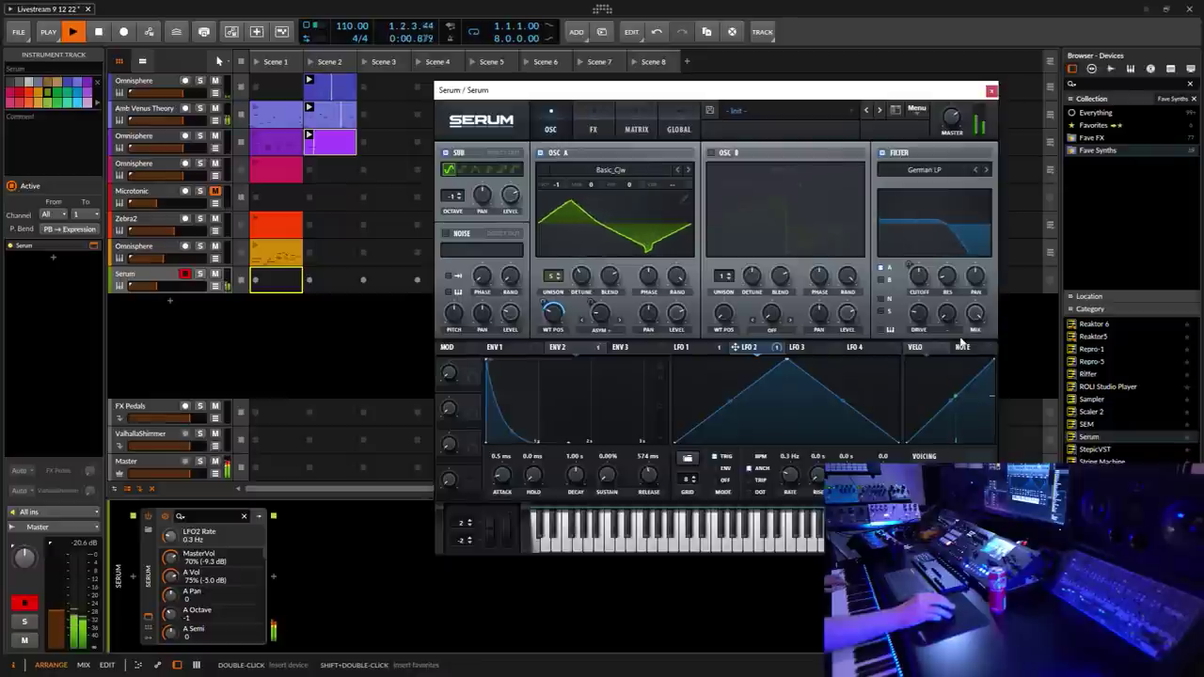
Step: Lower the filter cutoff to 126, try a higher filter resonance and return the resonance to 0
mouse_move(919, 284)
left_mouse_down()
mouse_move(925, 232)
mouse_move(924, 306)
left_mouse_up()
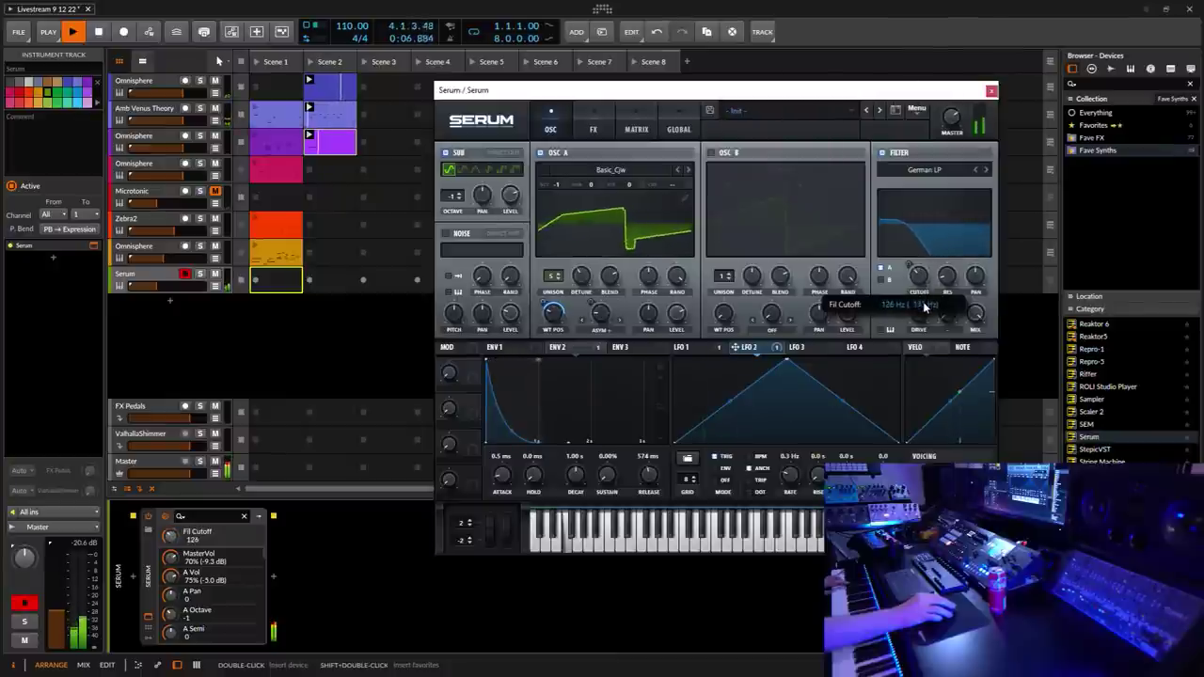
left_click(956, 282)
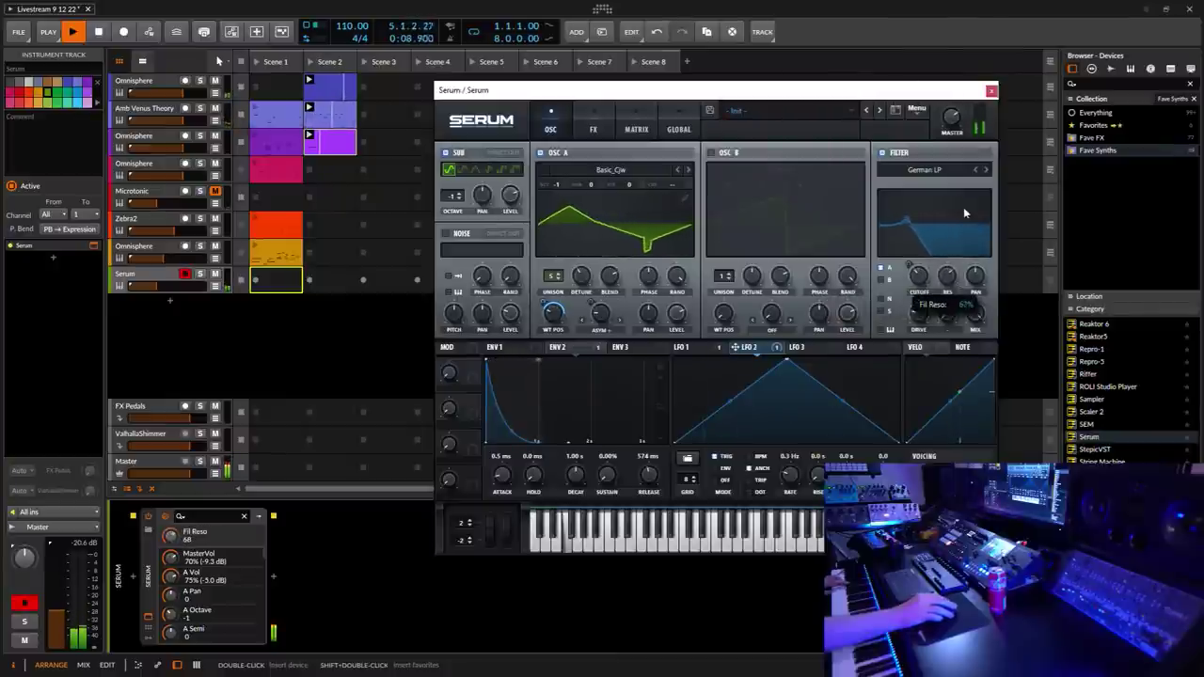
left_click_drag(964, 212, 968, 325)
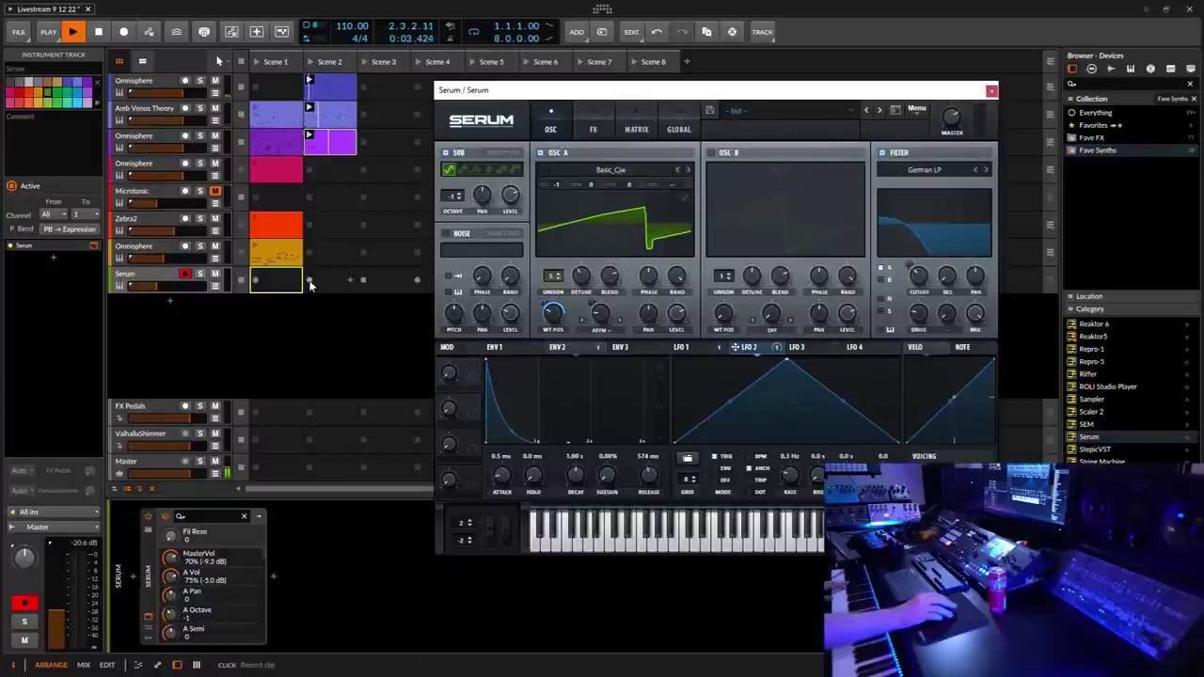
Step: Raise the Serum track's volume and record the played part as a clip in its Scene 2 slot
left_click(452, 39)
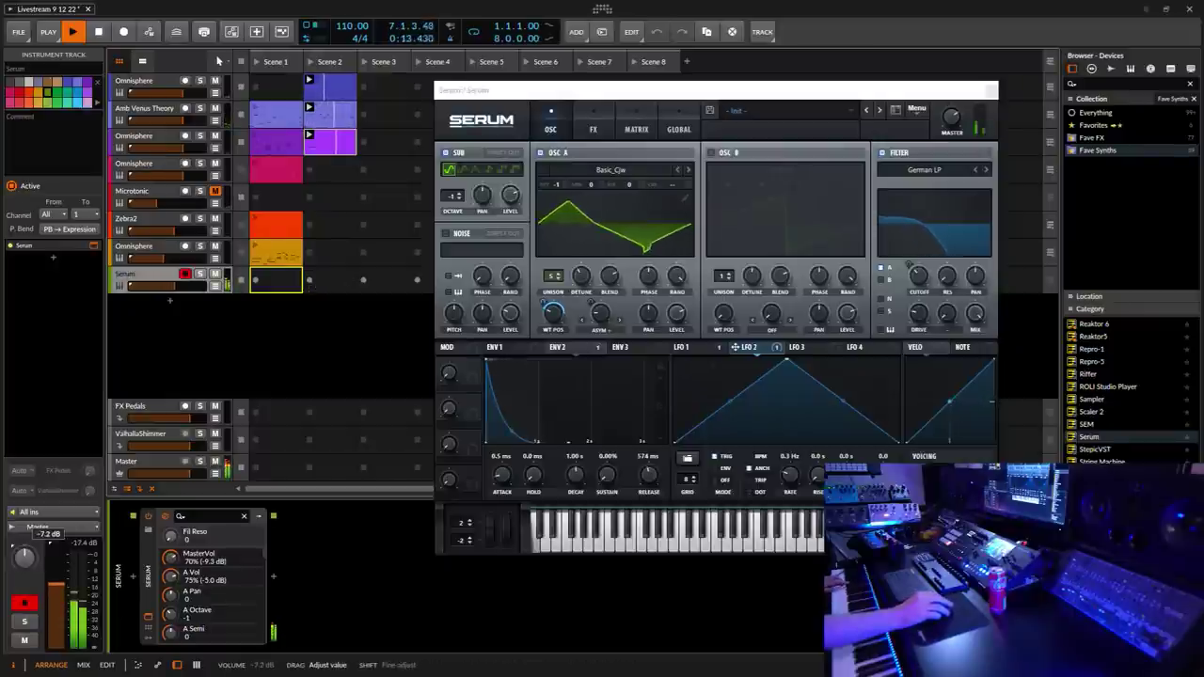
left_click_drag(82, 602, 82, 627)
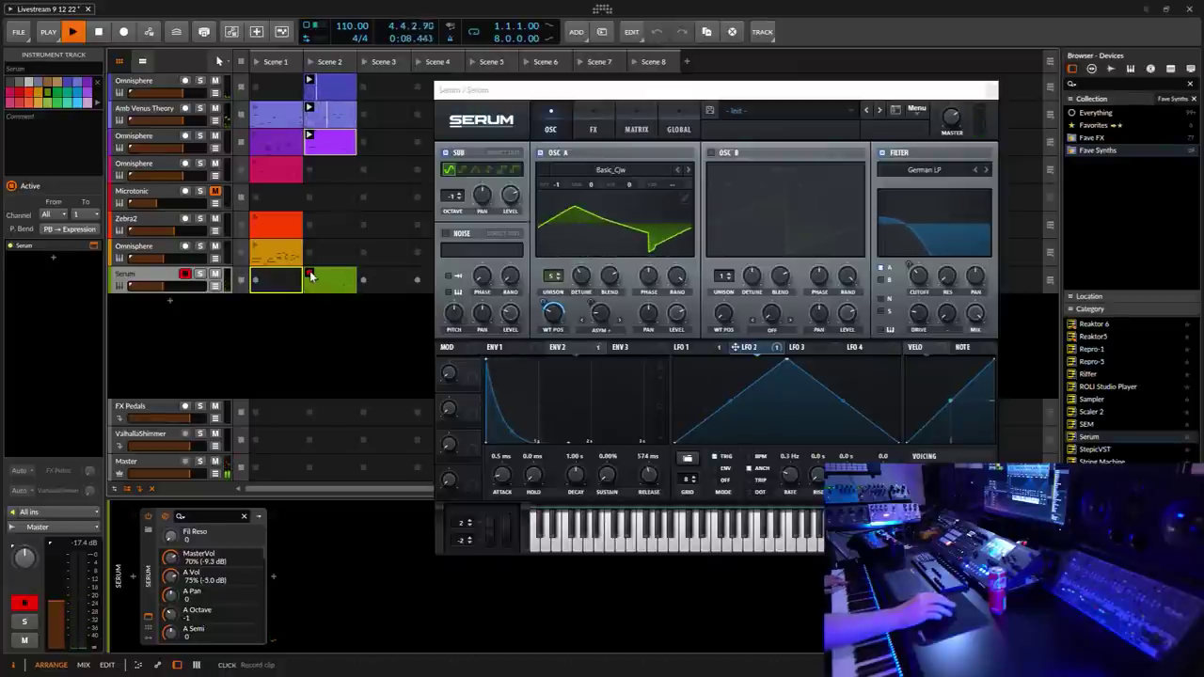
left_click(311, 275)
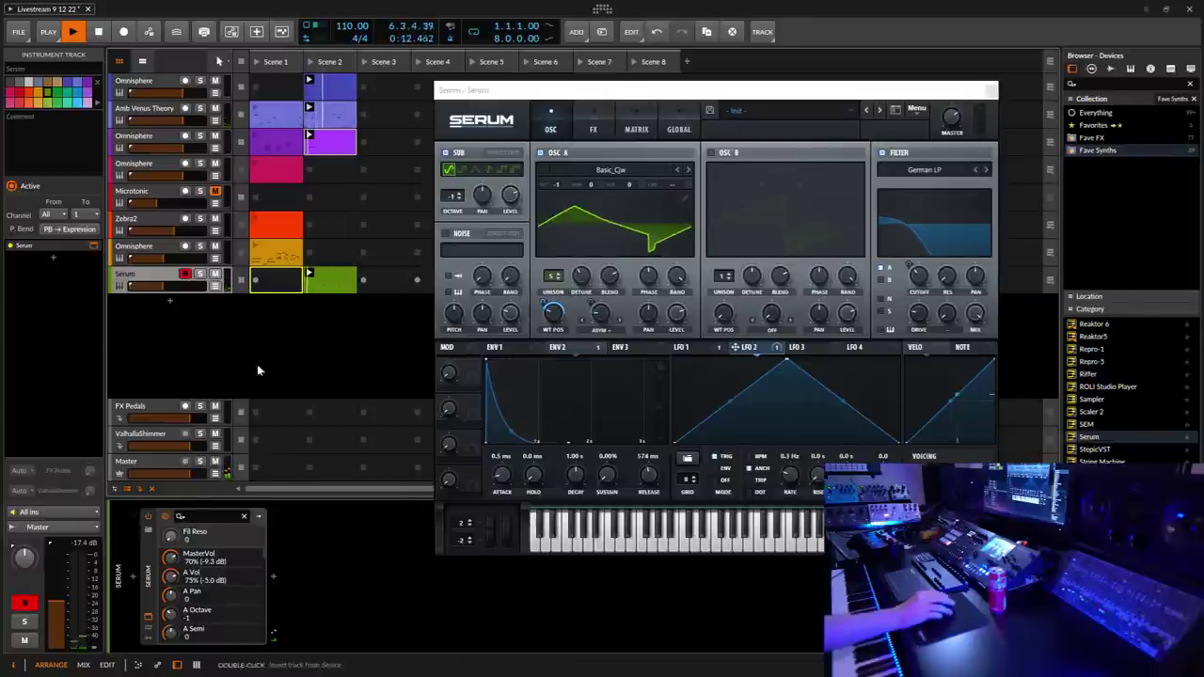
Step: Lower the Serum track's volume to about -21 dB and set Serum's filter cutoff to 131
left_click_drag(58, 608, 58, 623)
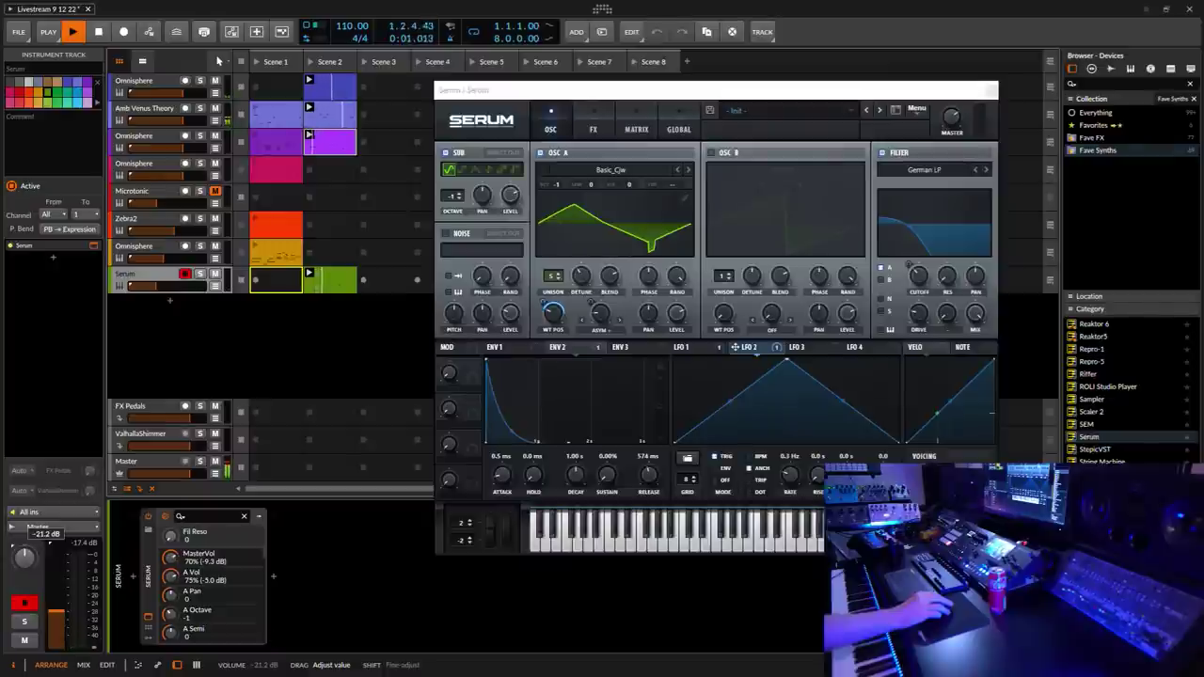
left_click_drag(58, 623, 58, 622)
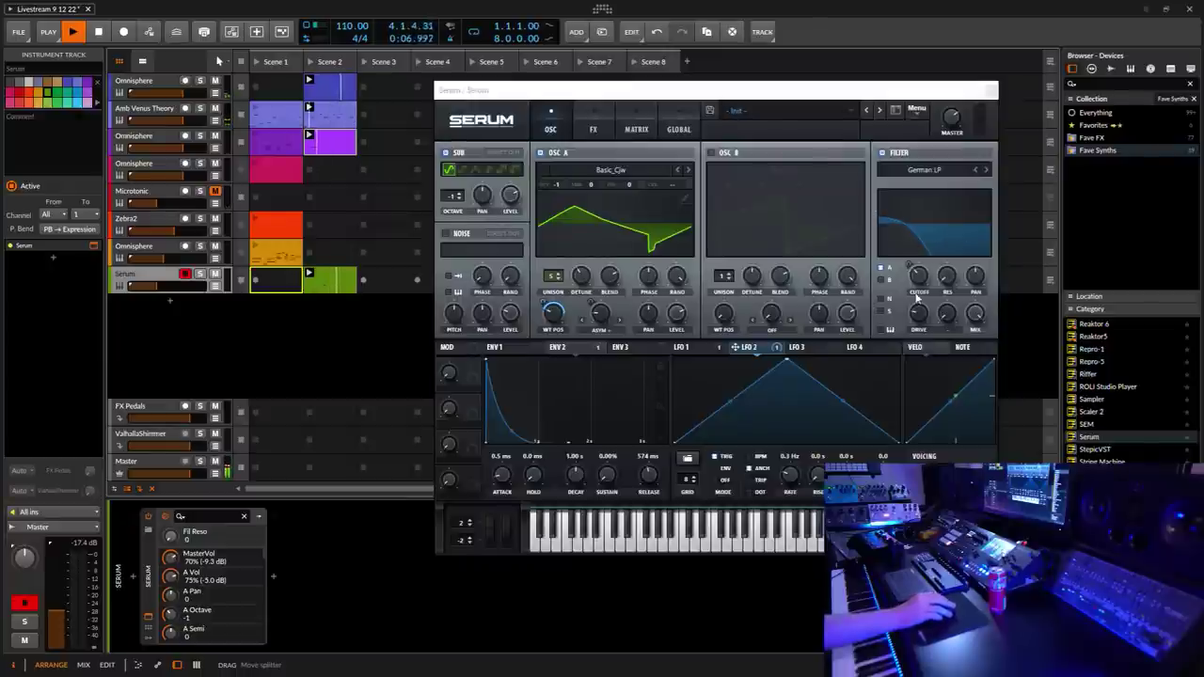
mouse_move(919, 275)
left_mouse_down()
mouse_move(931, 260)
mouse_move(927, 279)
left_mouse_up()
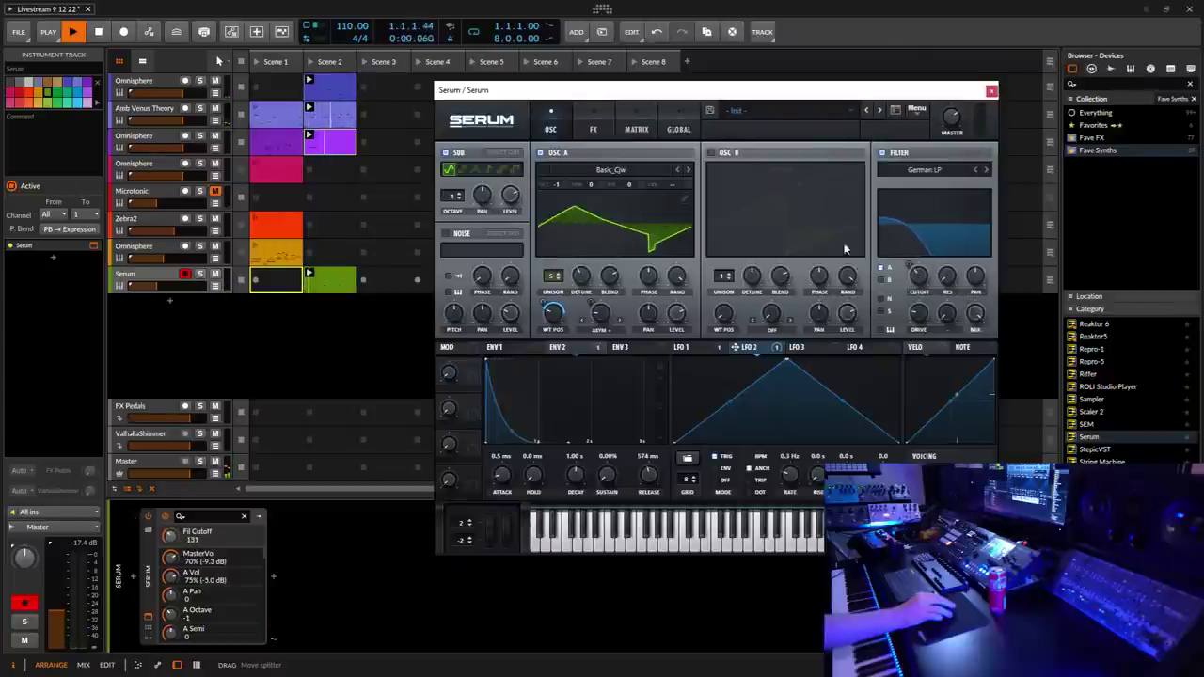
Step: Add a Classic LFO modulator to the Serum device and set it to the smooth random waveform
left_click(147, 646)
left_click(168, 531)
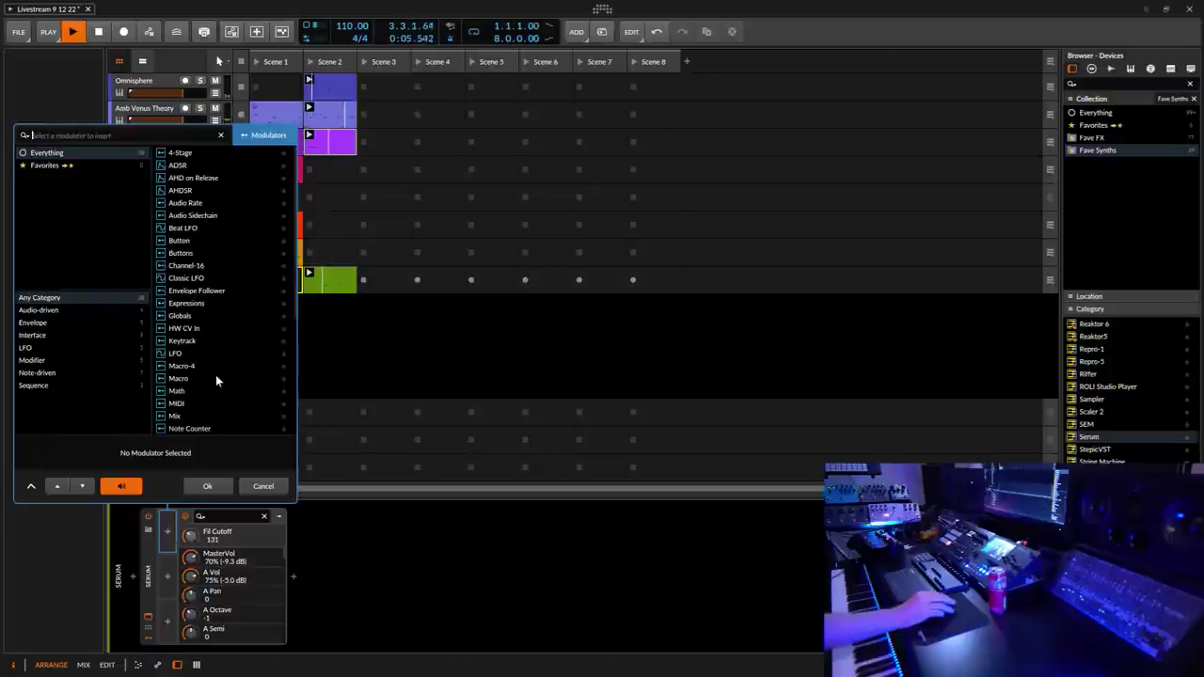
left_click(196, 279)
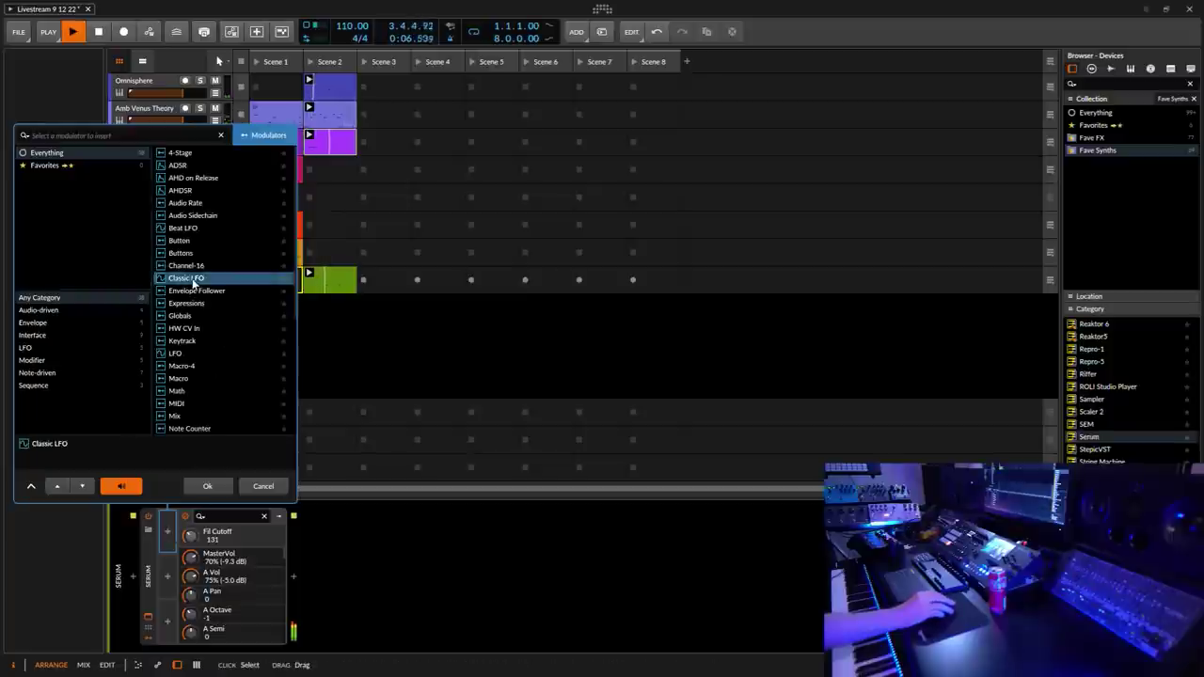
left_click(206, 486)
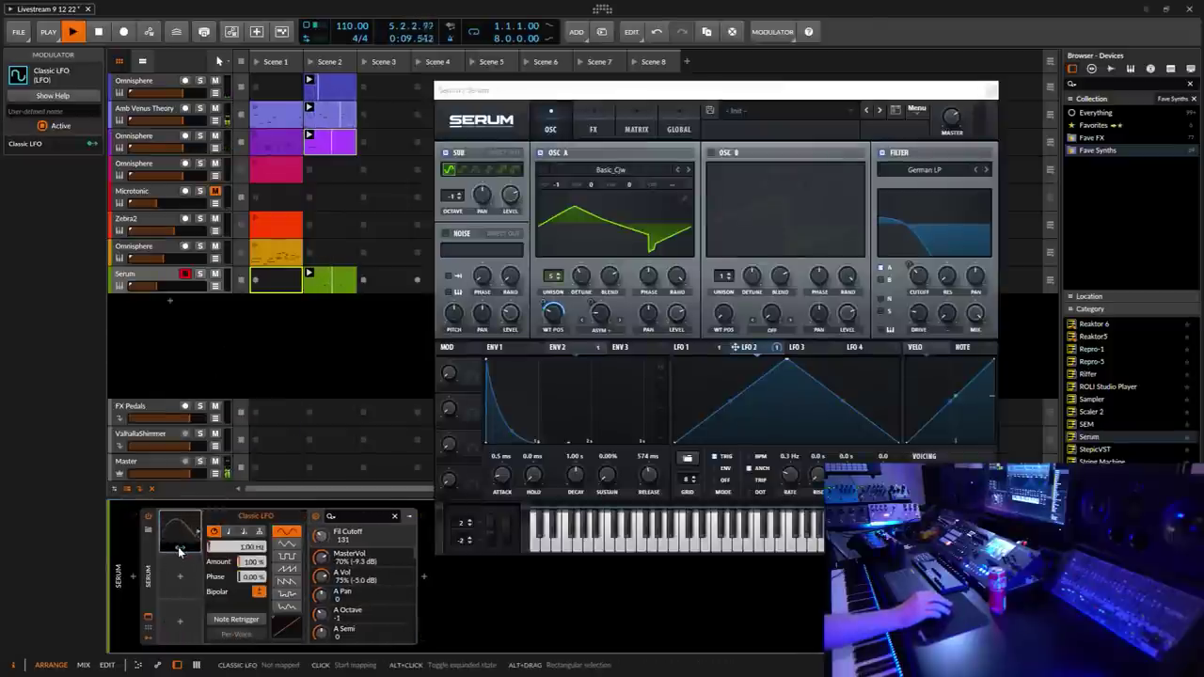
left_click(287, 607)
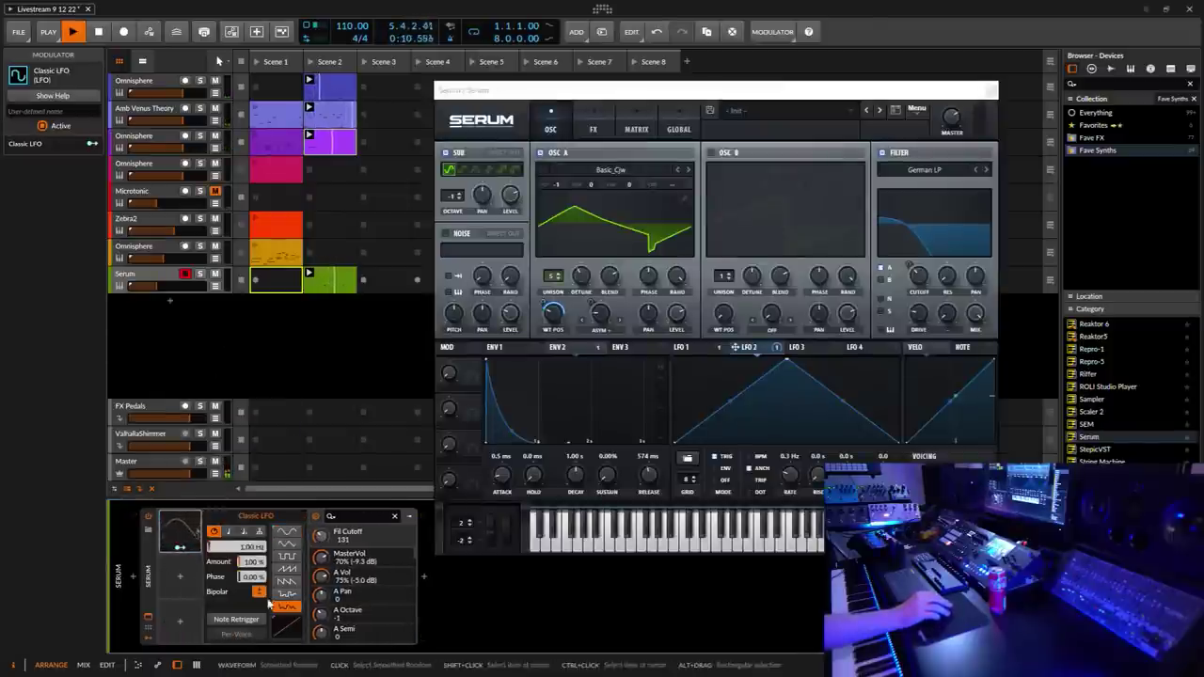
Step: Sync the Classic LFO to 1/4 notes and map it to Serum's filter cutoff with an amount of 0.235
left_click(244, 532)
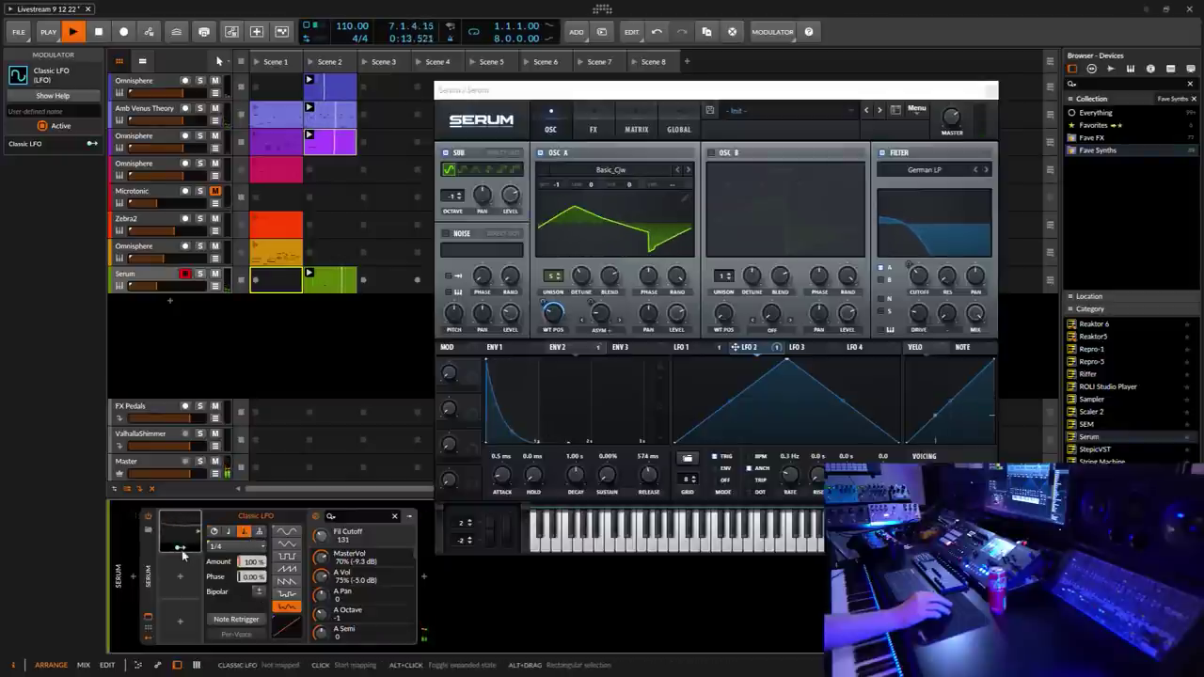
left_click_drag(180, 547, 320, 535)
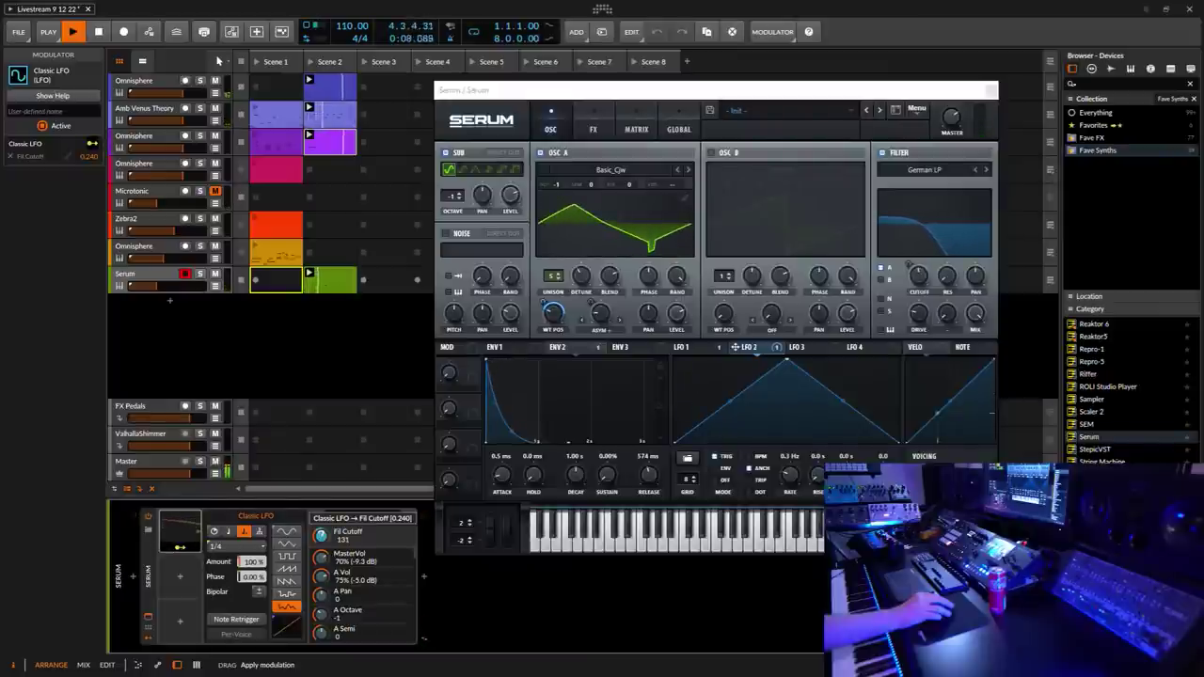
left_click(180, 547)
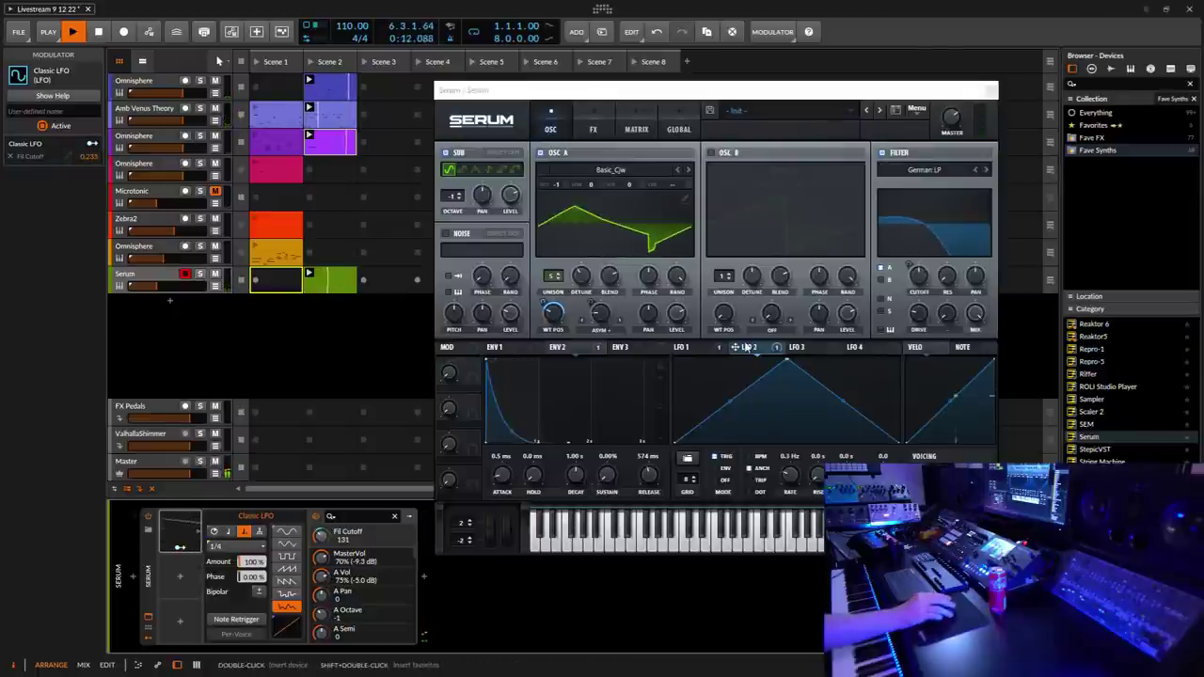
Step: Set oscillator A's unison detune to 0.08 and enable Serum's Hyper/Dimension and Phaser effects, with Dimension mix at 0% and phaser mix at 66%
left_click_drag(582, 279, 587, 301)
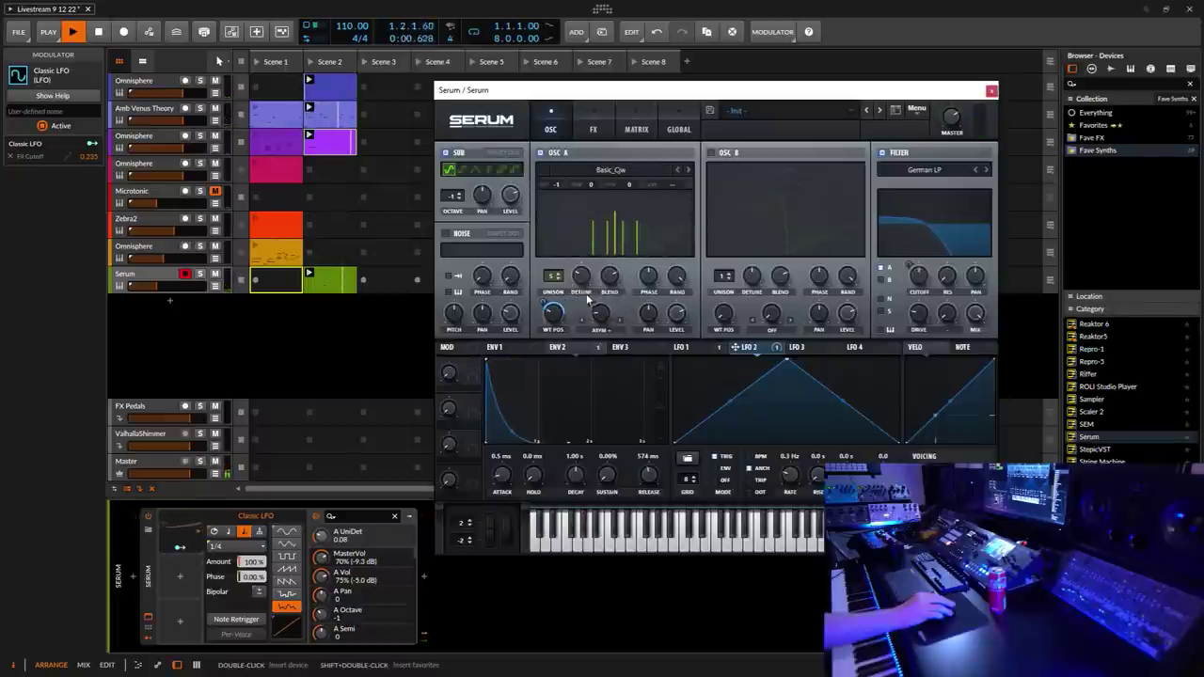
left_click(593, 130)
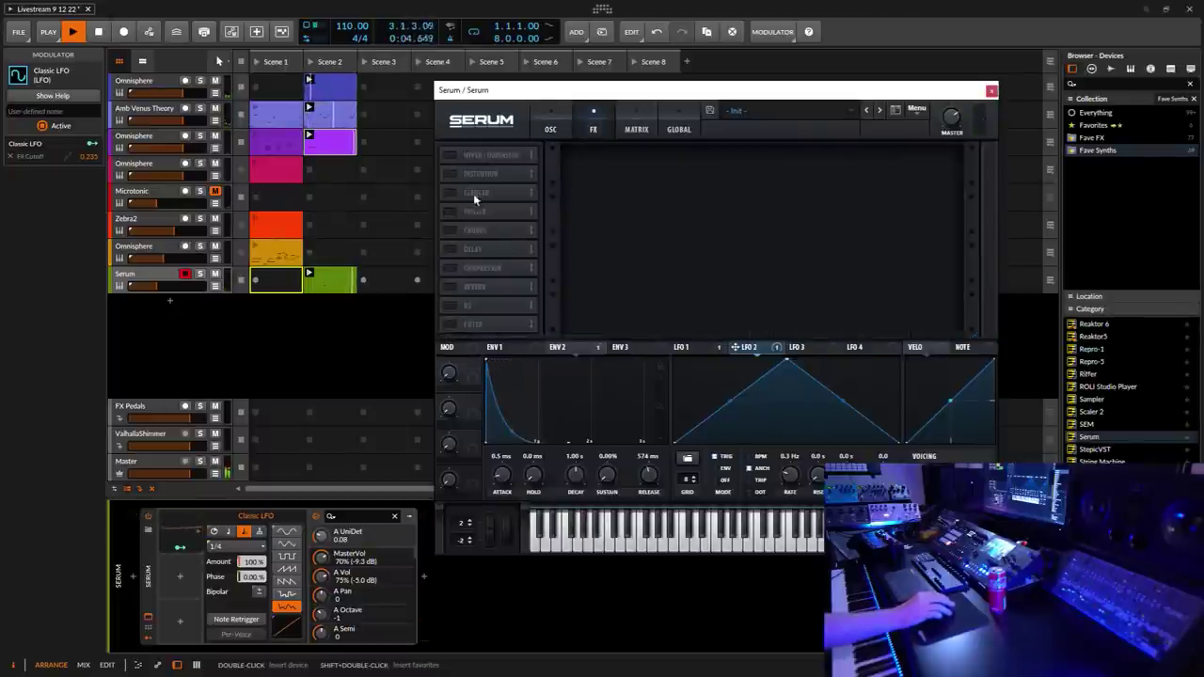
left_click(451, 156)
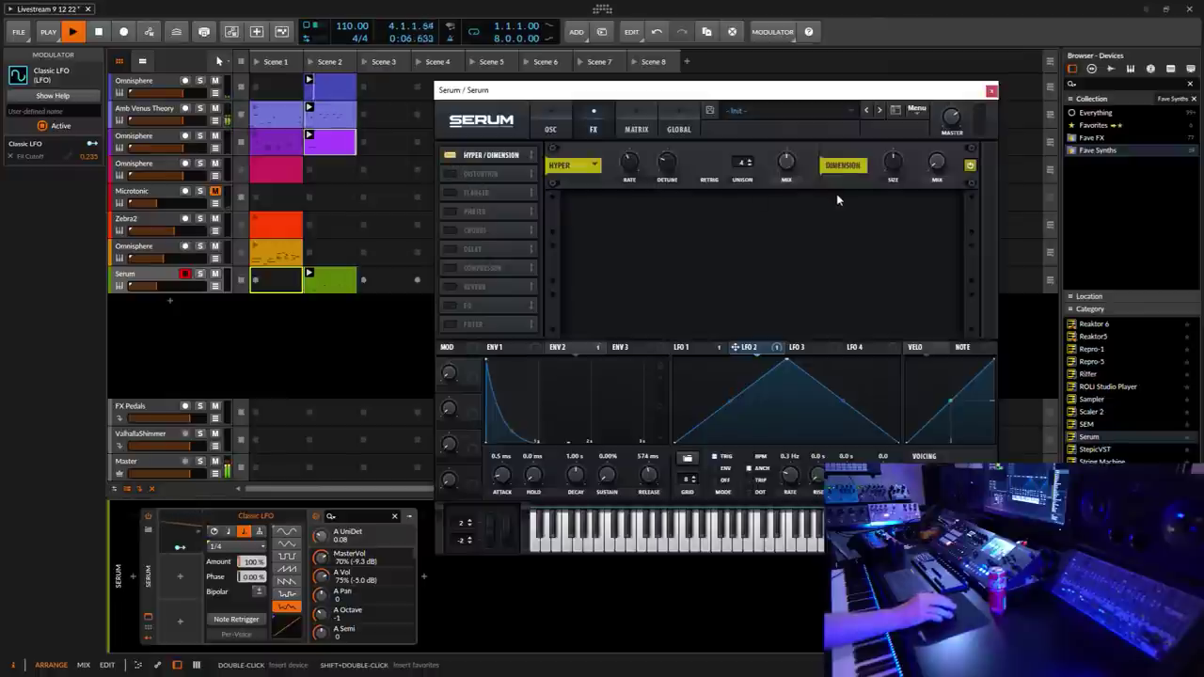
left_click(937, 161)
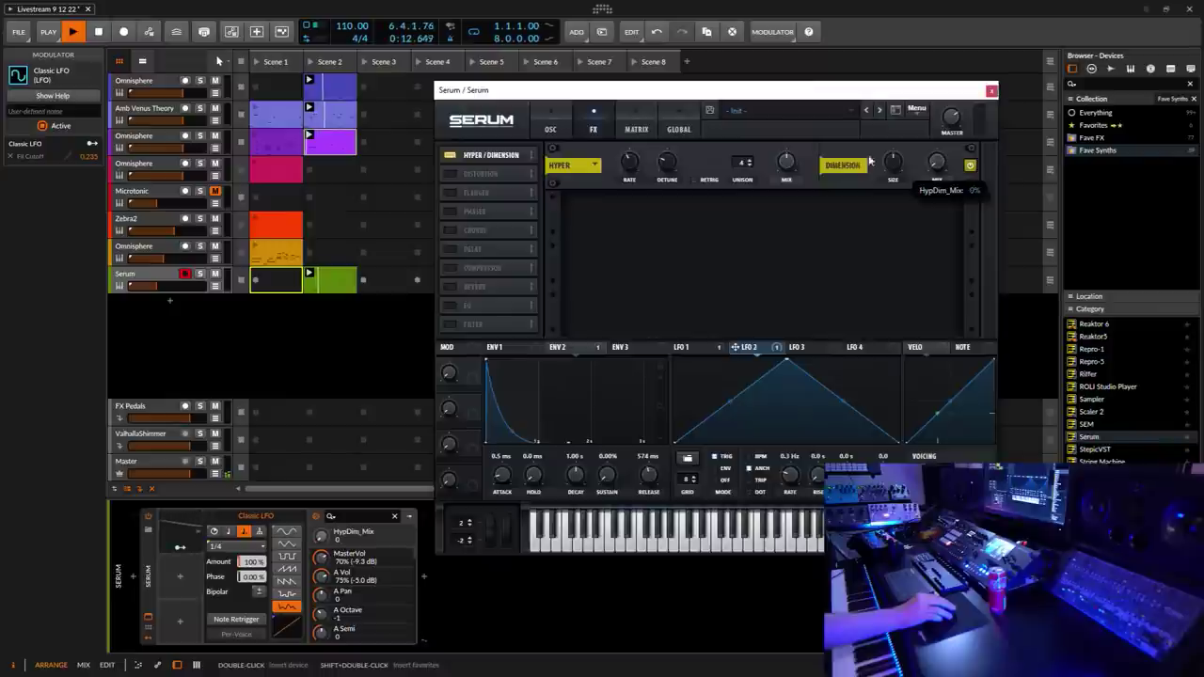
left_click(451, 211)
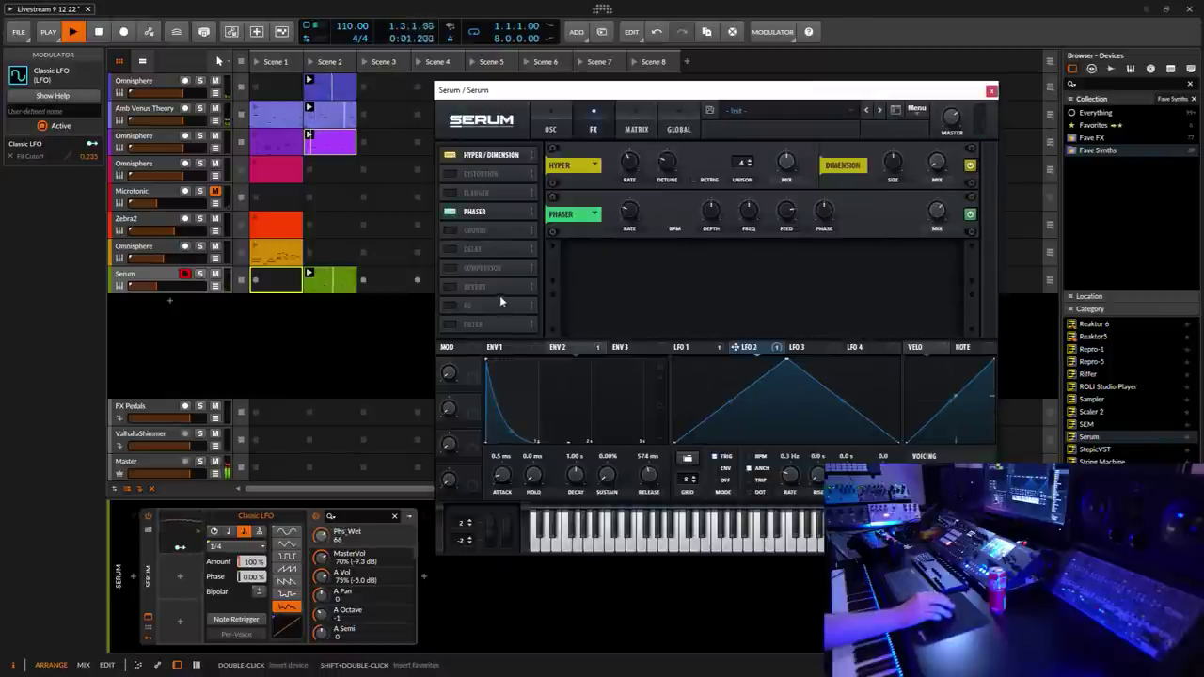
Step: Enable Serum's delay effect, narrow its filter curve and switch the delay to Ping-Pong mode
left_click(451, 249)
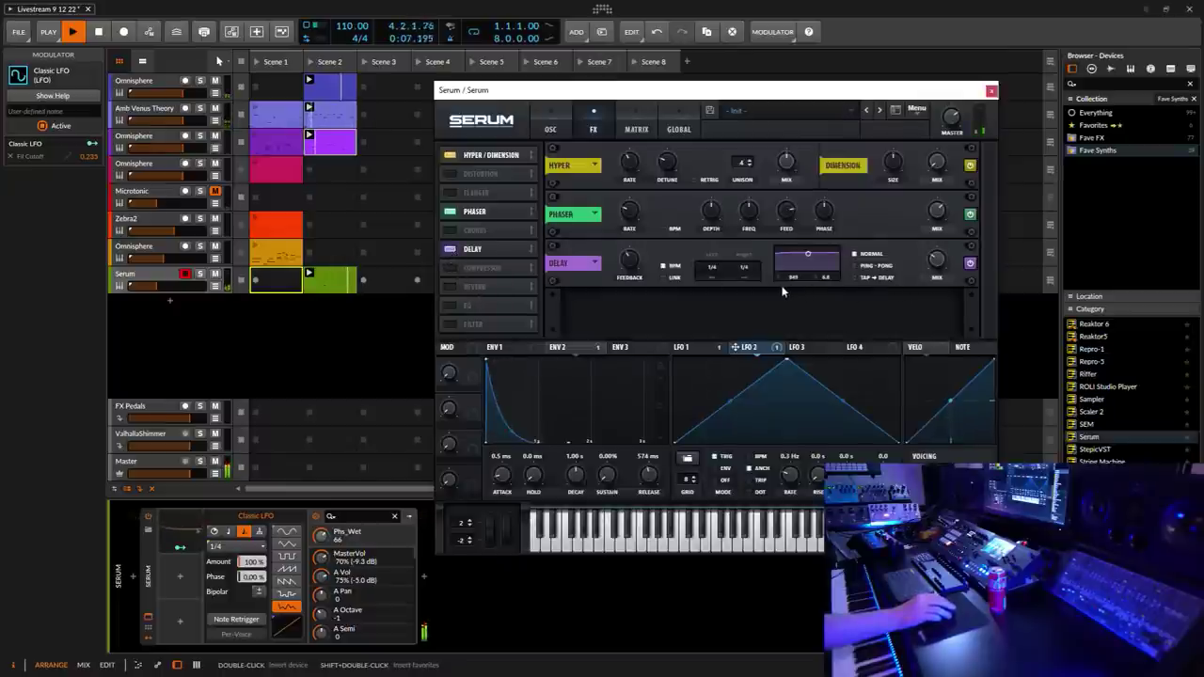
left_click_drag(743, 271, 739, 285)
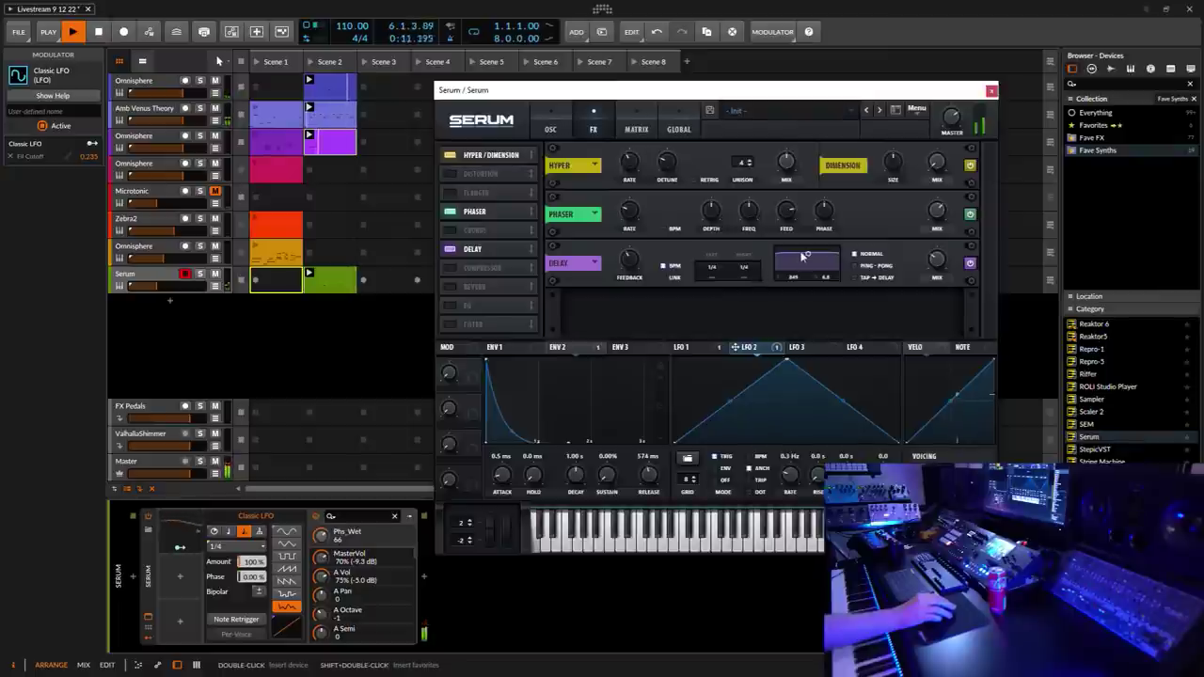
left_click_drag(807, 255, 811, 266)
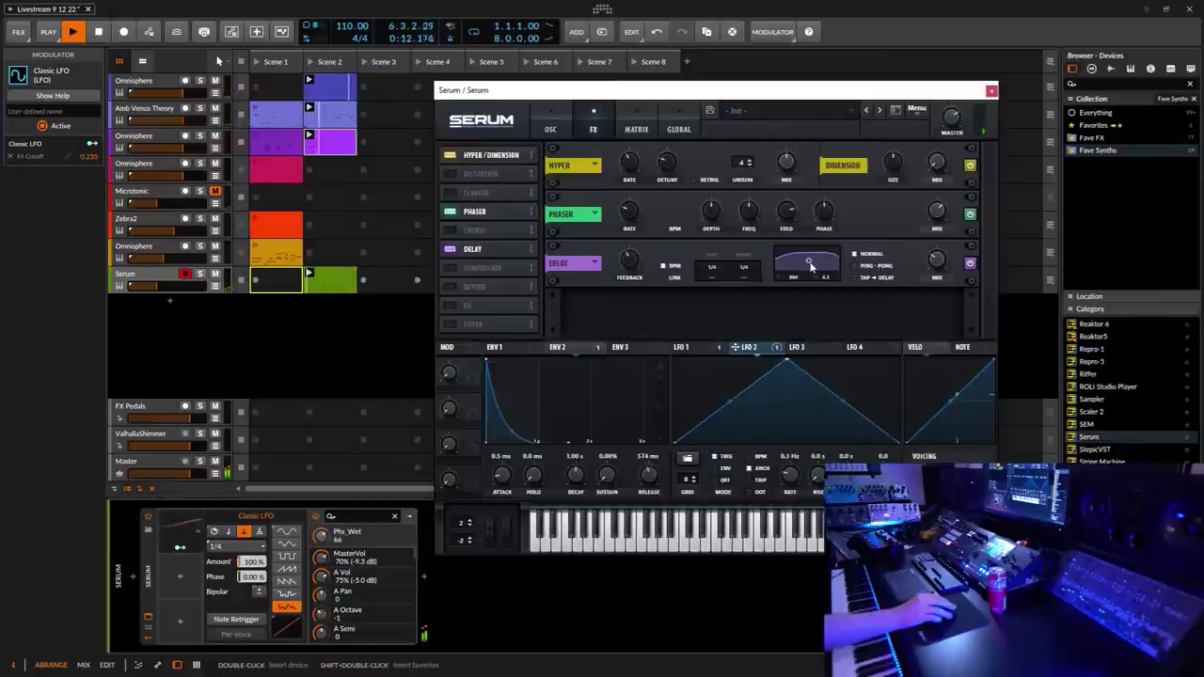
left_click(856, 267)
Step: Set the delay's mix to 22% and its feedback to 26%
left_click(942, 269)
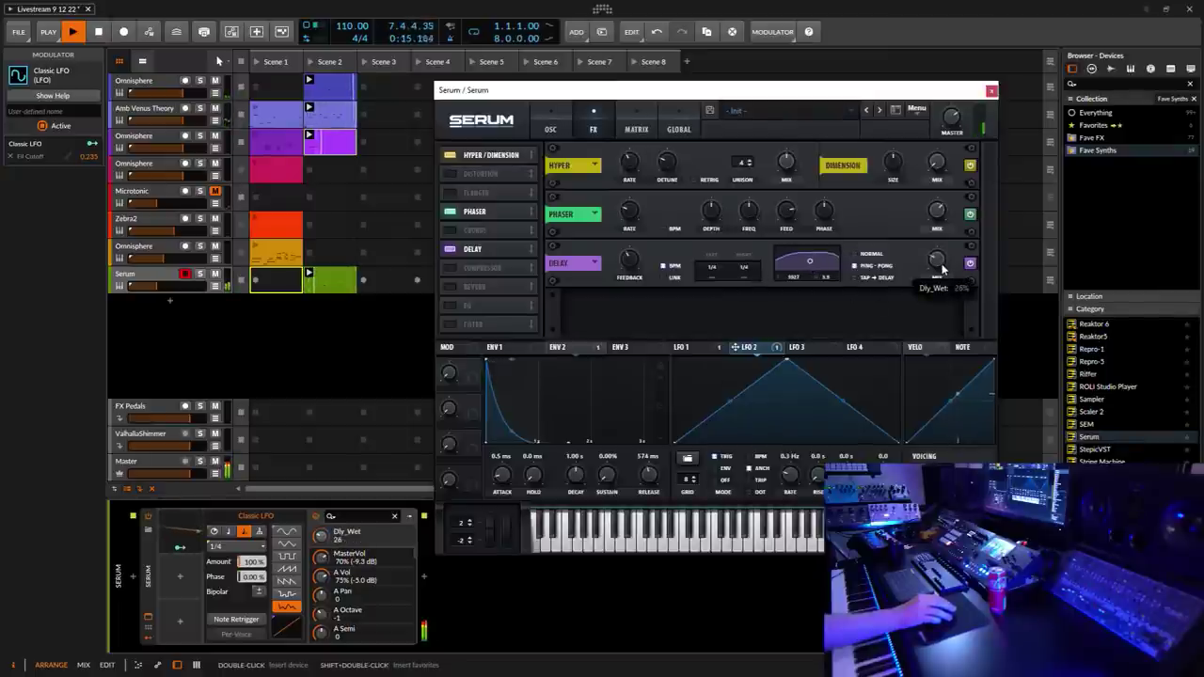
scroll(943, 270, "down", 2)
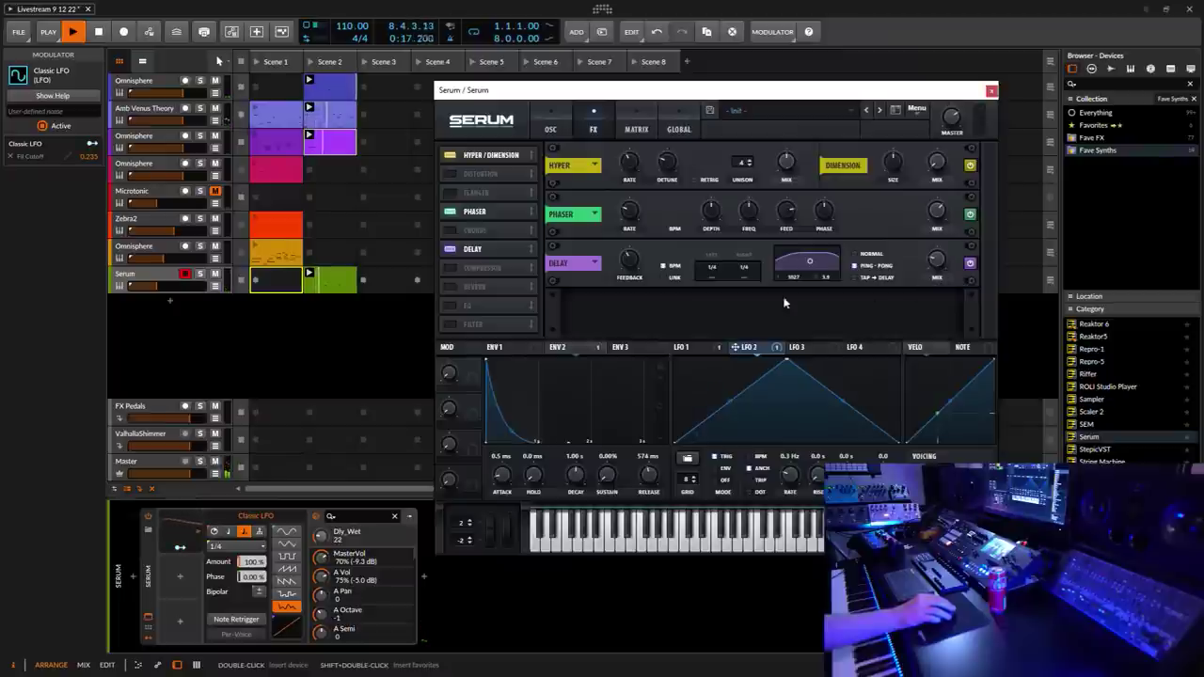
left_click(632, 264)
scroll(632, 276, "down", 2)
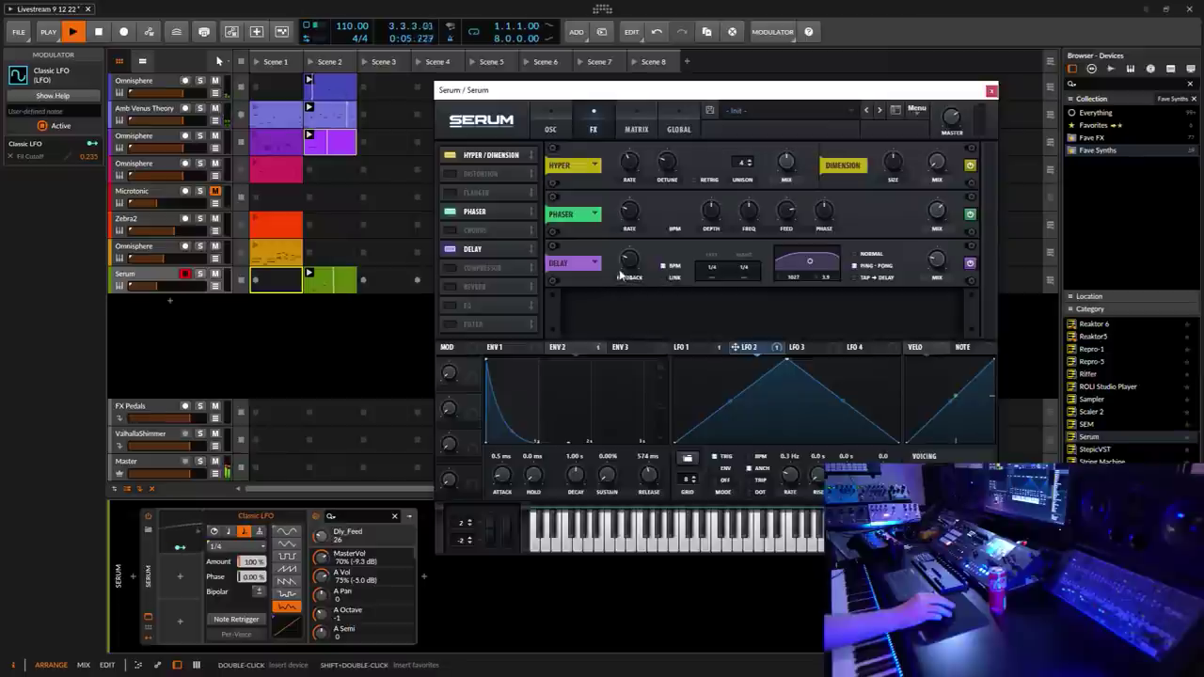
Step: Close the Serum window, fine-tune the Serum track's volume and hide the device's modulators
left_click(992, 91)
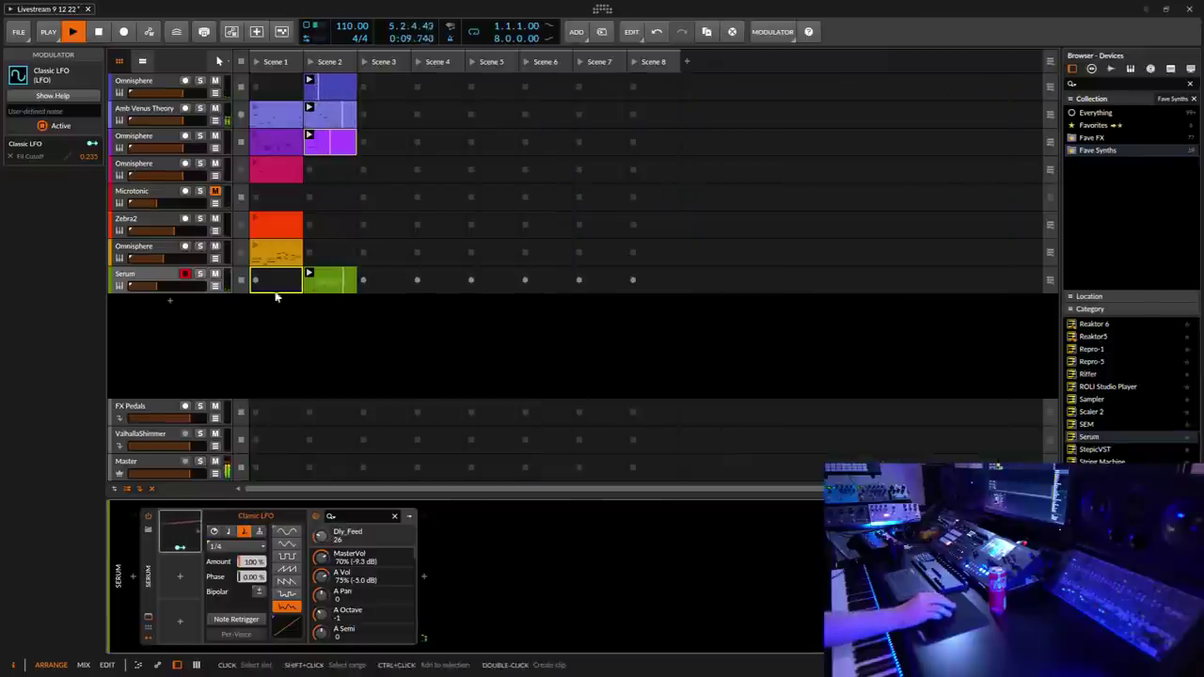
left_click(277, 295)
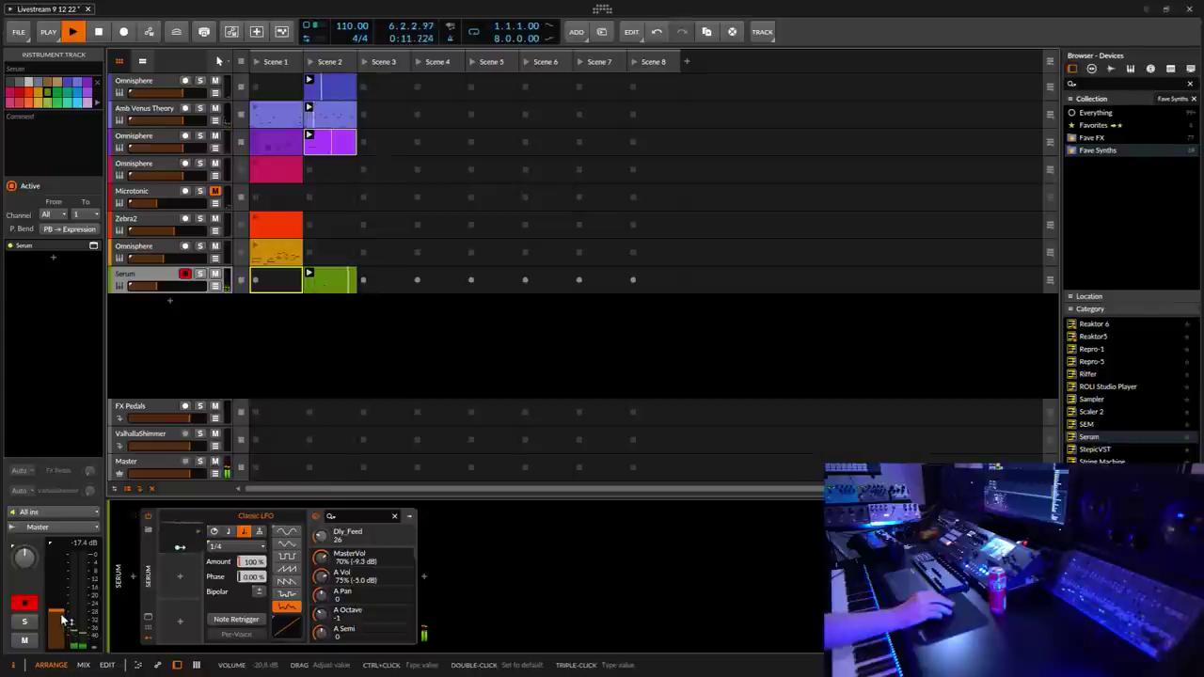
mouse_move(54, 541)
left_click_drag(54, 541, 79, 623)
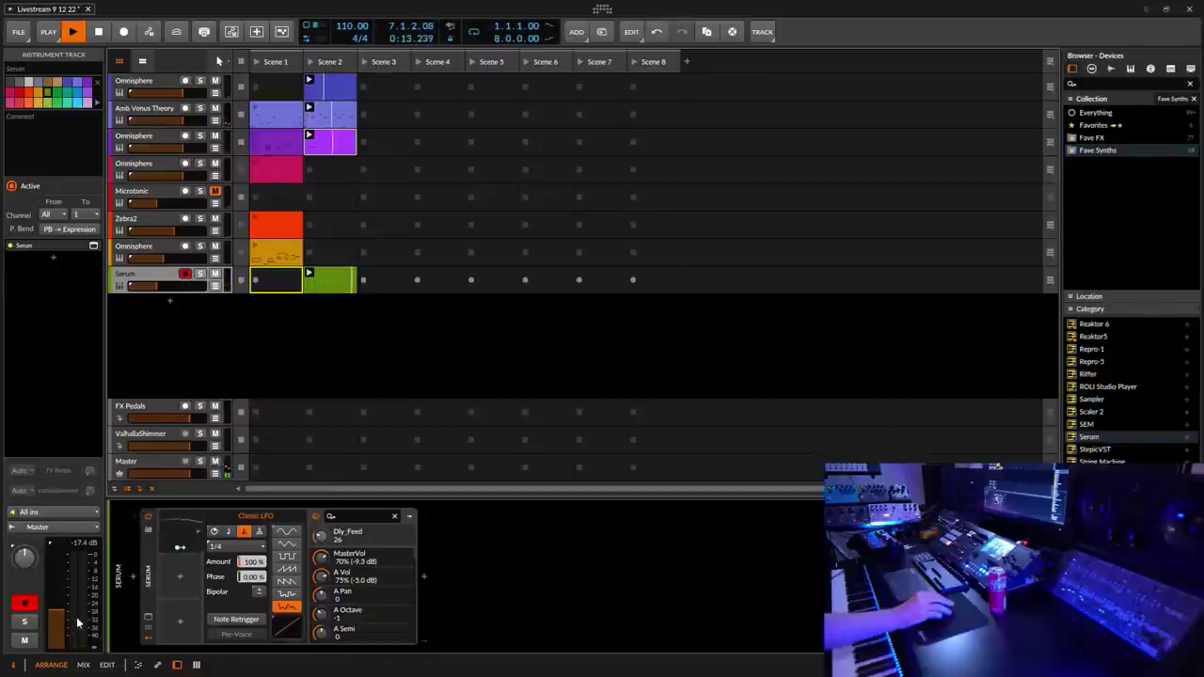
left_click(147, 639)
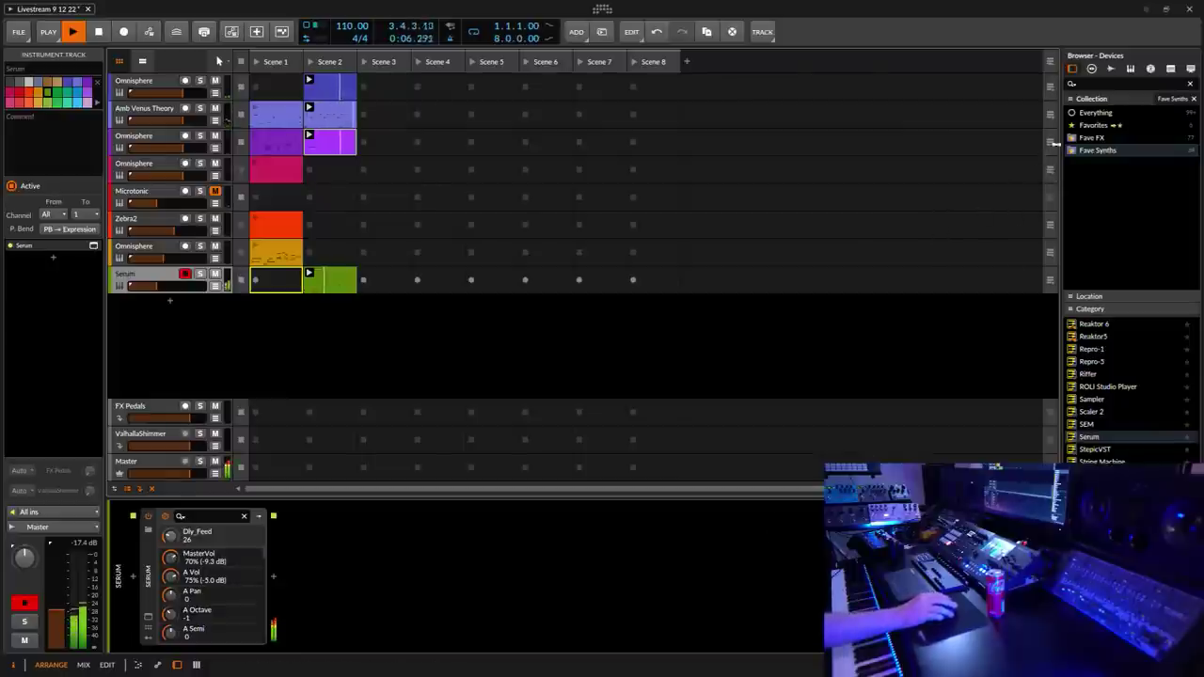
left_click(1167, 9)
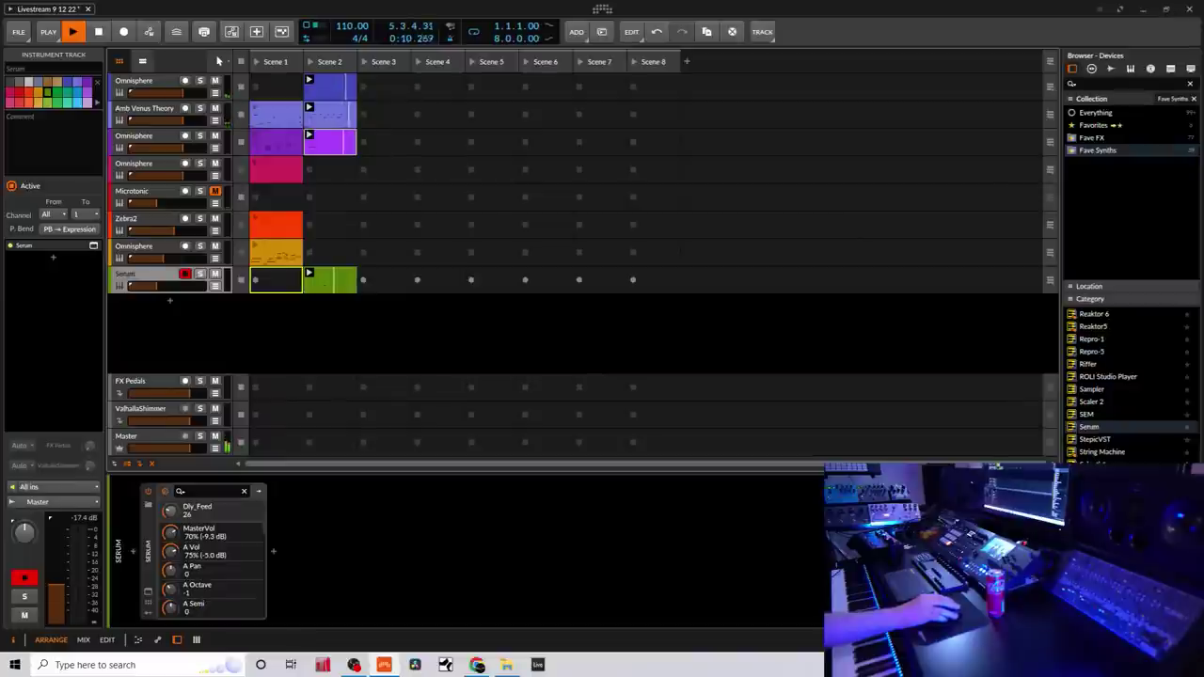
key("F11")
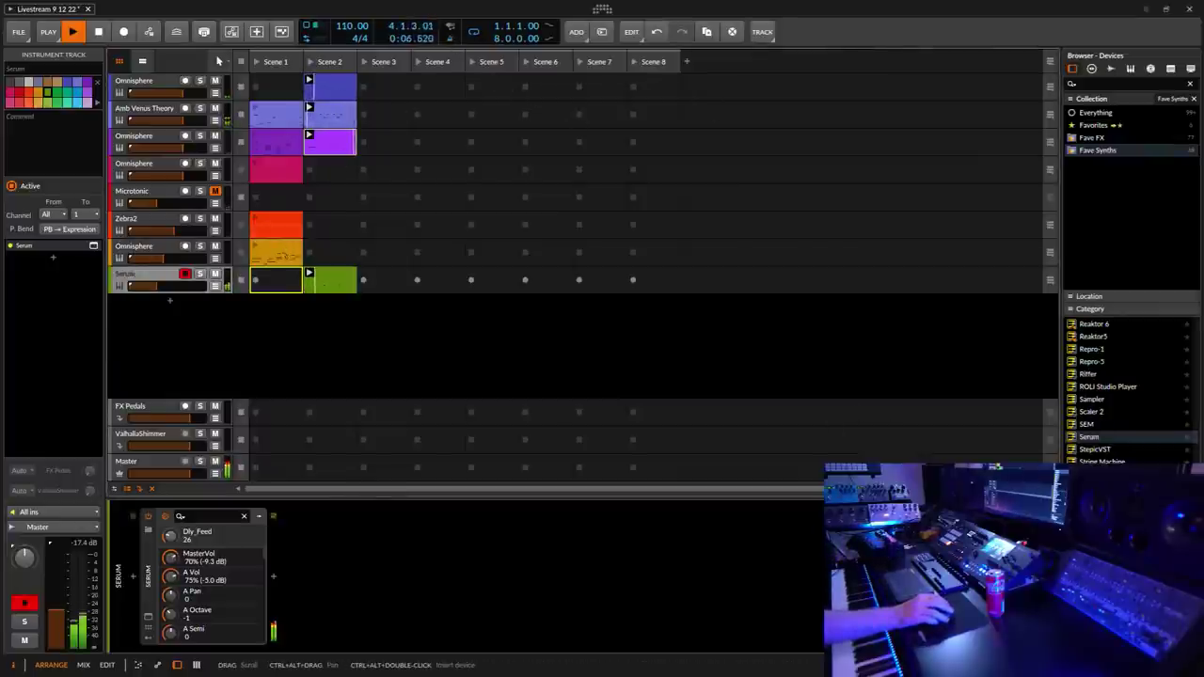
scroll(1134, 414, "up", 10)
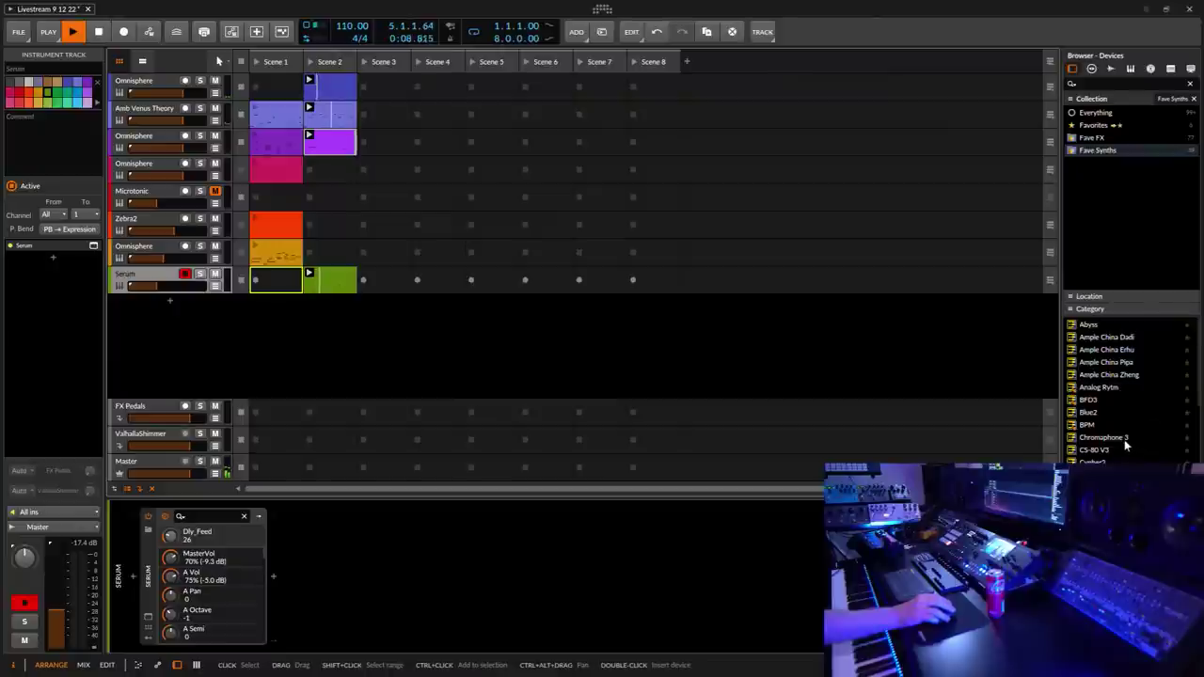
scroll(1128, 433, "down", 5)
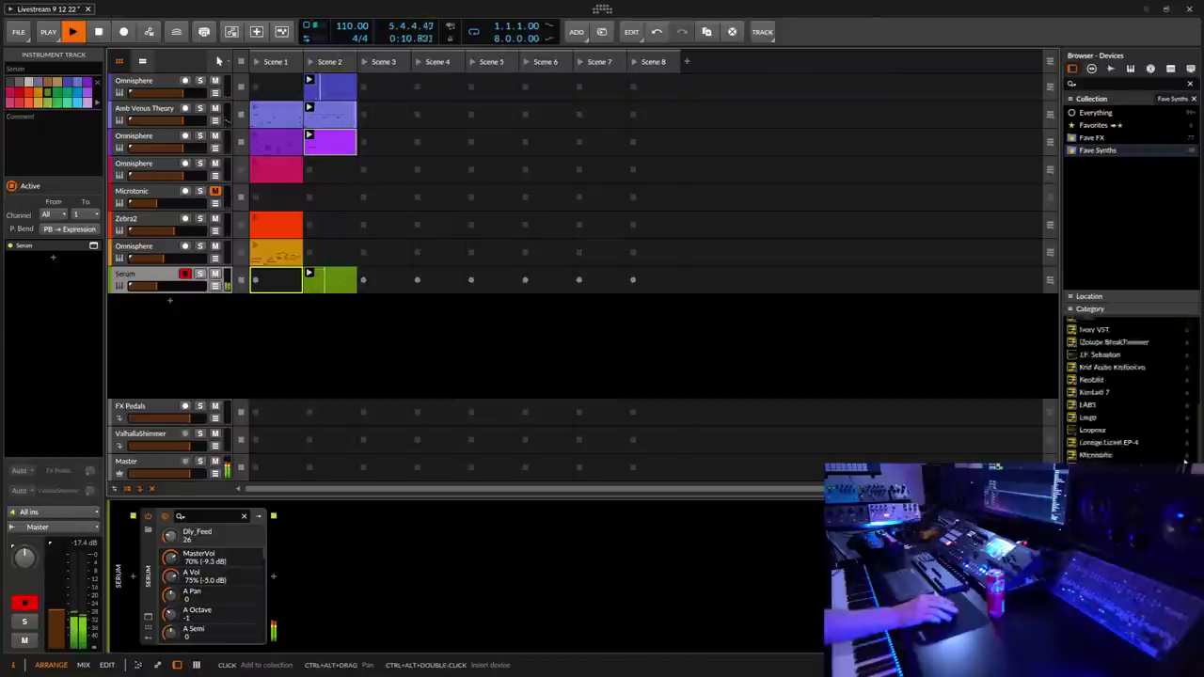
scroll(1129, 433, "down", 5)
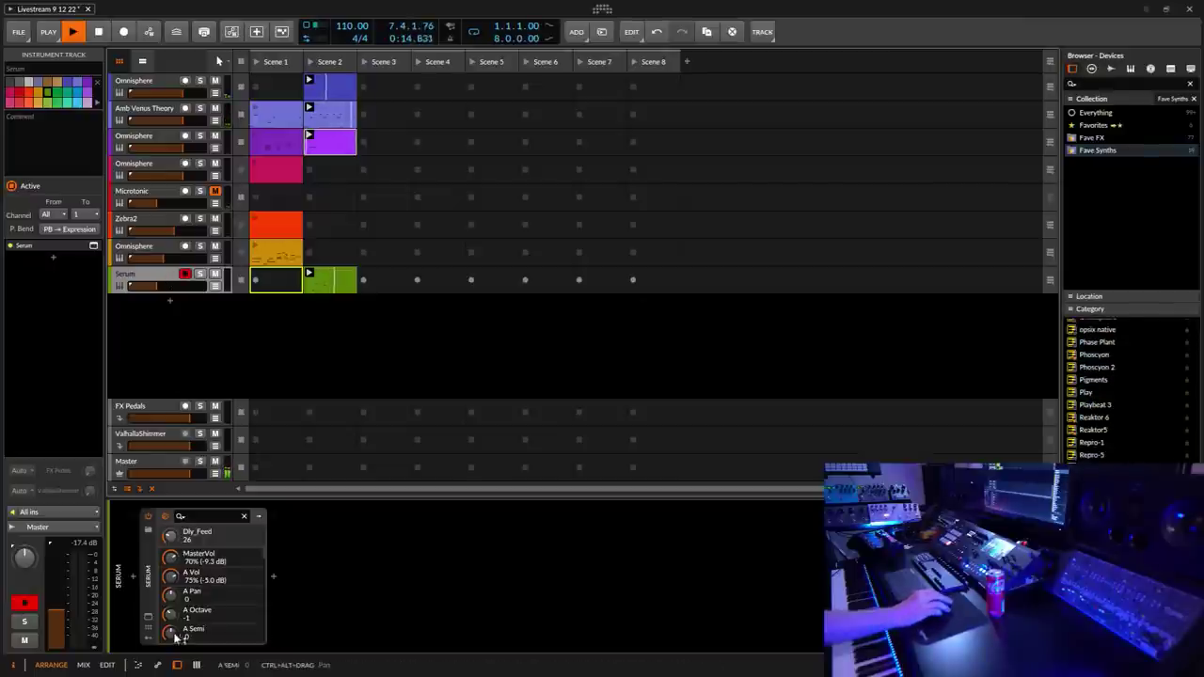
Step: Reopen Serum, switch oscillator A's warp mode to PWM and set its unison detune to 0.21
left_click(148, 616)
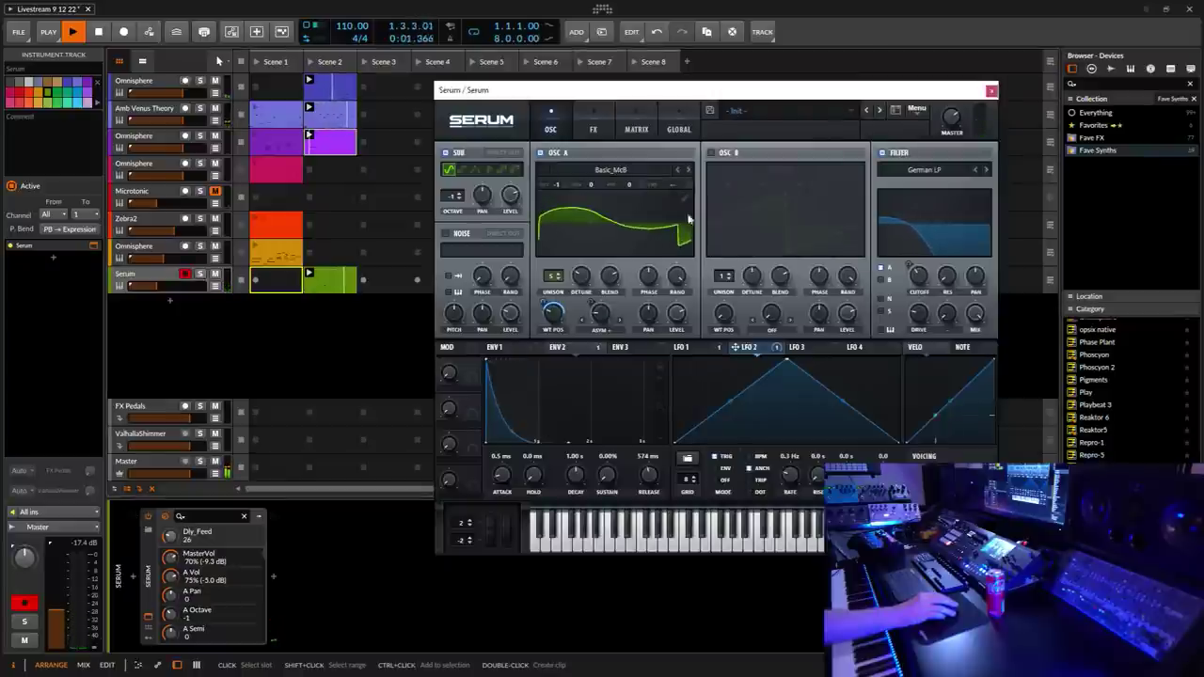
left_click(600, 331)
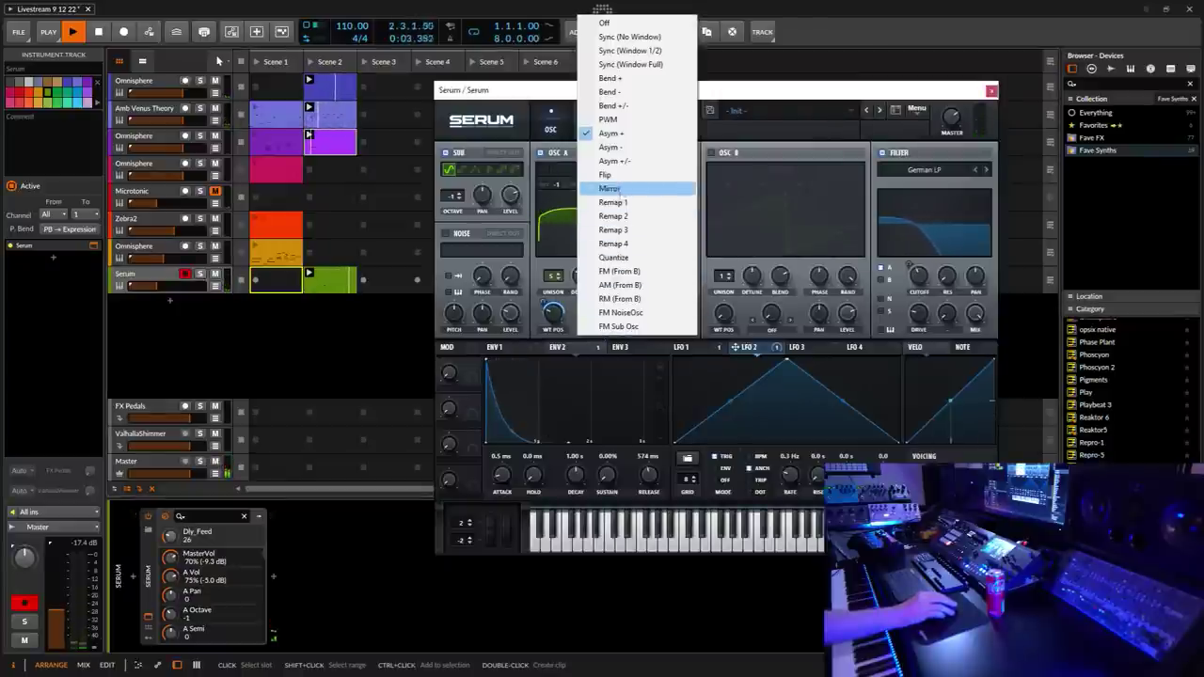
left_click(608, 120)
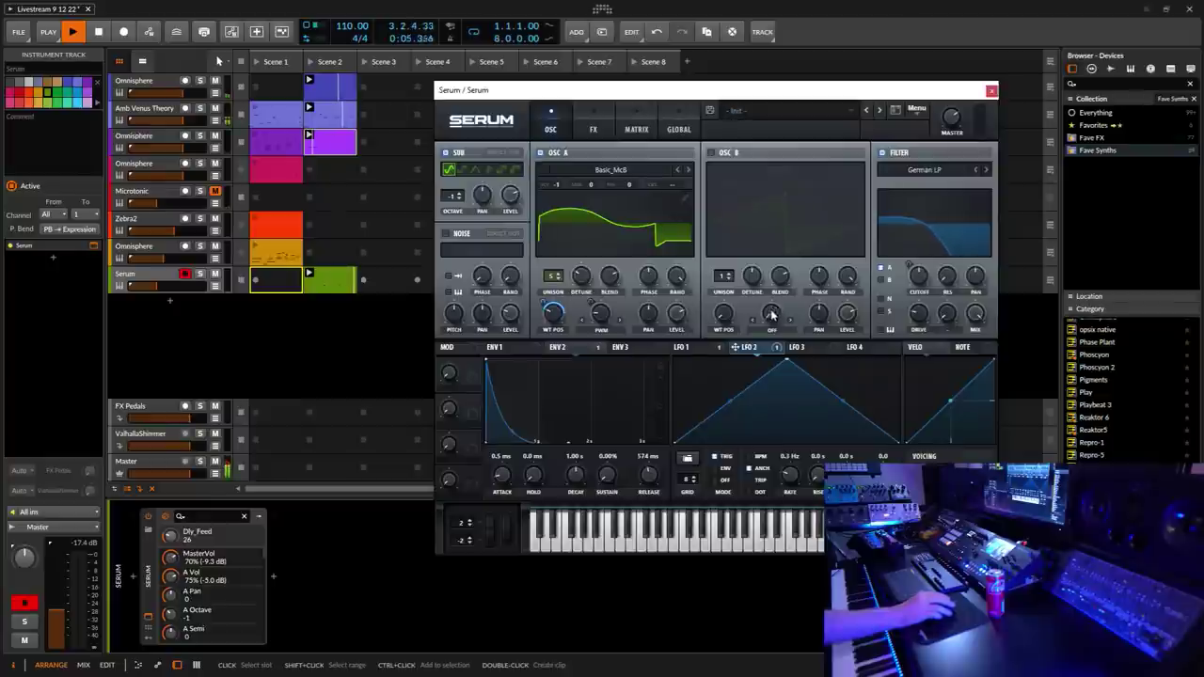
left_click_drag(582, 276, 588, 268)
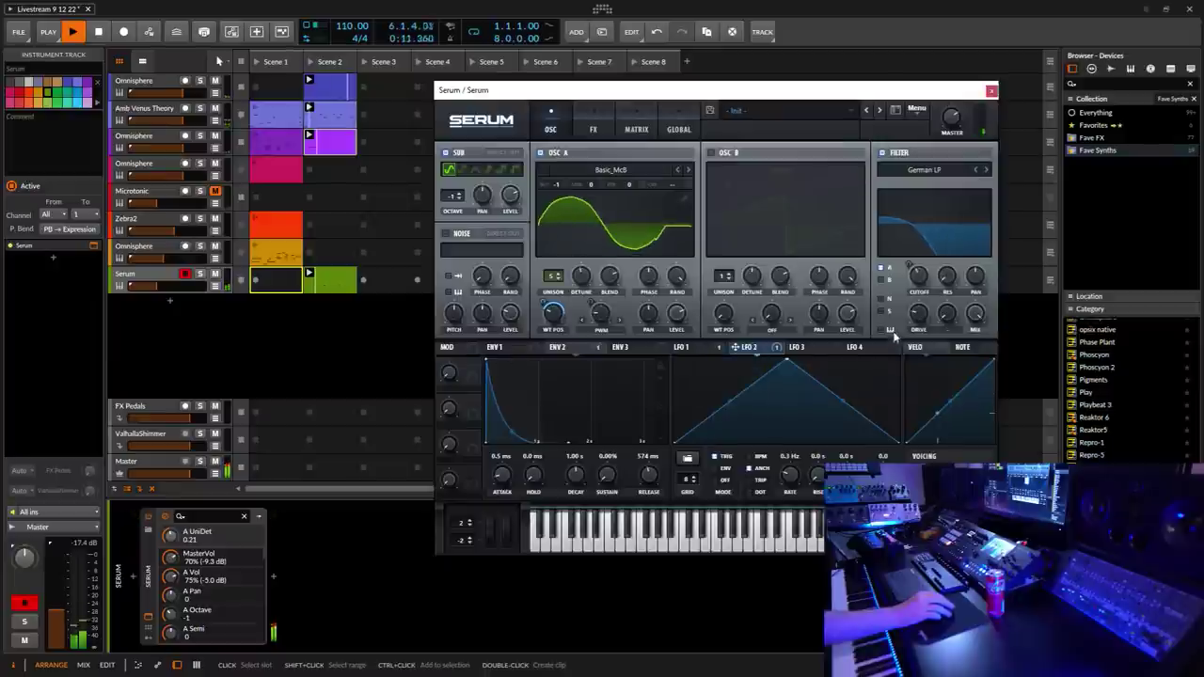
Step: Set Serum's filter drive to 25 and filter resonance to 32, and close the synth window
left_click(922, 318)
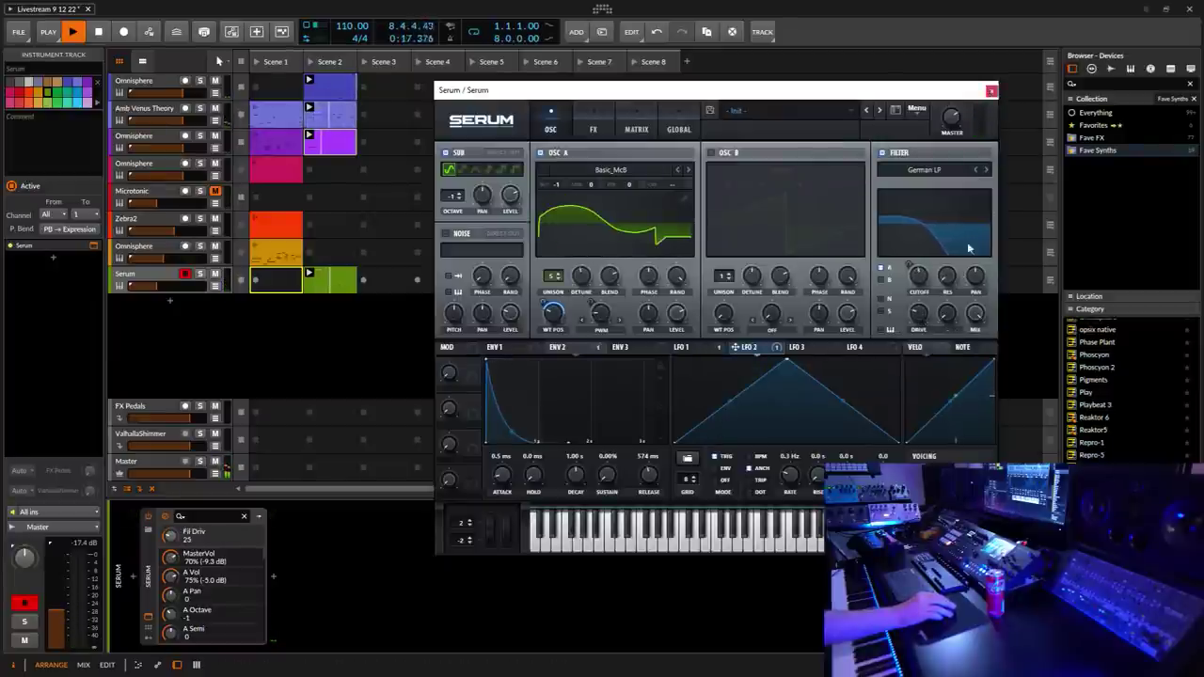
left_click_drag(950, 282, 952, 235)
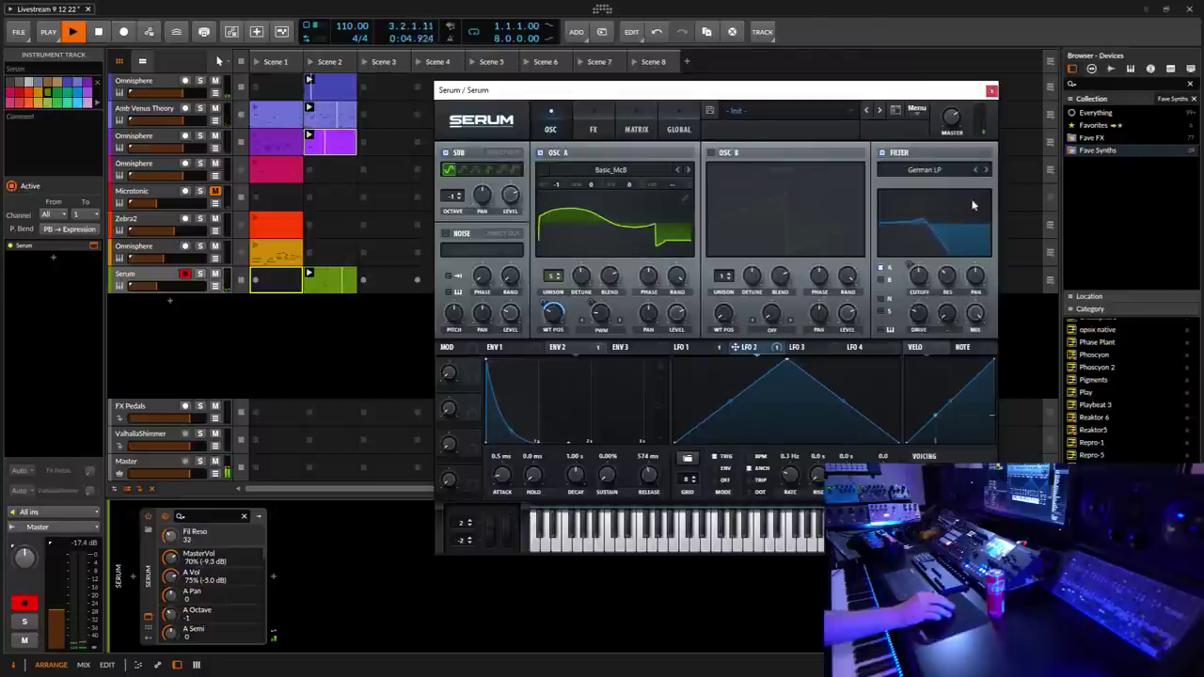
left_click(991, 90)
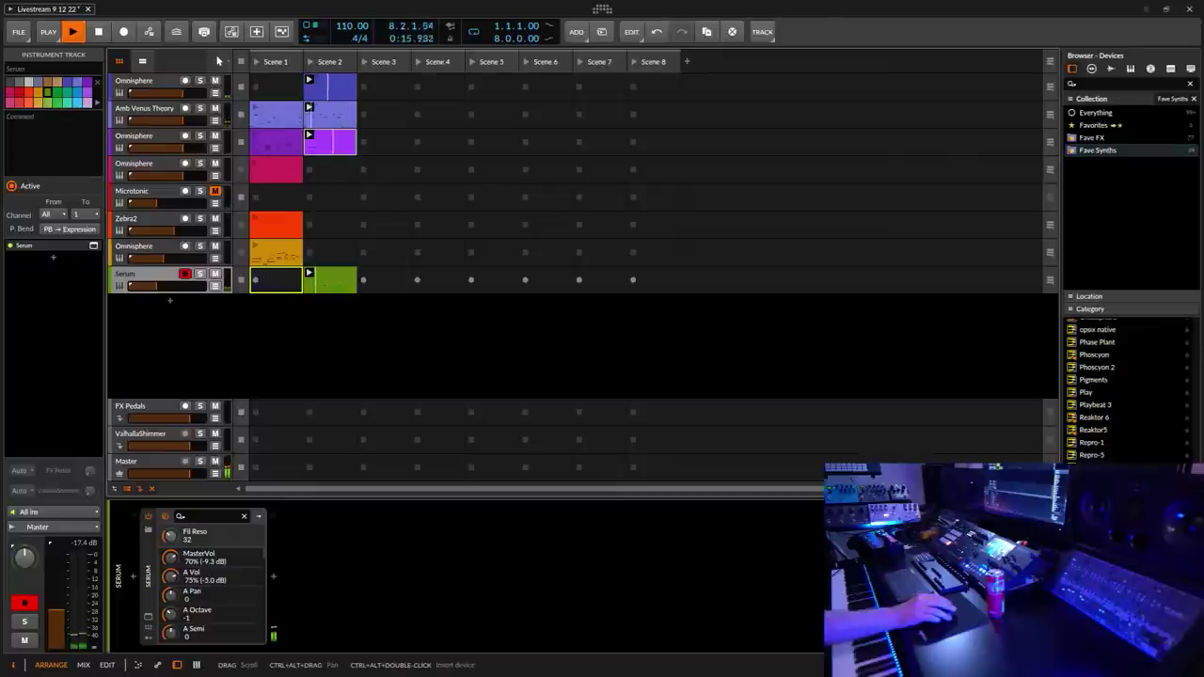
scroll(1119, 395, "down", 5)
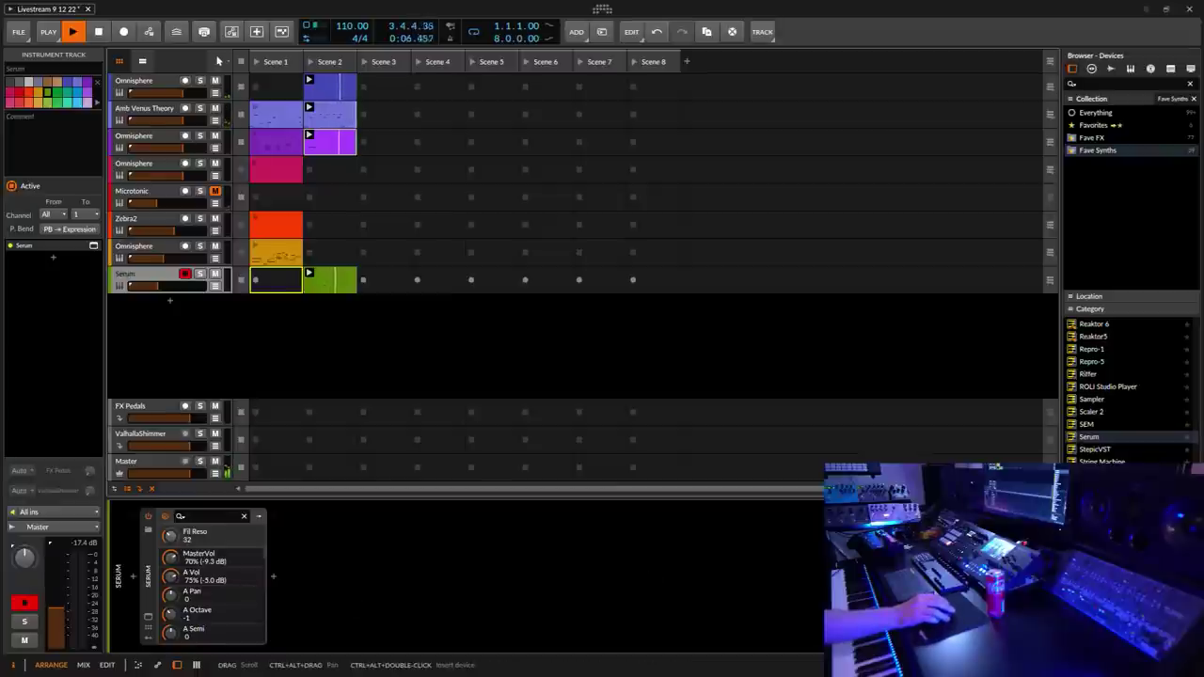
scroll(1101, 380, "up", 3)
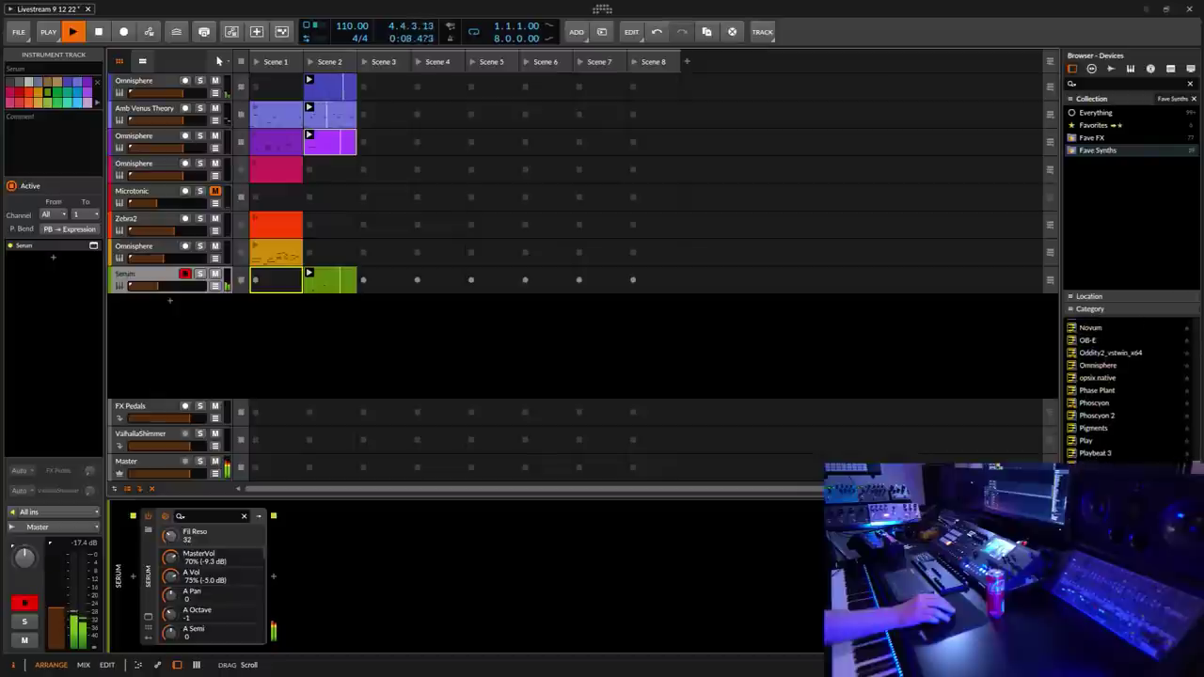
Step: Add a new Omnisphere instrument track below the Serum track and open Omnisphere's full patch browser
left_click_drag(1098, 374, 913, 349)
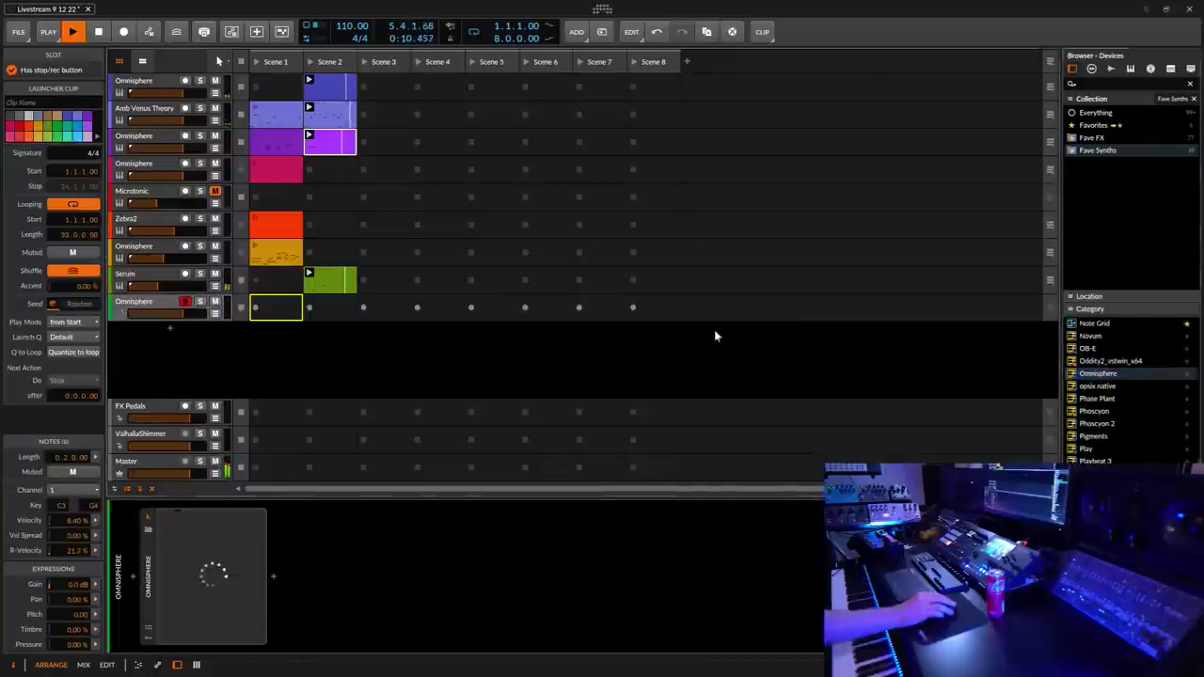
left_click(155, 301)
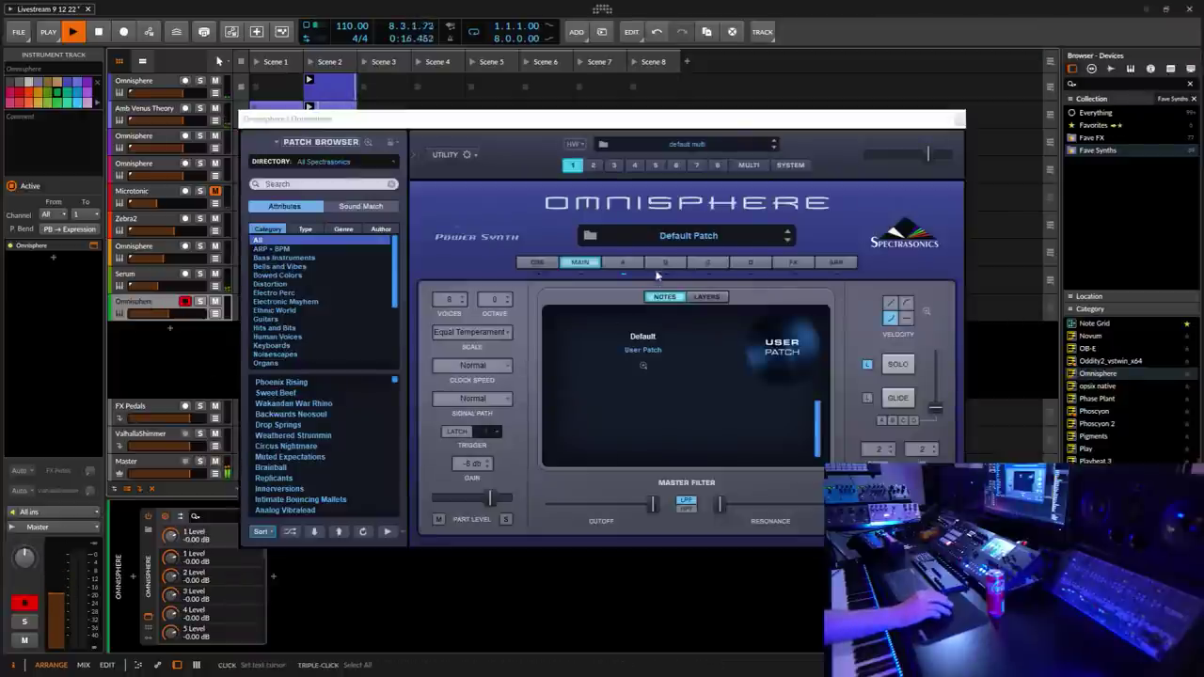
left_click(688, 237)
left_click_drag(650, 120, 805, 69)
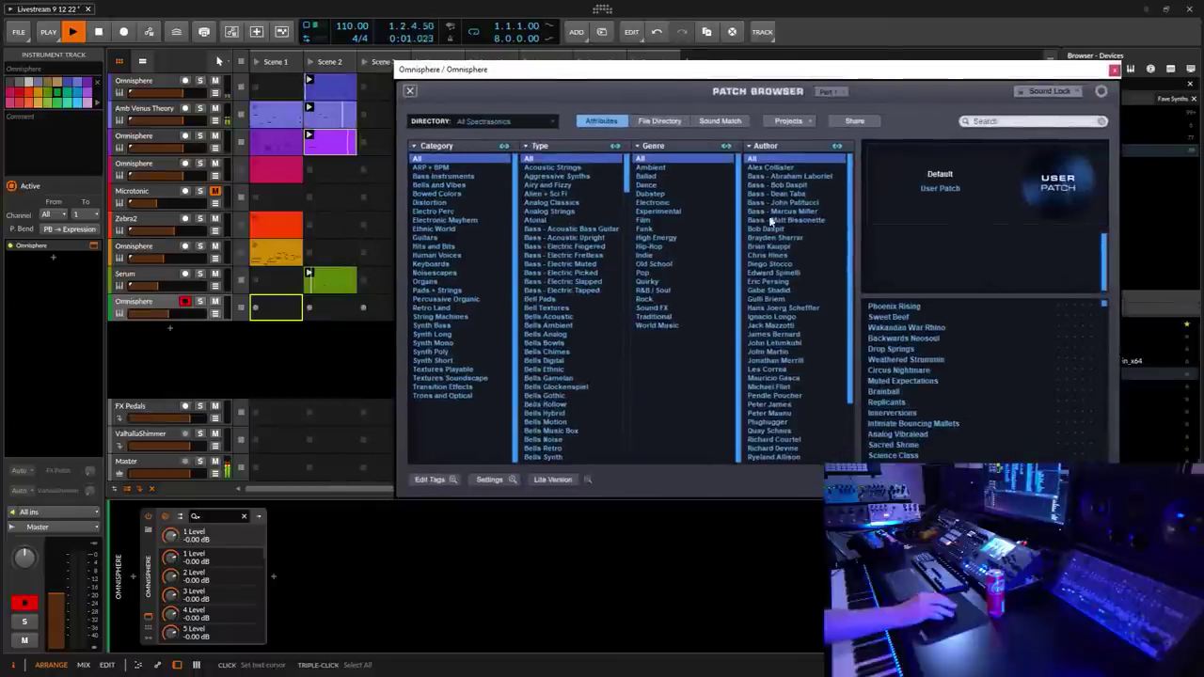
Step: Load the PD Docking Station patch from the Ambient Pads type in the Eternia user directory
left_click(550, 129)
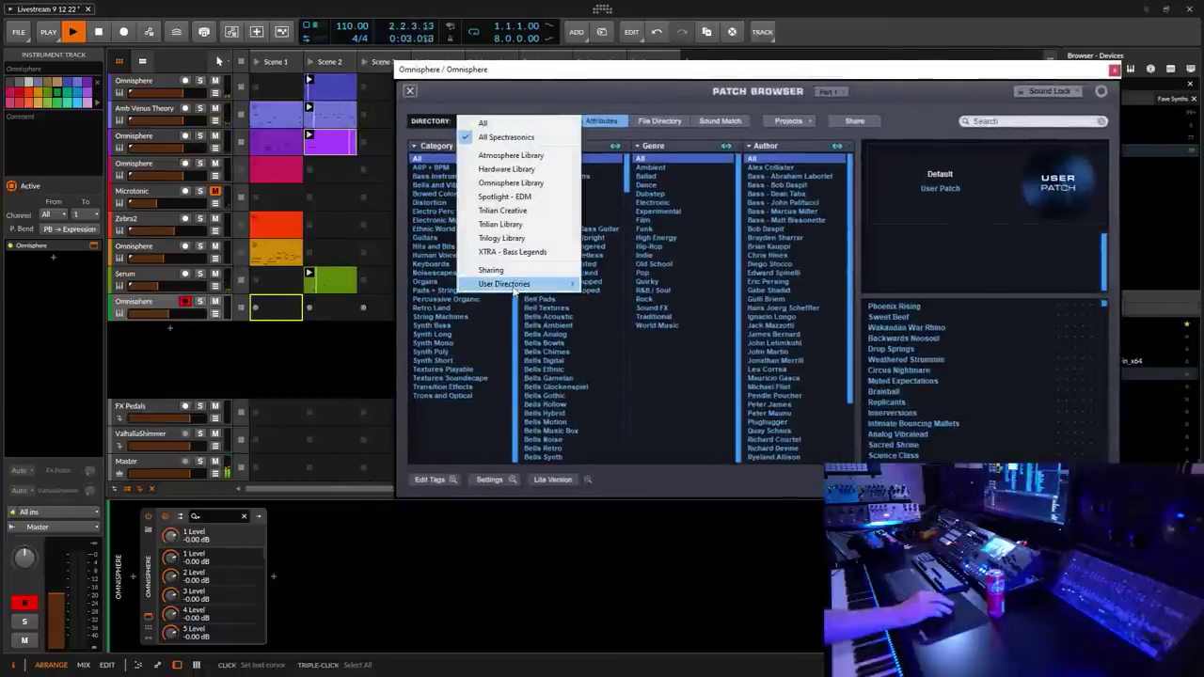
mouse_move(527, 287)
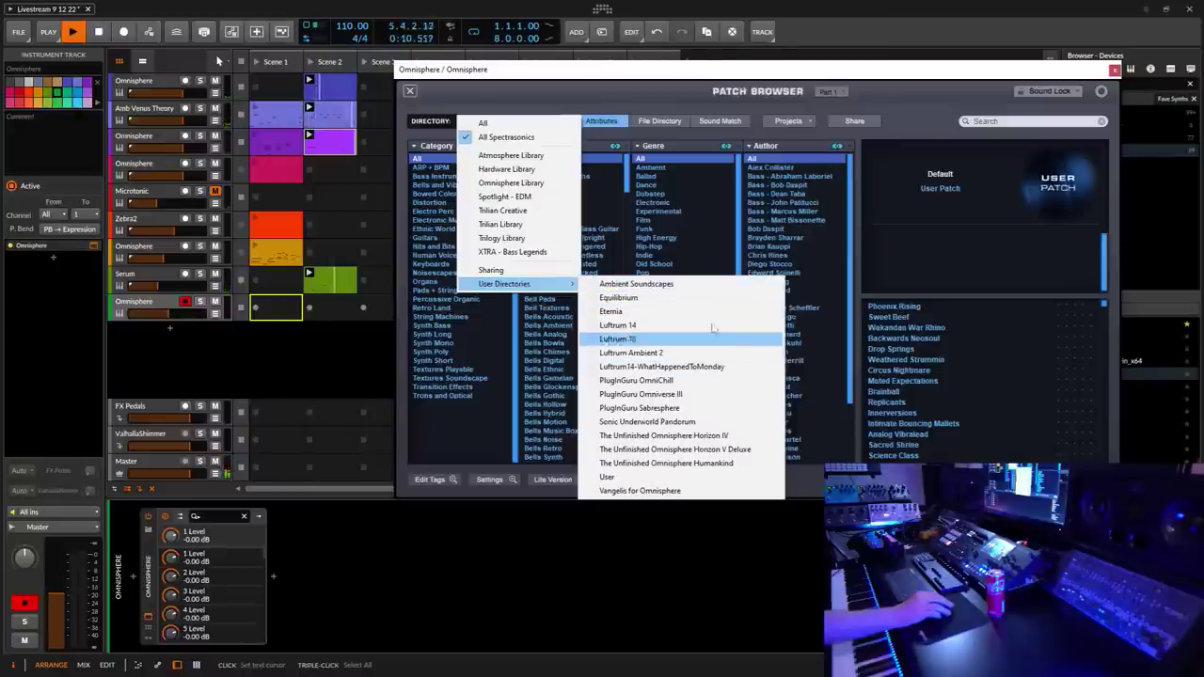
left_click(623, 314)
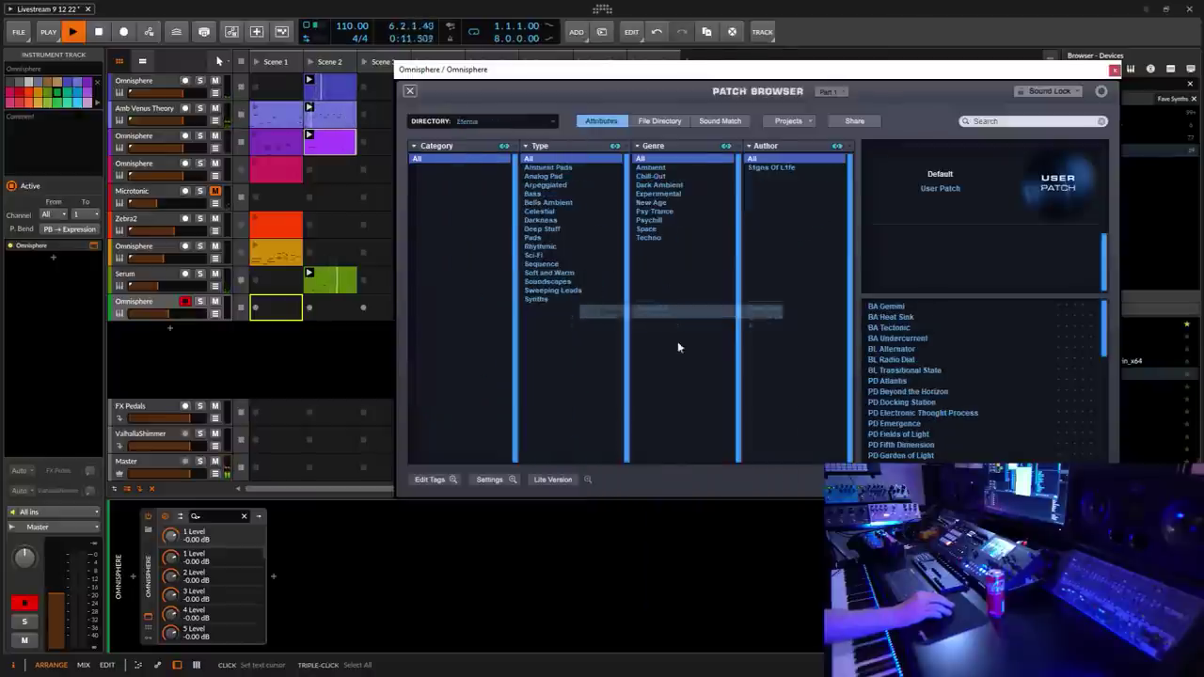
left_click(550, 169)
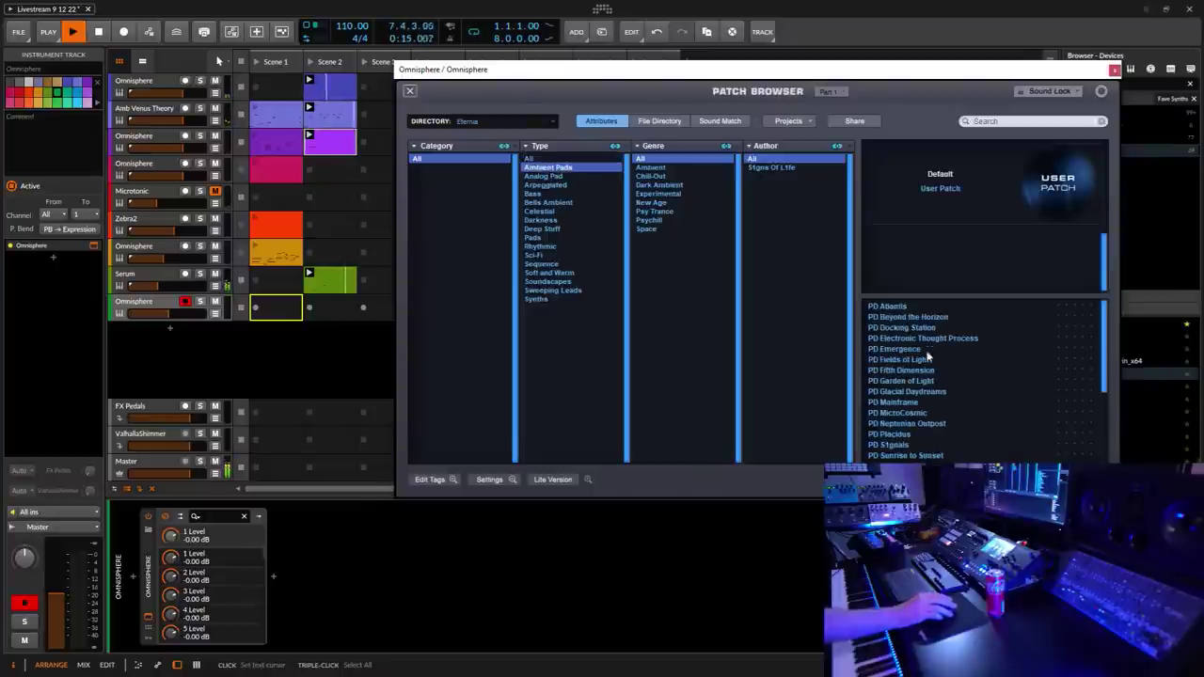
left_click(903, 329)
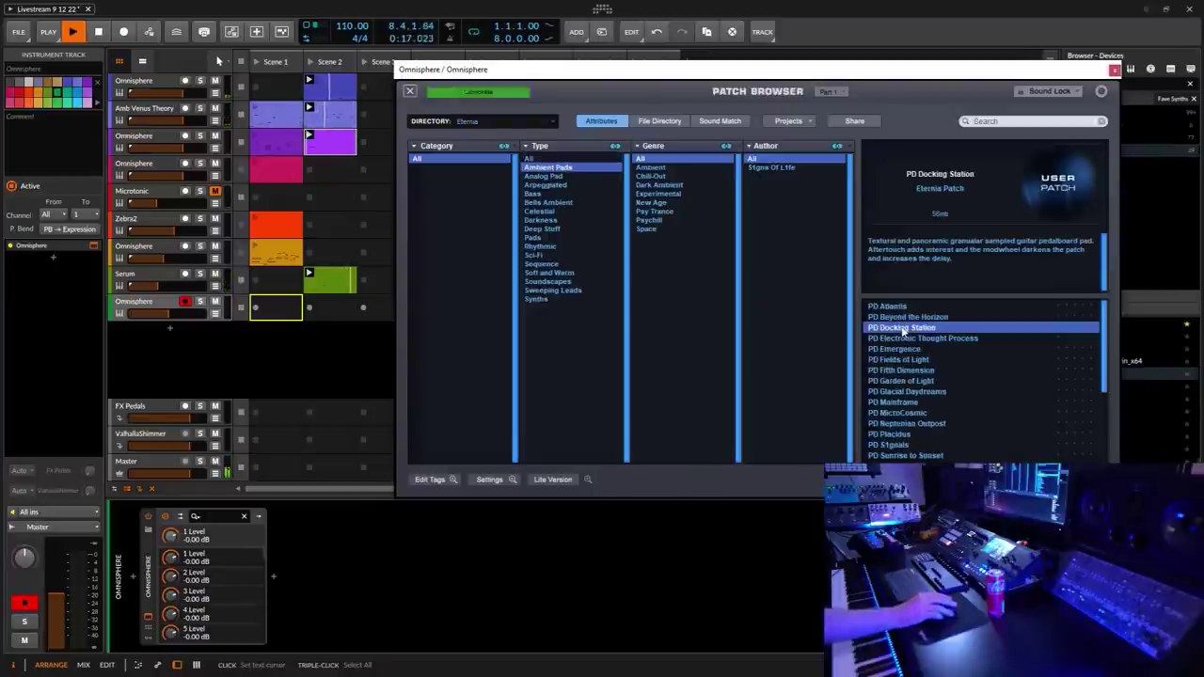
Step: Insert ValhallaShimmer from the Fave FX collection after Omnisphere and set its mix to 0.48
left_click(157, 303)
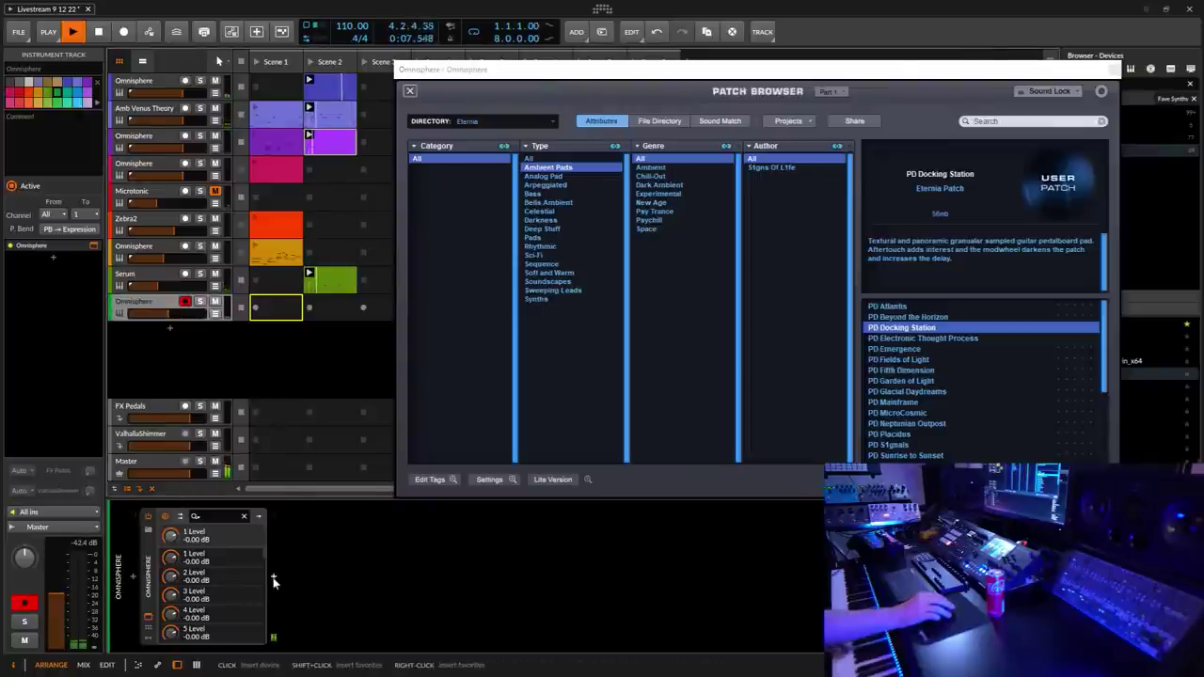
left_click(274, 582)
left_click(33, 216)
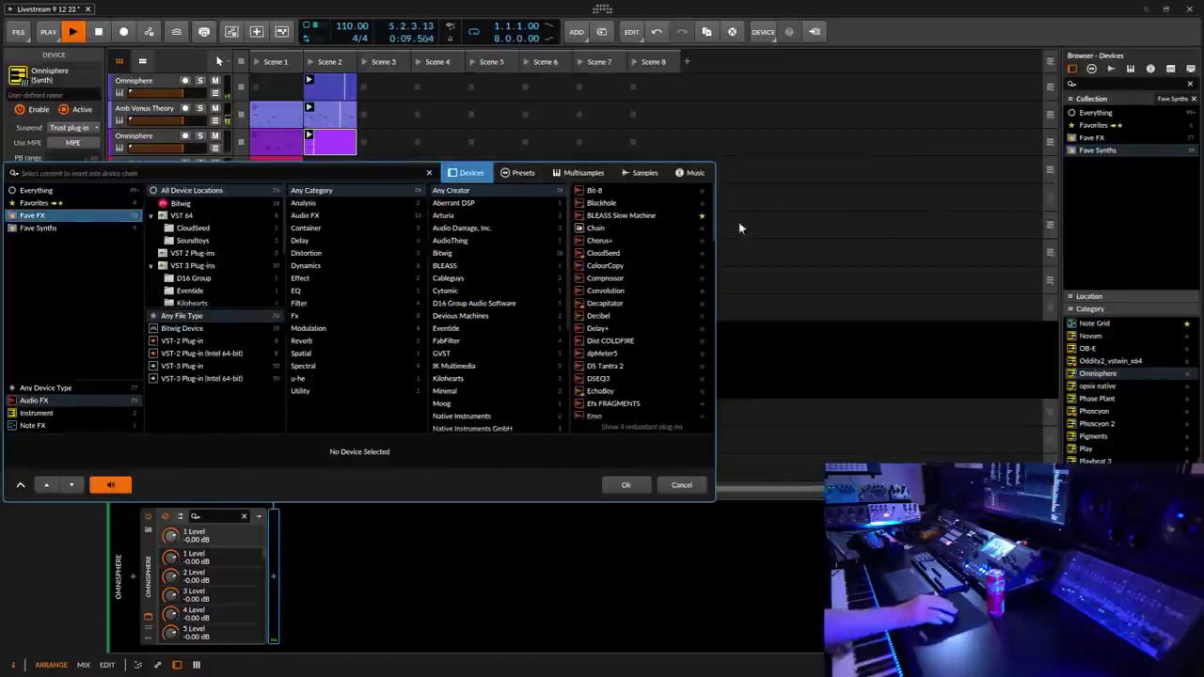
left_click_drag(711, 199, 712, 378)
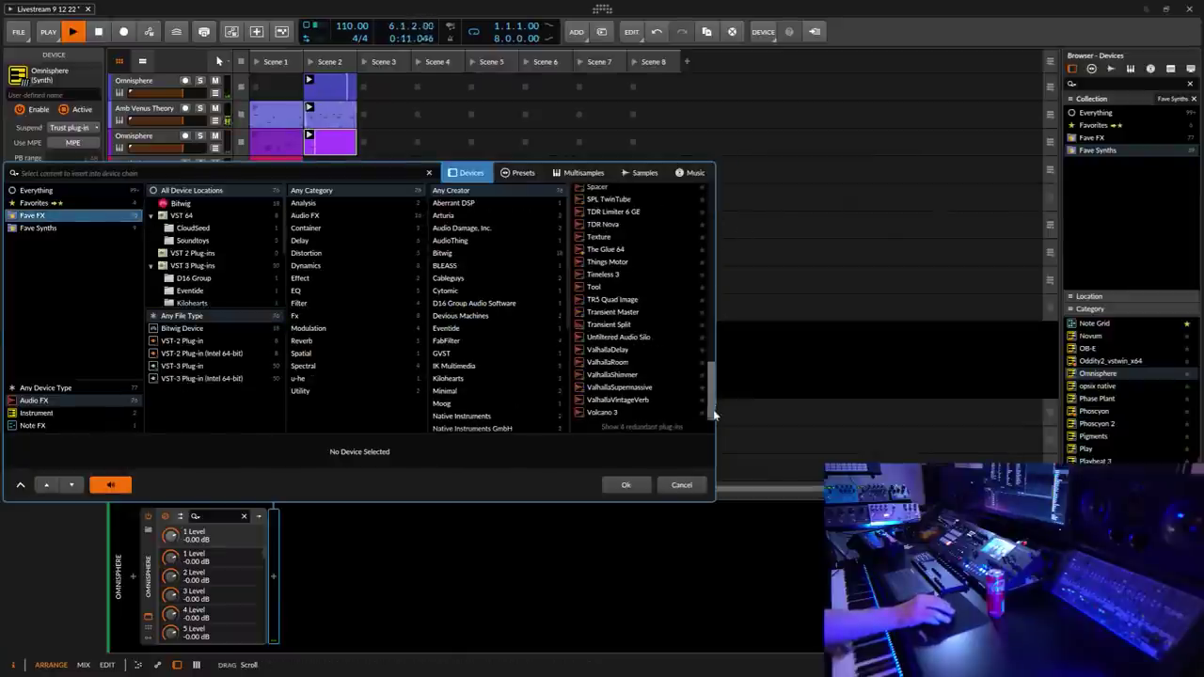
left_click(628, 375)
left_click(626, 485)
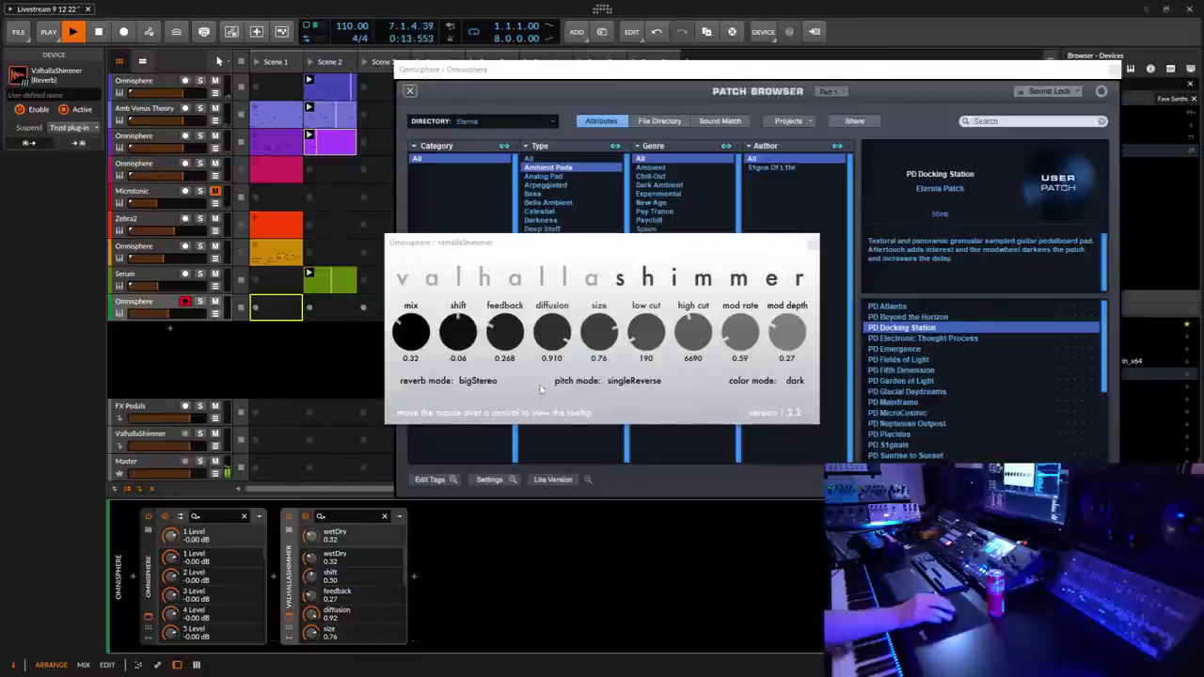
left_click_drag(429, 340, 428, 332)
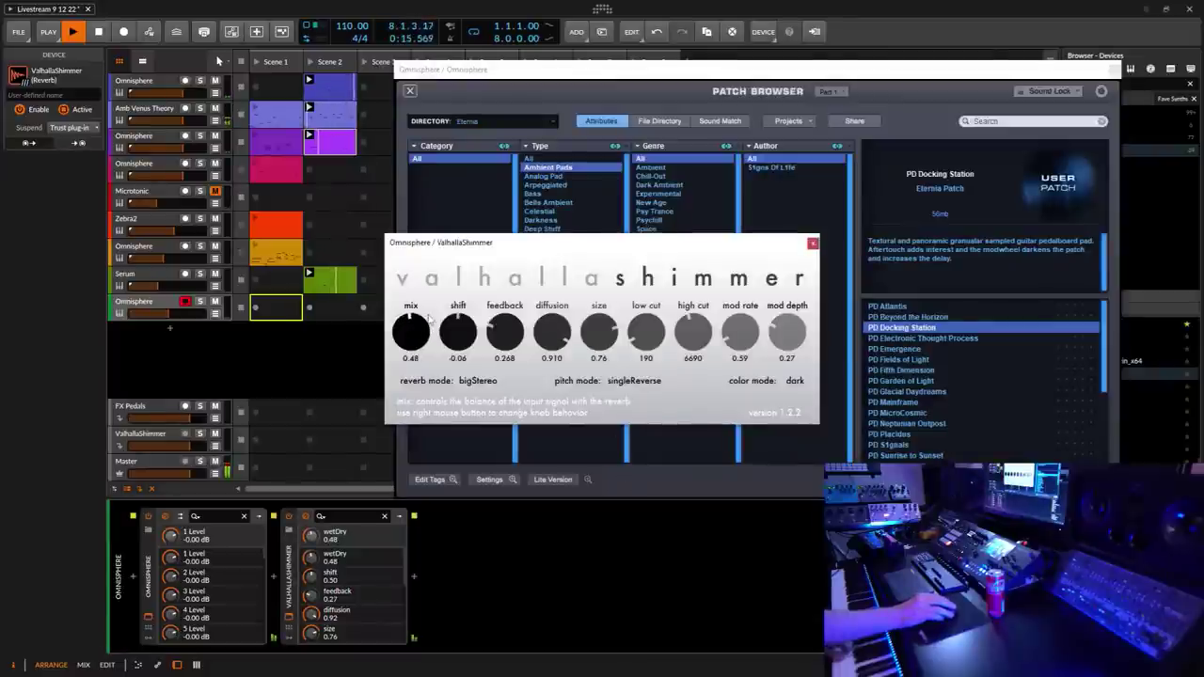
left_click(813, 244)
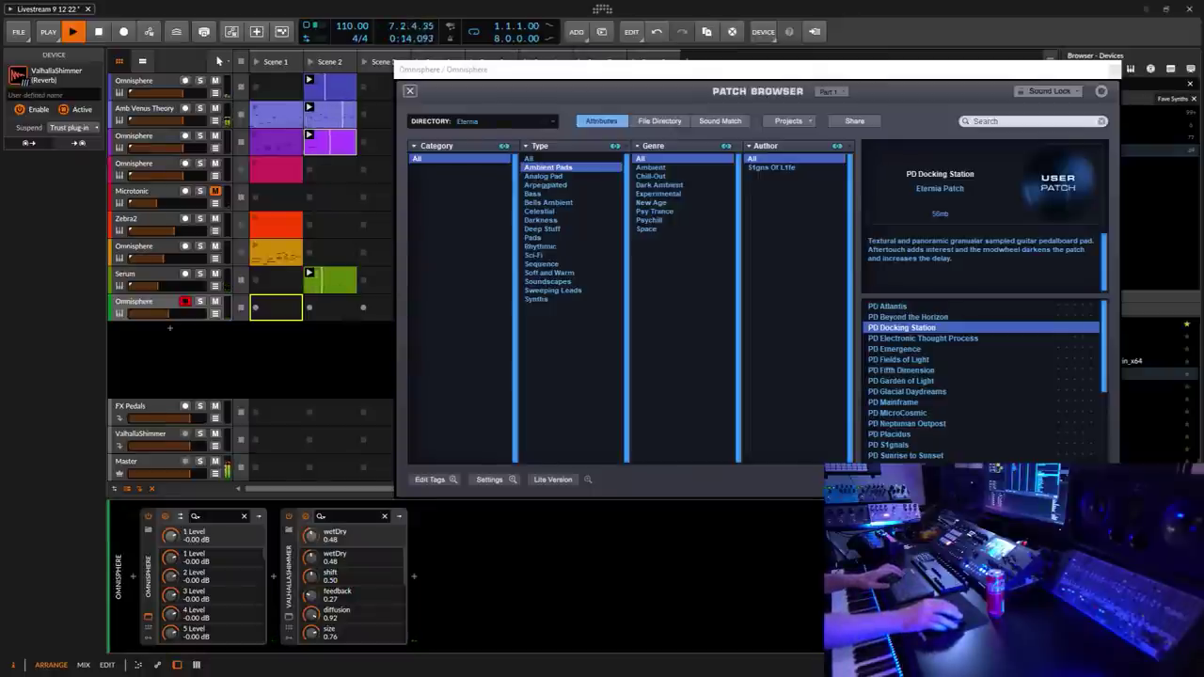
Step: Record a clip in the new Omnisphere track's Scene 2 slot, set it playing, and close the Omnisphere window
left_click(309, 308)
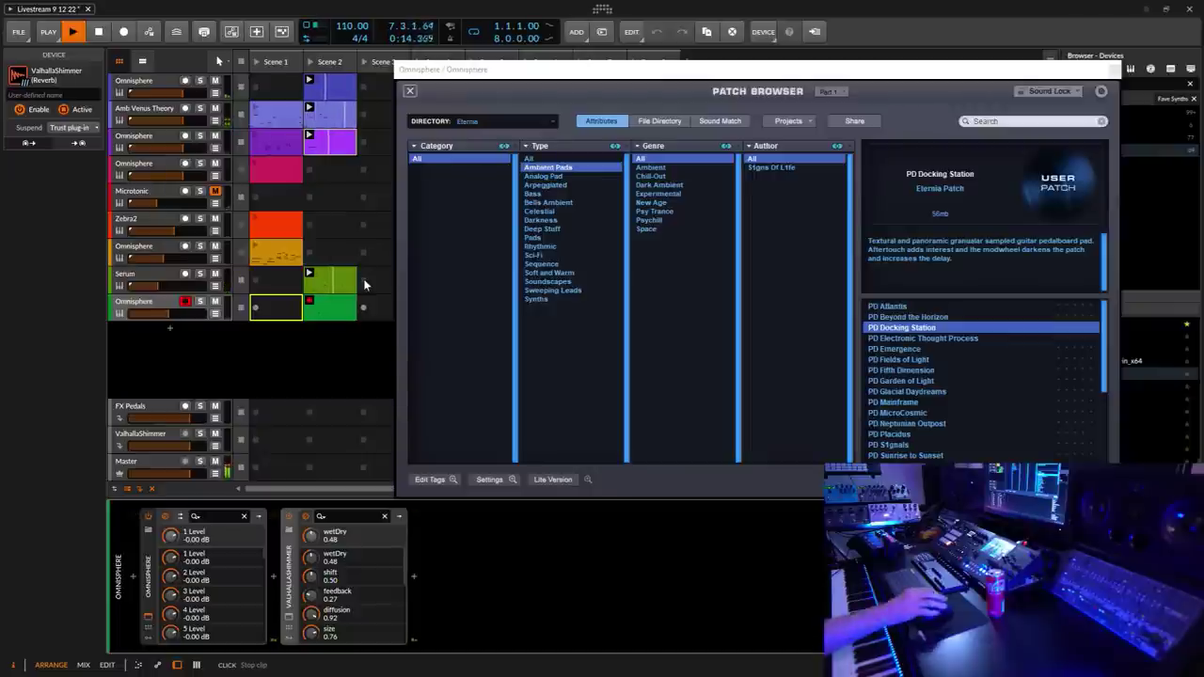
left_click(310, 303)
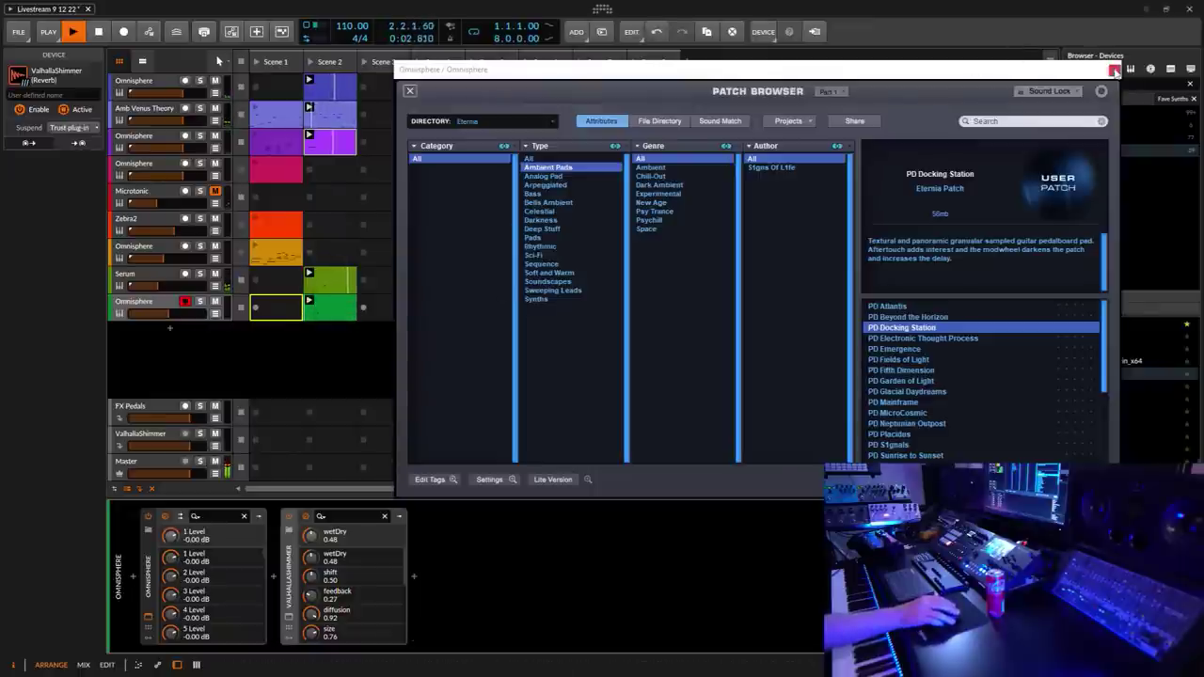
left_click(1114, 70)
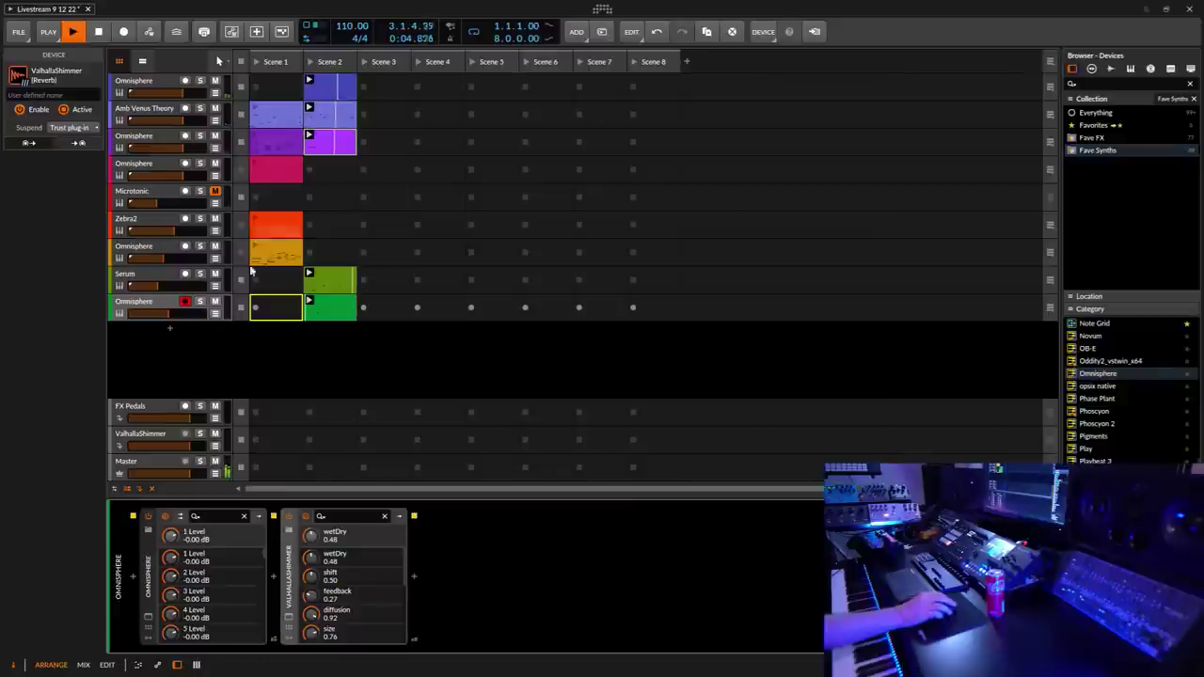
Step: Select the new Omnisphere track and save the project
left_click(146, 304)
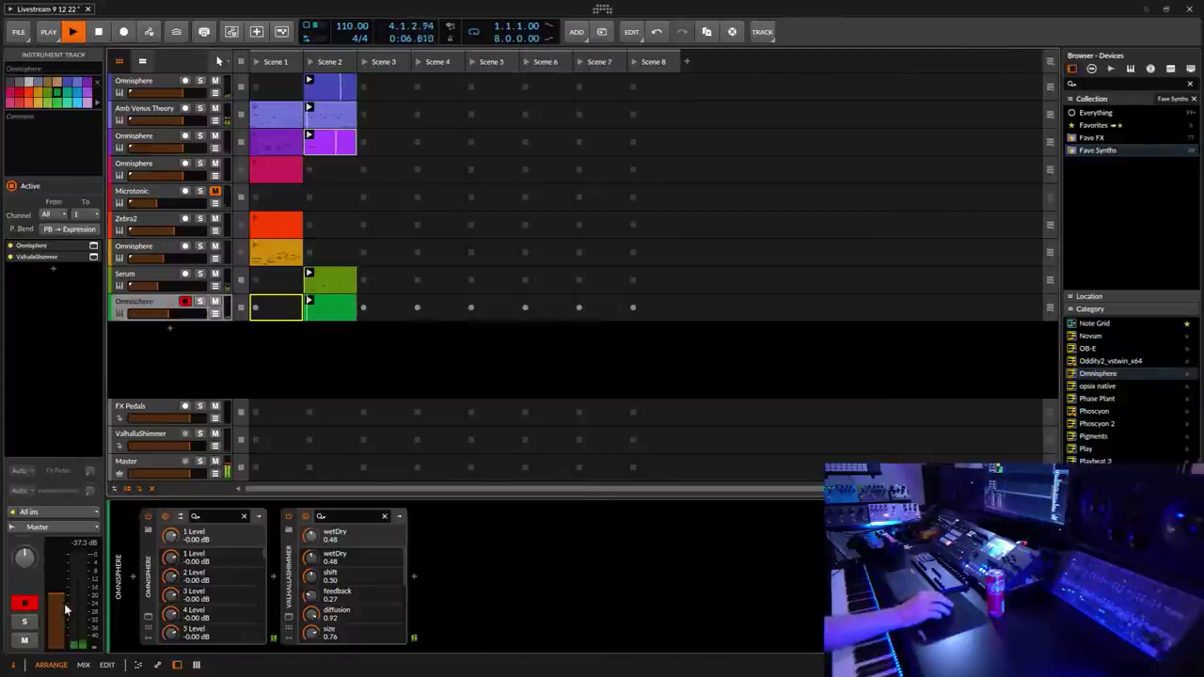
mouse_move(28, 527)
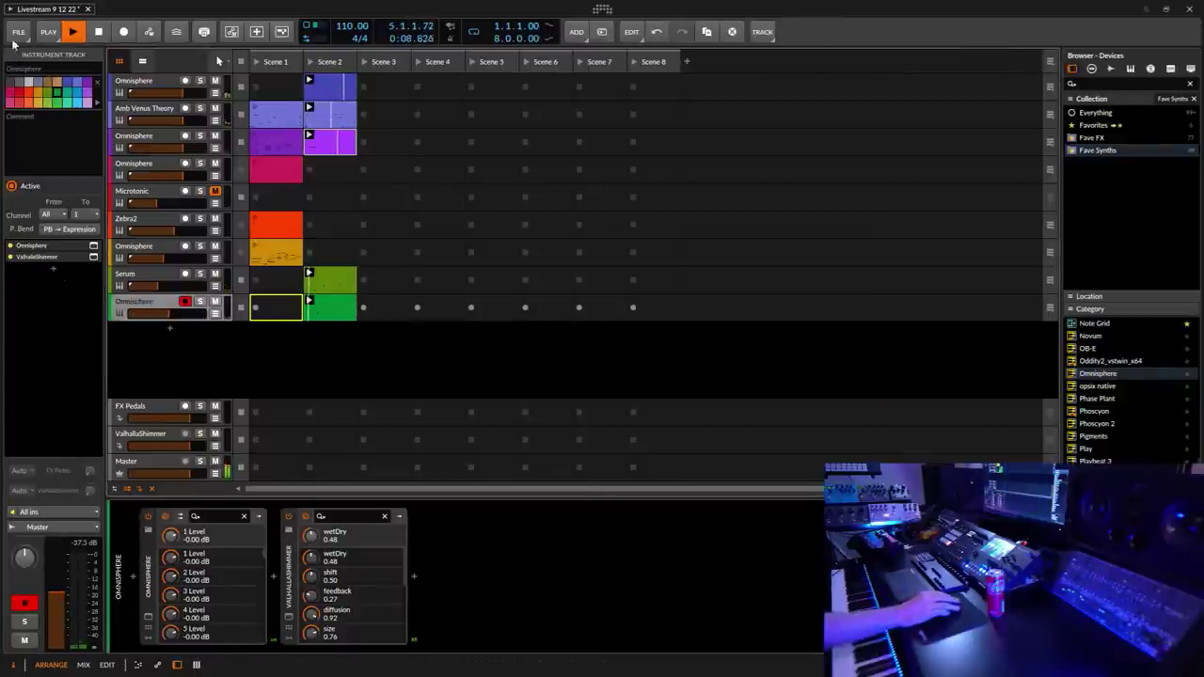
left_click(19, 31)
left_click(30, 94)
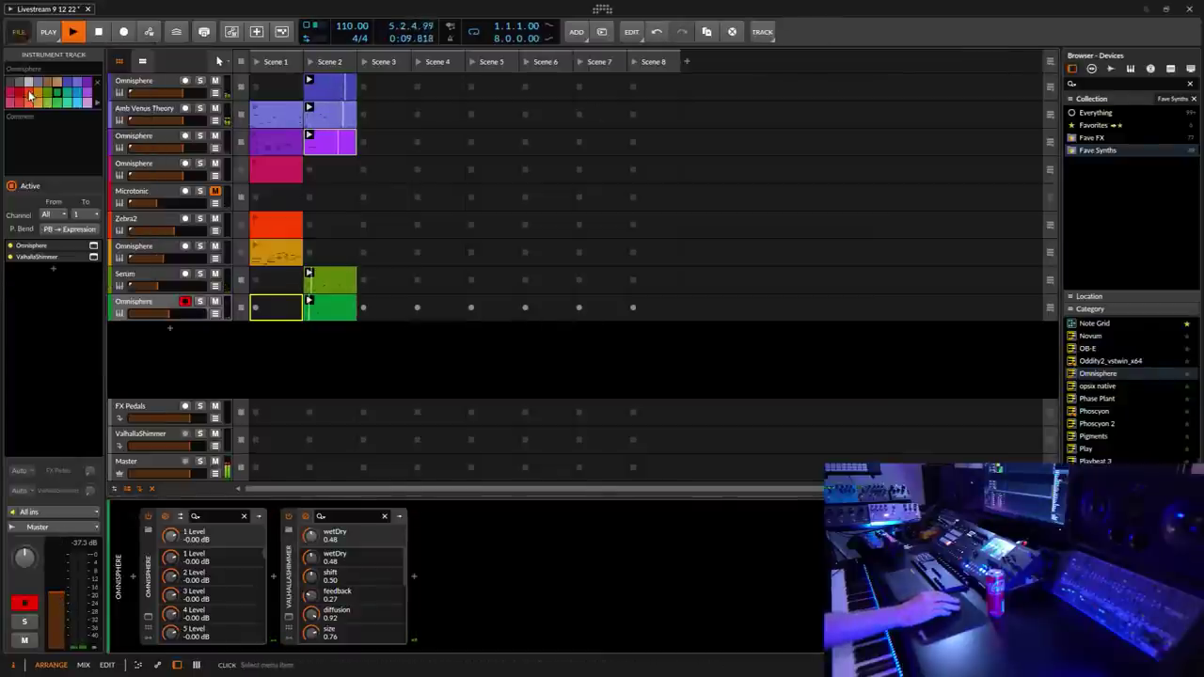
Step: Insert the Portal effect from the Fave FX collection after ValhallaShimmer on the new Omnisphere track
left_click(414, 576)
left_click(77, 216)
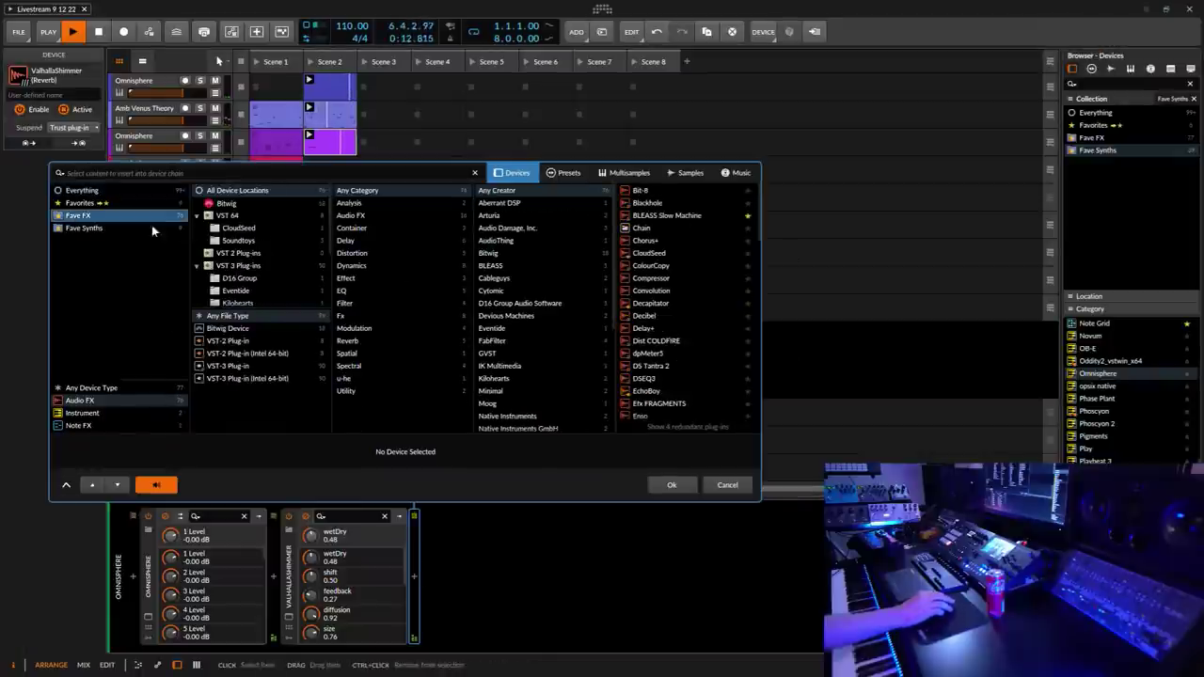
scroll(745, 339, "down", 5)
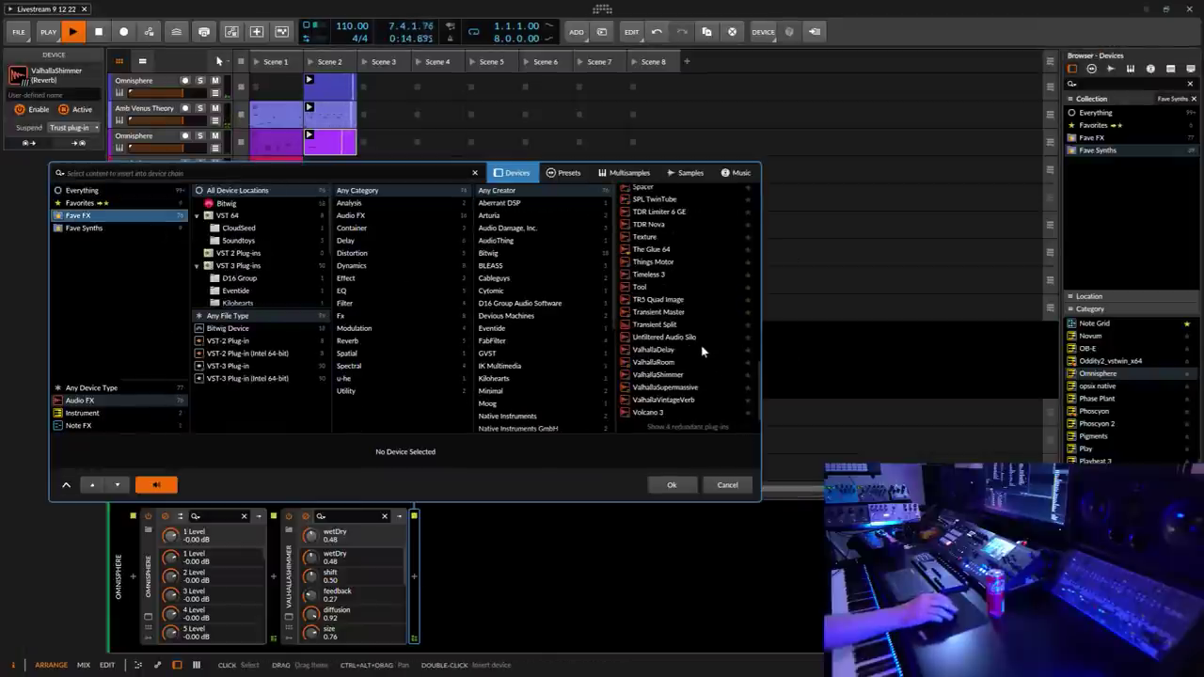
scroll(697, 343, "down", 5)
scroll(697, 343, "up", 5)
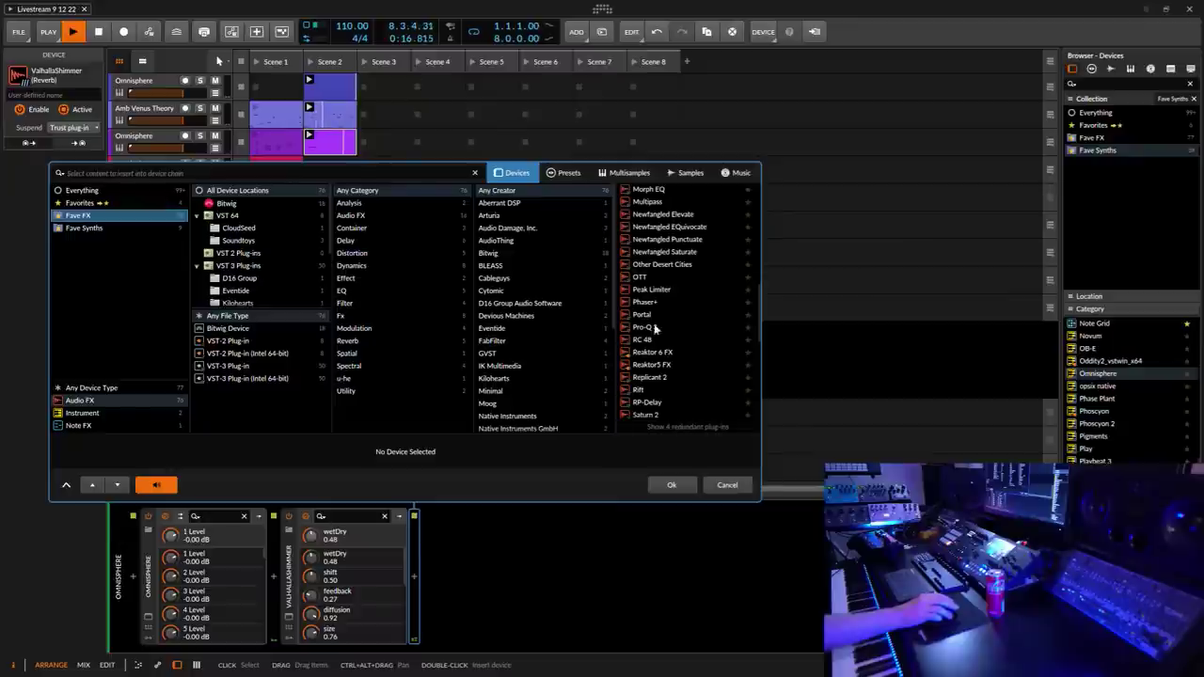
left_click(644, 319)
left_click(682, 480)
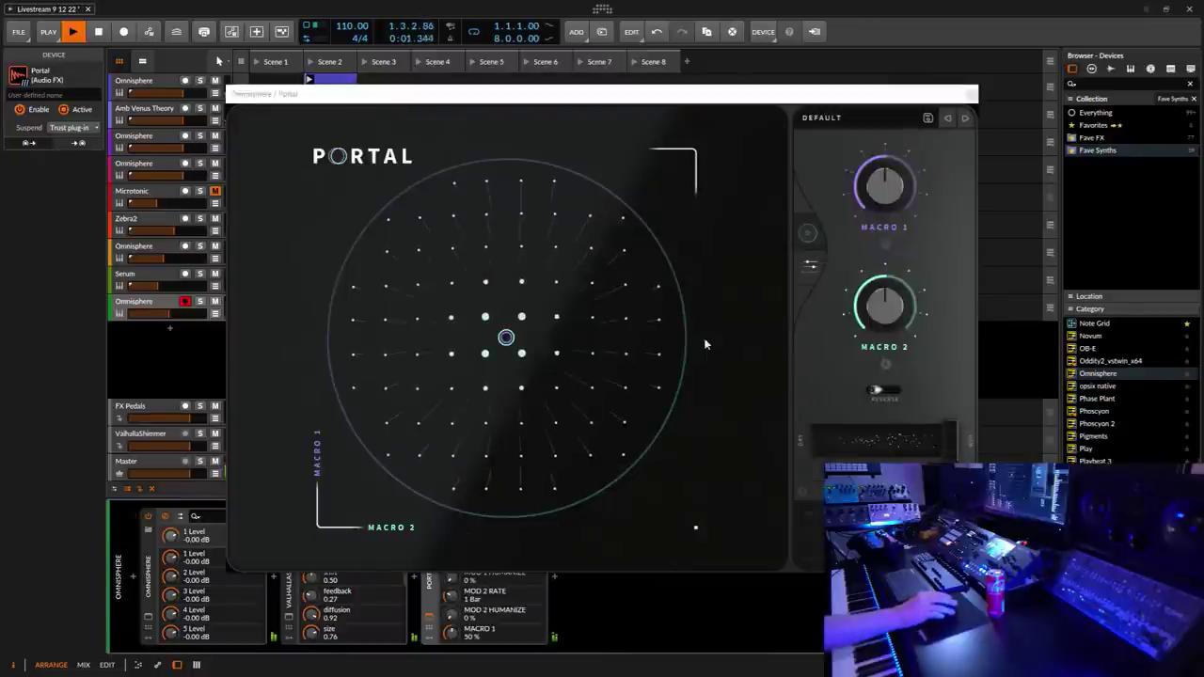
left_click_drag(721, 93, 851, 48)
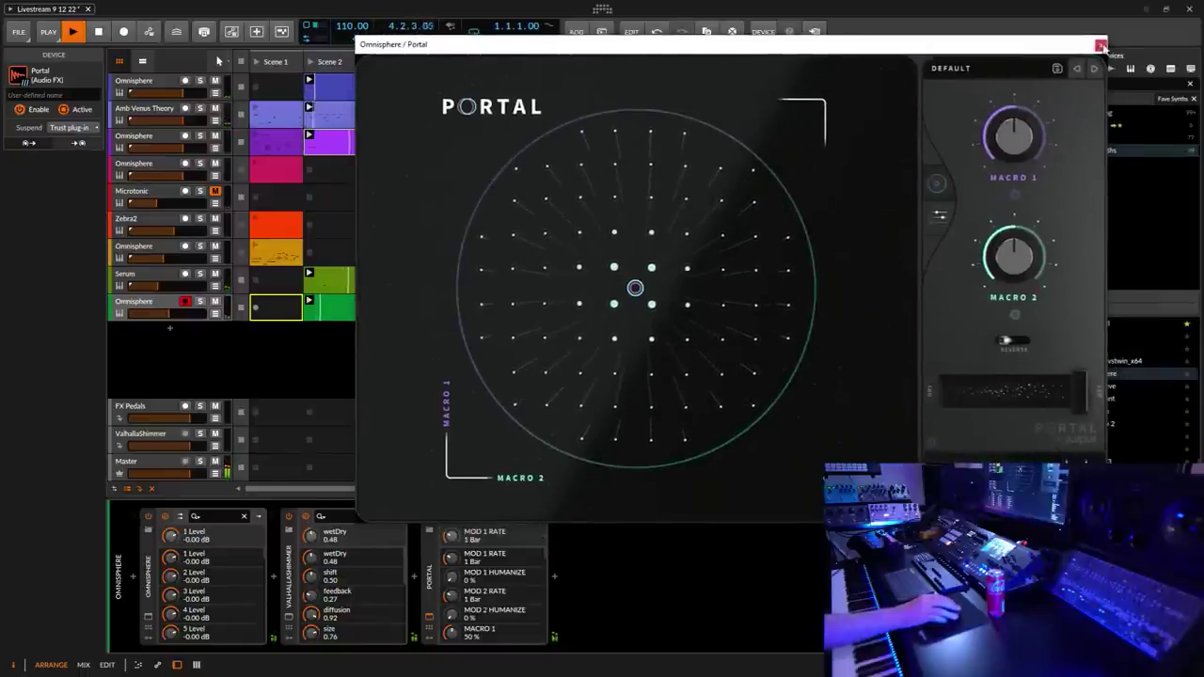
Step: Try out Portal's macro knobs, setting Macro 1 to 52% and Macro 2 to 49%
left_click_drag(1013, 139, 1040, 144)
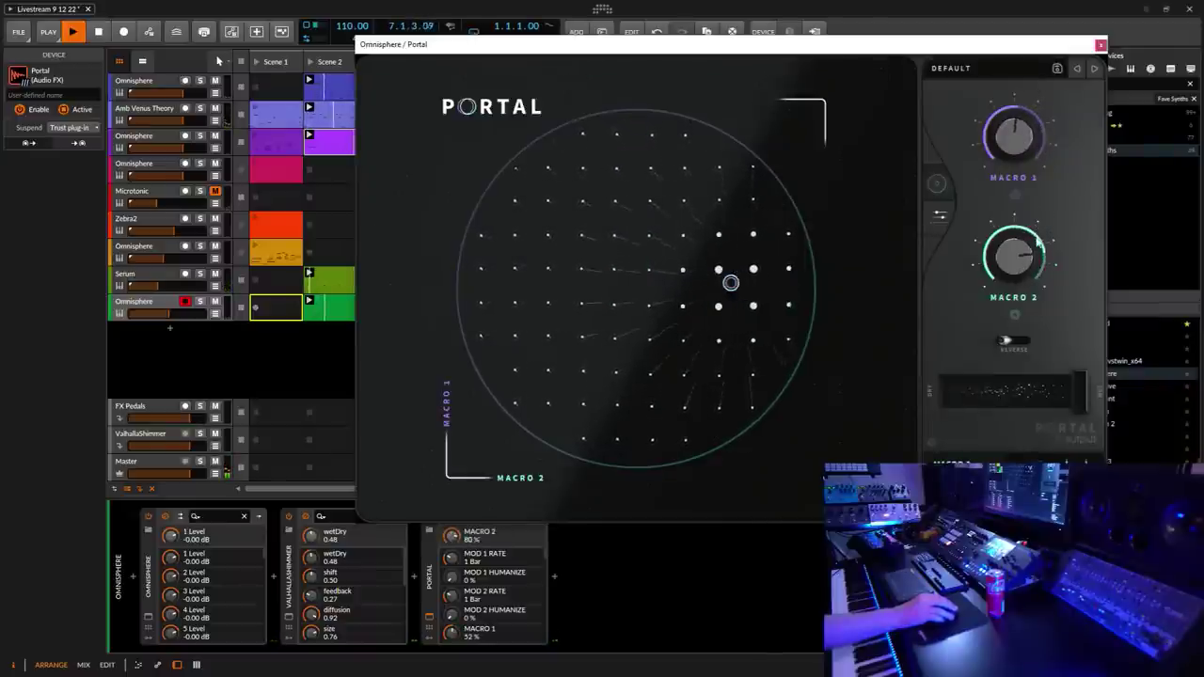
mouse_move(1035, 266)
left_mouse_down()
mouse_move(1035, 293)
mouse_move(1032, 272)
left_mouse_up()
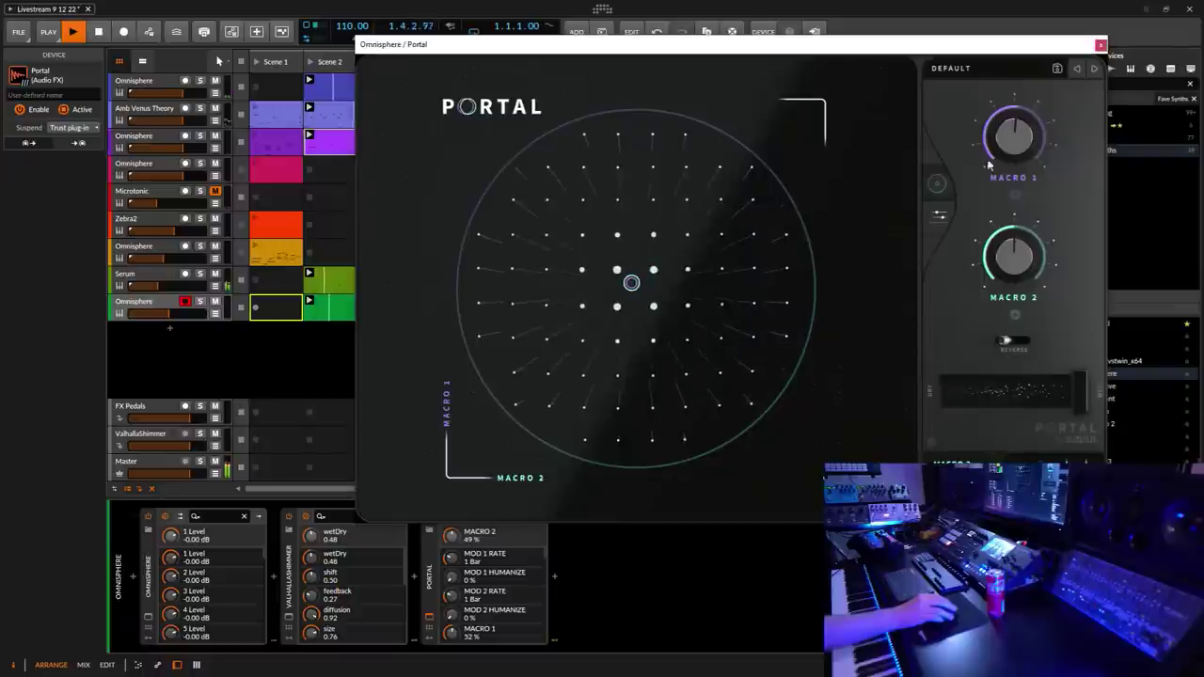
Step: Open Portal's preset browser and show the Sound Design presets
left_click(950, 67)
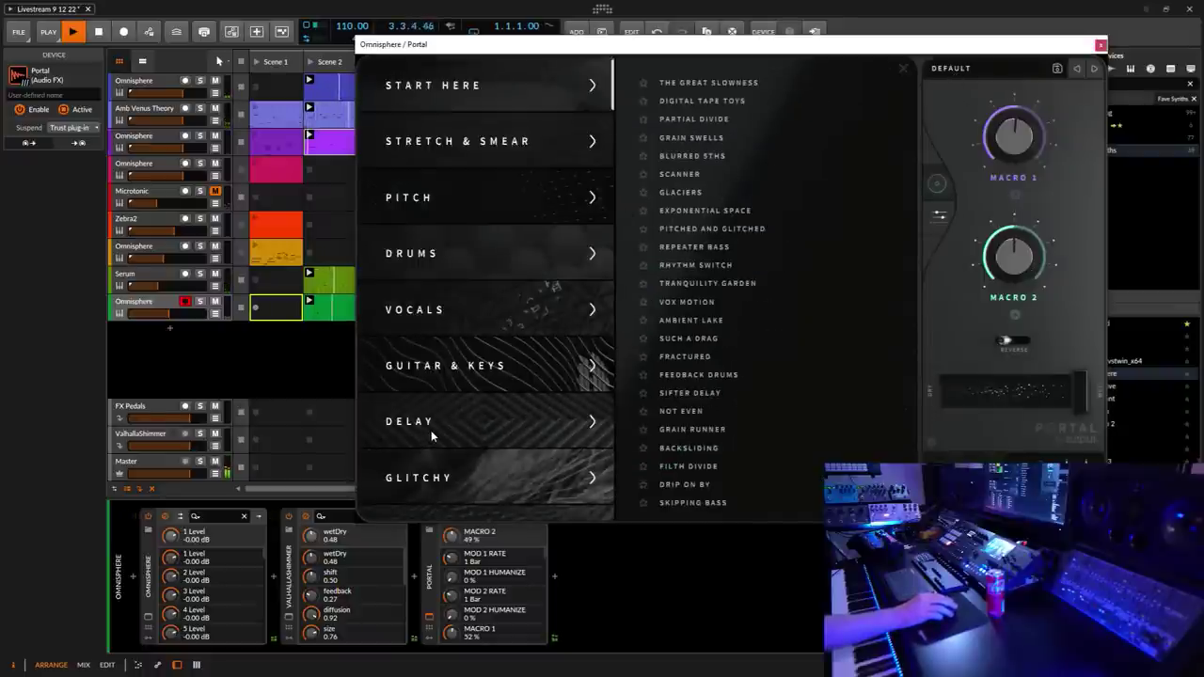
scroll(431, 430, "down", 5)
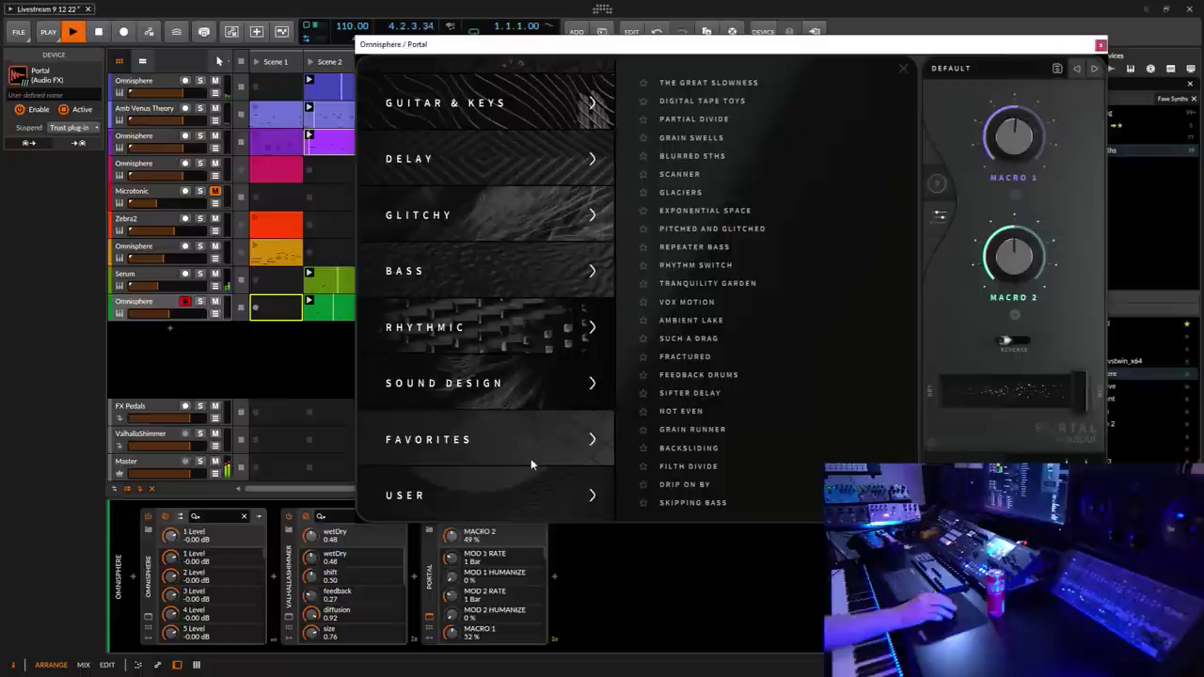
left_click(473, 389)
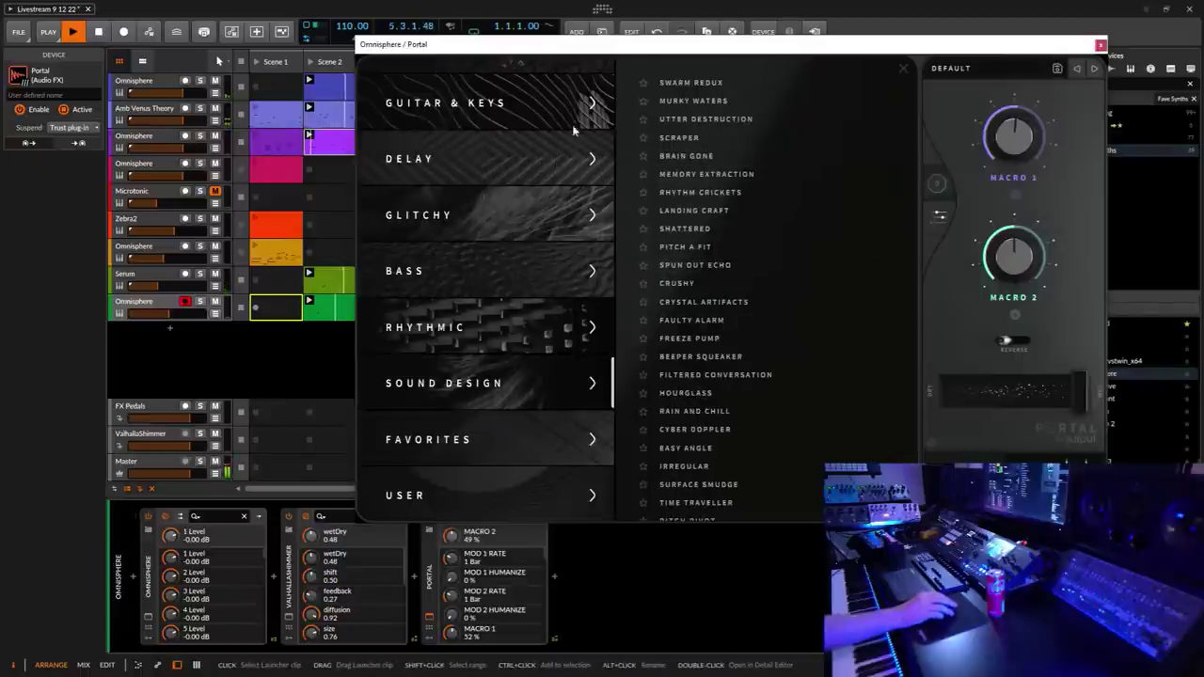
Step: Try the Swarm Redux preset with Portal's master dry/wet at 22%
left_click(715, 82)
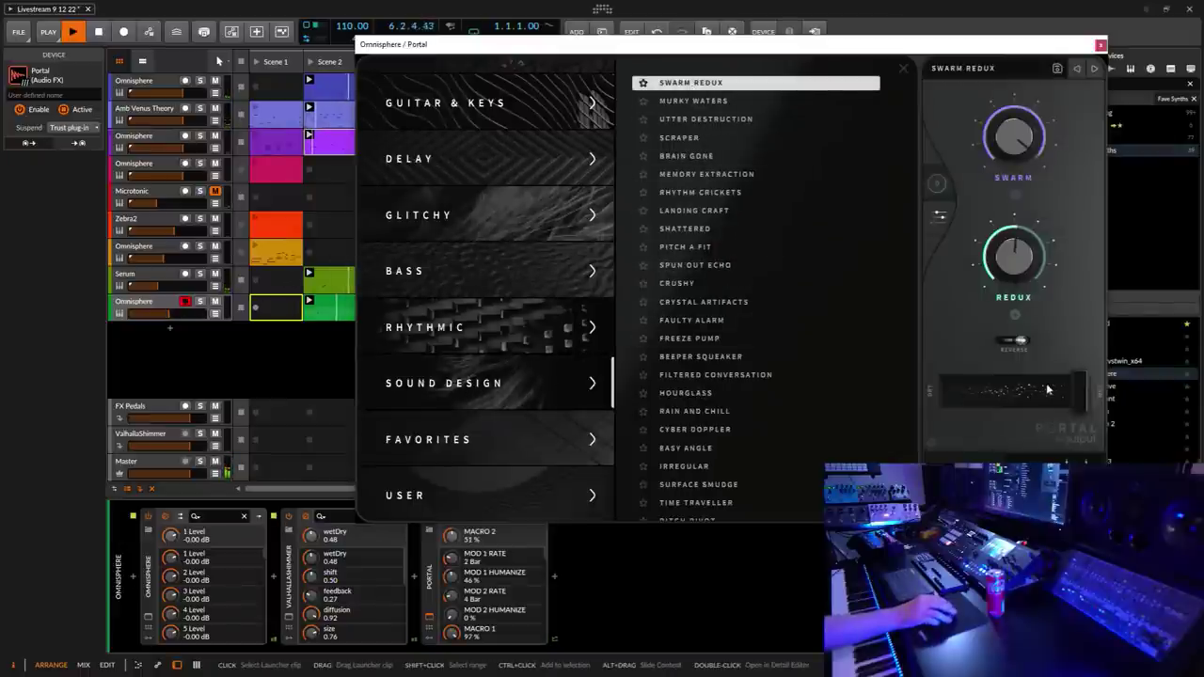
left_click_drag(1076, 390, 973, 396)
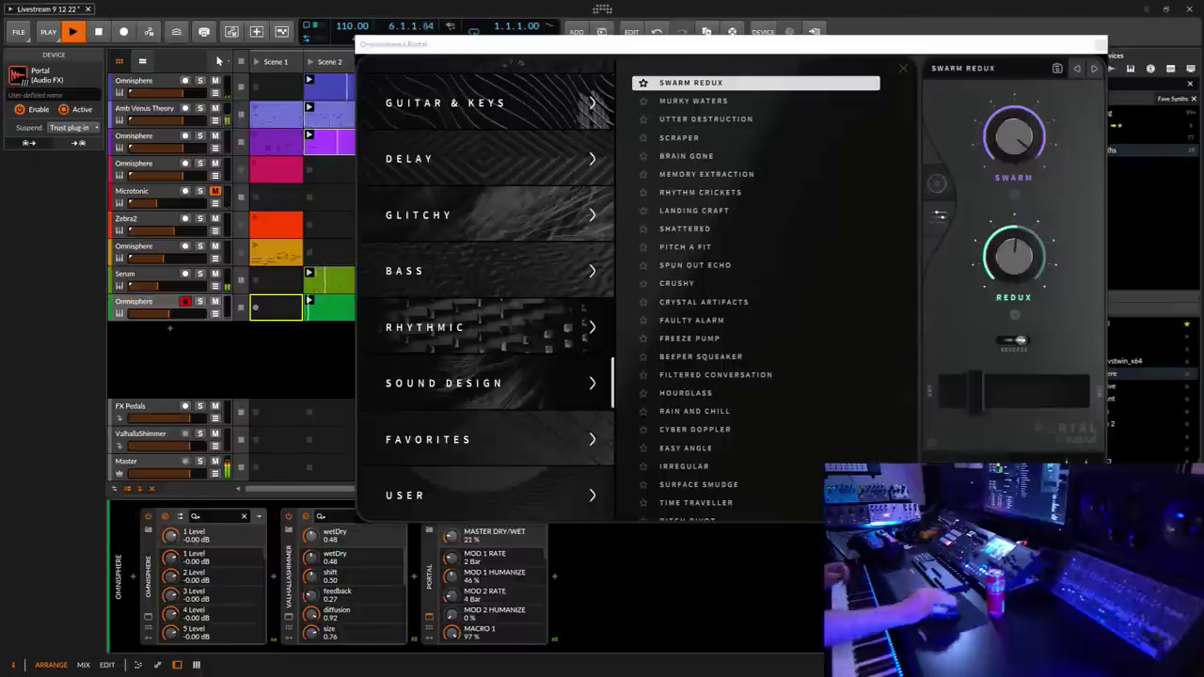
mouse_move(974, 404)
left_mouse_down()
mouse_move(1053, 399)
mouse_move(974, 393)
left_mouse_up()
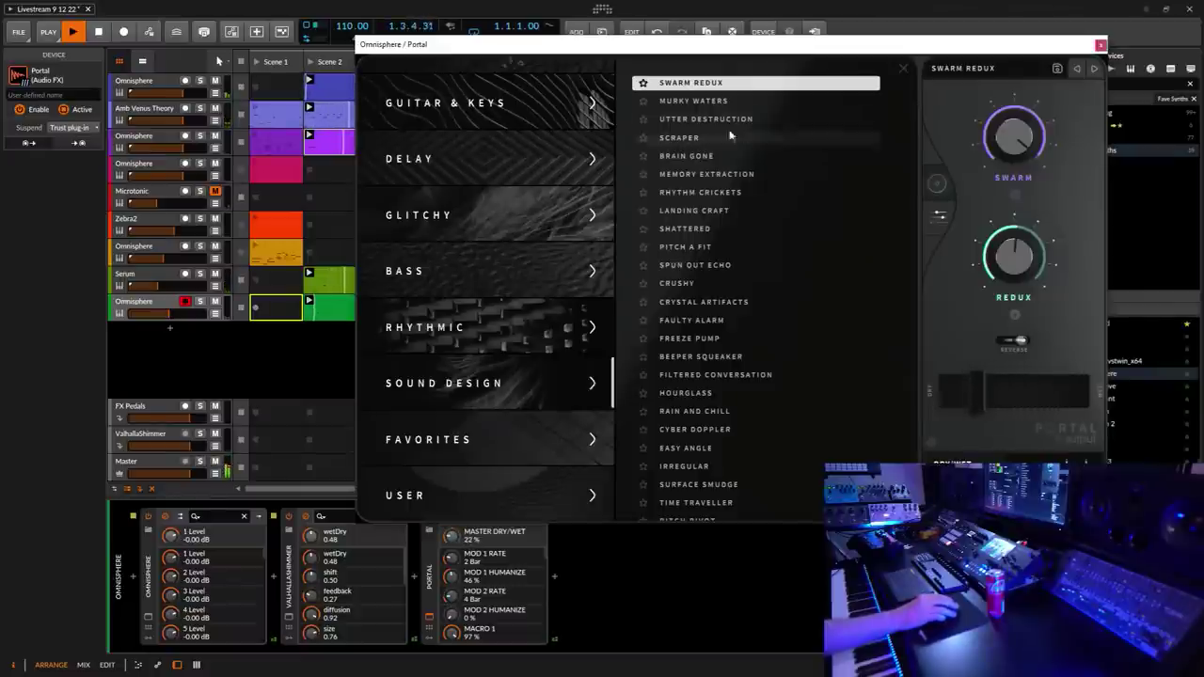
Step: Load the Murky Waters preset and lower Portal's master dry/wet to 14%
left_click(699, 100)
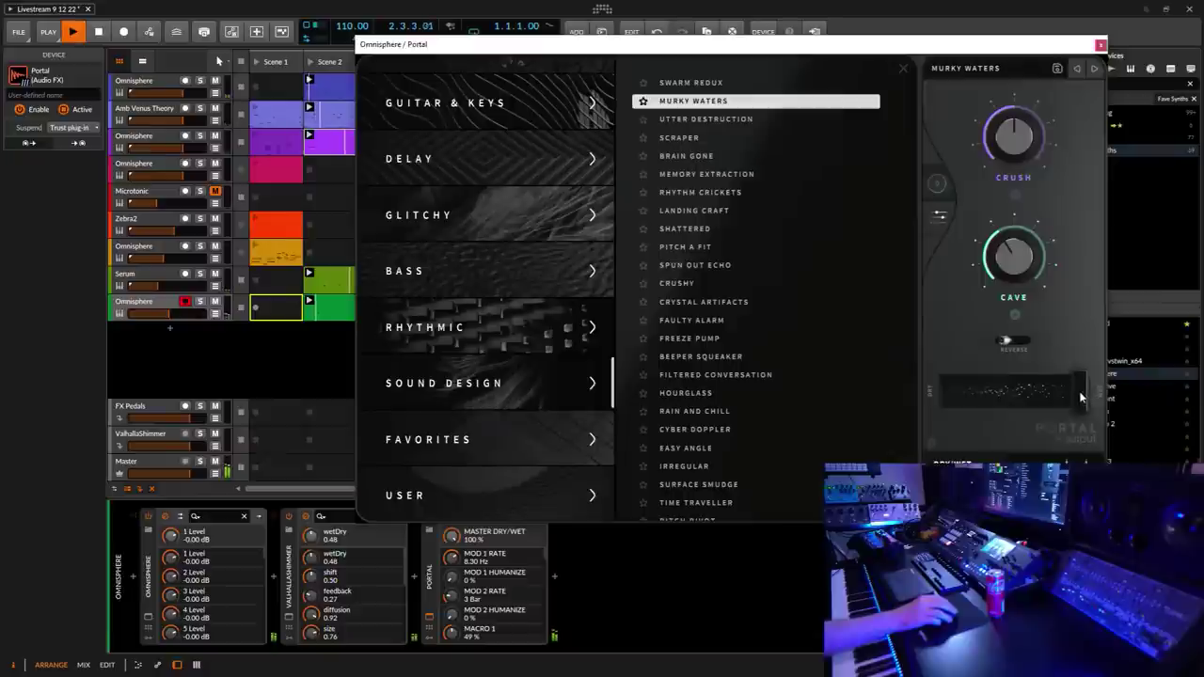
left_click_drag(1080, 397, 986, 389)
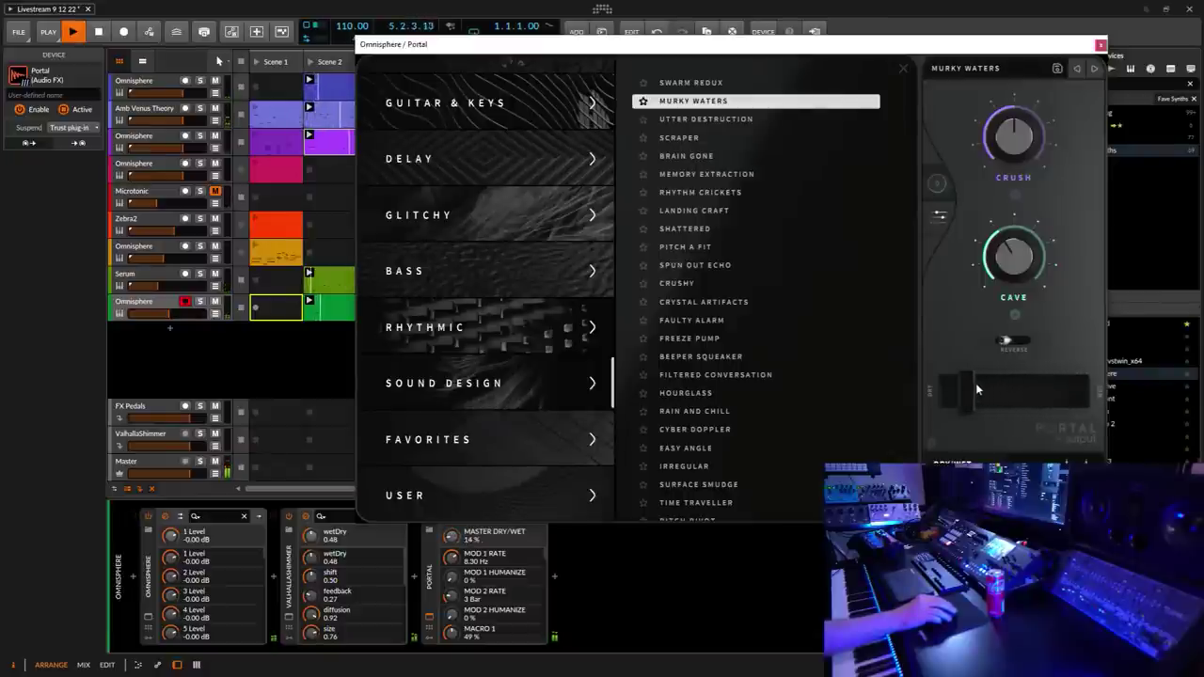
Step: Try Portal's Memory Extraction preset at 20% master dry/wet and the Shattered preset at 12%
left_click(684, 176)
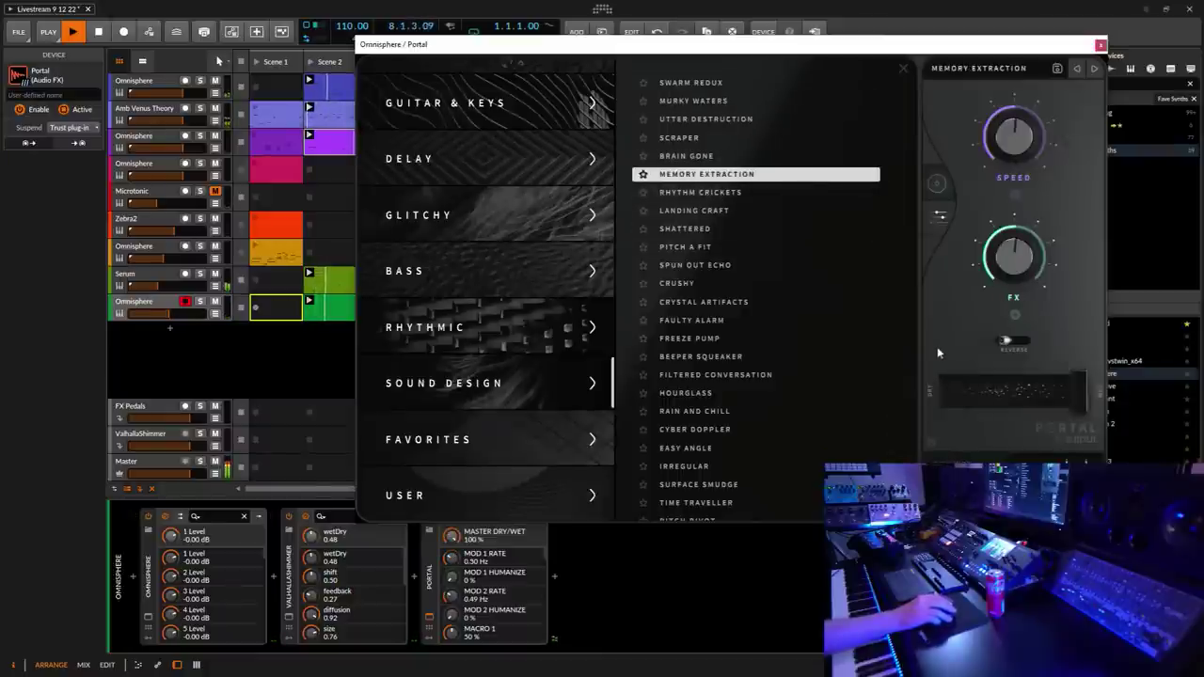
left_click(1070, 395)
left_click_drag(995, 391, 968, 390)
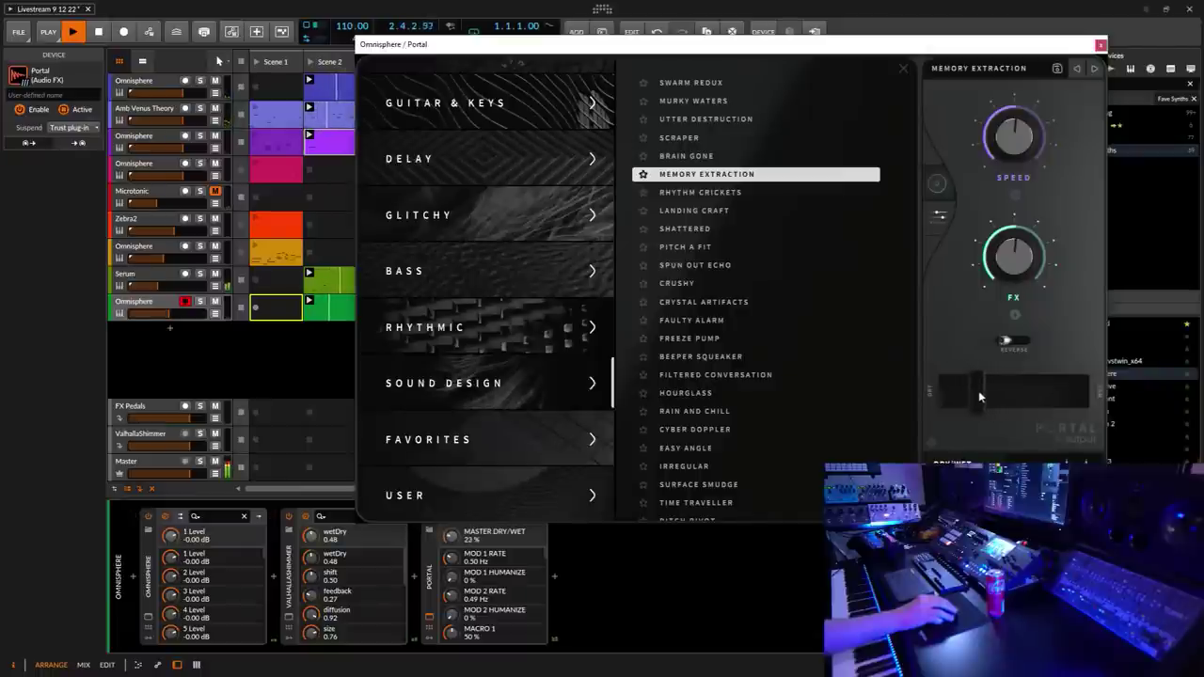
left_click_drag(978, 389, 977, 390)
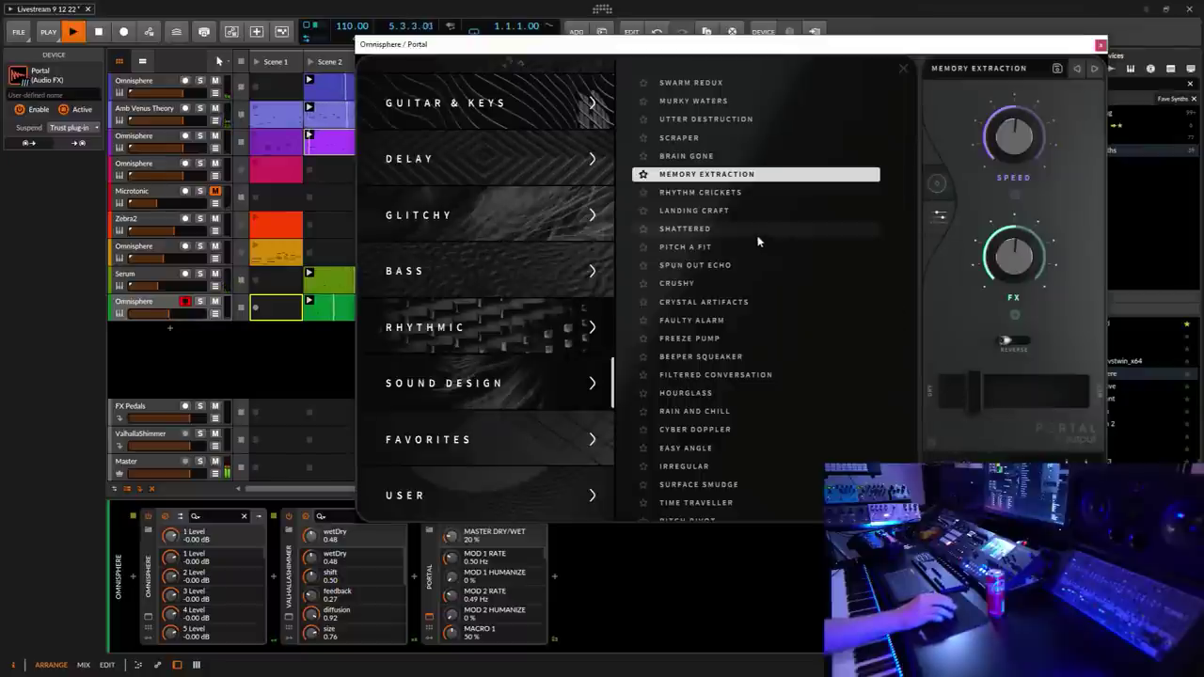
left_click(722, 232)
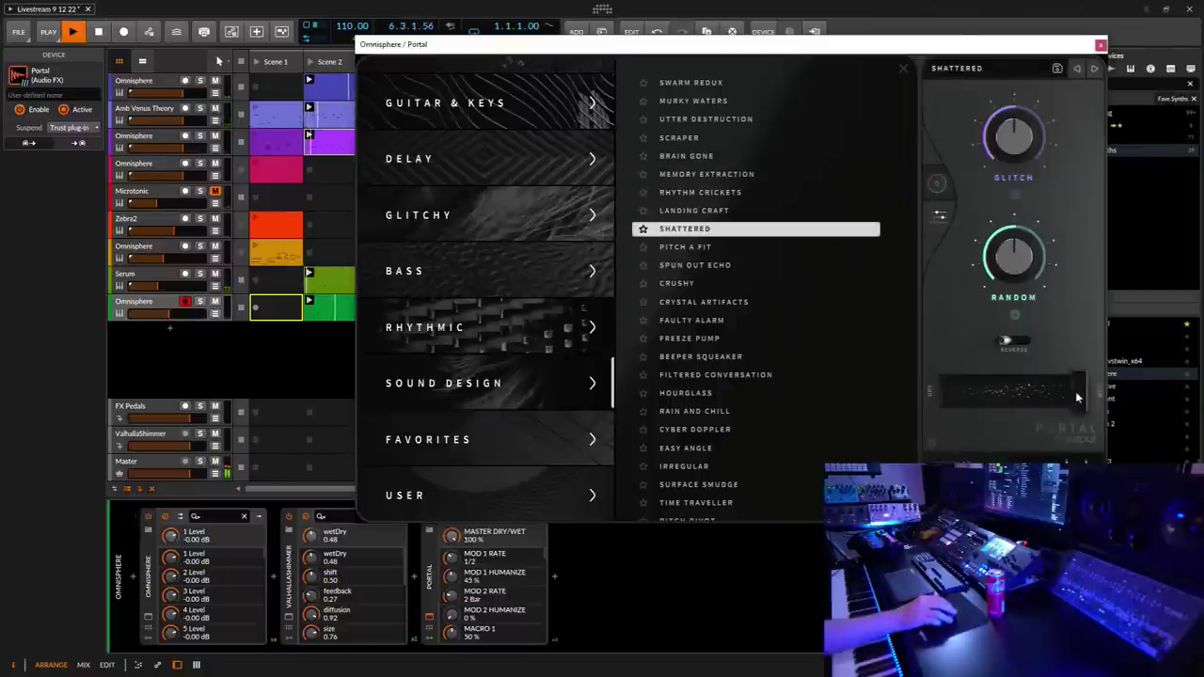
left_click_drag(1075, 393, 972, 397)
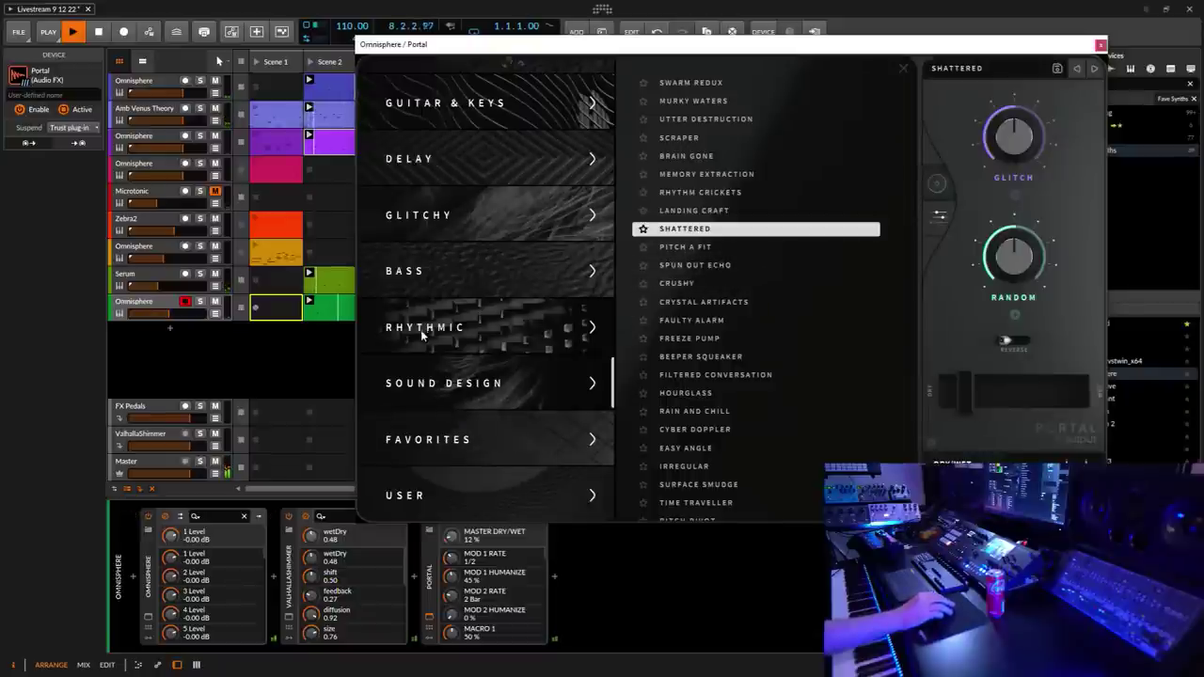
Step: Try the Rhythmic presets Grain Cutter and Half Time Offset, lowering Half Time Offset's master dry/wet to 27%
left_click(450, 438)
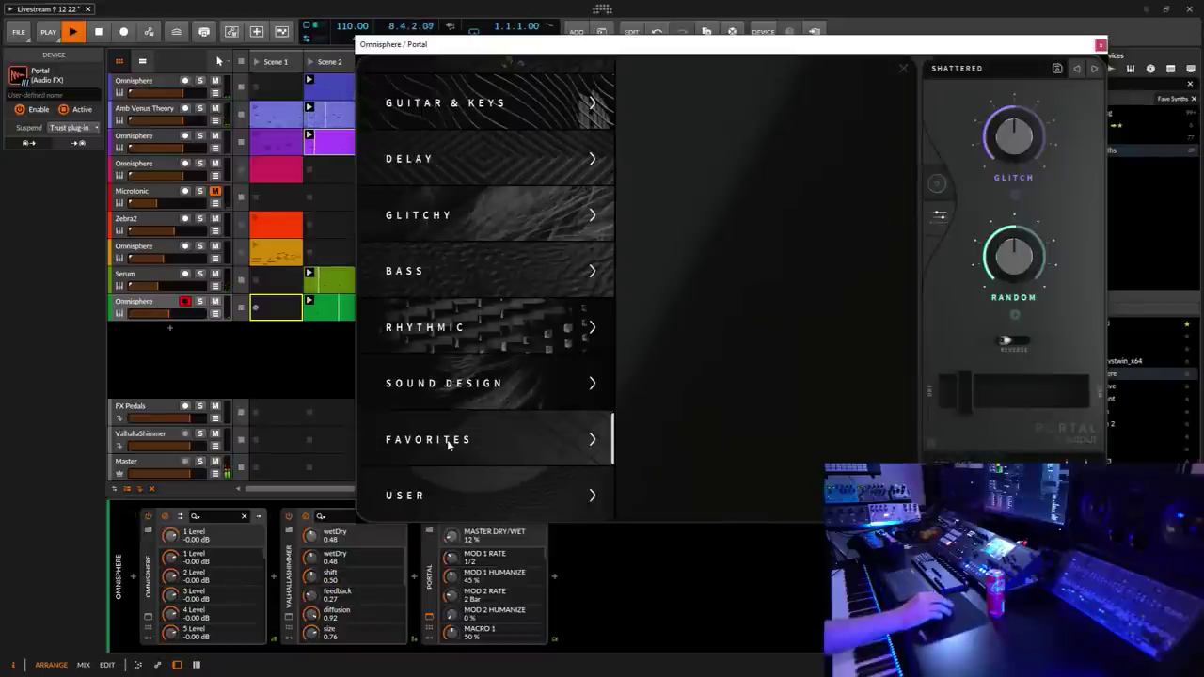
left_click(428, 326)
left_click(688, 83)
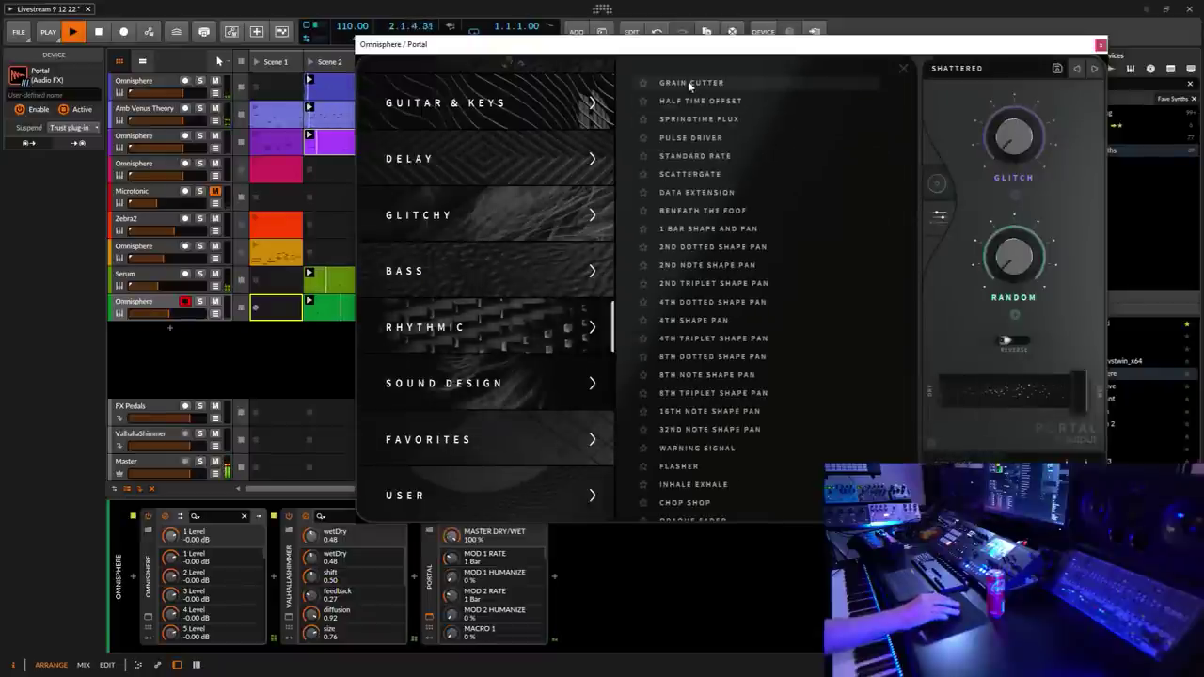
left_click_drag(1078, 397, 976, 394)
left_click(743, 100)
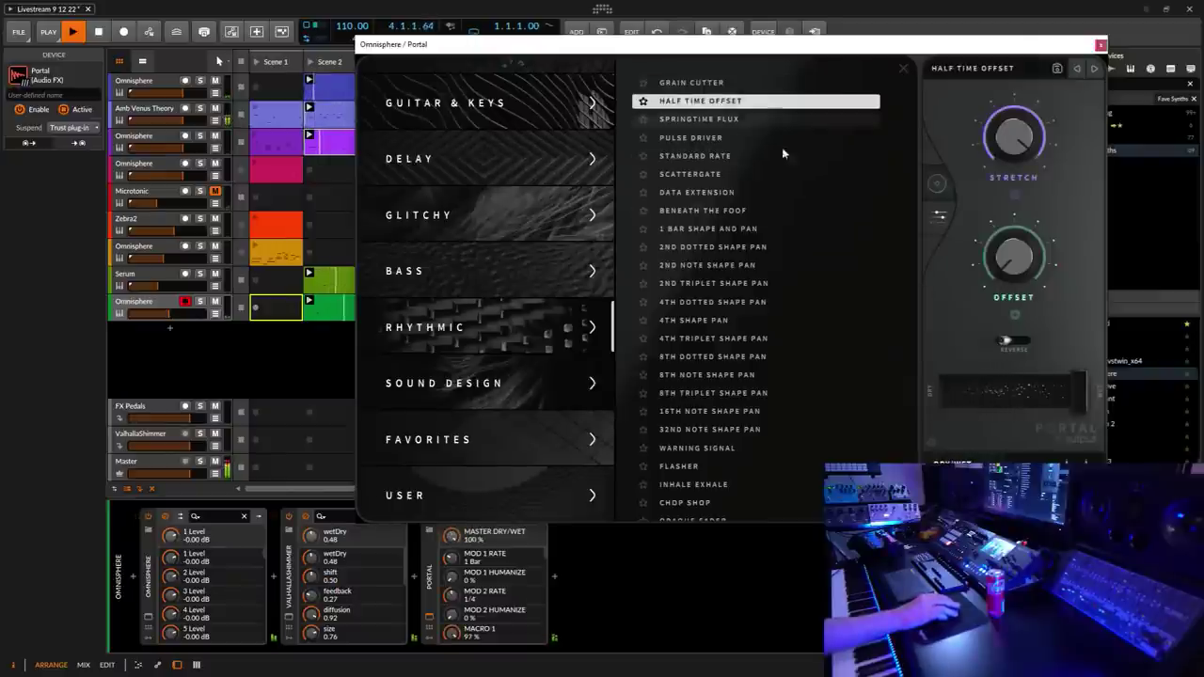
left_click_drag(1073, 393, 1002, 398)
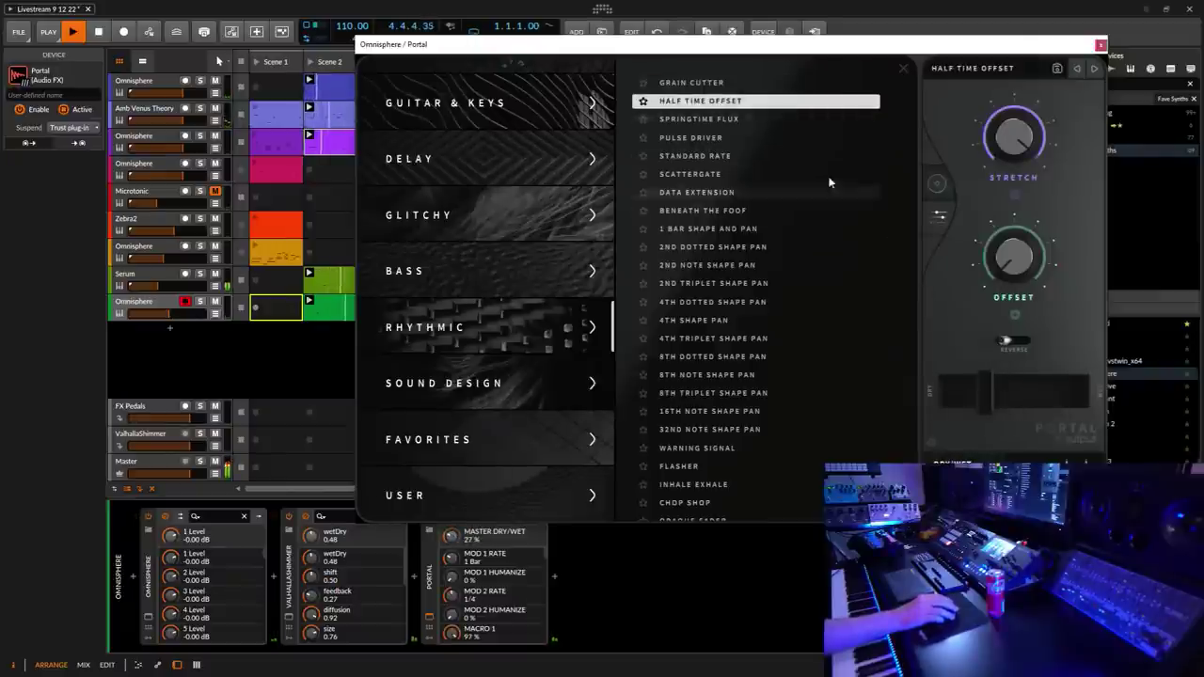
Step: Load Portal's Springtime Flux preset and lower its master dry/wet to 25%
left_click(710, 120)
left_click_drag(1081, 396, 985, 395)
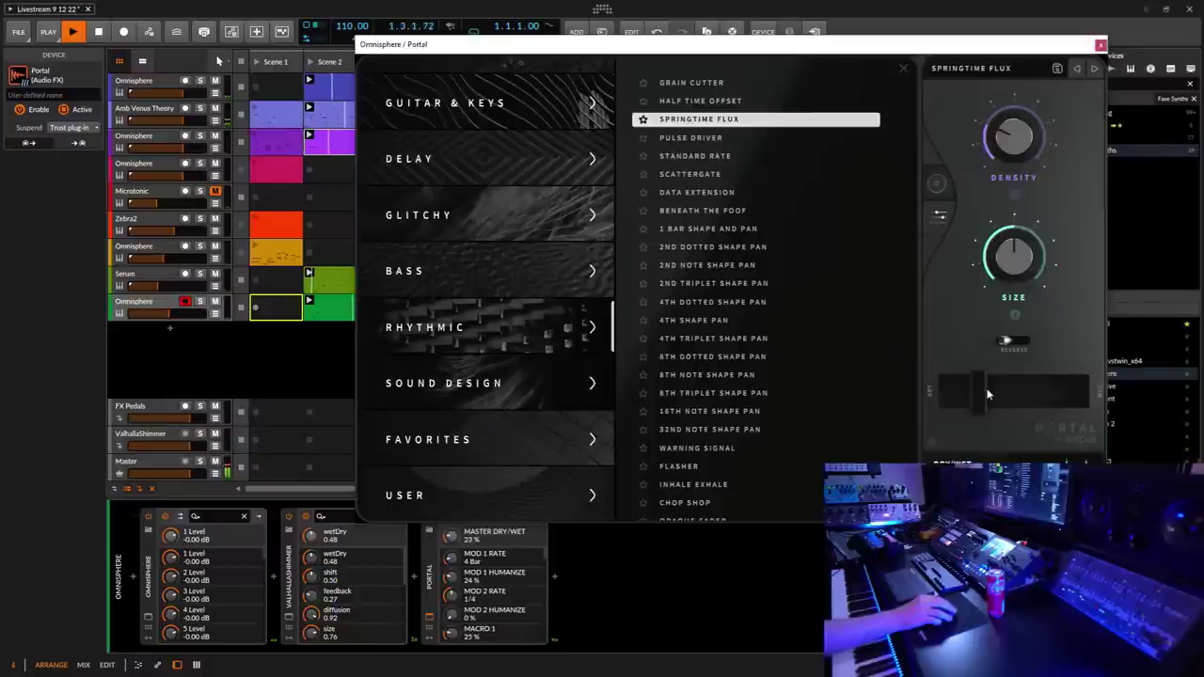
left_click_drag(987, 394, 989, 394)
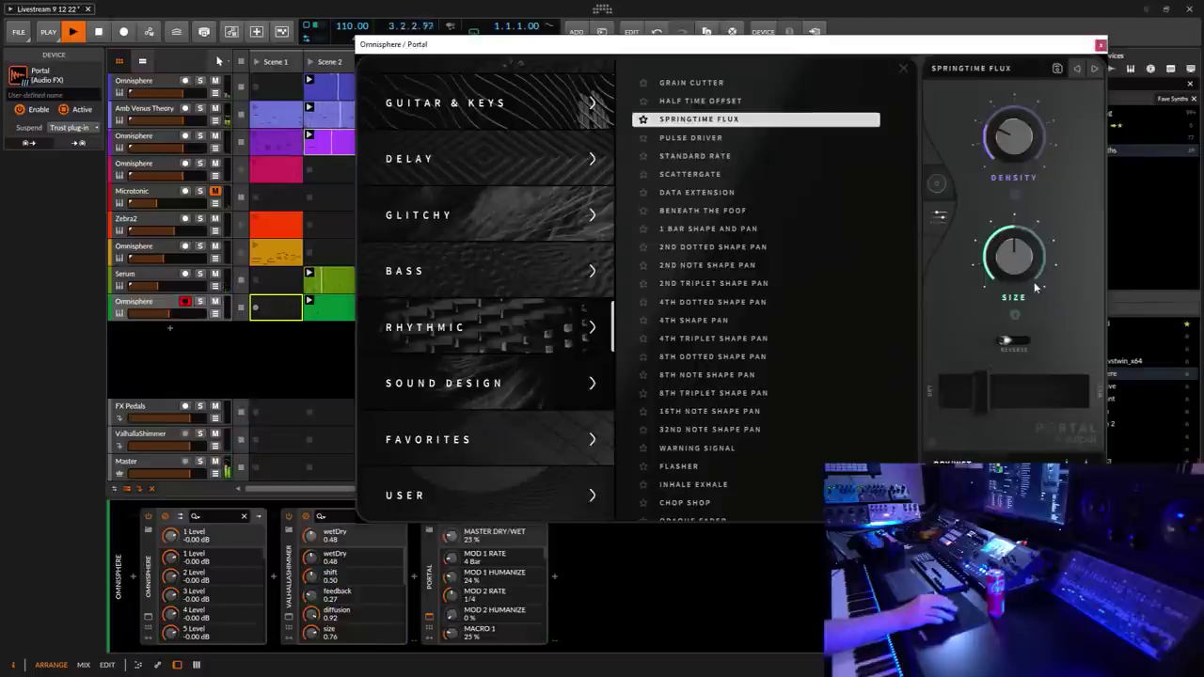
Step: Set Portal's Size macro to 45%, Density macro to 37% and master dry/wet to 36%, and close its window
left_click_drag(1033, 287, 1020, 292)
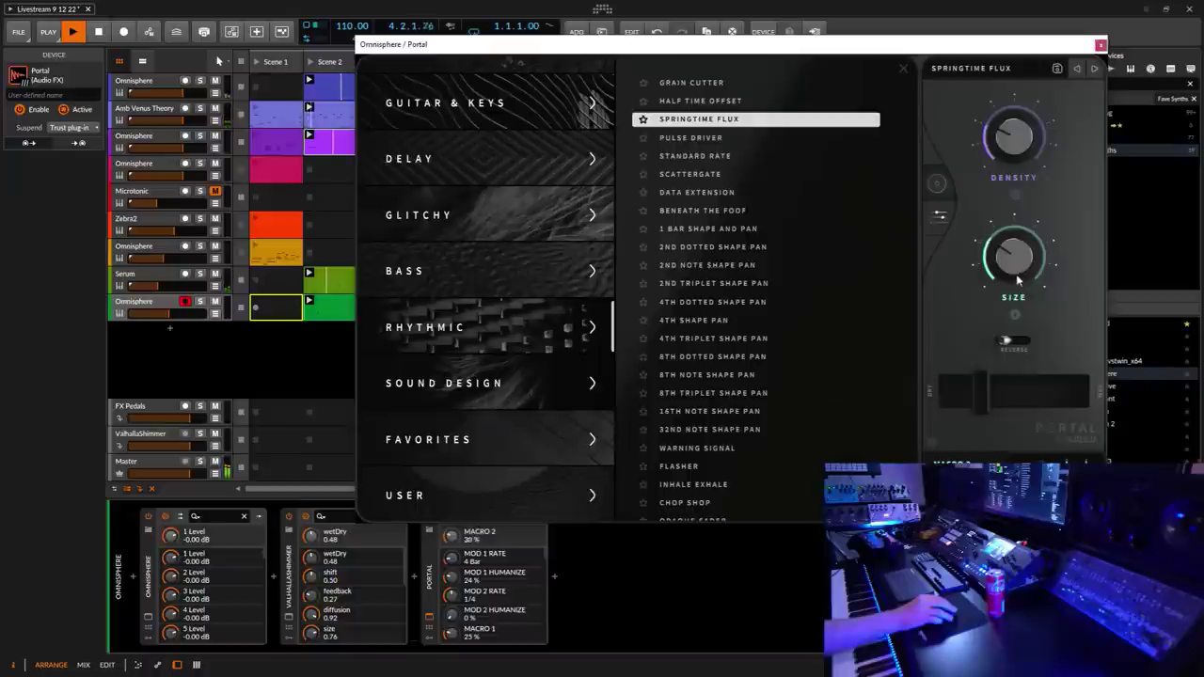
left_click_drag(1019, 230, 1041, 263)
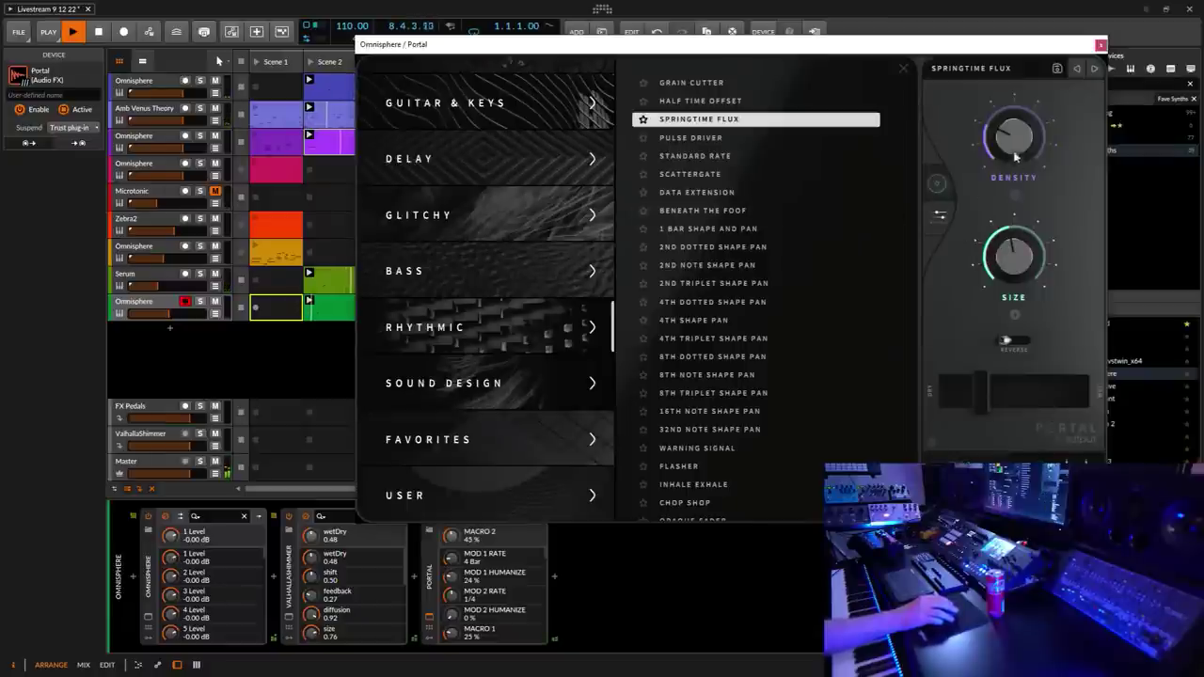
left_click_drag(1021, 141, 1026, 116)
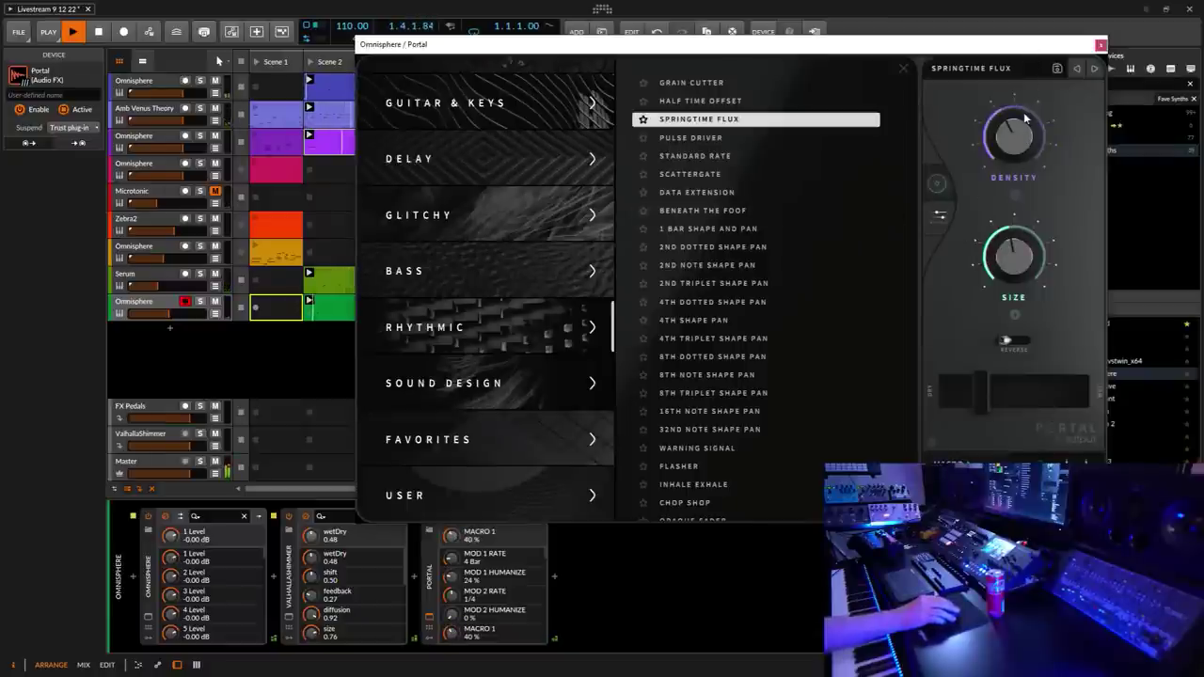
left_click(982, 397)
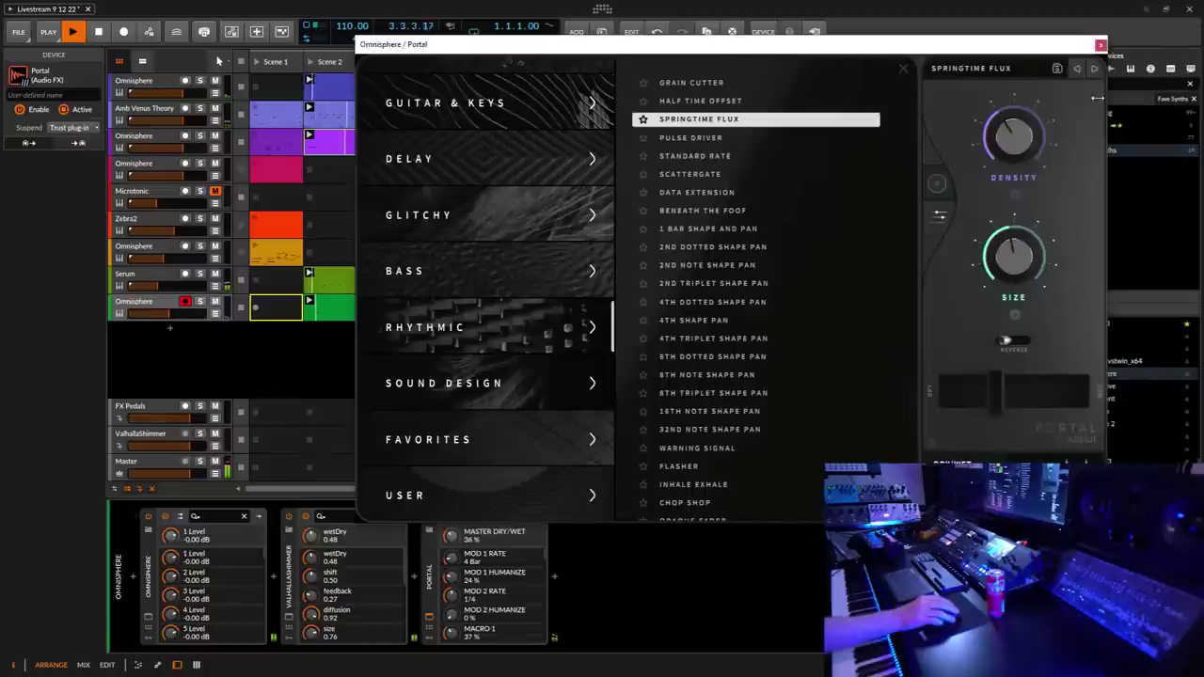
left_click(1100, 46)
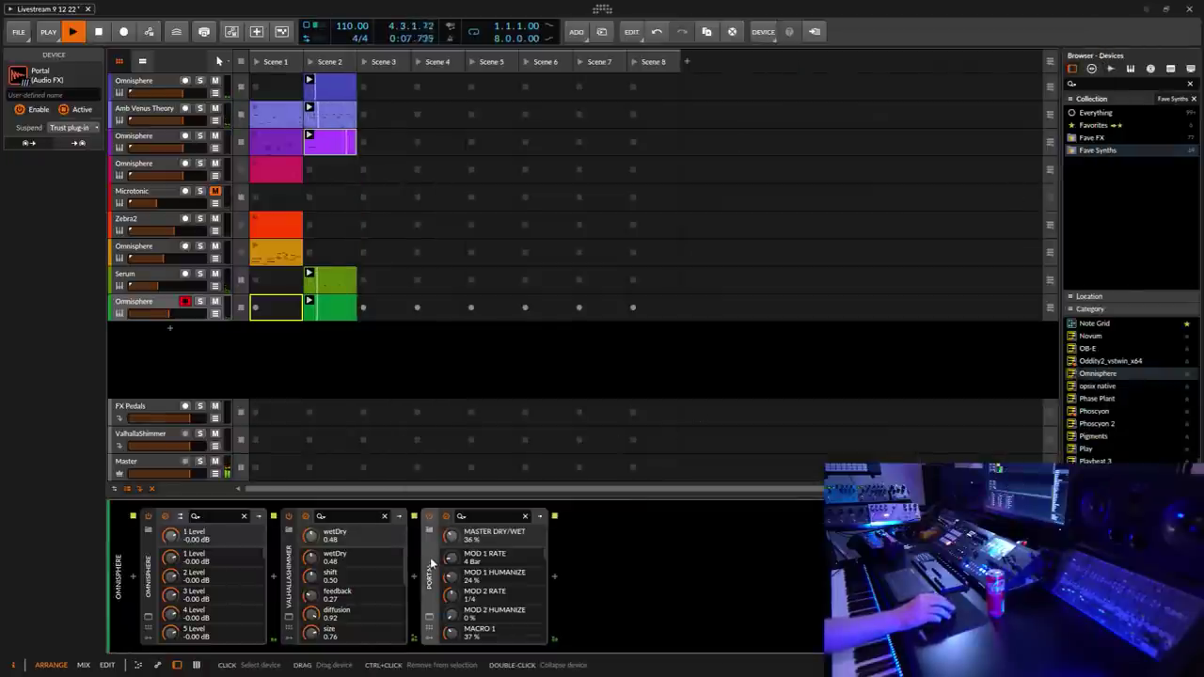
Step: Move Portal ahead of ValhallaShimmer in the Omnisphere track's device chain and save the project
mouse_move(426, 556)
left_mouse_down()
mouse_move(289, 570)
mouse_move(291, 557)
left_mouse_up()
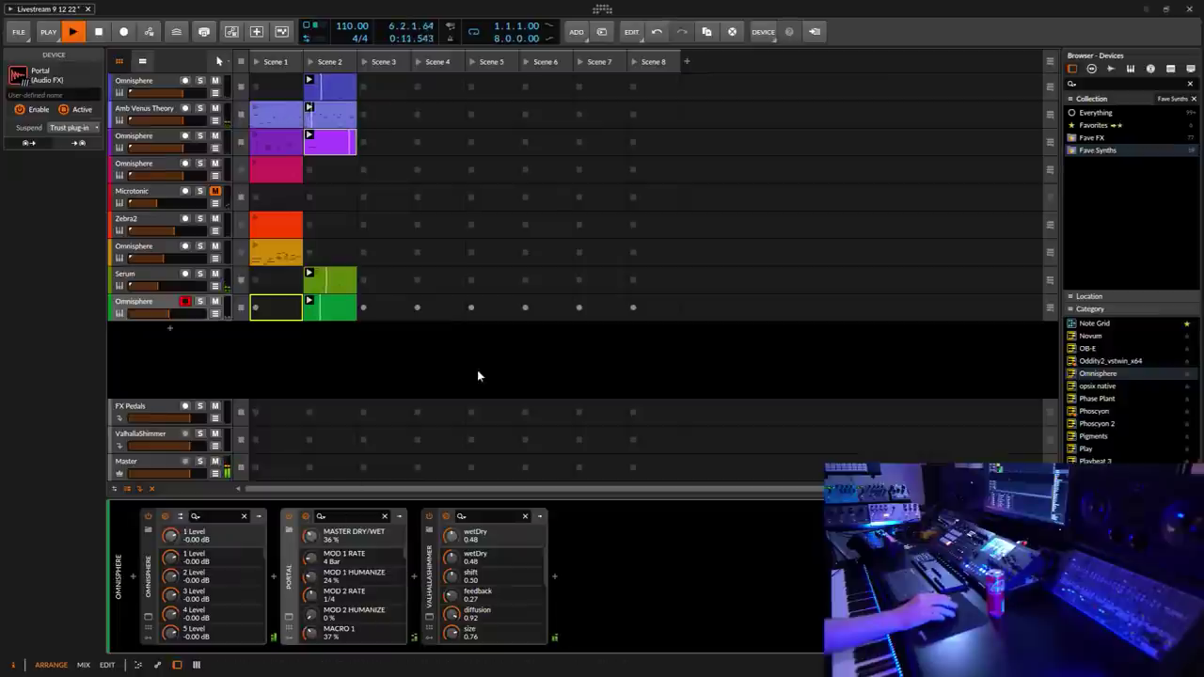
left_click(157, 318)
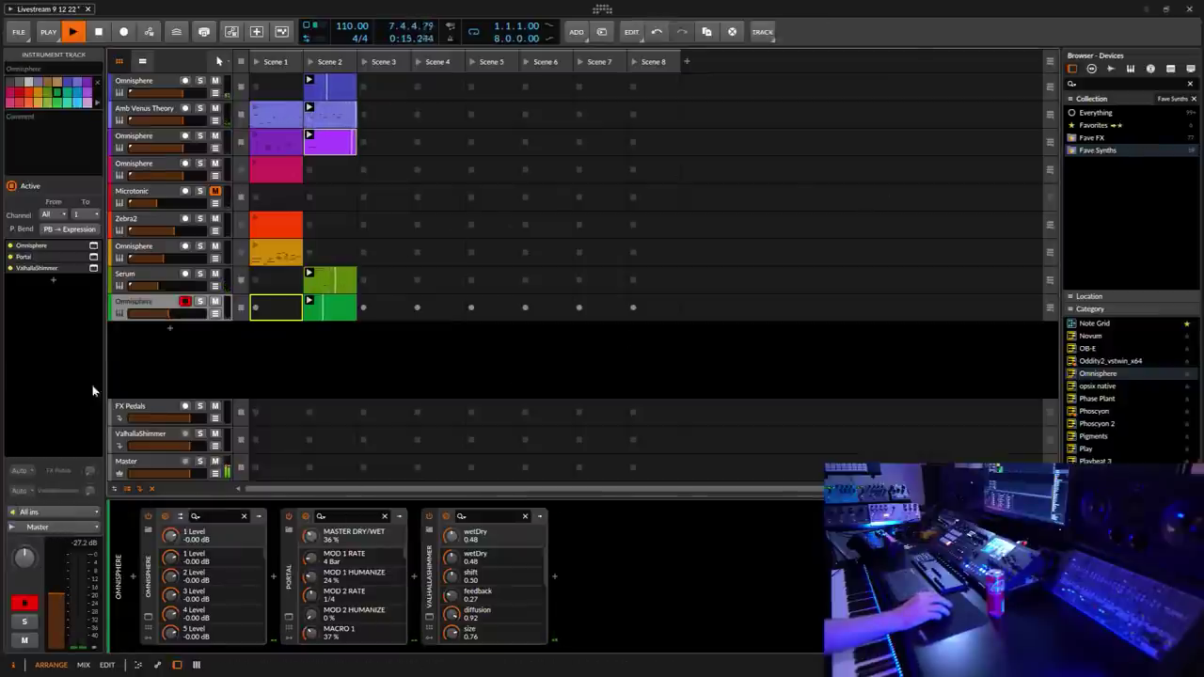
left_click(18, 31)
left_click(38, 91)
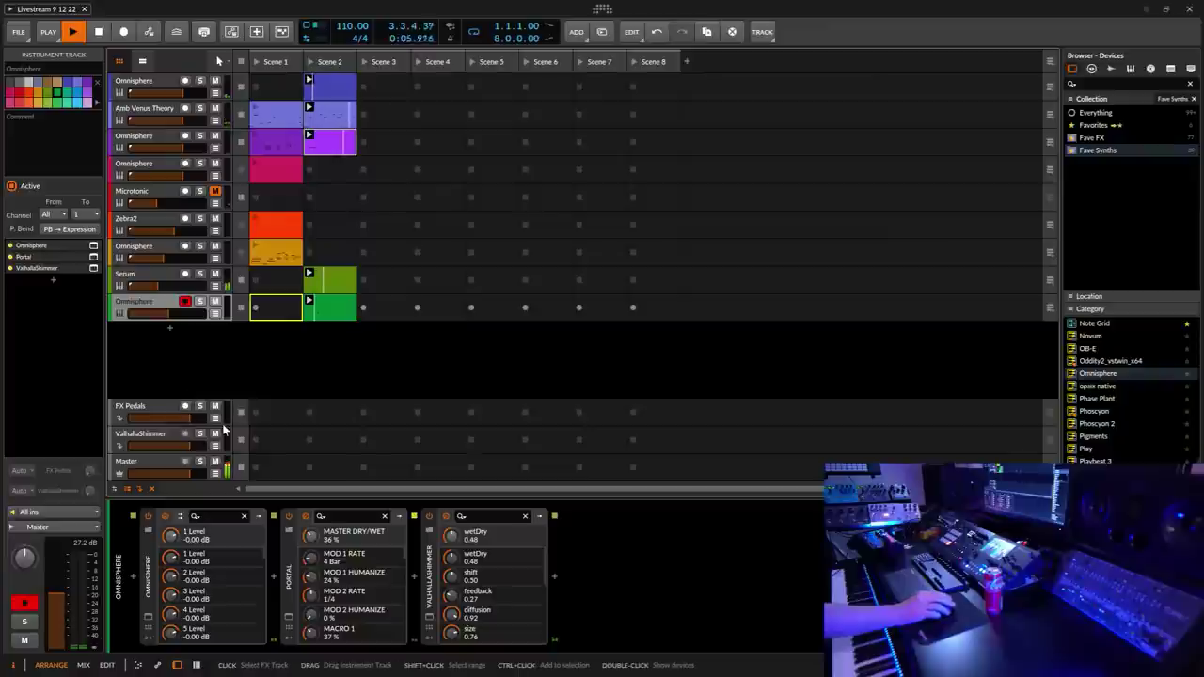
Step: On the Serum track, shorten Serum's Env 2 decay to 170 ms and set the filter cutoff to 130
left_click(151, 273)
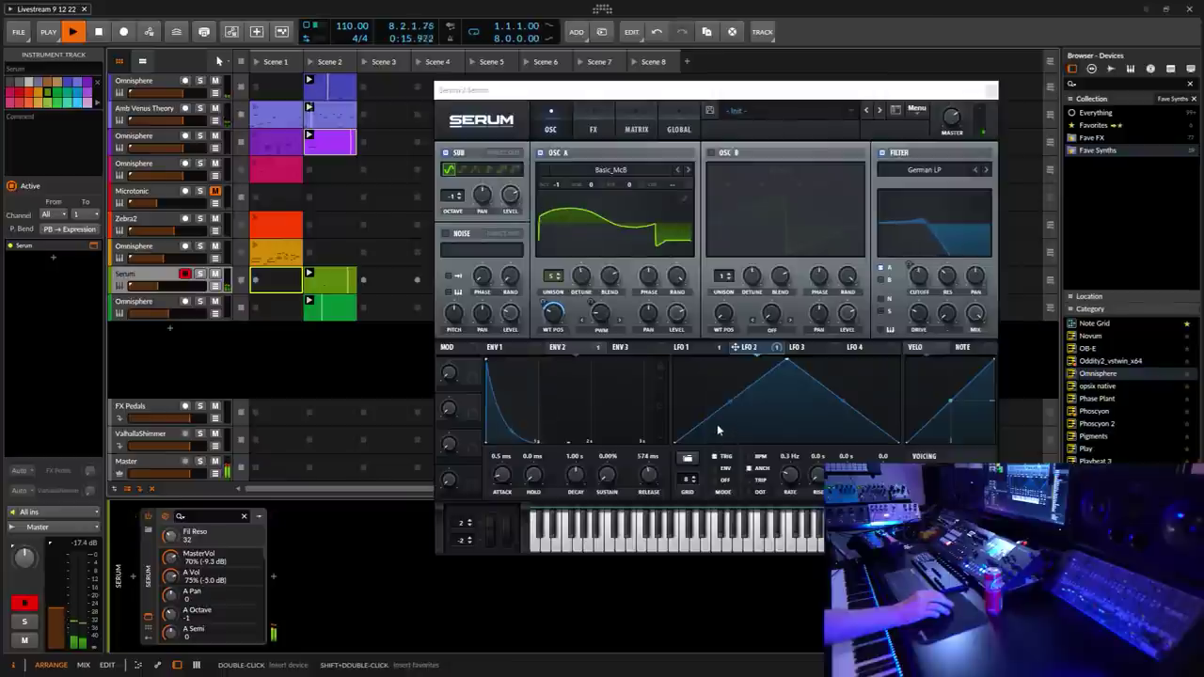
left_click(564, 347)
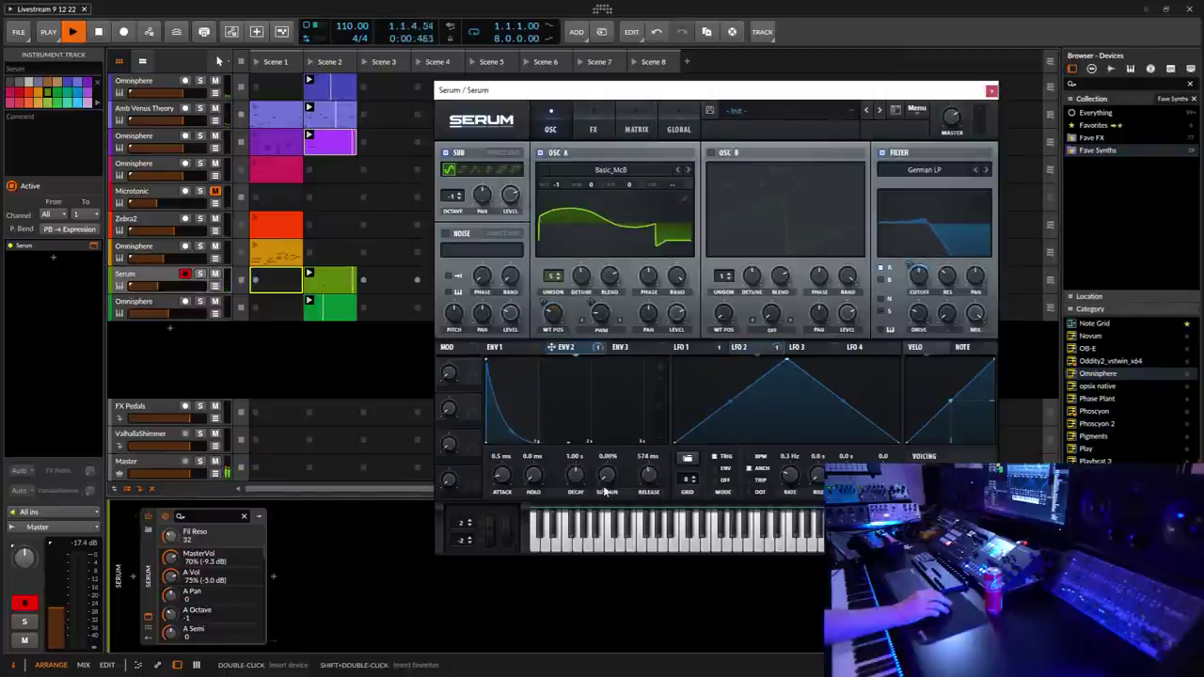
mouse_move(576, 478)
left_mouse_down()
mouse_move(584, 511)
mouse_move(583, 499)
left_mouse_up()
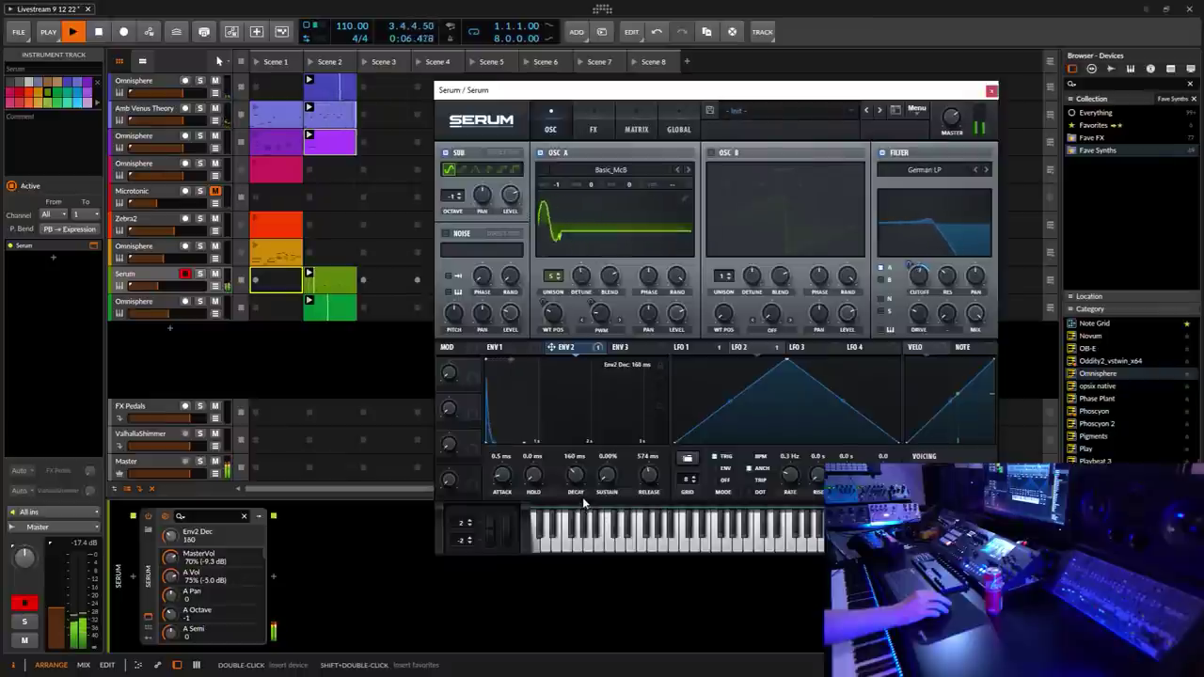
left_click_drag(919, 282, 911, 323)
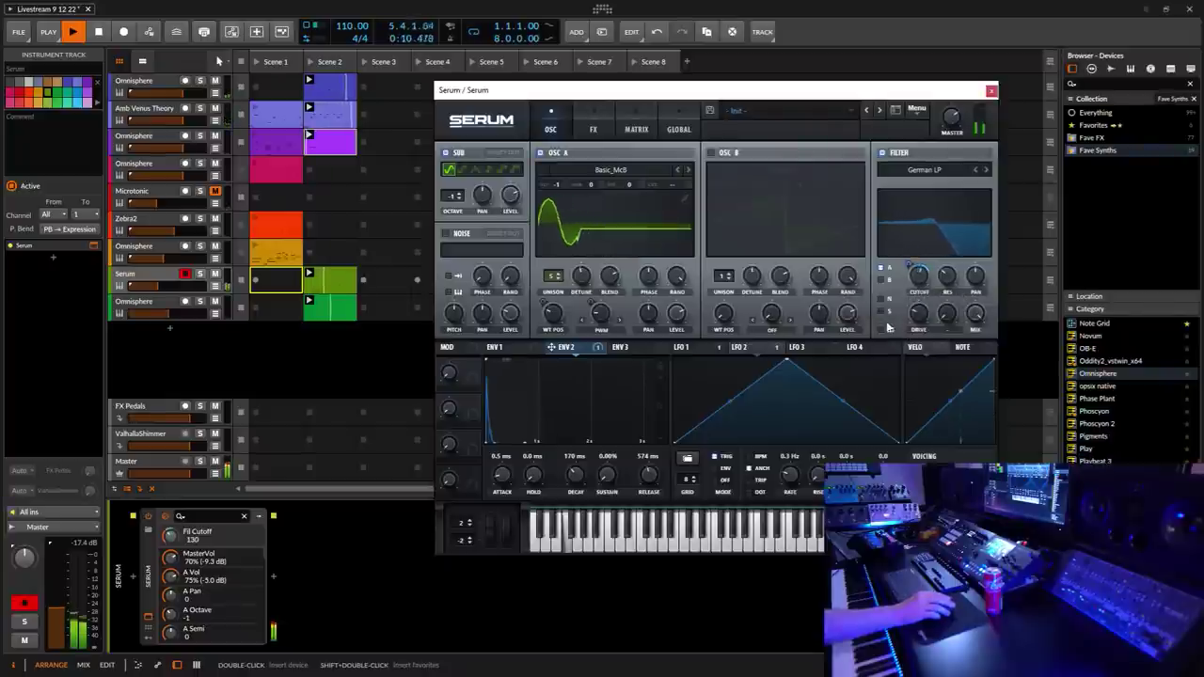
Step: Set Serum's Env 2 modulation amount for the filter cutoff to 15 and close the synth window
left_click(634, 129)
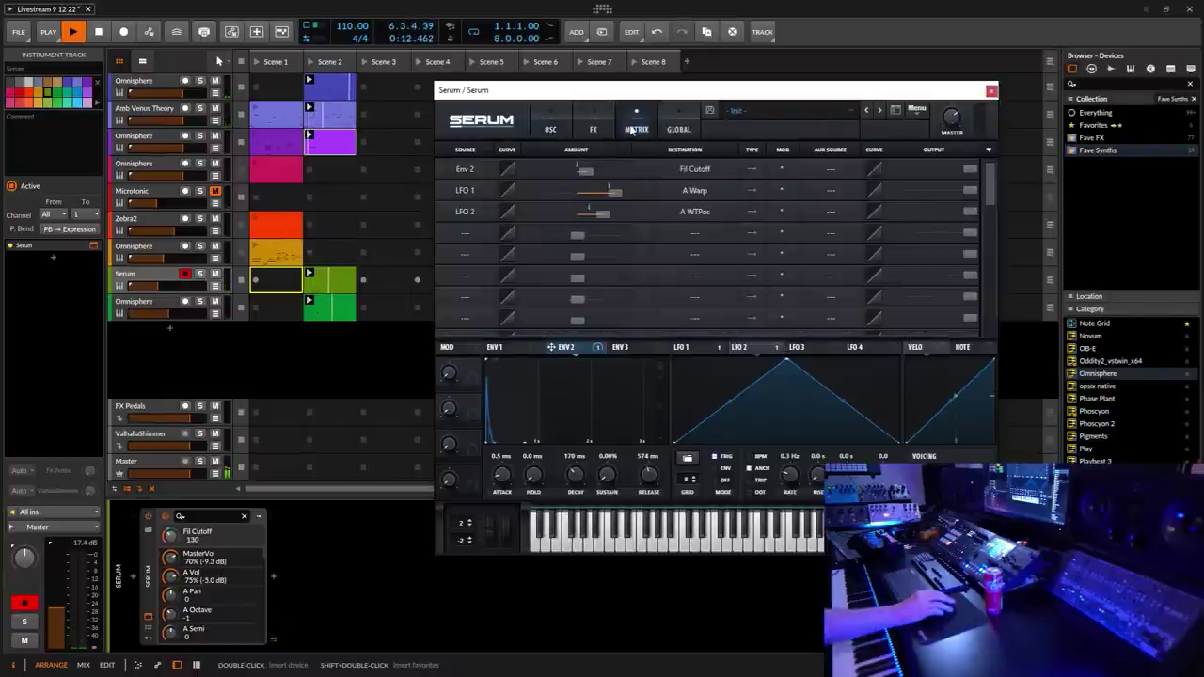
left_click(585, 173)
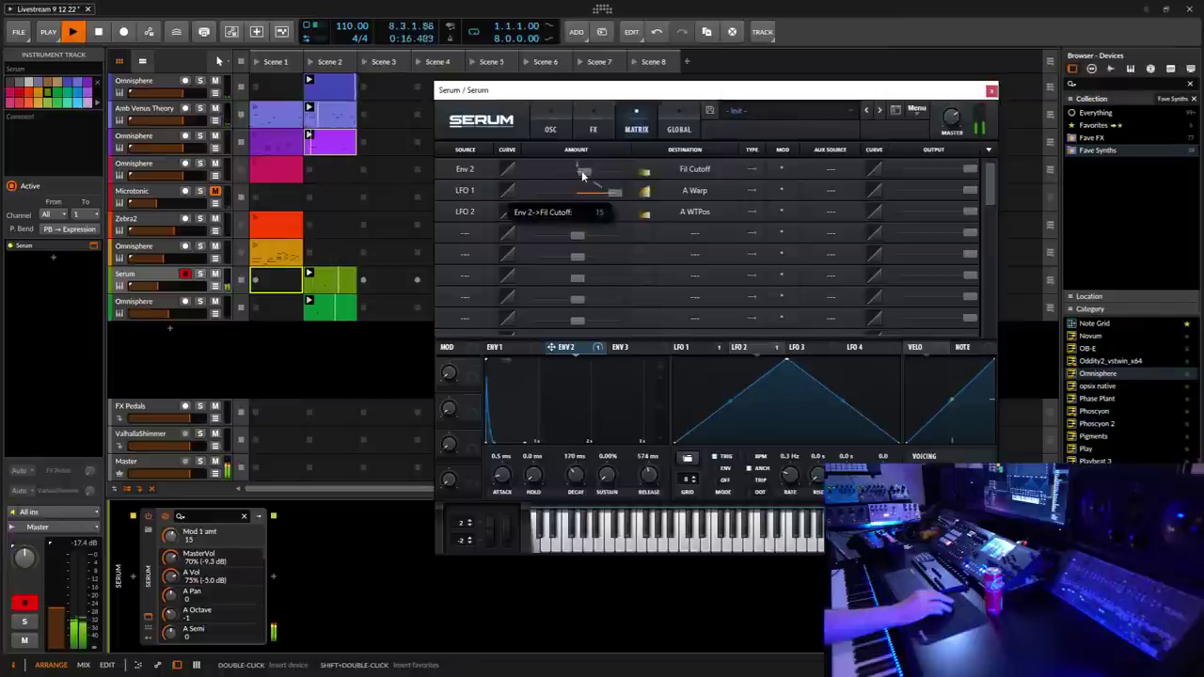
left_click(551, 130)
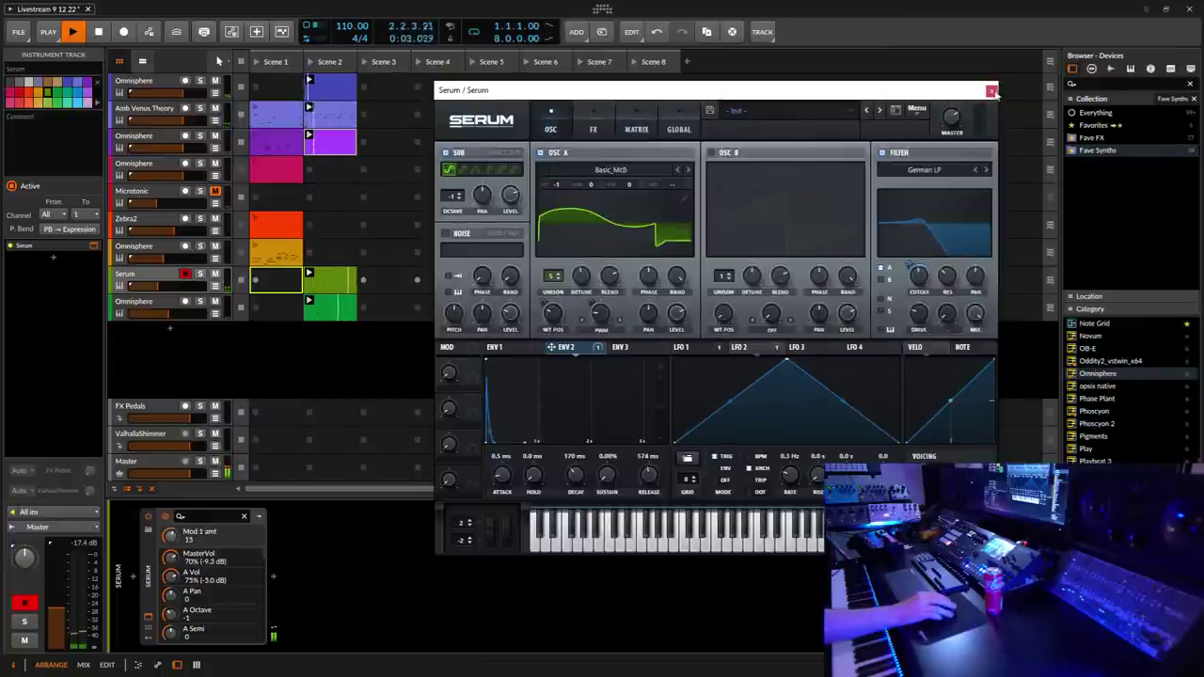
left_click(350, 298)
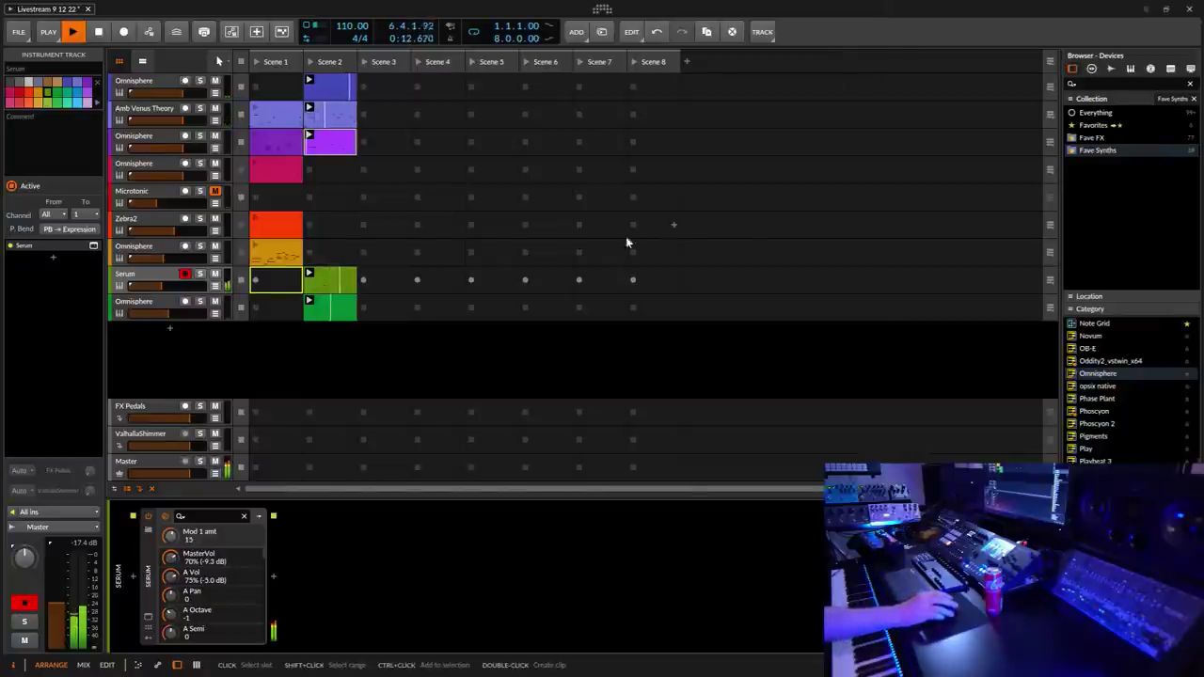
Step: Mute the Serum track and stop the playing clips on the Amb Venus Theory and first Omnisphere tracks
left_click(214, 273)
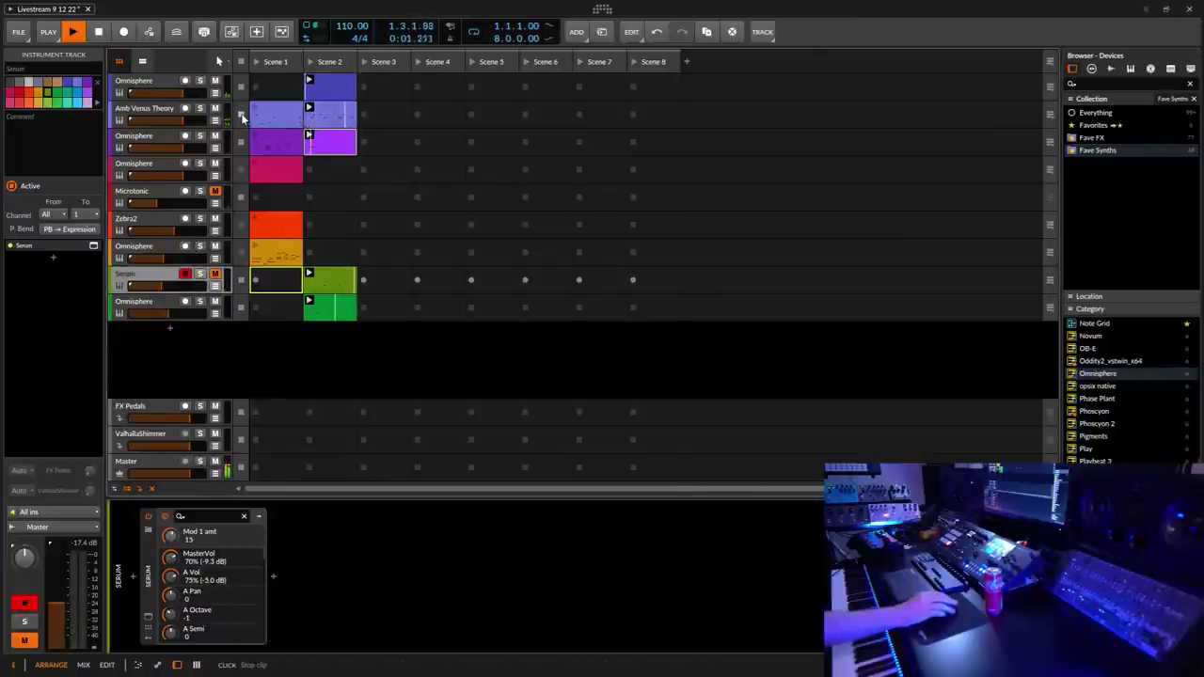
left_click(241, 115)
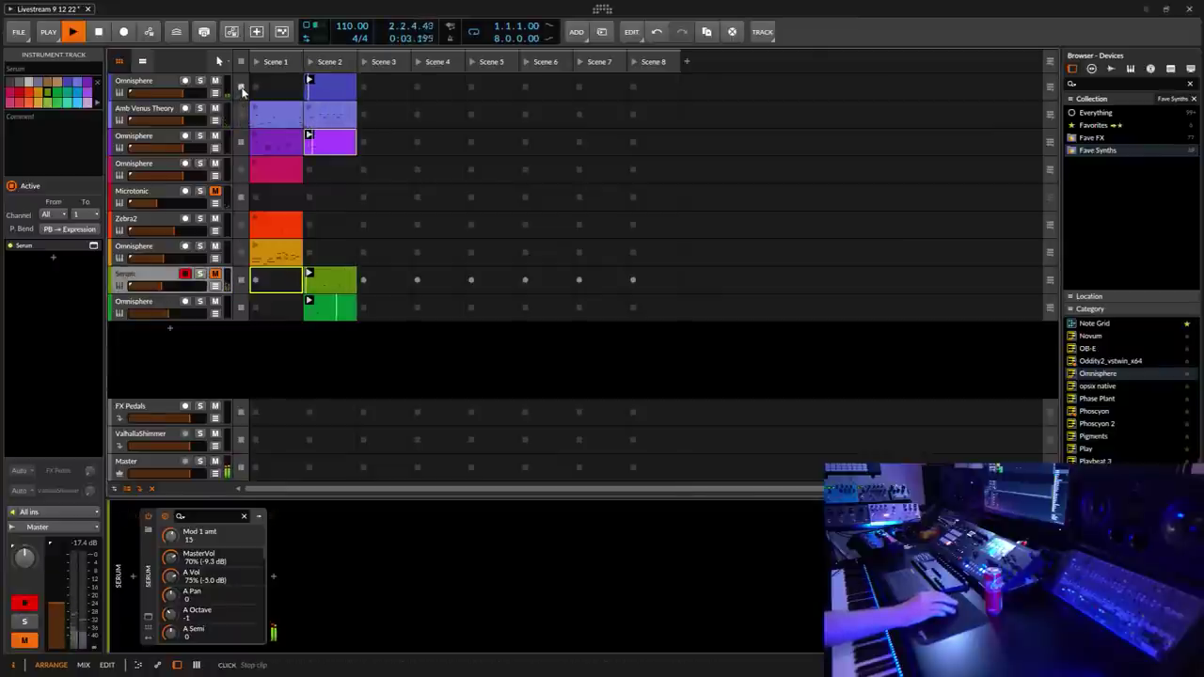
left_click(242, 87)
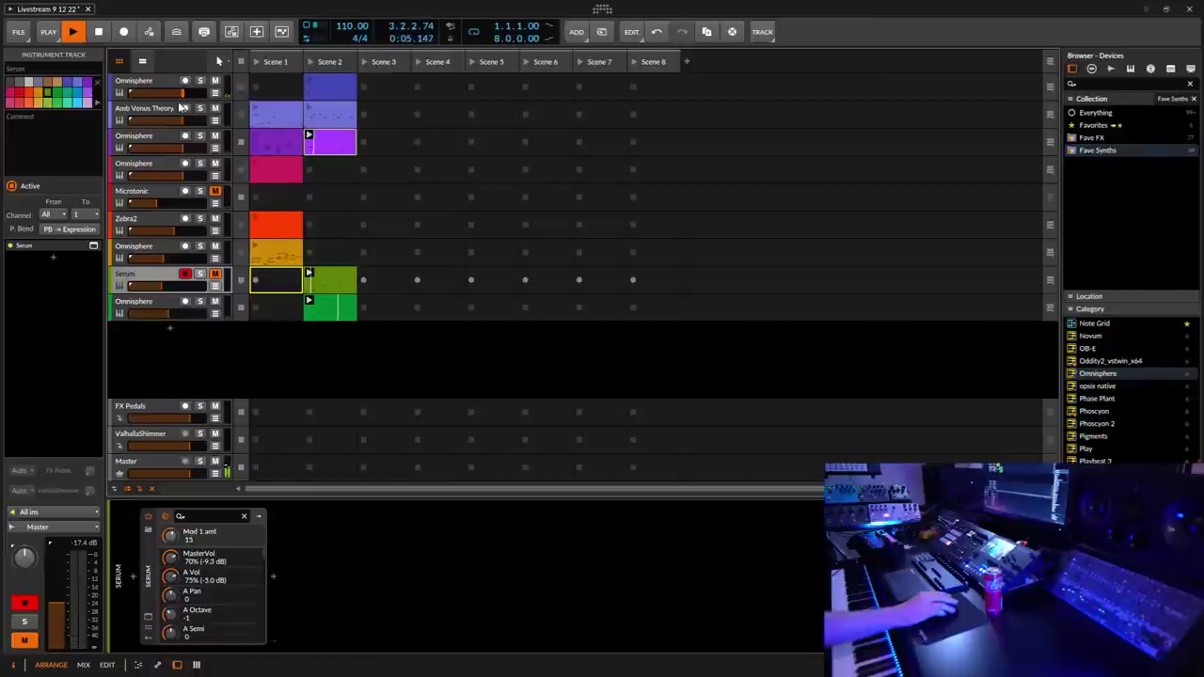
Step: Save the project
left_click(18, 31)
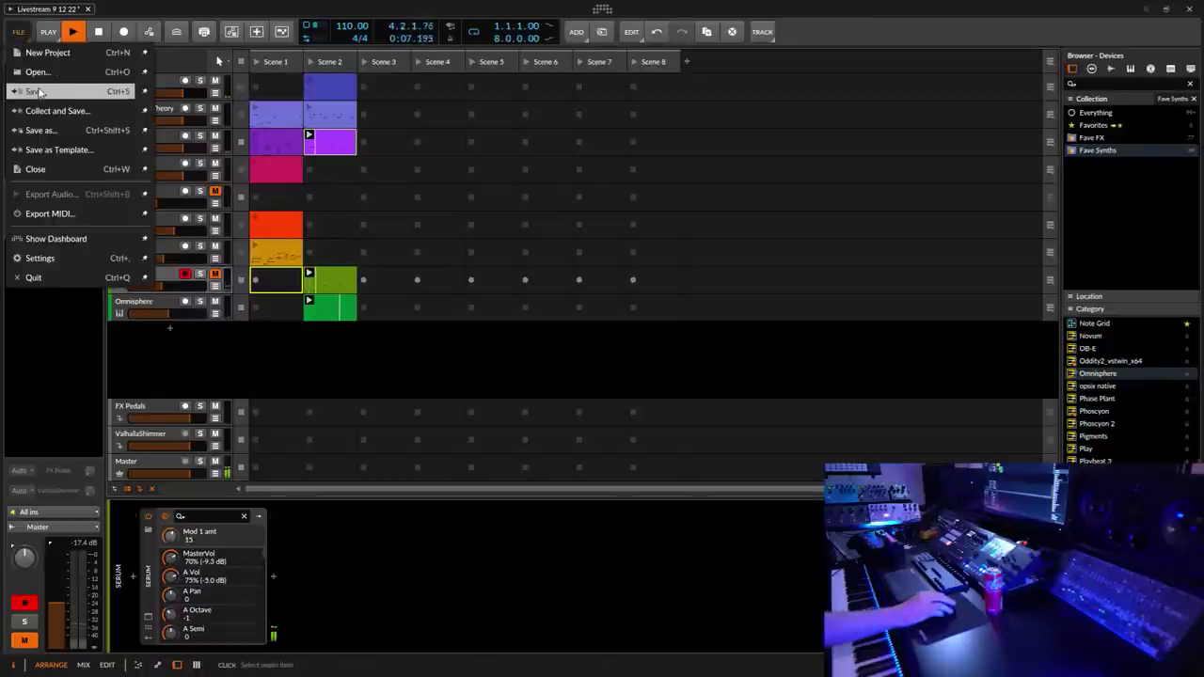
left_click(34, 92)
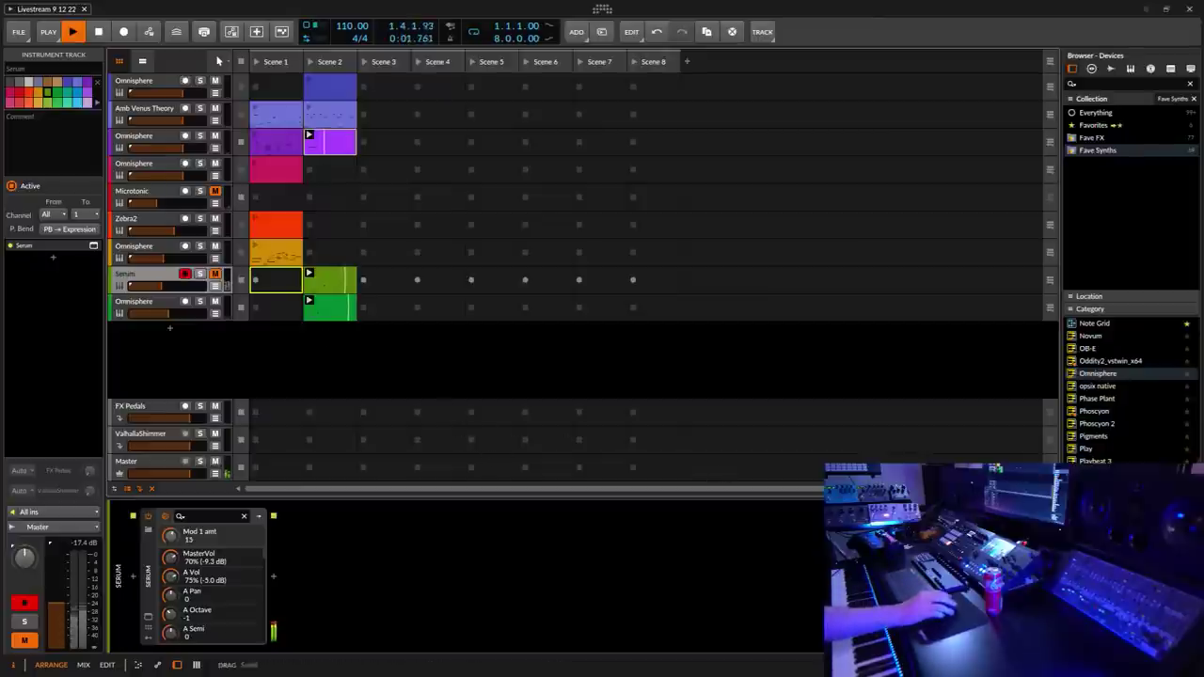
Step: Open the newest Omnisphere track's Scene 2 clip, select all its notes and lower their chance to 92.5%
double_click(330, 308)
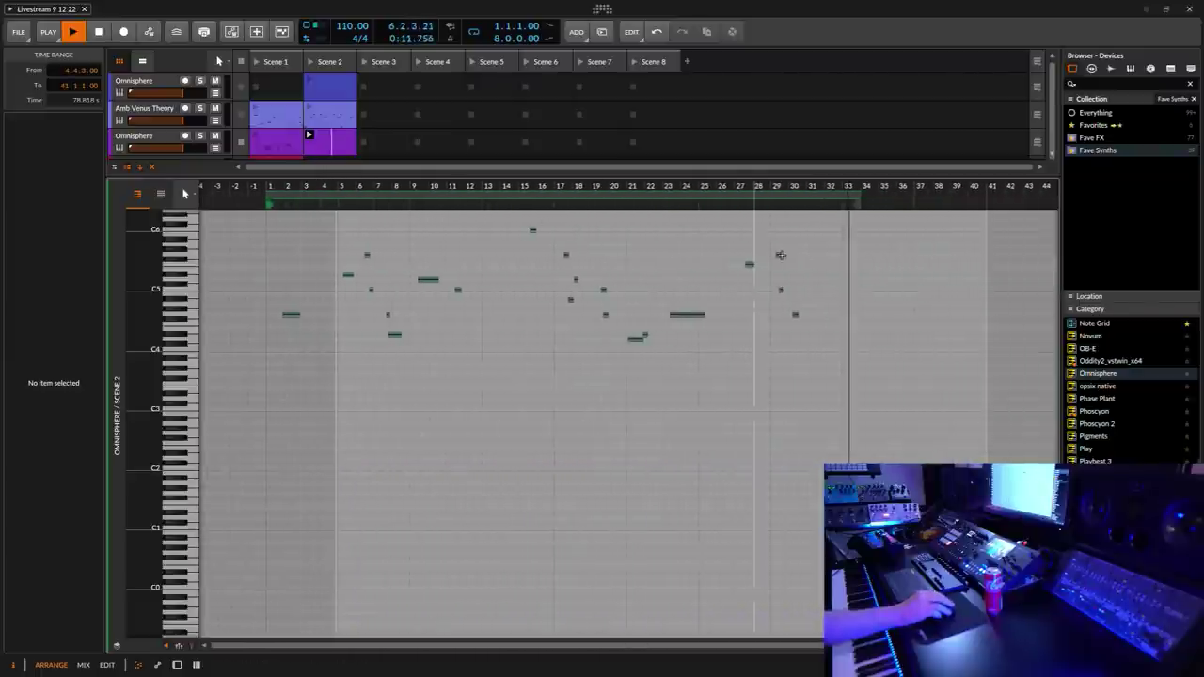
left_click_drag(892, 220, 213, 440)
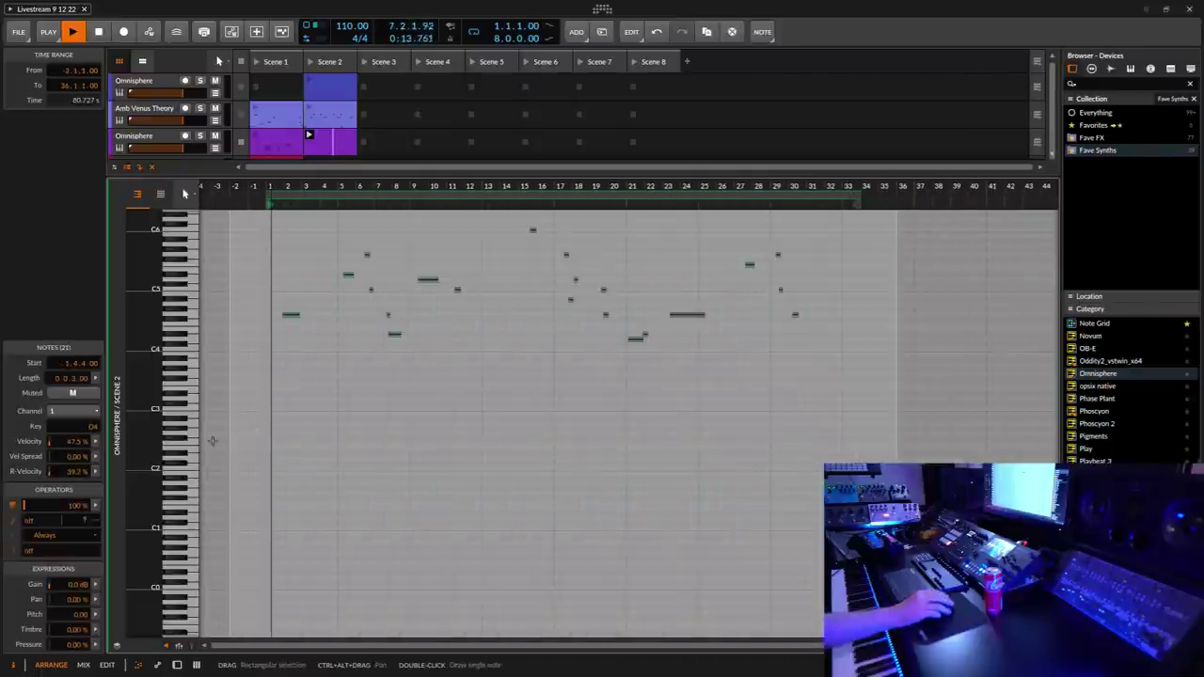
left_click_drag(75, 506, 75, 562)
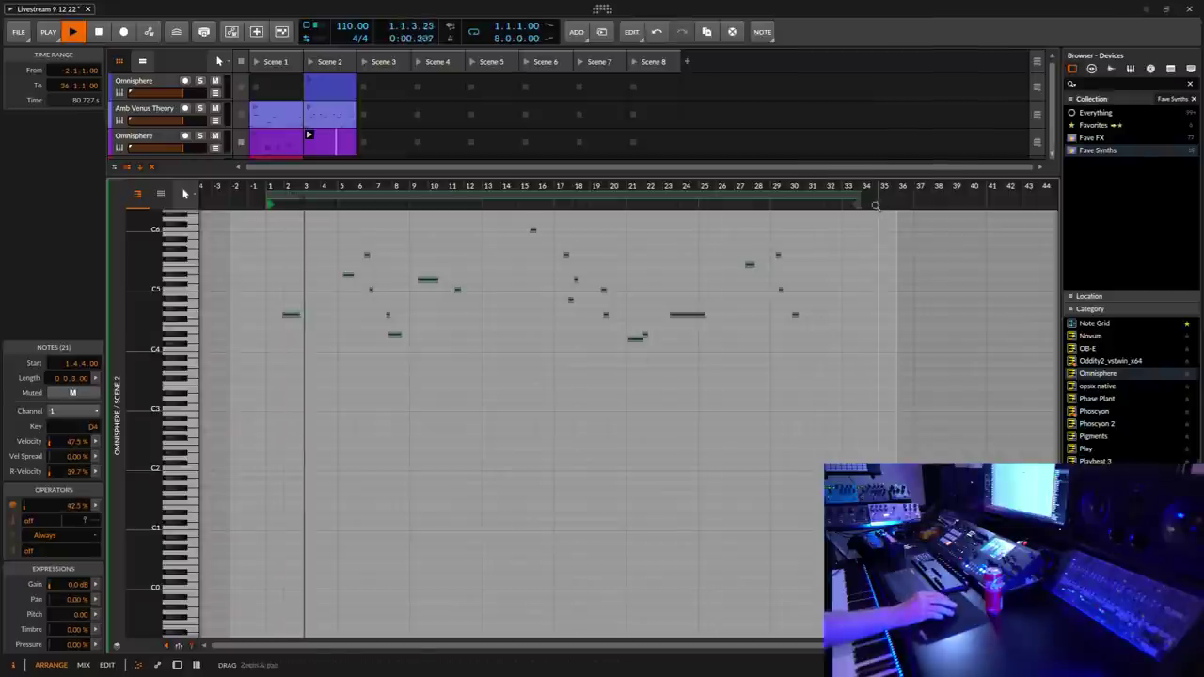
Step: Extend the newest Omnisphere track's Scene 2 clip loop to a length of 41 bars and return to the device chain view
left_click_drag(875, 205, 998, 211)
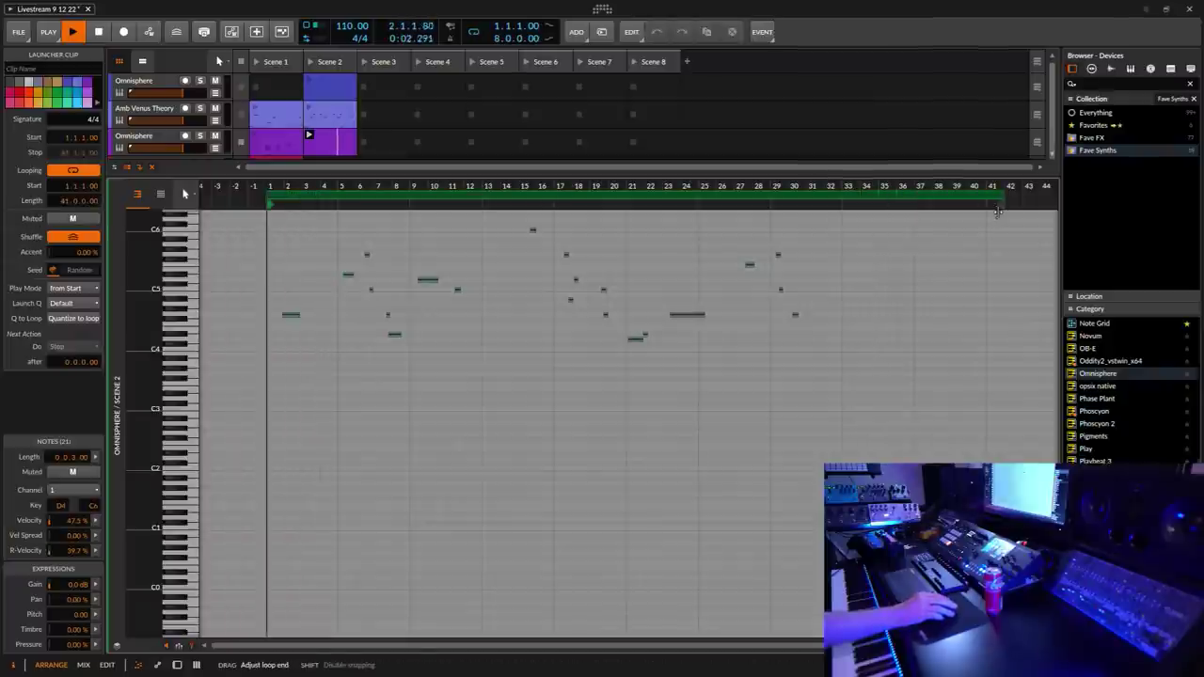
left_click(175, 665)
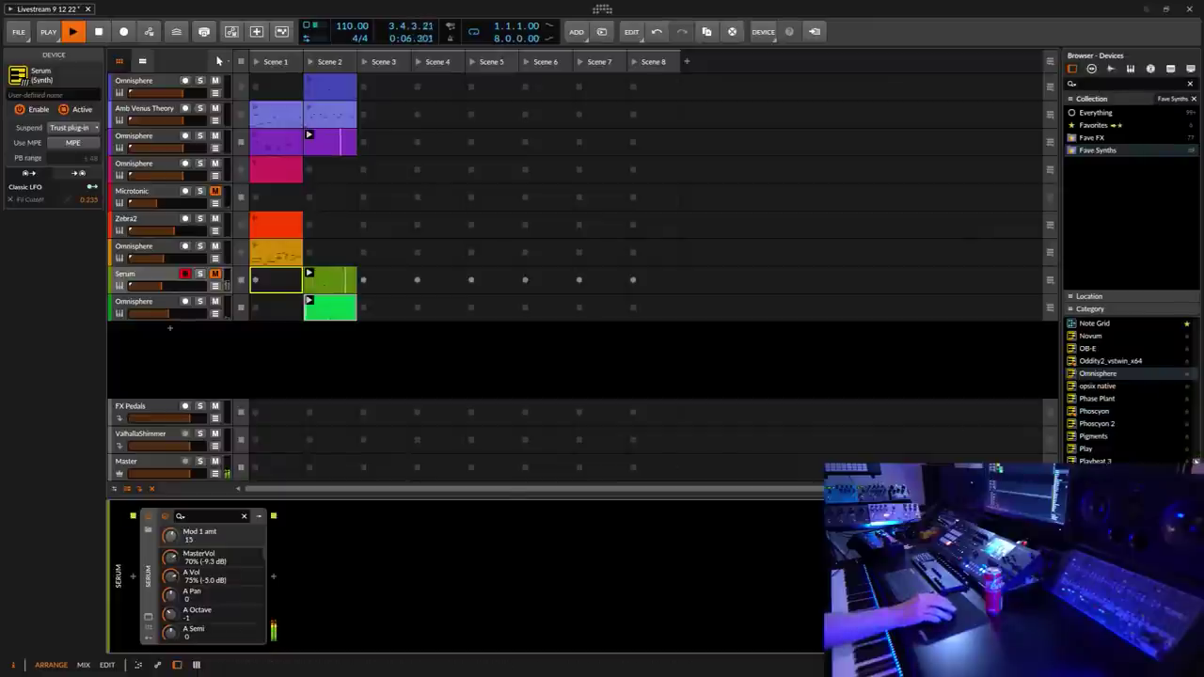
Step: Add a Hive instrument track below the last Omnisphere track from the Fave Synths collection
scroll(1128, 390, "down", 5)
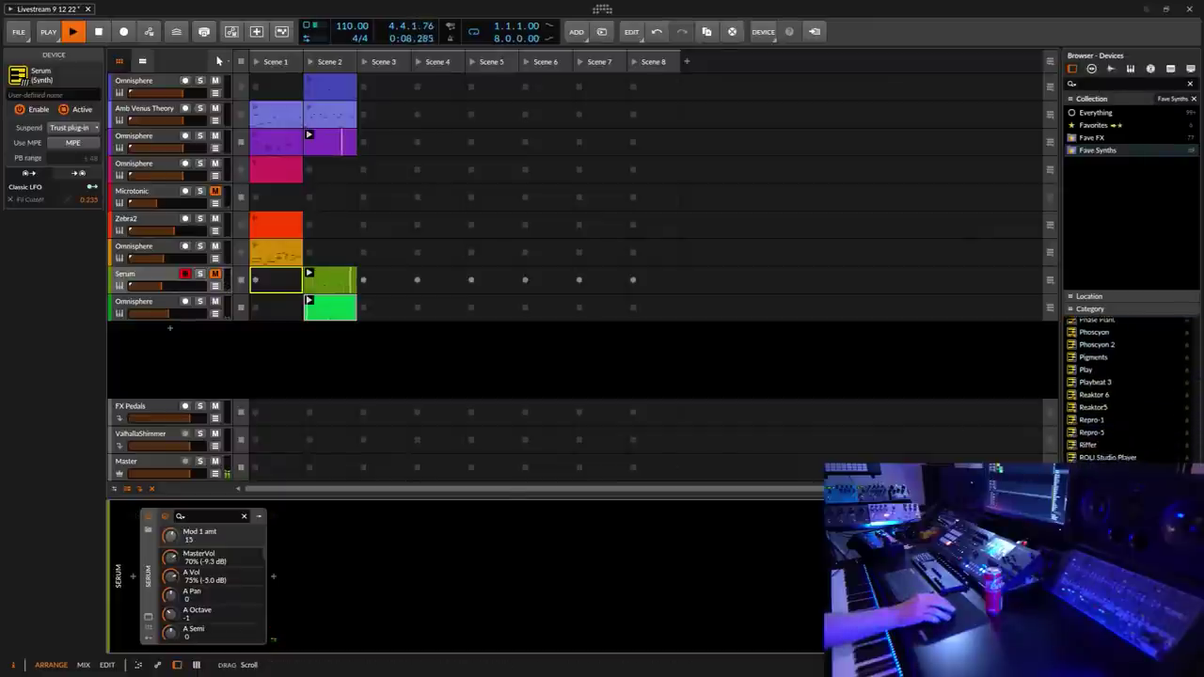
scroll(1129, 390, "up", 2)
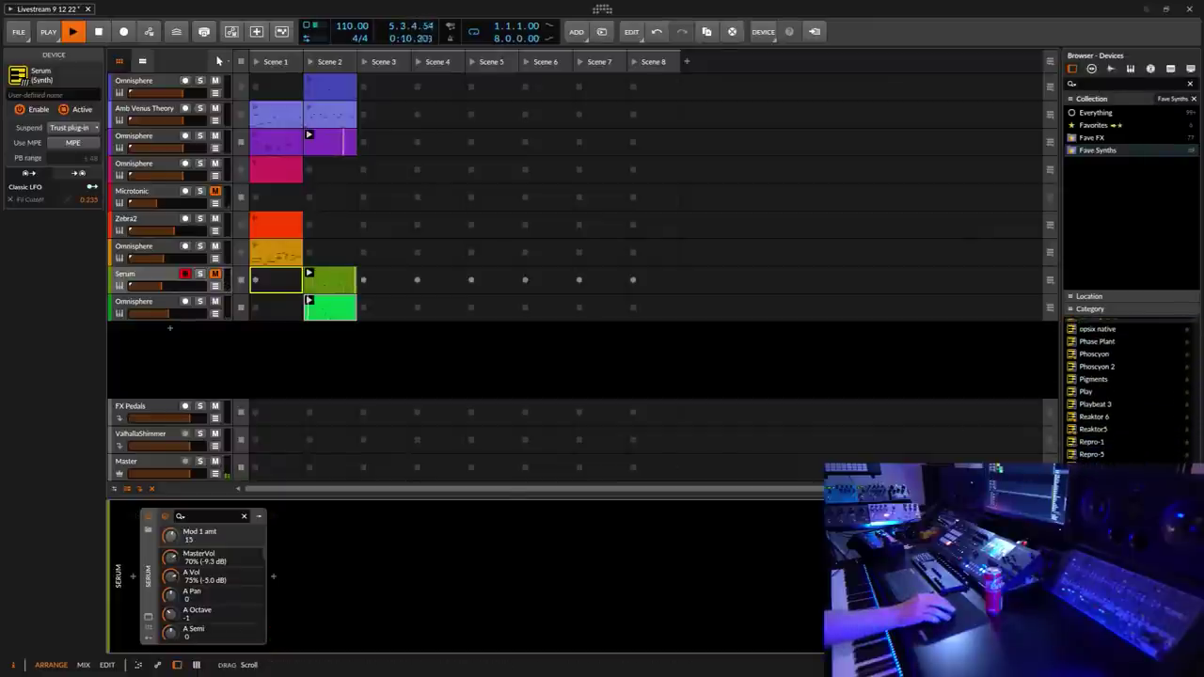
scroll(1129, 391, "up", 15)
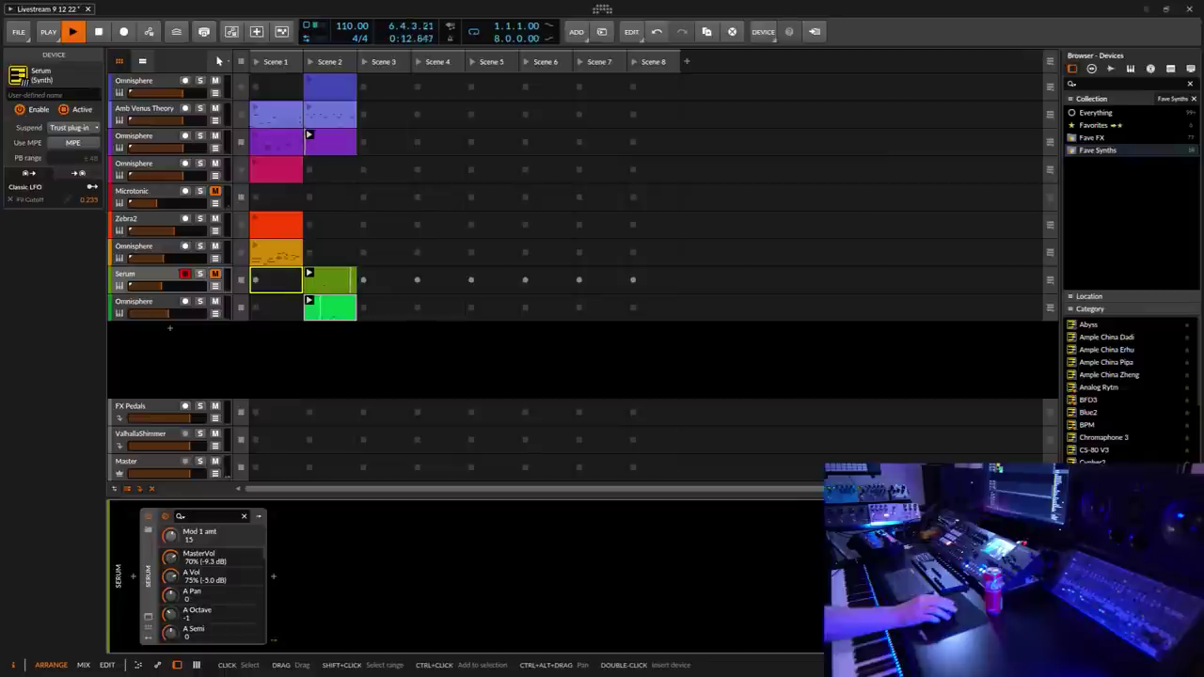
scroll(1196, 400, "down", 3)
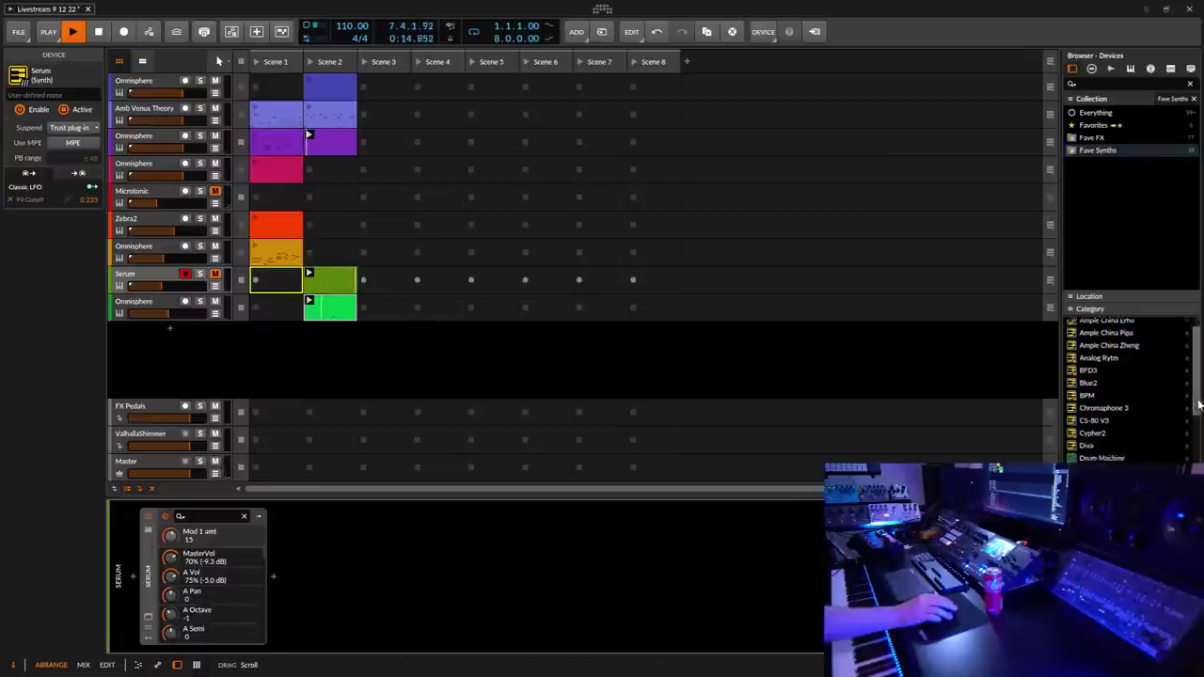
left_click_drag(1195, 400, 519, 361)
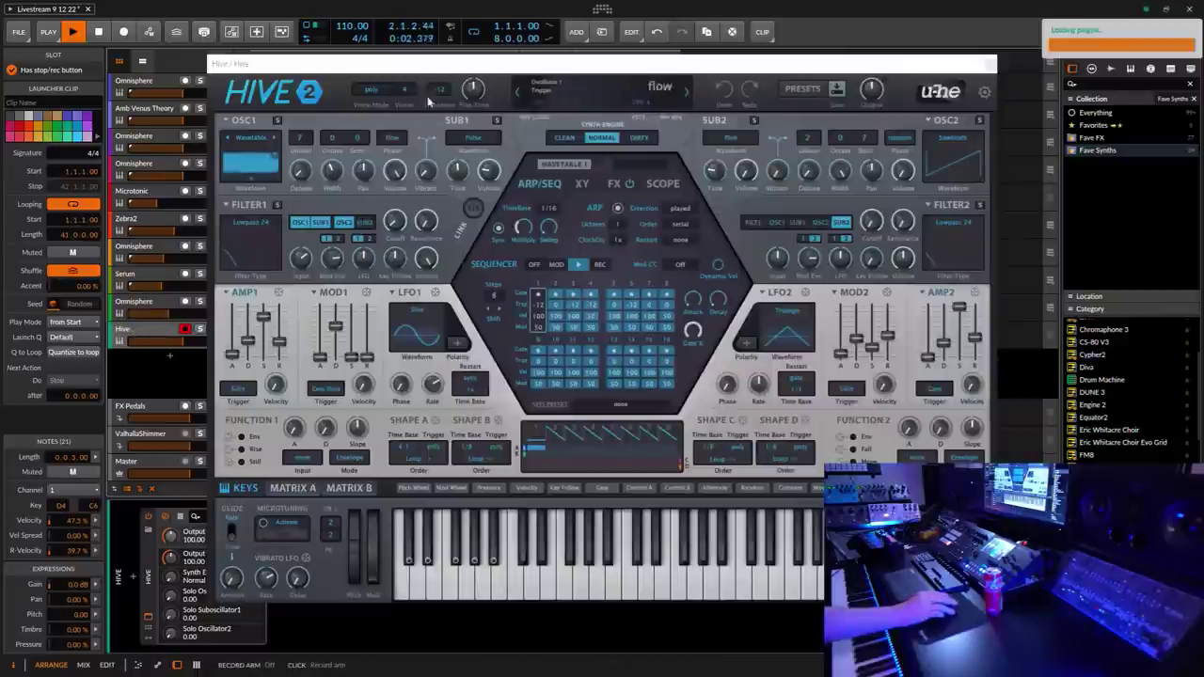
left_click_drag(428, 63, 552, 51)
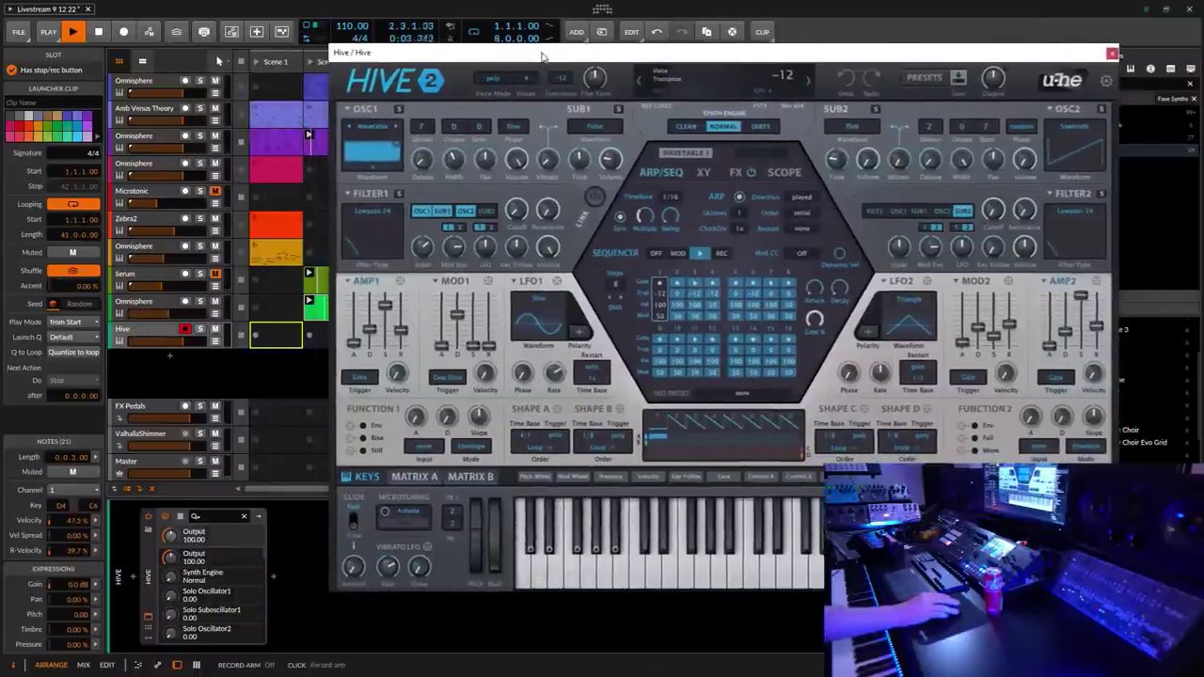
Step: Load the AS Ambient Soundscapes preset from Hive's Pads & Strings folder and lower the Hive track's volume
left_click(926, 77)
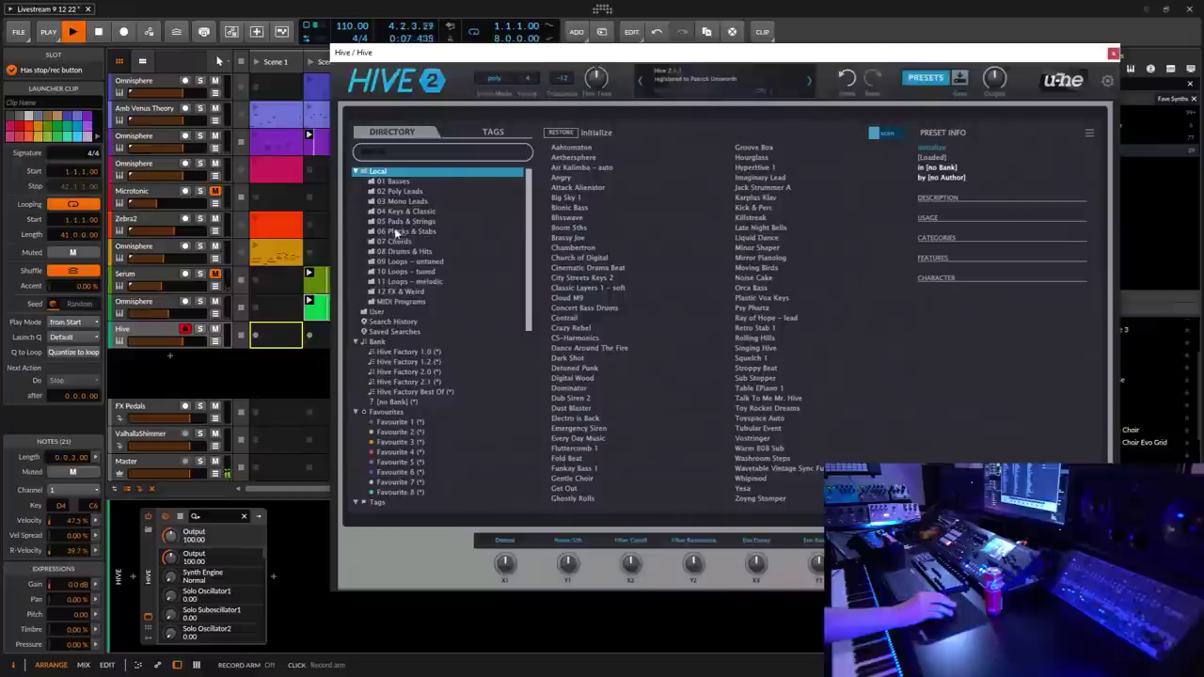
left_click(403, 222)
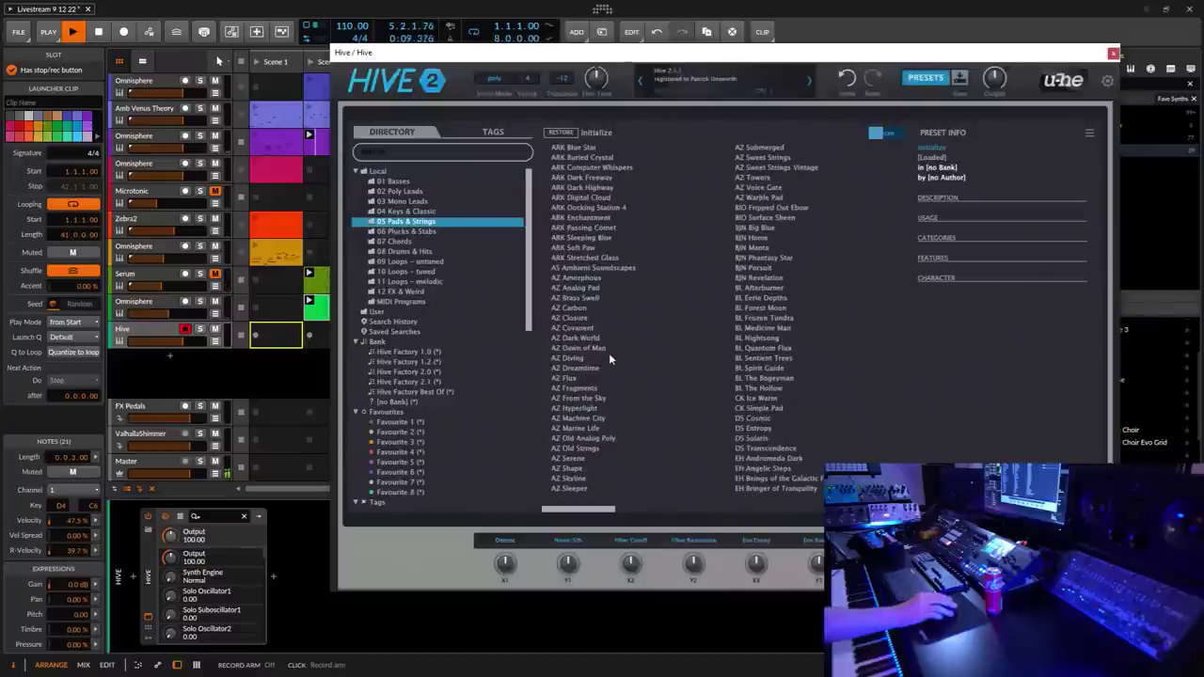
left_click(571, 269)
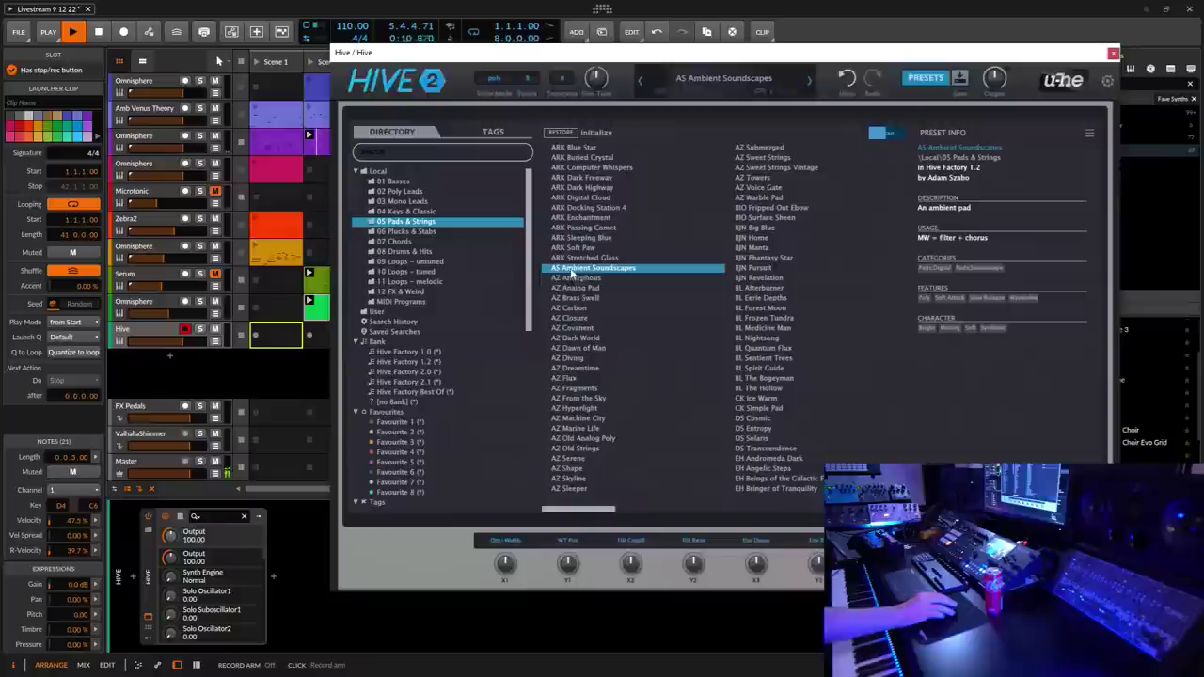
left_click(165, 339)
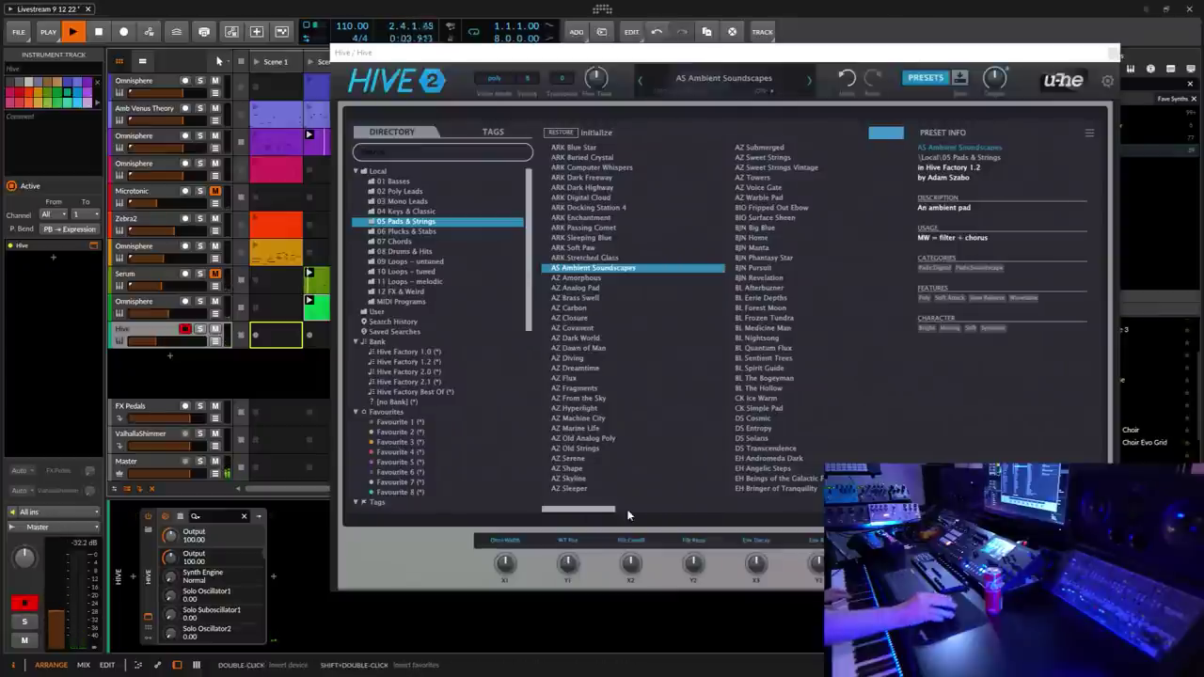
Step: Audition Hive's AZ pad presets from AZ Dreamtime onward, load AZ Shape and close the synth window
left_click(602, 369)
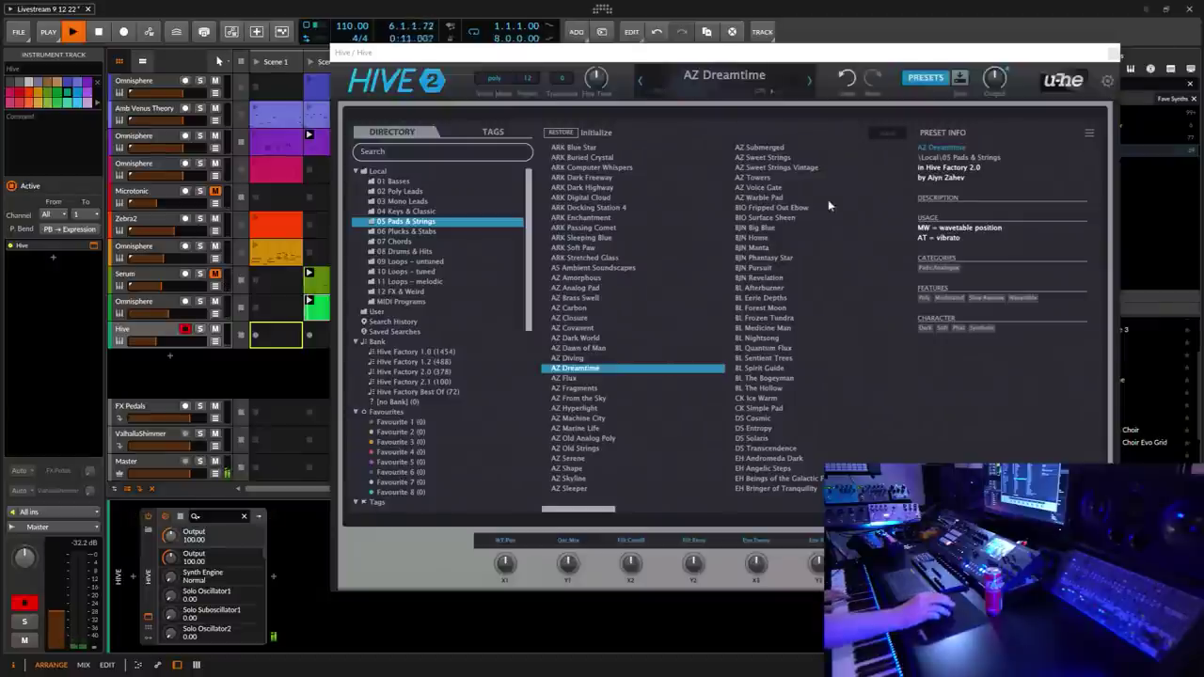
left_click(565, 379)
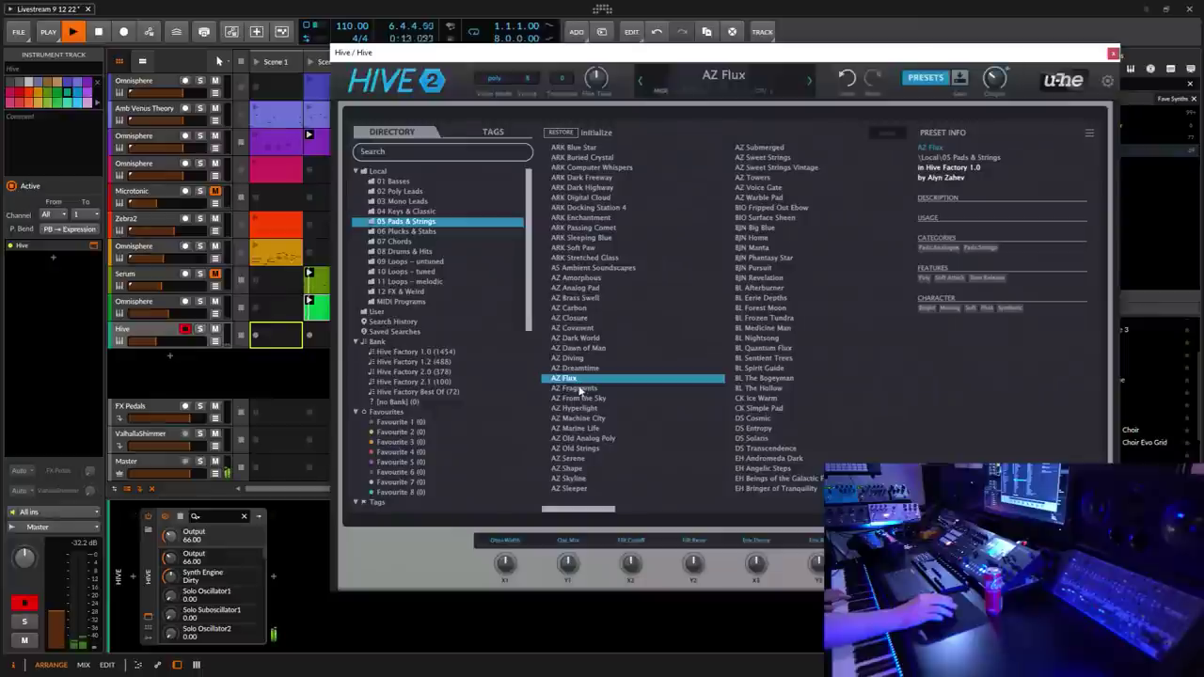
left_click(580, 388)
left_click(586, 399)
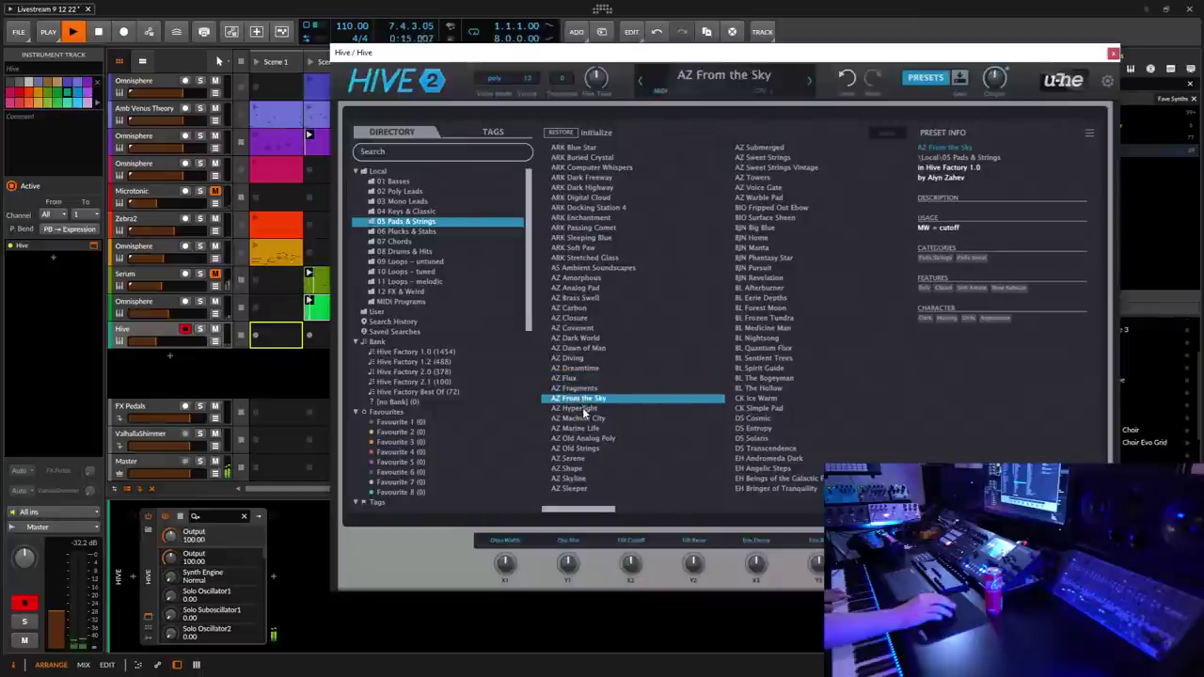
left_click(583, 409)
left_click(589, 419)
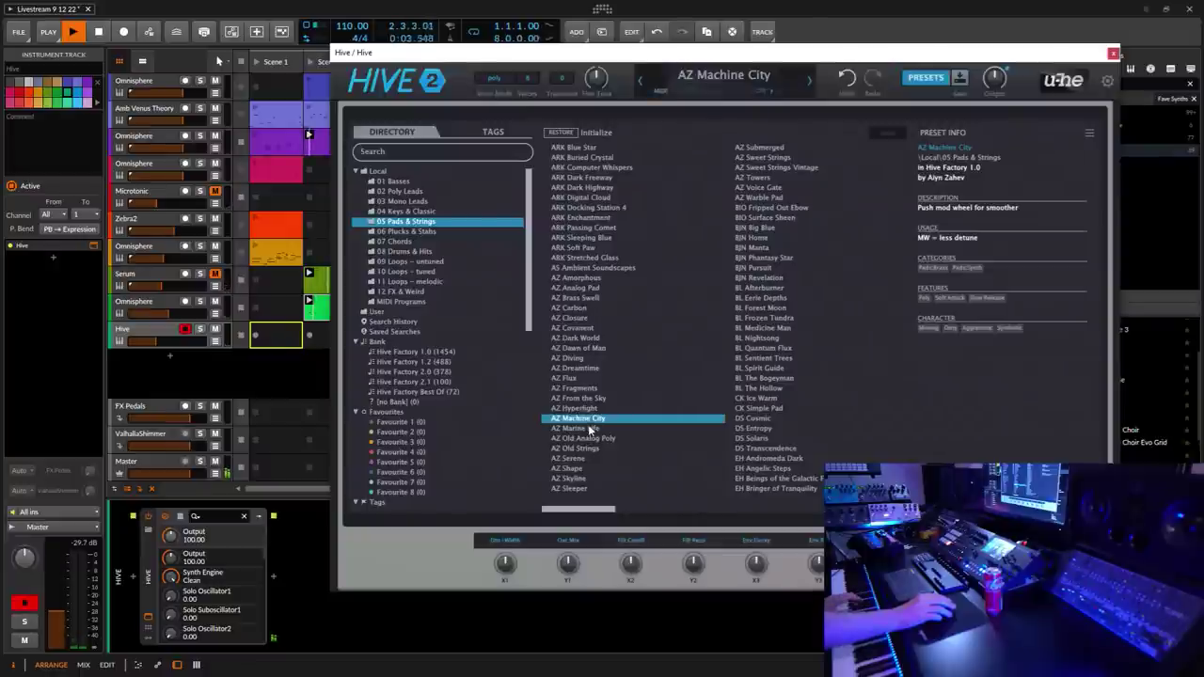
left_click(588, 430)
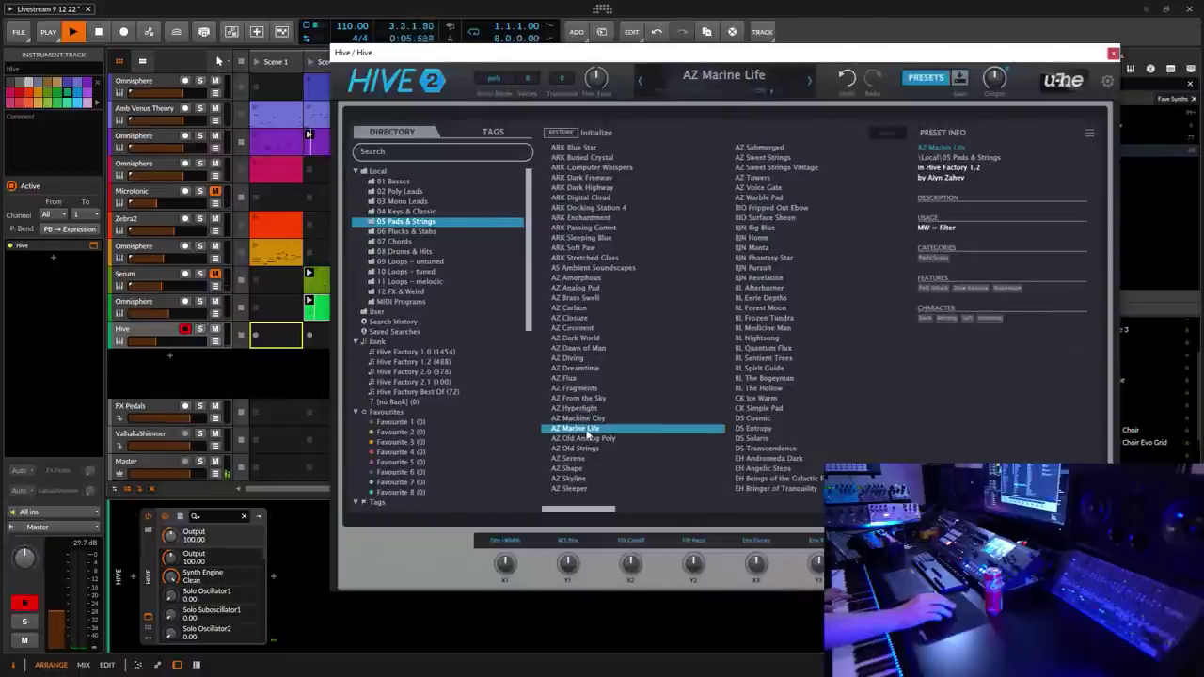
left_click(588, 439)
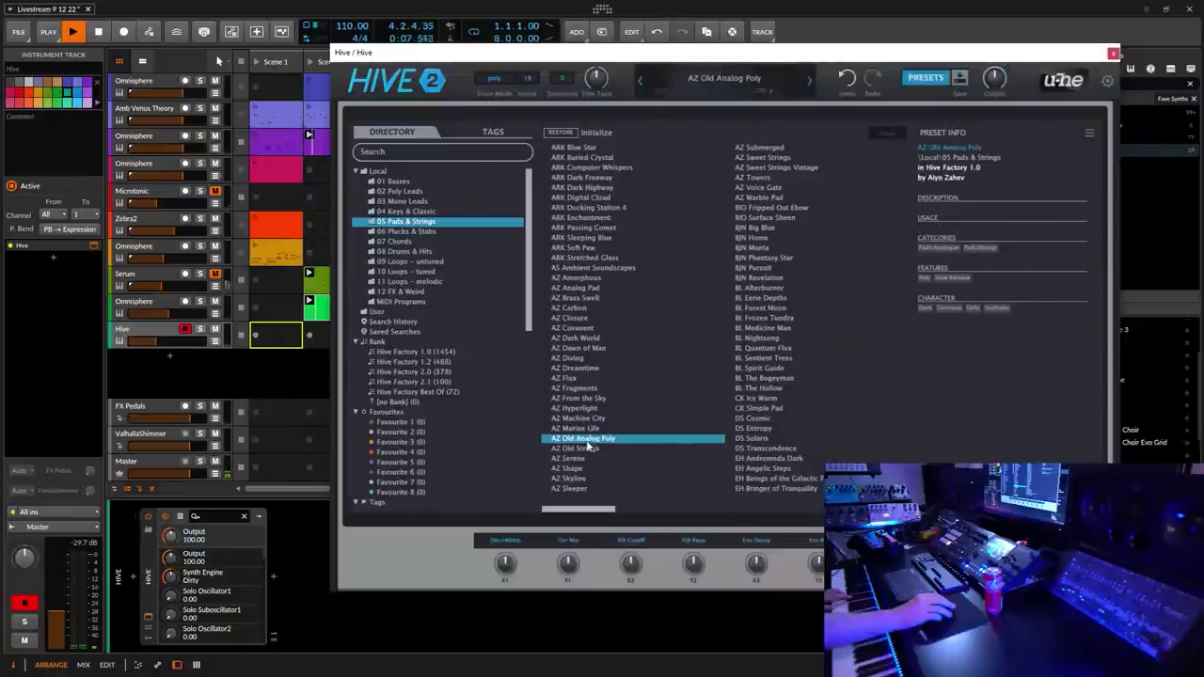
left_click(583, 450)
left_click(574, 460)
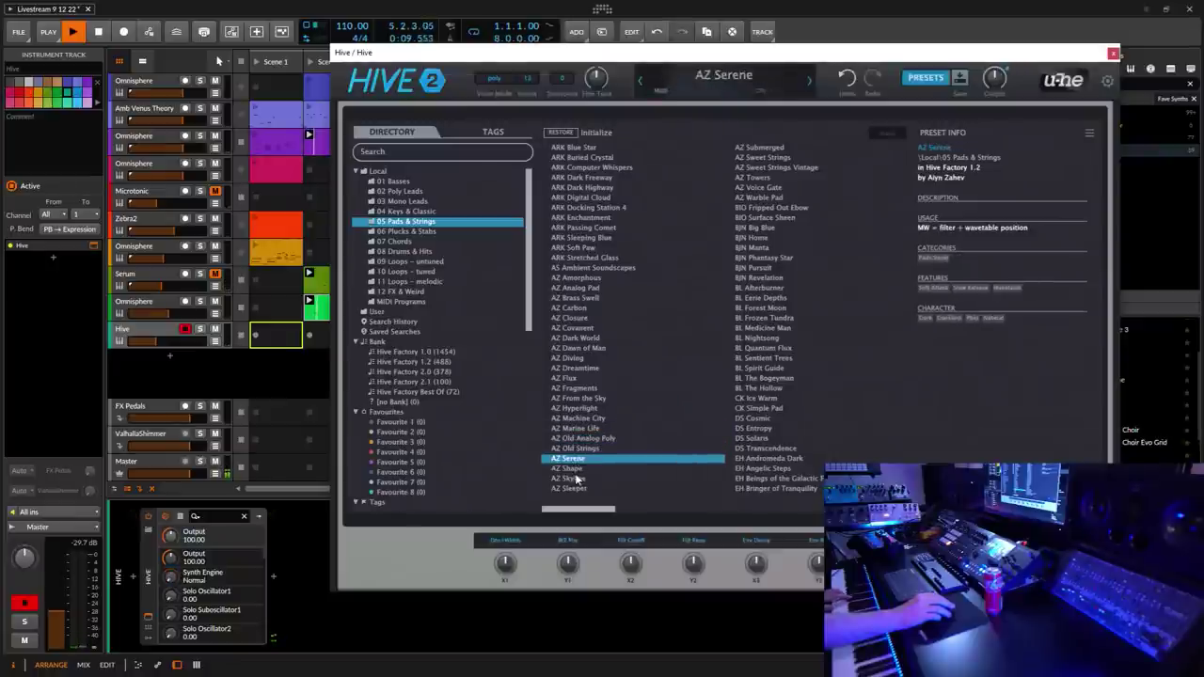
left_click(573, 470)
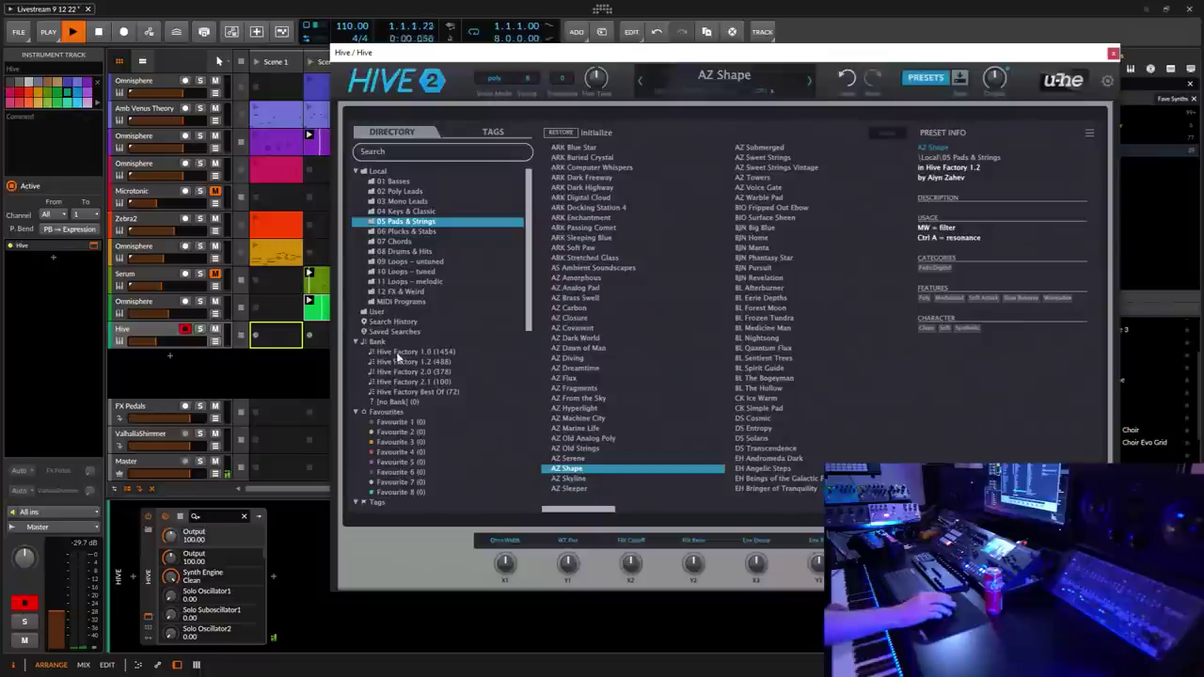
left_click(1114, 55)
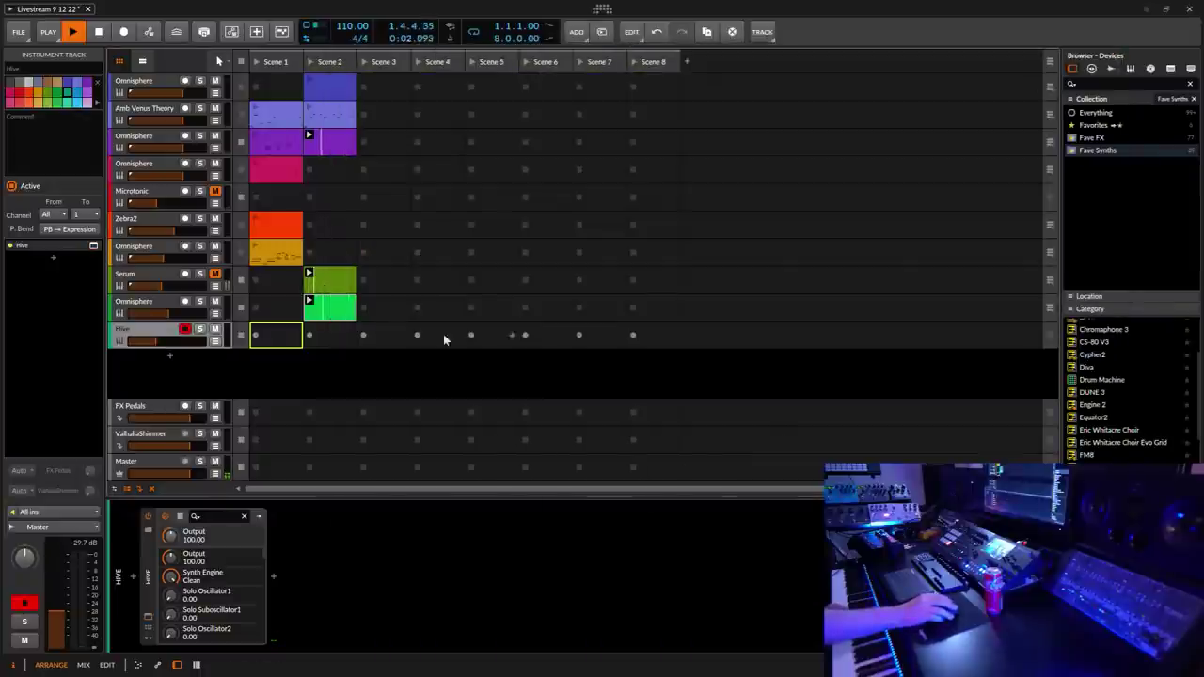
Step: Insert EchoBoy from the Fave FX collection after Hive and set its mix to 52
left_click(272, 576)
left_click(58, 216)
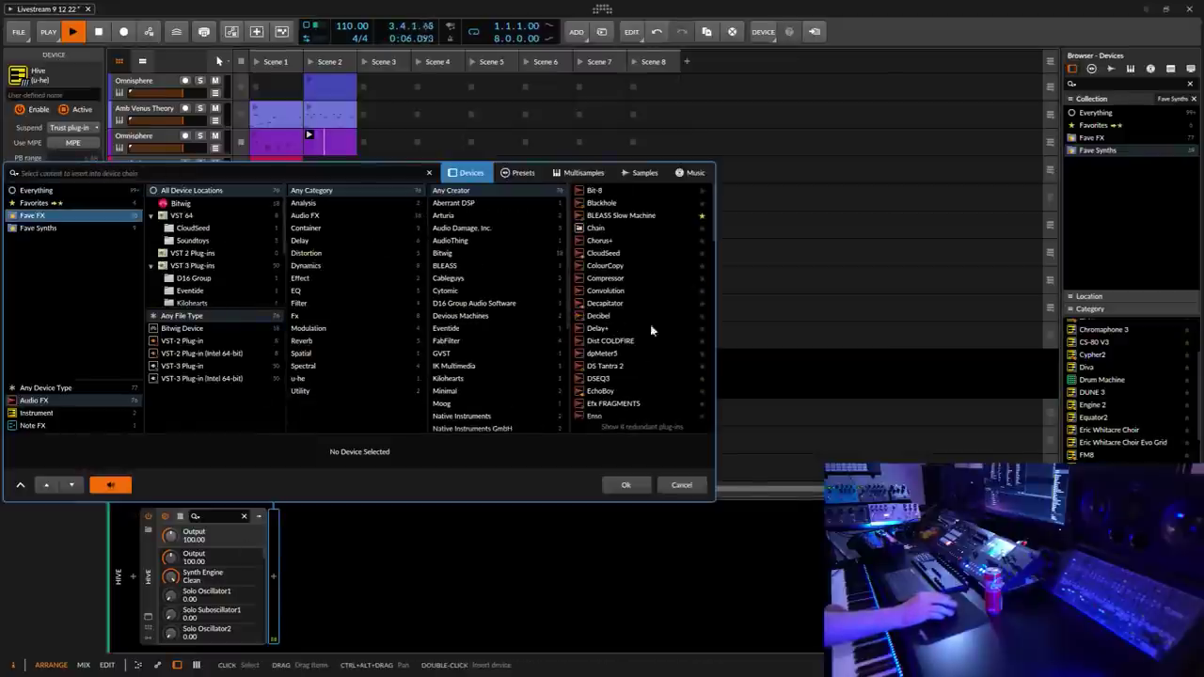
mouse_move(713, 227)
left_mouse_down()
mouse_move(712, 330)
mouse_move(712, 226)
left_mouse_up()
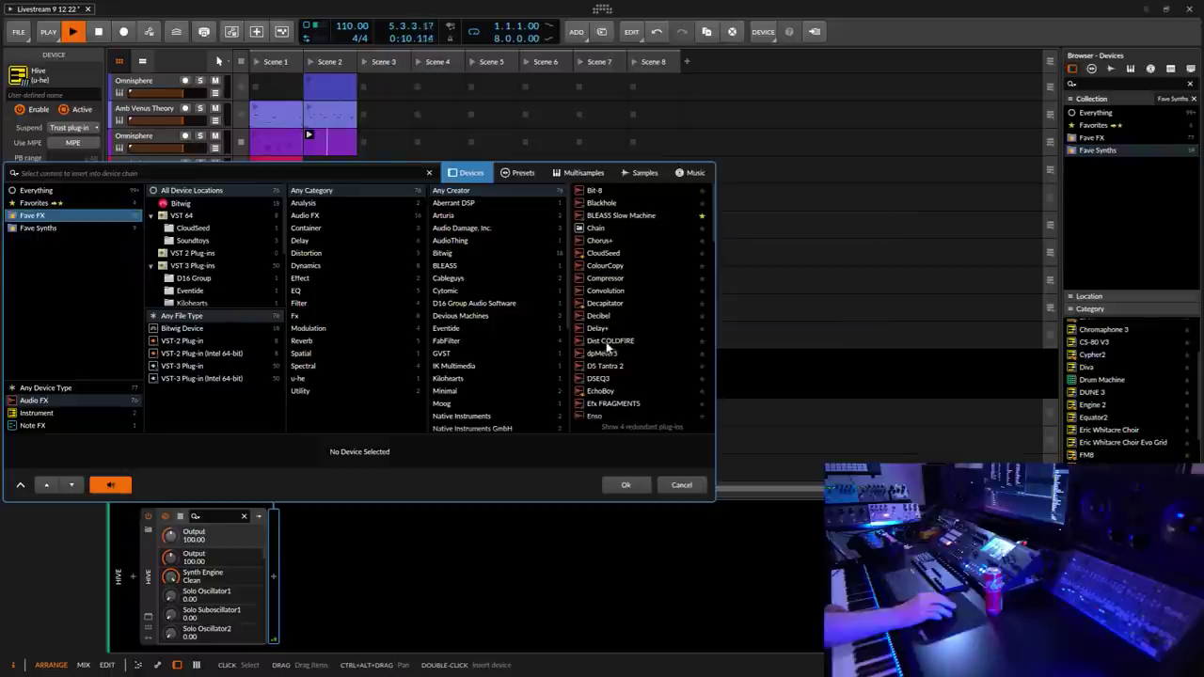
left_click(602, 391)
left_click(626, 485)
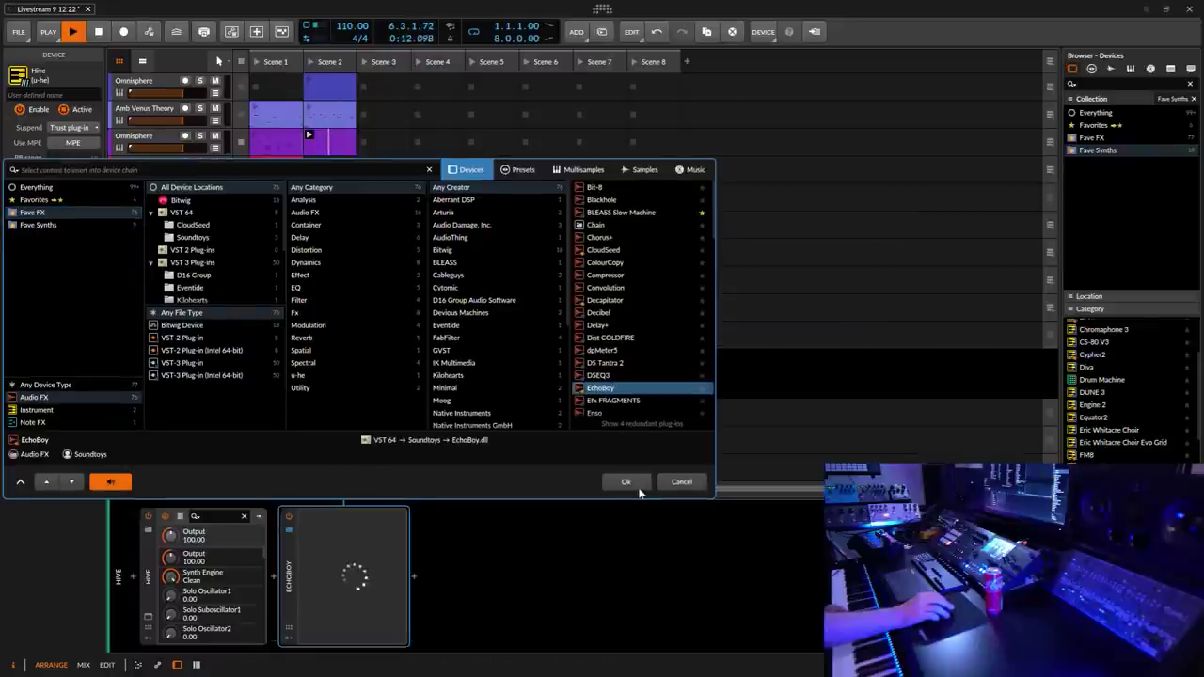
left_click_drag(475, 311, 490, 294)
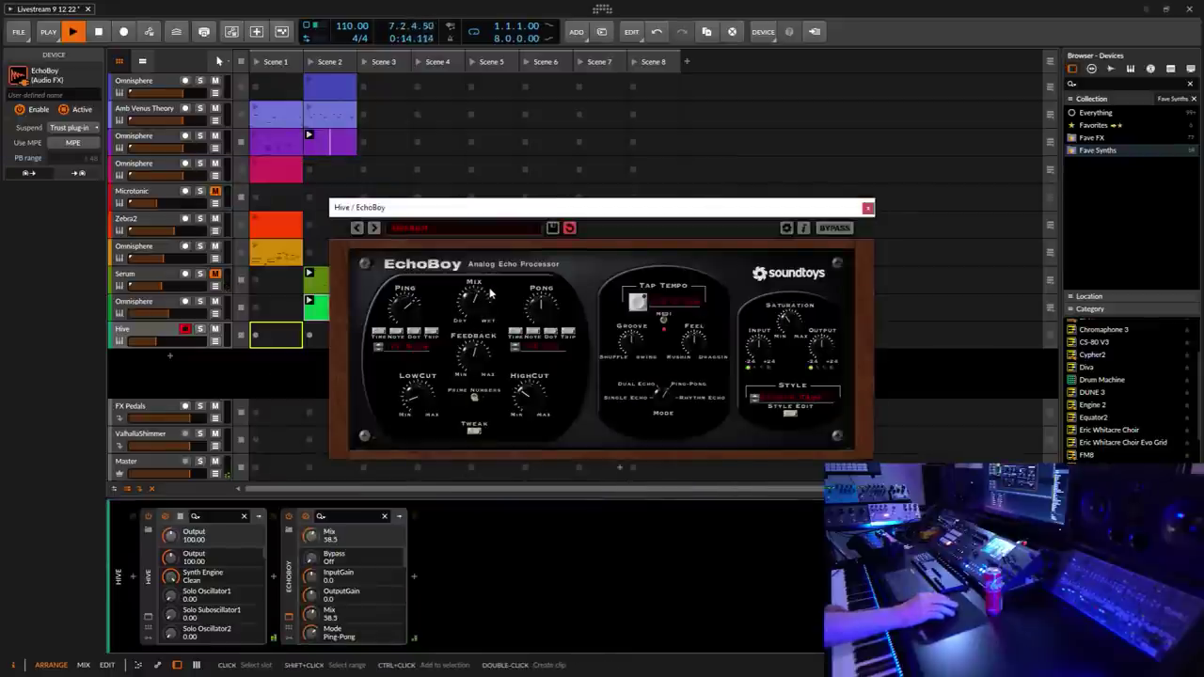
left_click(866, 208)
Step: Insert ValhallaShimmer from the Fave FX collection after EchoBoy on the Hive track
left_click(414, 576)
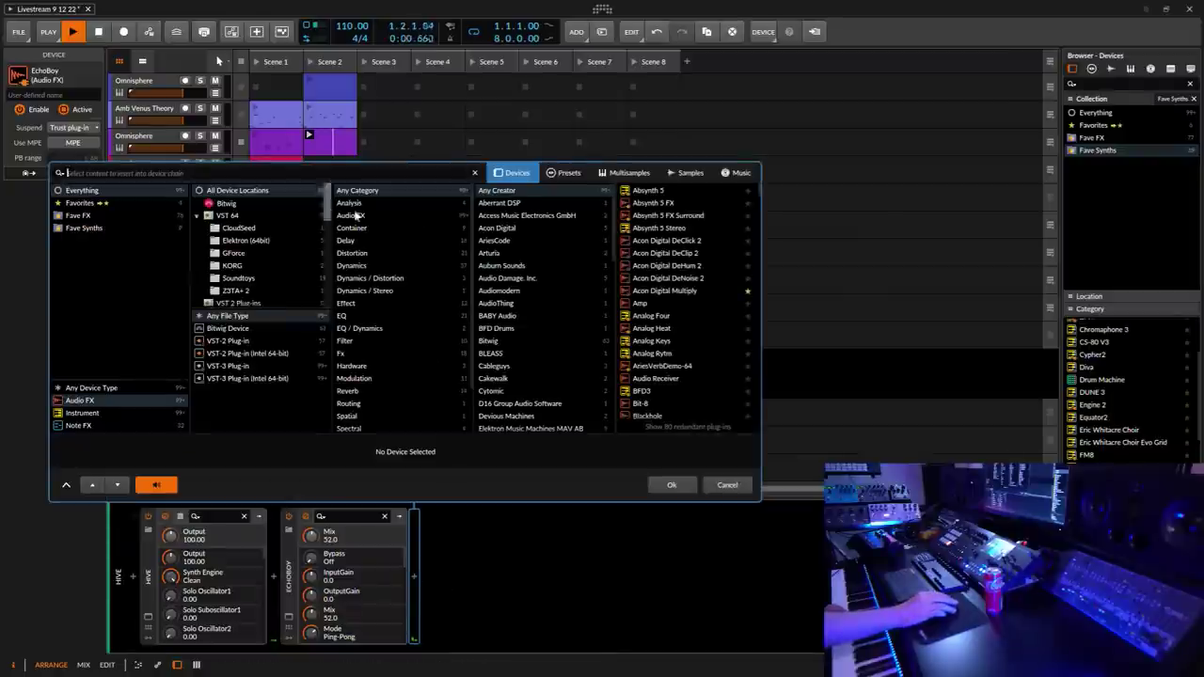
left_click_drag(756, 191, 756, 414)
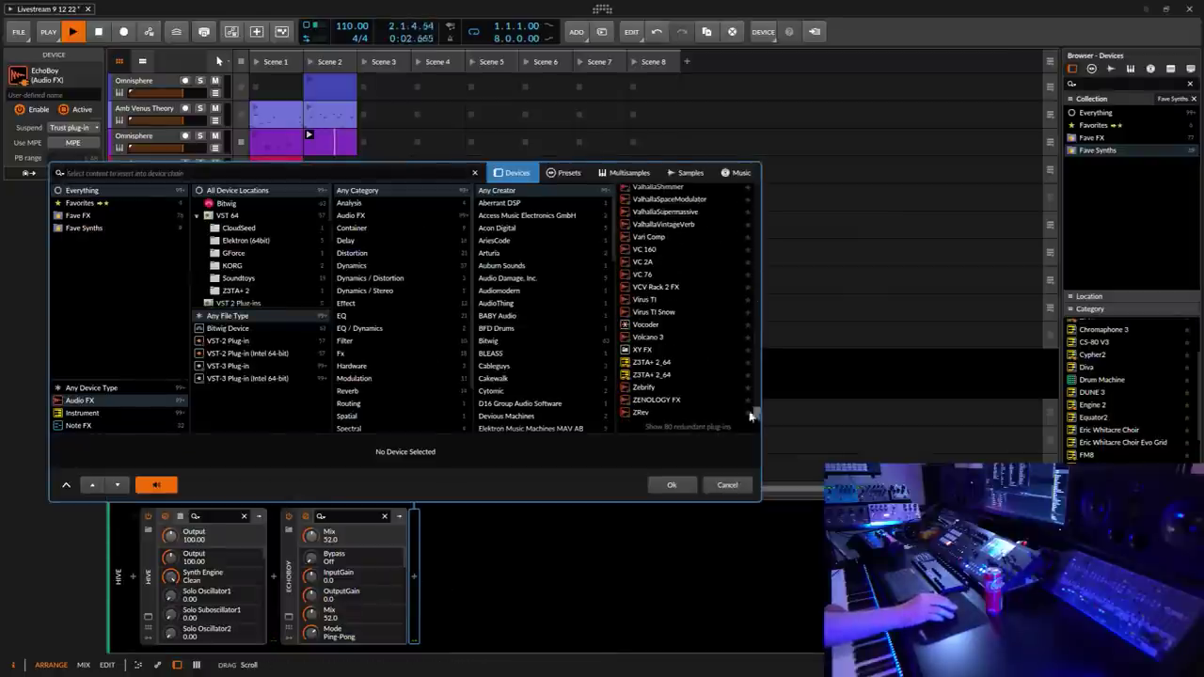
left_click(138, 223)
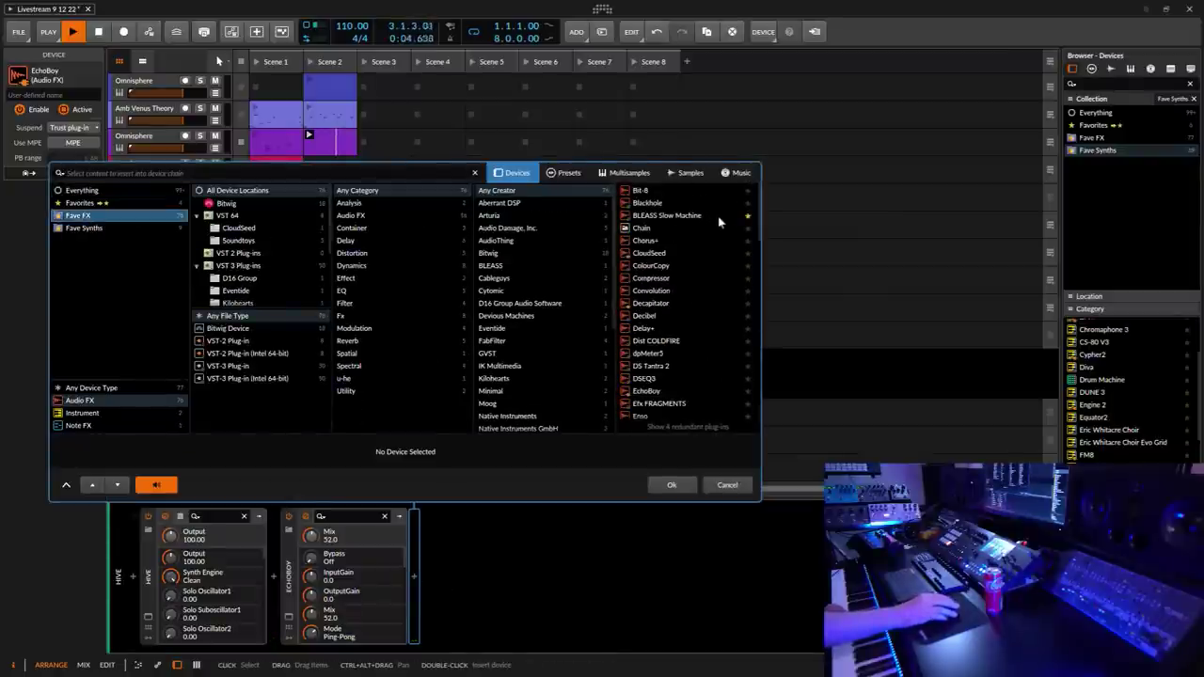
left_click_drag(756, 216, 744, 414)
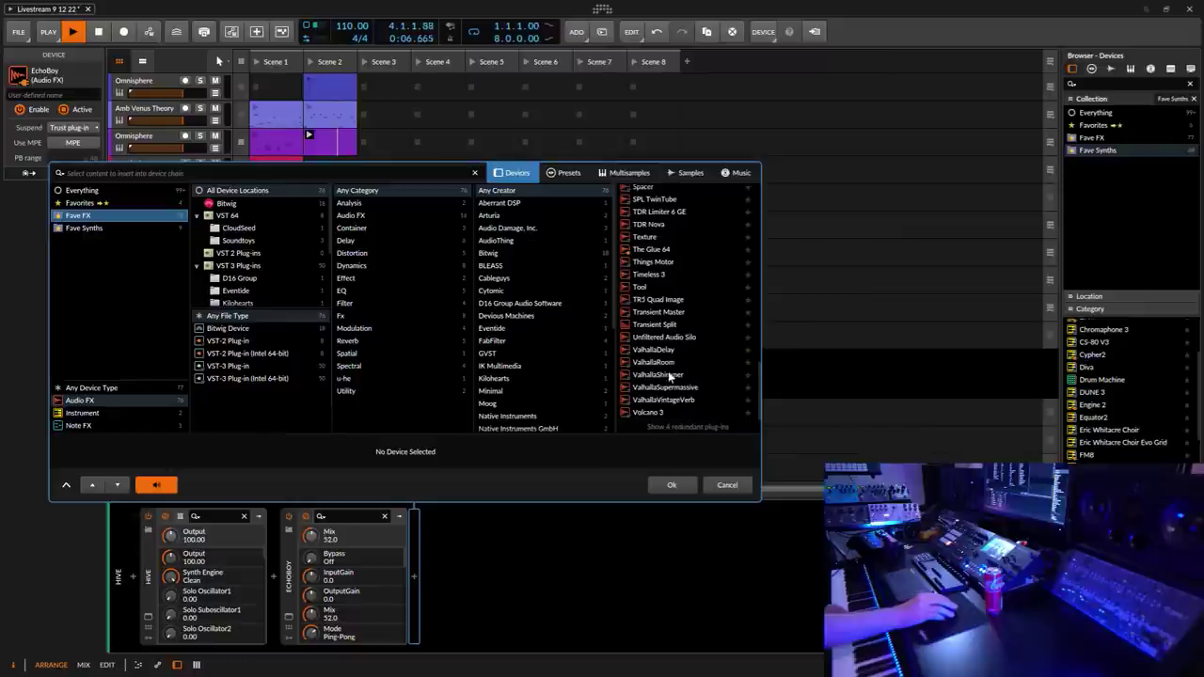
left_click(658, 375)
left_click(673, 484)
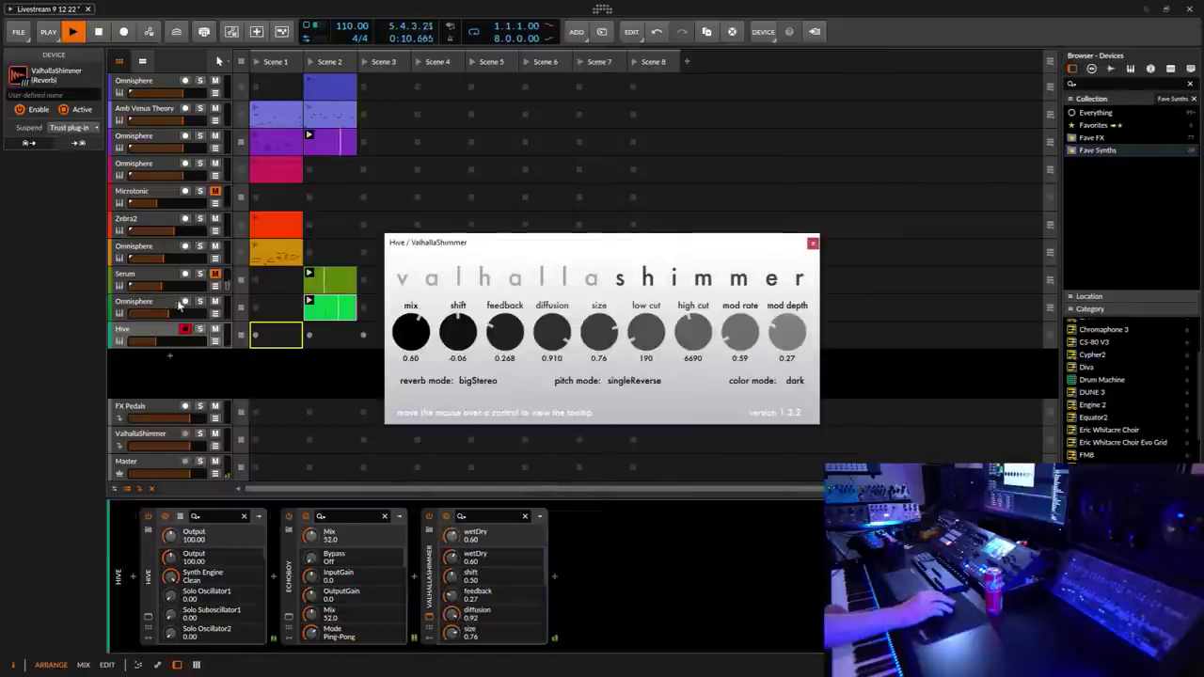
Step: Close the ValhallaShimmer window, then raise the Hive track's volume slightly and turn up its FX Pedals send
left_click(151, 330)
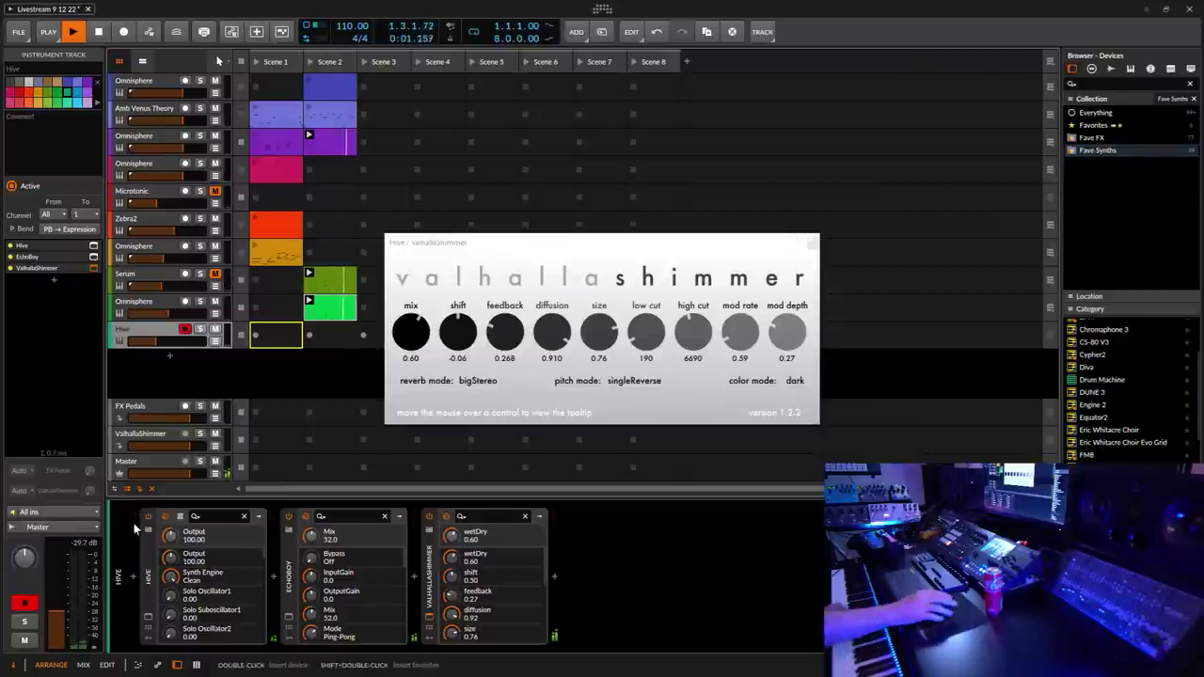
left_click(811, 246)
left_click_drag(64, 617, 64, 606)
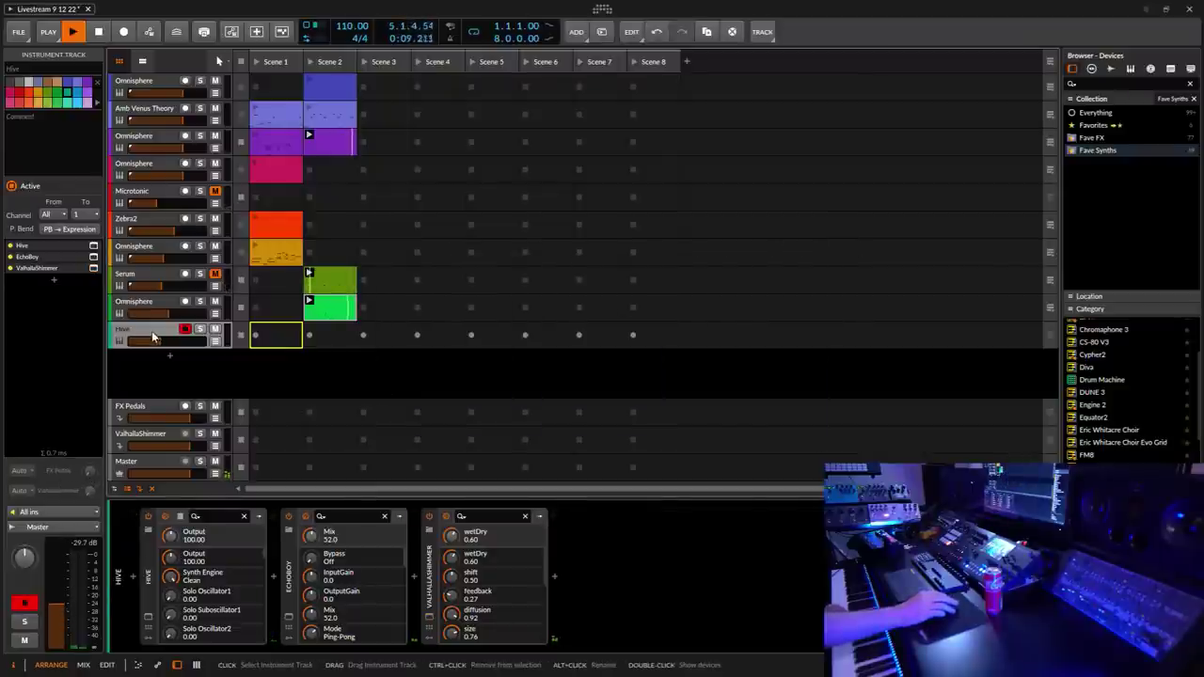
left_click_drag(90, 471, 89, 471)
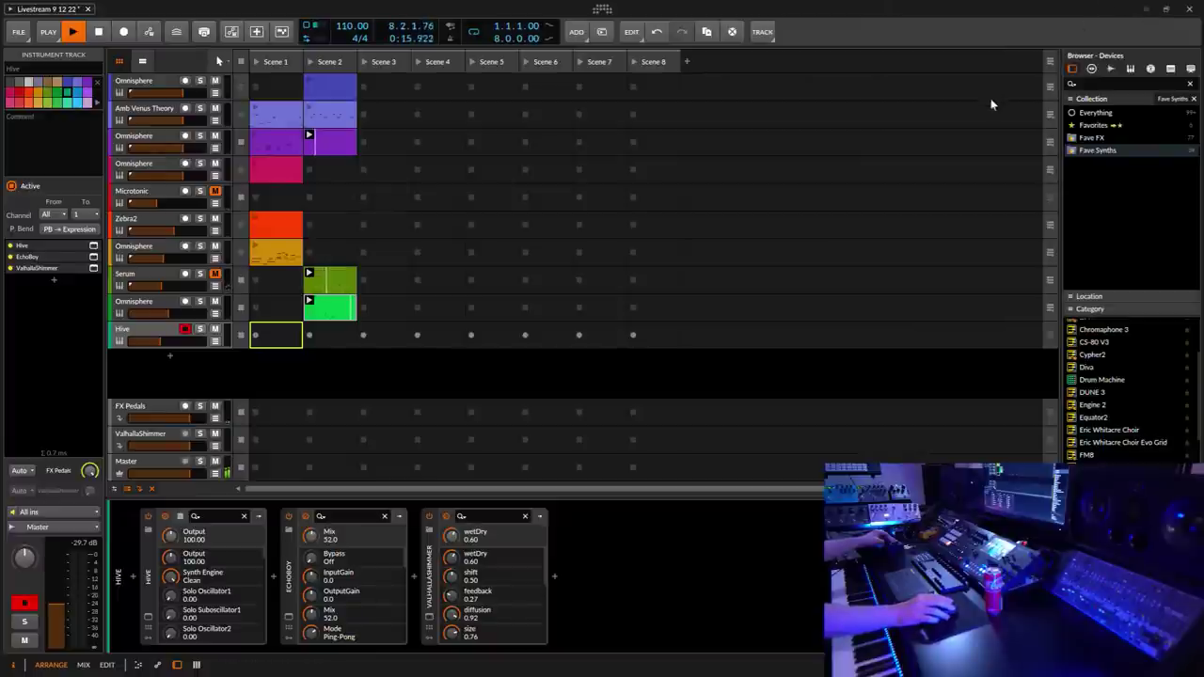
Step: Add a second Hive instrument track below the first one and open its preset browser
left_click_drag(118, 575, 725, 367)
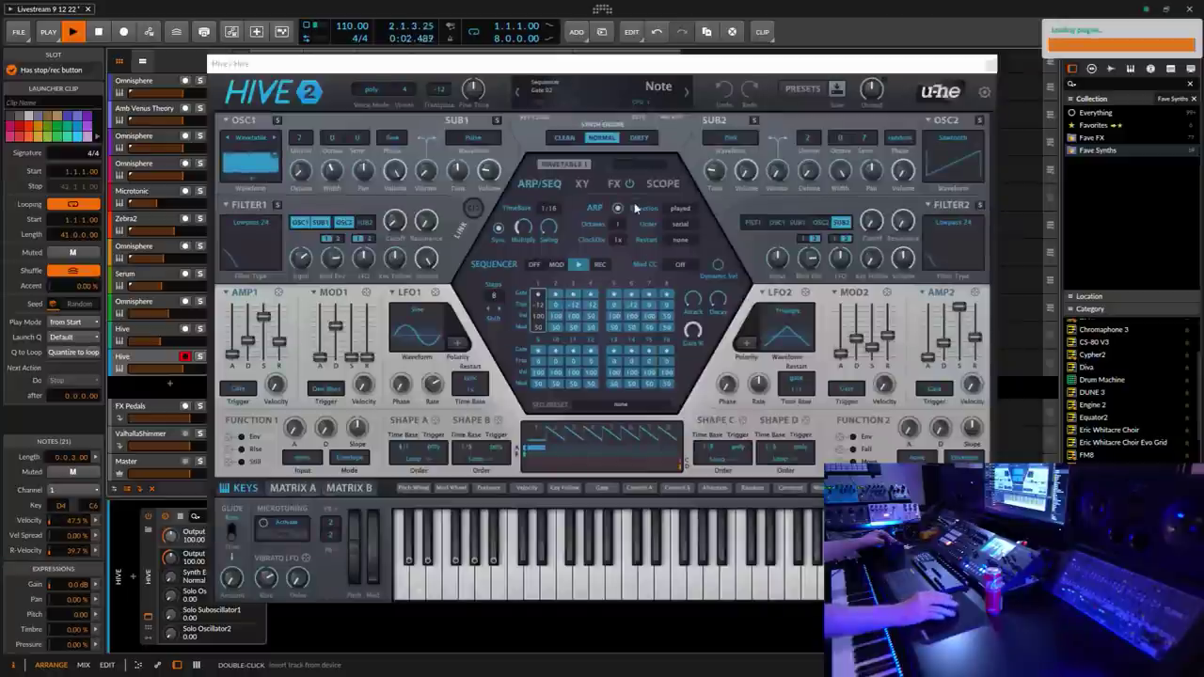
left_click(802, 88)
left_click_drag(714, 64, 828, 57)
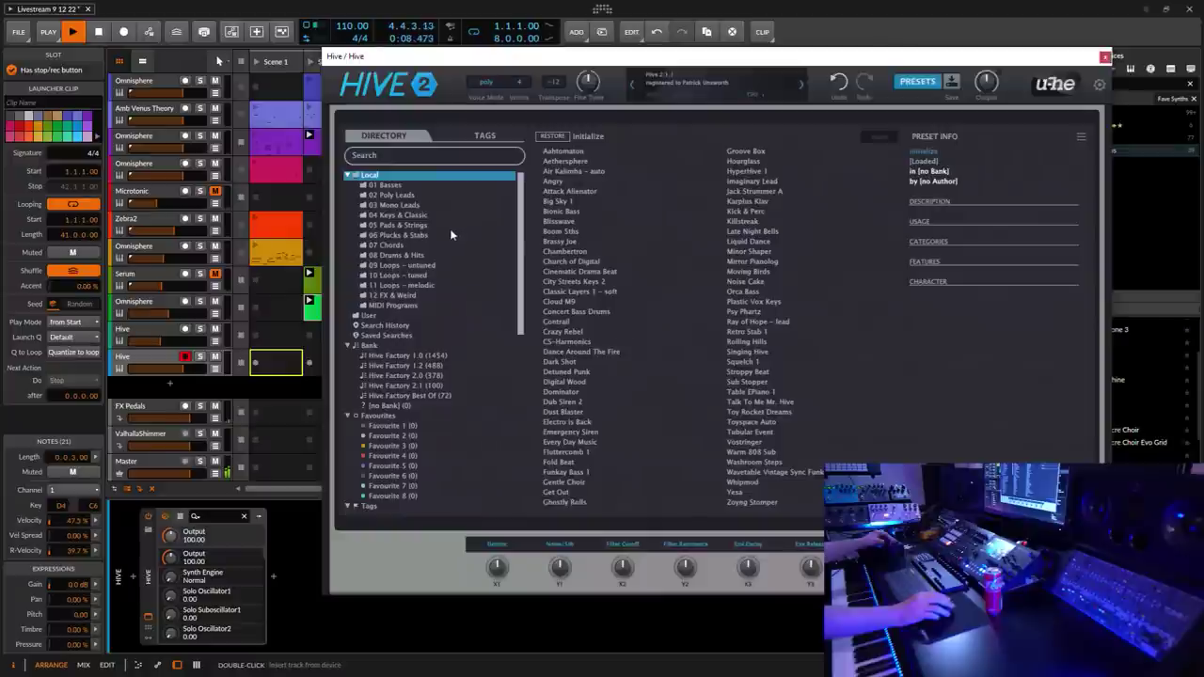
Step: Show the 04 Keys & Classic presets in the second Hive and insert the Piano FX preset after Hive in the device chain
left_click(408, 216)
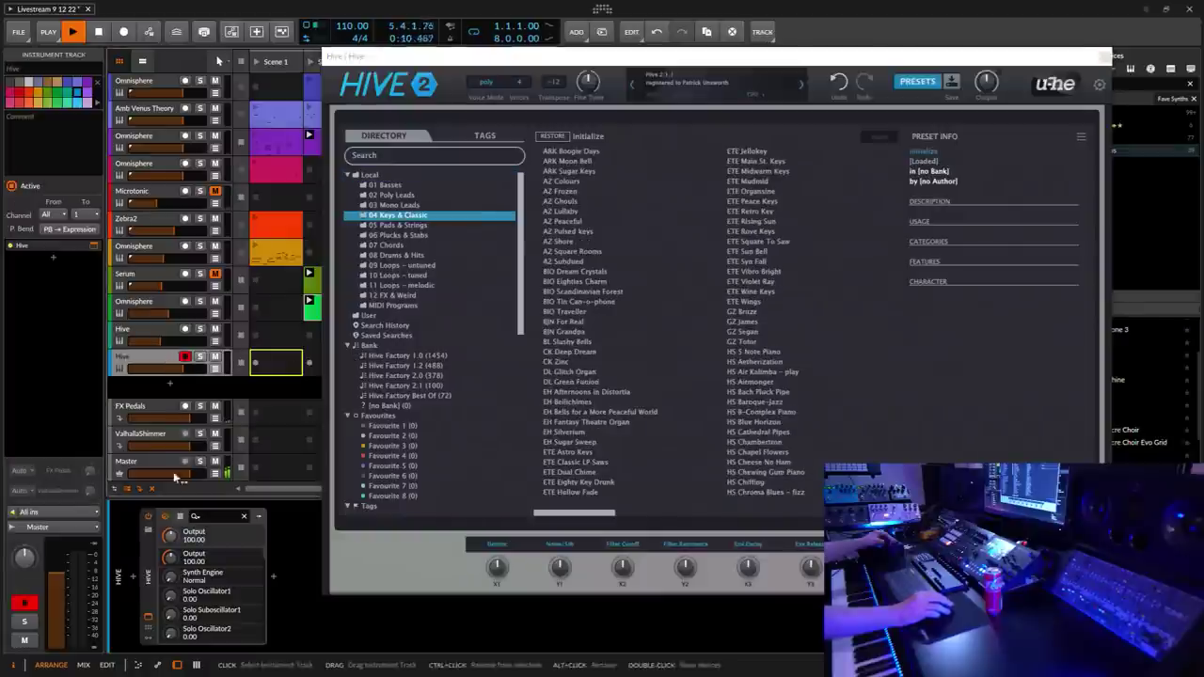
left_click(274, 578)
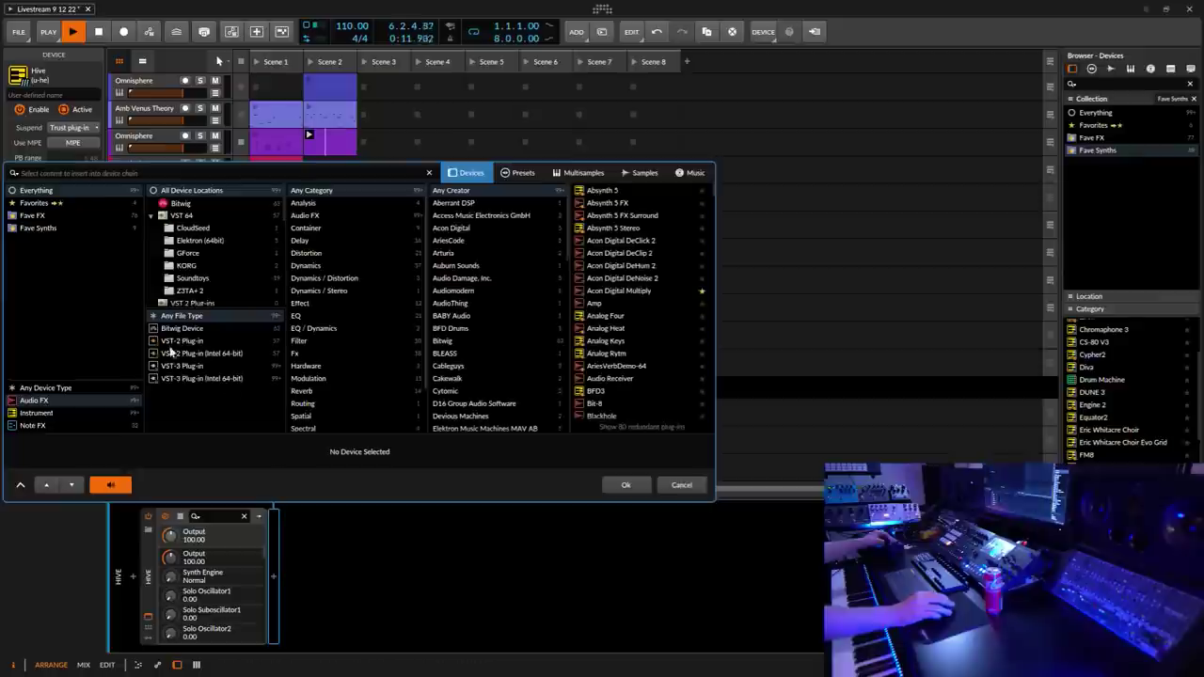
left_click(36, 217)
left_click(523, 173)
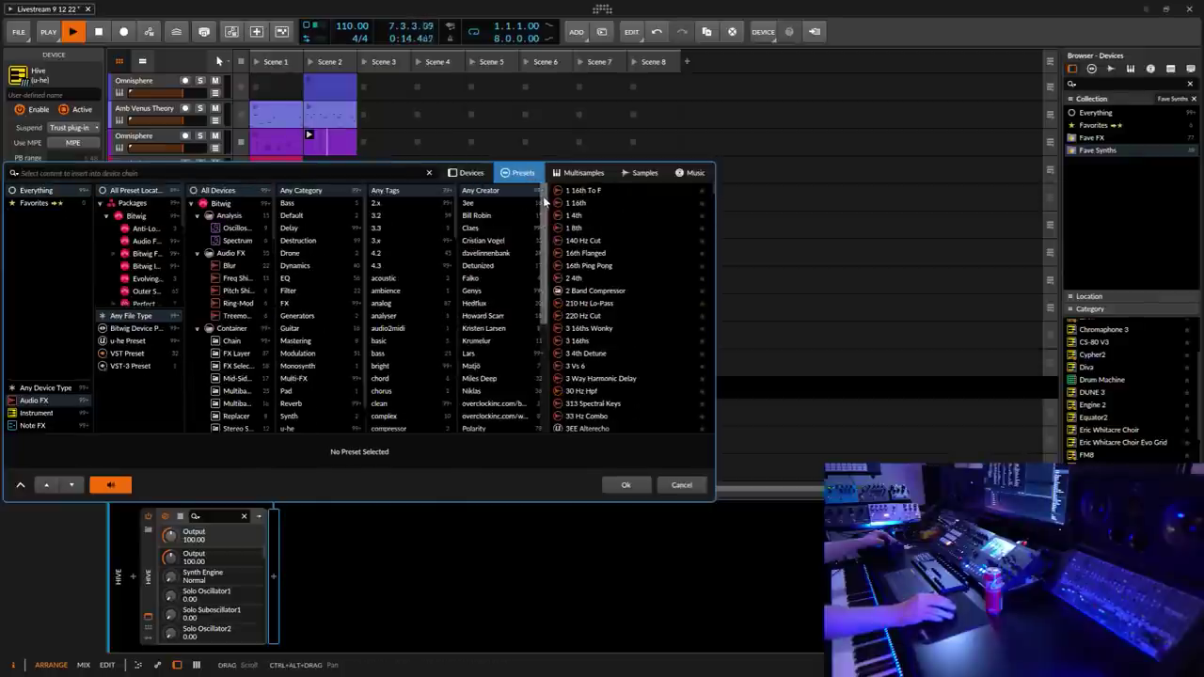
scroll(545, 357, "down", 5)
left_click(484, 325)
left_click(591, 329)
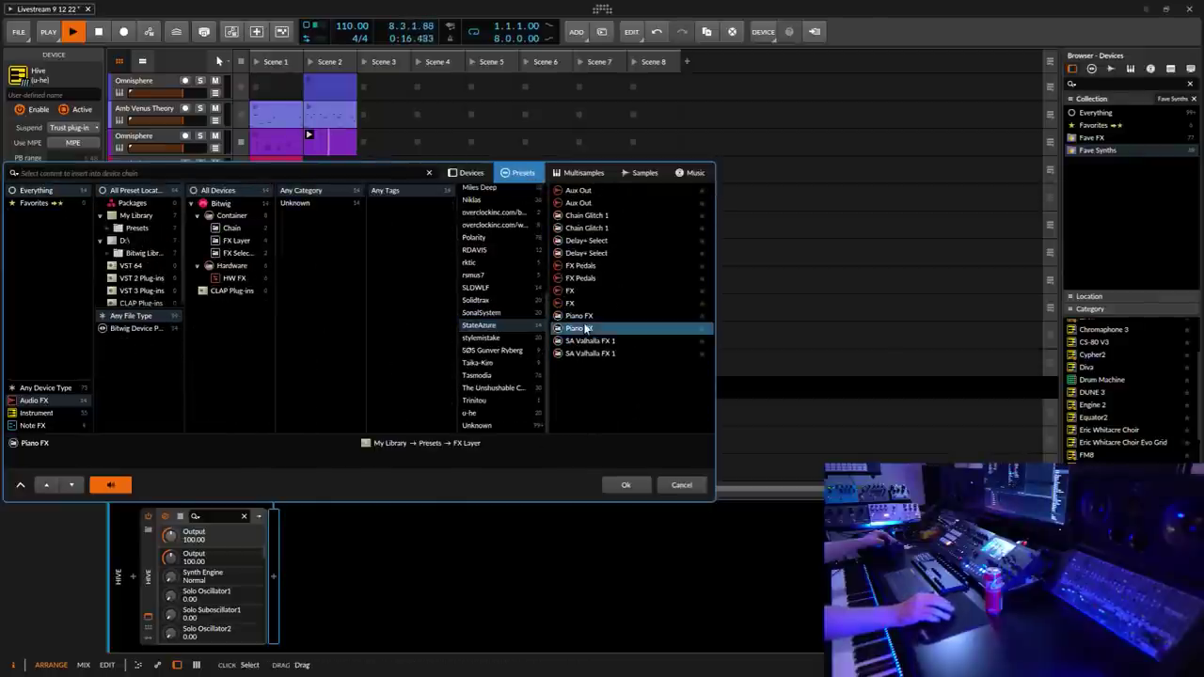
left_click(627, 482)
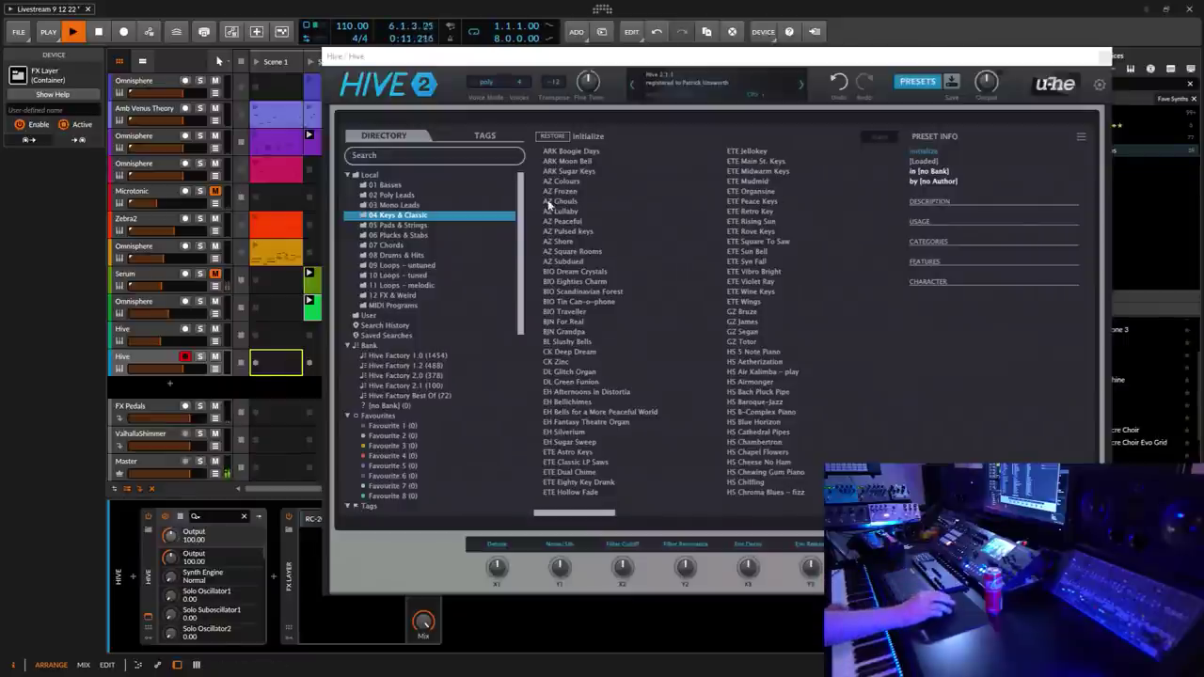
Step: Audition the ARK Moon Bell and ARK Sugar Keys presets in Hive while lowering the track's volume
left_click(224, 352)
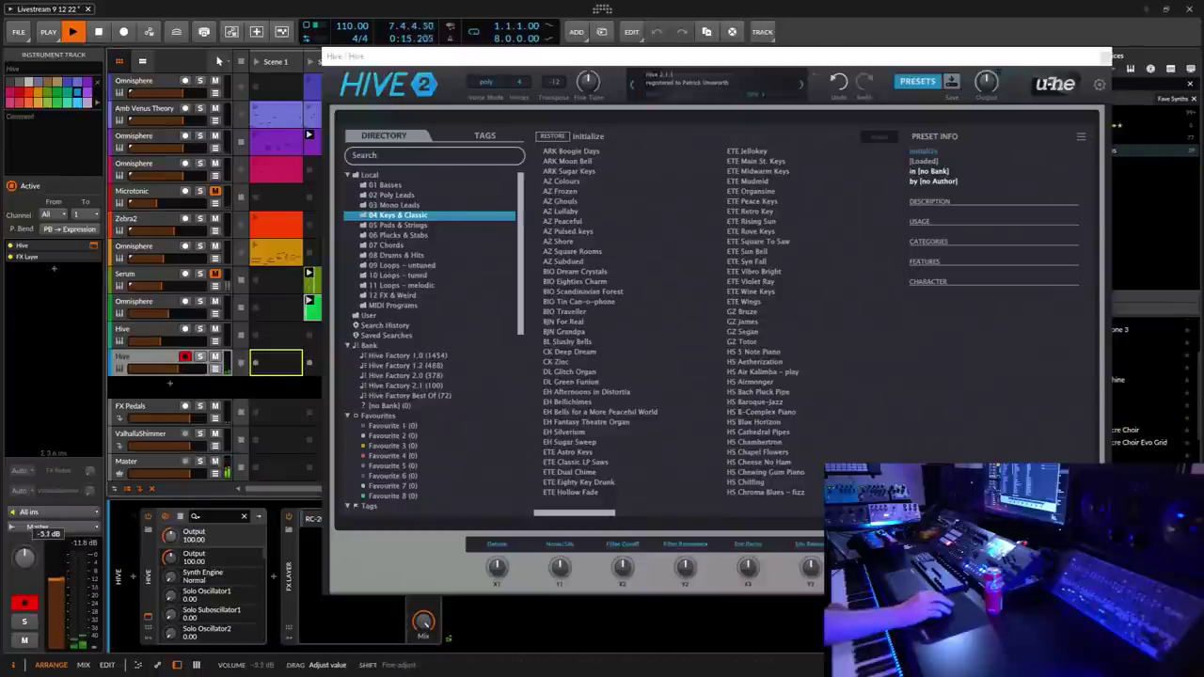
left_click(574, 171)
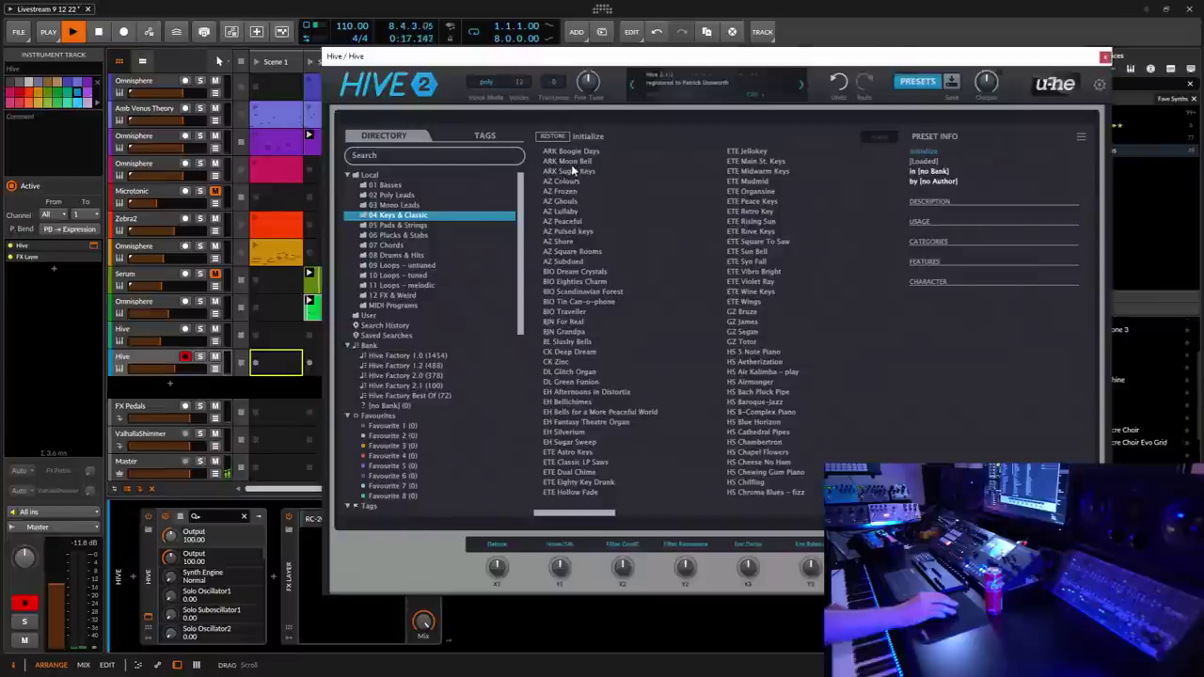
left_click(572, 164)
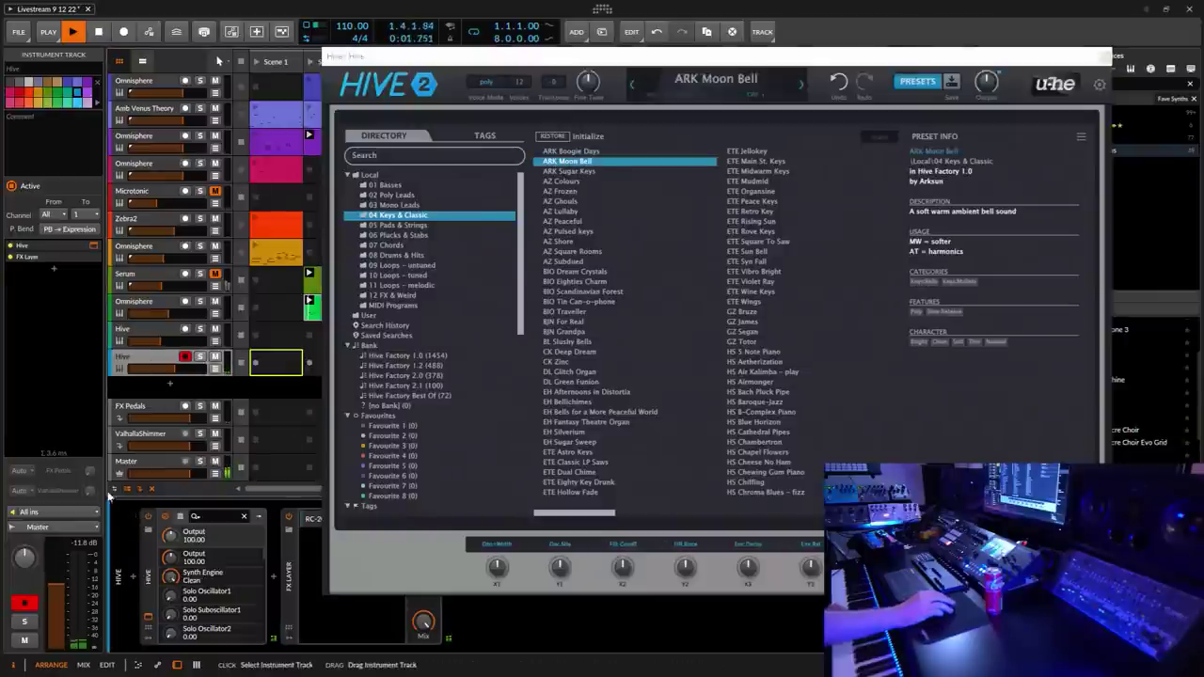
left_click_drag(57, 578, 57, 606)
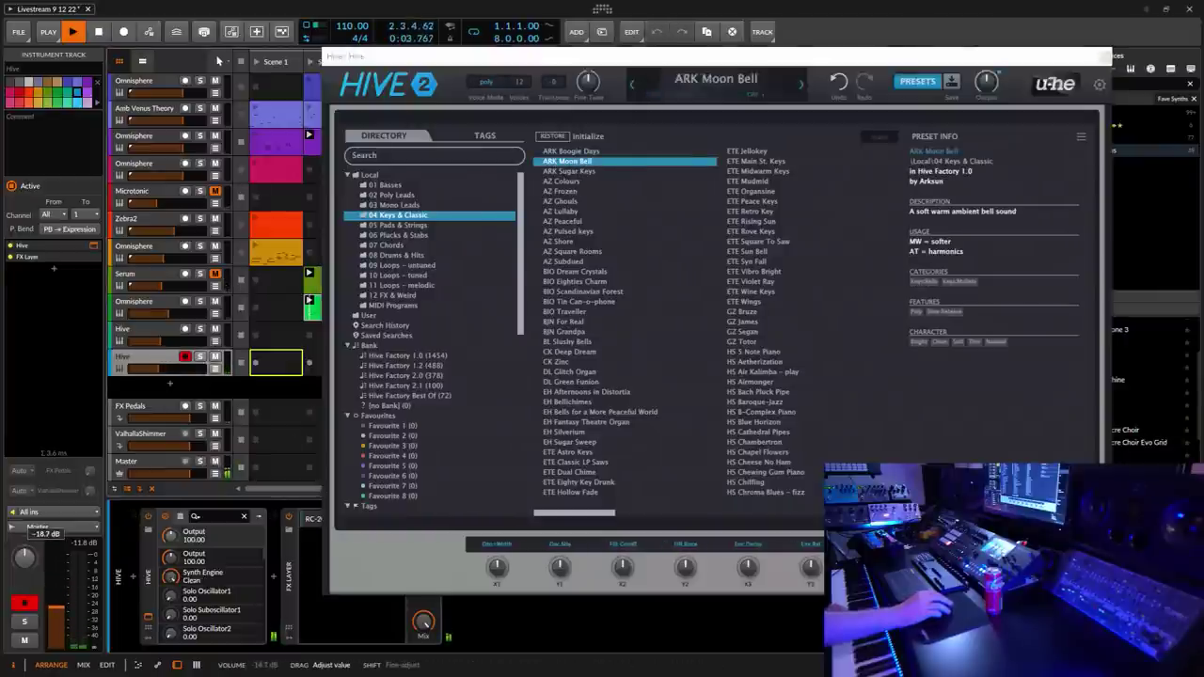
left_click(575, 172)
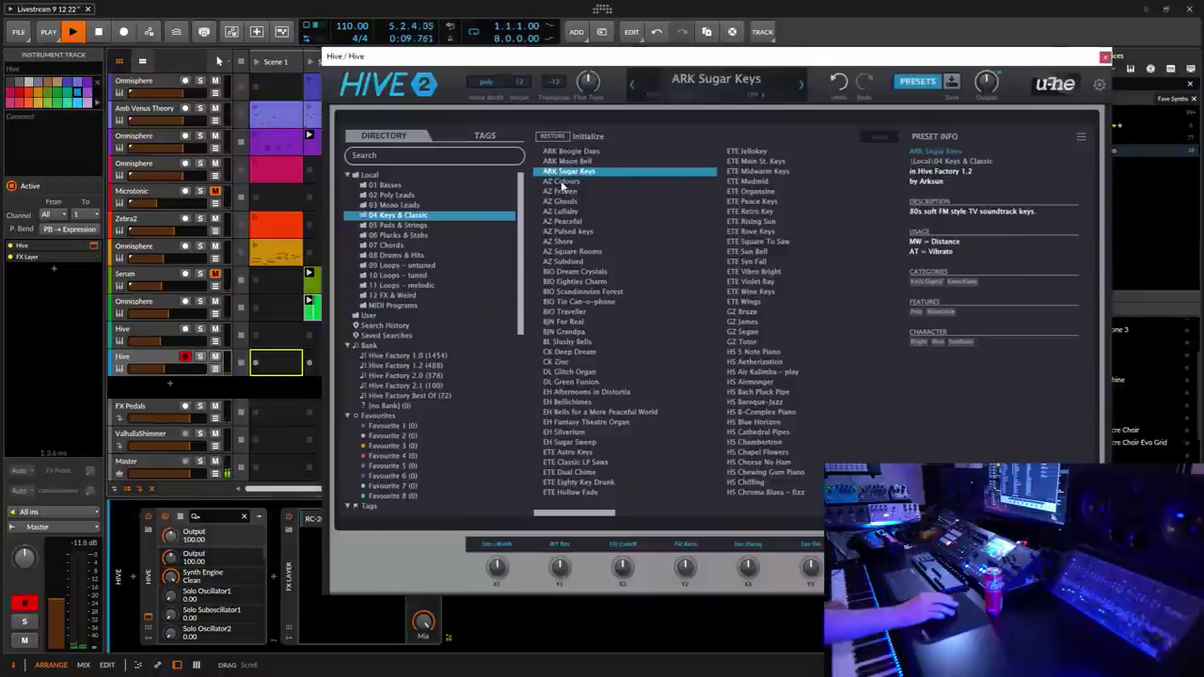
Step: Load Hive's AZ Colours preset, set the track's volume to about -20.1 dB and close the Hive window
left_click(566, 181)
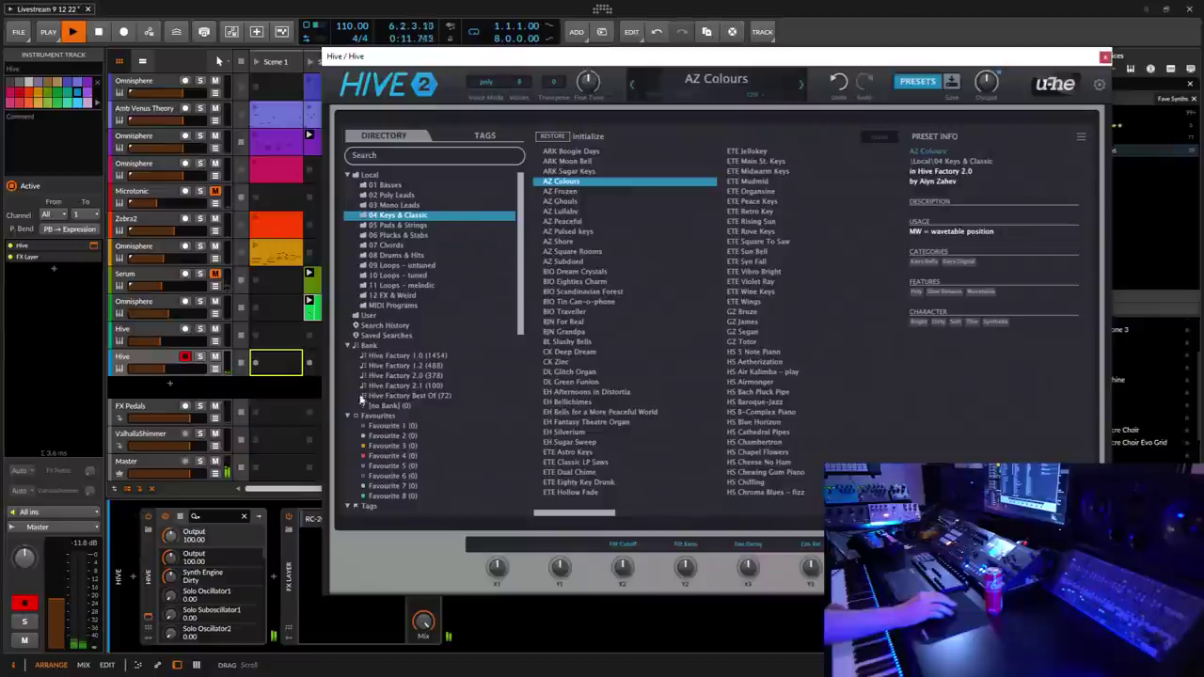
left_click_drag(99, 595, 98, 621)
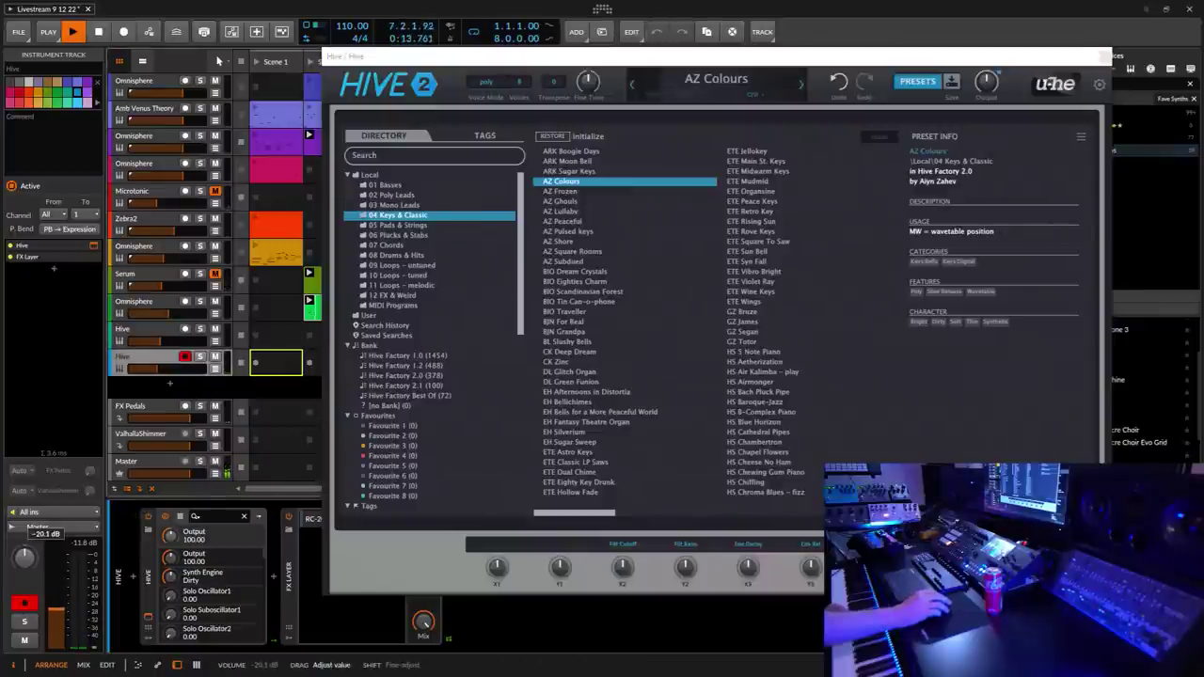
left_click(1106, 58)
left_click(1106, 58)
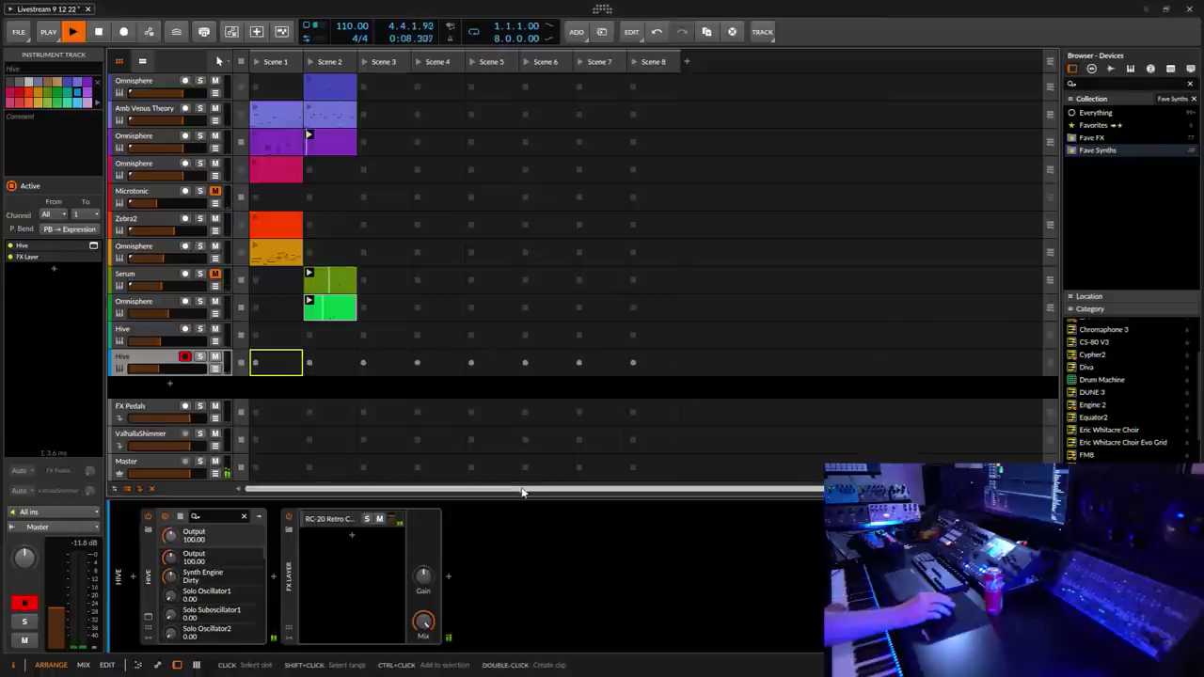
Step: Enable RC-20 Retro Color in the FX Layer's chain and set the second Hive track's volume to about -19 dB
left_click(371, 577)
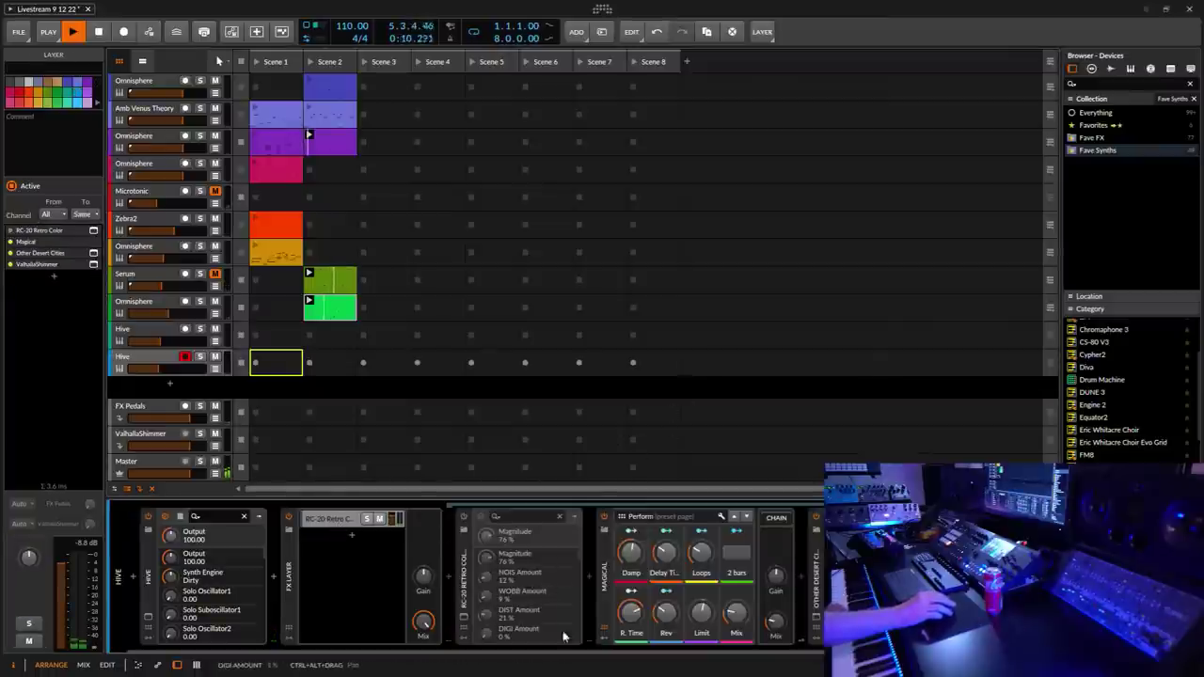
left_click(465, 519)
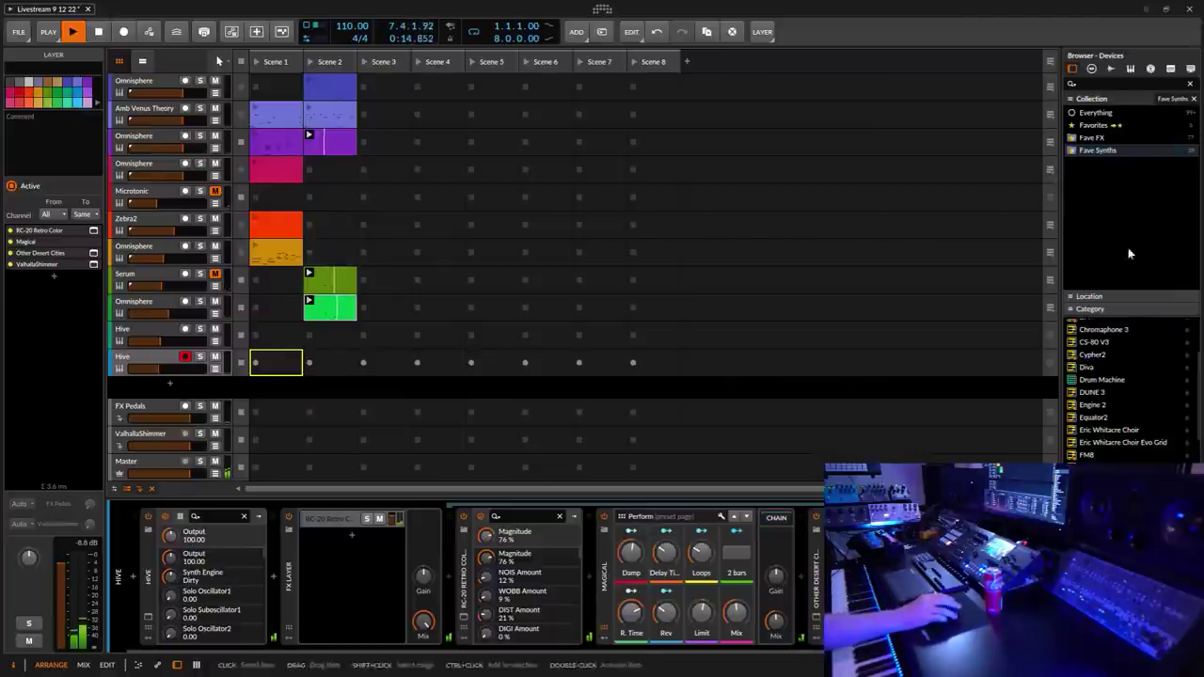
scroll(471, 579, "right", 2)
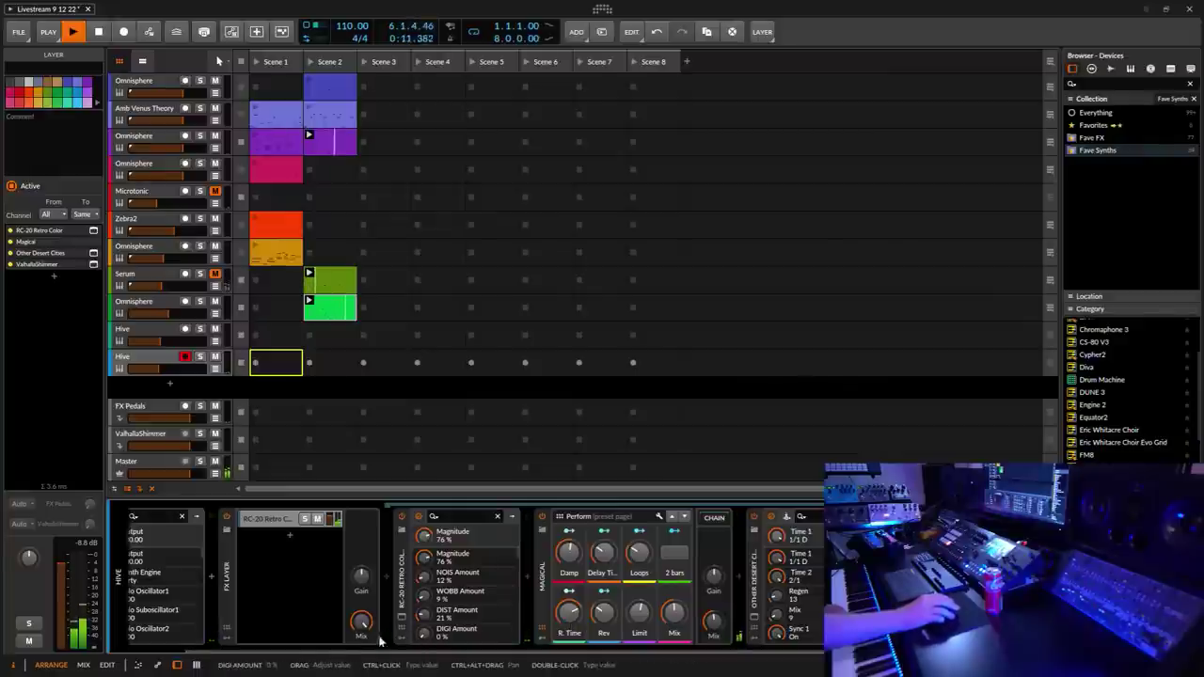
scroll(327, 652, "left", 2)
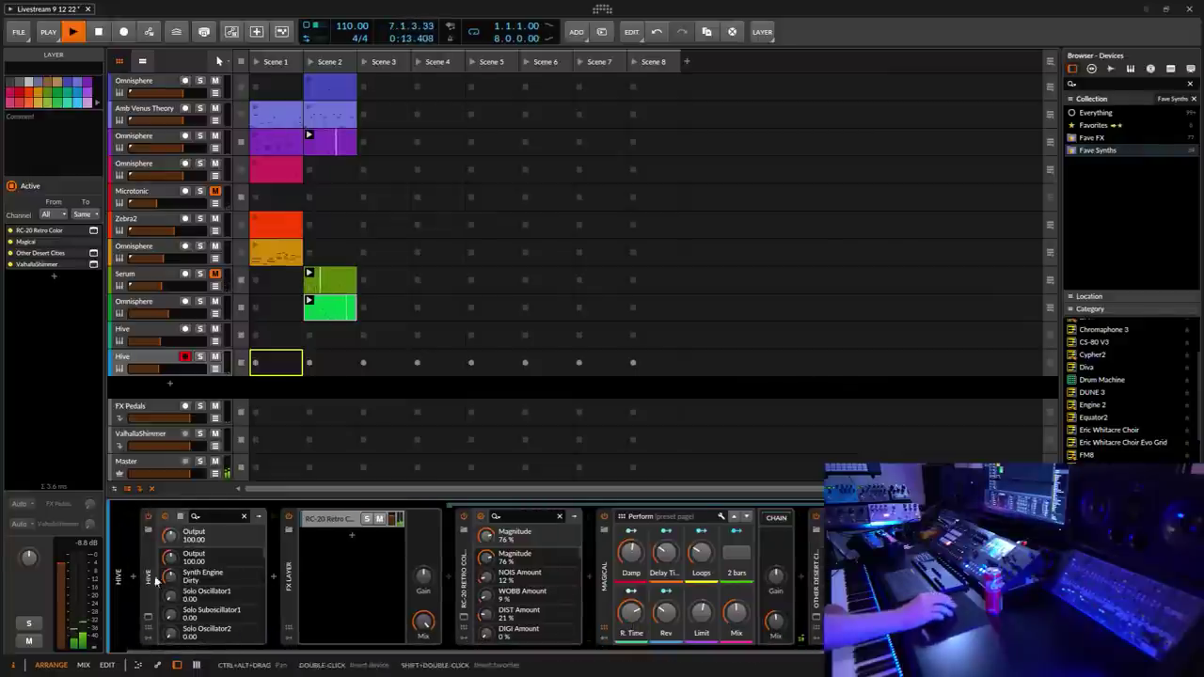
left_click(151, 355)
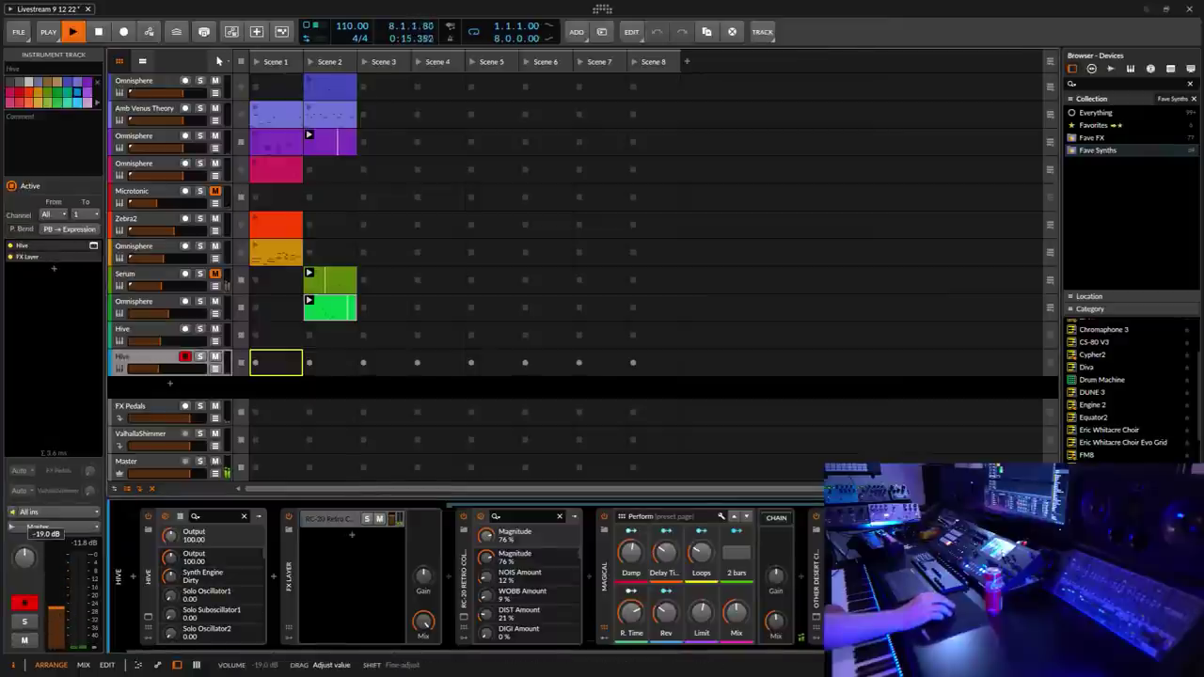
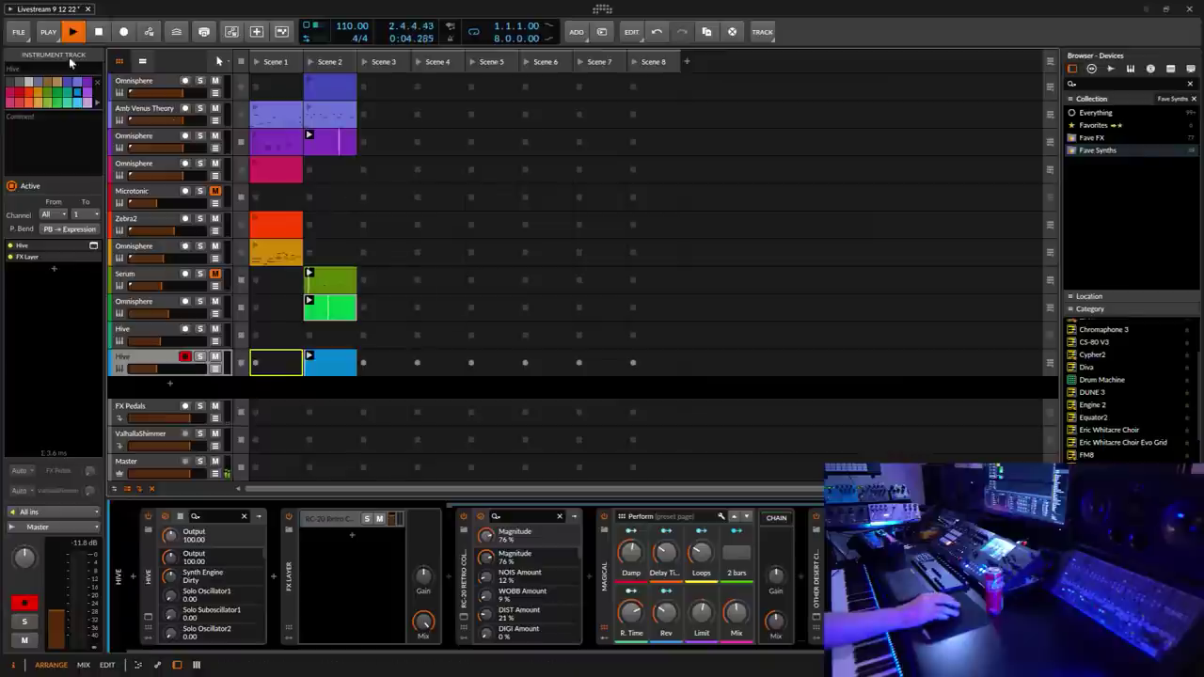
Step: Save the project, then add a third Hive instrument track below the other two
left_click(18, 32)
left_click(34, 91)
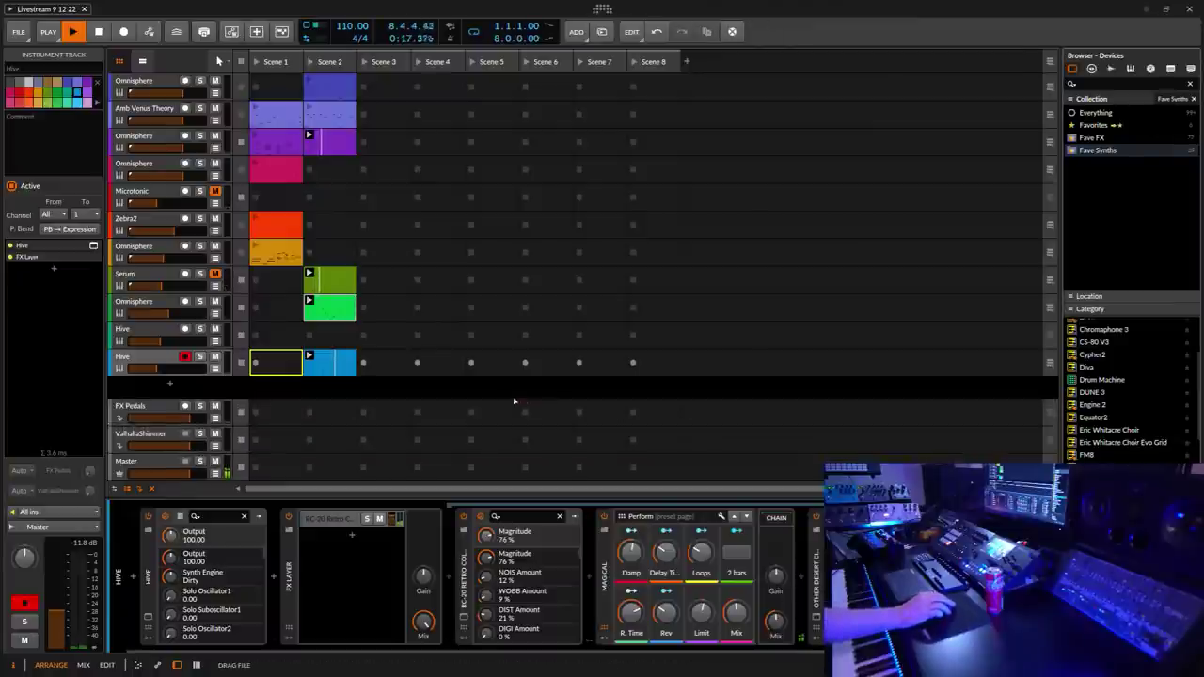
left_click_drag(514, 401, 430, 403)
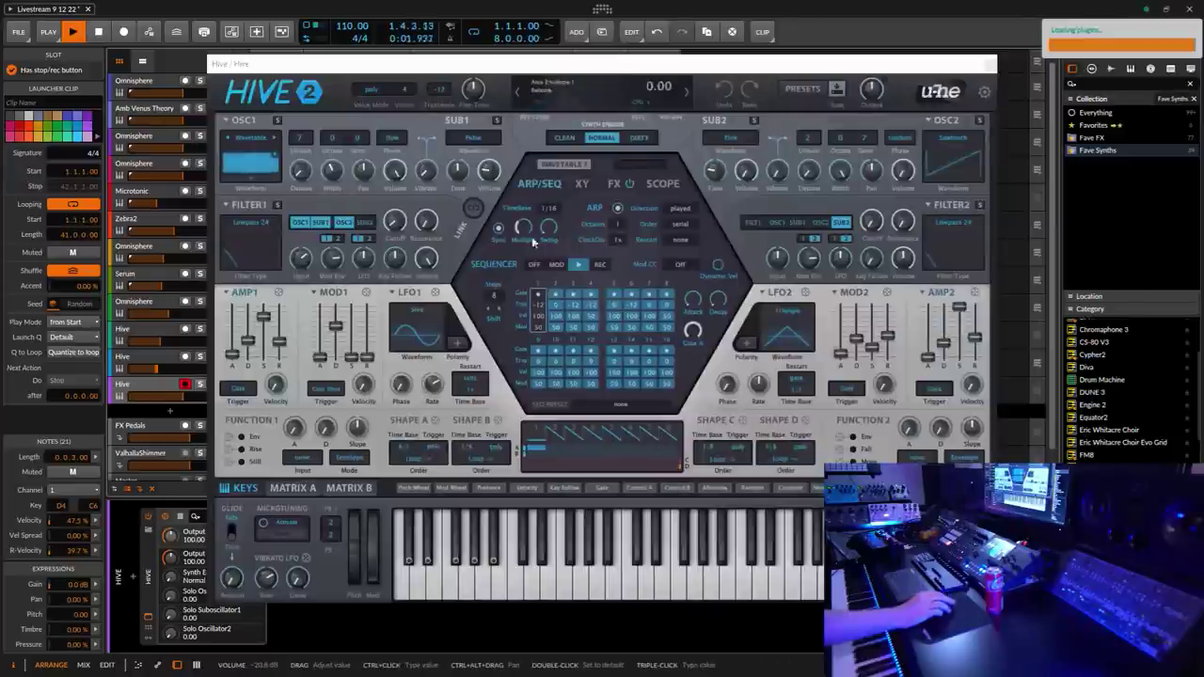
Step: Show the 01 Basses presets in the new Hive and lower the new track's volume
left_click(804, 90)
left_click_drag(587, 66, 678, 56)
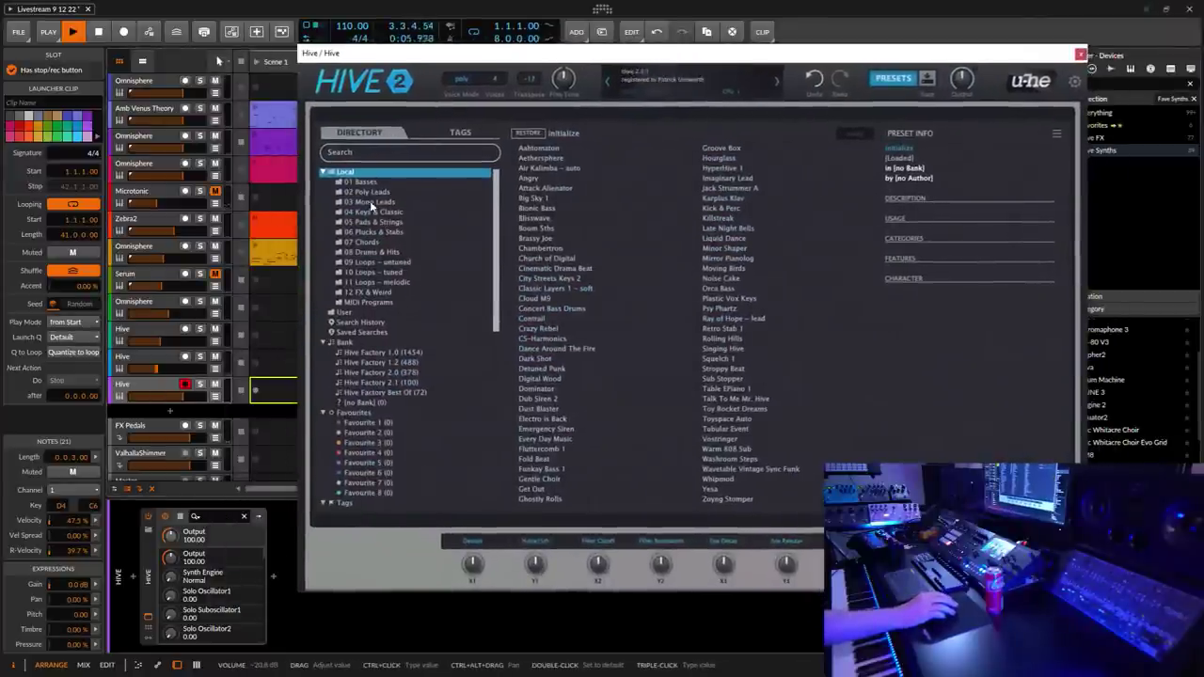
left_click(362, 182)
left_click(125, 542)
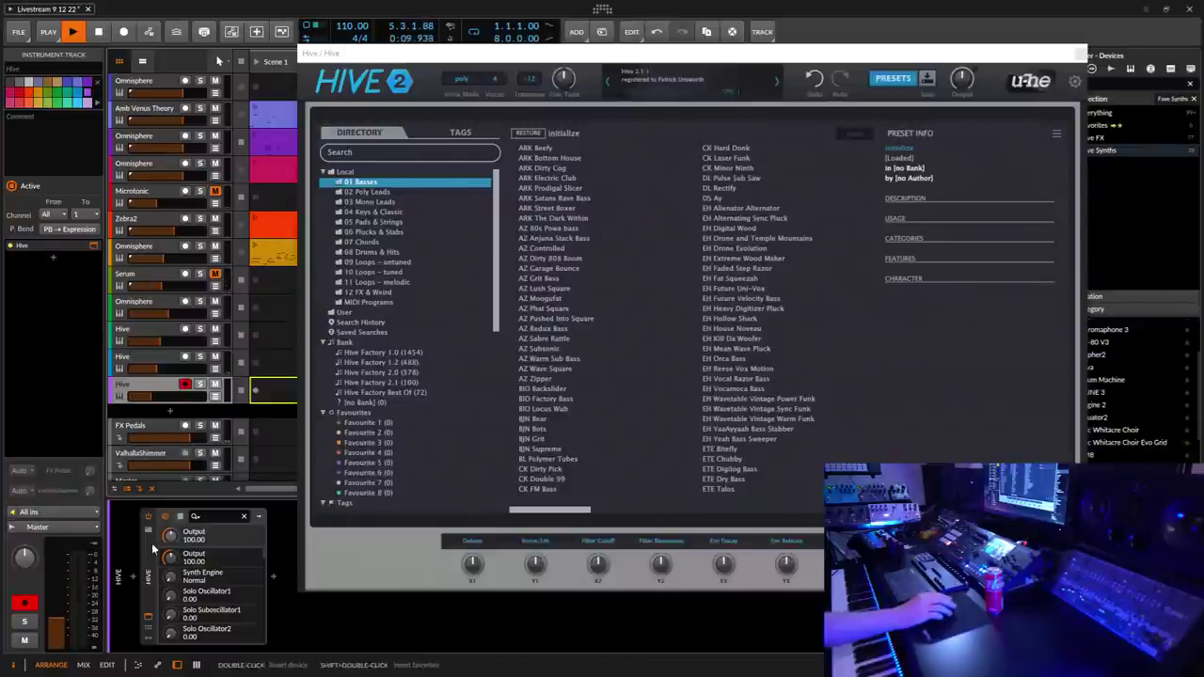
Step: Audition the ARK bass presets one by one, from ARK Beefy down to ARK The Dark Within
left_click(563, 149)
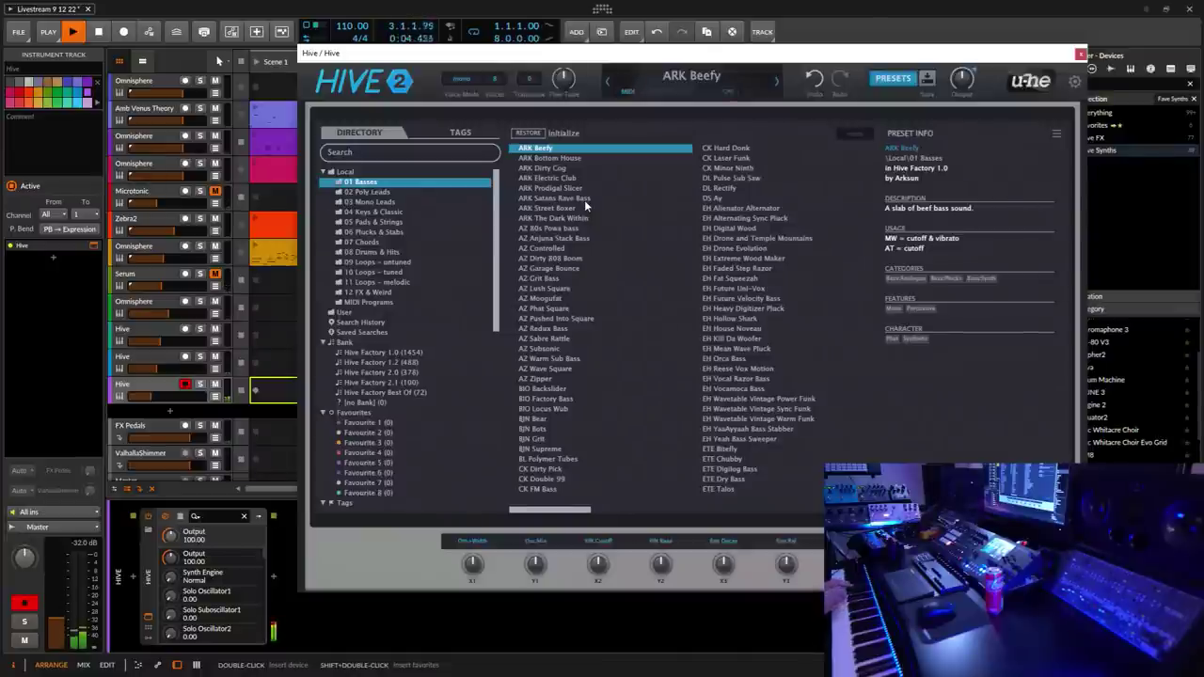
left_click(566, 160)
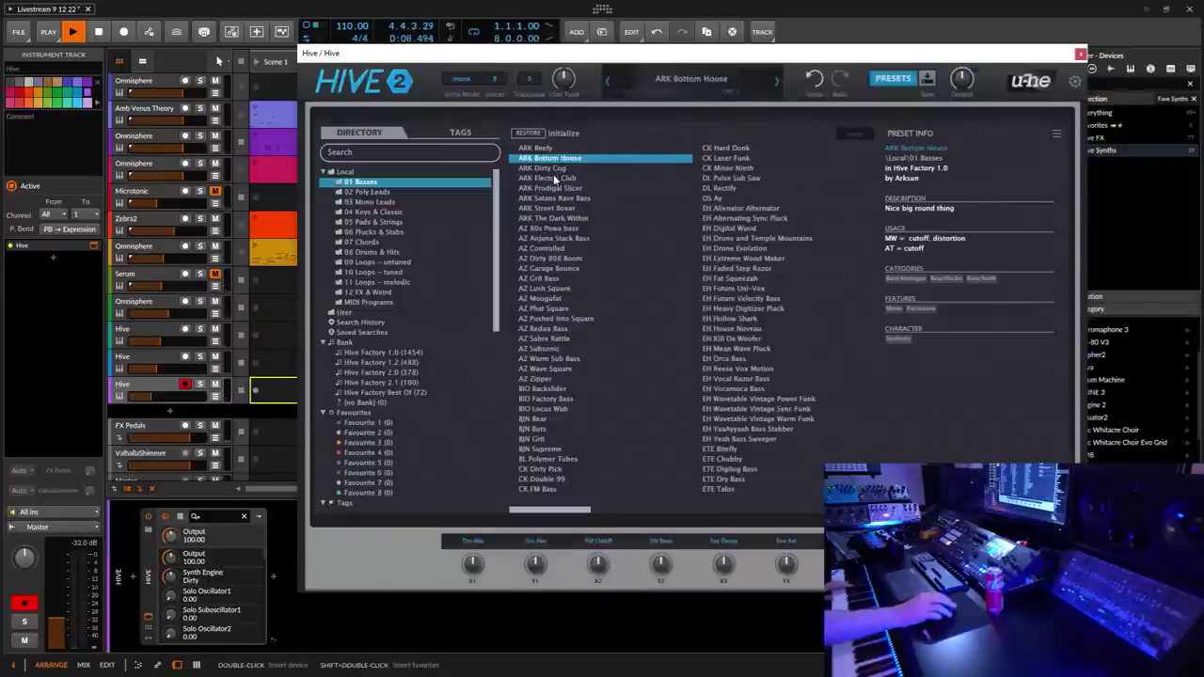
key("Down")
key("Down")
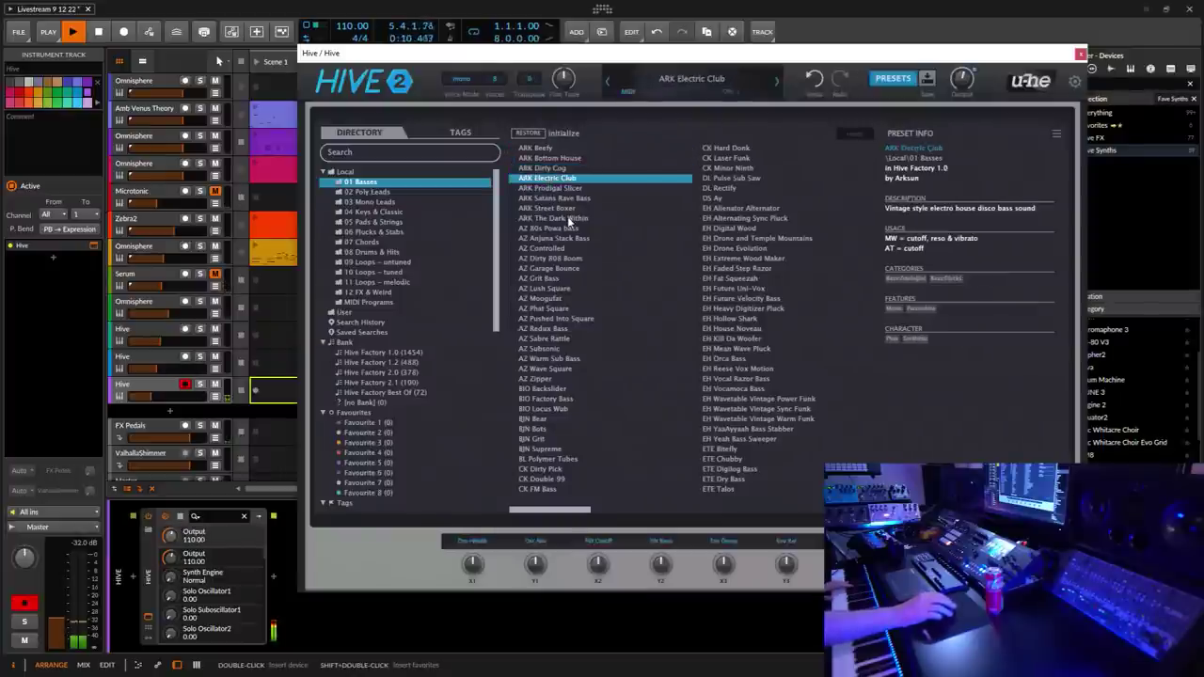
key("Down")
key("Down")
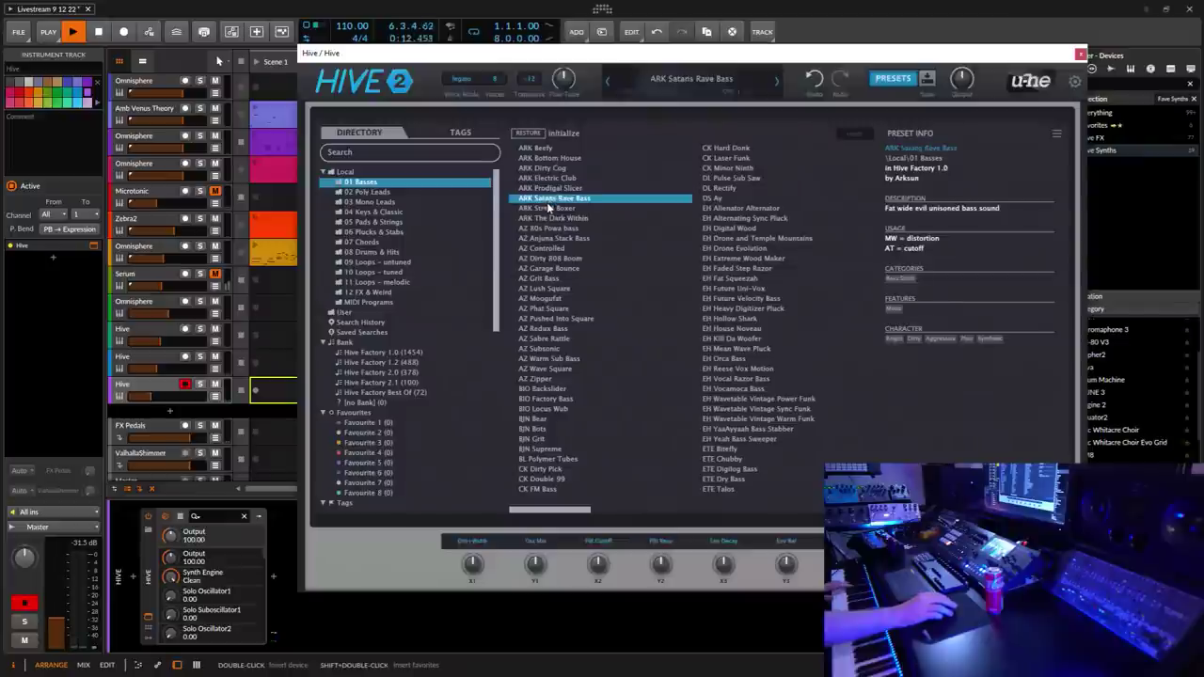
key("Down")
left_click(546, 219)
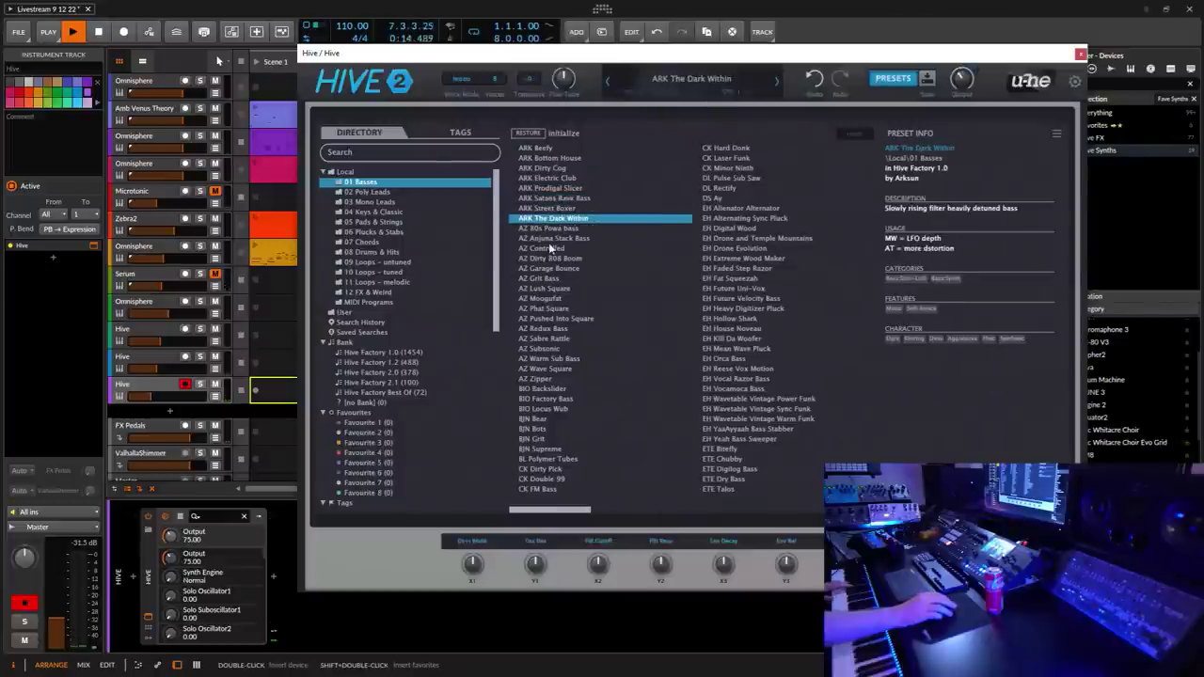
Step: Audition the AZ bass presets one by one, from AZ 80s Powa Bass down to AZ Lush Square
left_click(545, 229)
left_click(549, 239)
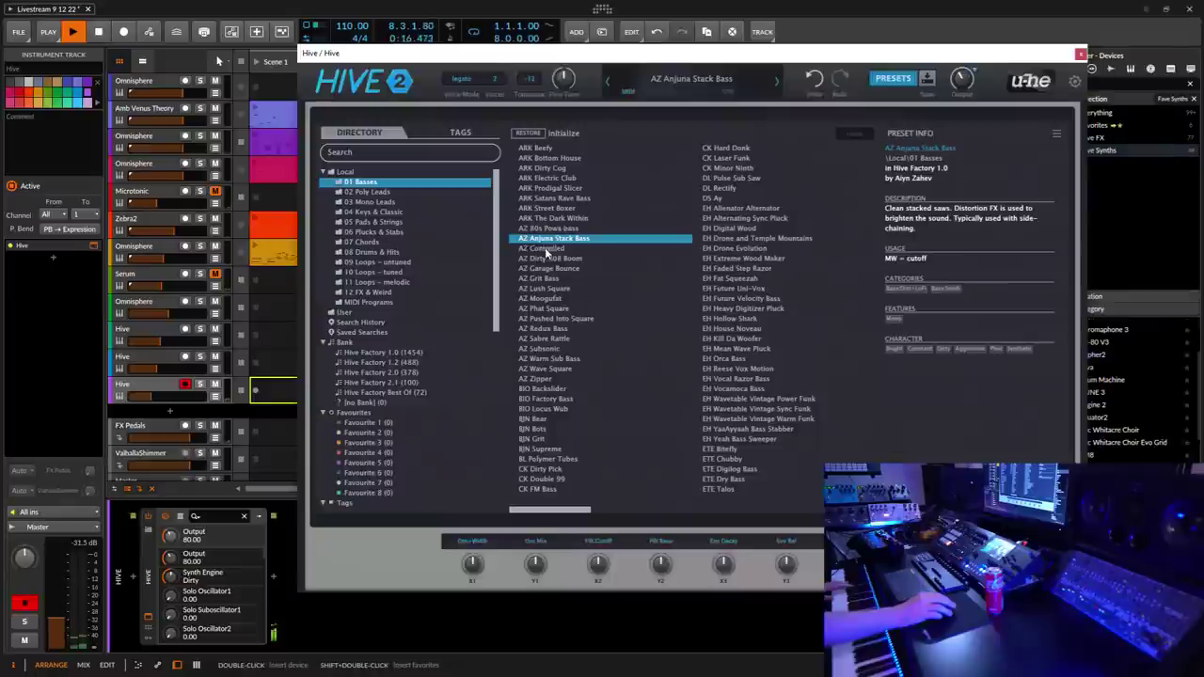
left_click(544, 249)
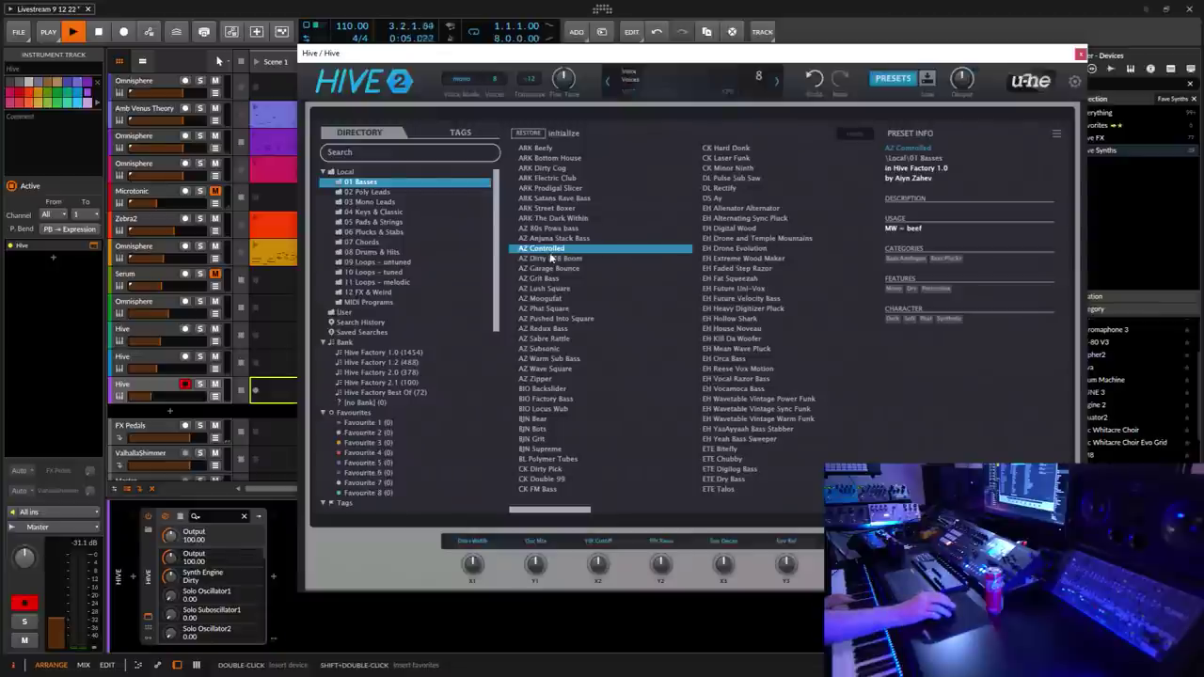
left_click(545, 259)
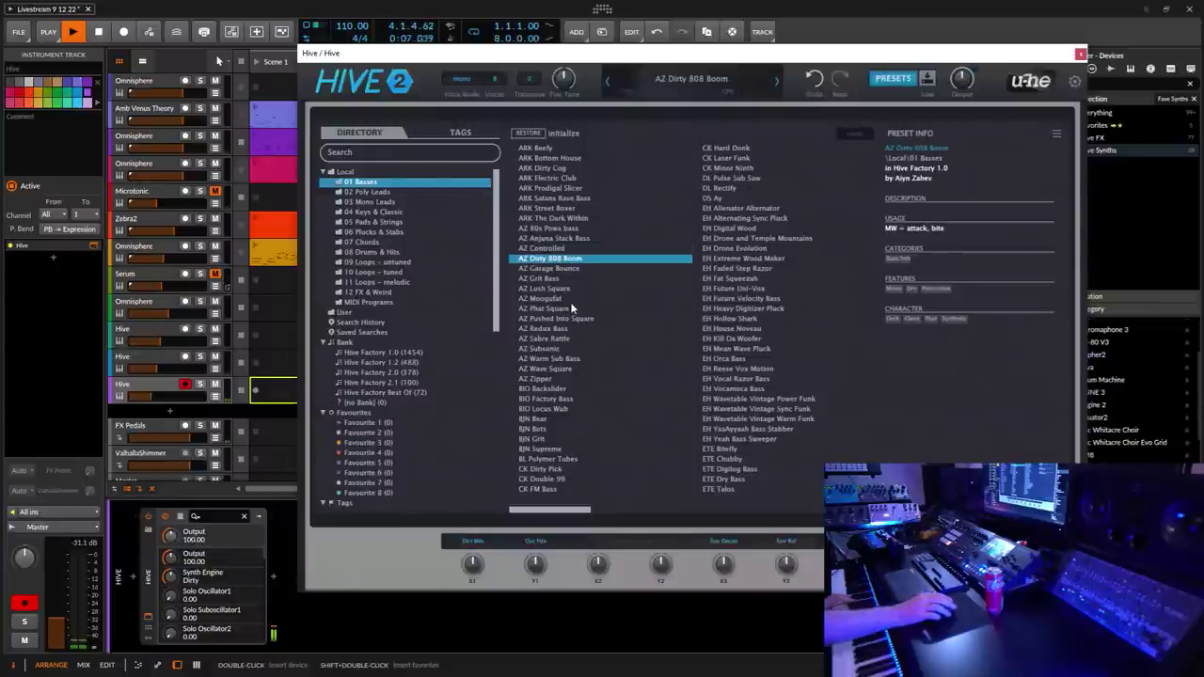
left_click(546, 271)
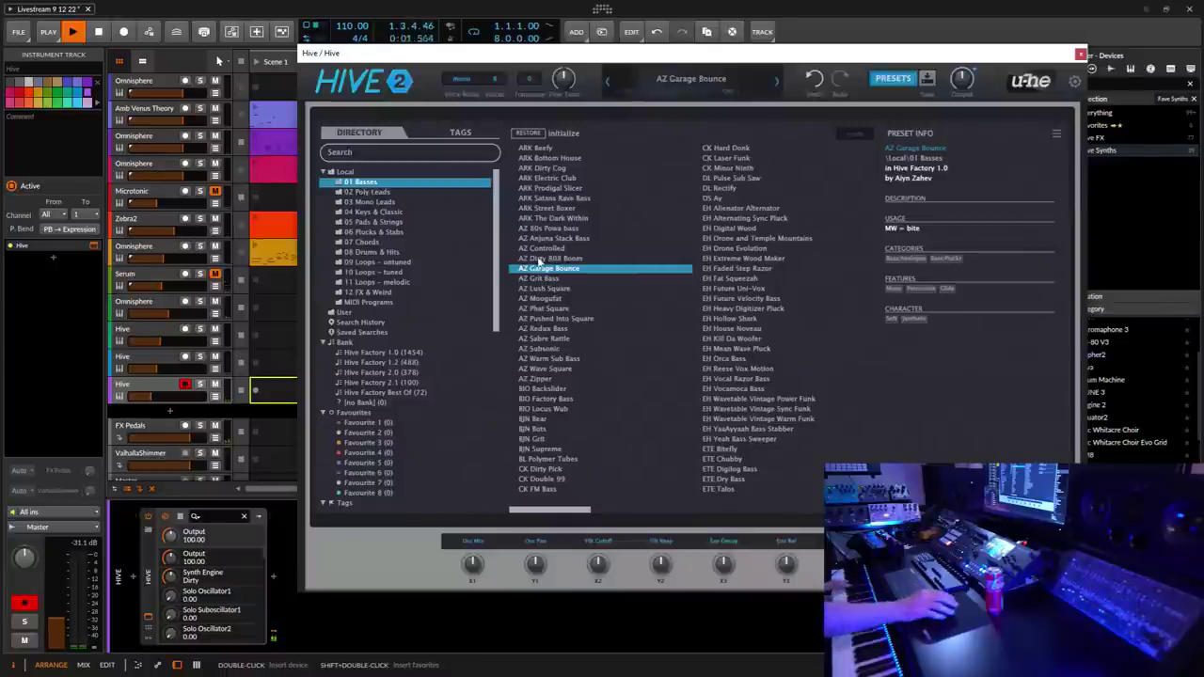
left_click(544, 280)
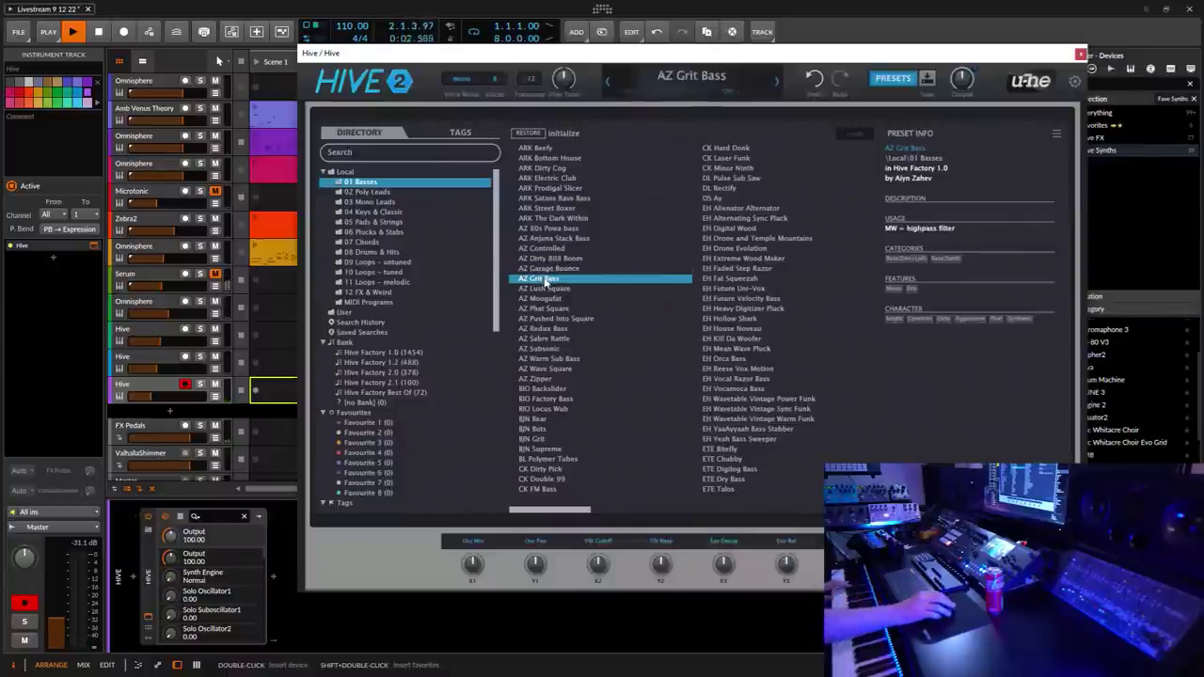
left_click(549, 291)
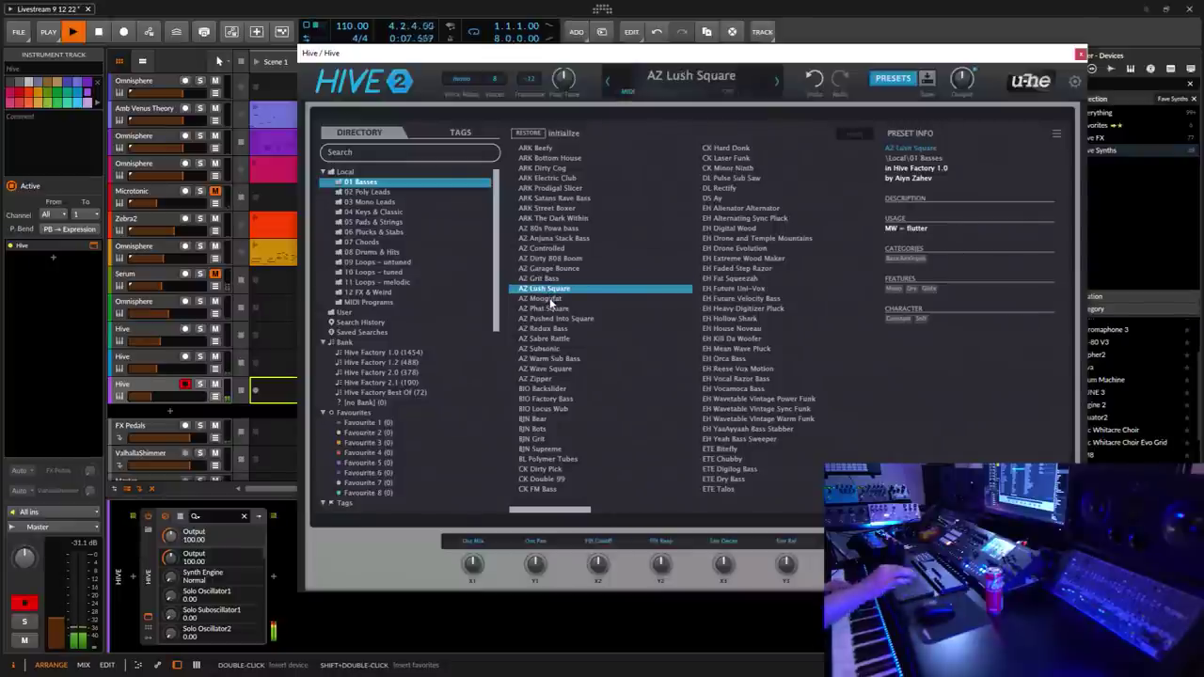
key("Up")
Step: Audition the bass presets from AZ Moogufat downward, load AZ Subsonic and close the Hive window
left_click(550, 299)
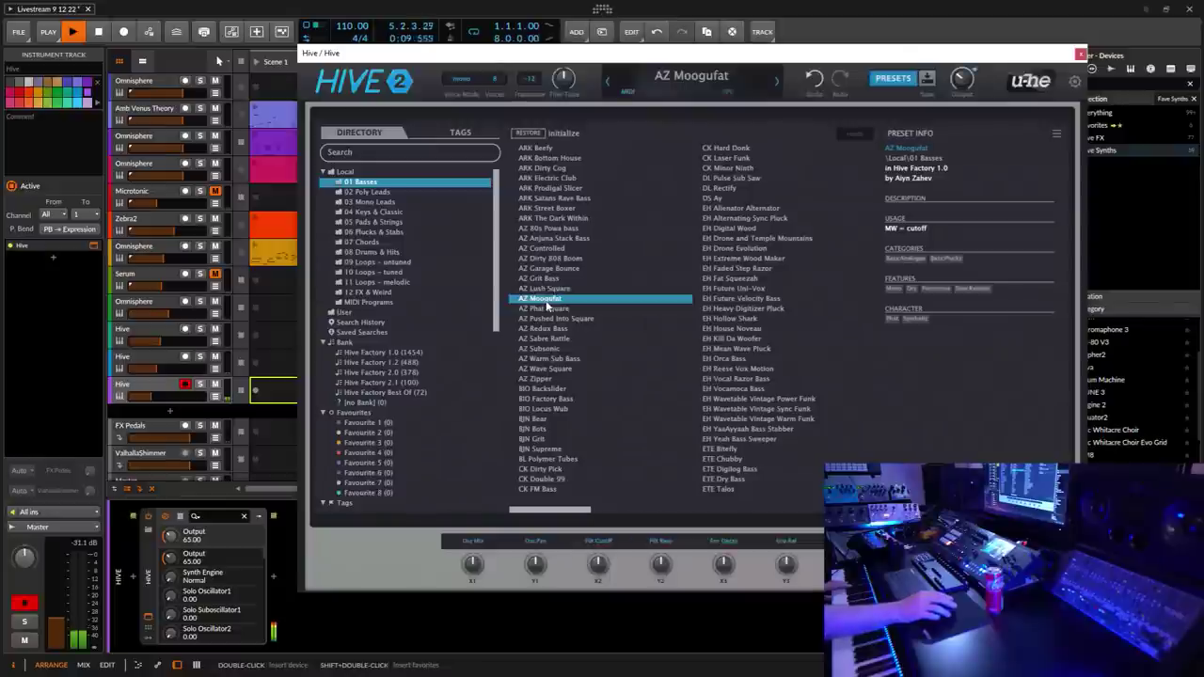
left_click(549, 308)
left_click(565, 320)
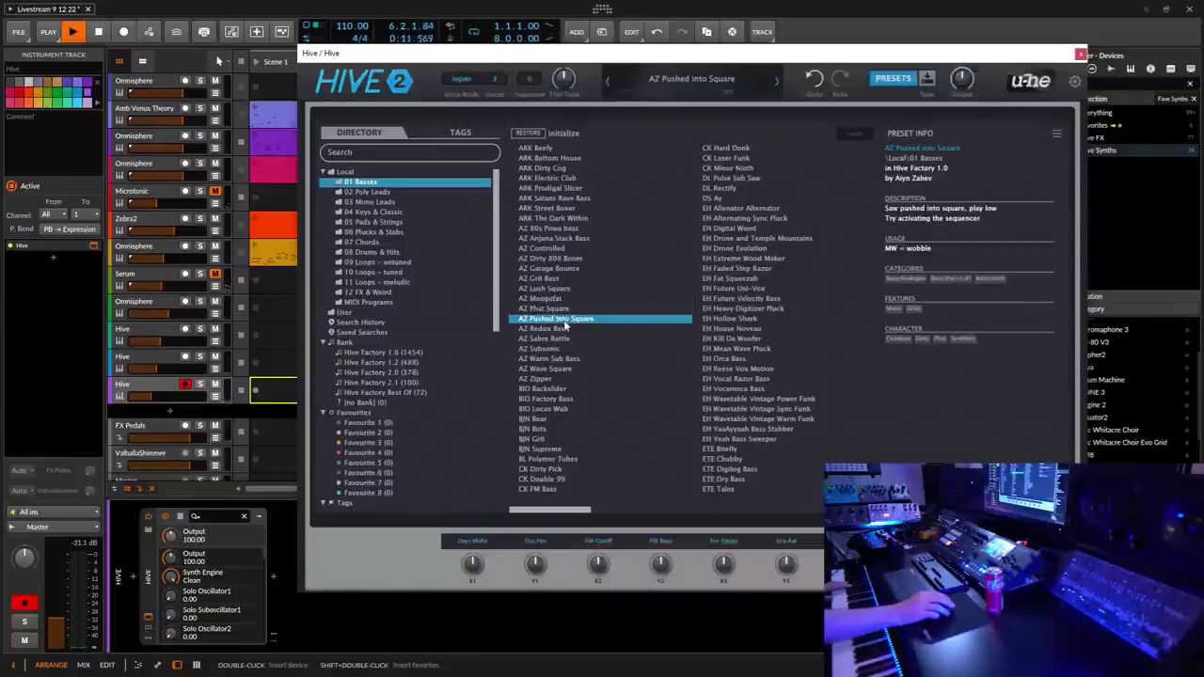
left_click(547, 331)
left_click(550, 338)
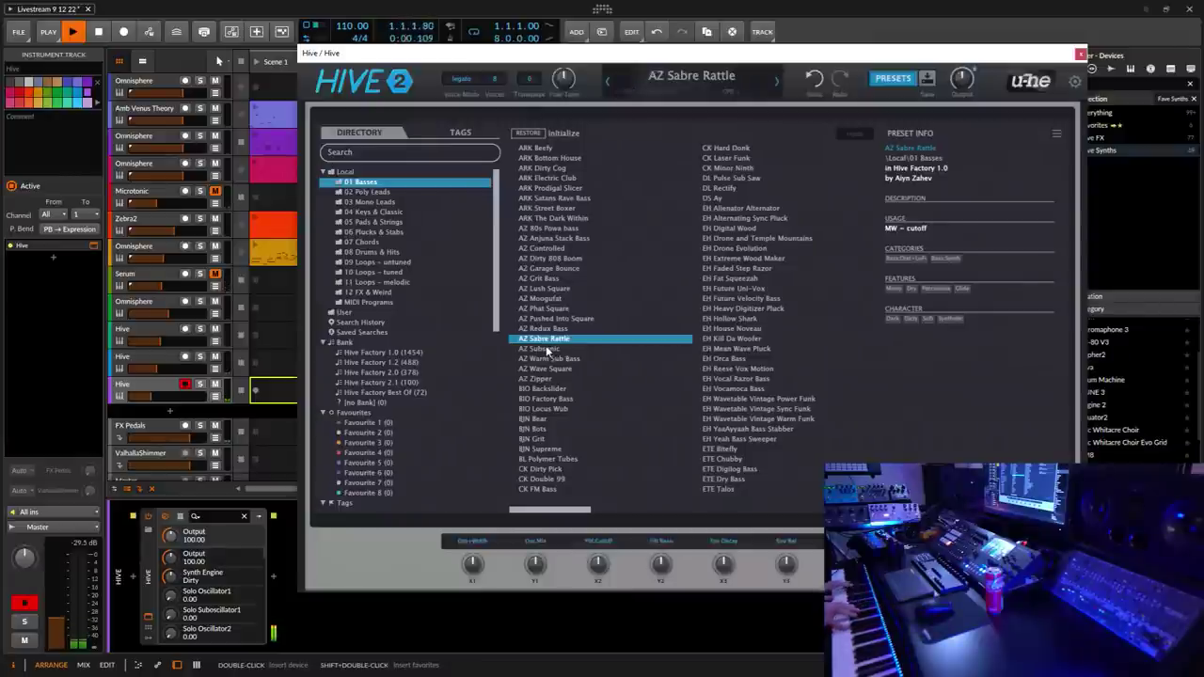
left_click(548, 348)
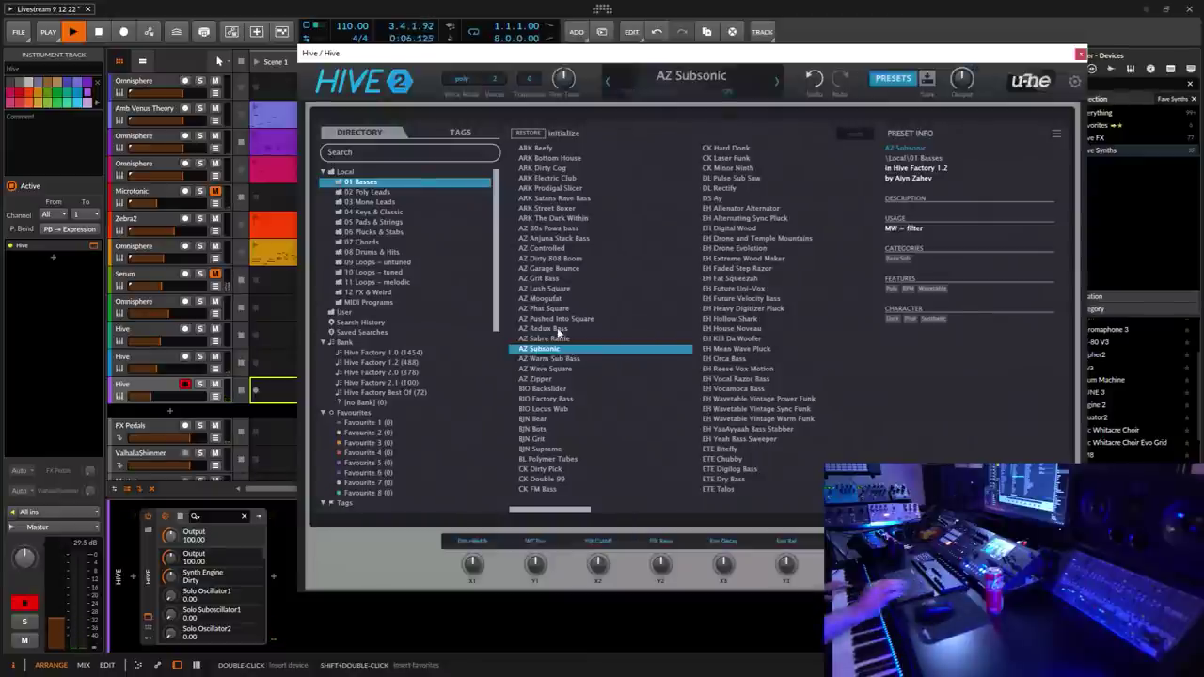
left_click(1080, 54)
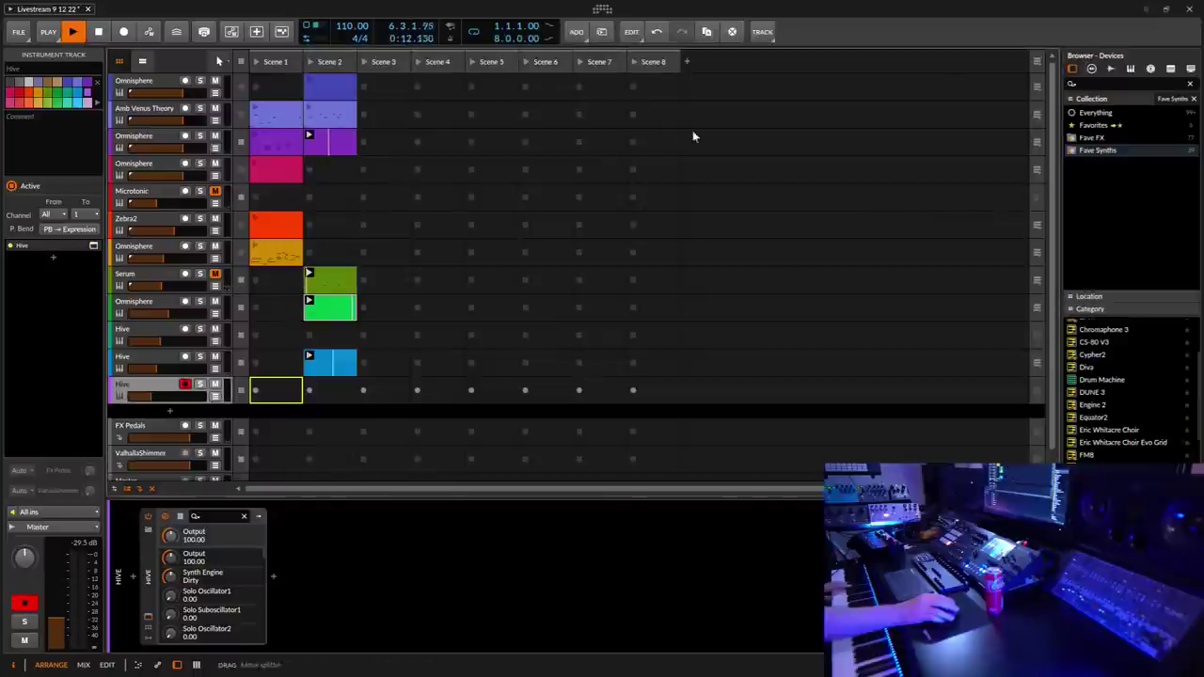
Step: Record a bass clip in the third Hive track's Scene 2 slot and overdub more notes into the playing clip
left_click(313, 389)
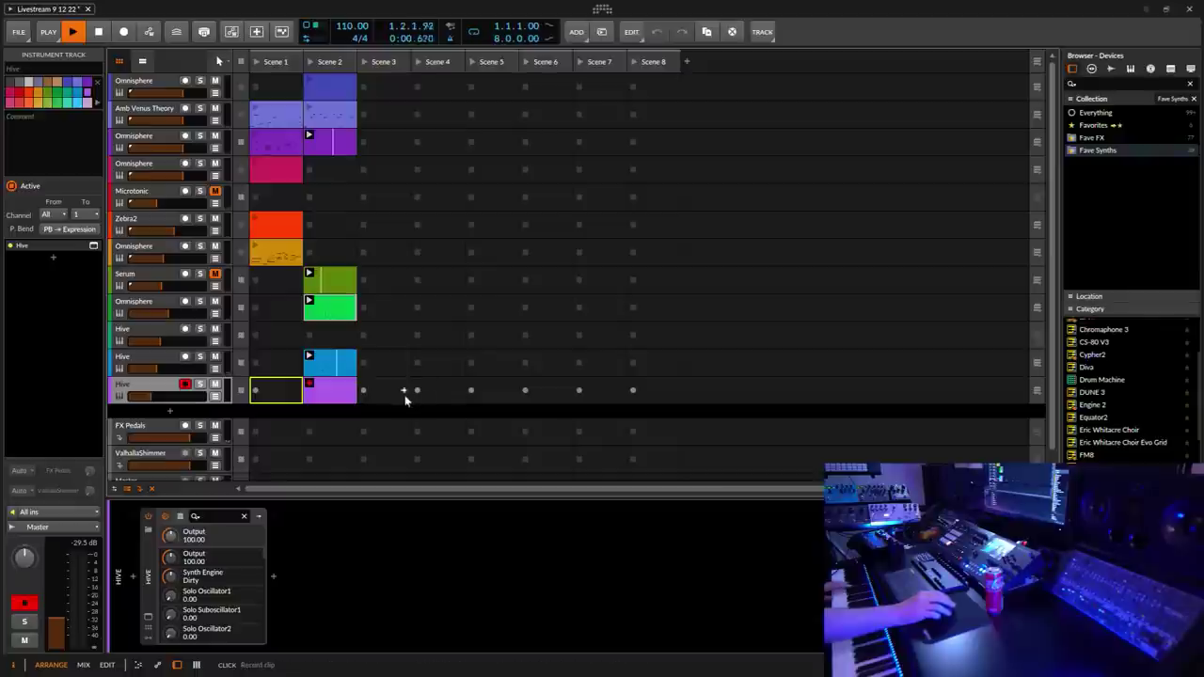
left_click(311, 386)
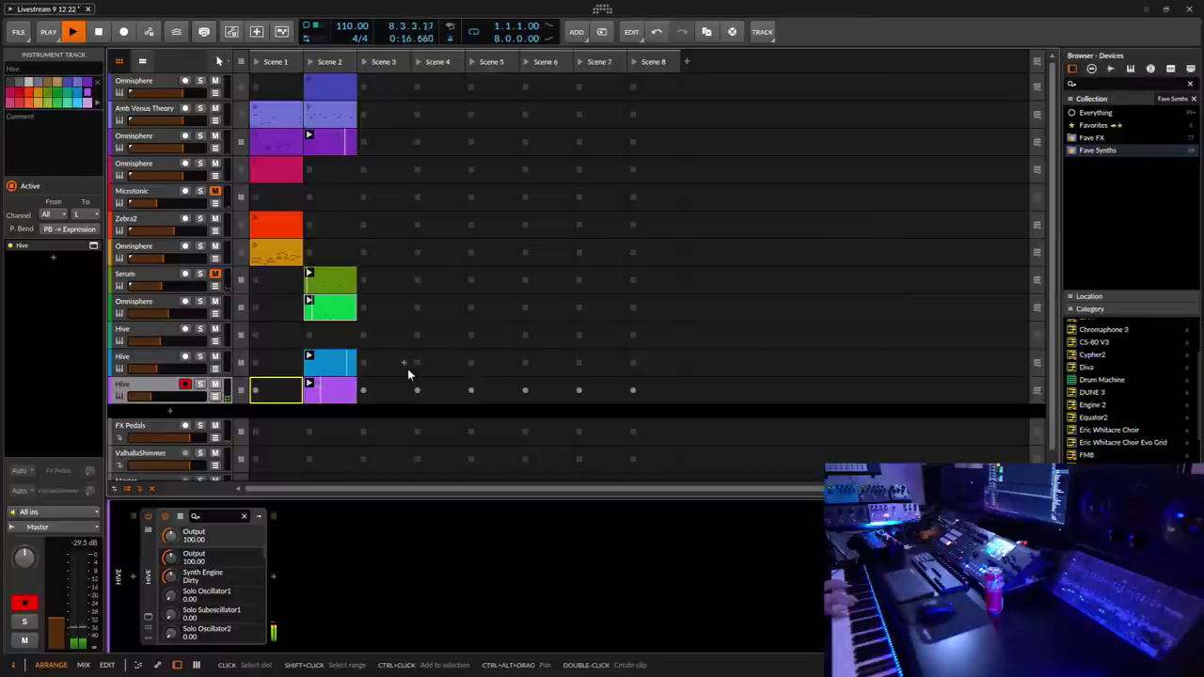
left_click(256, 33)
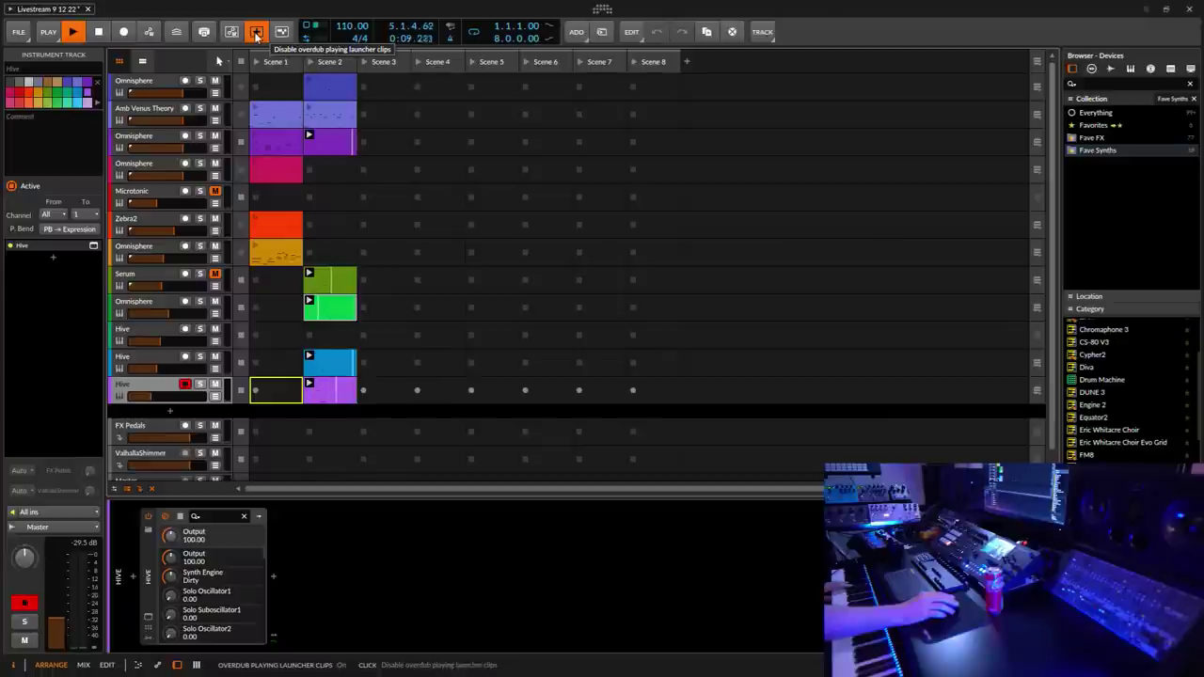
left_click(258, 34)
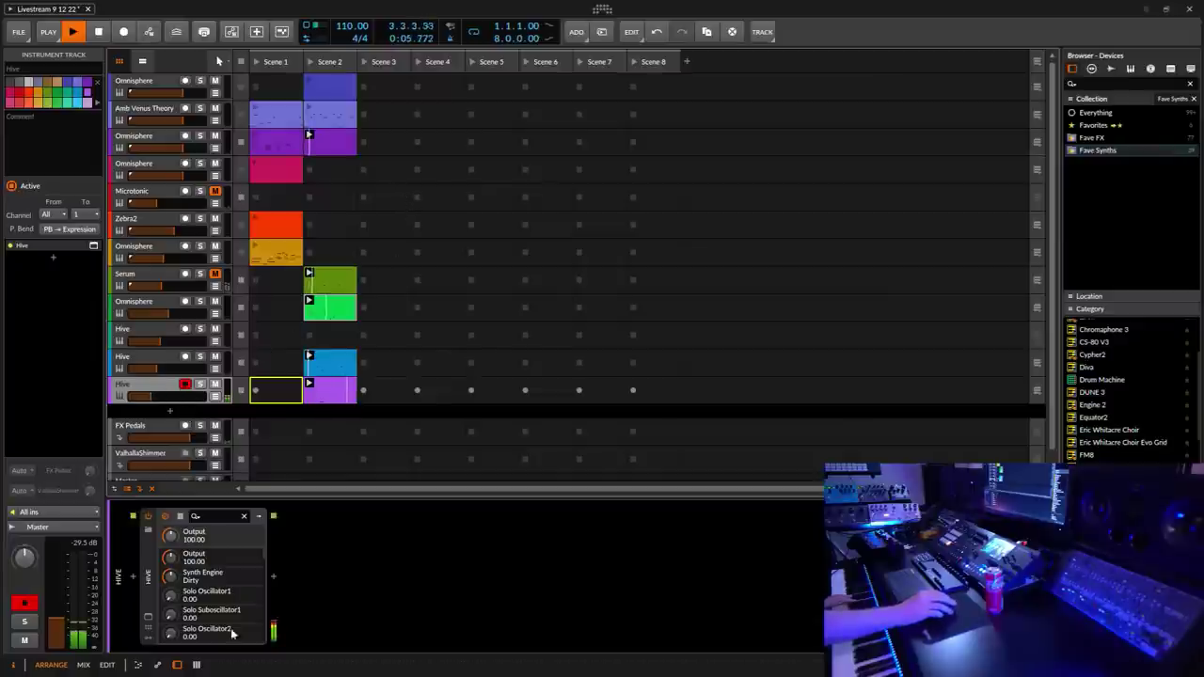
Step: Reopen the third Hive and adjust AZ Subsonic's macros, lowering X1 and setting X2 to -9 and X3 to -16
left_click(147, 619)
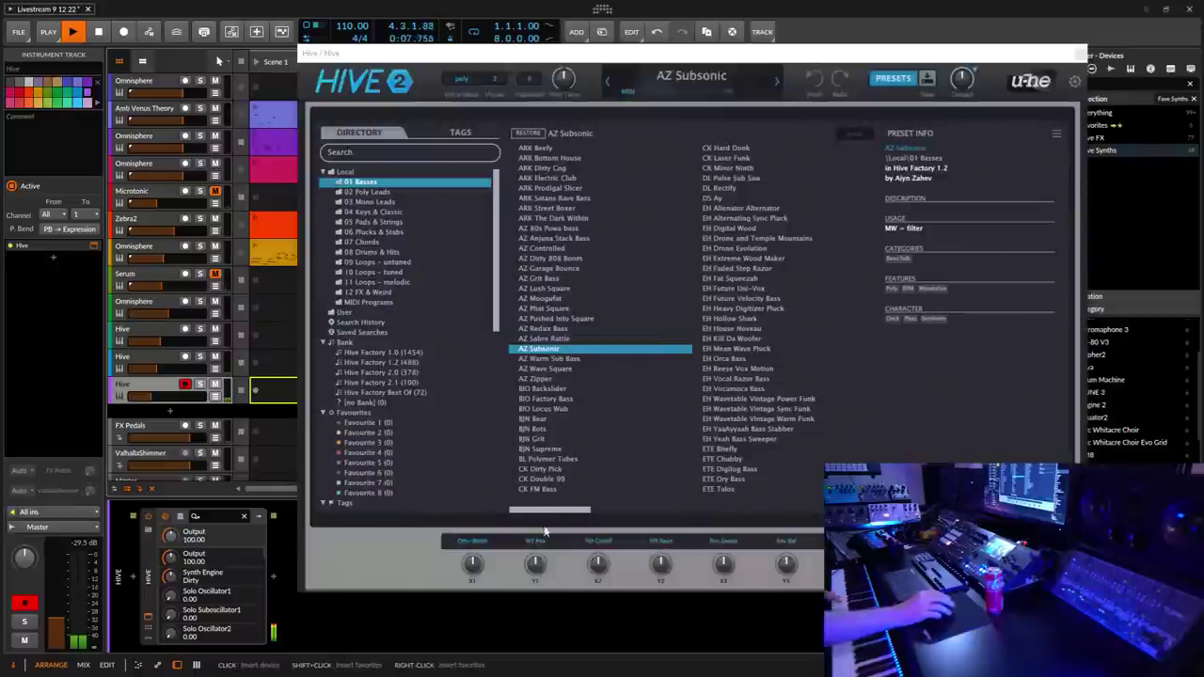
left_click_drag(475, 572, 615, 598)
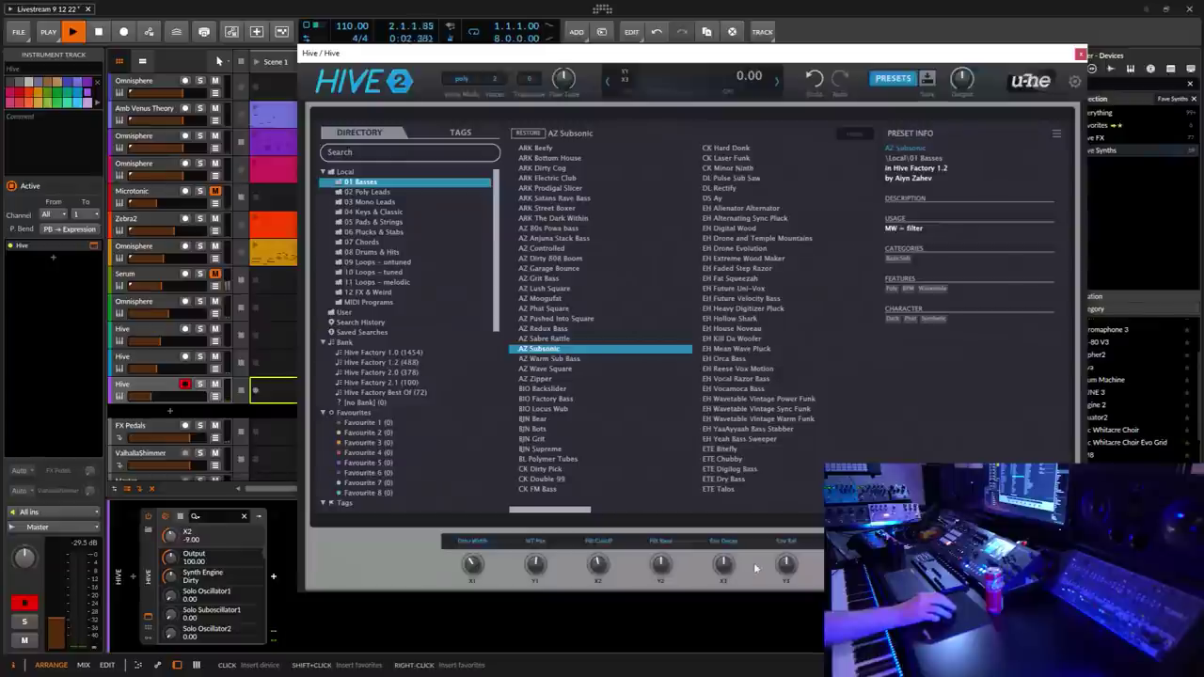
left_click_drag(727, 590, 738, 650)
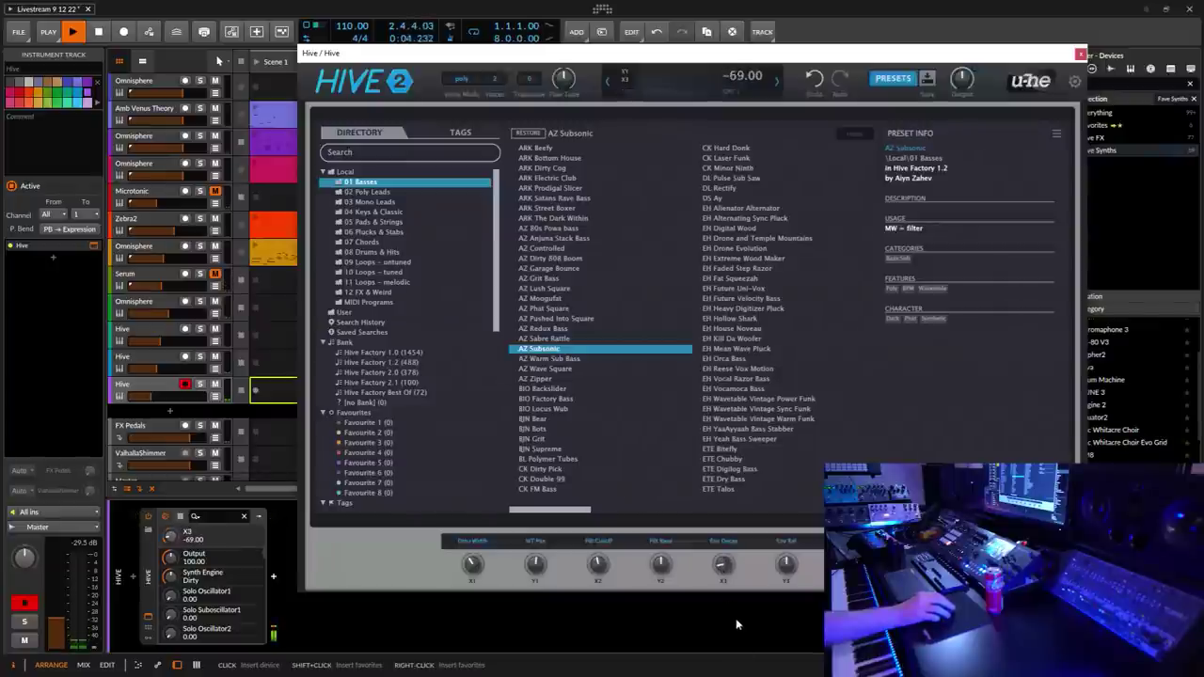
left_click_drag(736, 520, 736, 564)
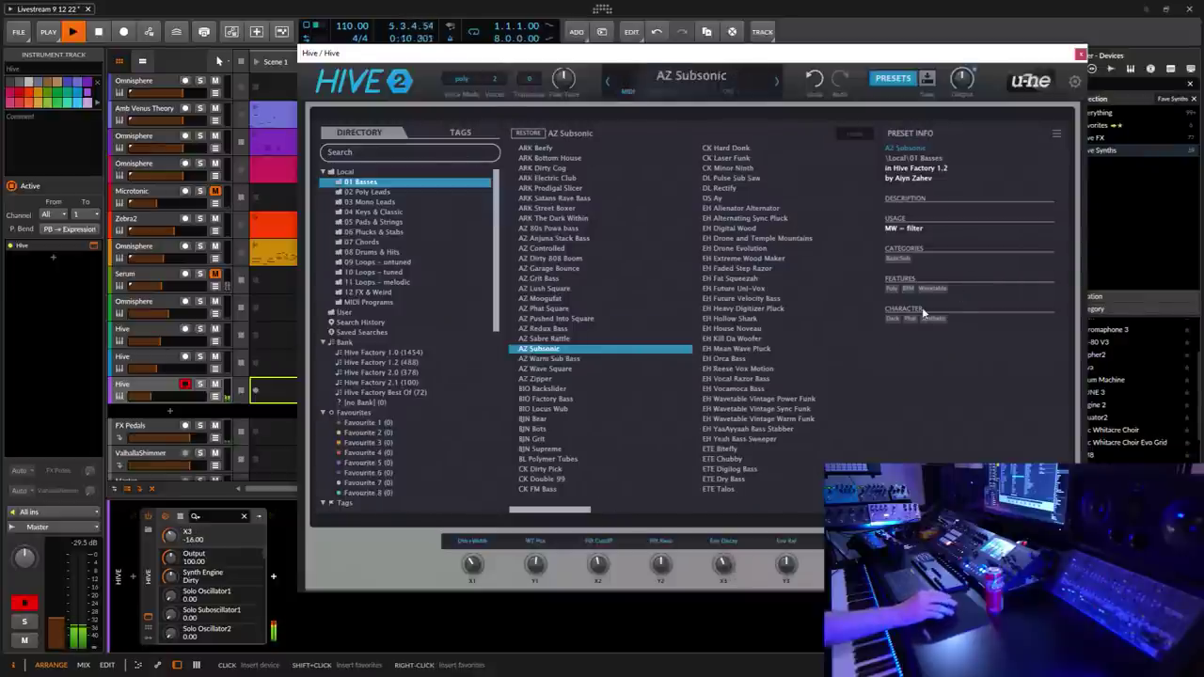
Step: Set the Amp 1 envelope to minimum sustain, decay 39 and a longer release, and set the track's volume to about -23.5 dB
left_click(891, 80)
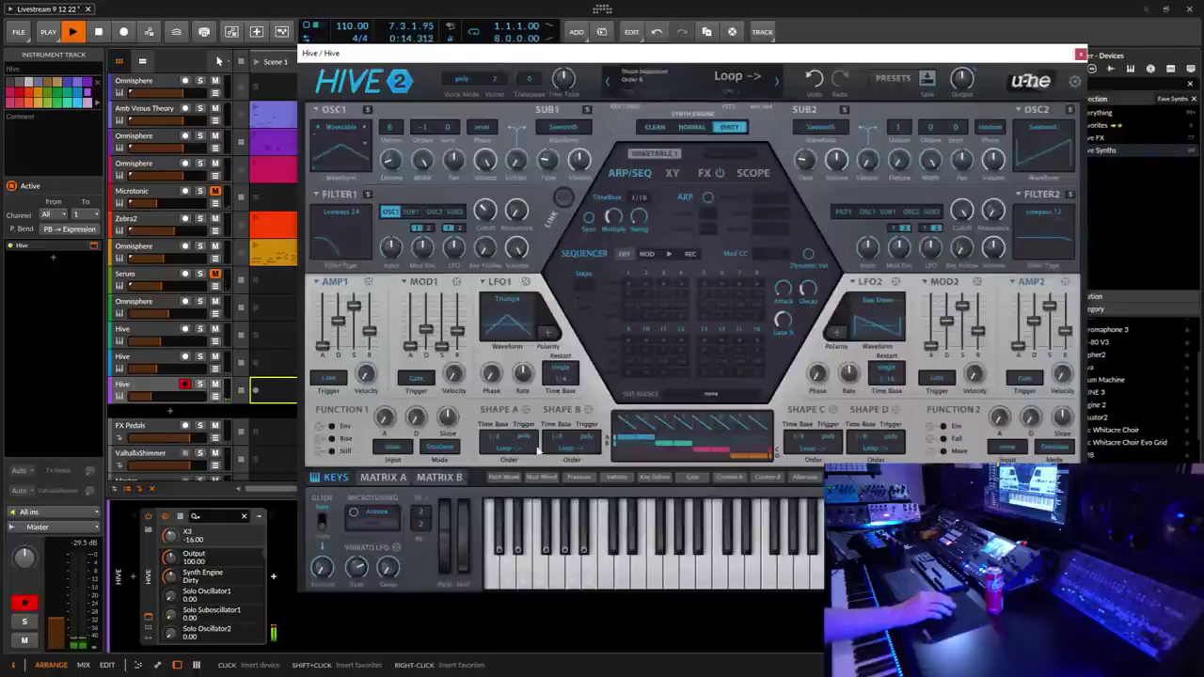
left_click(324, 350)
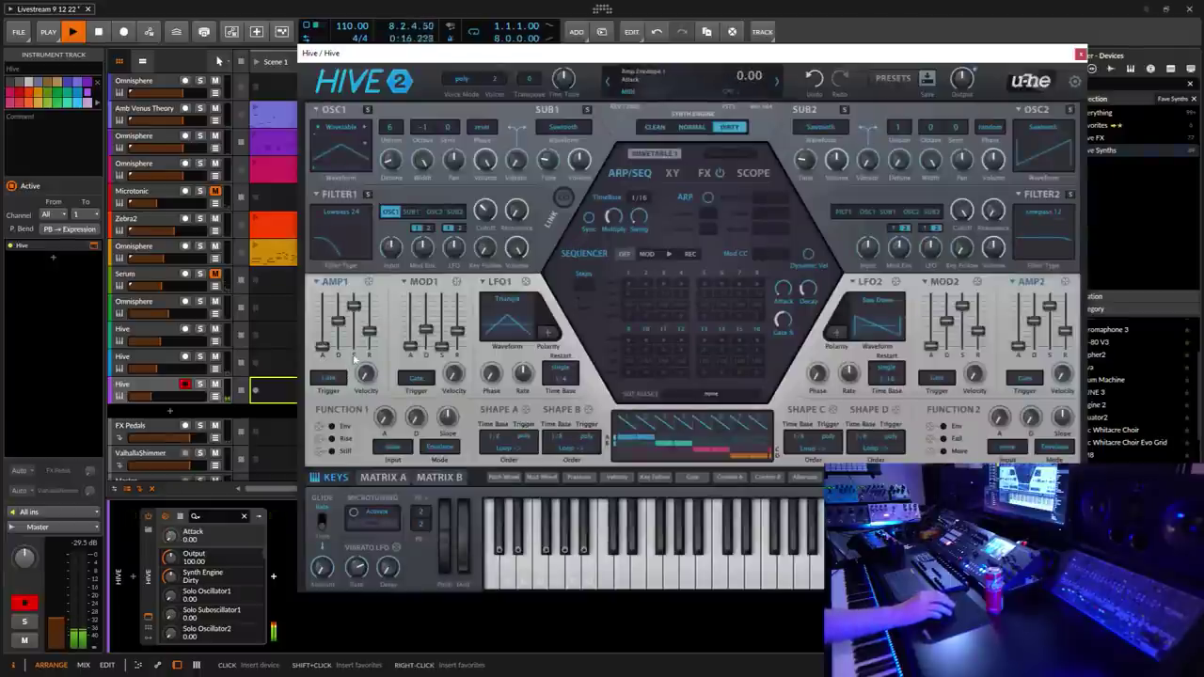
left_click_drag(353, 306, 357, 354)
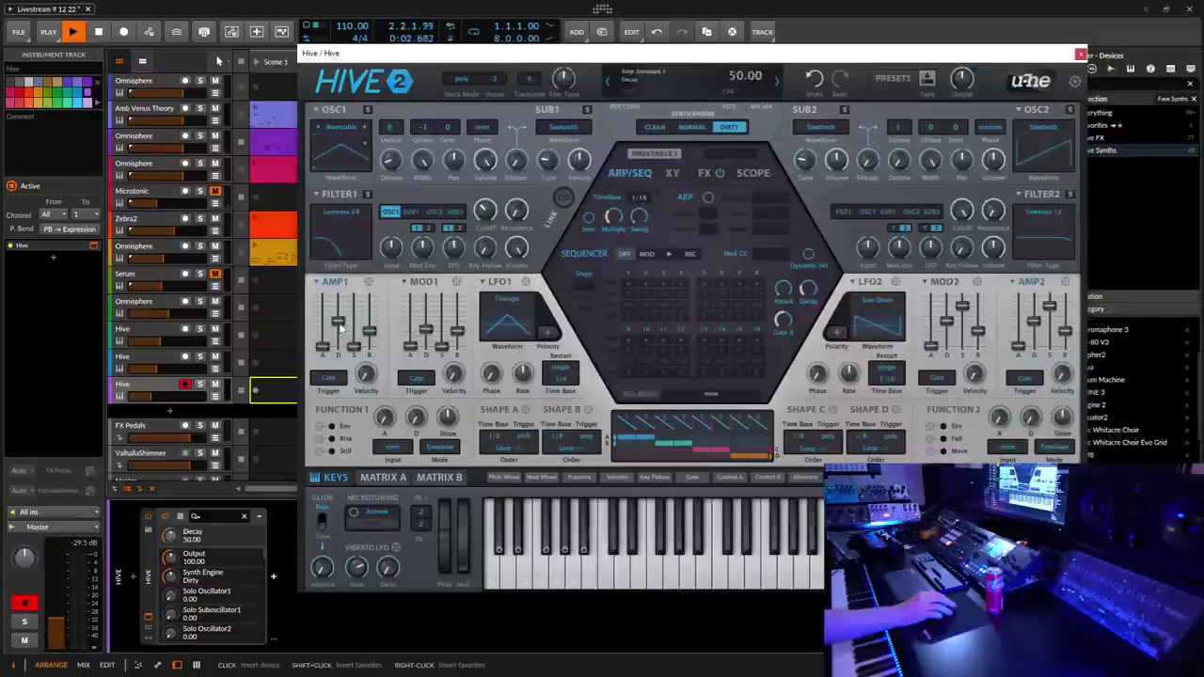
left_click_drag(369, 335, 343, 333)
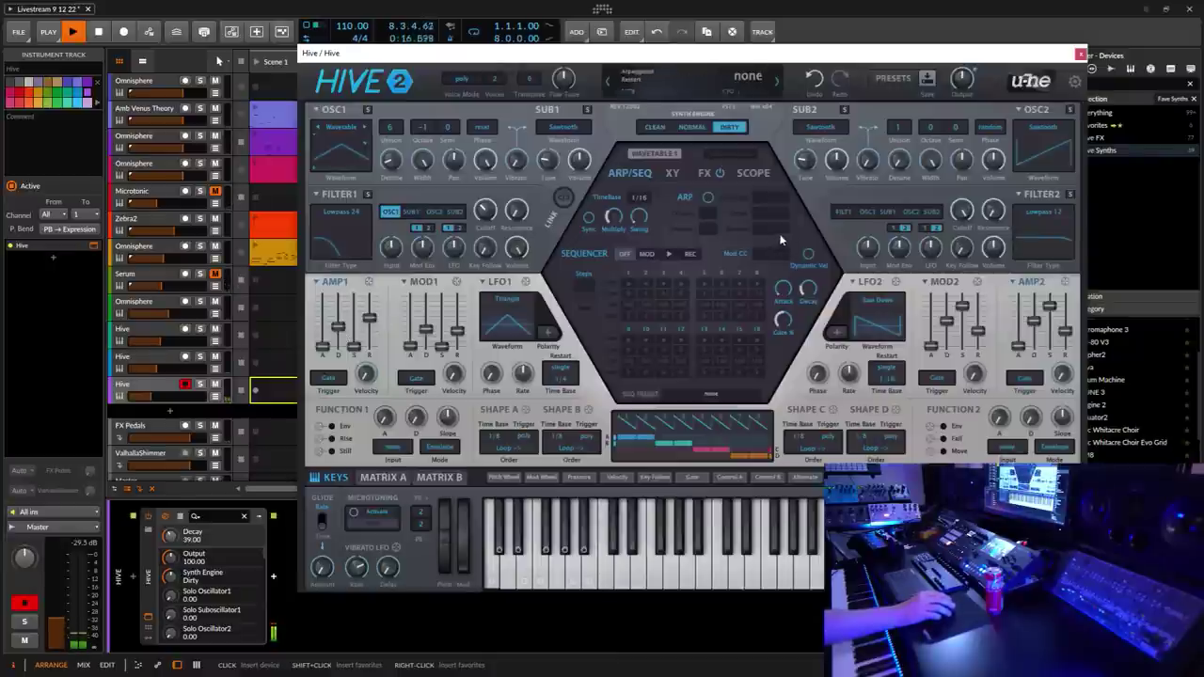
left_click(1081, 54)
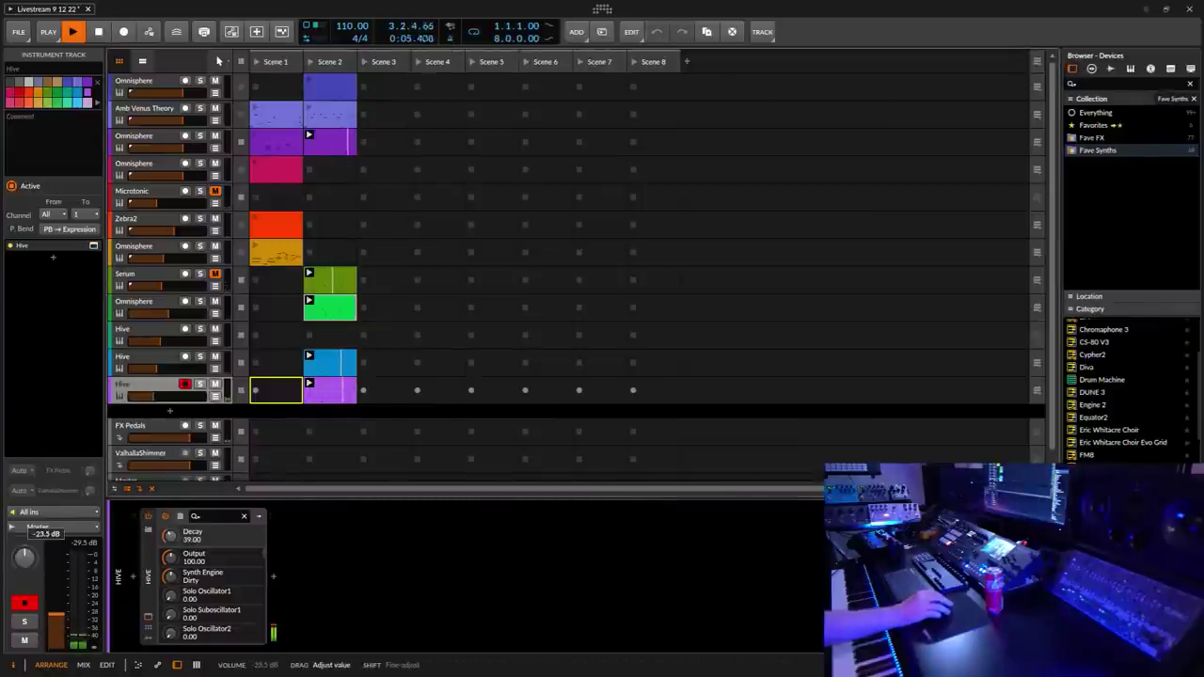
scroll(56, 611, "up", 1)
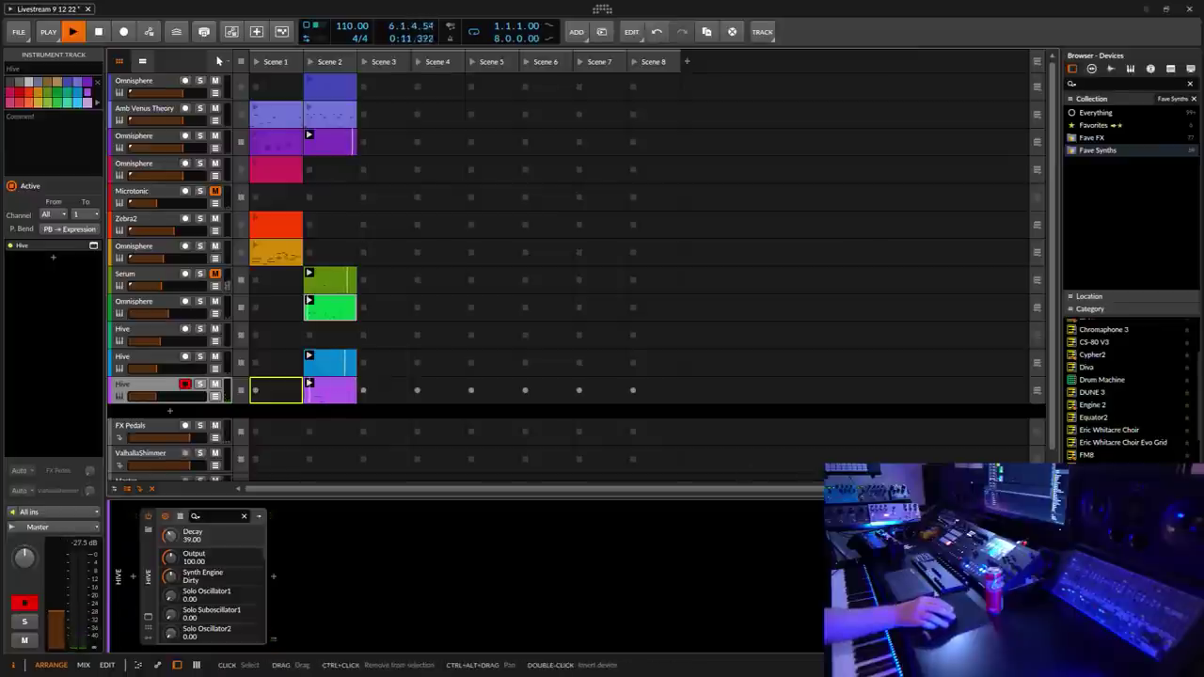
Step: Add a fourth Hive instrument track below the others and show its 01 Basses presets
left_click_drag(117, 576, 531, 411)
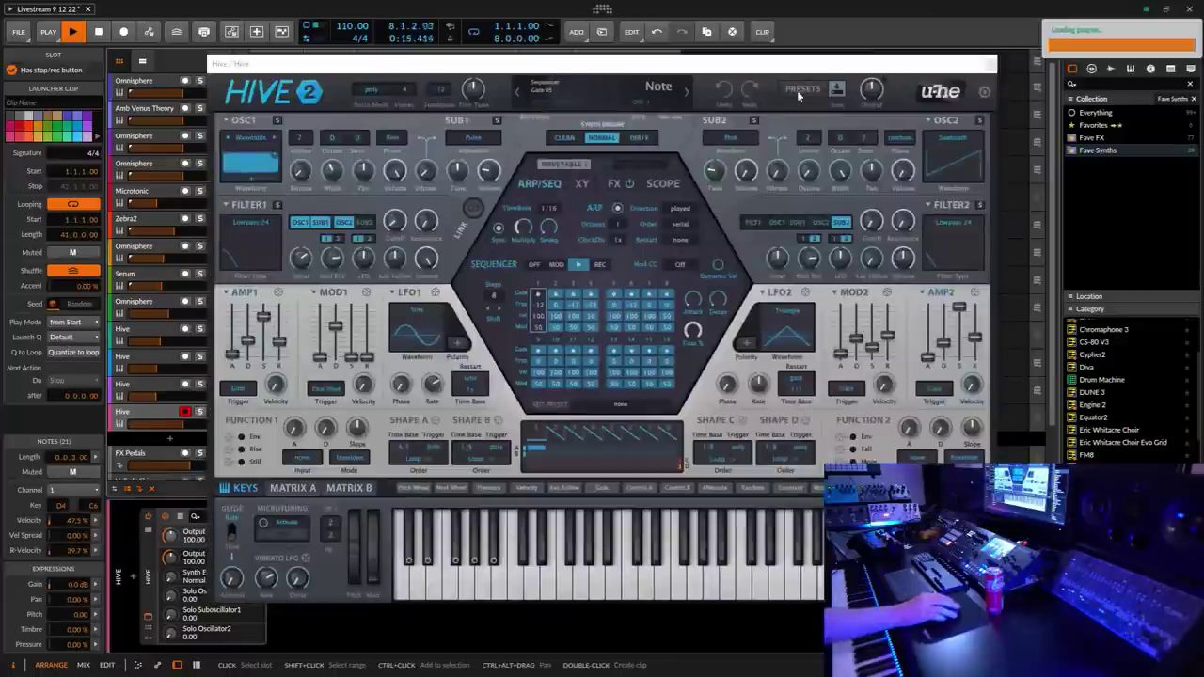
left_click(799, 92)
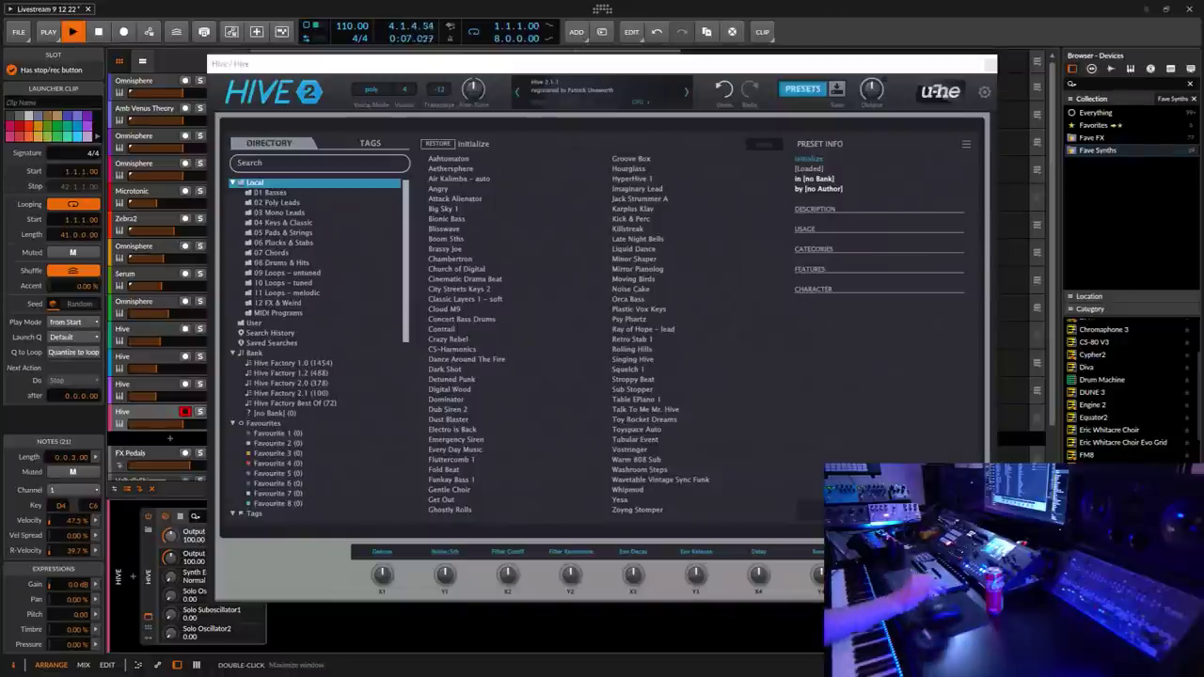
left_click_drag(824, 66, 930, 76)
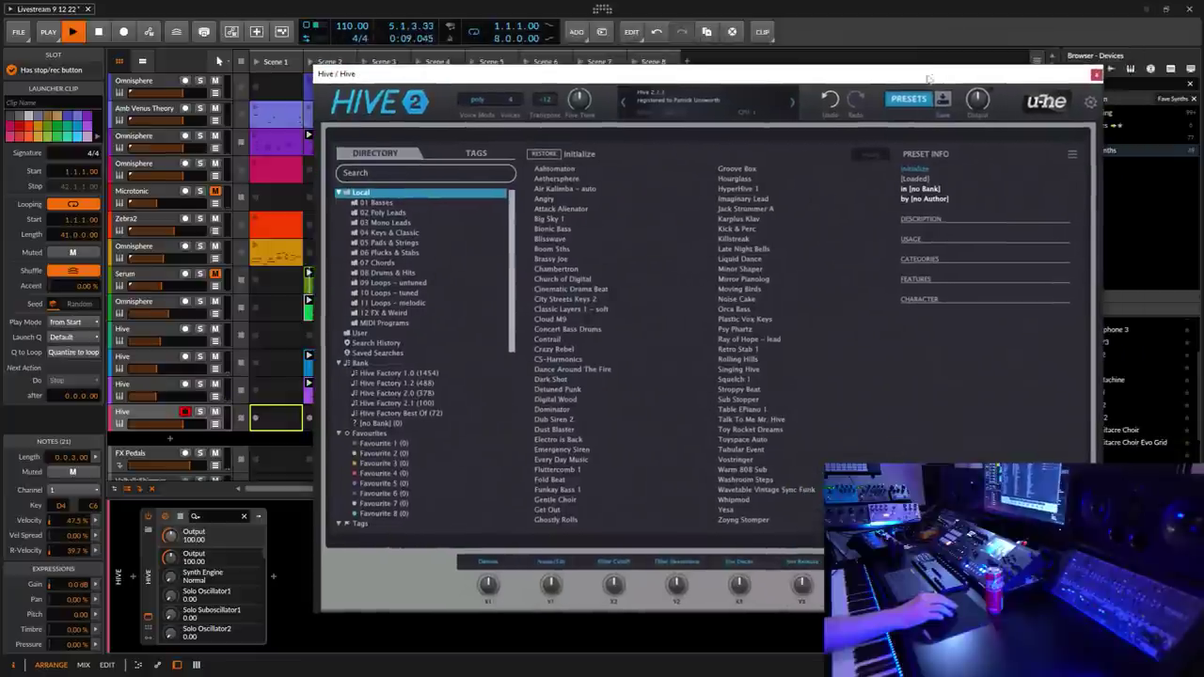
left_click(381, 205)
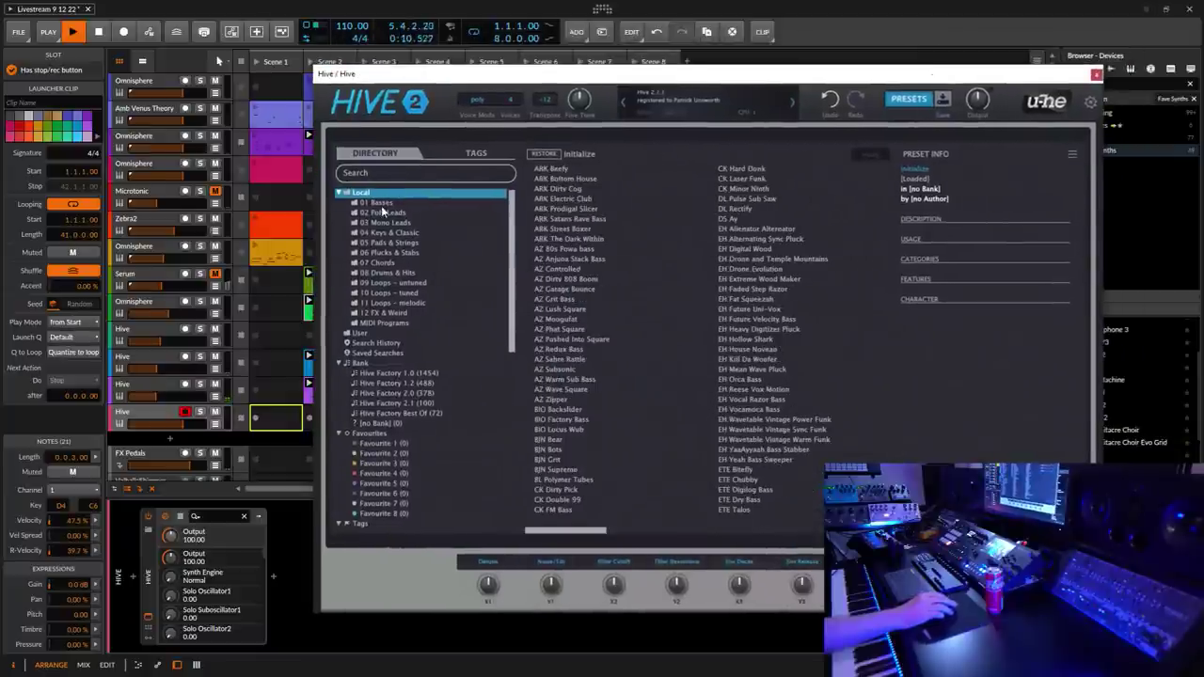
Step: Load AZ Phat Square in the fourth Hive and lower its track volume to about -41 dB
left_click(560, 329)
left_click(153, 415)
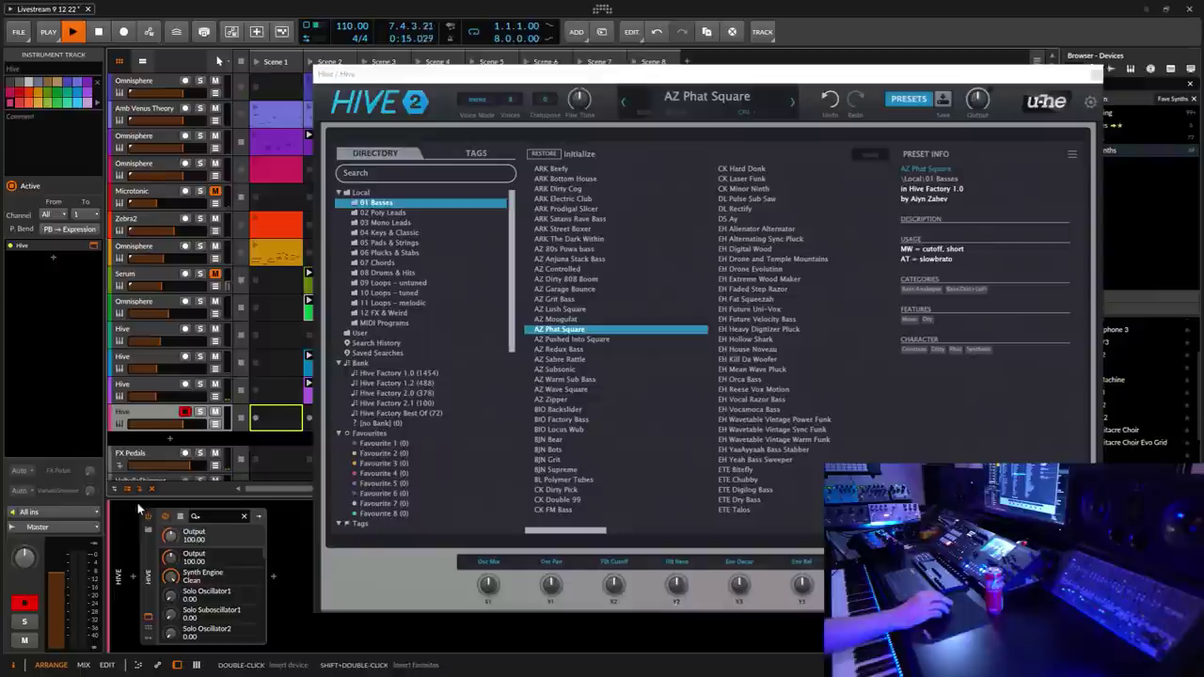
left_click_drag(56, 569, 57, 628)
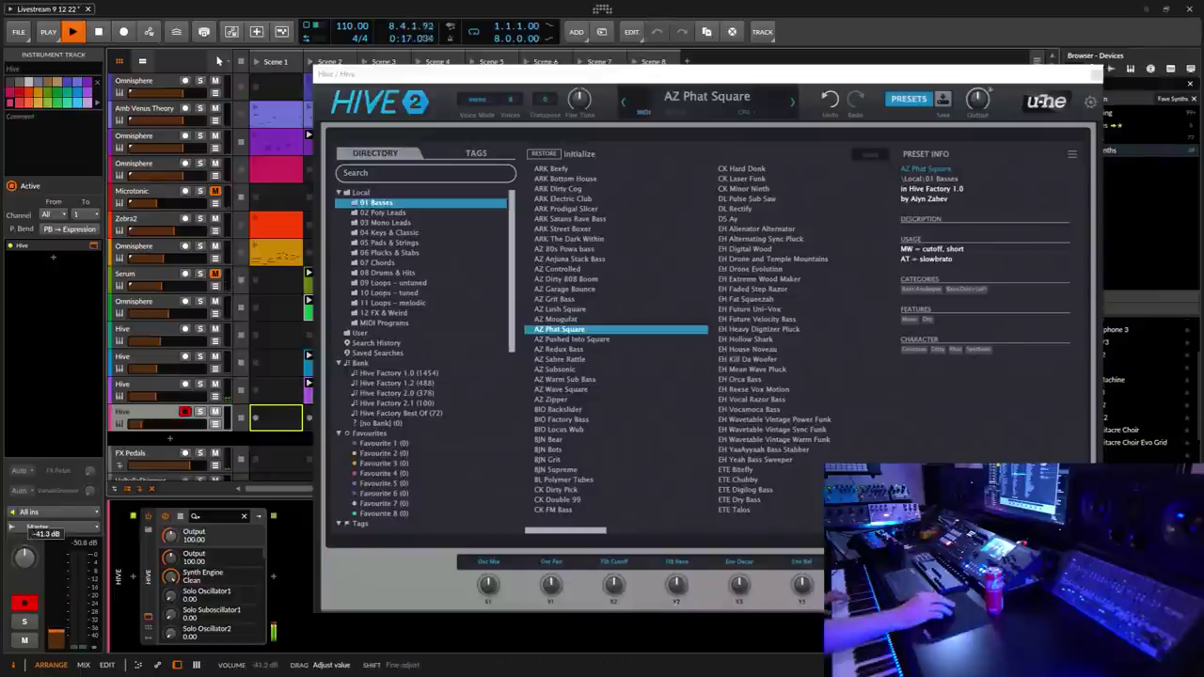
Step: Audition the bass presets from AZ Pushed Into Square down to AZ Zipper, adjusting the fourth Hive track's volume along the way
left_click(564, 340)
left_click(559, 350)
left_click(562, 361)
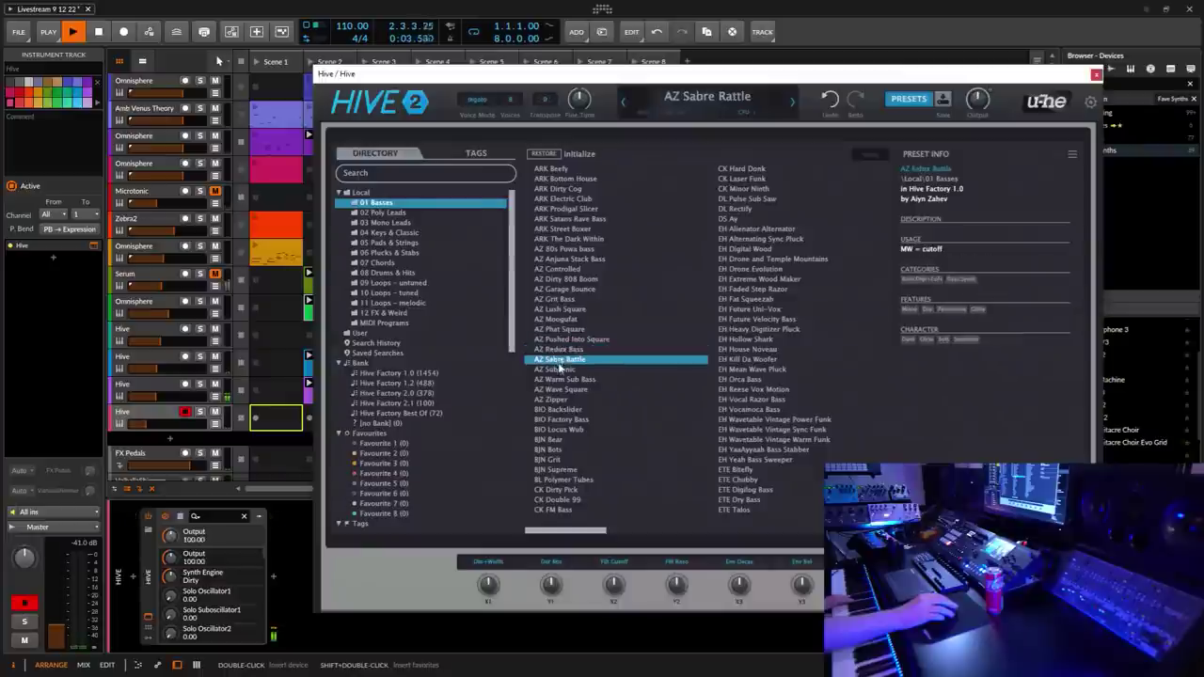
left_click(564, 380)
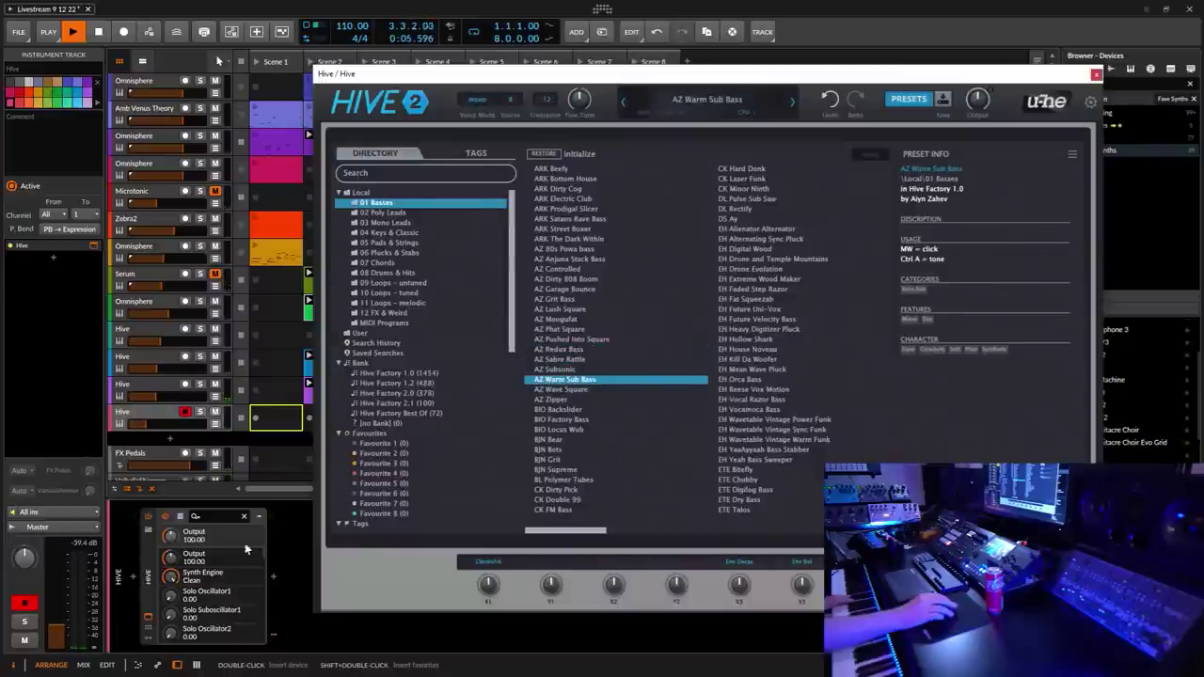
left_click(29, 529)
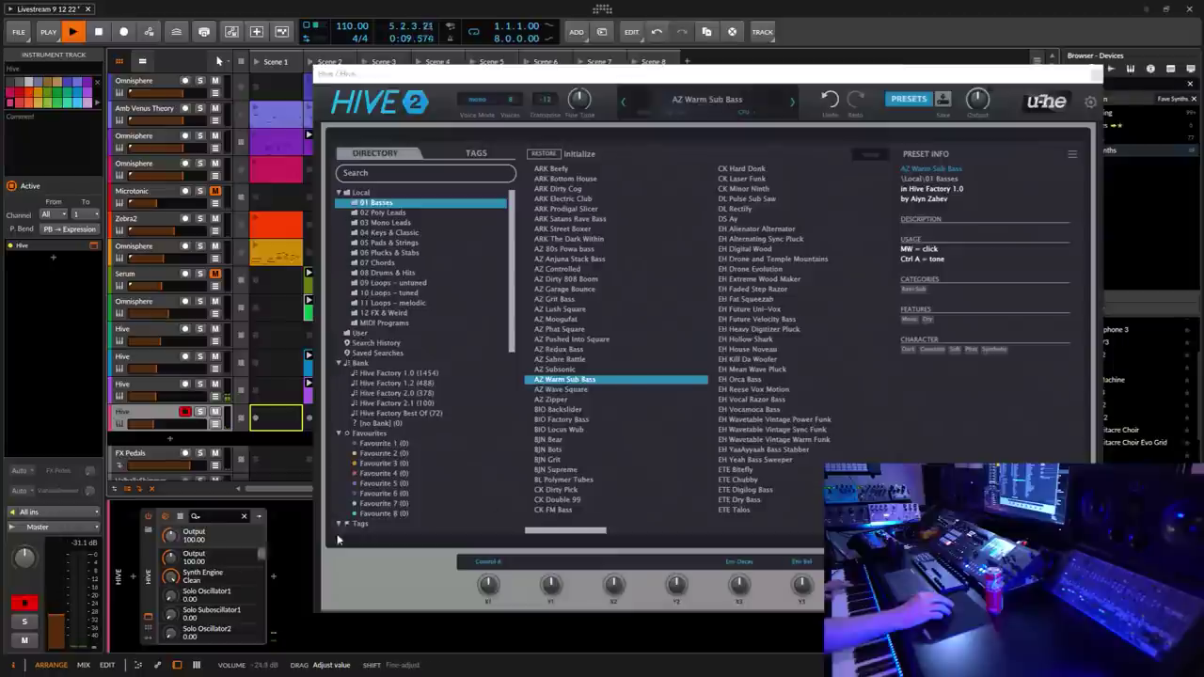
key("Down")
key("Down")
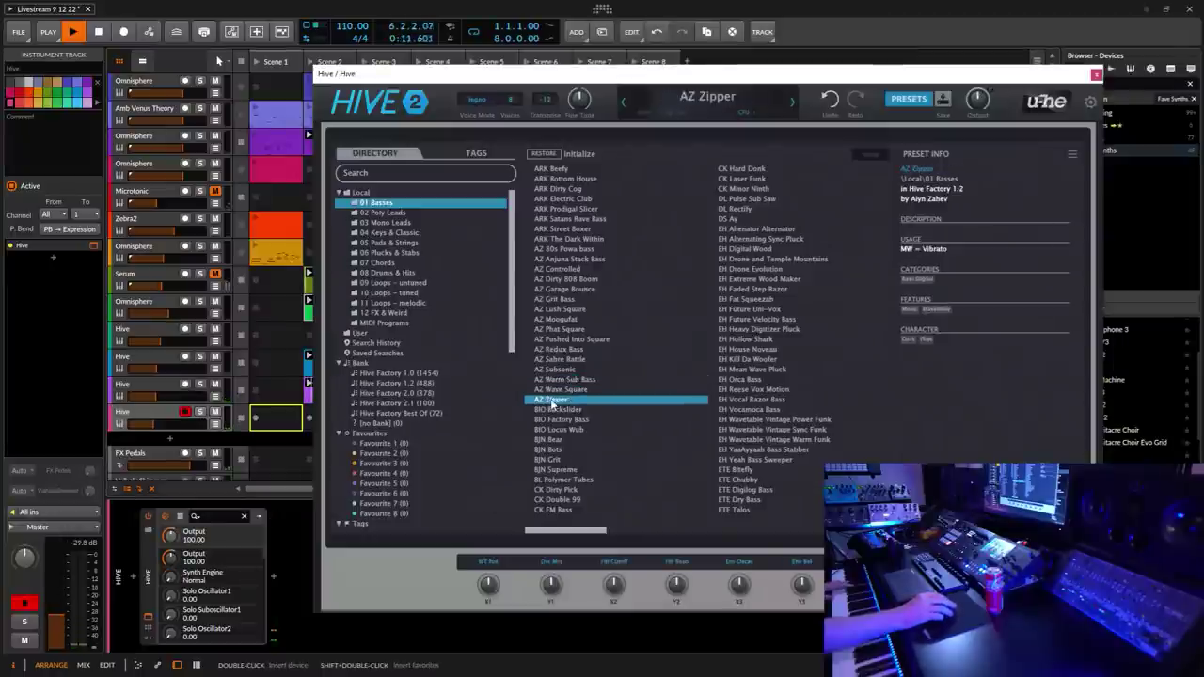
Step: Audition the bass presets from BIO Backslider to BIO Locus Wub and load BJN Bear in the fourth Hive
key("Down")
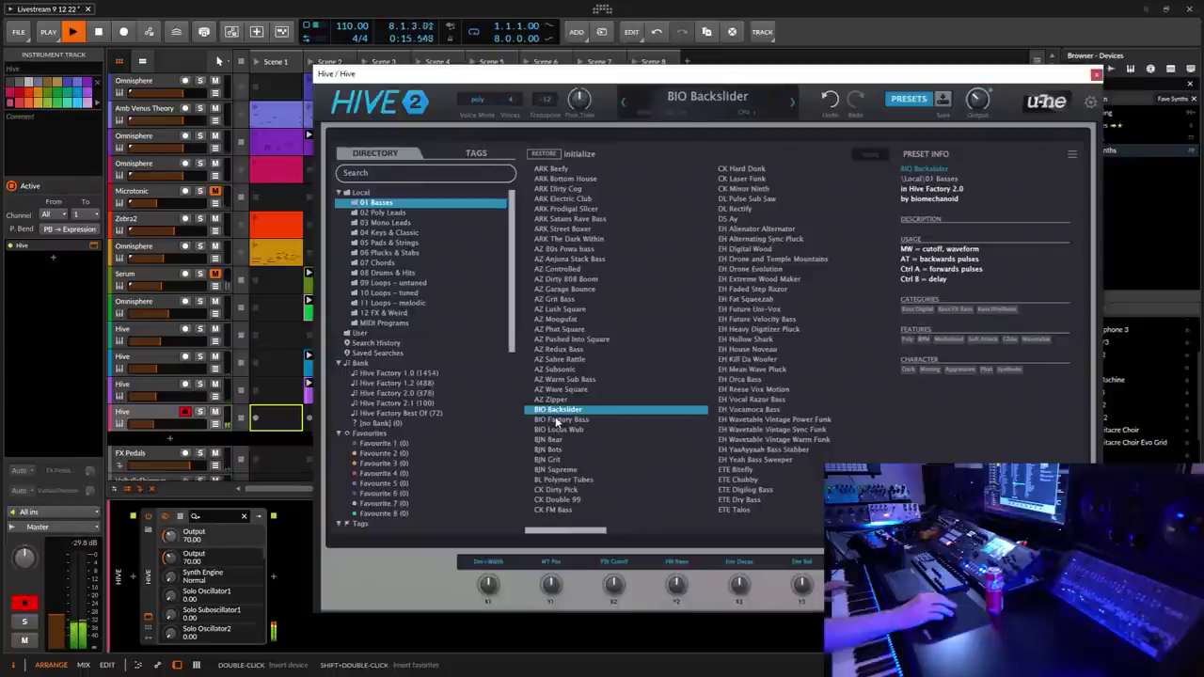
key("Down")
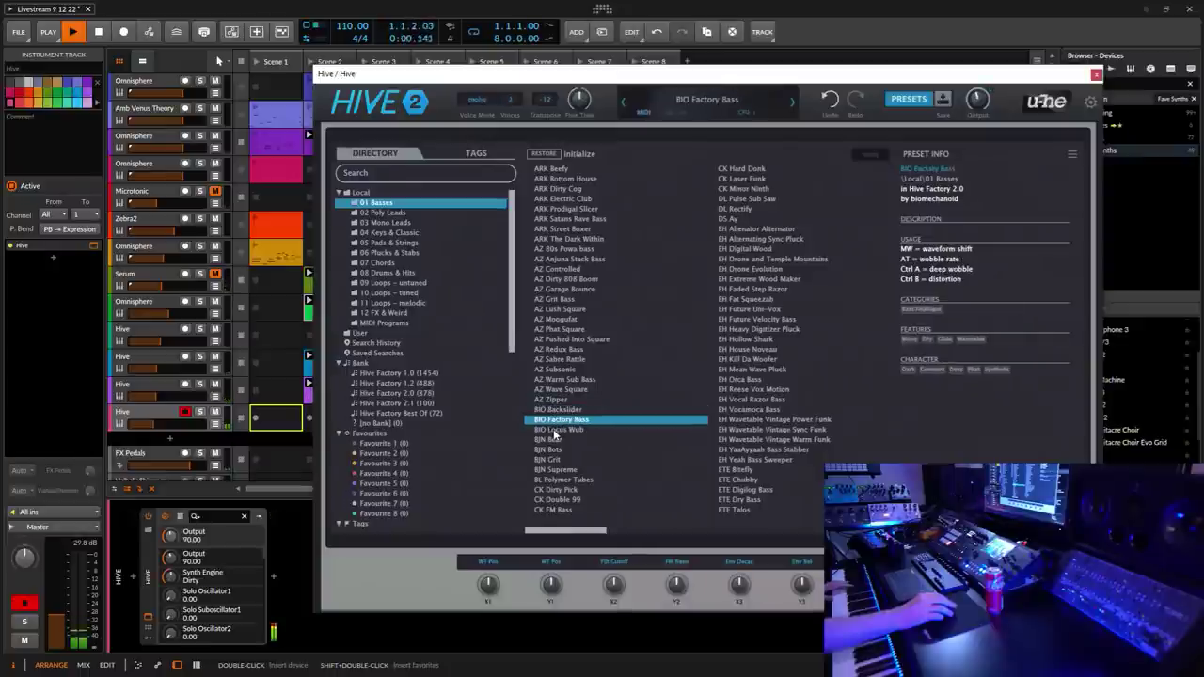
key("Down")
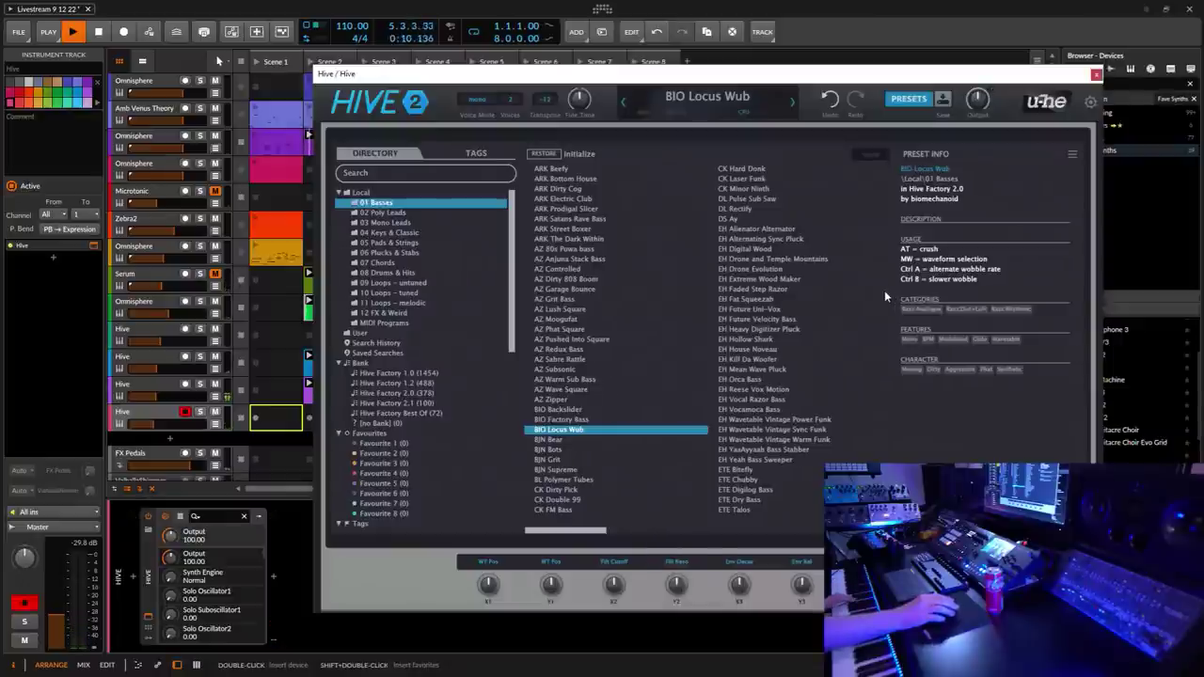
left_click(563, 439)
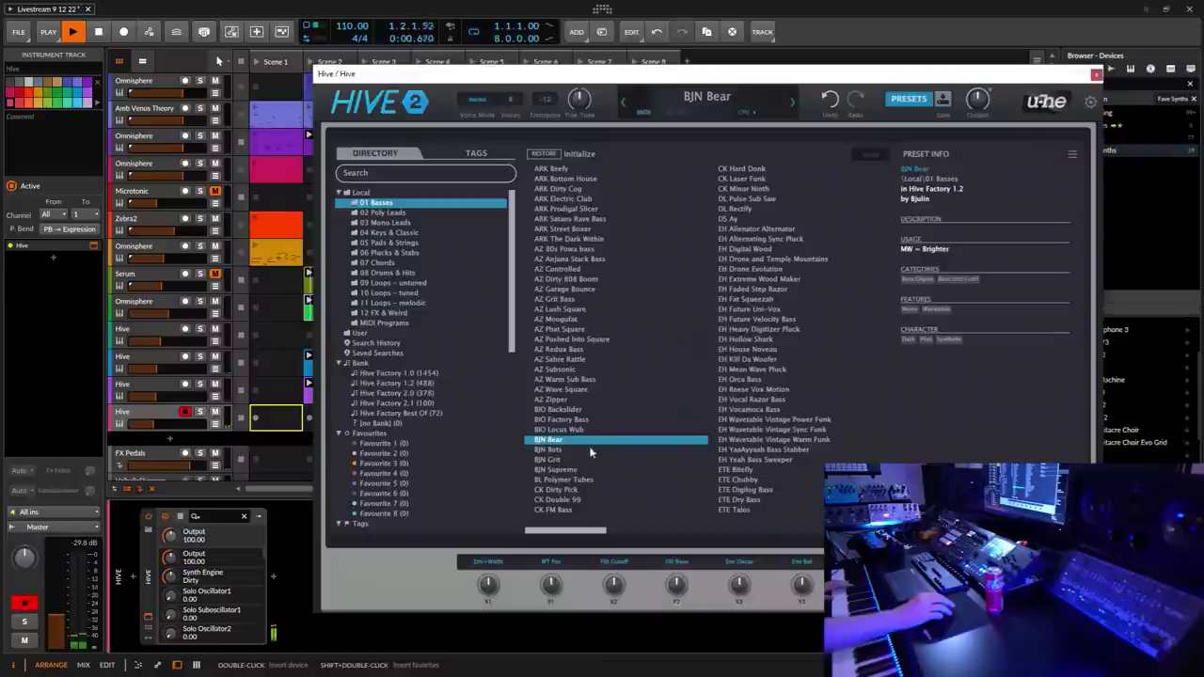
Step: Close the synth window and record a new clip in the fourth Hive track's Scene 2 slot
left_click(1096, 76)
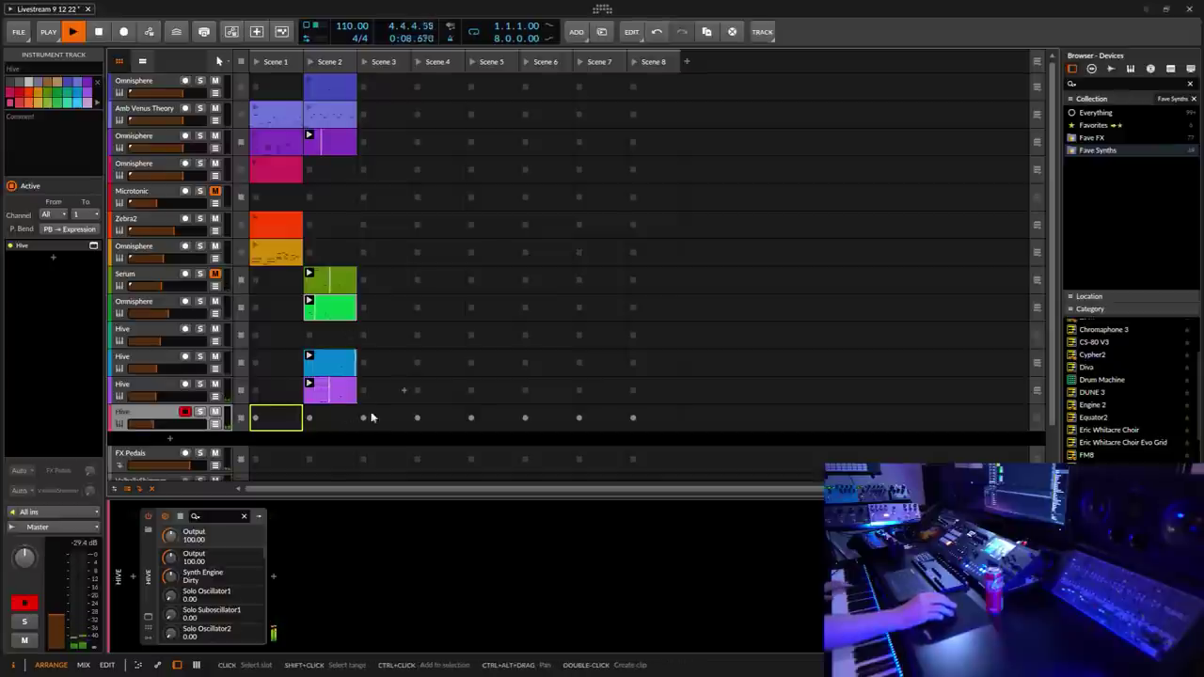
left_click(309, 420)
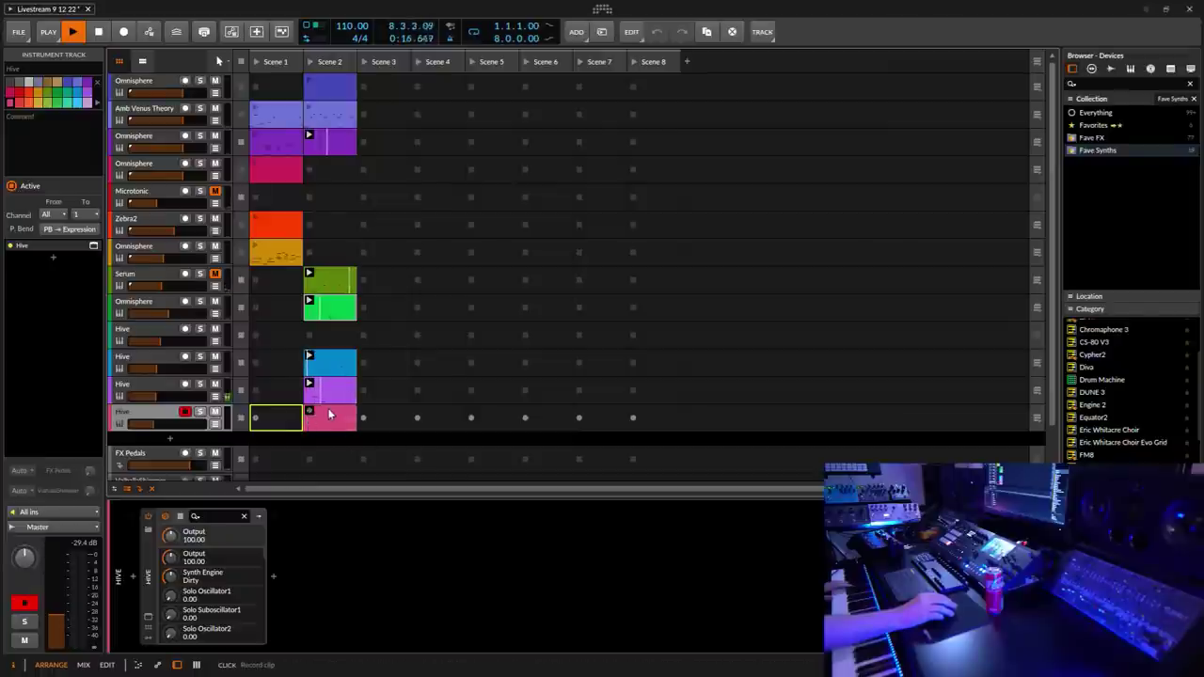
left_click(331, 415)
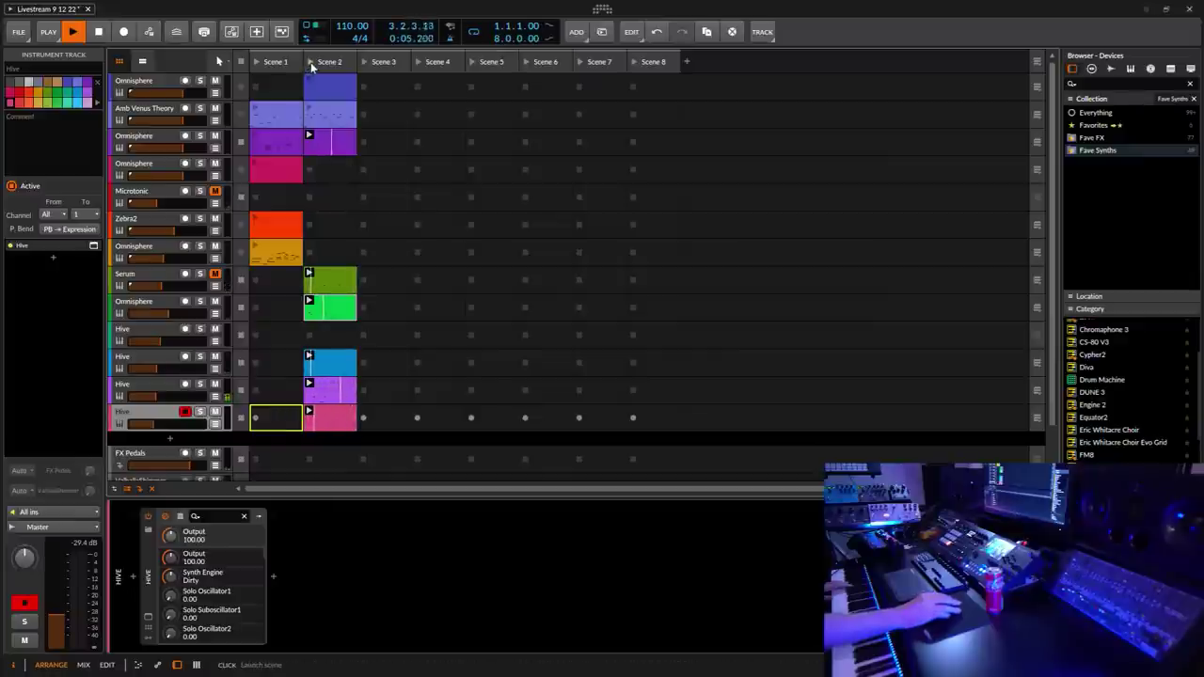
Step: Examine the note contents and loop range of the third and fourth Hive tracks' Scene 2 clips
double_click(325, 388)
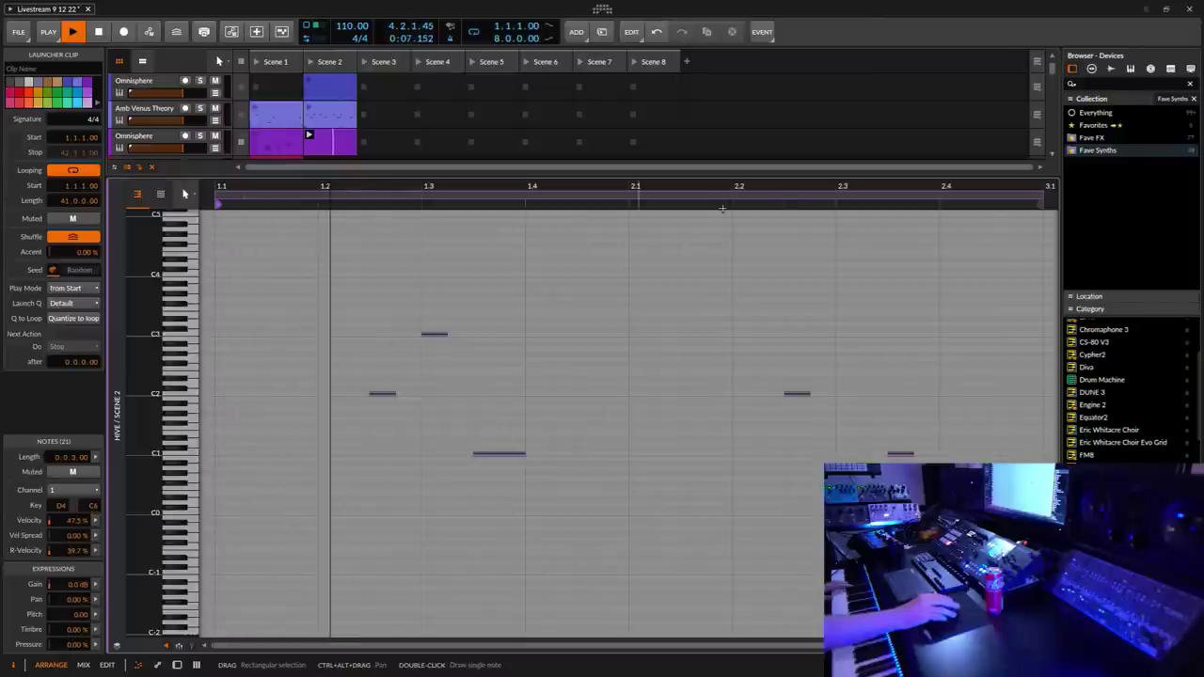
key("minus")
key("minus")
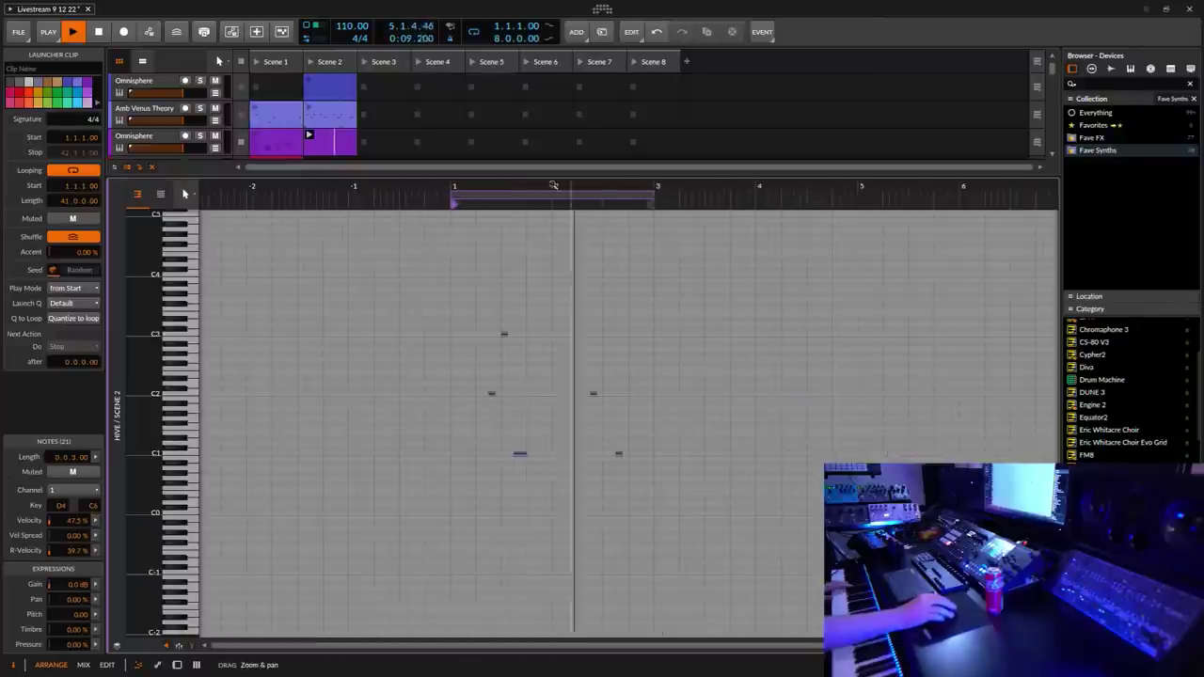
left_click(157, 665)
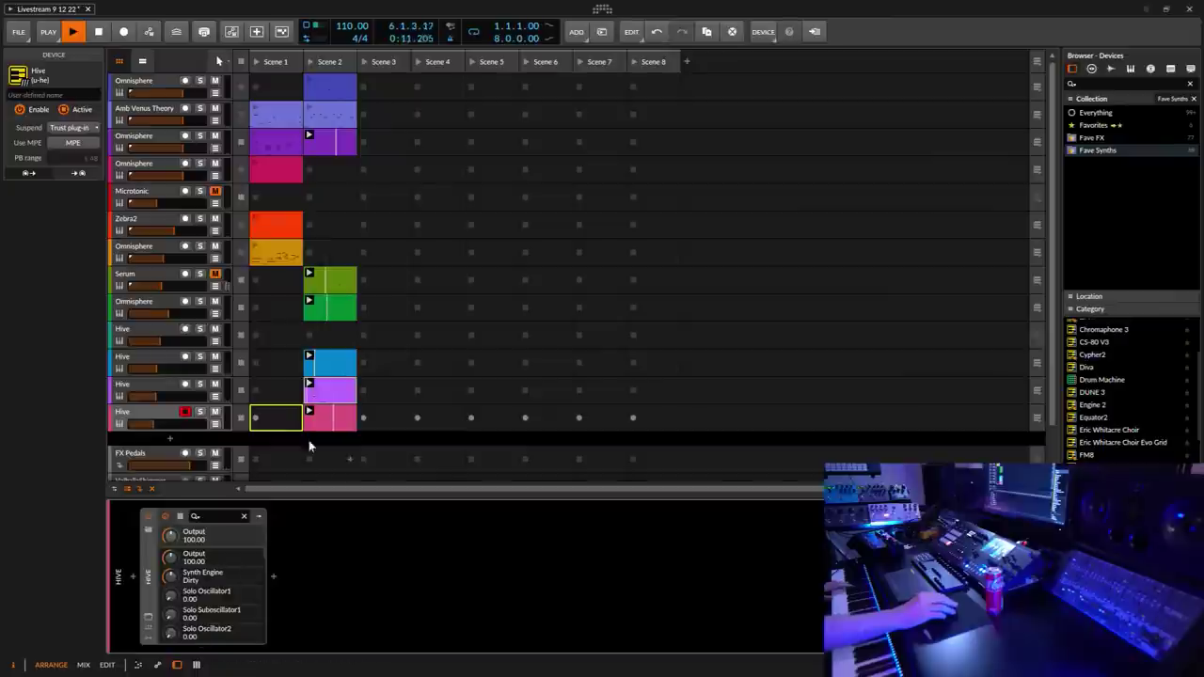
double_click(309, 441)
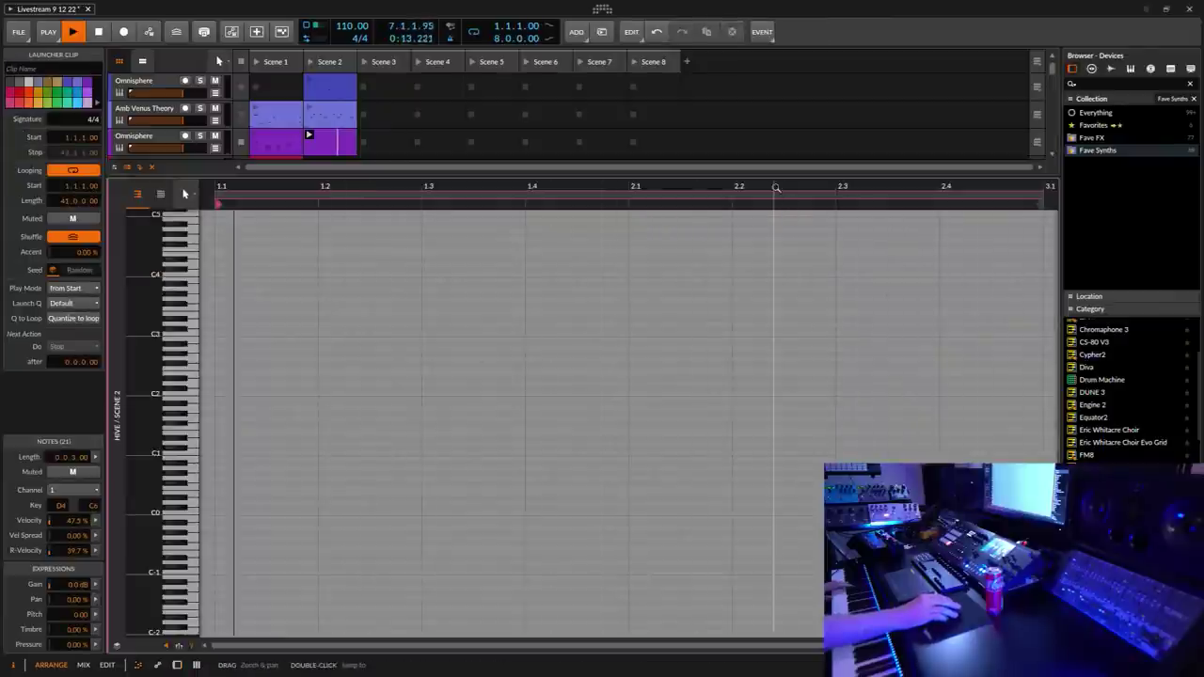
left_click_drag(584, 200, 563, 187)
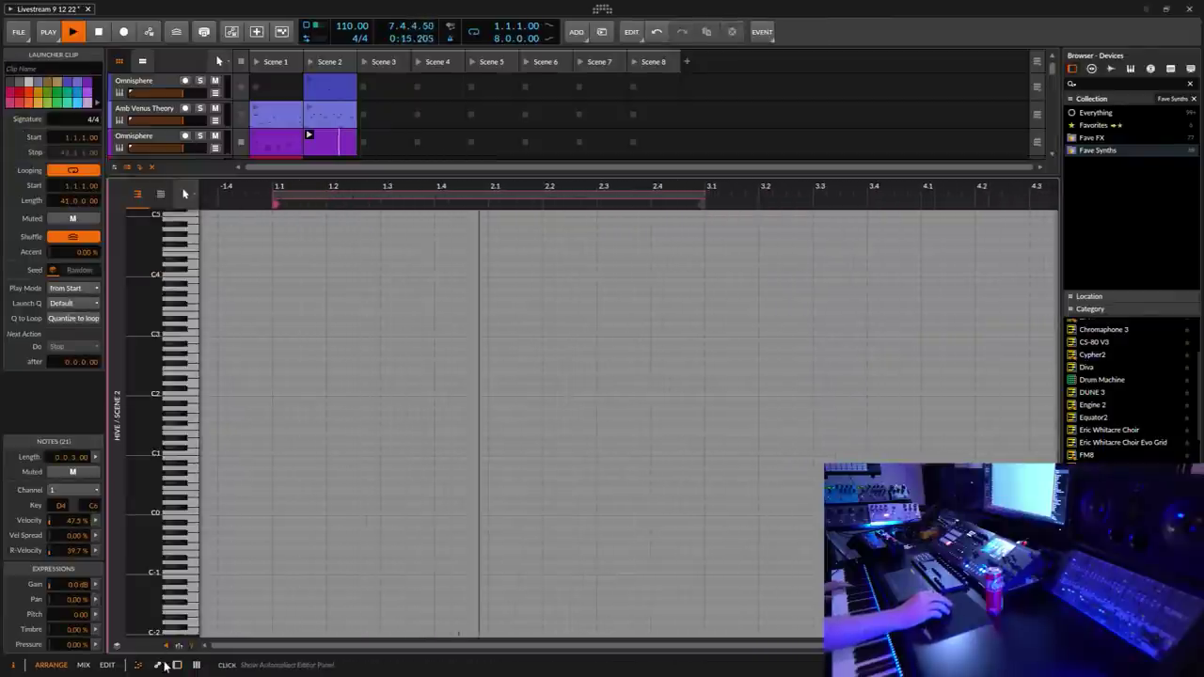
key("d")
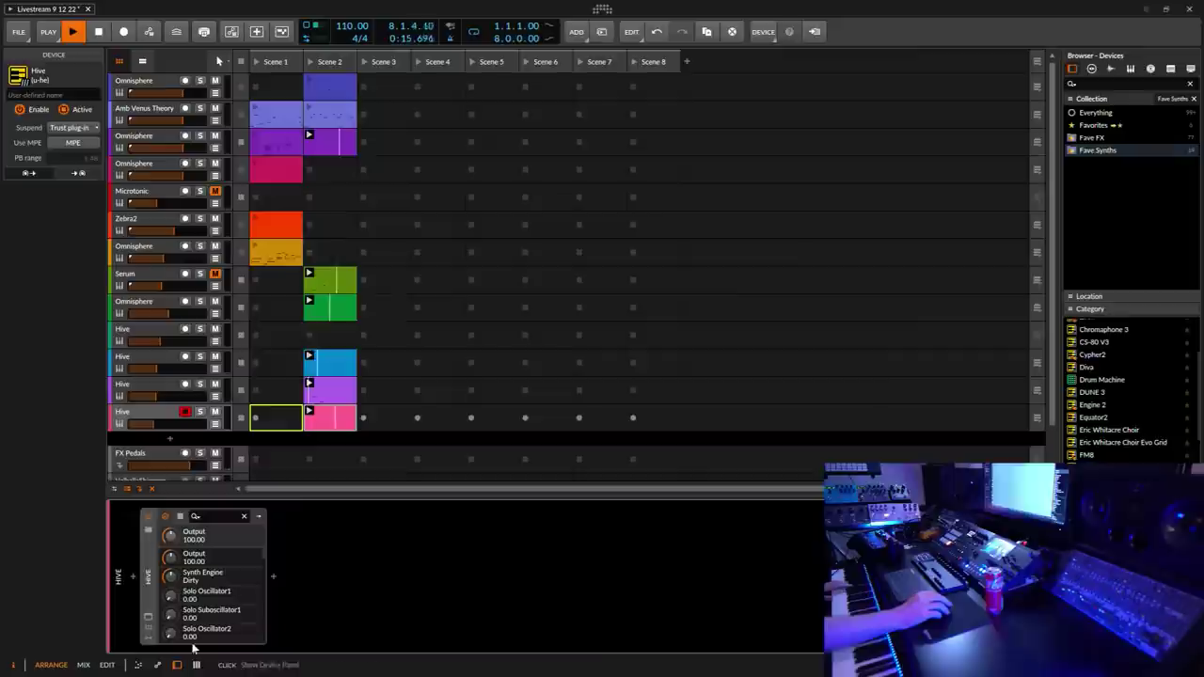
Step: Overdub bass notes into the fourth Hive track's playing Scene 2 clip and turn launcher overdub off again
left_click(331, 418)
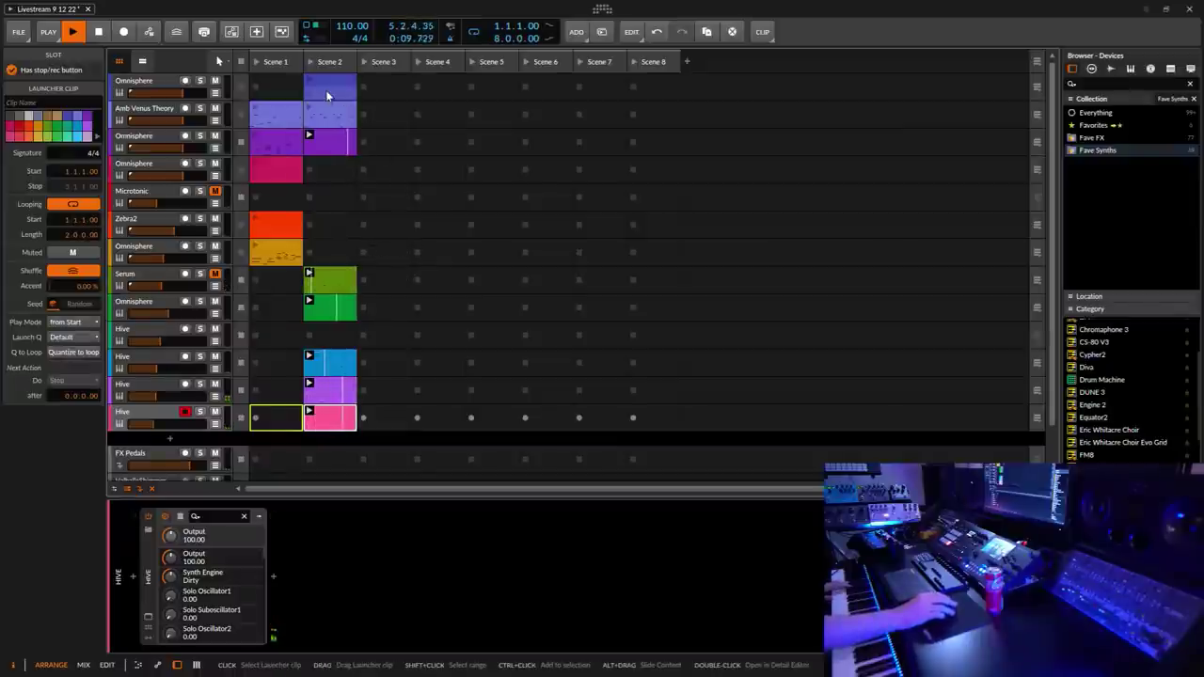
left_click(256, 33)
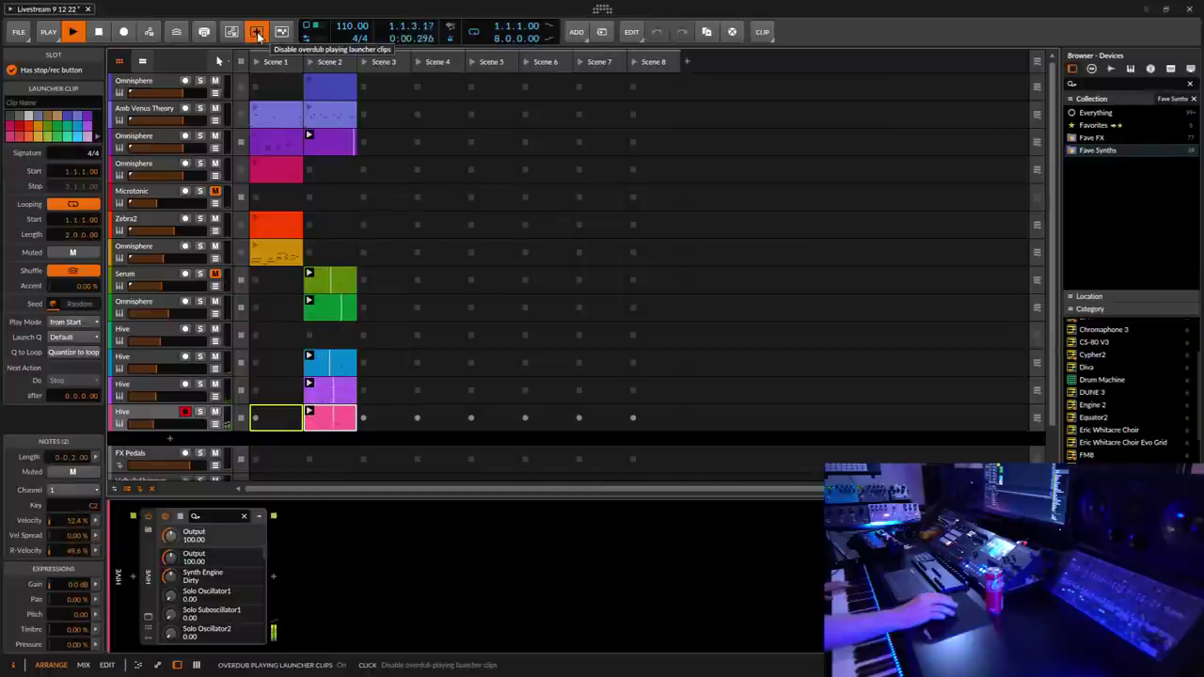
left_click(256, 33)
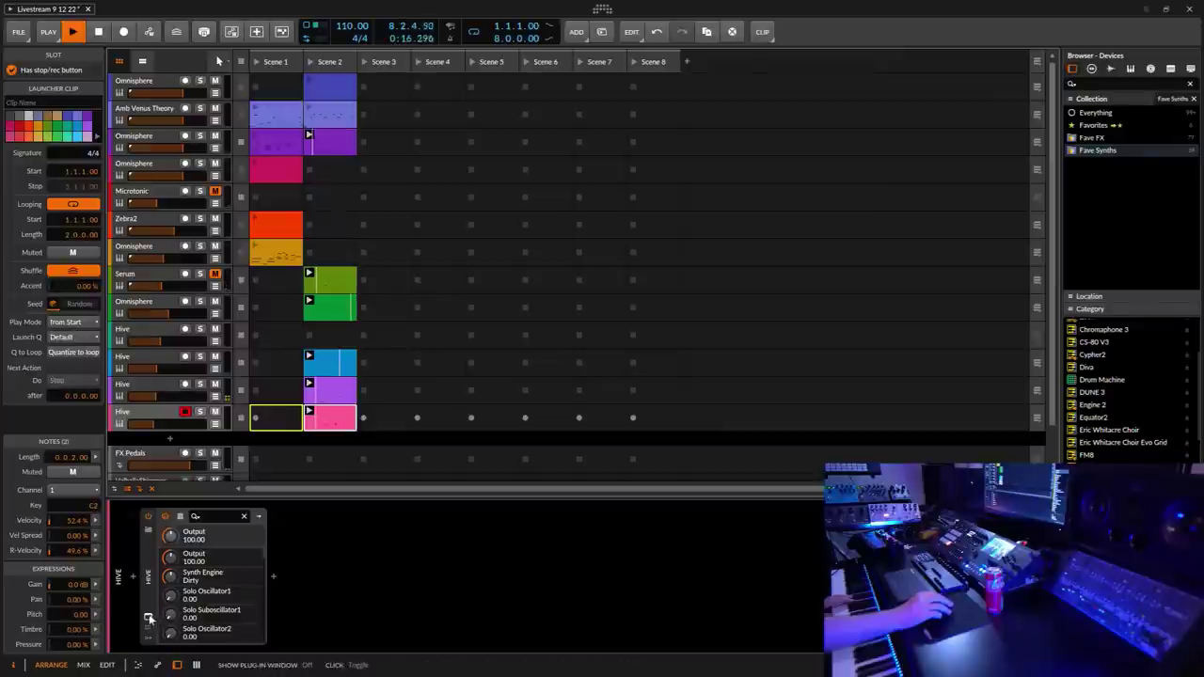
Step: Insert an EQ-5 from the Fave FX collection after Hive on the fourth Hive track
left_click(273, 576)
left_click(37, 220)
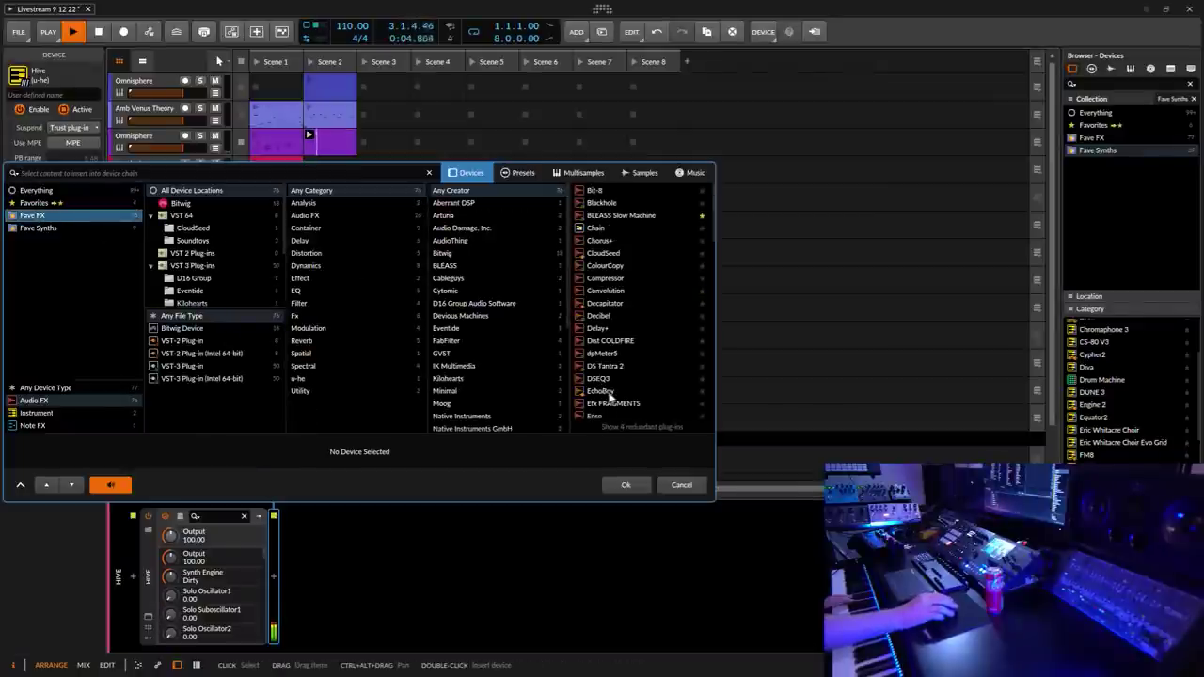
scroll(610, 397, "down", 3)
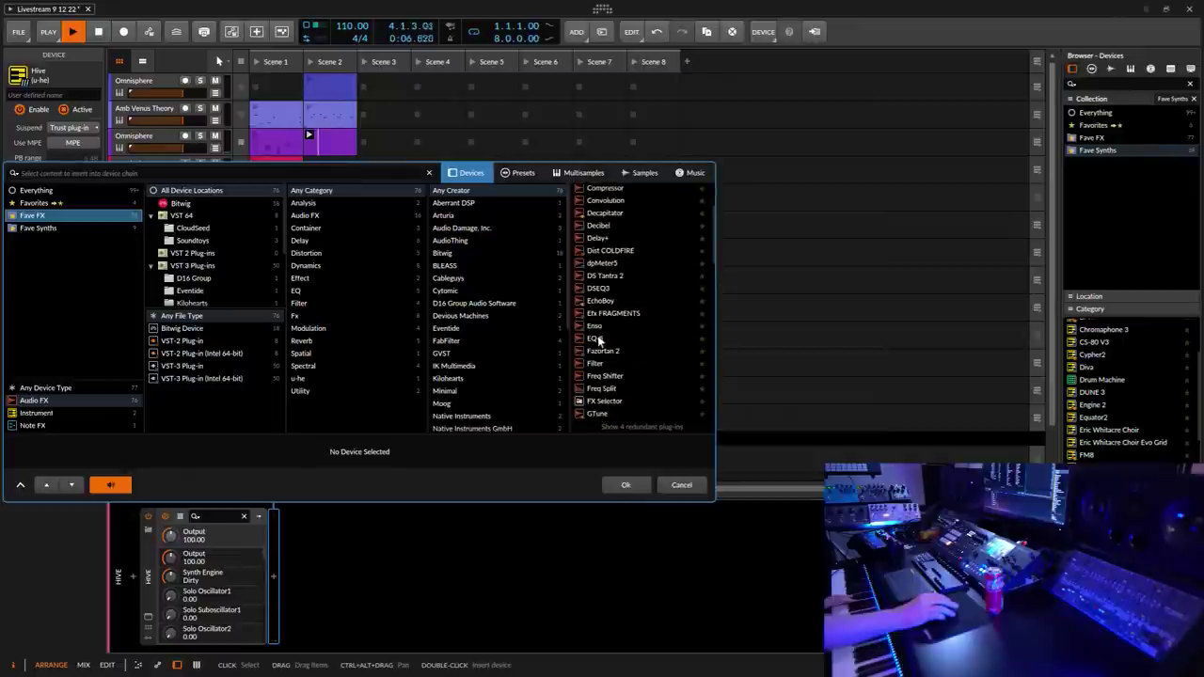
left_click(598, 341)
key("Return")
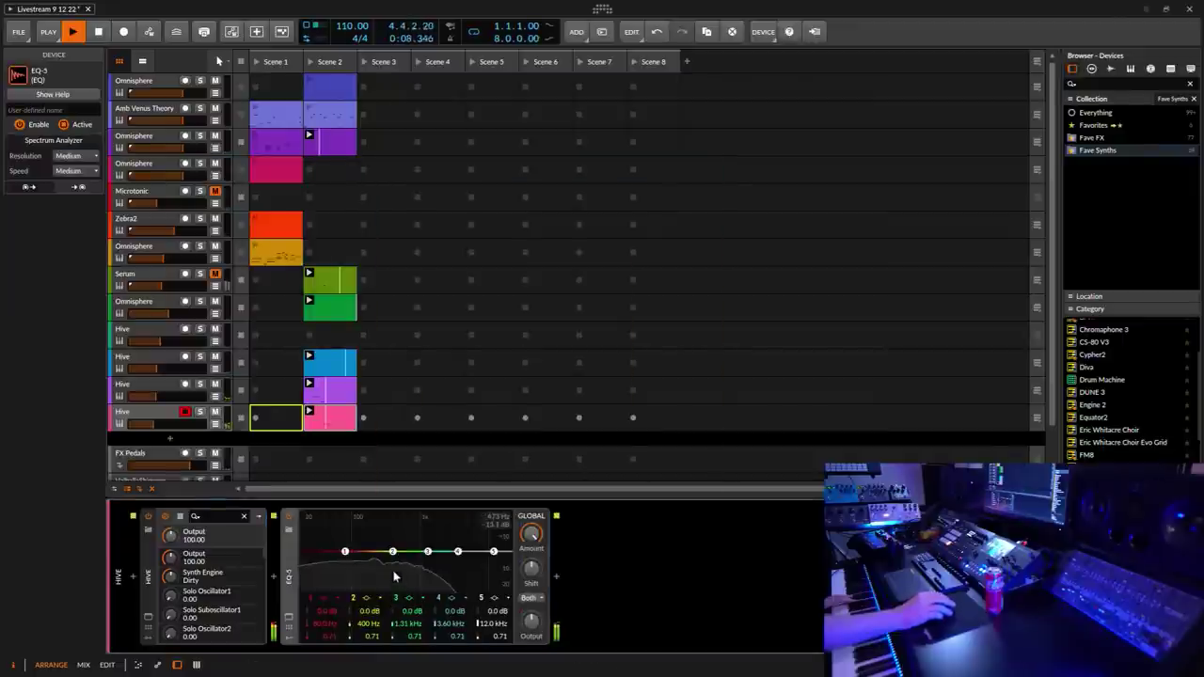
Step: Shape the EQ-5 with a low cut near 70 Hz, -13.4 dB at 417 Hz with Q 1.23, and +7.2 dB near 1.25 kHz
left_click(327, 602)
left_click(344, 613)
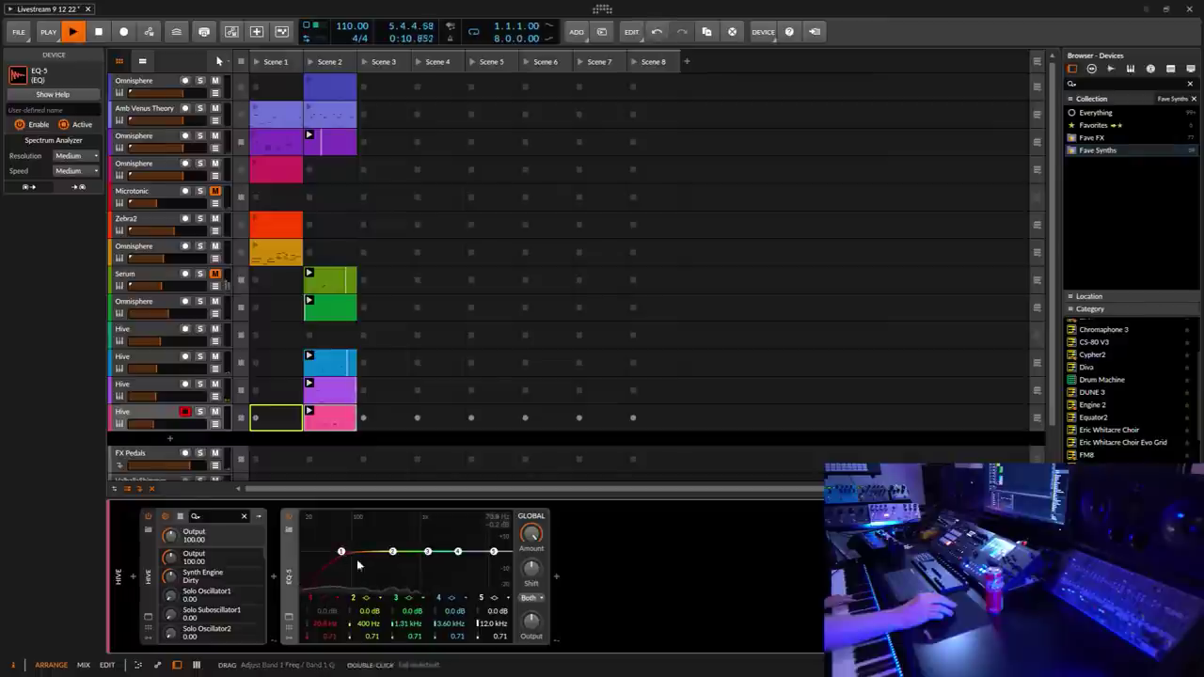
scroll(393, 551, "up", 3)
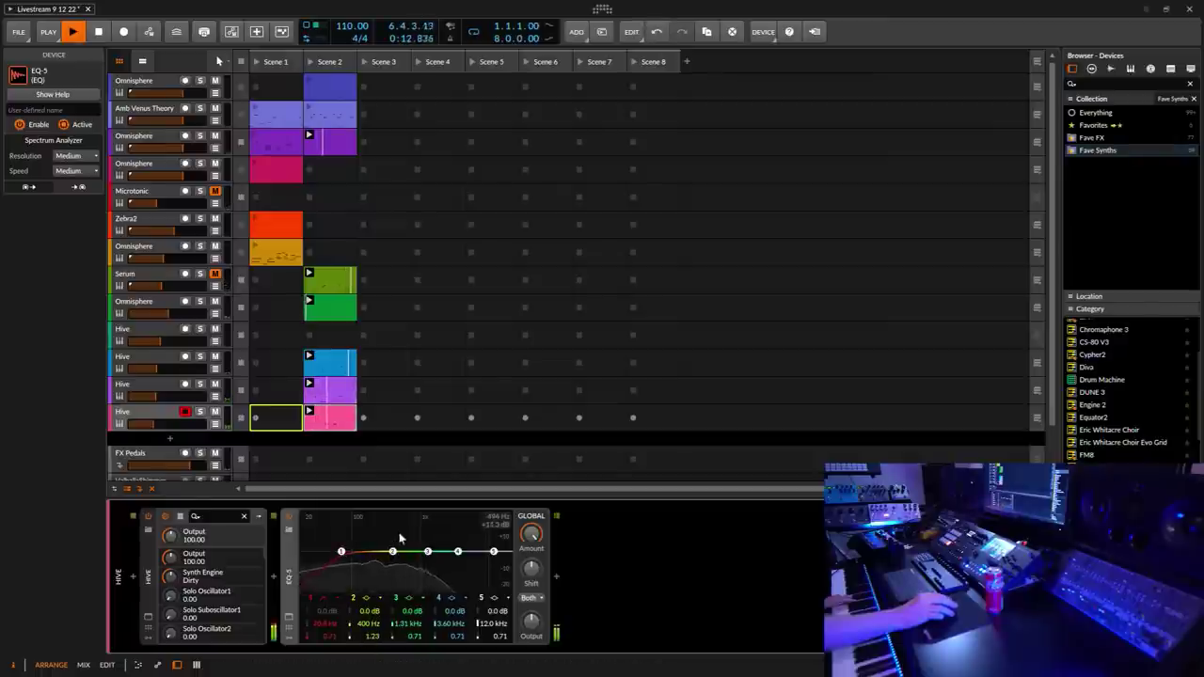
left_click_drag(393, 551, 426, 542)
Step: Insert a Delay-2 after the EQ-5, choosing it from the full device list
left_click(556, 576)
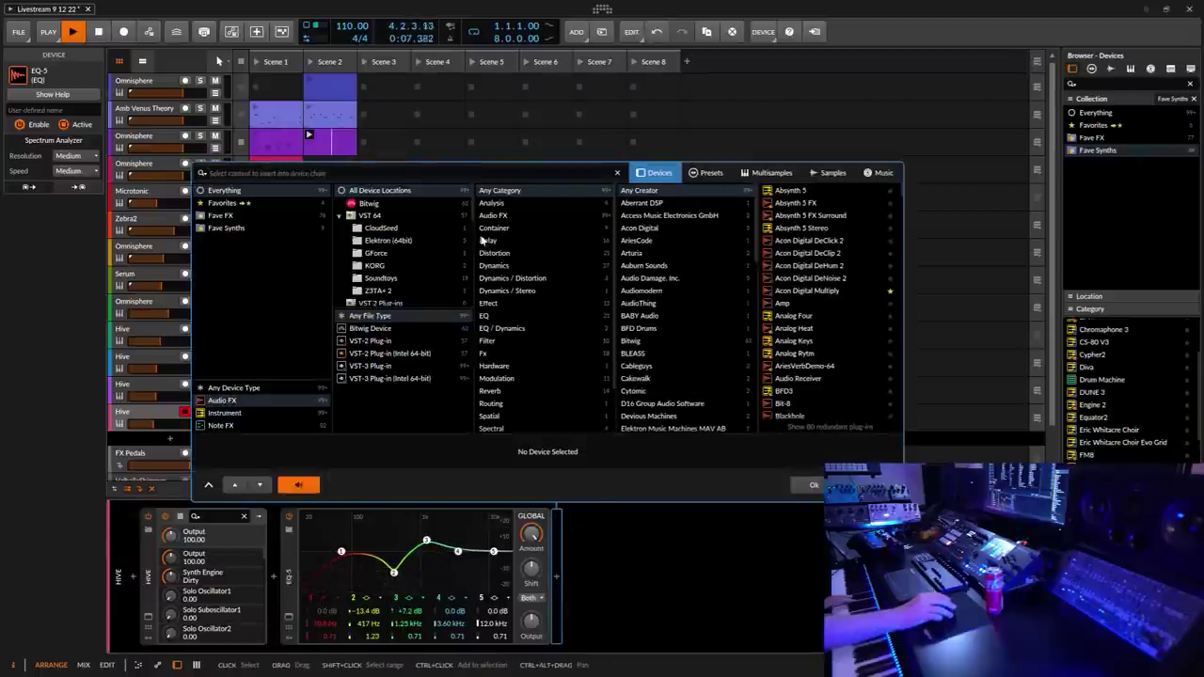
left_click(252, 215)
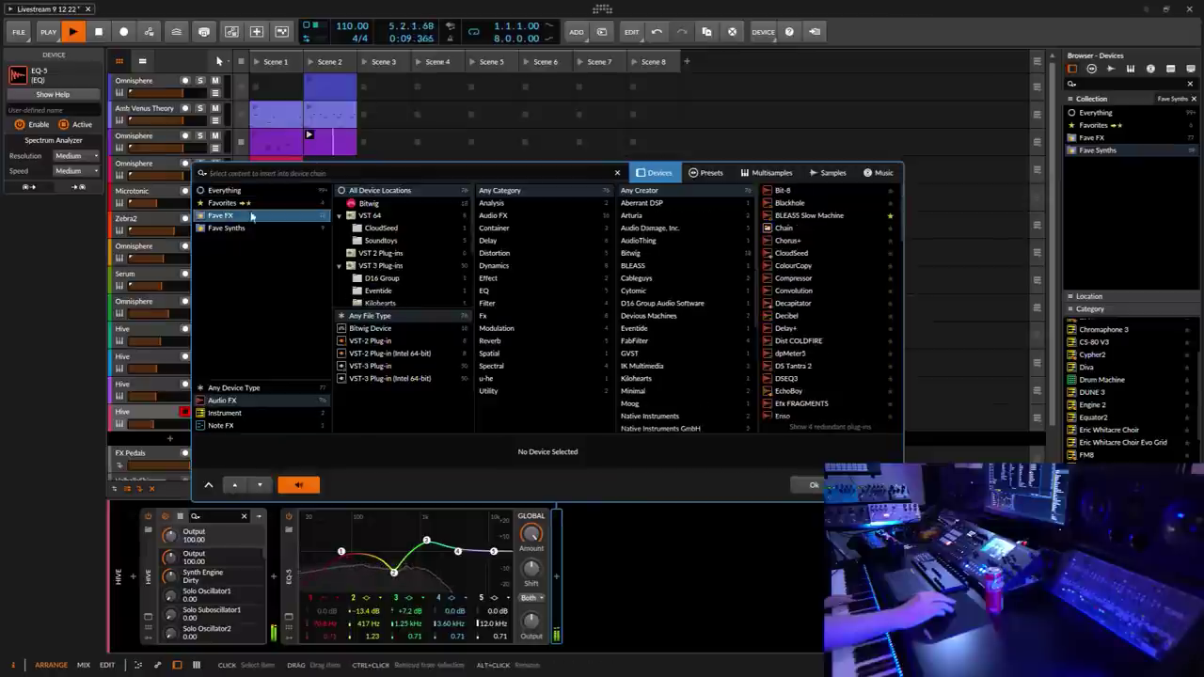
scroll(814, 348, "down", 2)
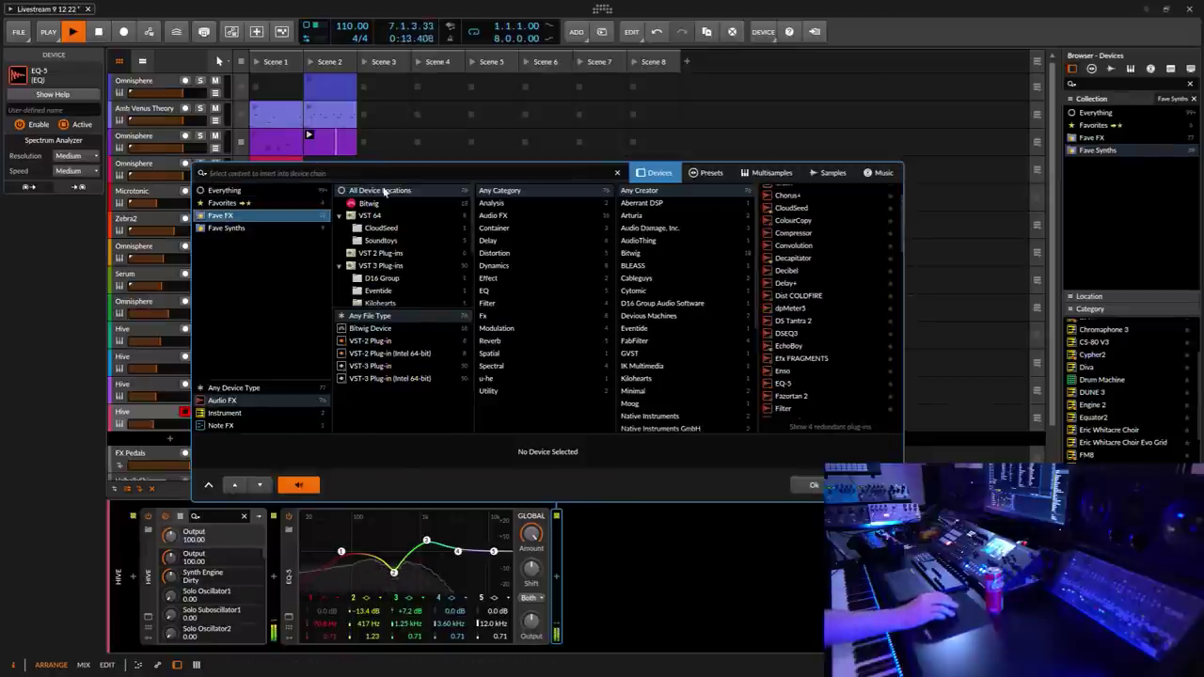
left_click(230, 192)
scroll(819, 348, "down", 6)
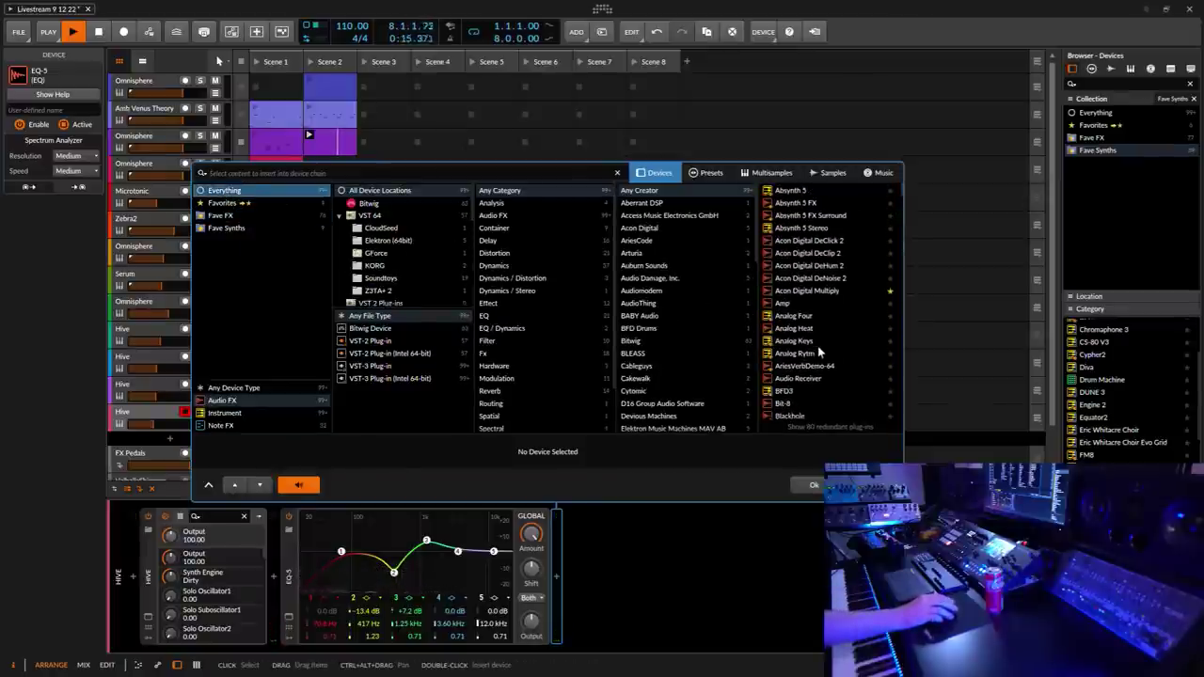
scroll(832, 372, "down", 8)
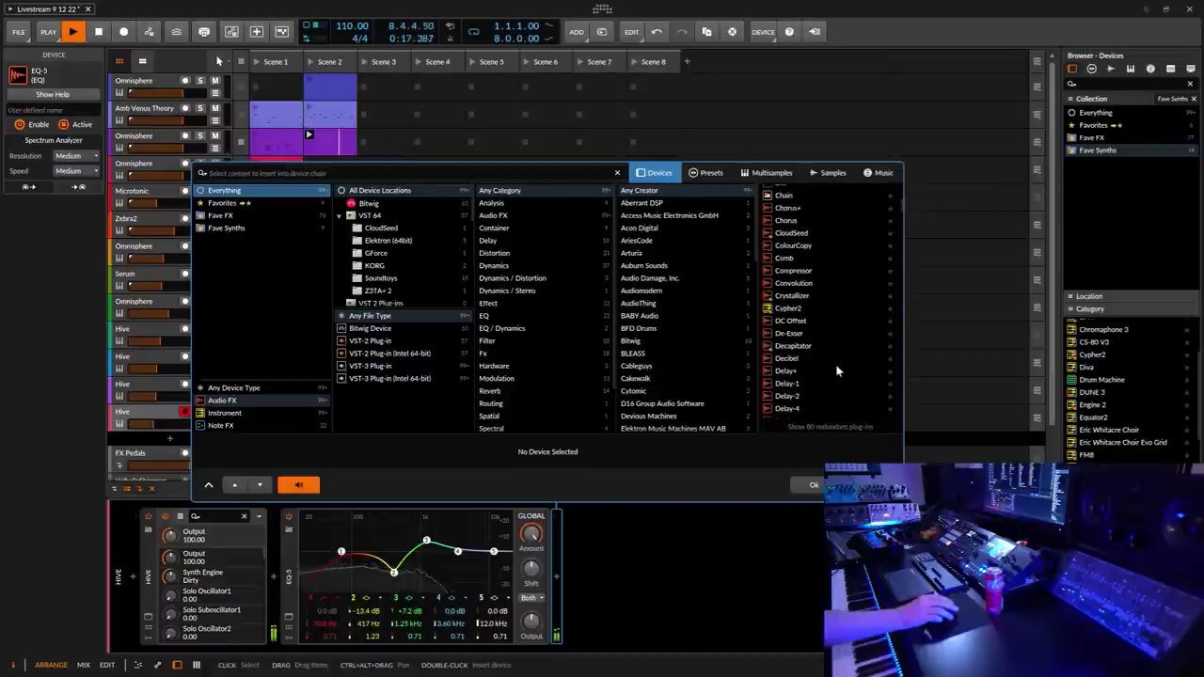
left_click(788, 350)
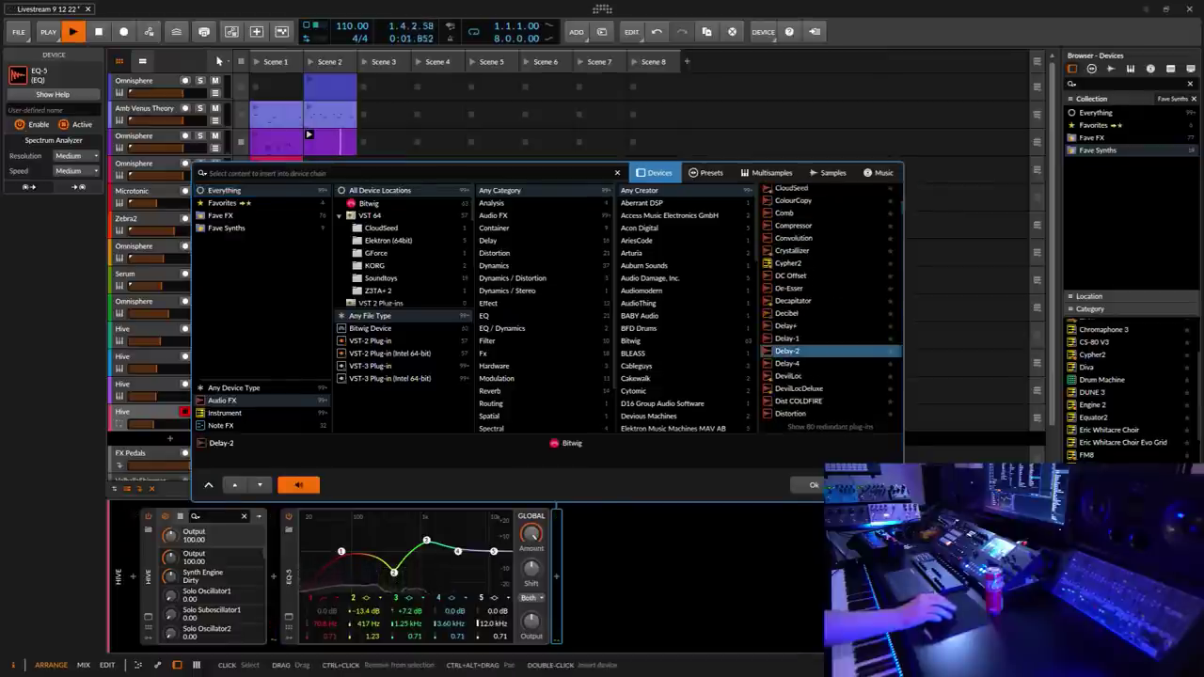
left_click(812, 484)
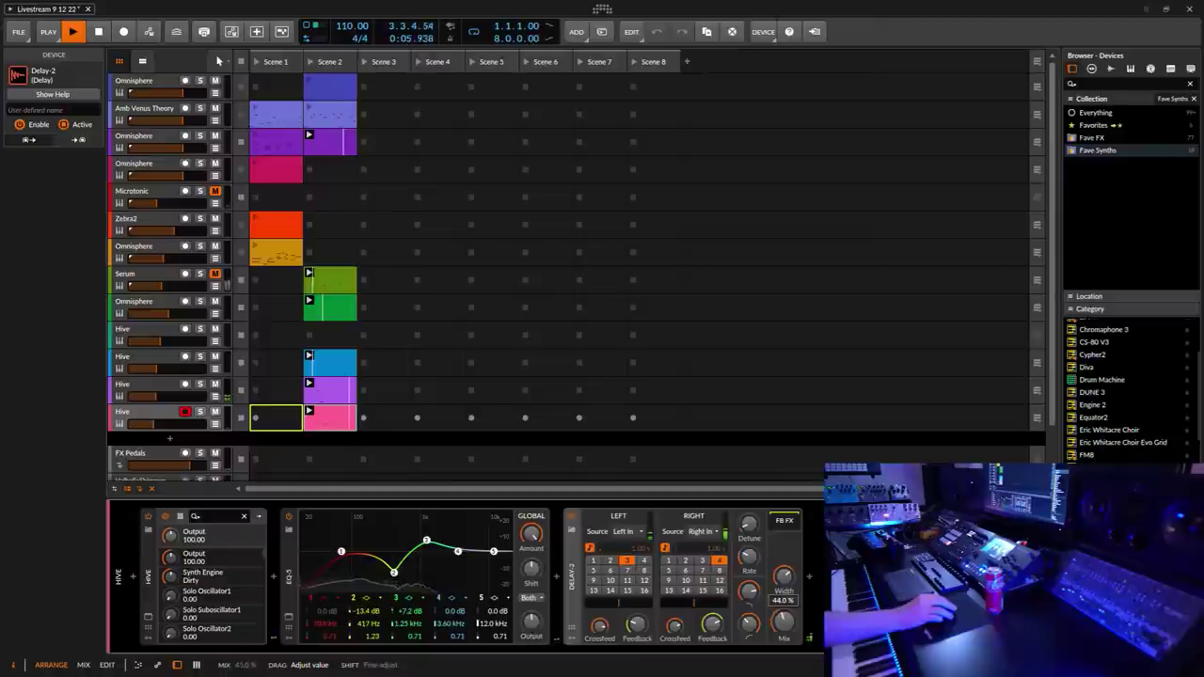
Step: Set the Delay-2 times to 4 on the left and 3 on the right, and adjust its mix level
left_click(701, 560)
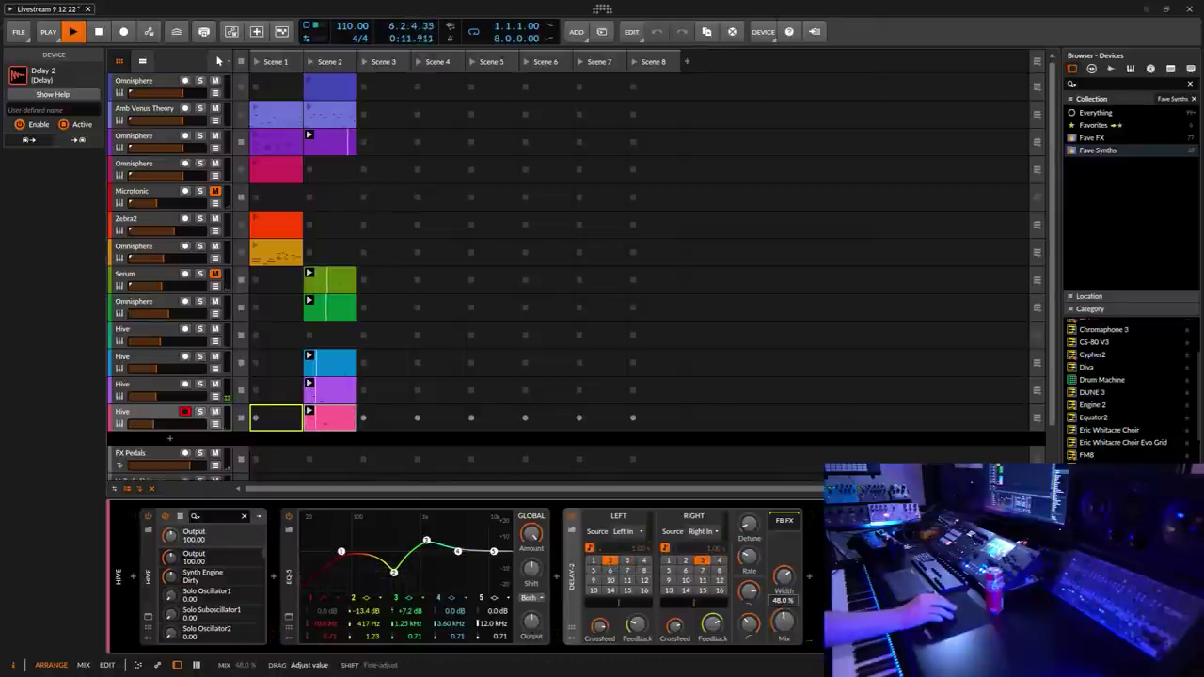
mouse_move(783, 619)
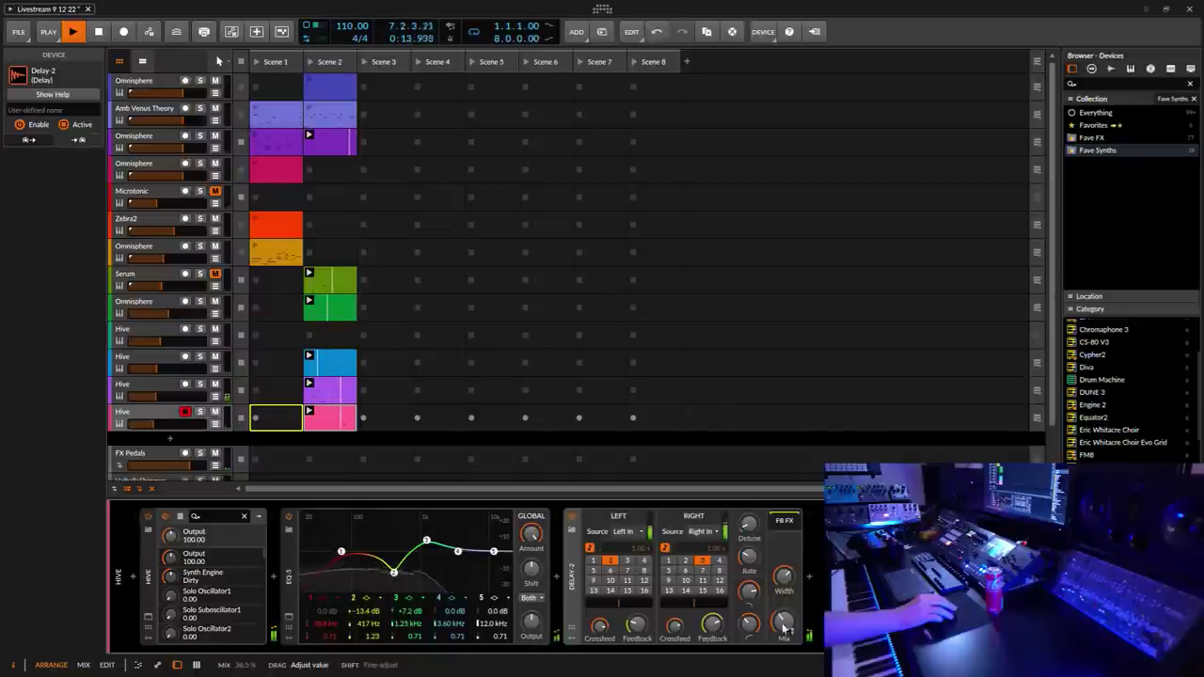
mouse_move(748, 591)
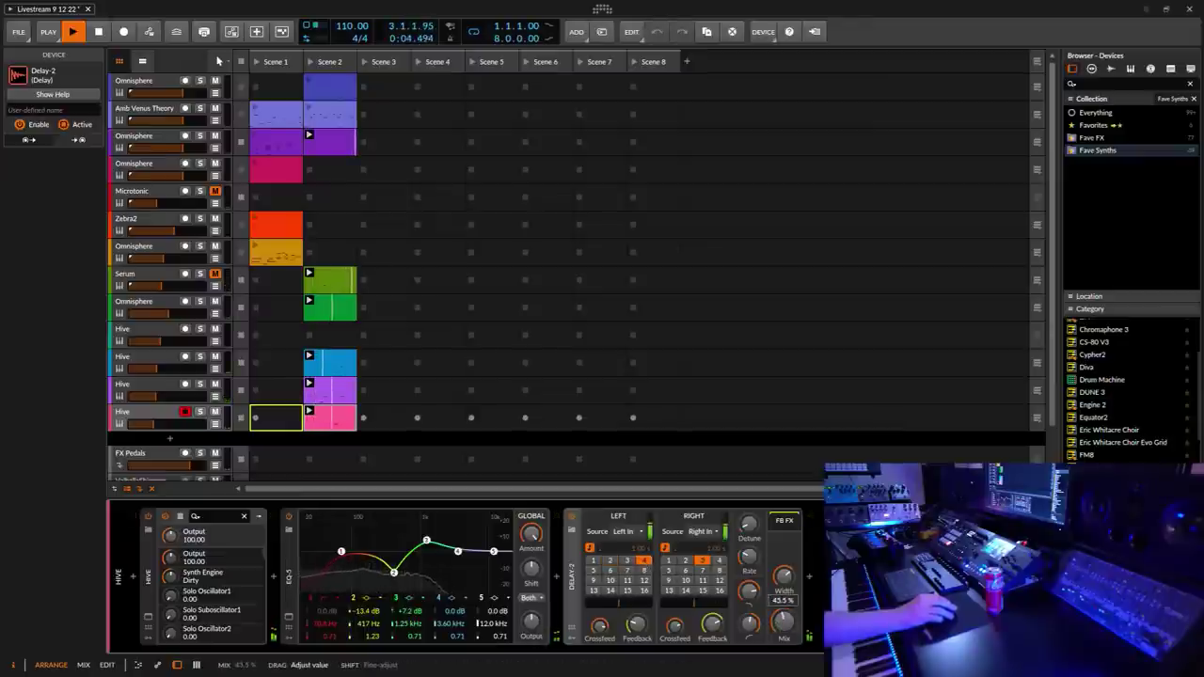
left_click_drag(784, 623, 784, 614)
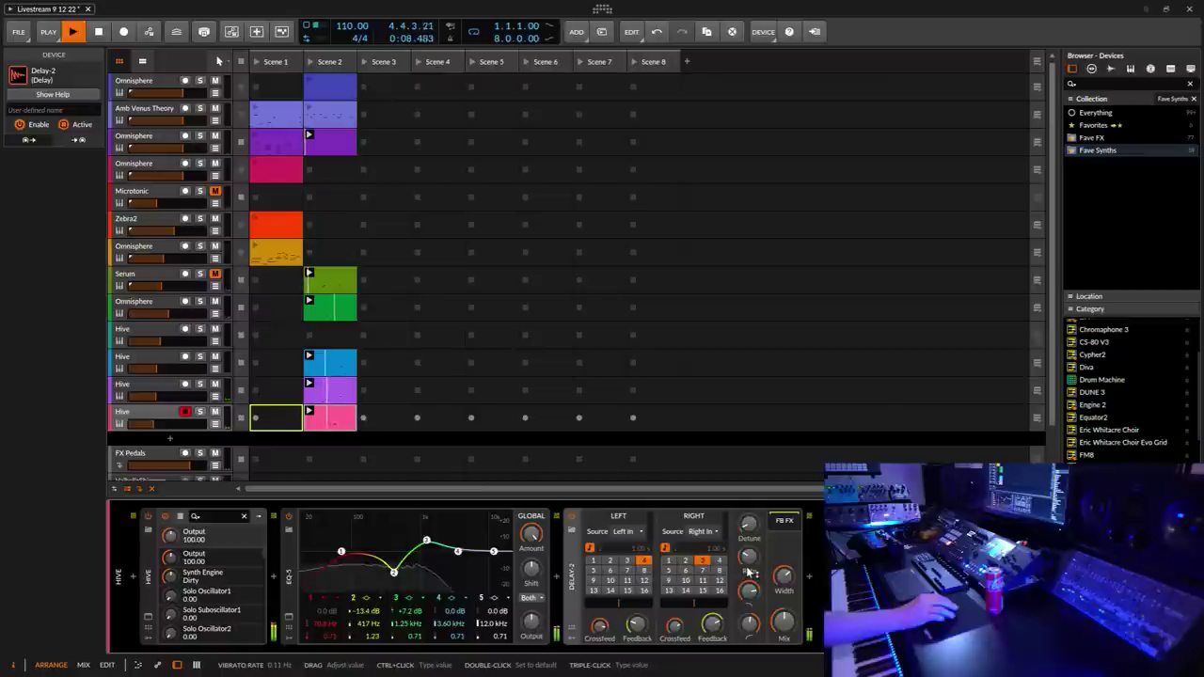
left_click_drag(783, 623, 784, 623)
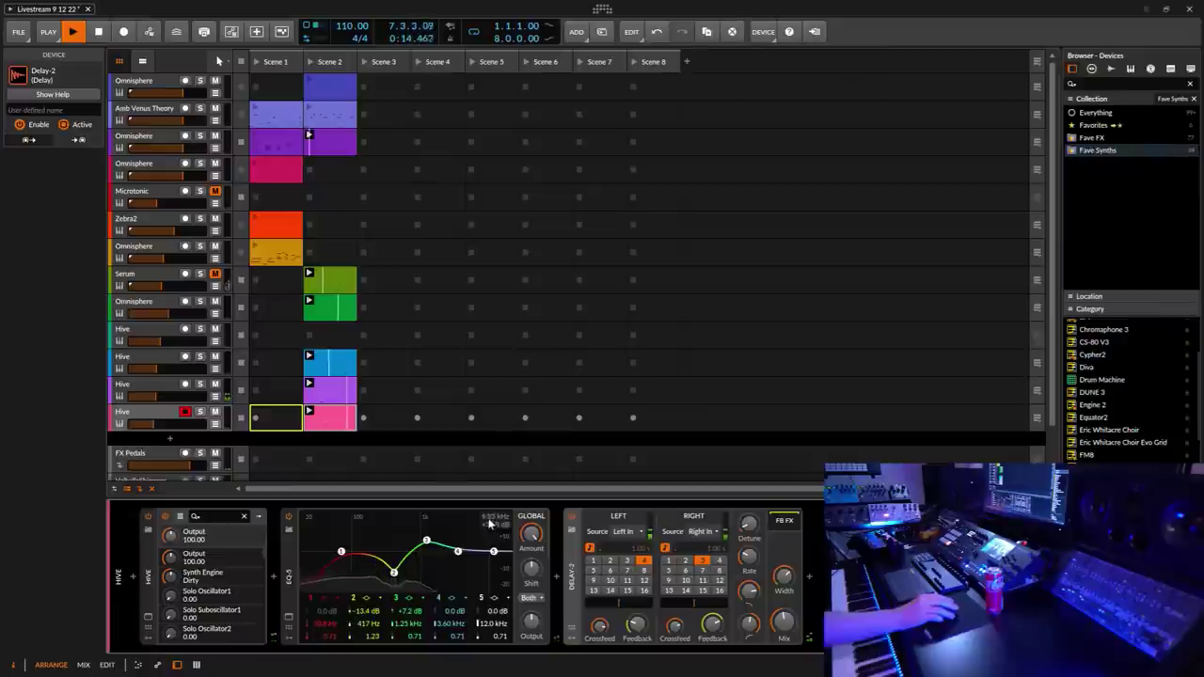
Step: Save the project and add a fifth Hive instrument track below the others
left_click(19, 34)
left_click(37, 88)
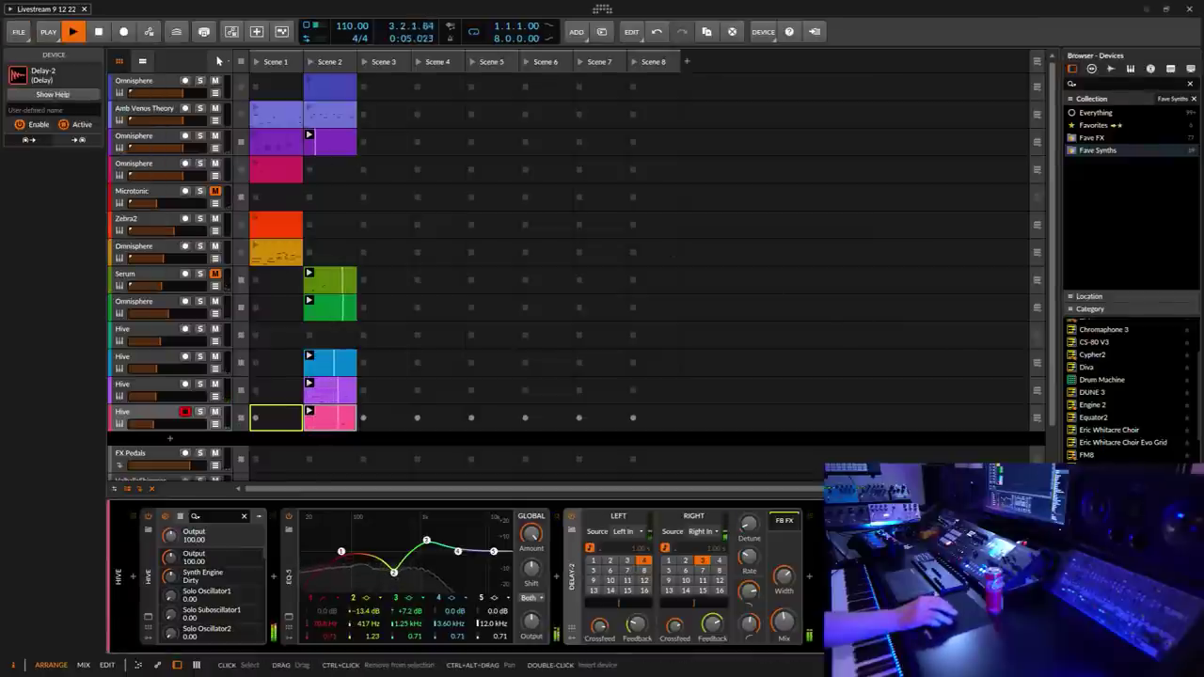
left_click(561, 431)
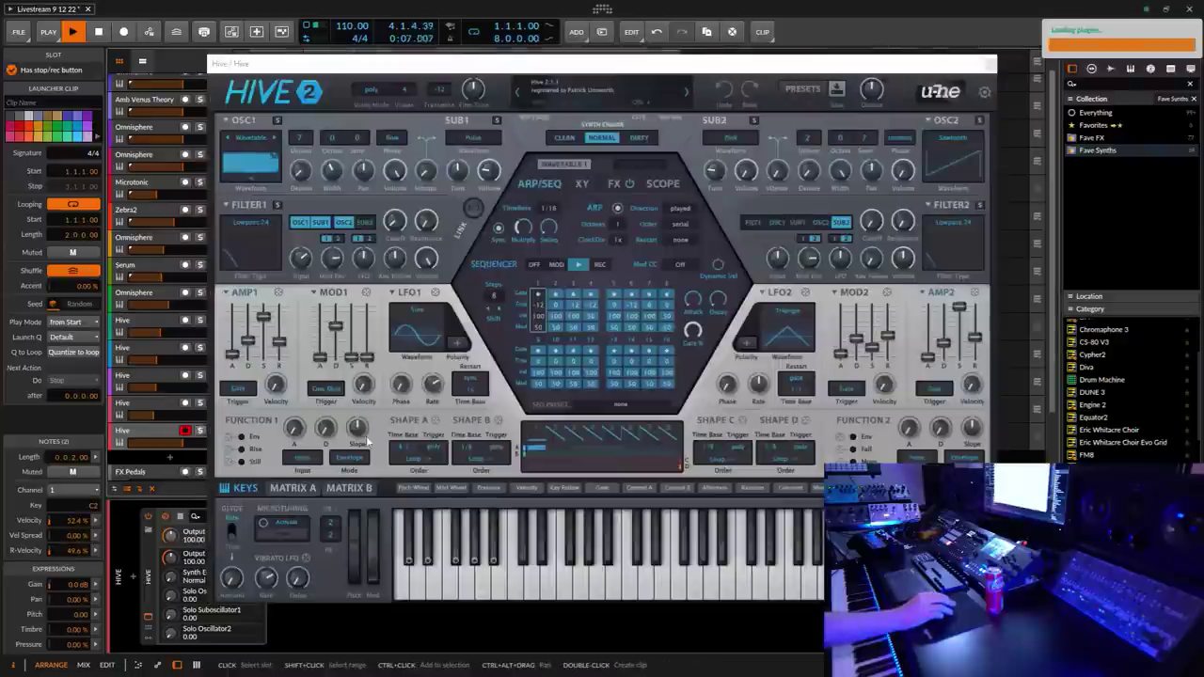
Step: Audition BJN Bots, BJN Grit and BJN Supreme from Hive's 01 Basses folder, load BL Polymer Tubes and close the plugin window
left_click(803, 89)
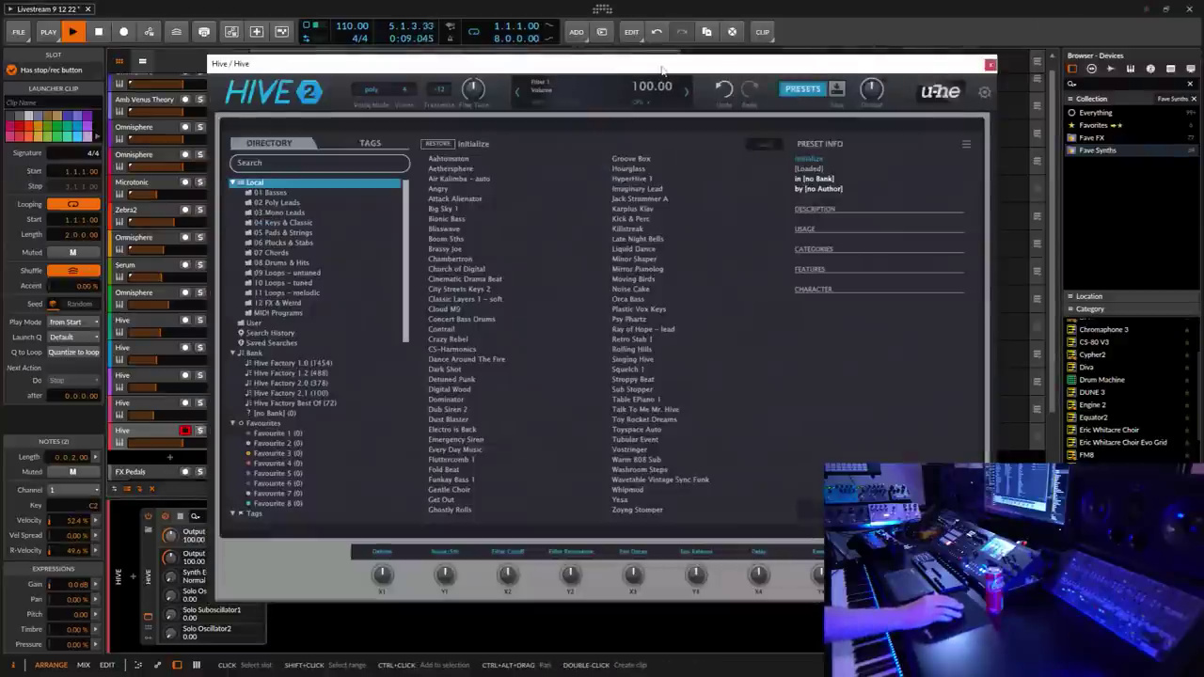
left_click_drag(662, 70, 780, 74)
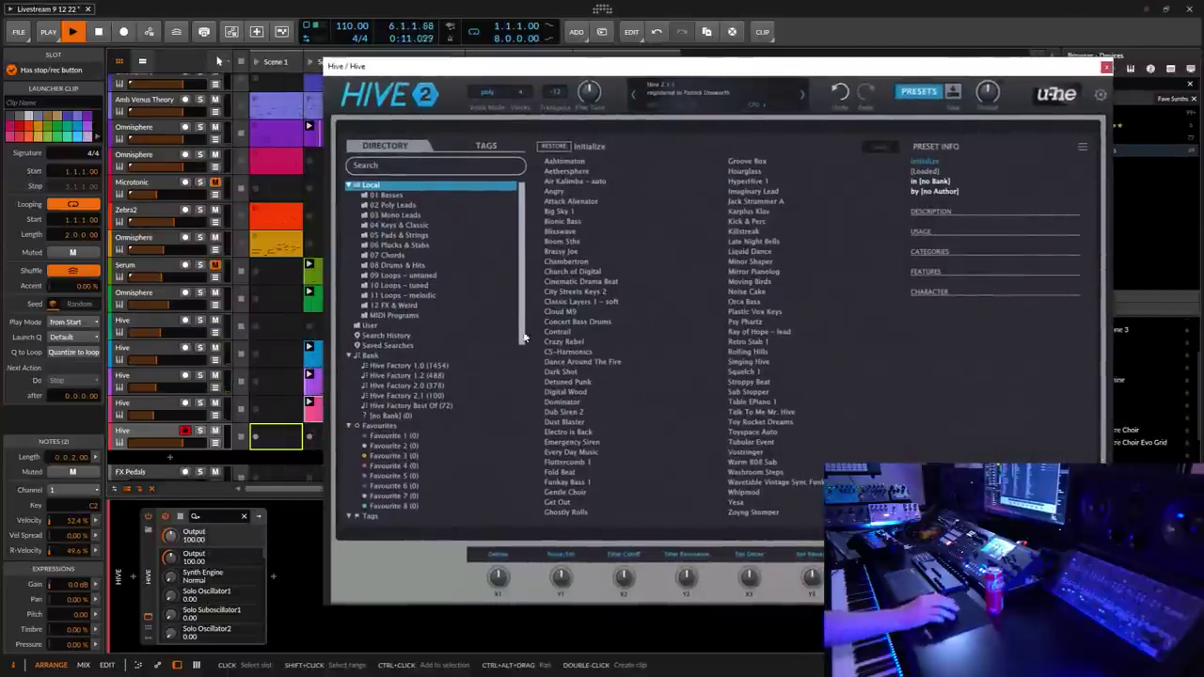
left_click(386, 195)
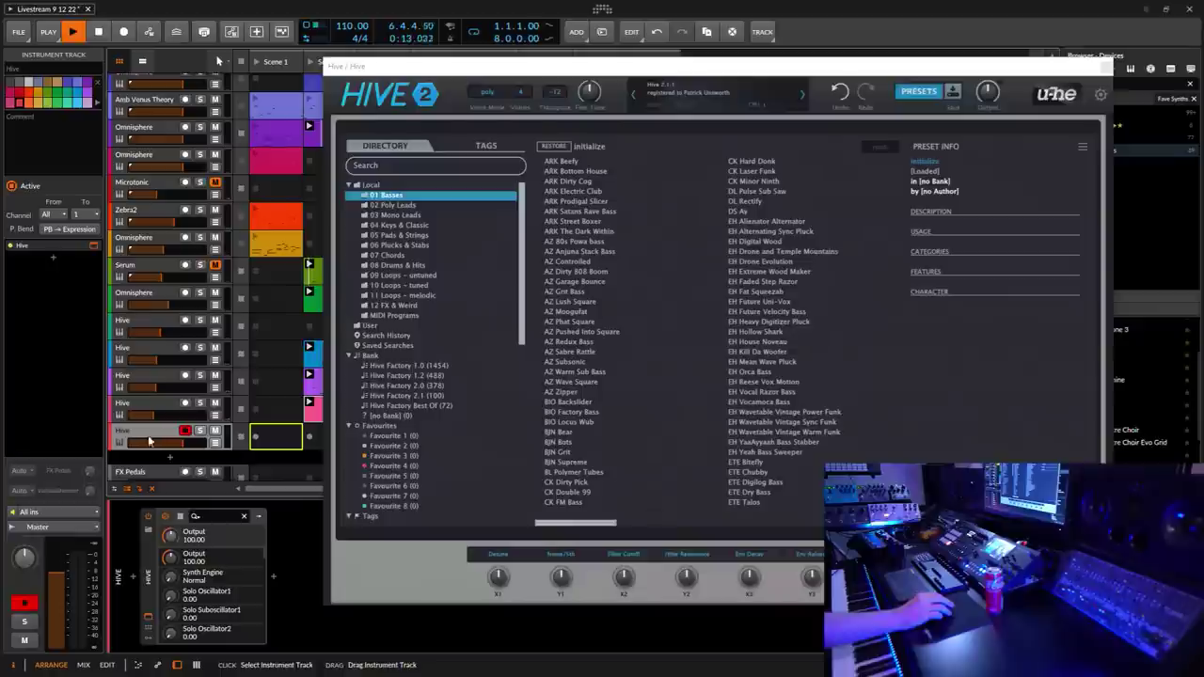
left_click(562, 444)
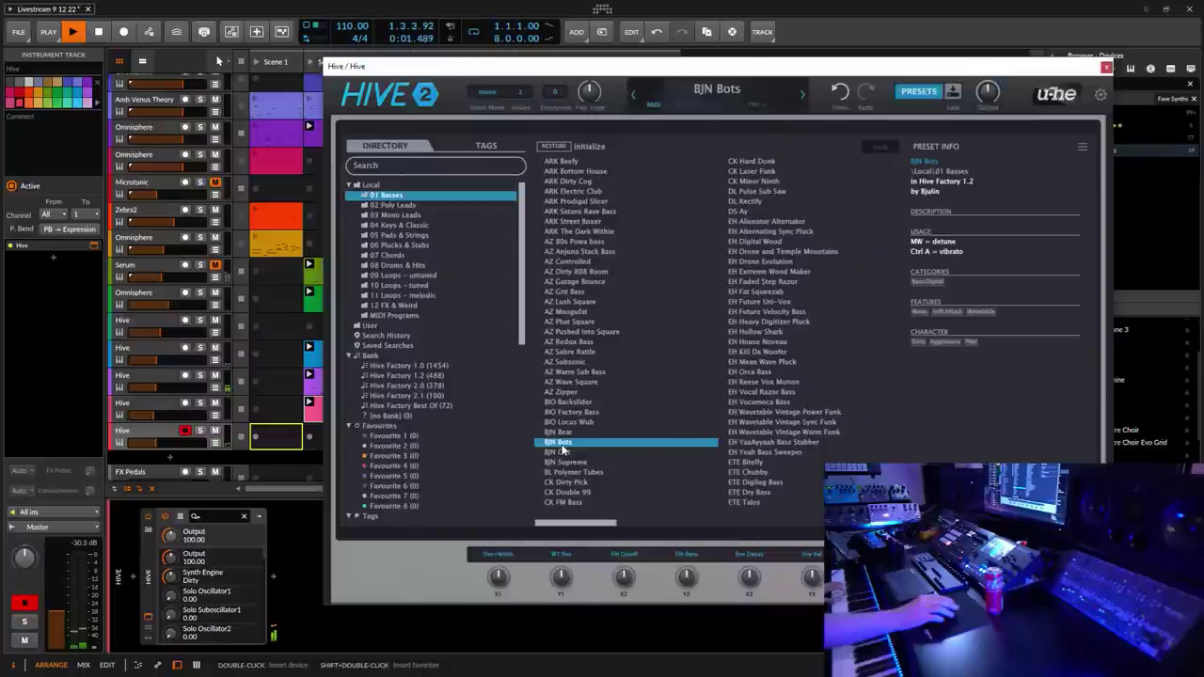
left_click(563, 453)
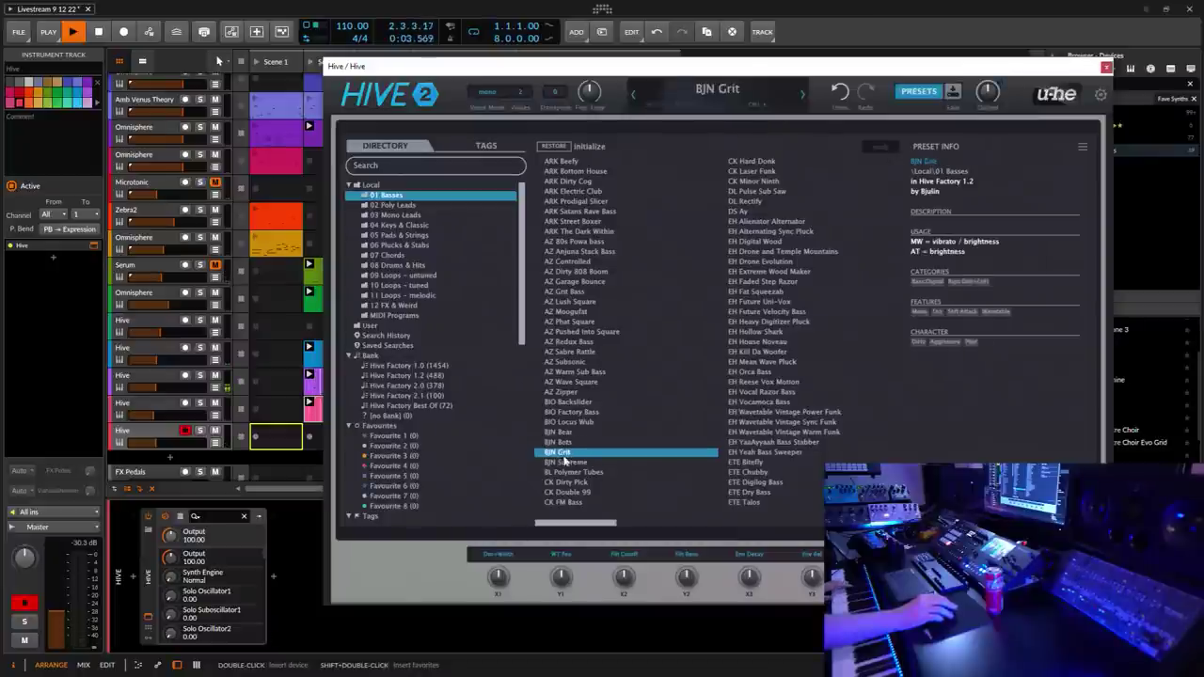
left_click(568, 463)
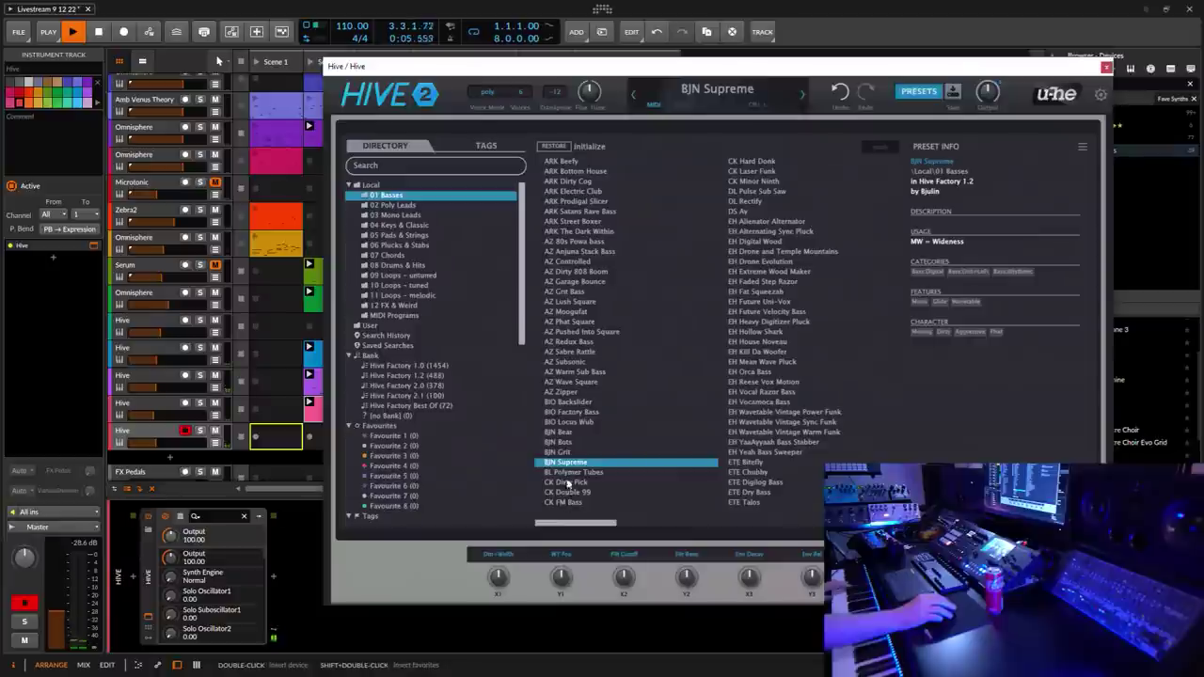
key("Down")
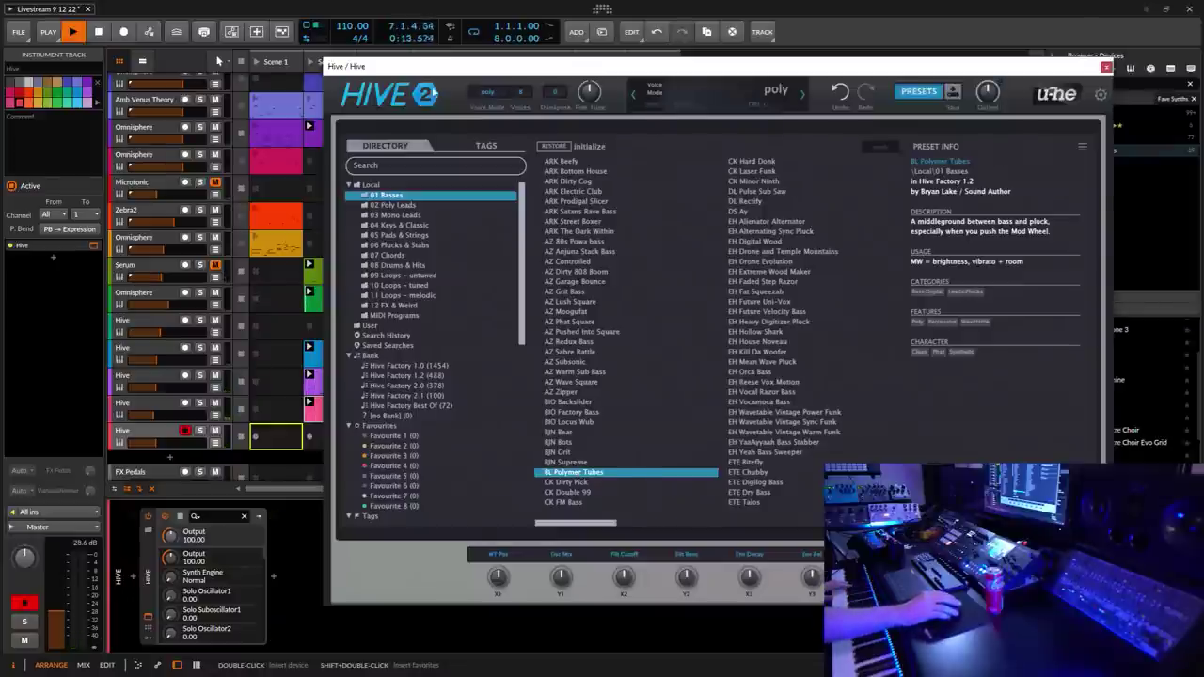
left_click(1108, 69)
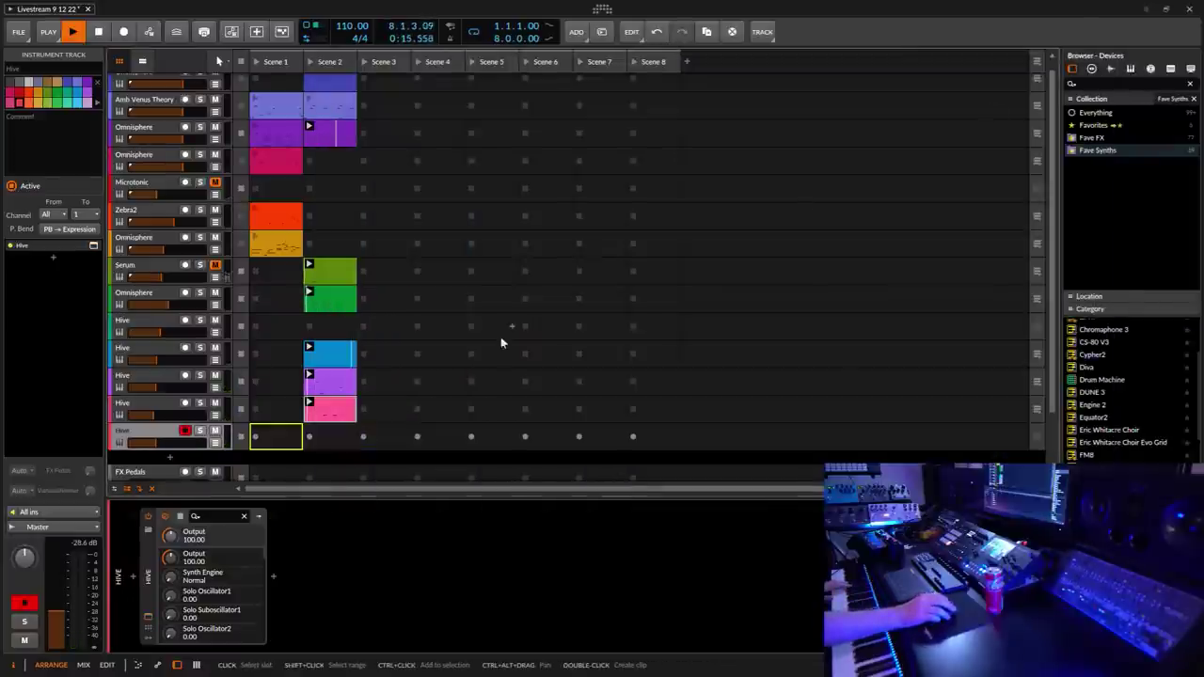
Step: Record a bass clip in the Scene 2 slot of the lowest Hive track and overdub extra notes in several passes
left_click(310, 438)
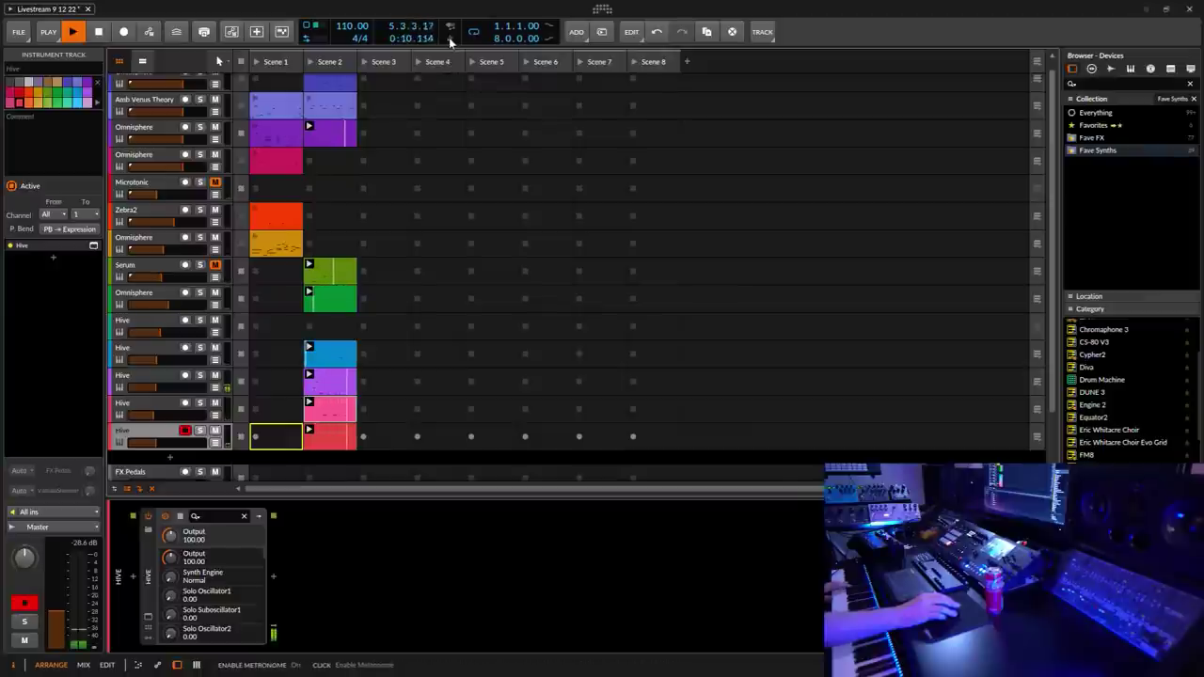
left_click(256, 34)
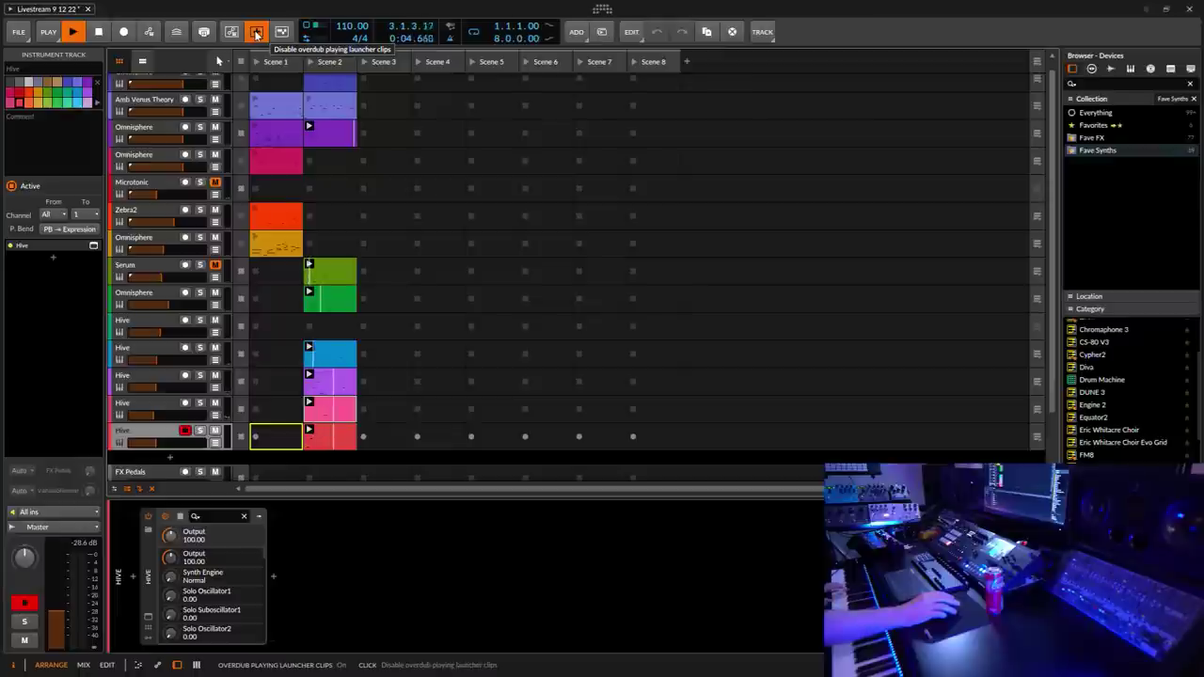
left_click(256, 34)
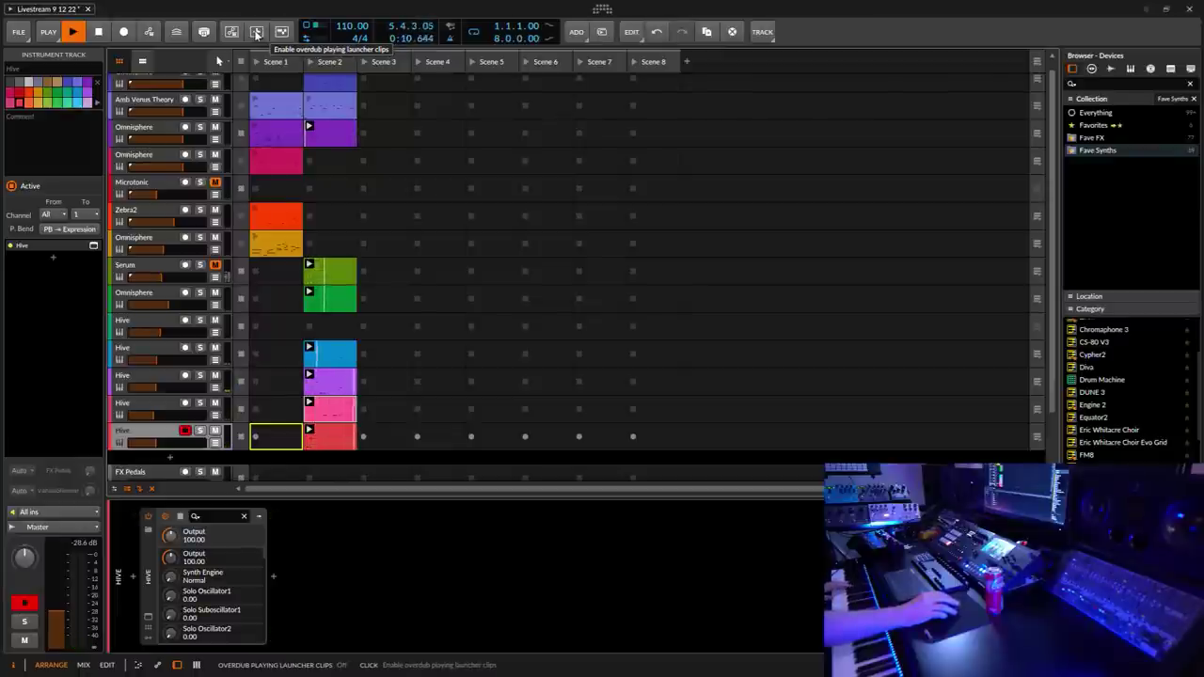
left_click(255, 34)
left_click(256, 34)
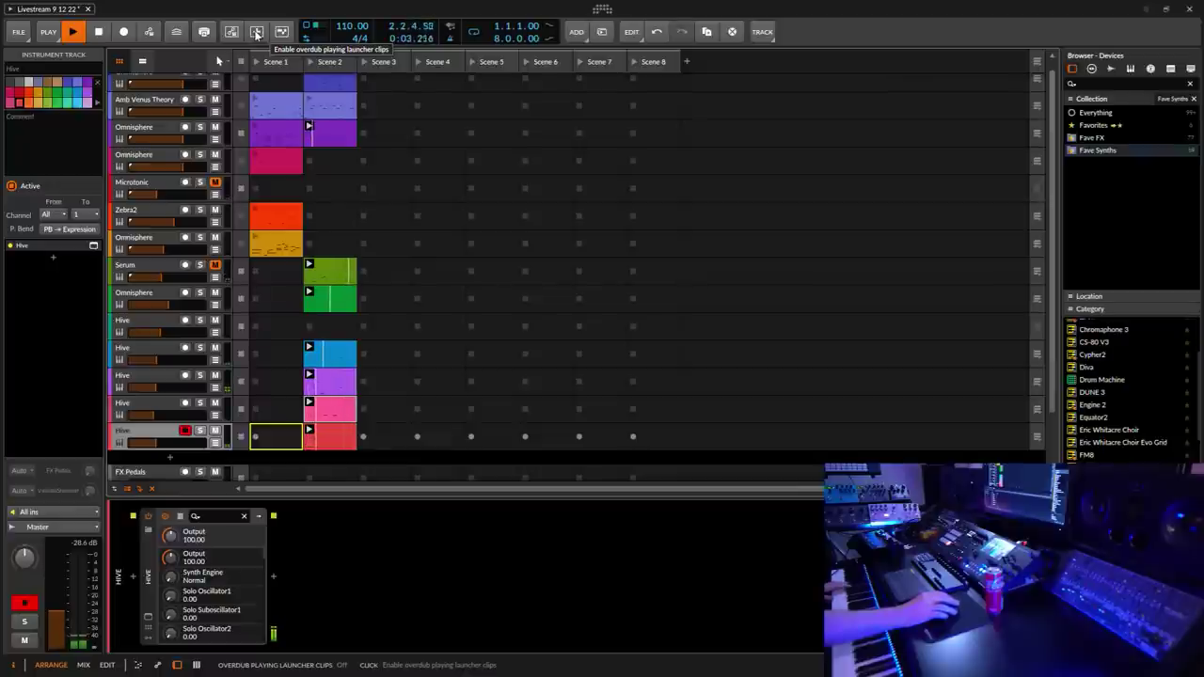
left_click(255, 32)
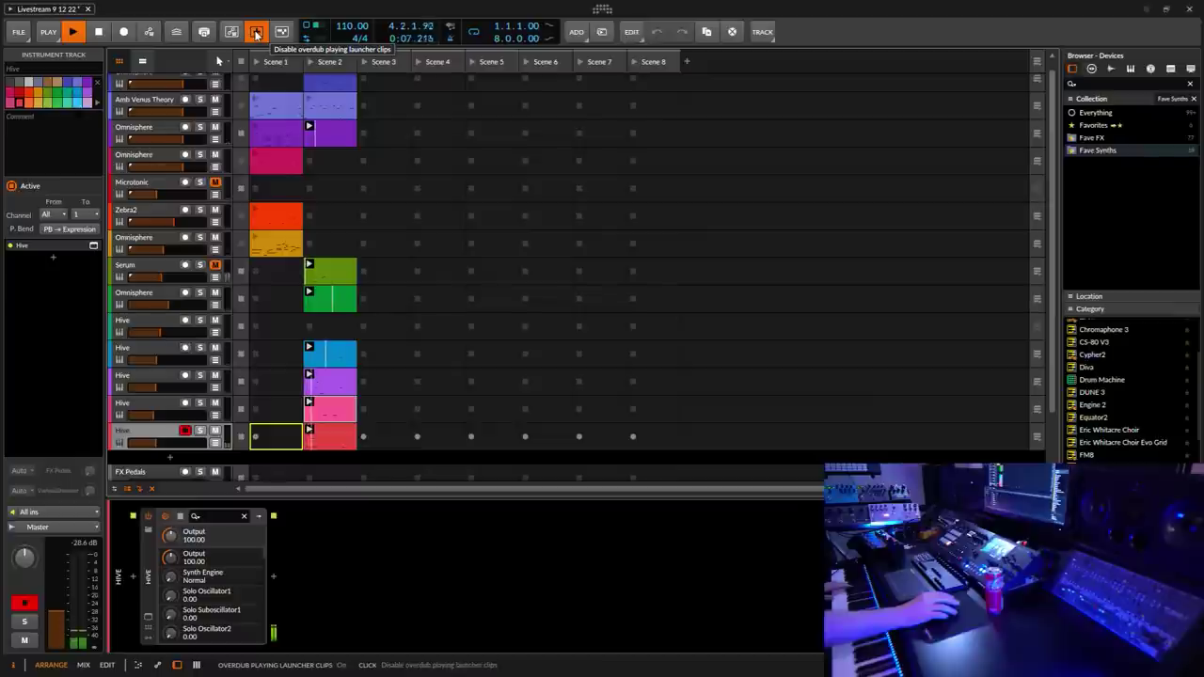
left_click(256, 32)
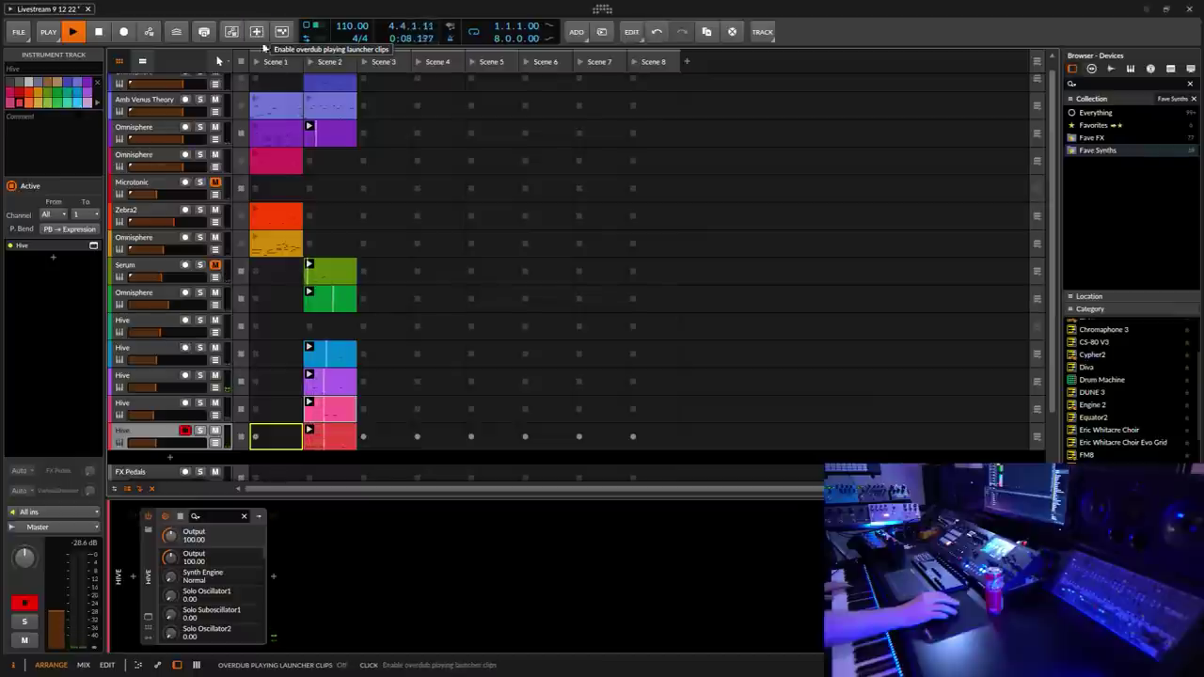
Step: Open the new Hive clip with its velocity lane shown and move its last C2 note to start at 2.3.1
double_click(345, 440)
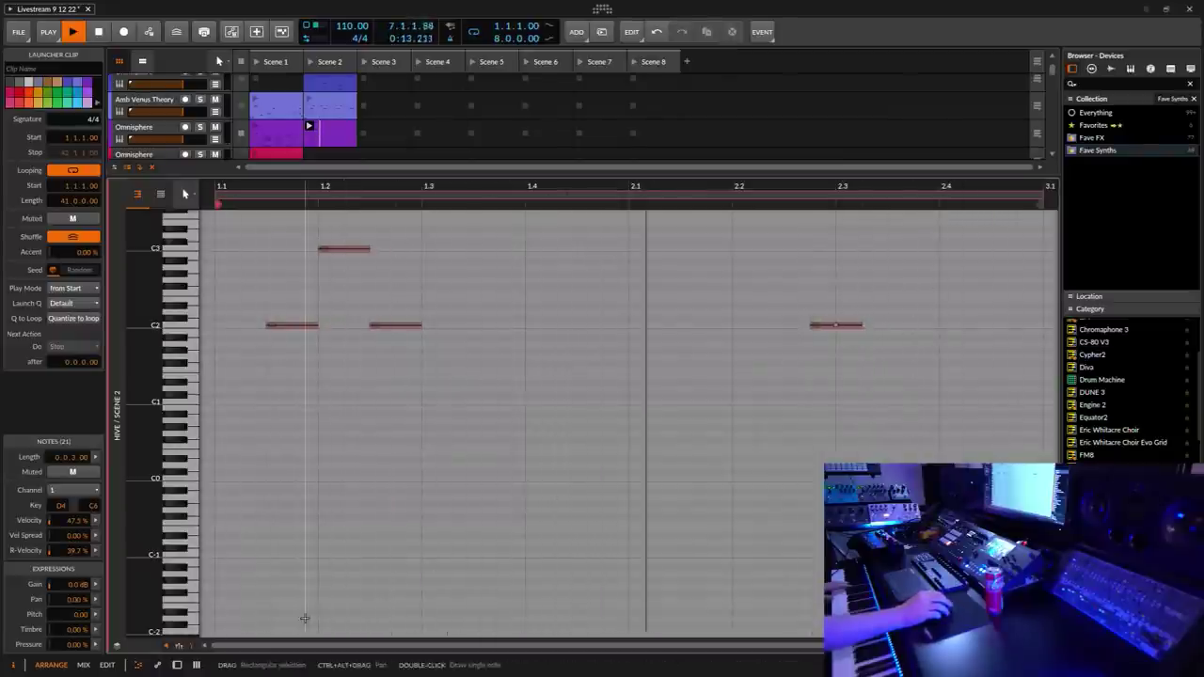
left_click(179, 646)
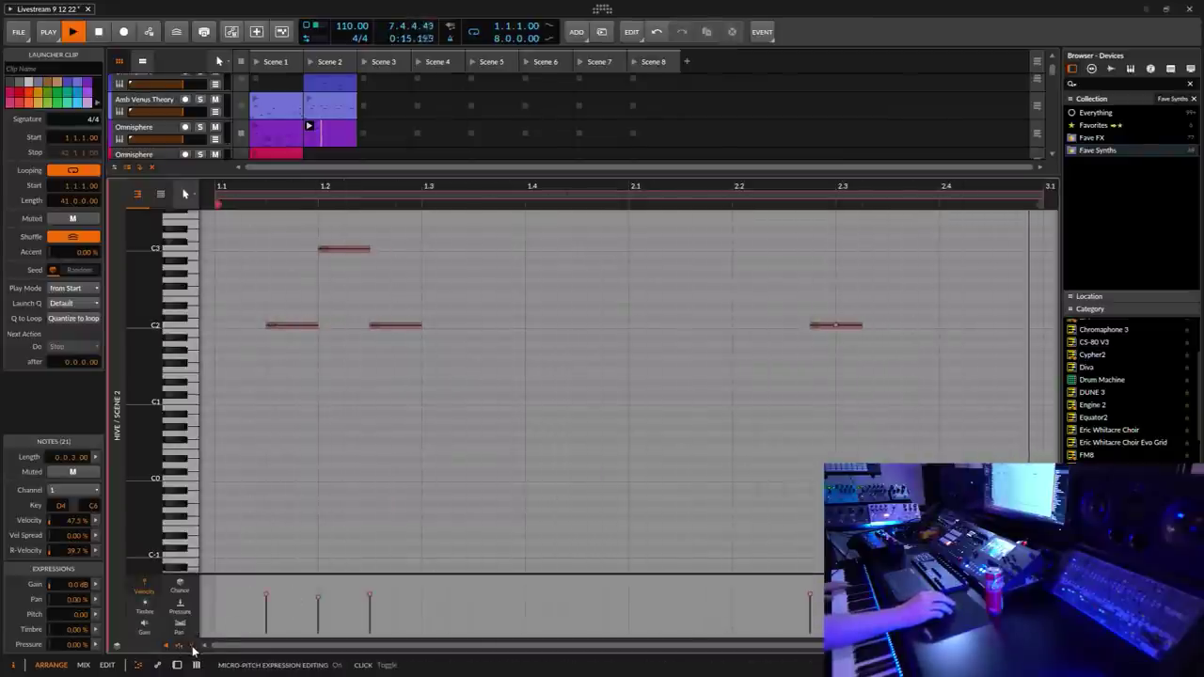
left_click(842, 327)
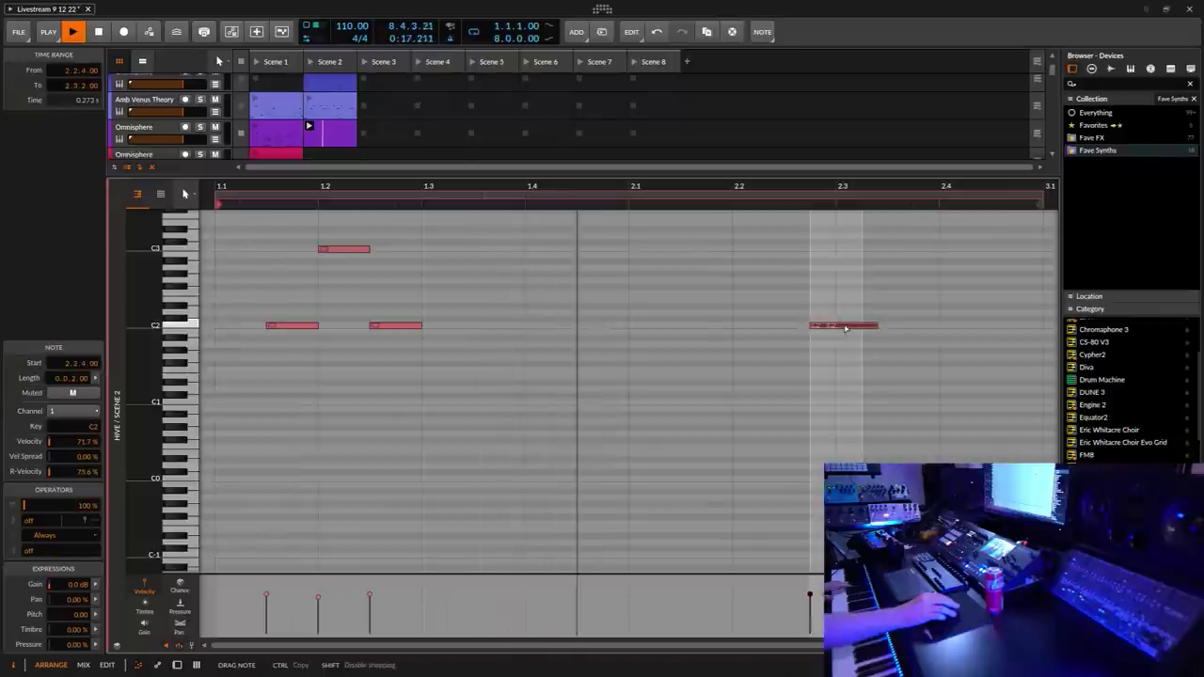
key("Right")
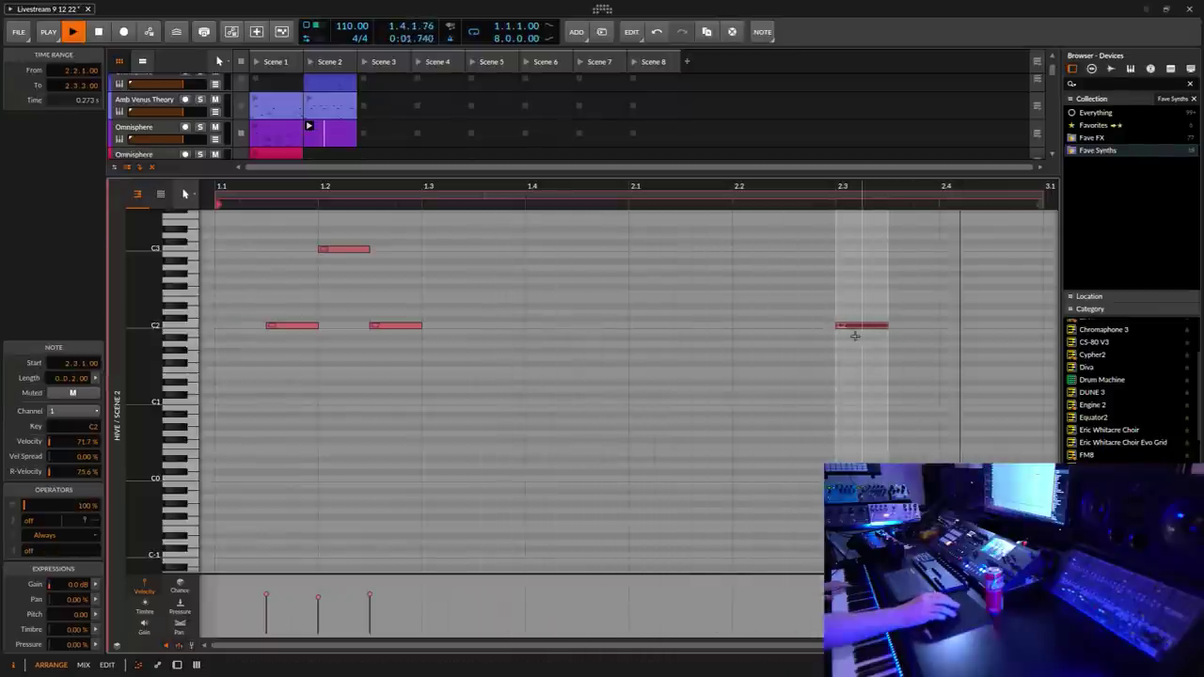
key("Right")
key("Right")
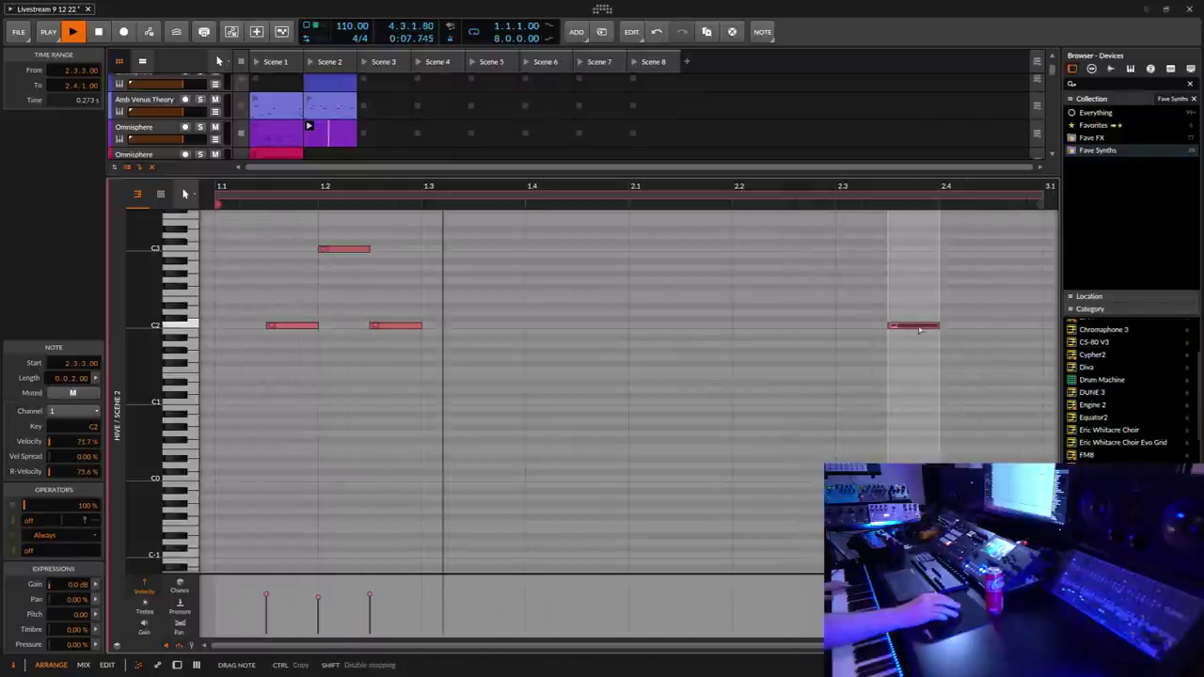
key("Right")
key("Right")
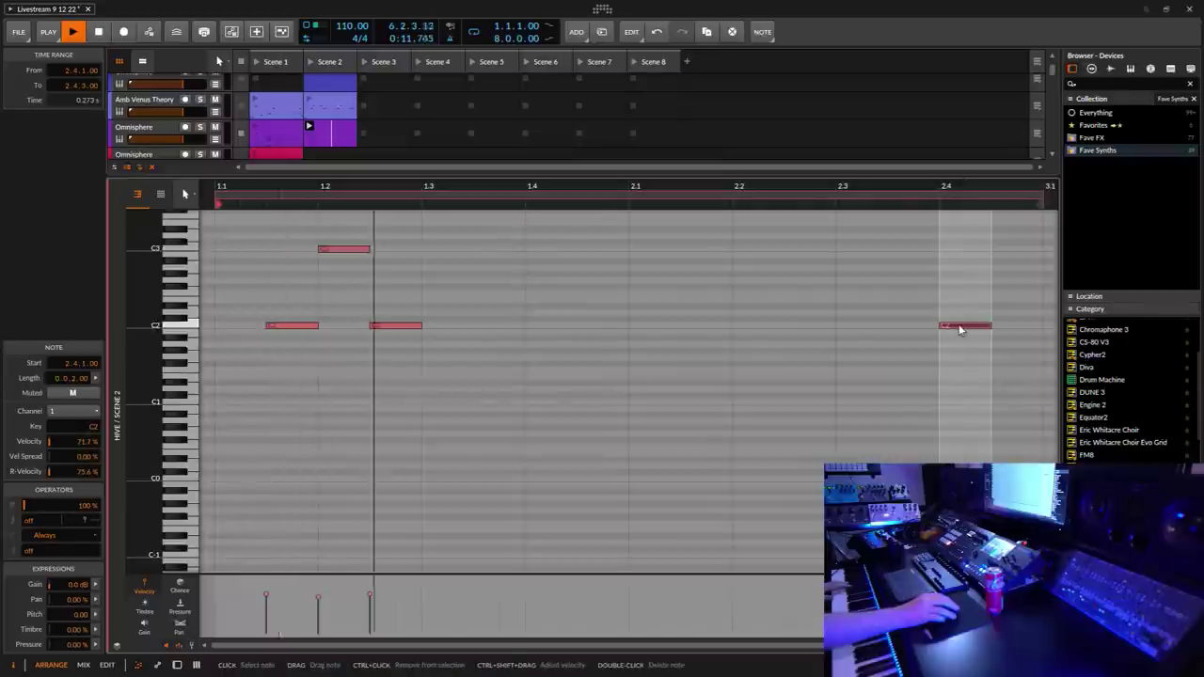
key("Left")
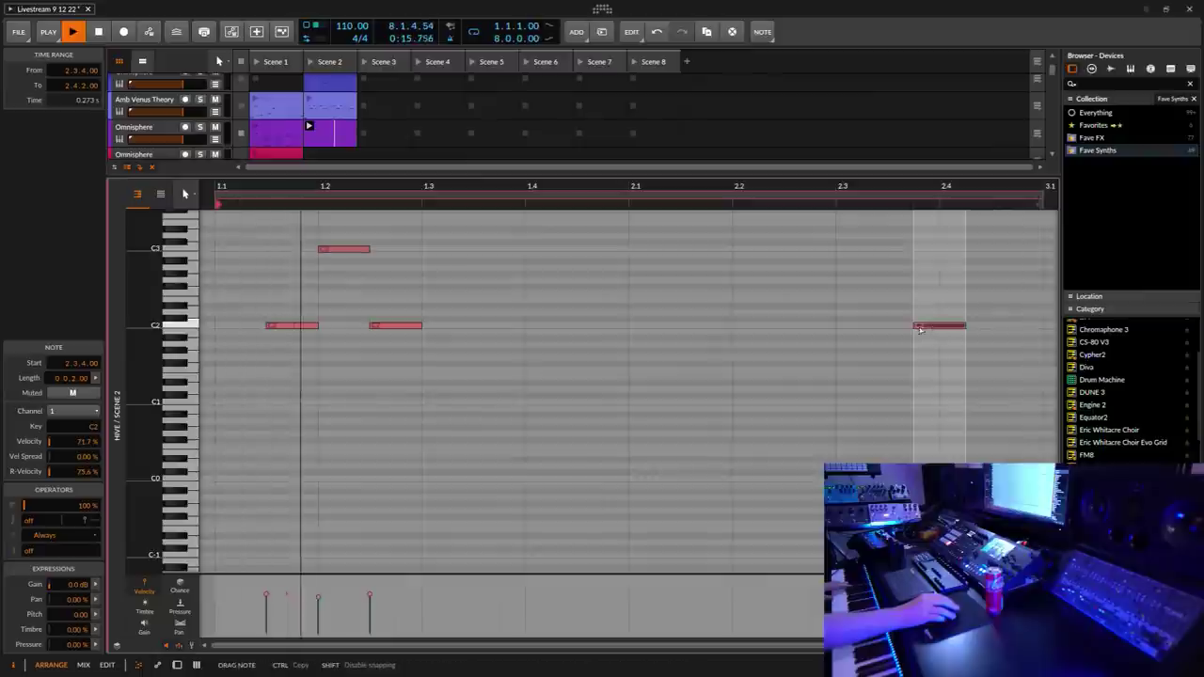
left_click_drag(920, 328, 841, 329)
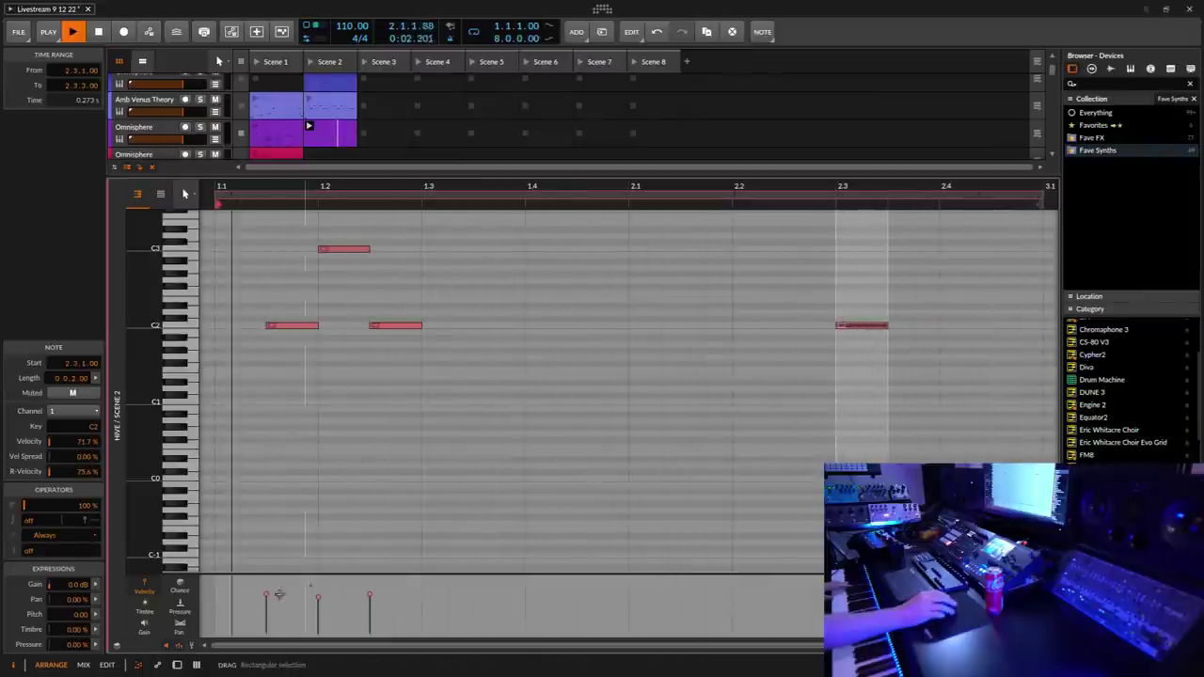
Step: Return to the device view and lower the lowest Hive track's volume to about -20.8 dB
left_click(177, 665)
left_click(162, 431)
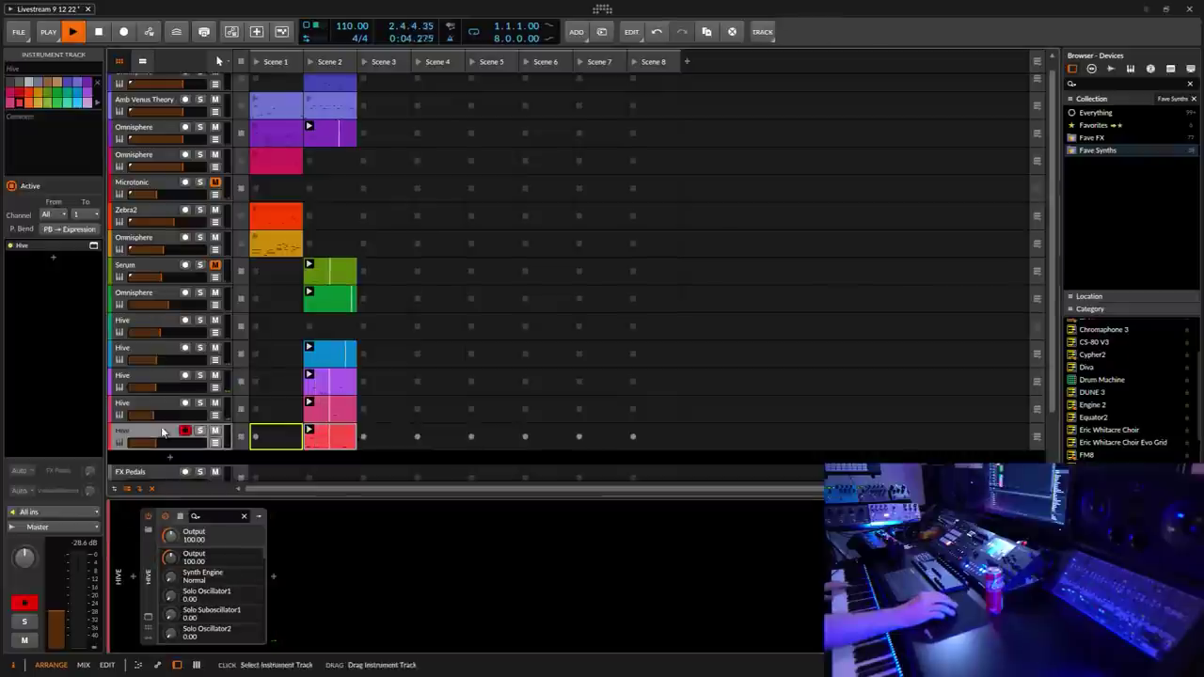
mouse_move(13, 528)
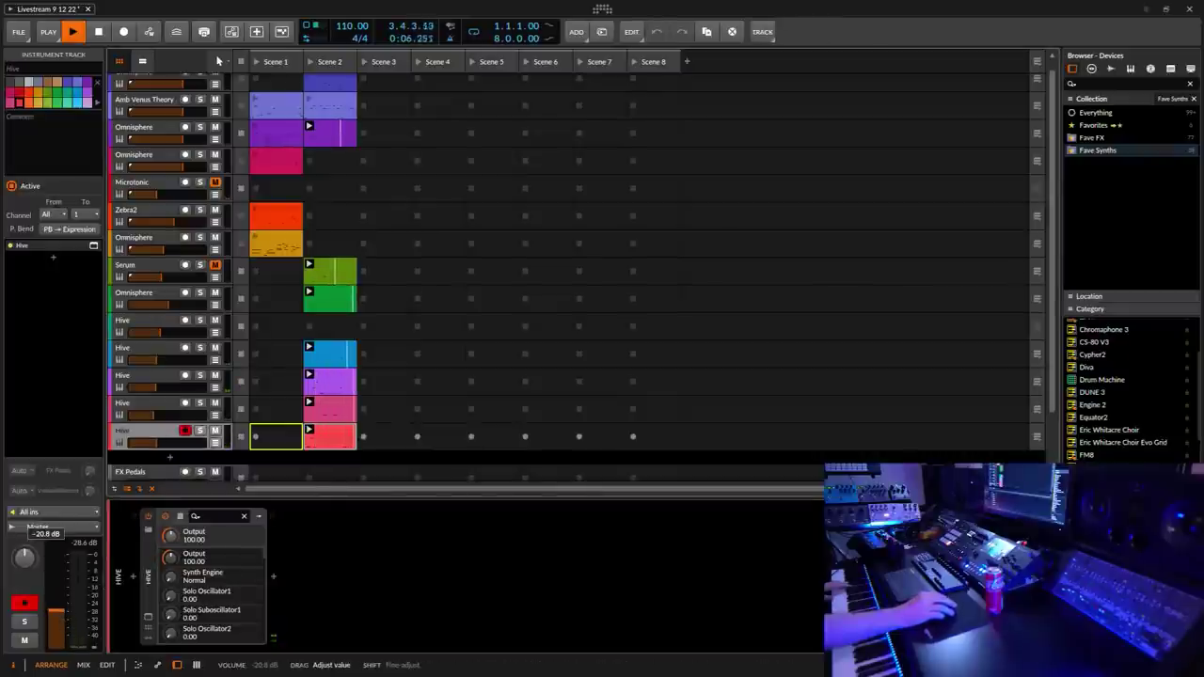
left_click_drag(13, 528, 13, 532)
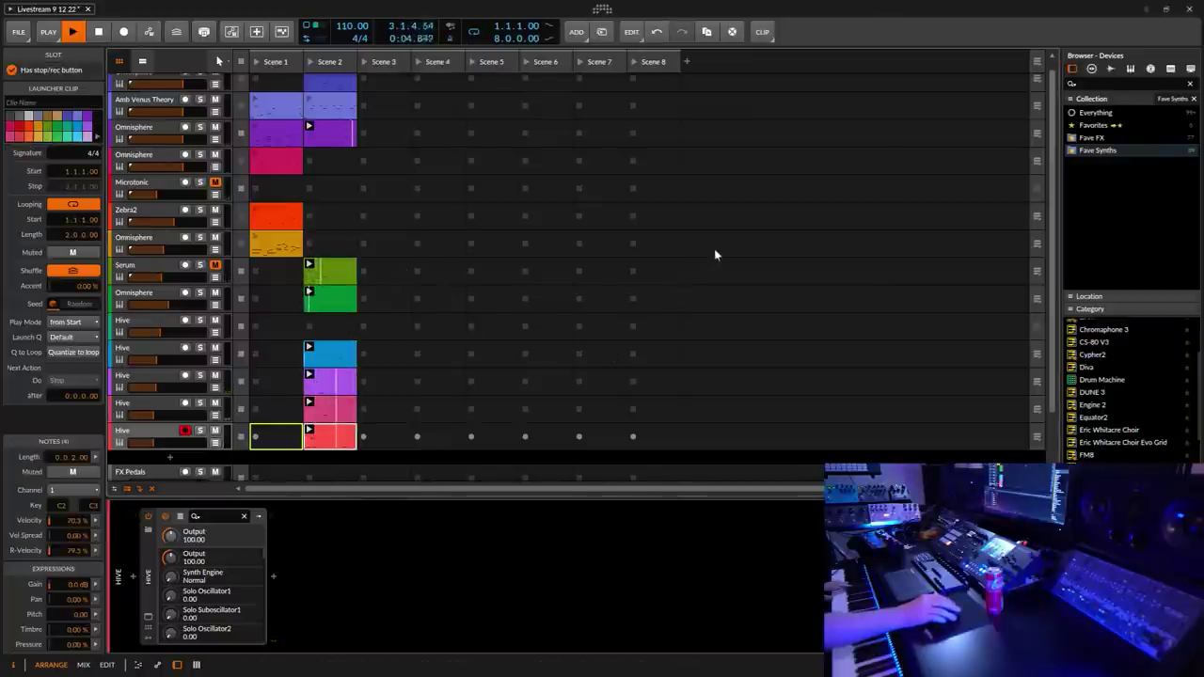
Step: Move the Serum, Omnisphere and Hive clips from Scene 2 to Scene 3, including the purple Omnisphere clip
left_click_drag(310, 402, 407, 274)
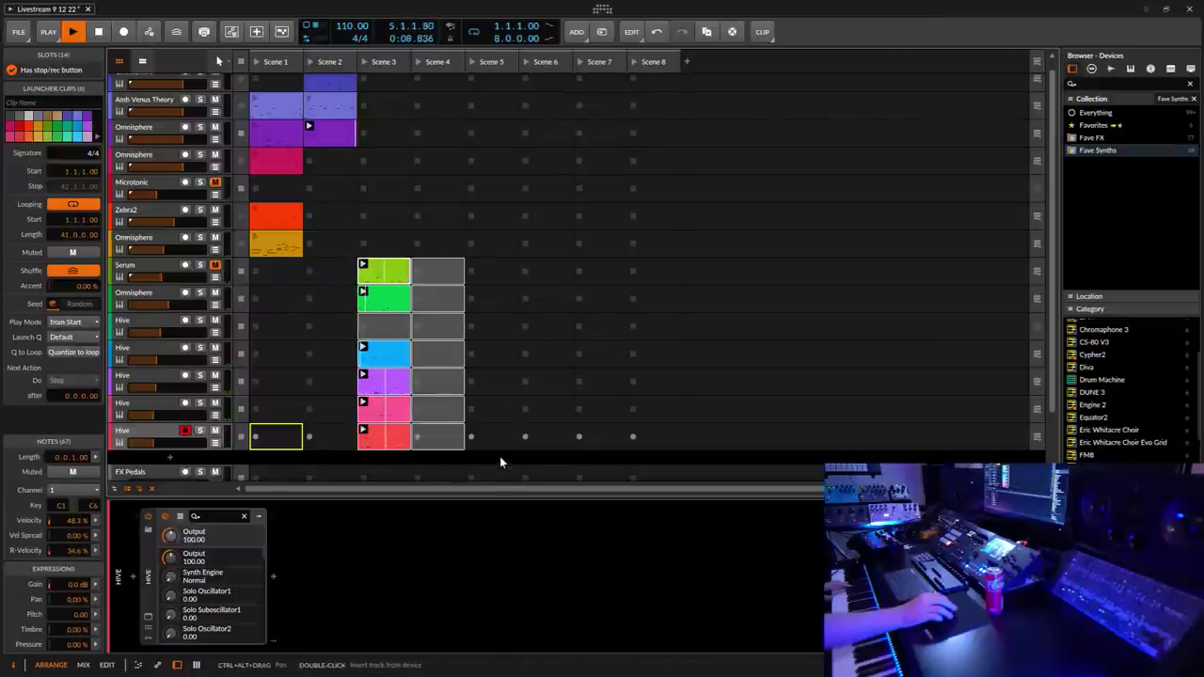
left_click_drag(322, 134, 376, 136)
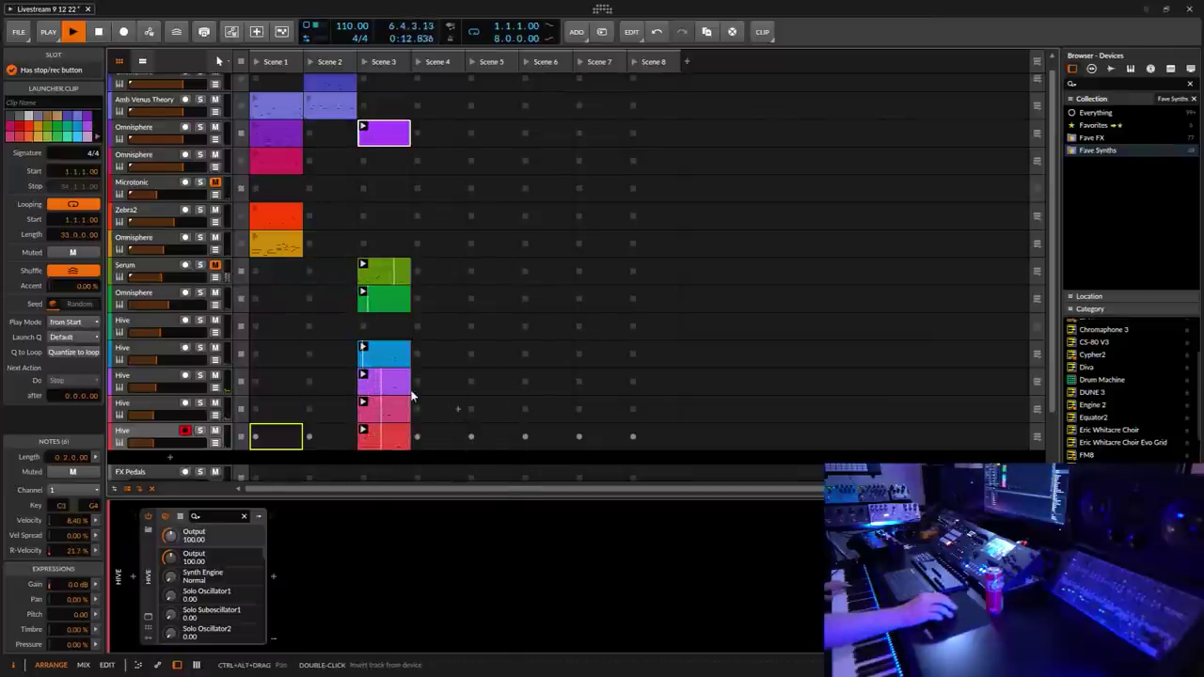
Step: Select the Amb Venus Theory drum track and record a new clip in its Scene 3 slot
scroll(424, 376, "up", 1)
left_click(162, 111)
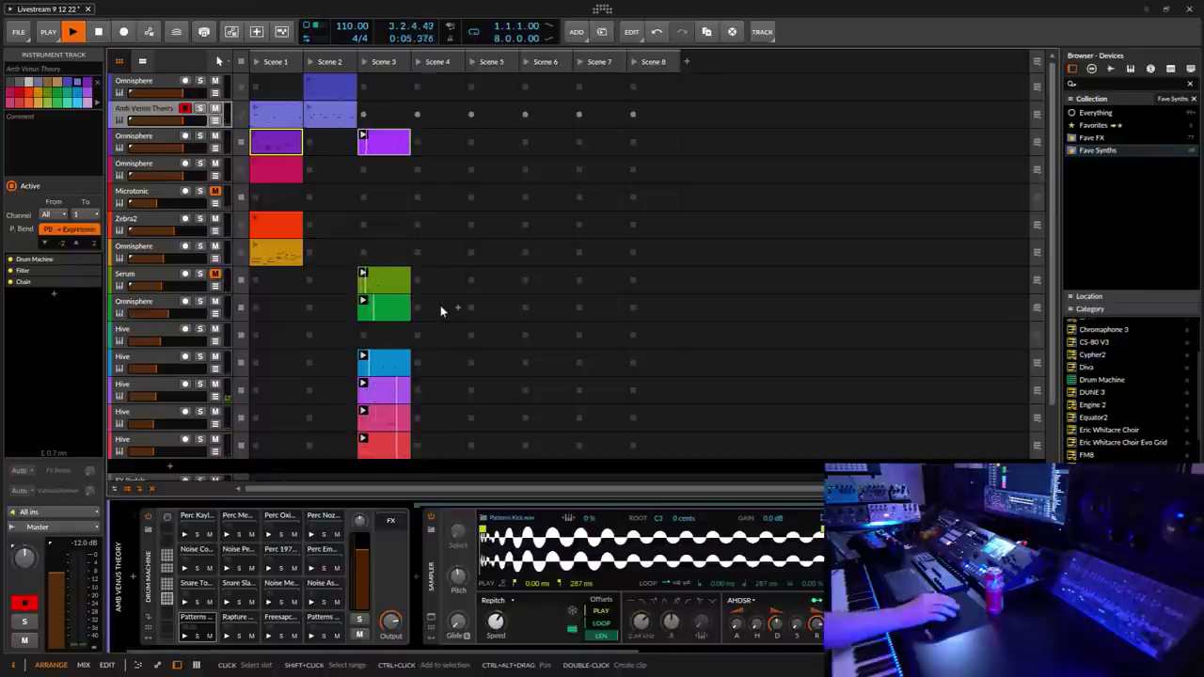
left_click(363, 116)
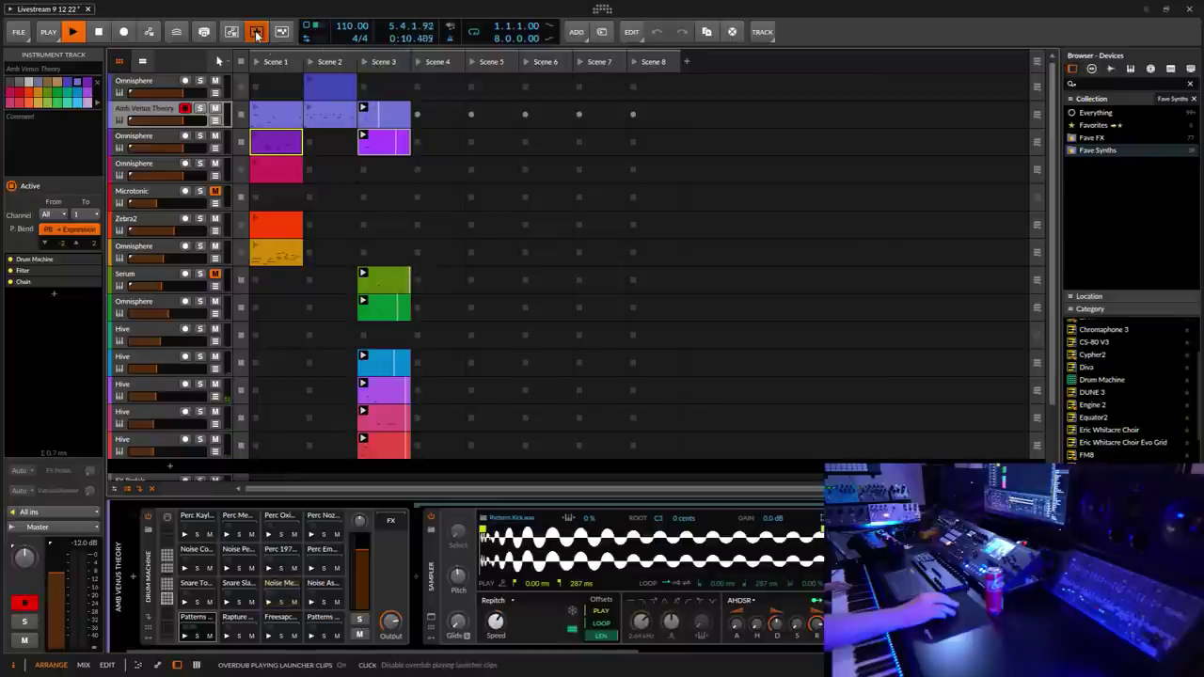
Step: Overdub more hits into the Amb Venus Theory track's playing Scene 3 clip in several passes, leave overdub off, and lower the track's volume
left_click(256, 33)
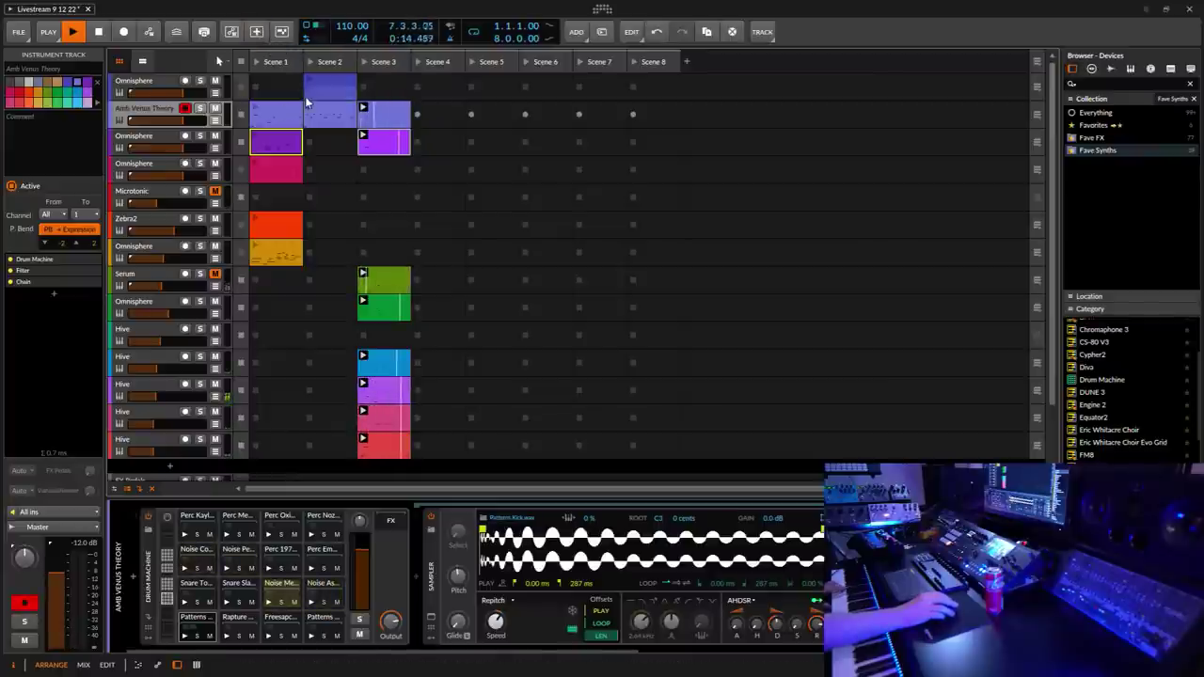
left_click(255, 33)
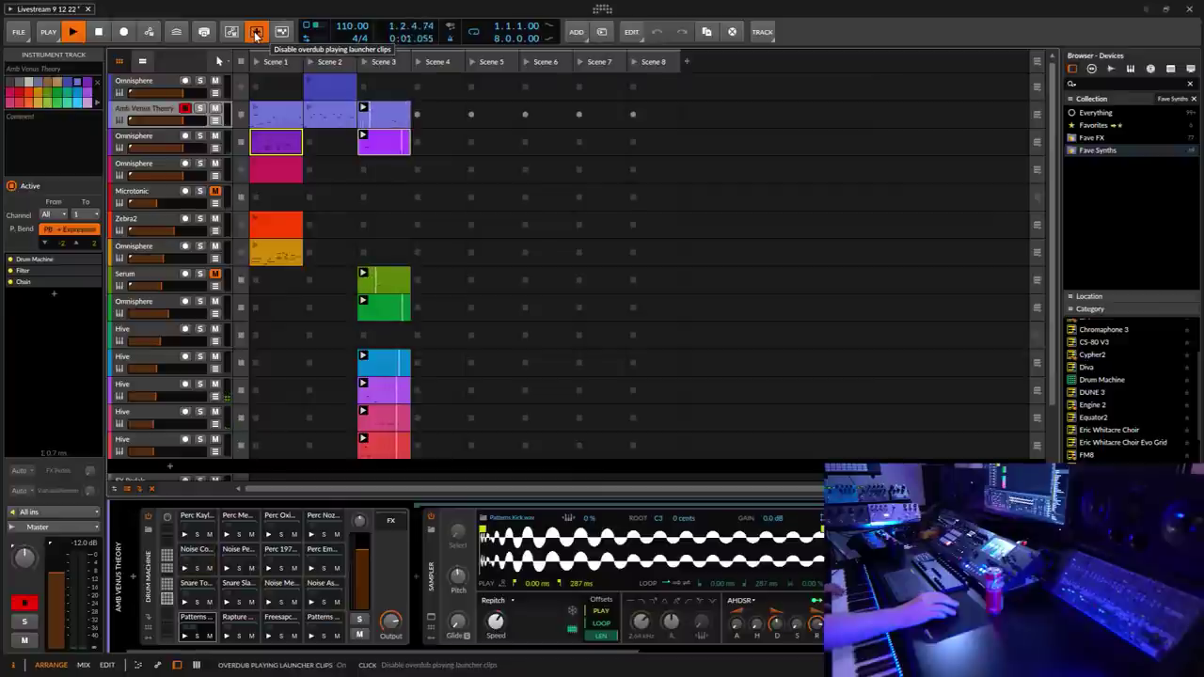
left_click(256, 33)
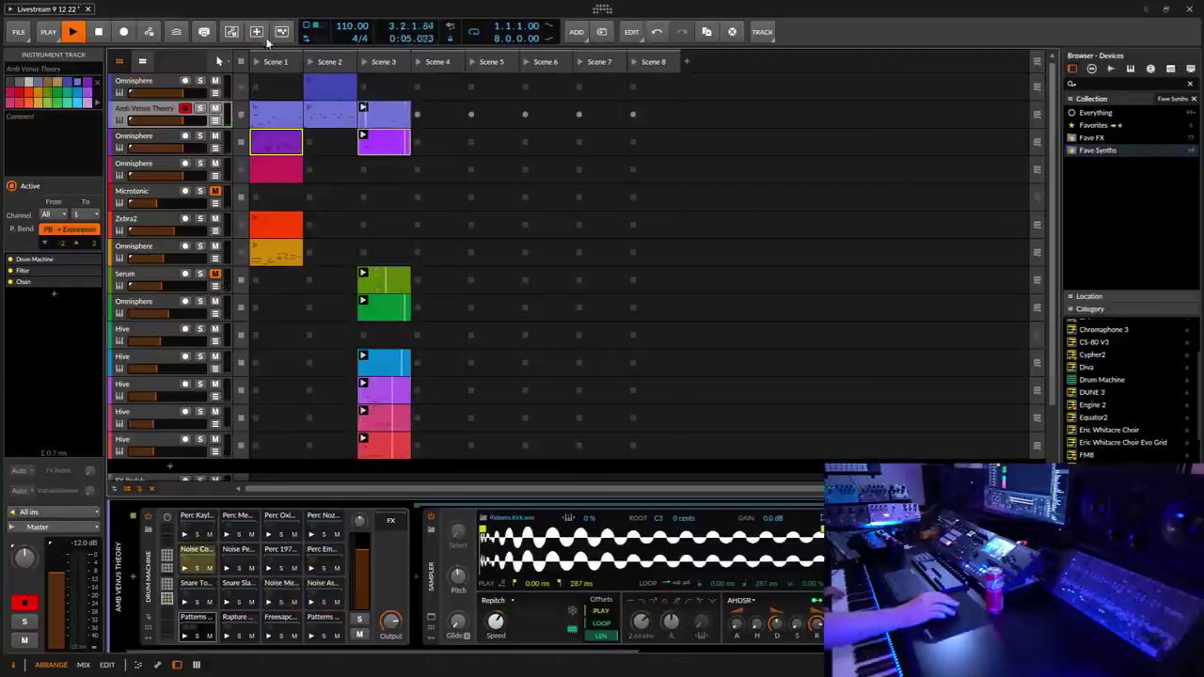
left_click(256, 33)
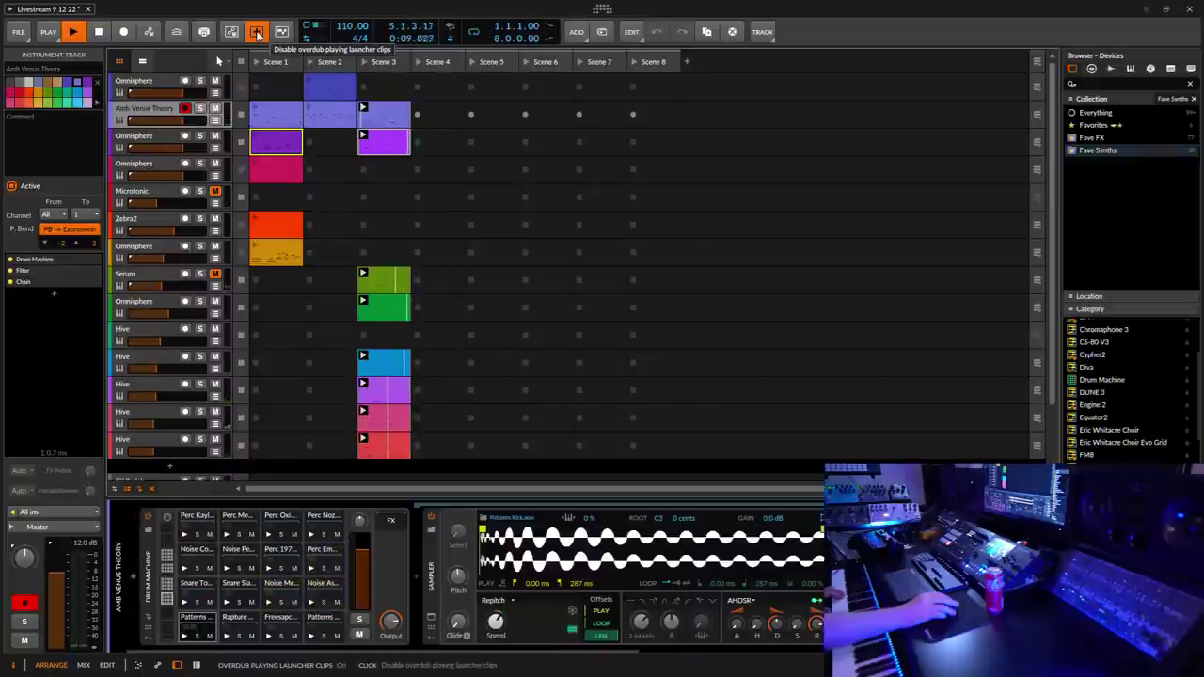
left_click(257, 33)
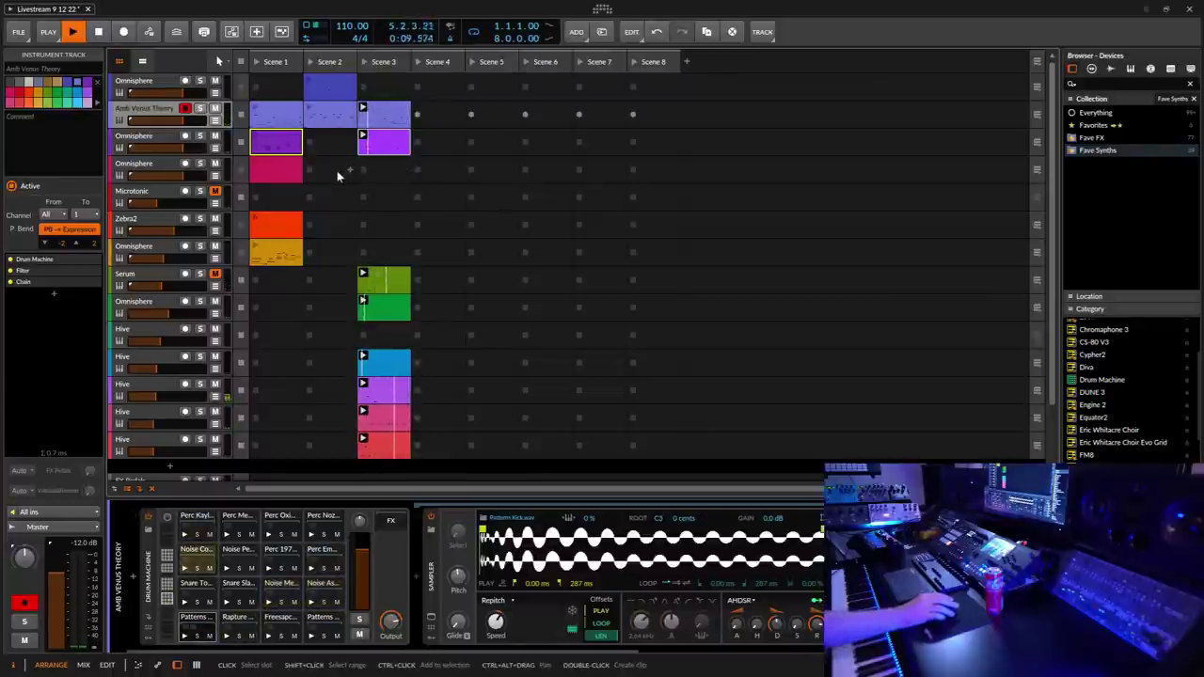
left_click(257, 33)
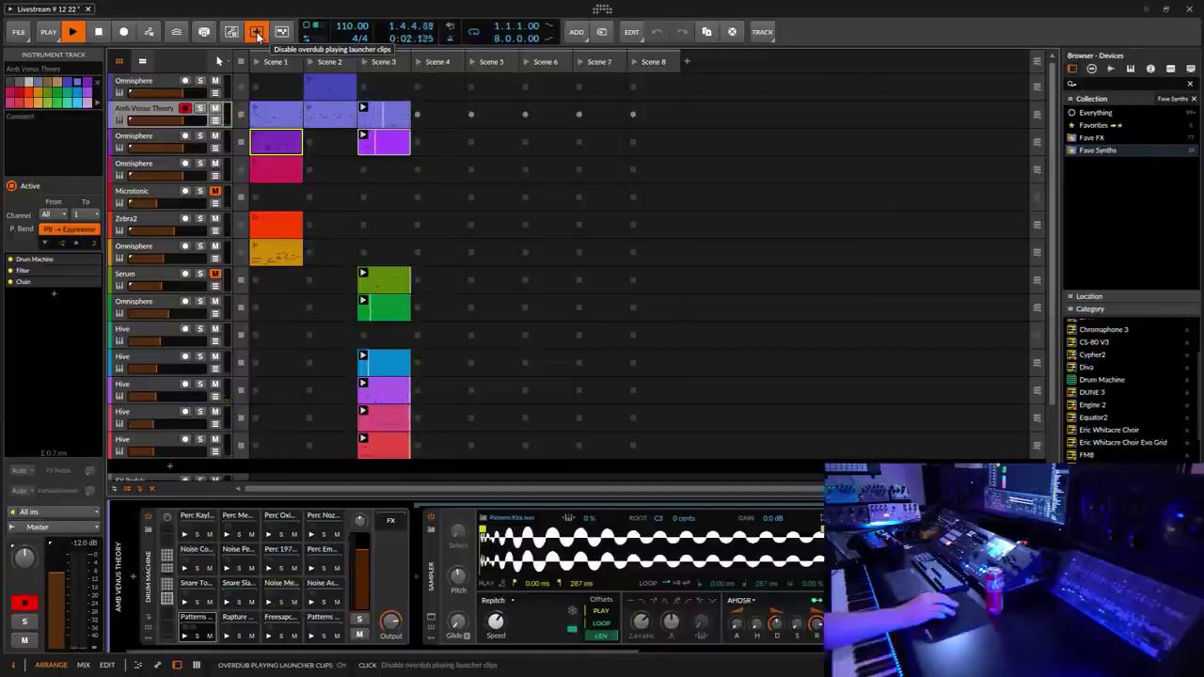
left_click(257, 36)
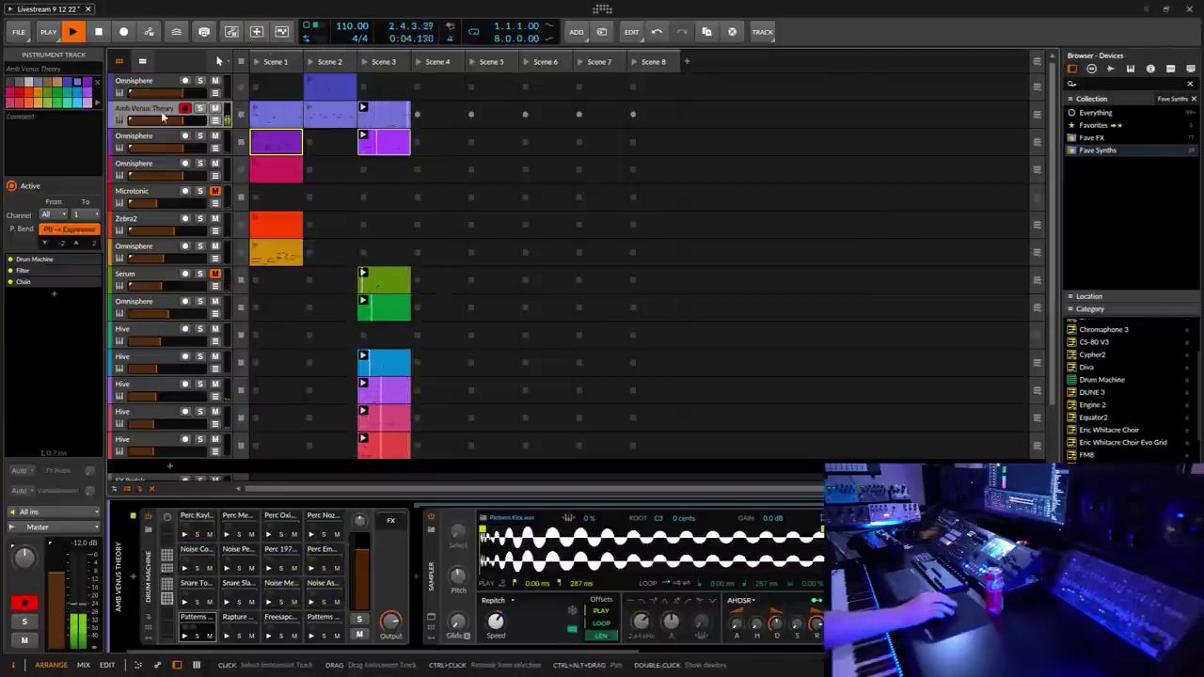
mouse_move(64, 576)
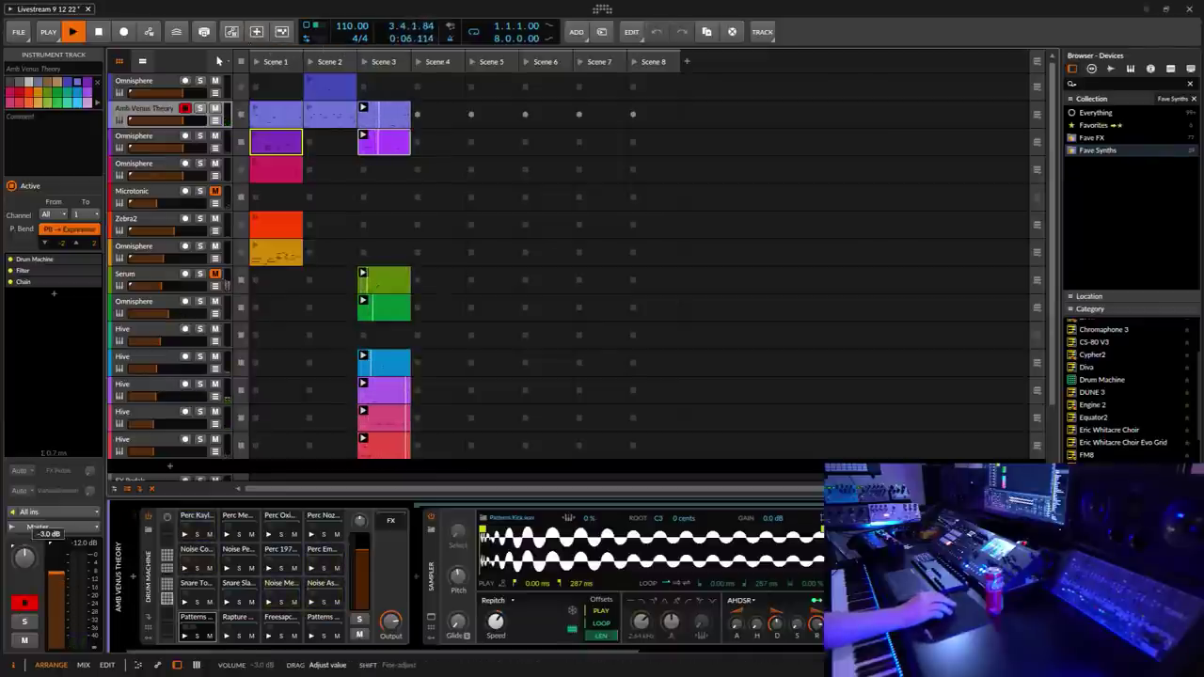
left_click_drag(64, 576, 64, 593)
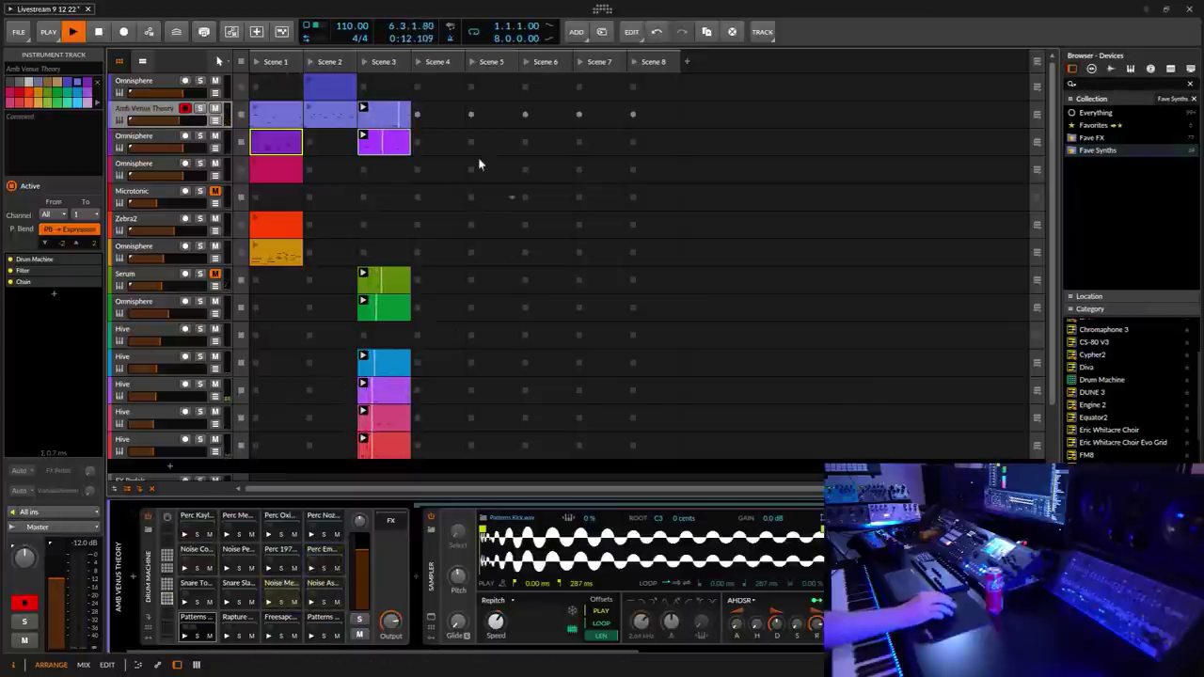
Step: Add another Hive instrument track below the existing ones and lower its volume
scroll(567, 305, "down", 3)
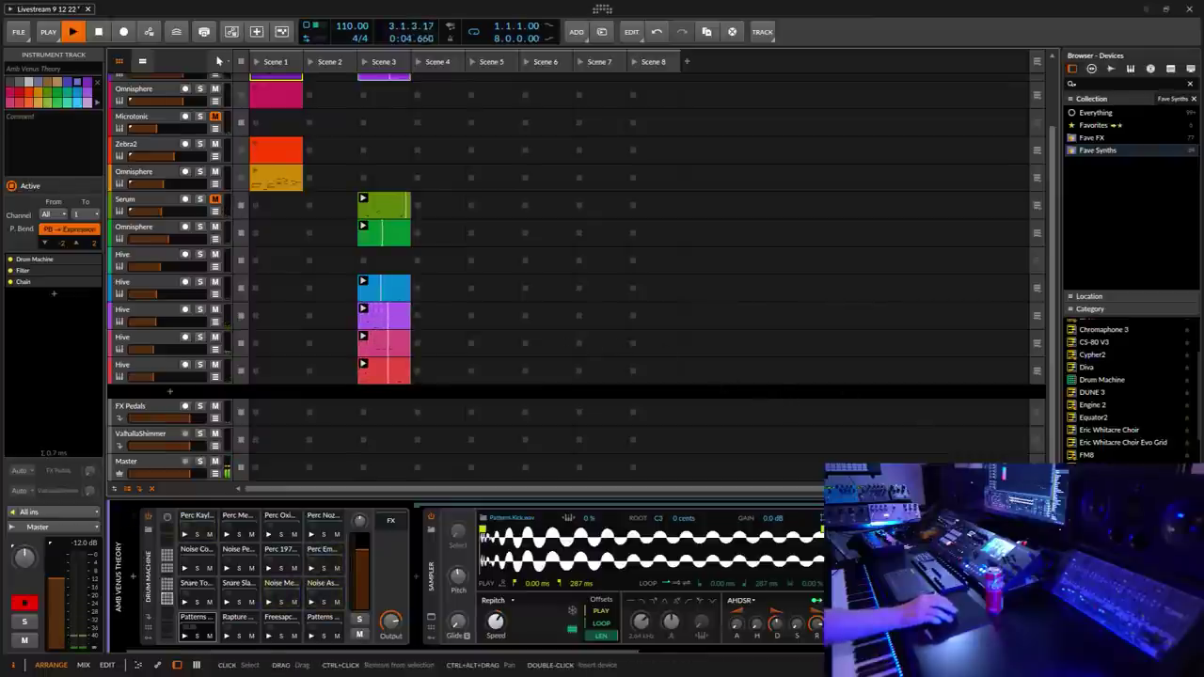
left_click_drag(838, 550, 499, 397)
left_click_drag(524, 70, 610, 61)
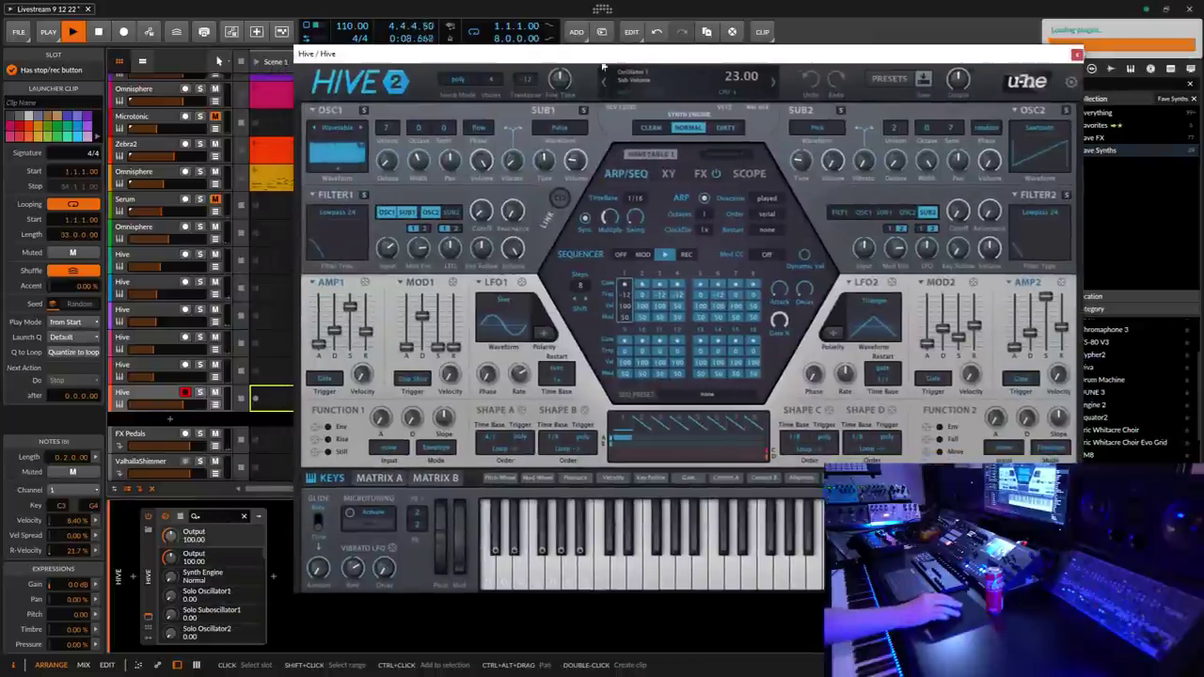
left_click_drag(59, 587, 58, 640)
Step: Insert StateAzure's Piano FX preset after Hive on the new track and close the synth's window
left_click(273, 576)
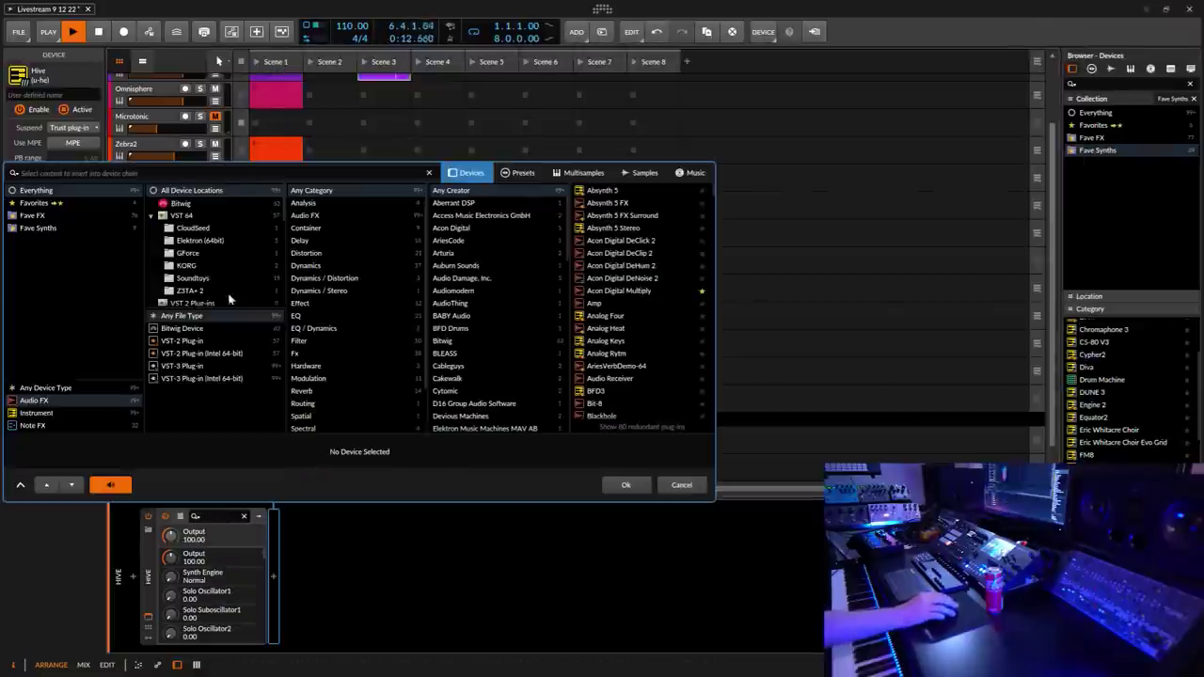
left_click(34, 215)
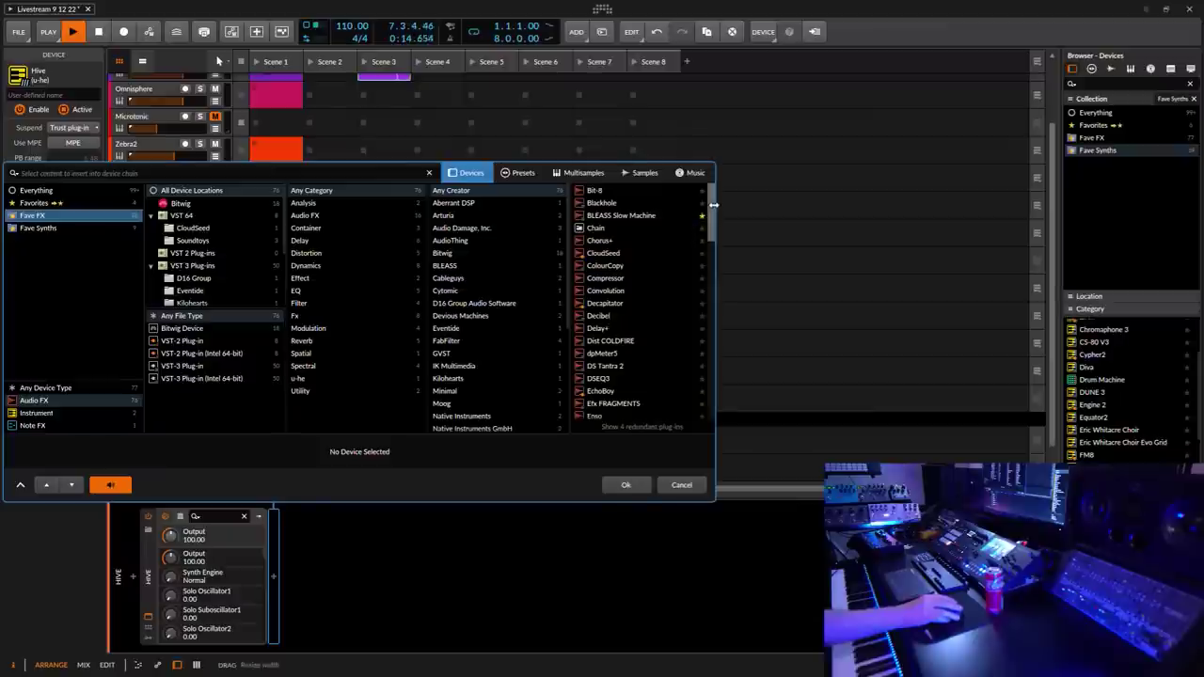
left_click_drag(710, 205, 713, 251)
left_click(517, 173)
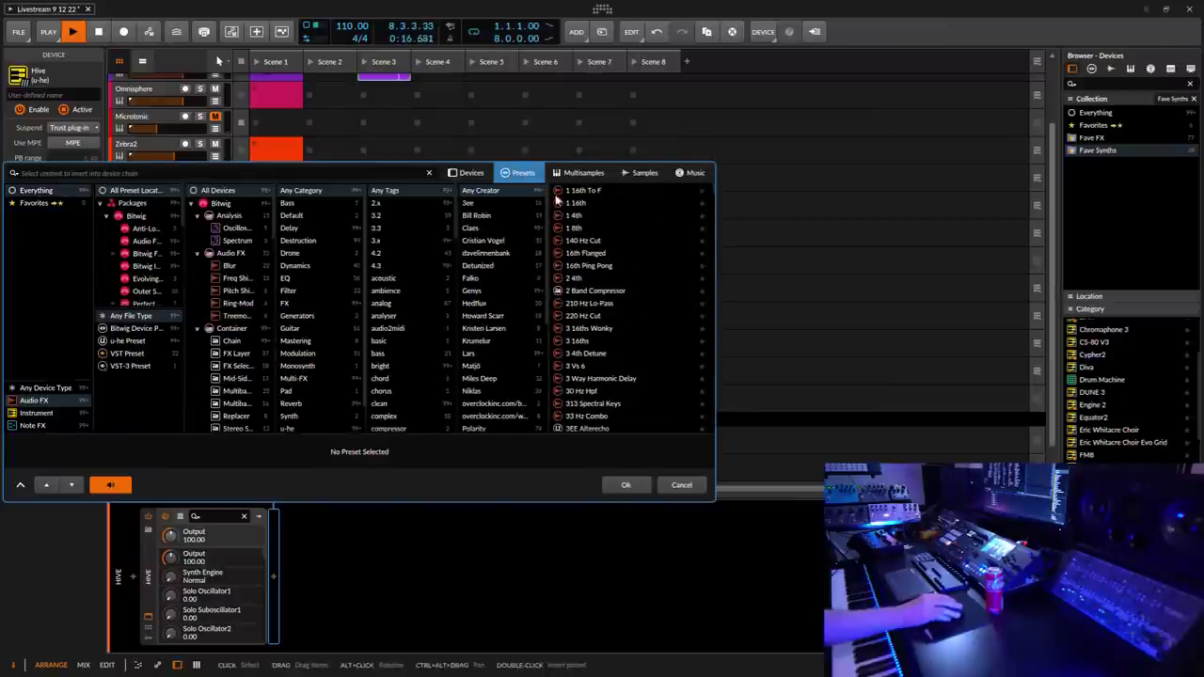
left_click_drag(549, 194, 547, 297)
left_click(485, 326)
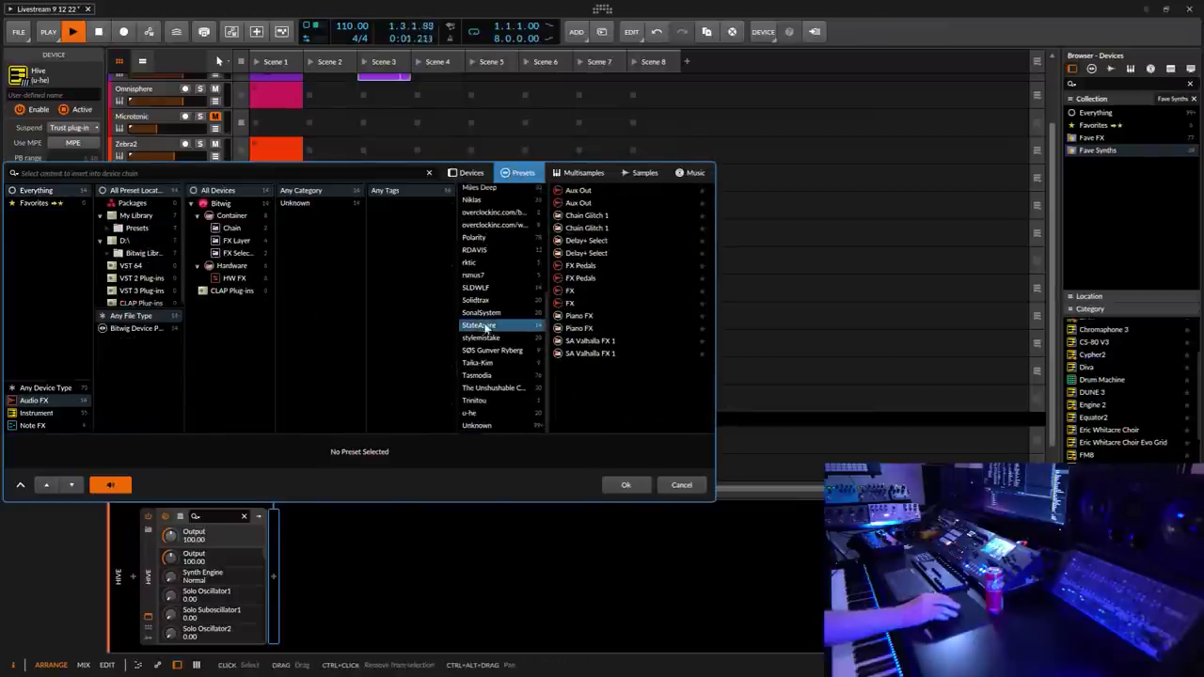
left_click(581, 331)
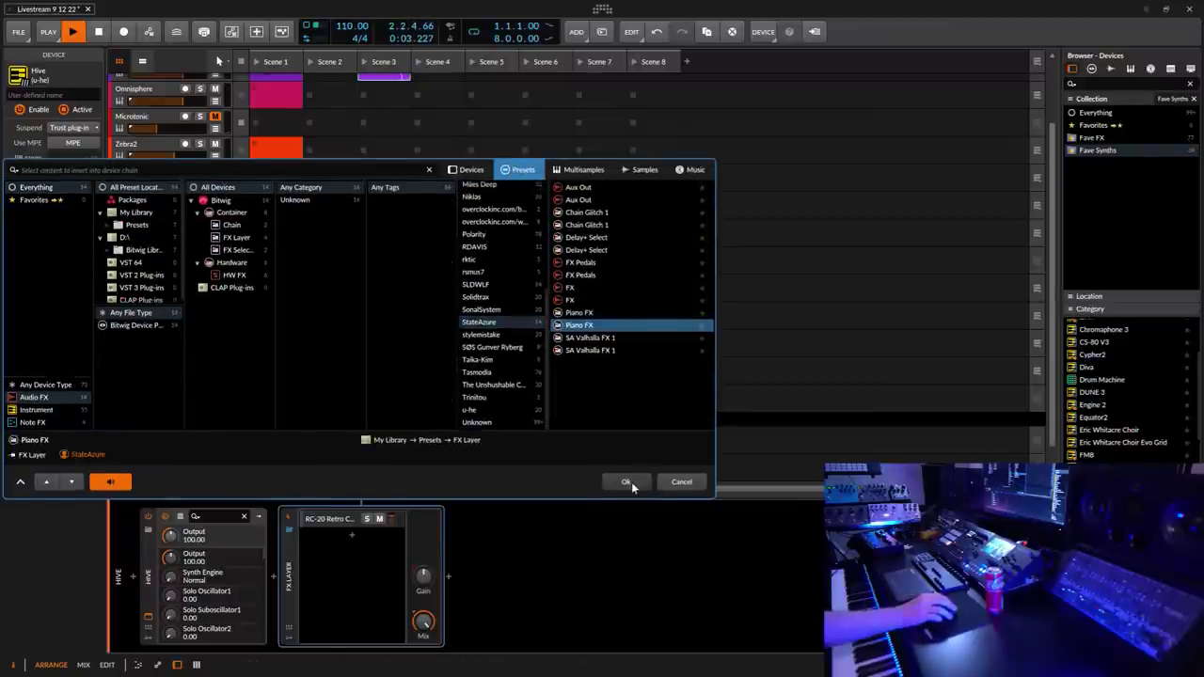
left_click(629, 484)
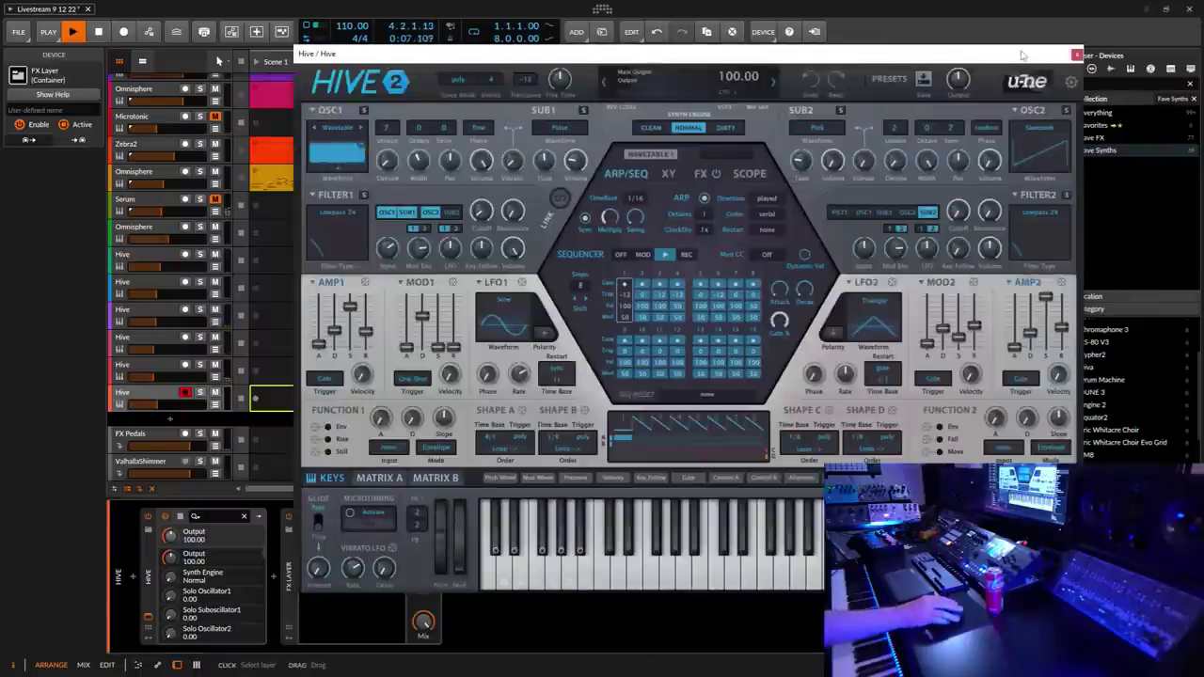
left_click(1077, 54)
Step: Show the effects inside the FX Layer's RC-20 chain and raise the Mix of the Magical effect
left_click(324, 518)
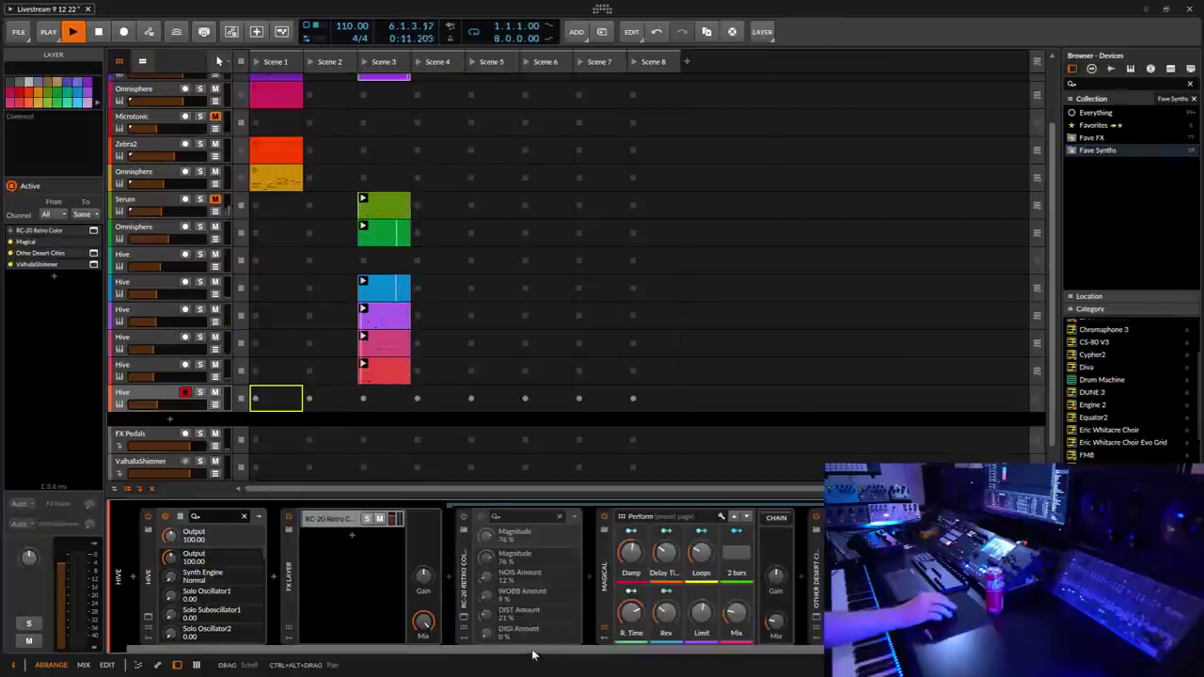
scroll(532, 653, "right", 2)
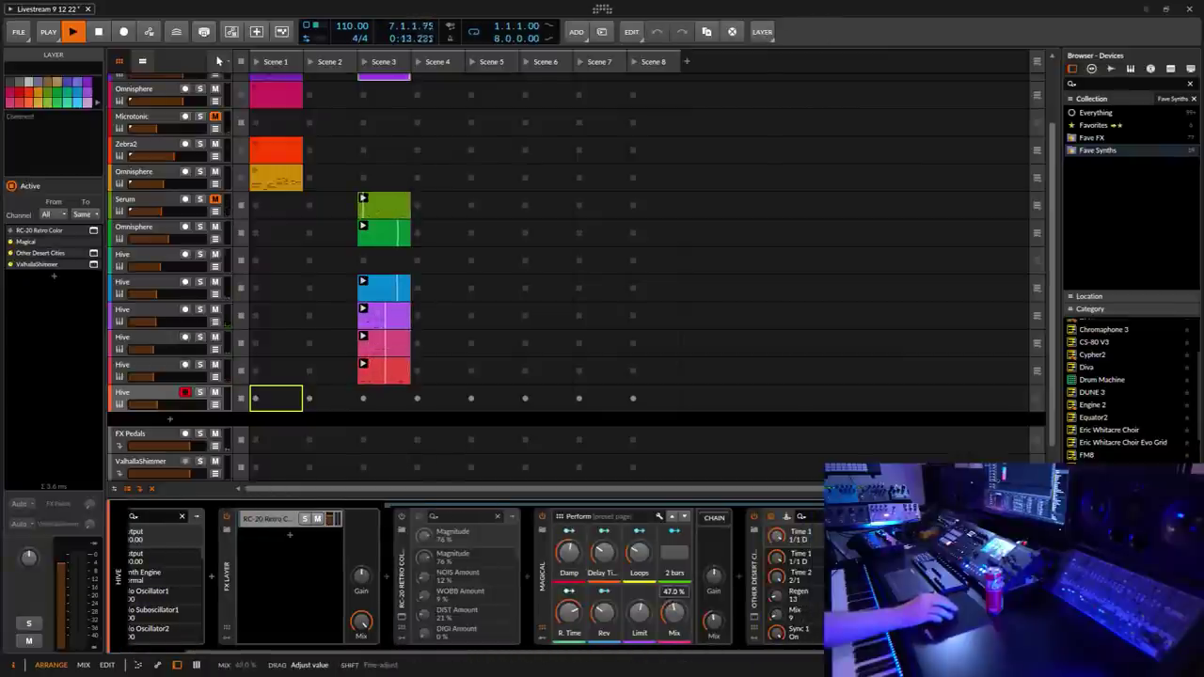
left_click_drag(674, 613, 673, 602)
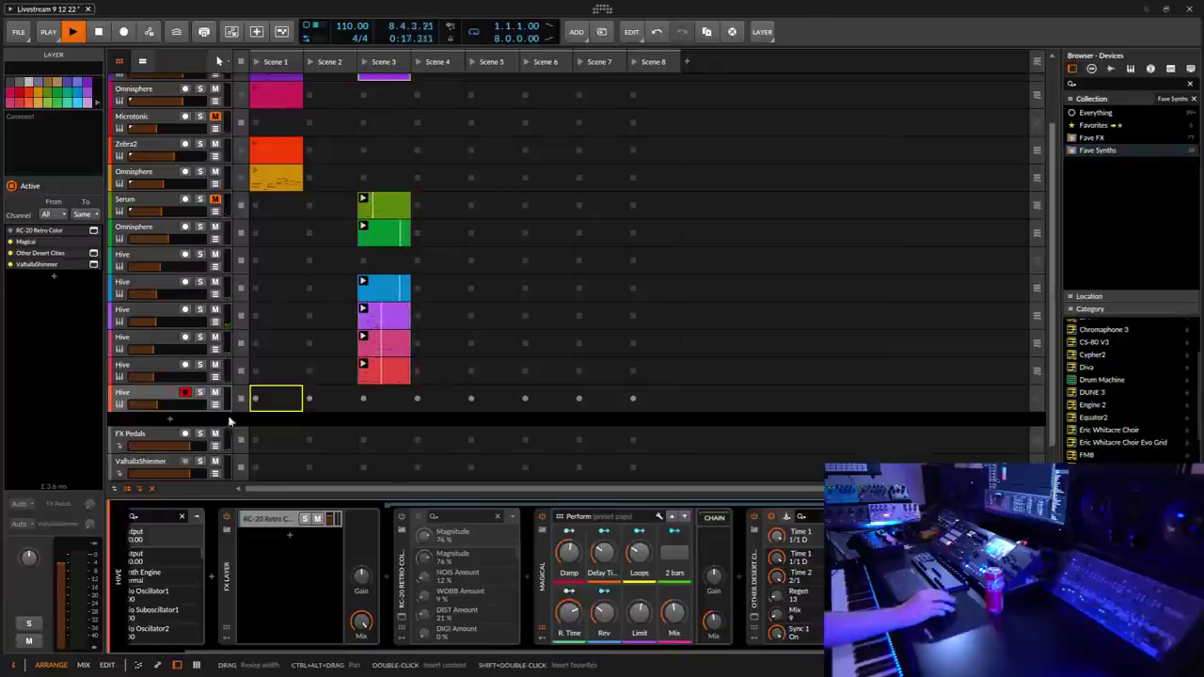
Step: Try the AZ Colours preset from Hive's 04 Keys & Classic folder, load AZ Frozen instead, and close the synth
left_click(156, 392)
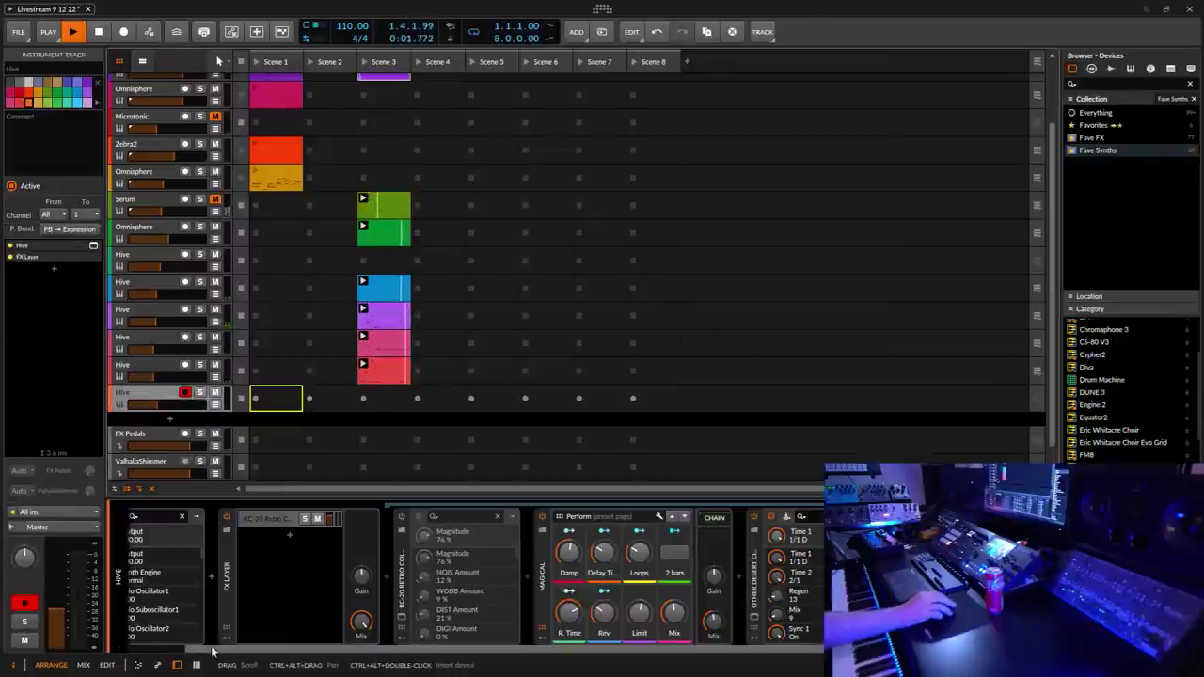
left_click(148, 616)
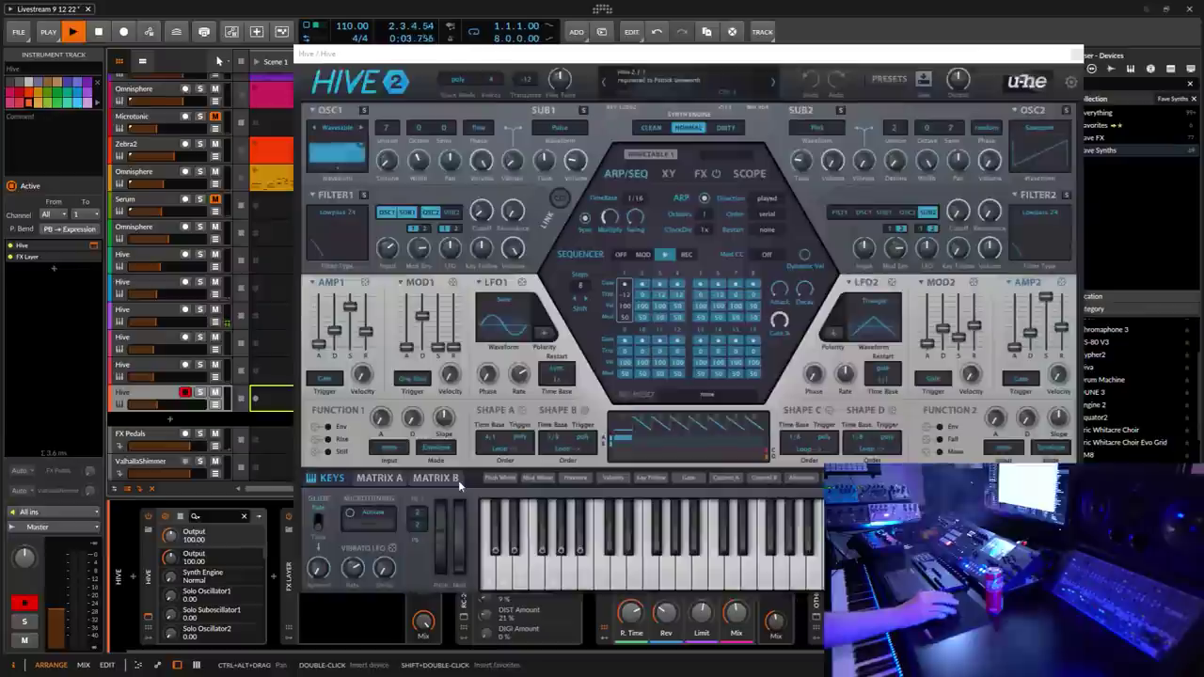
left_click(889, 79)
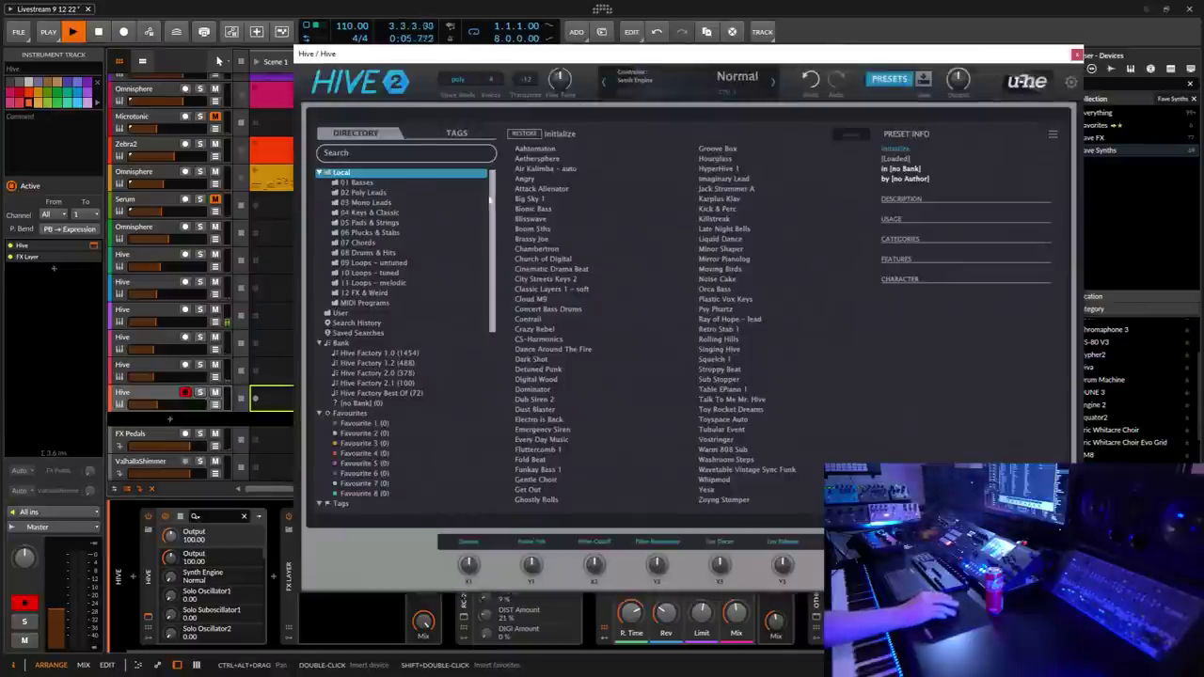
left_click(381, 213)
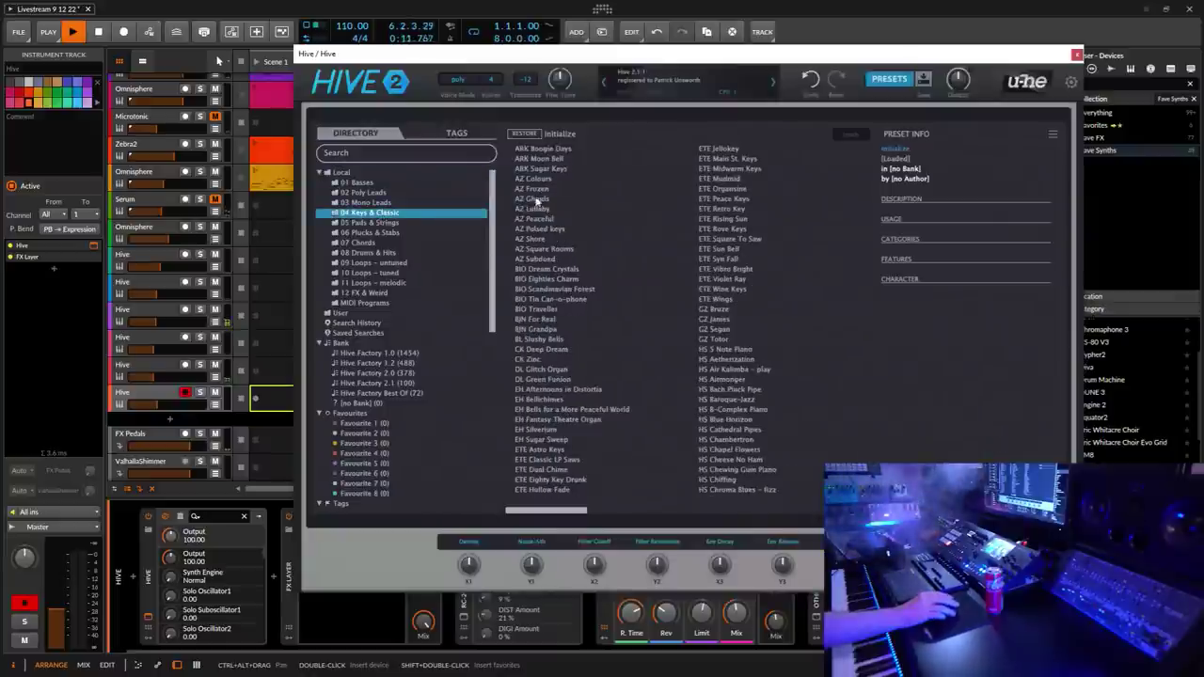
left_click(538, 180)
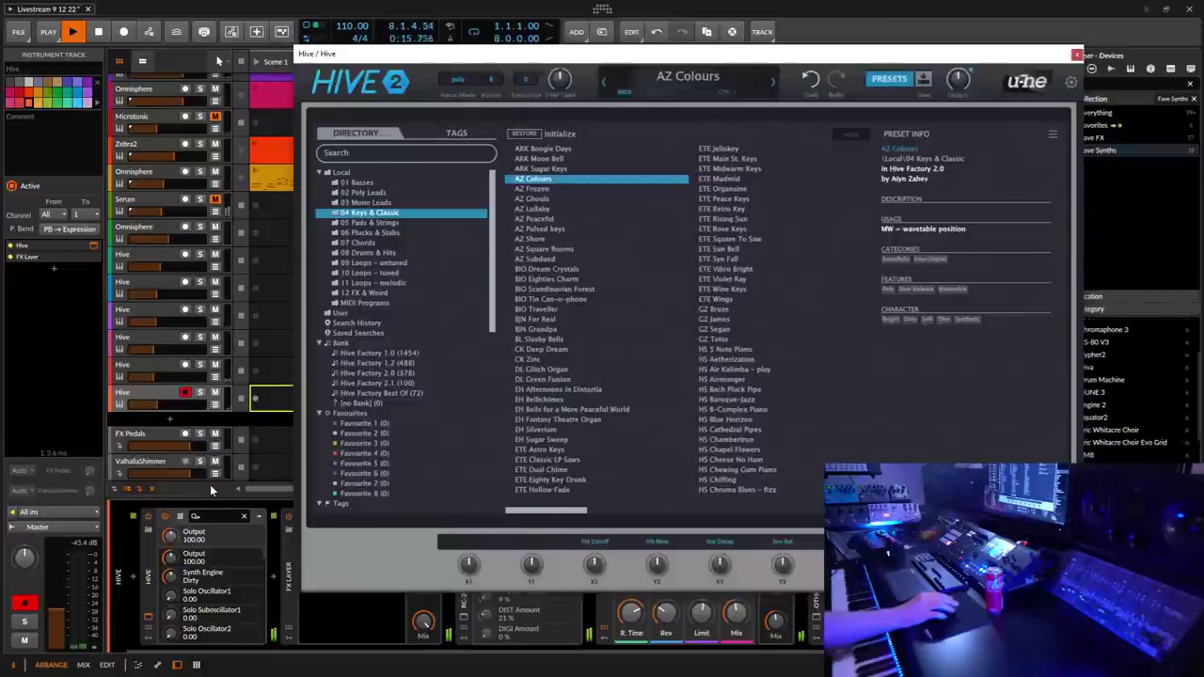
left_click(543, 189)
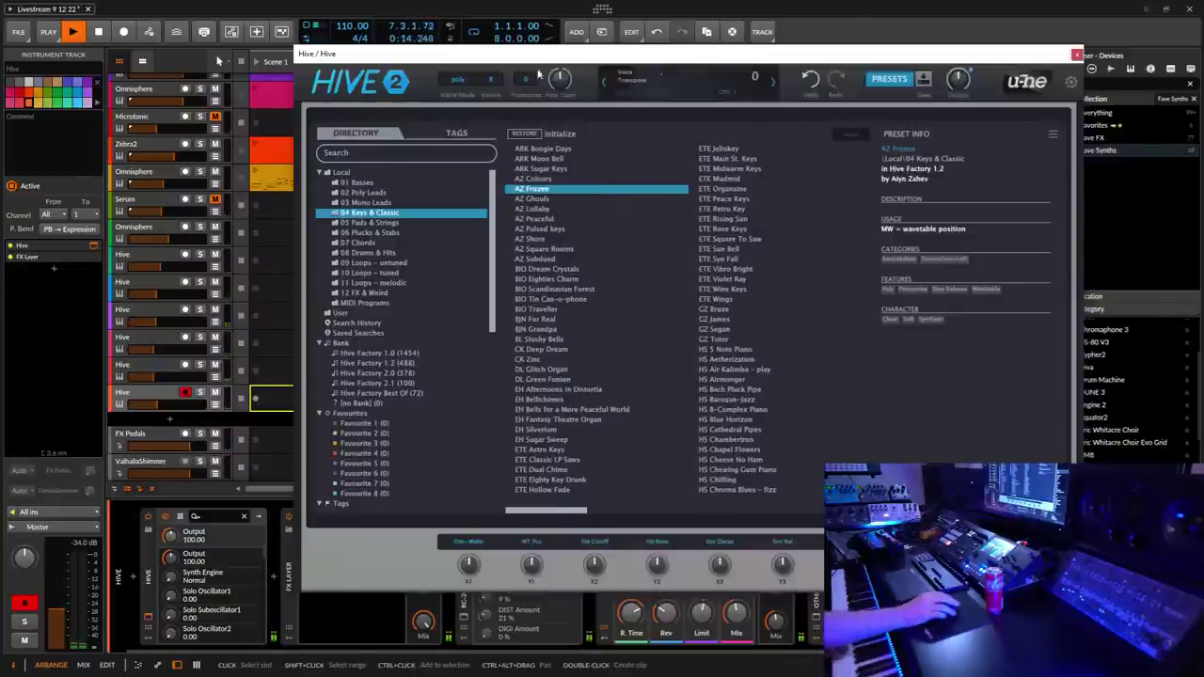
left_click(1076, 55)
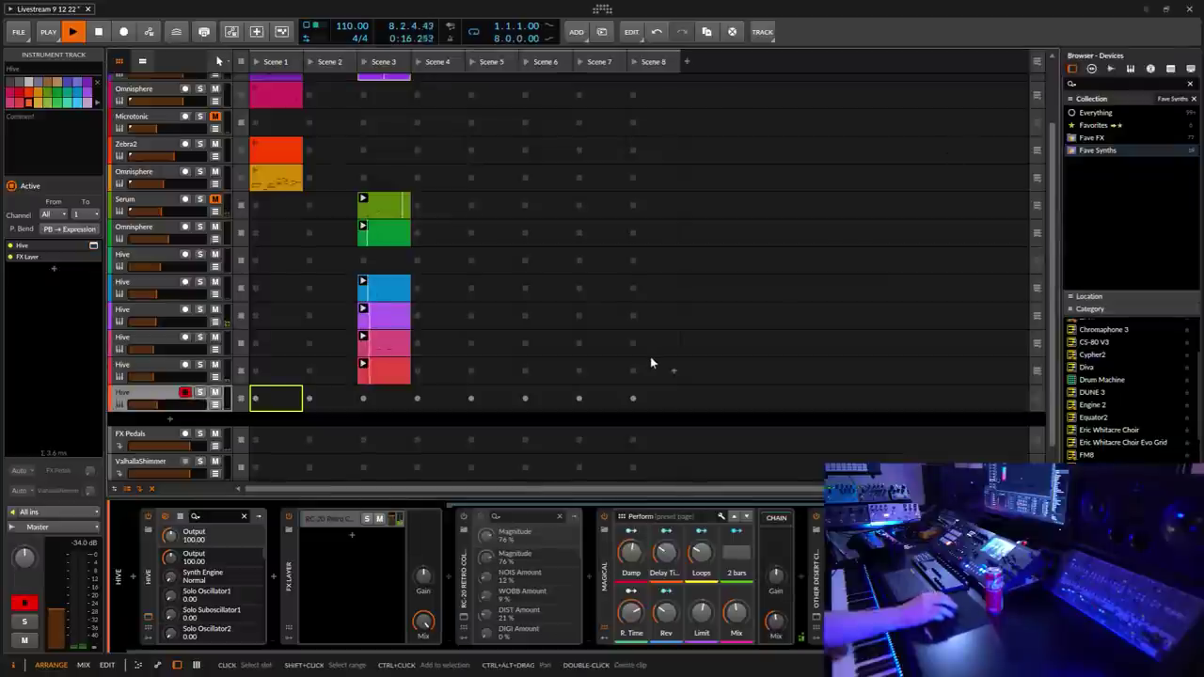
Step: Record a new clip in the last Hive track's Scene 3 slot, set it playing, and save the project
left_click(365, 401)
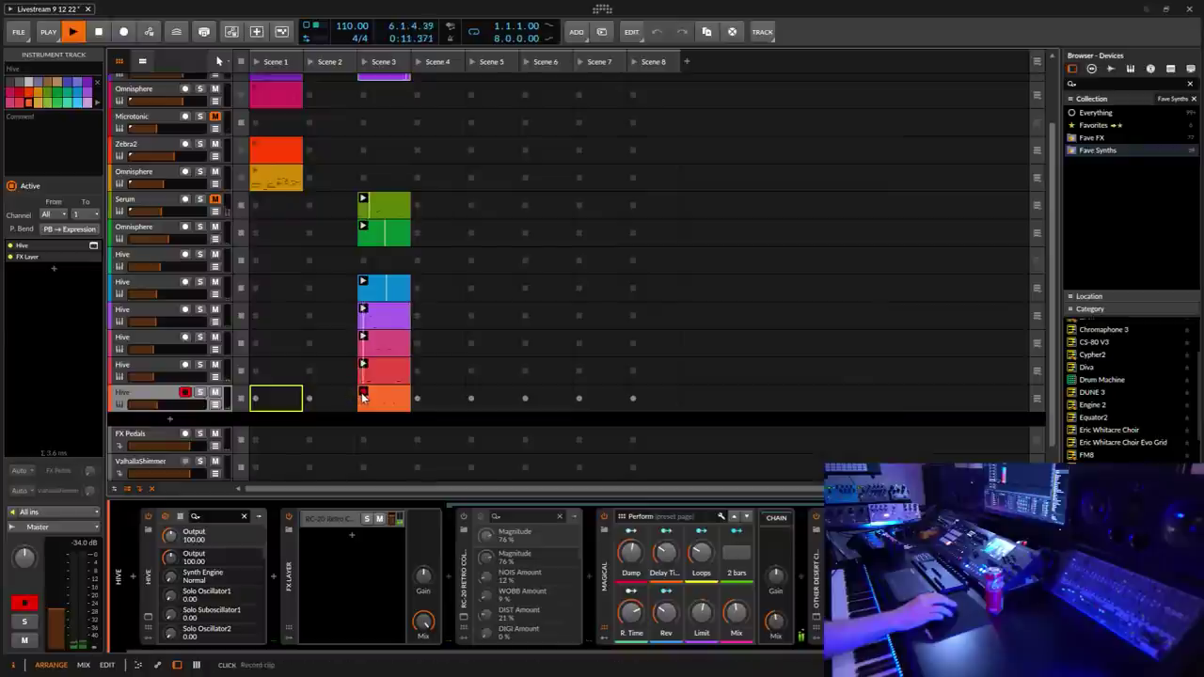
left_click(364, 397)
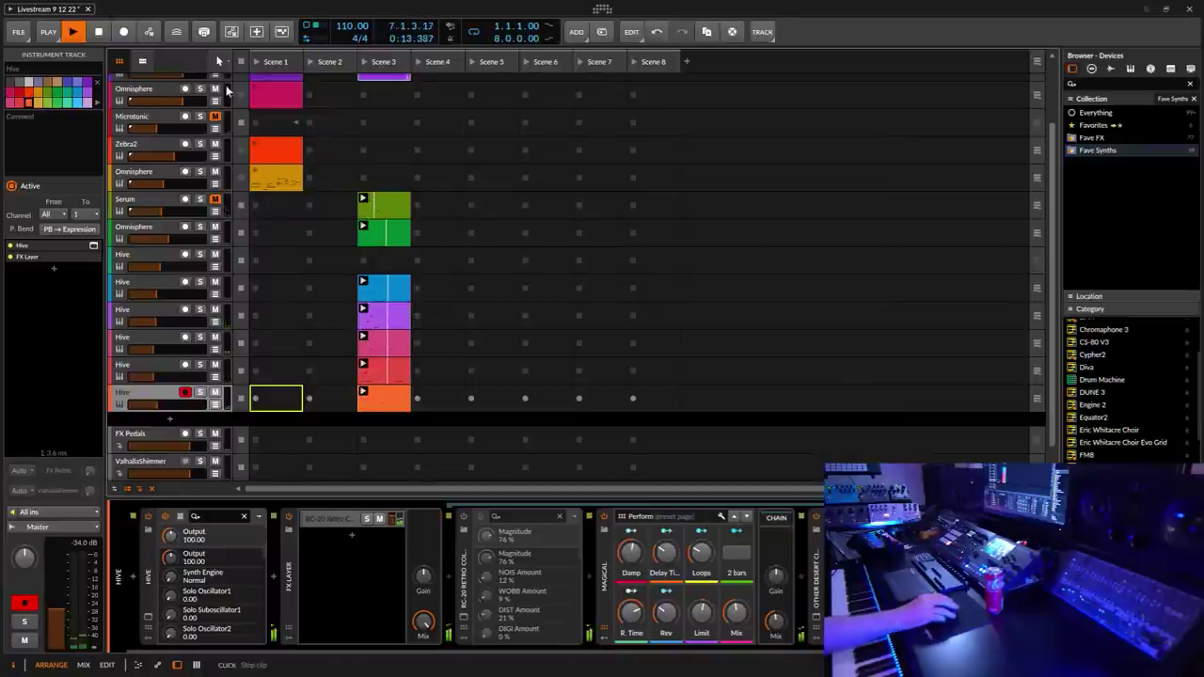
left_click(18, 31)
left_click(37, 91)
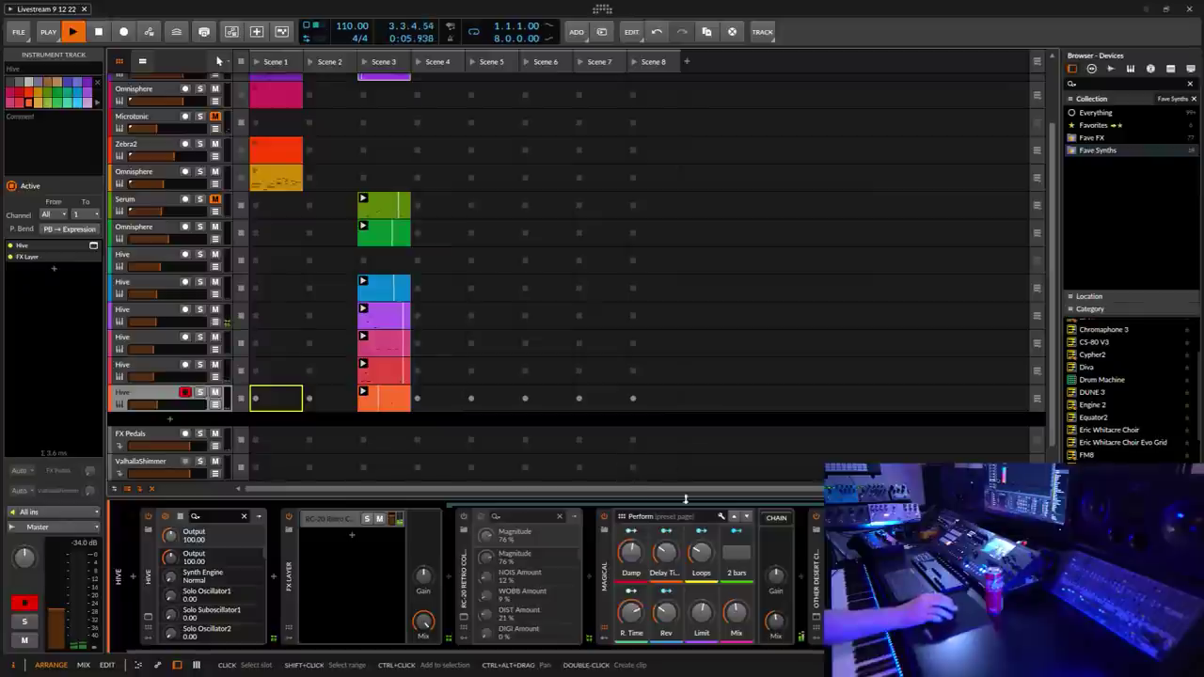
scroll(493, 386, "down", 1)
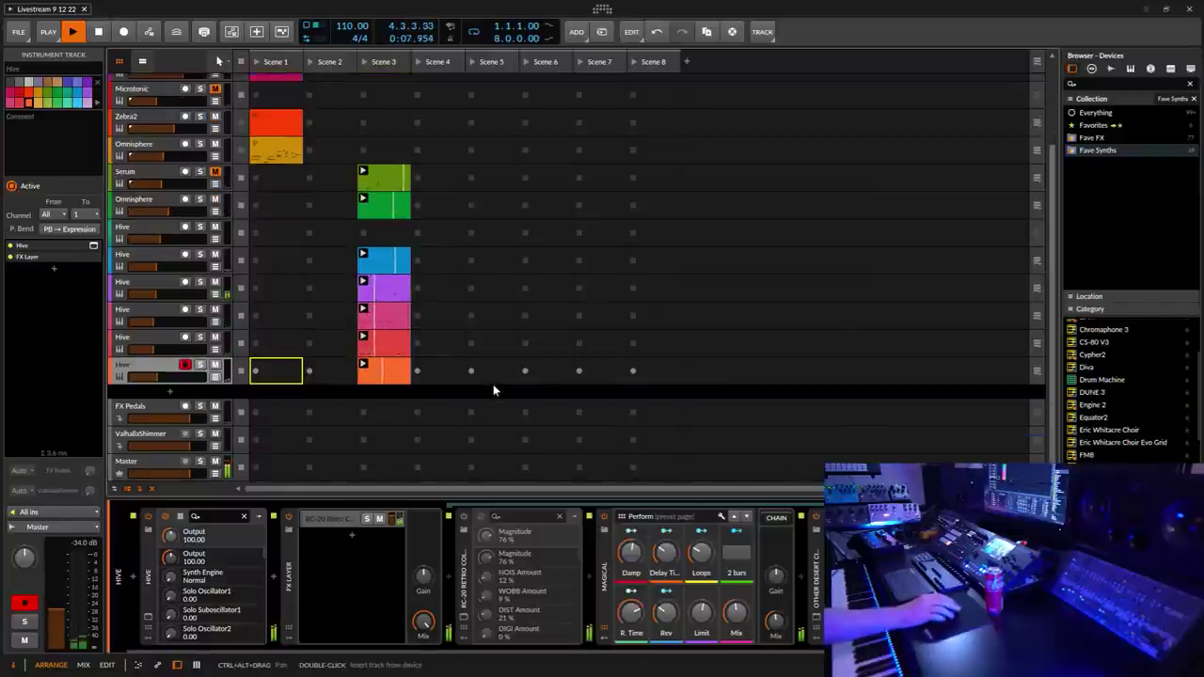
left_click(18, 31)
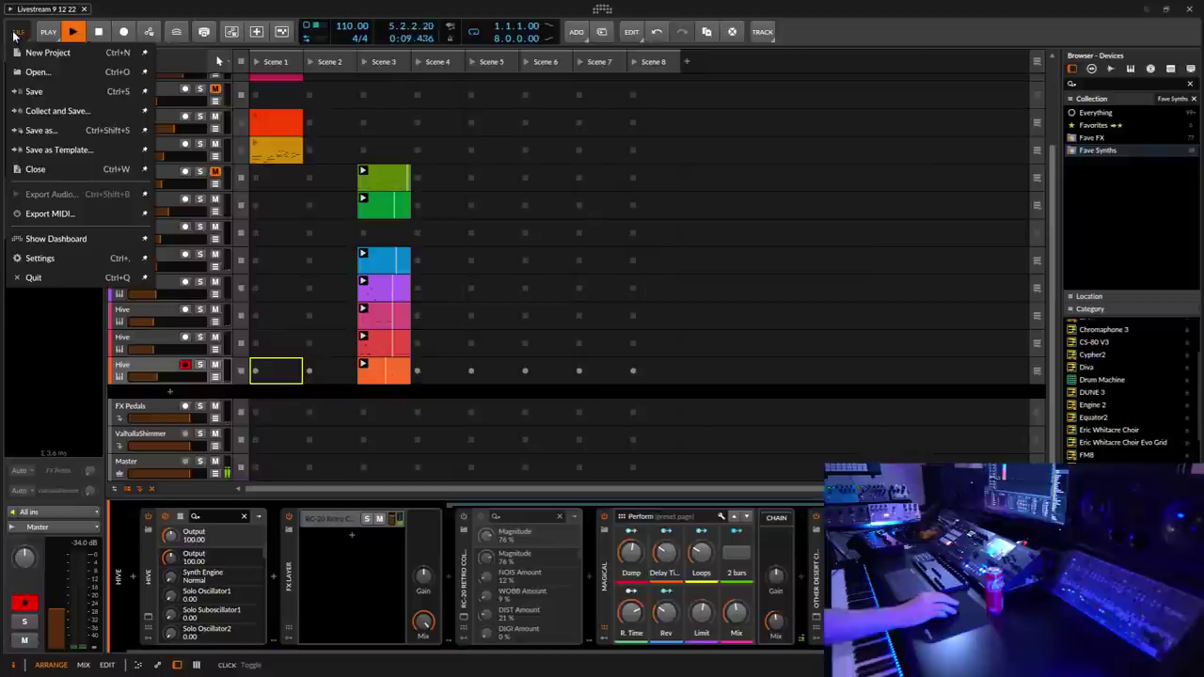
left_click(36, 90)
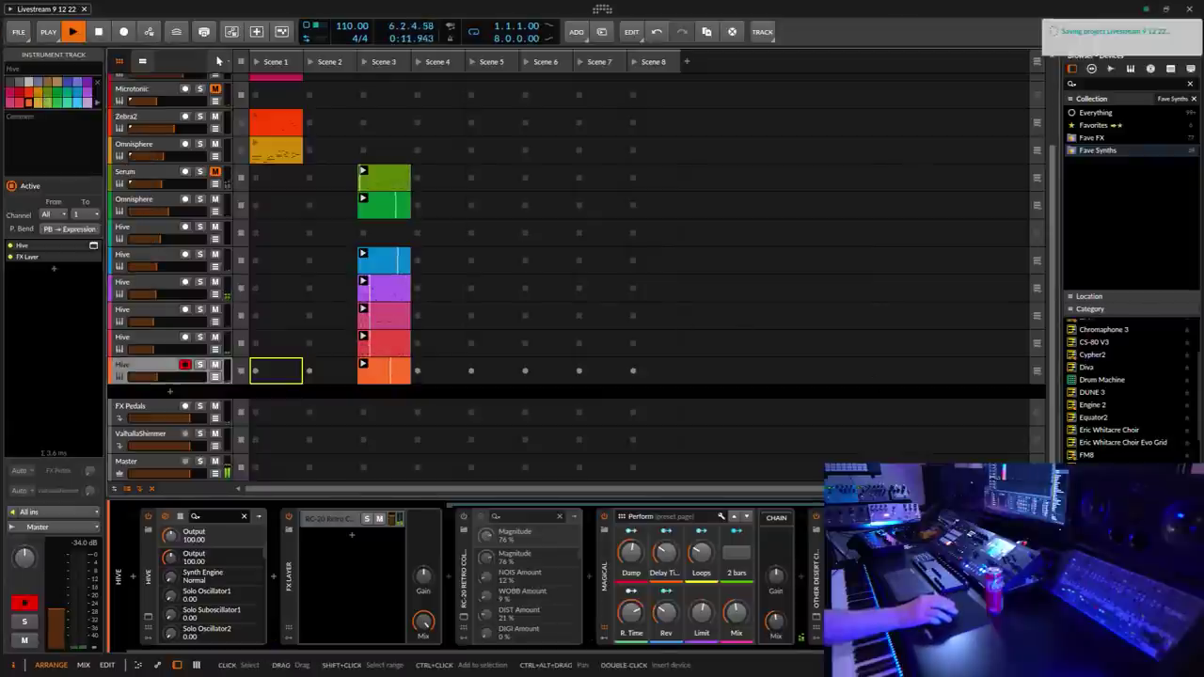
Step: Add another Hive instrument track below the orange one and insert the ValhallaShimmer reverb after its synth
left_click_drag(1203, 405, 403, 398)
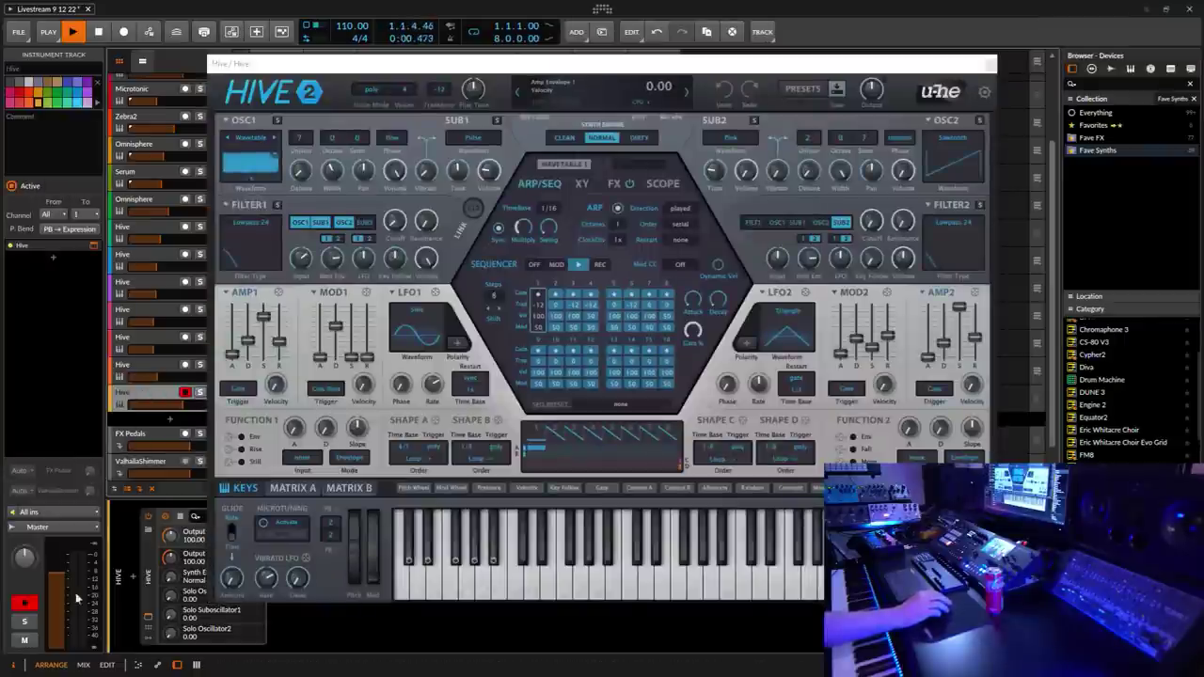
left_click(988, 68)
left_click(273, 579)
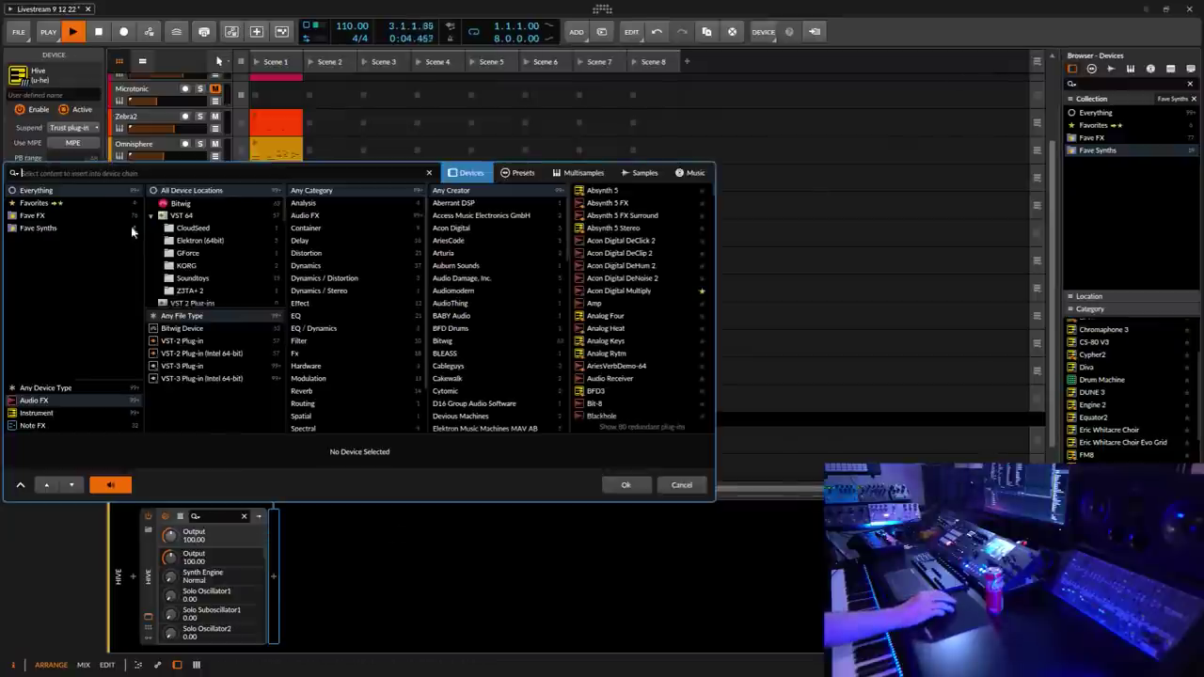
left_click(32, 216)
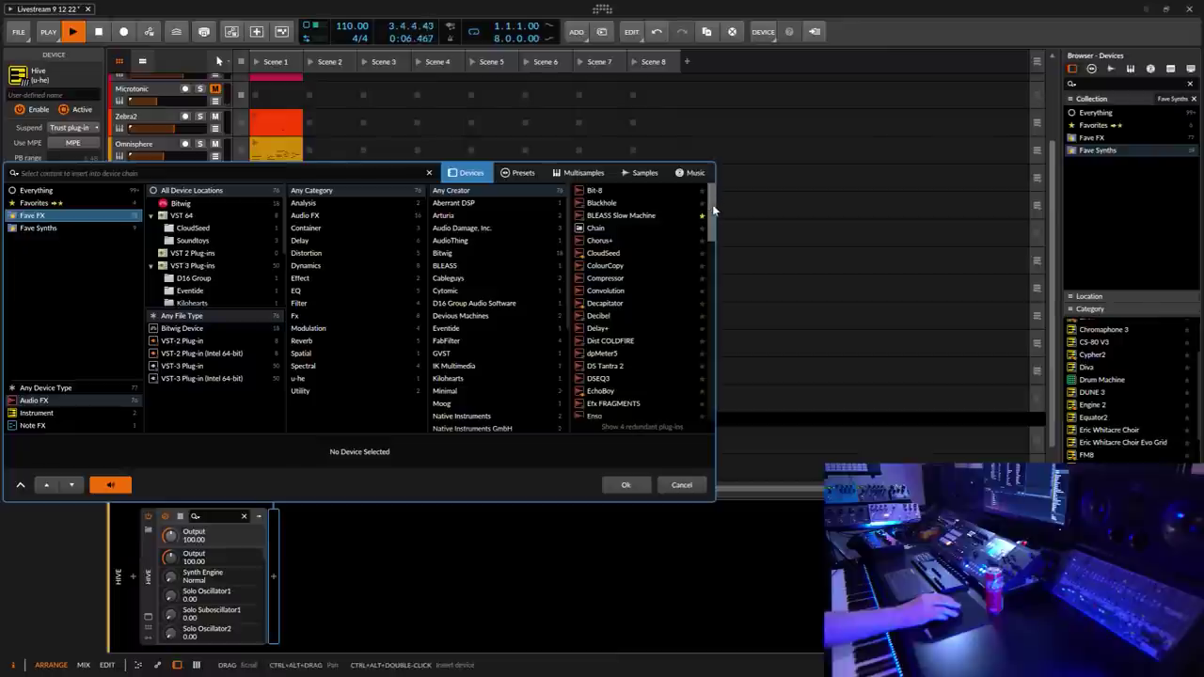
scroll(691, 386, "down", 10)
left_click(640, 372)
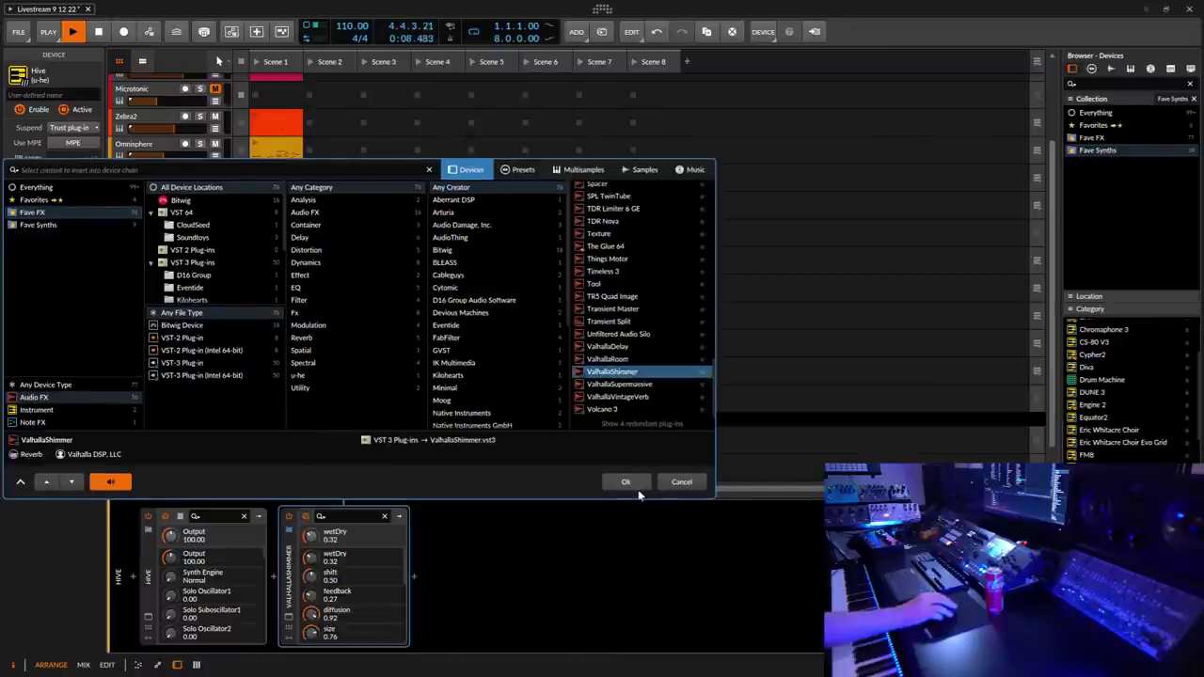
left_click(636, 487)
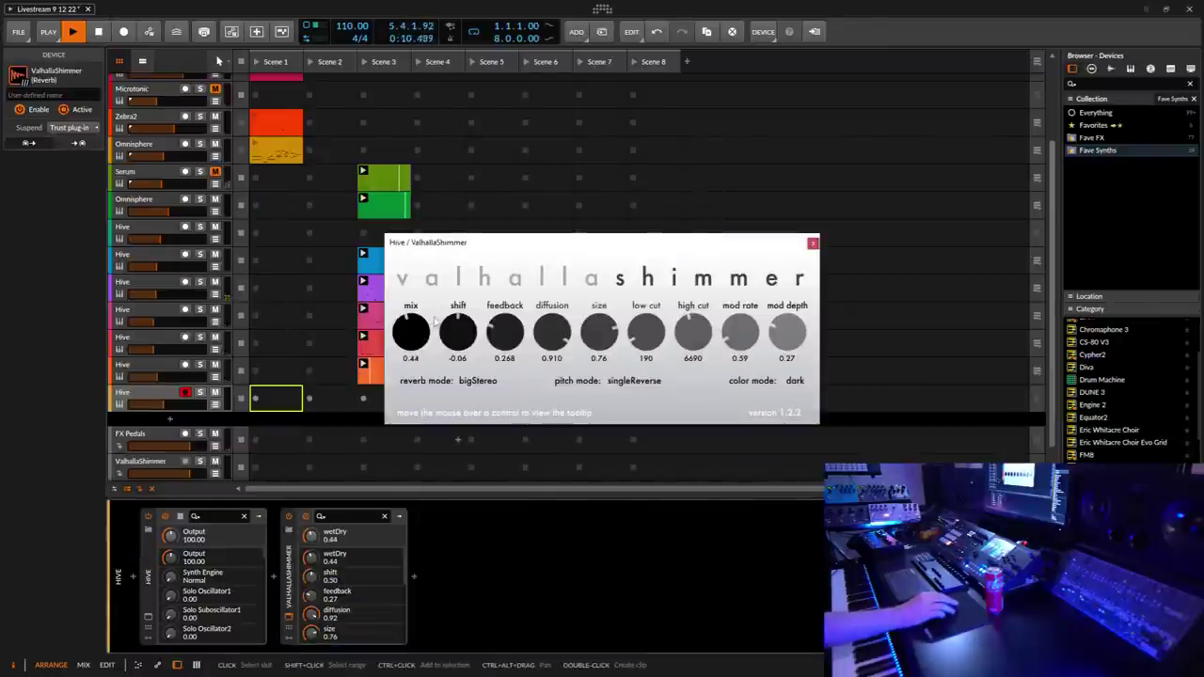